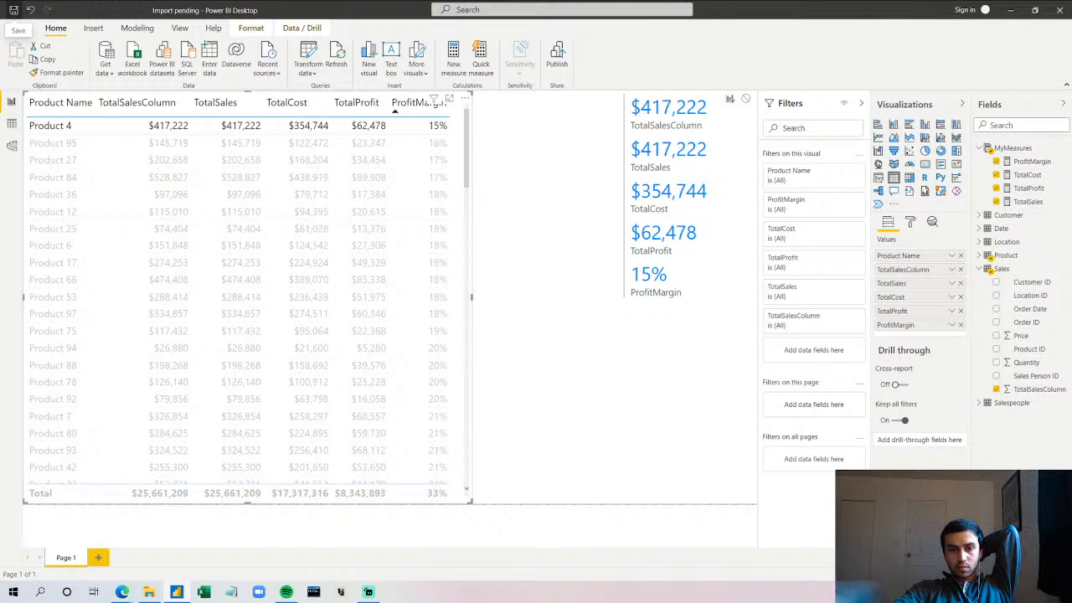
key(super+d)
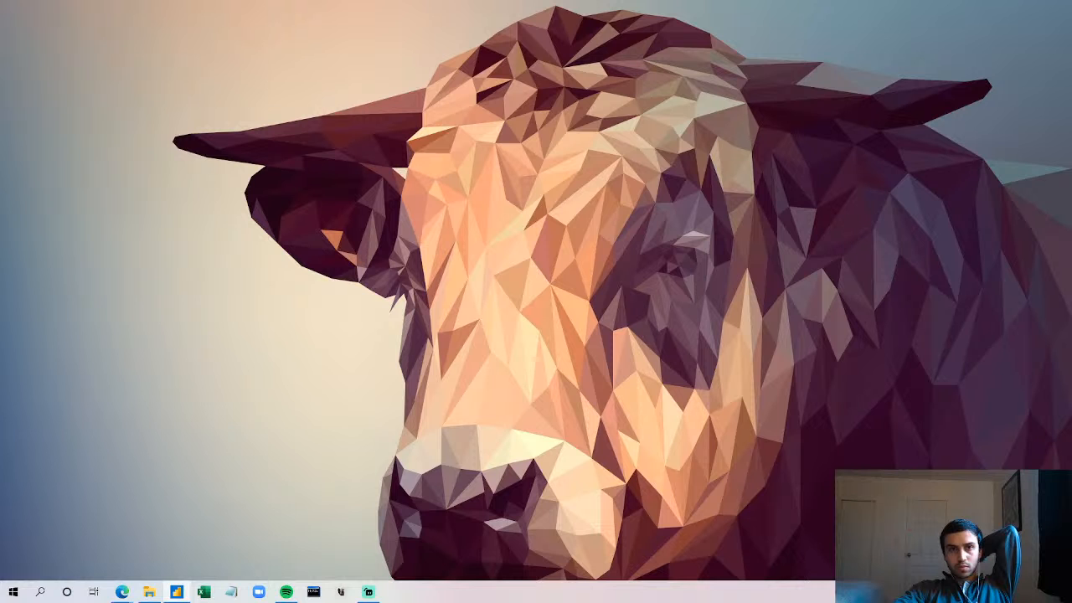
key(super+d)
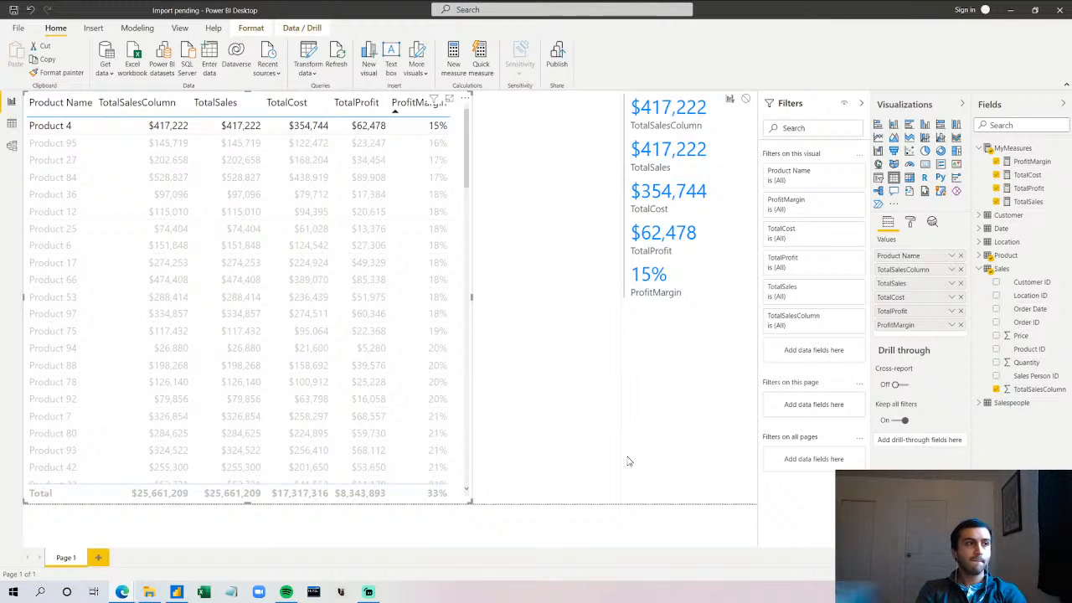
- Clear the Product 4 selection in the table and shorten the multi-row card to end just below its ProfitMargin entry
click(459, 403)
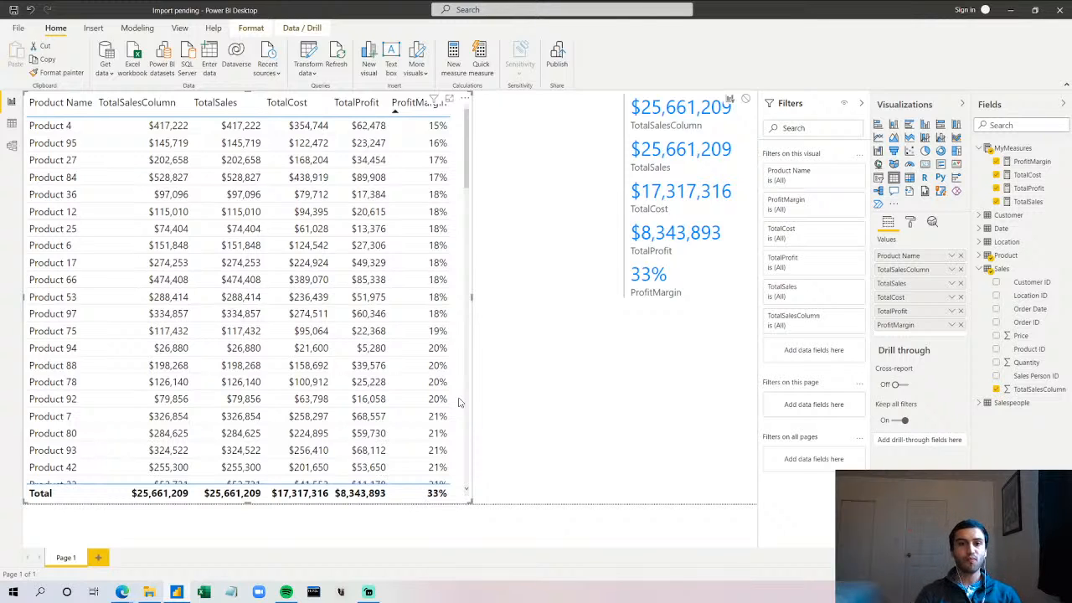
click(702, 273)
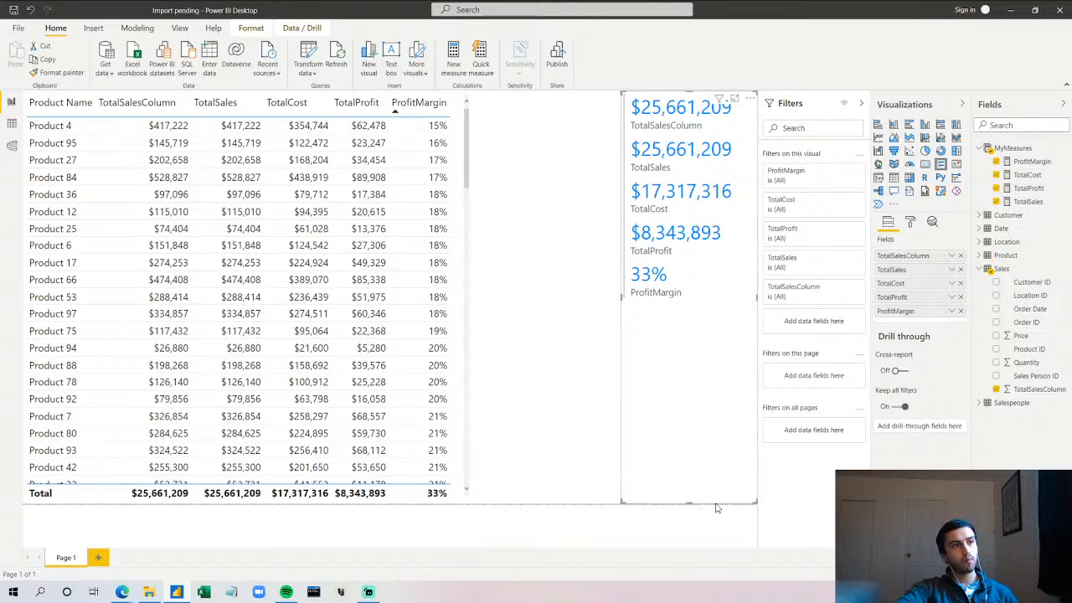
drag(691, 501, 700, 345)
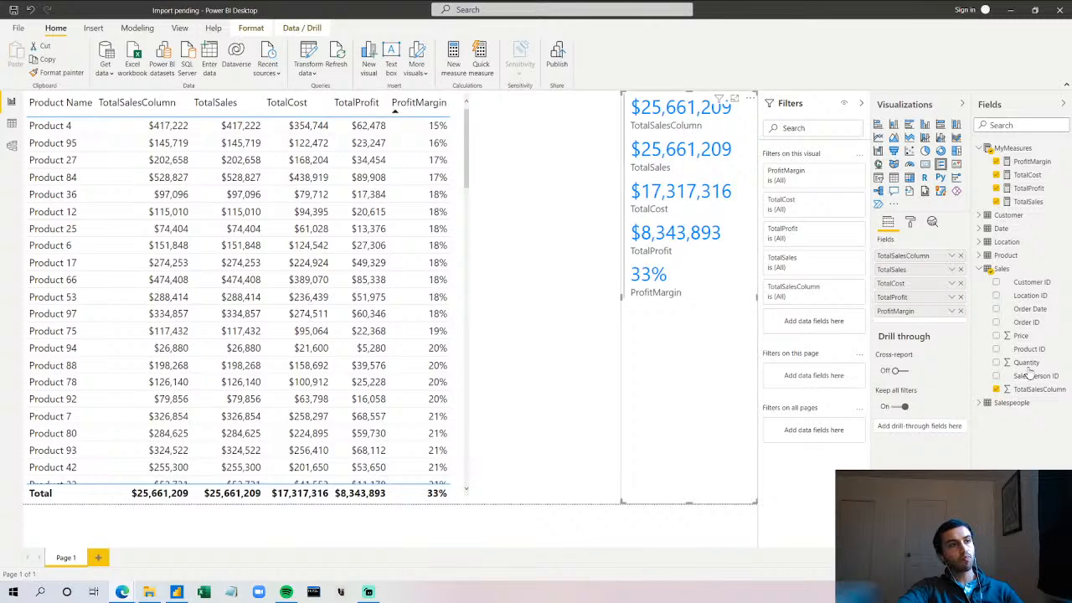
drag(697, 498, 675, 303)
click(728, 333)
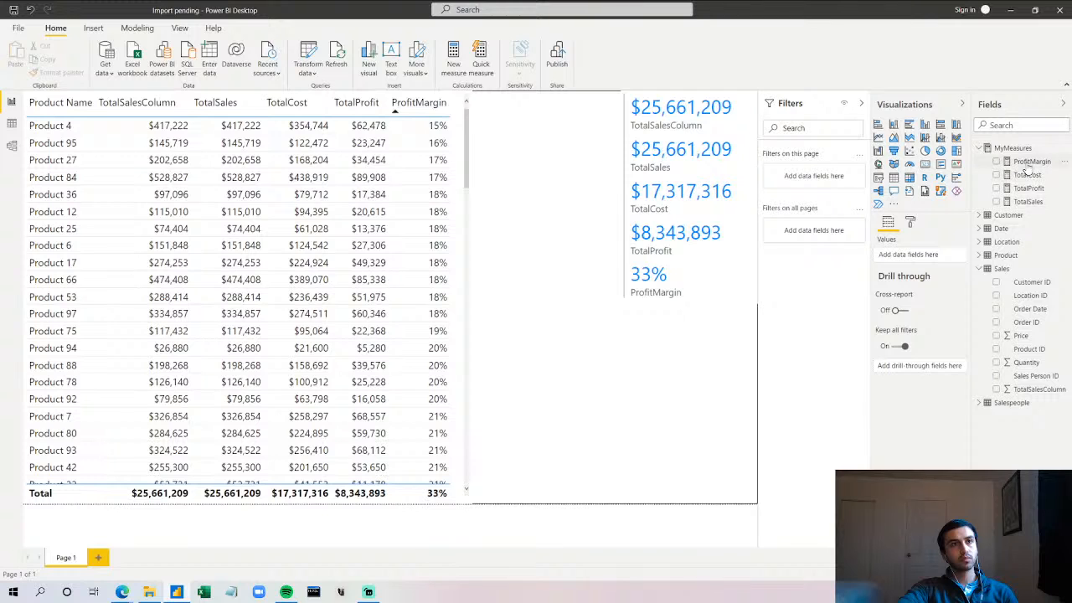
- Create a table of ProfitMargin by Fiscal Year below the card and shrink it toward its lower-right corner
drag(1050, 170, 685, 388)
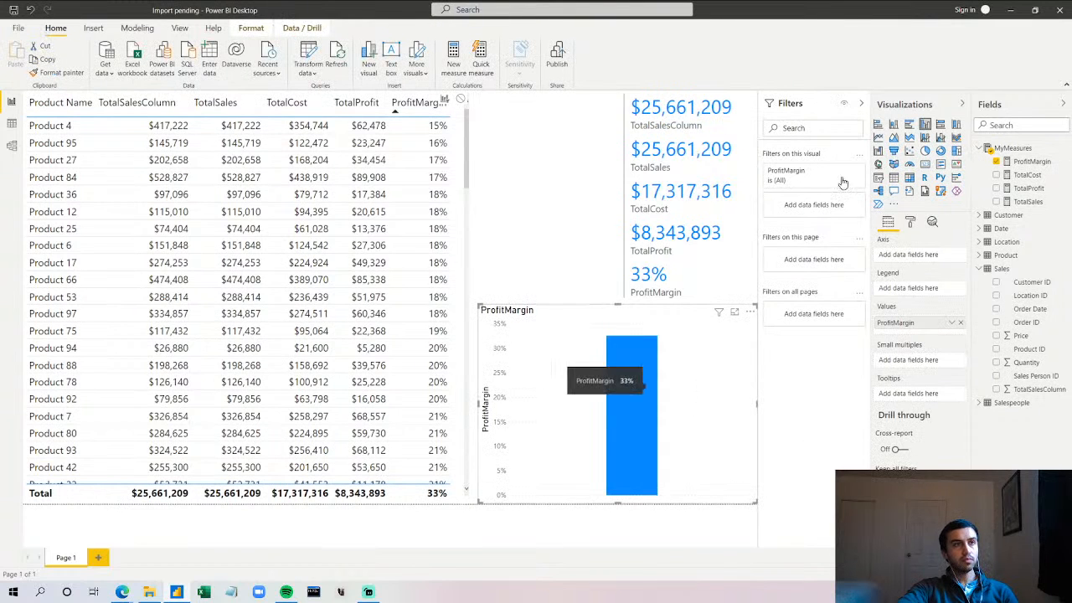
click(893, 177)
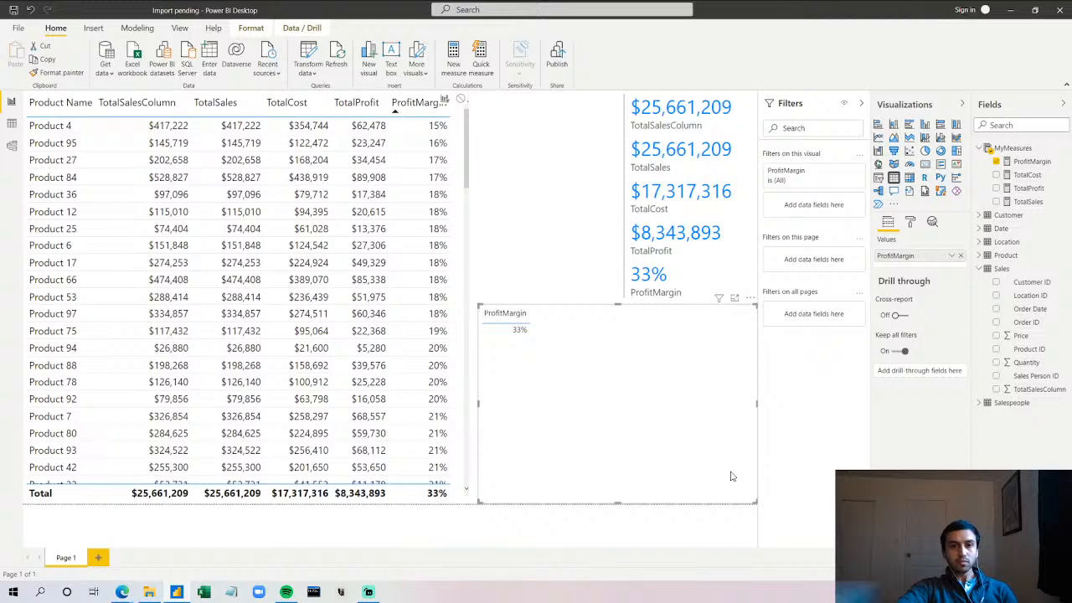
click(980, 233)
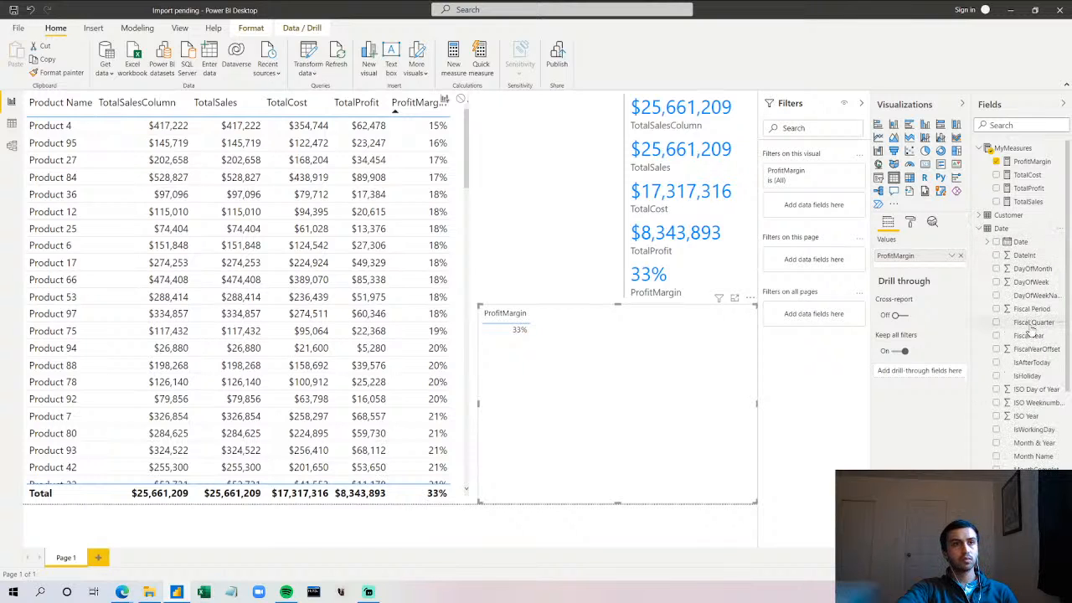
drag(1029, 335, 915, 255)
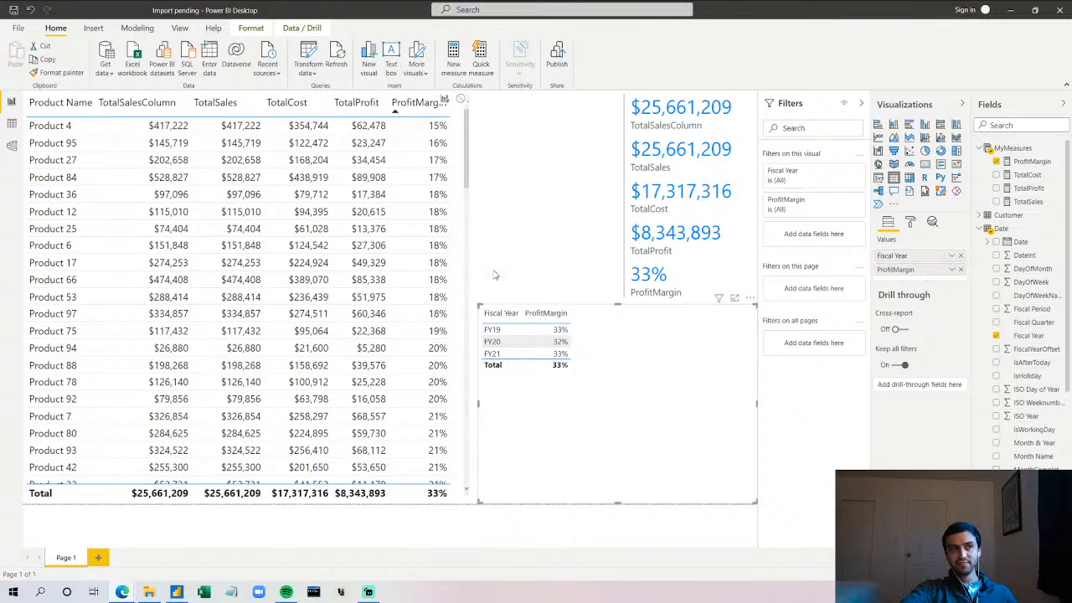
drag(476, 304, 550, 344)
click(466, 355)
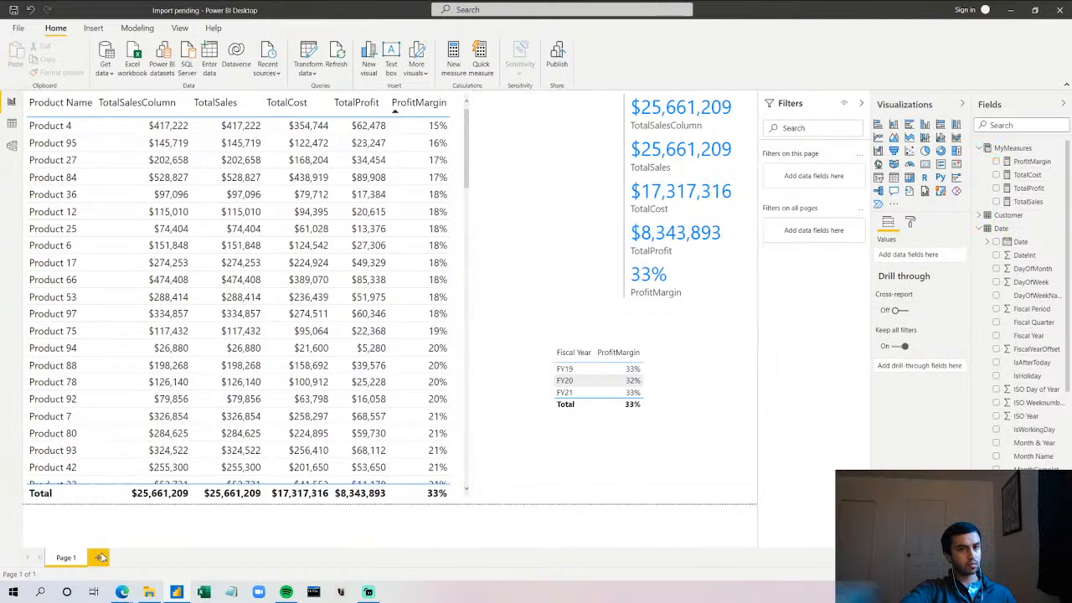
- Add a second report page and paste a copy of the product table from Page 1 onto it
click(101, 558)
click(63, 558)
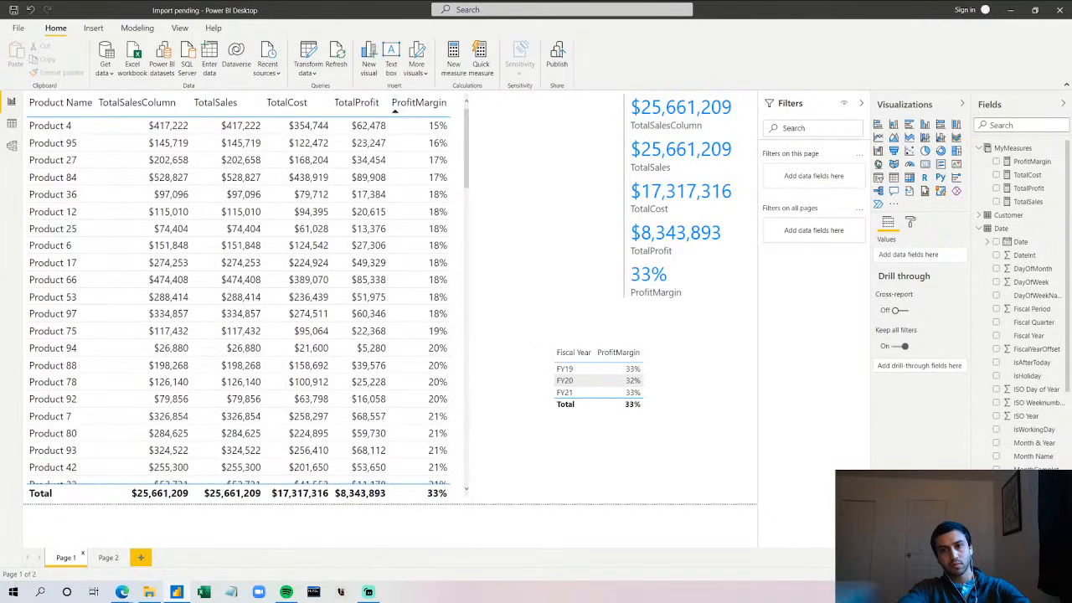
click(457, 248)
right_click(457, 248)
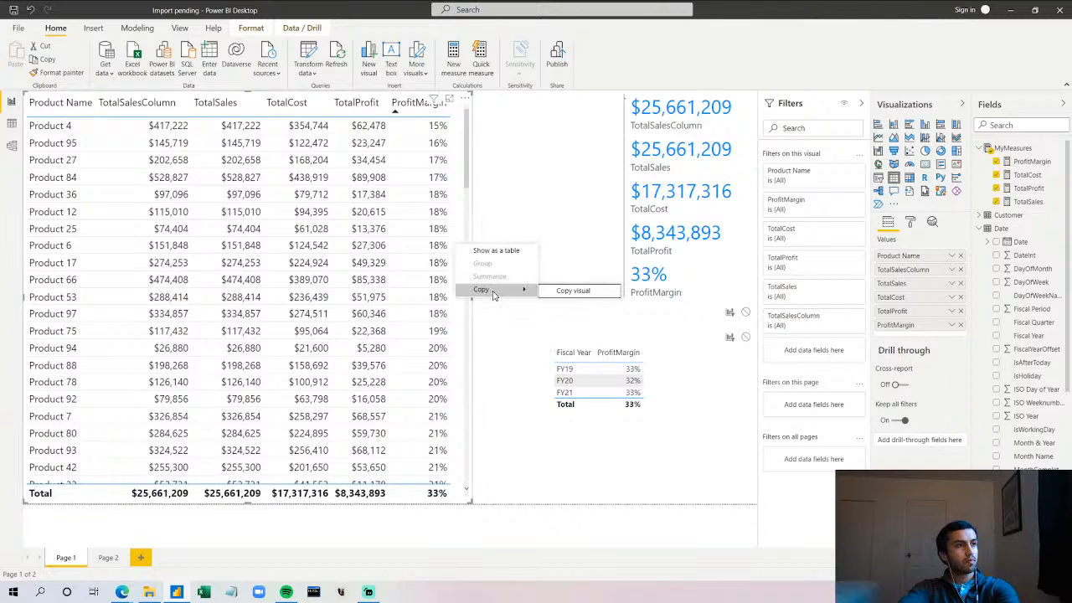
click(471, 229)
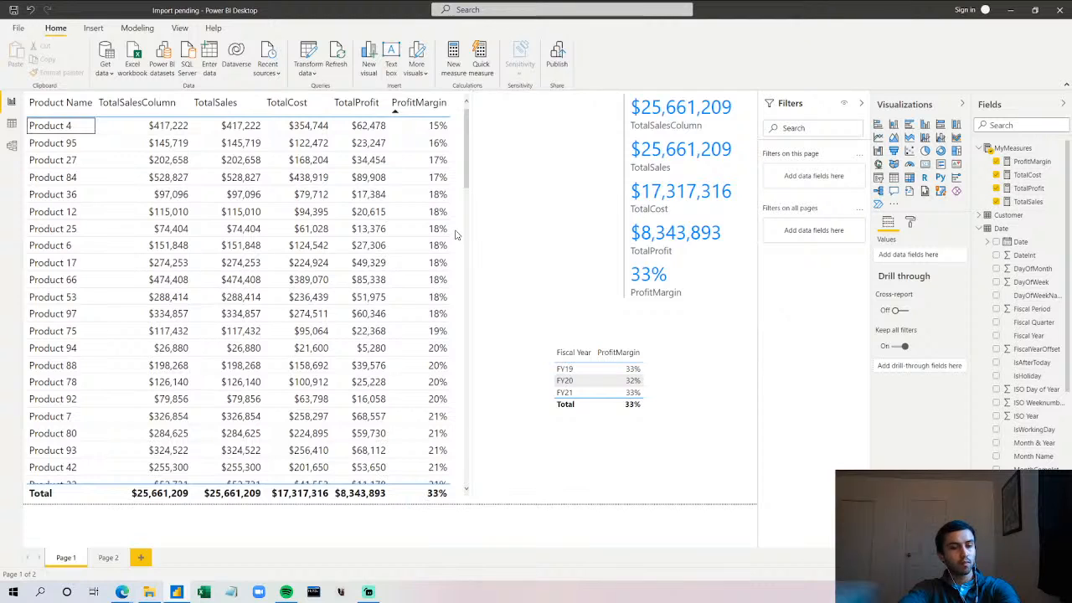
click(457, 236)
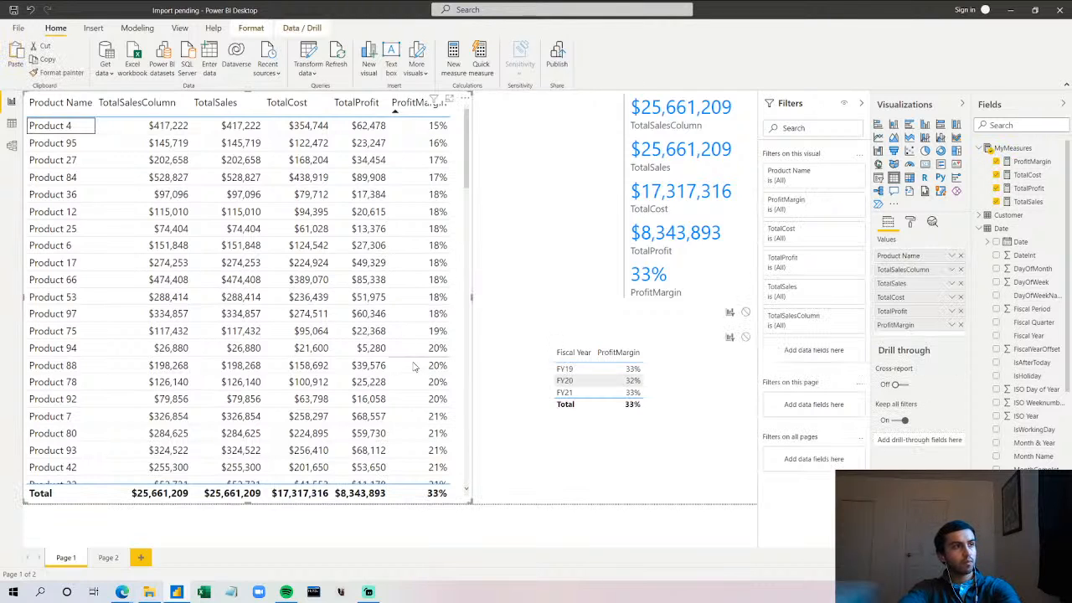
click(109, 557)
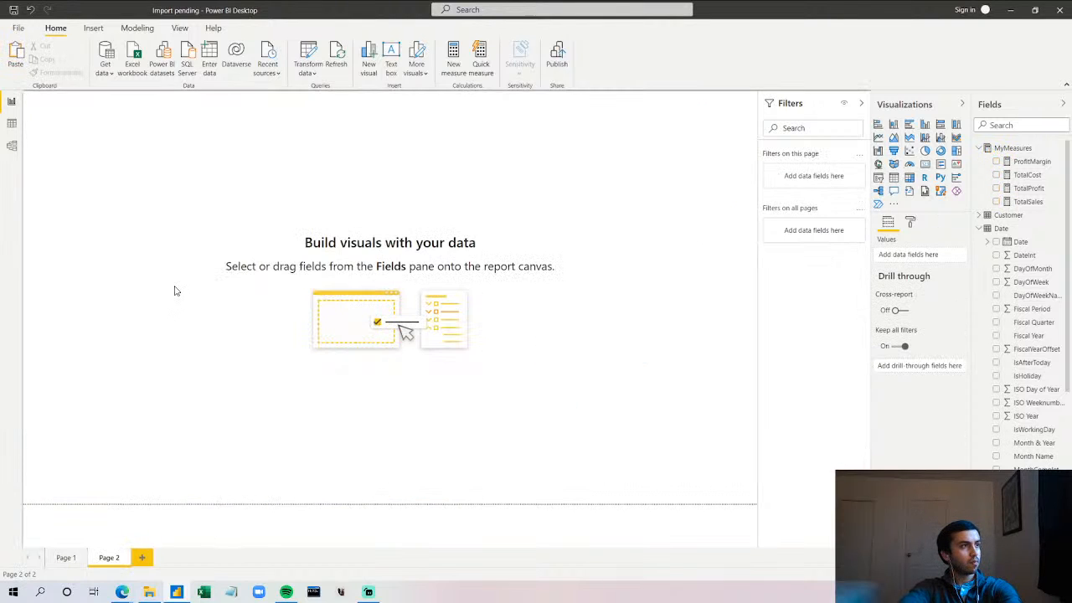
key(ctrl+v)
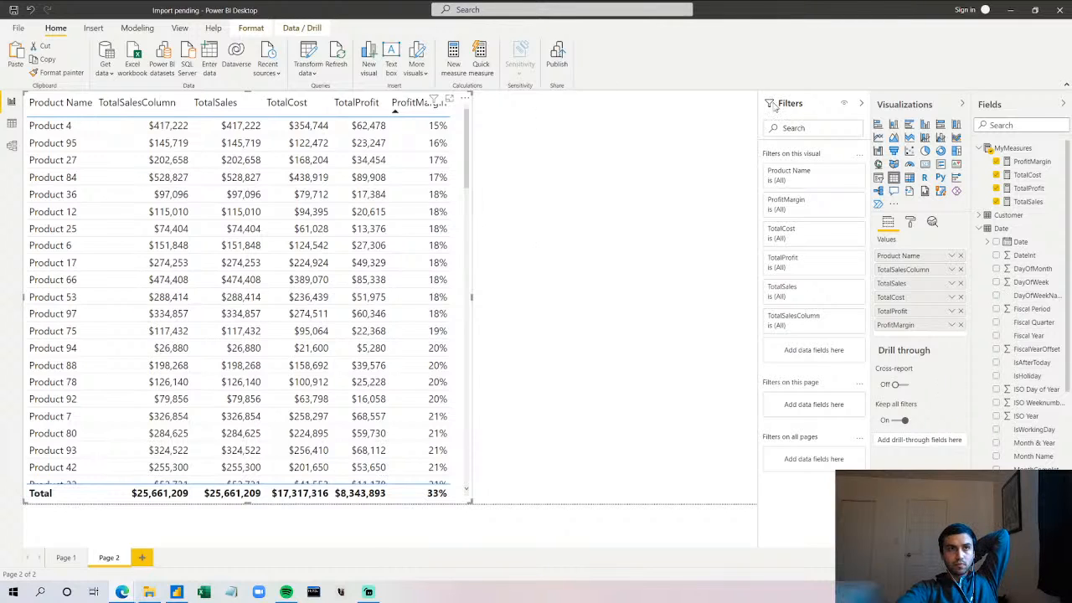
- Collapse all field tables, then add Customer Name as the copied table's first column and sort the rows ascending by it
right_click(1008, 156)
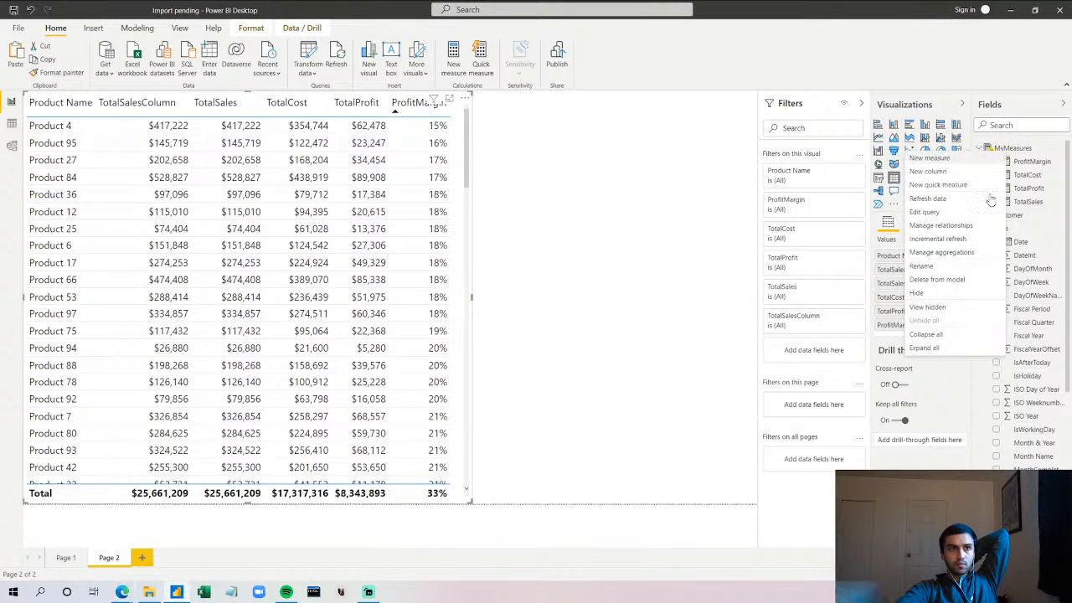
click(925, 334)
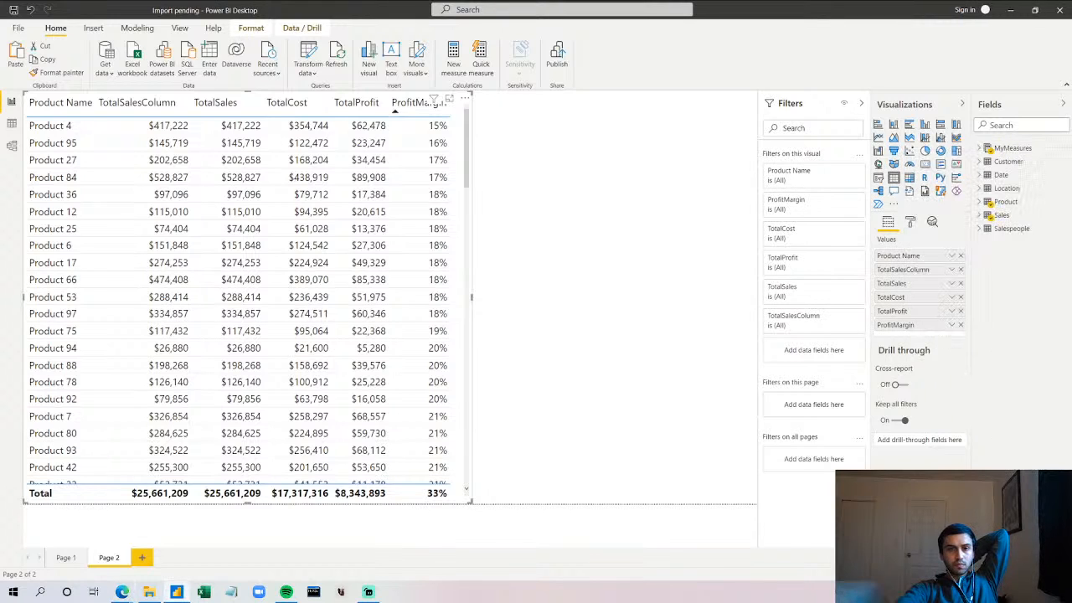
click(980, 163)
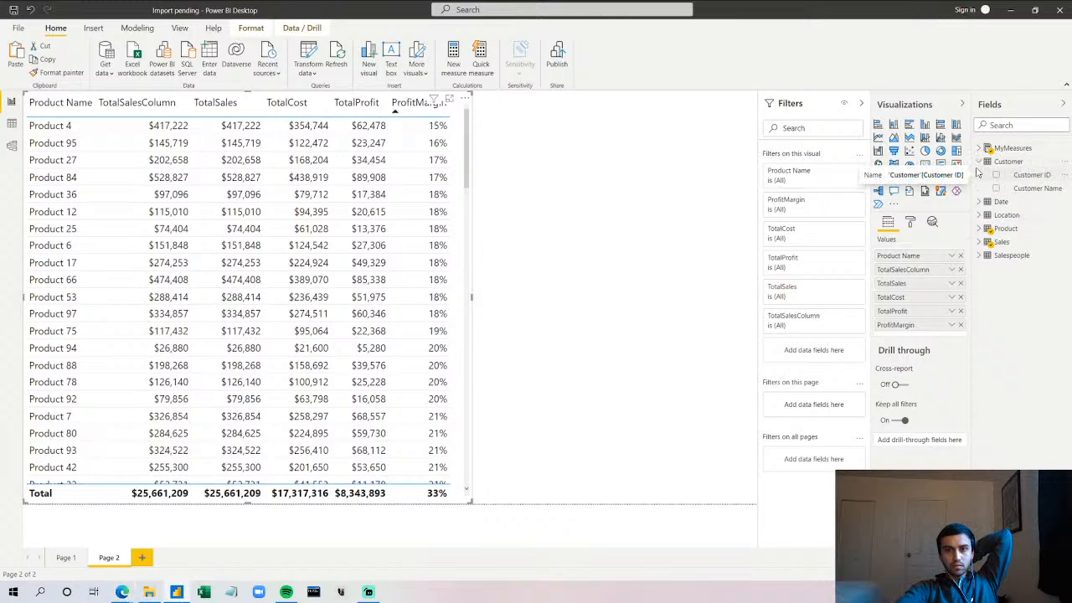
drag(1028, 189, 917, 256)
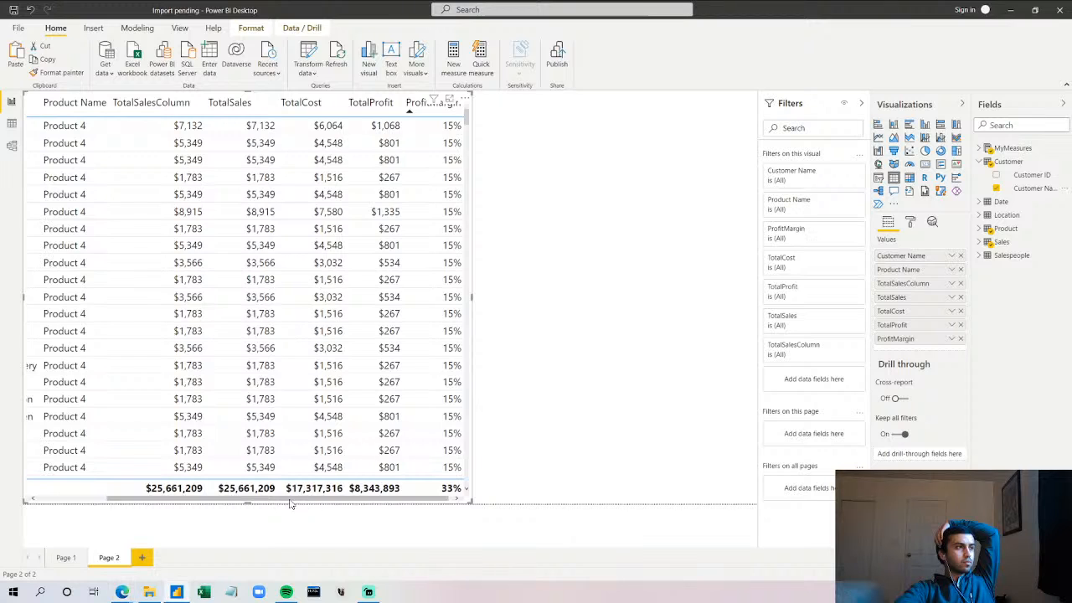
drag(311, 503, 222, 503)
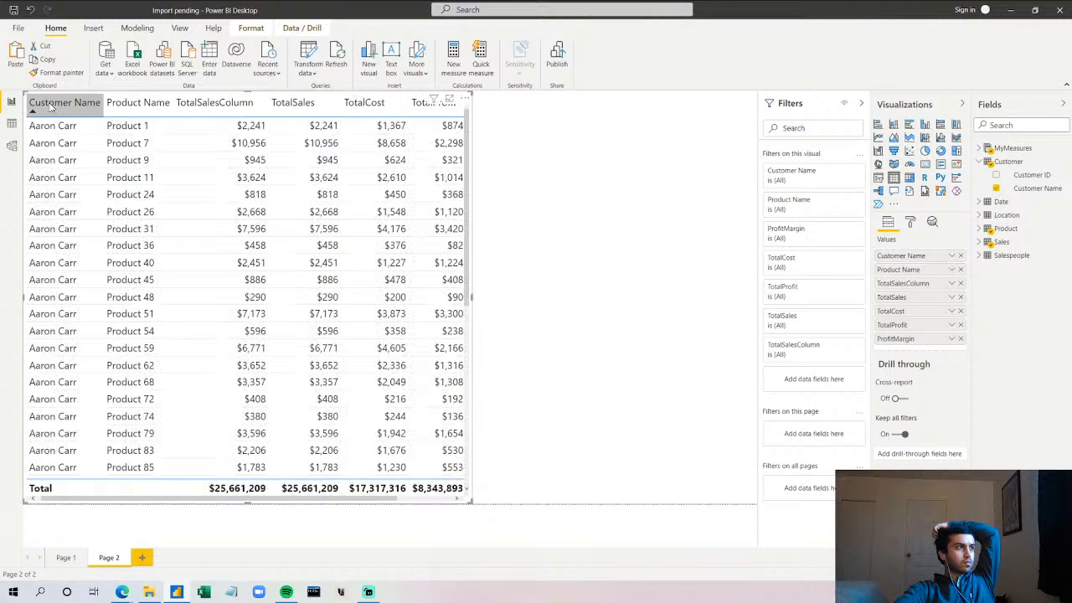
scroll(73, 335, down, 3)
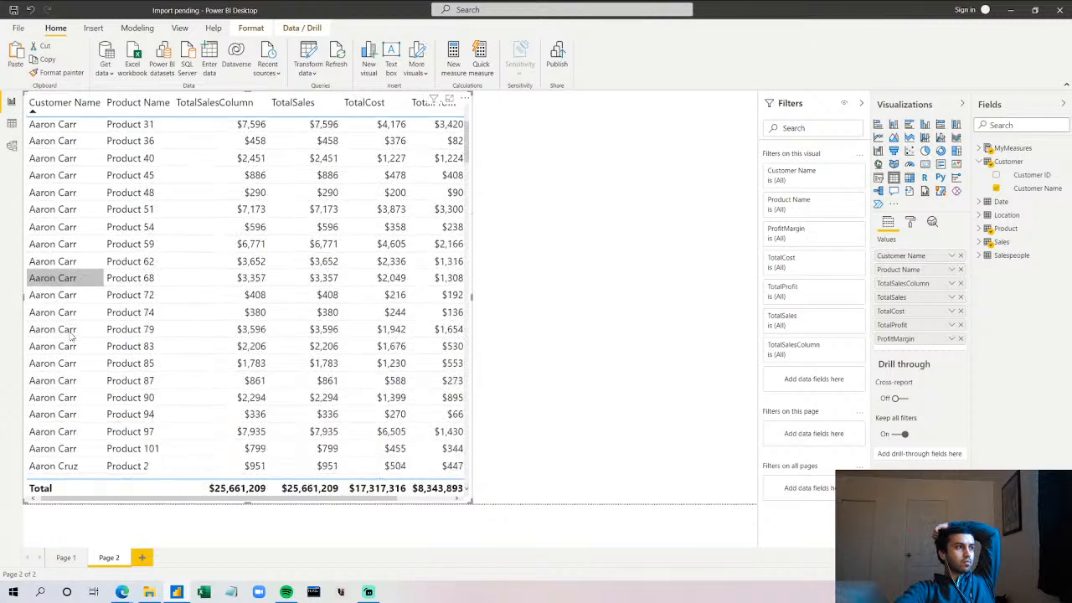
scroll(73, 335, up, 3)
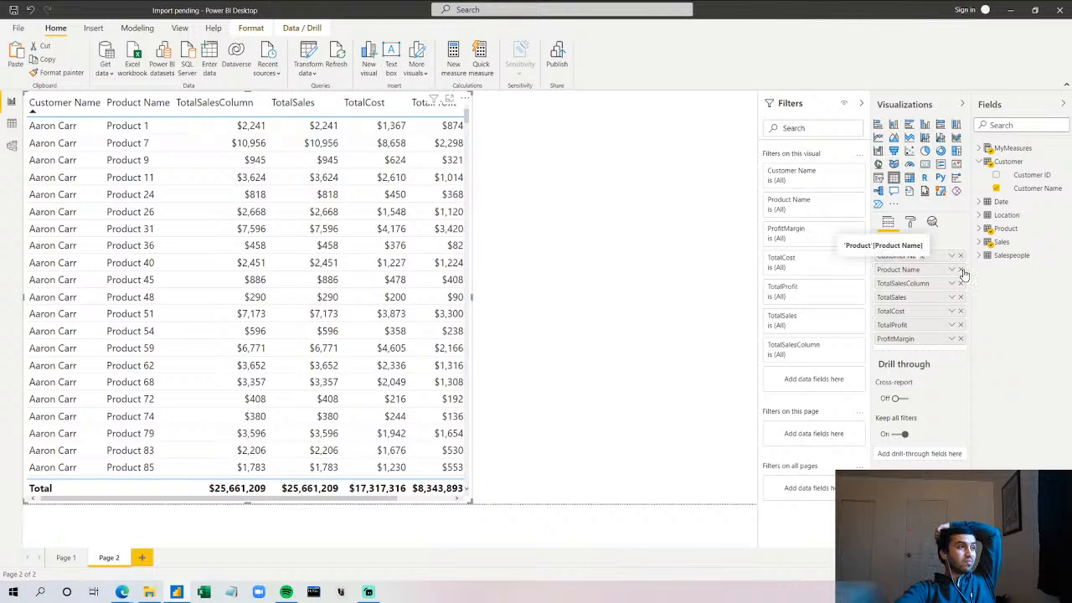
- Remove Product Name from the copied table, keeping it sorted ascending by Customer Name
click(961, 270)
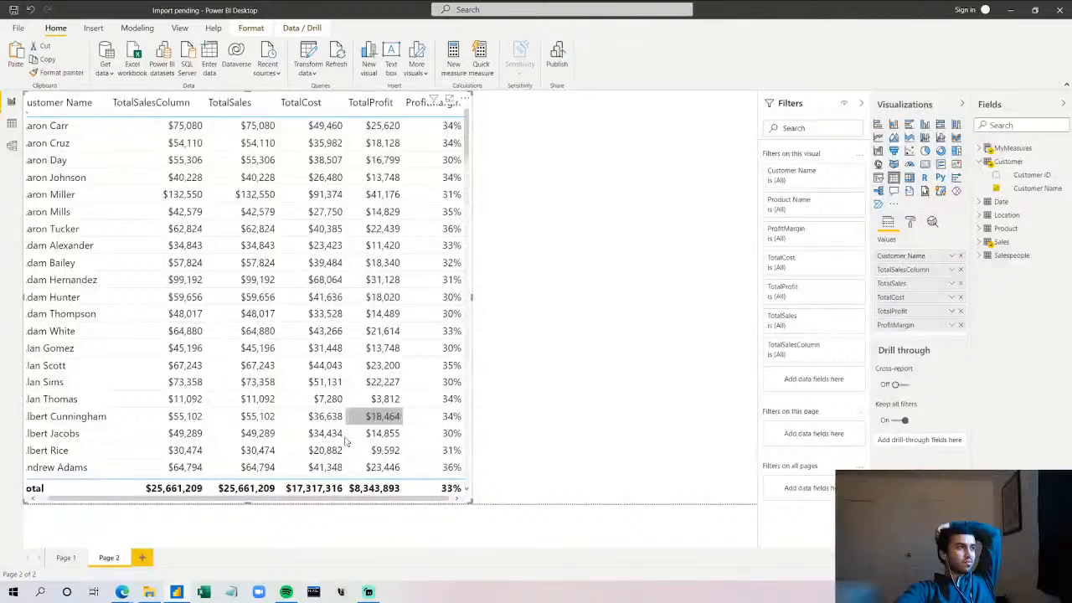
drag(243, 500, 217, 501)
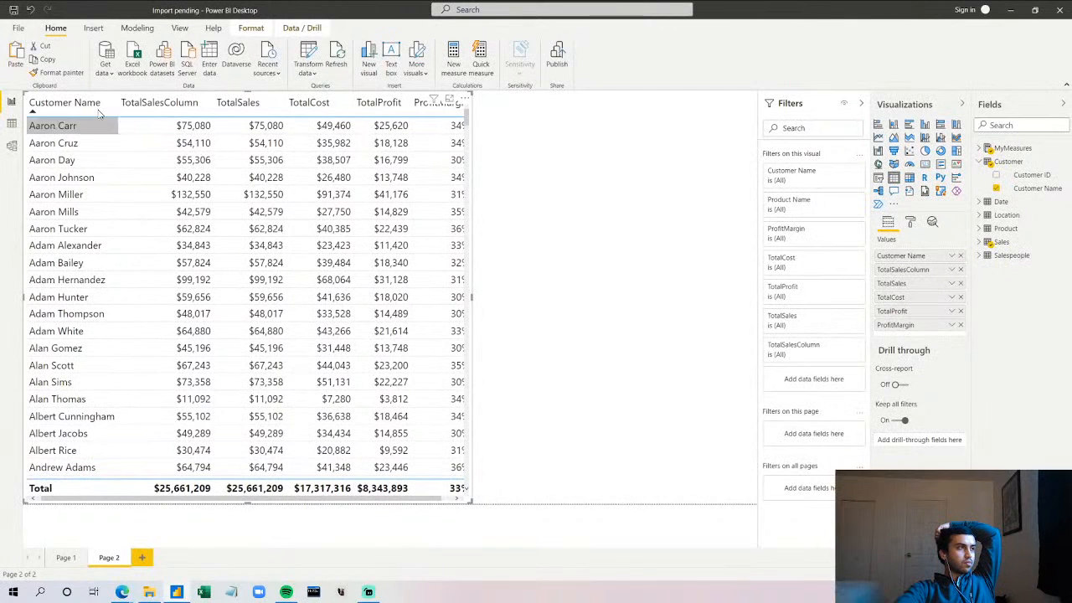
click(67, 106)
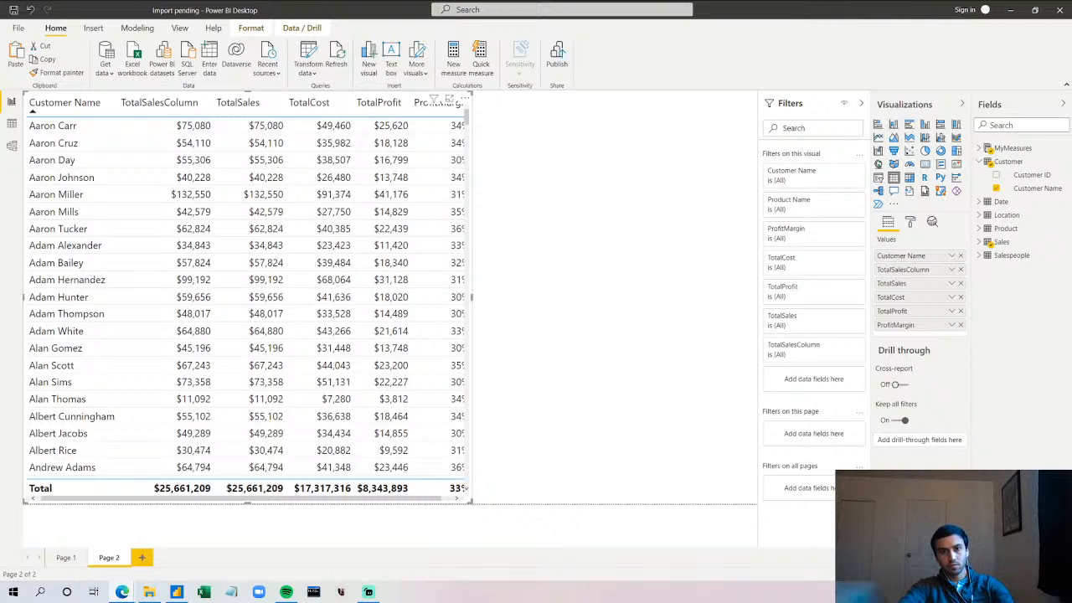
- Add a multi-row card showing Customer Name in the empty area beside the customer table
click(616, 249)
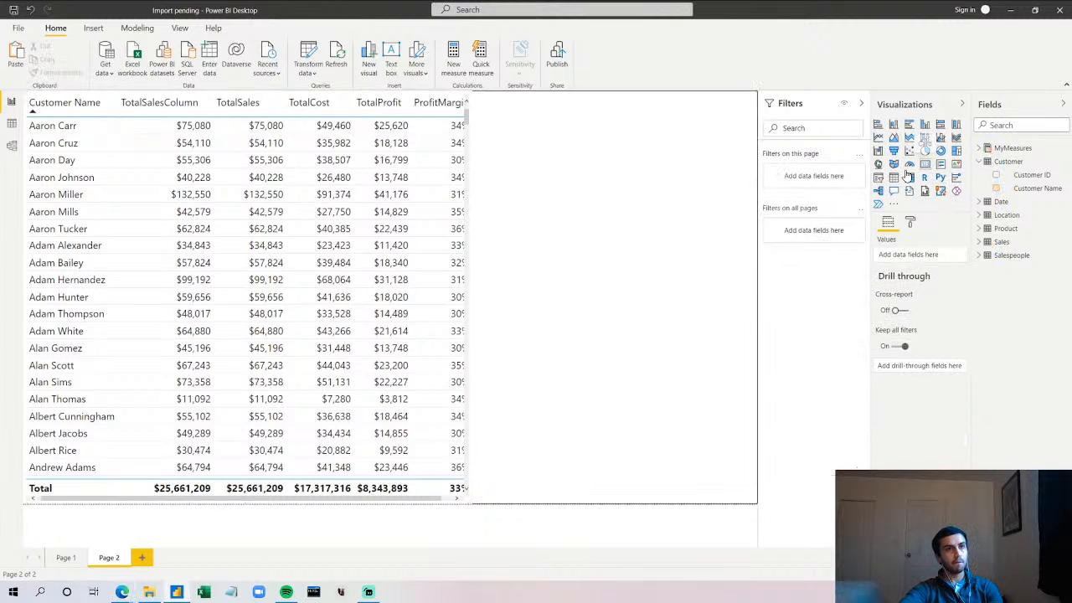
click(941, 164)
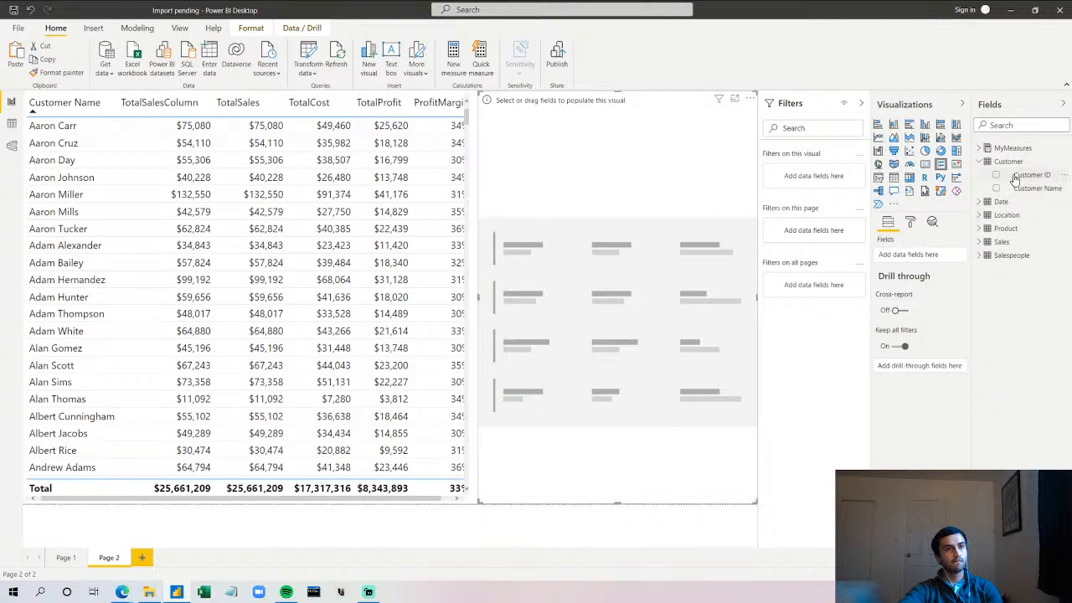
drag(1018, 190, 903, 256)
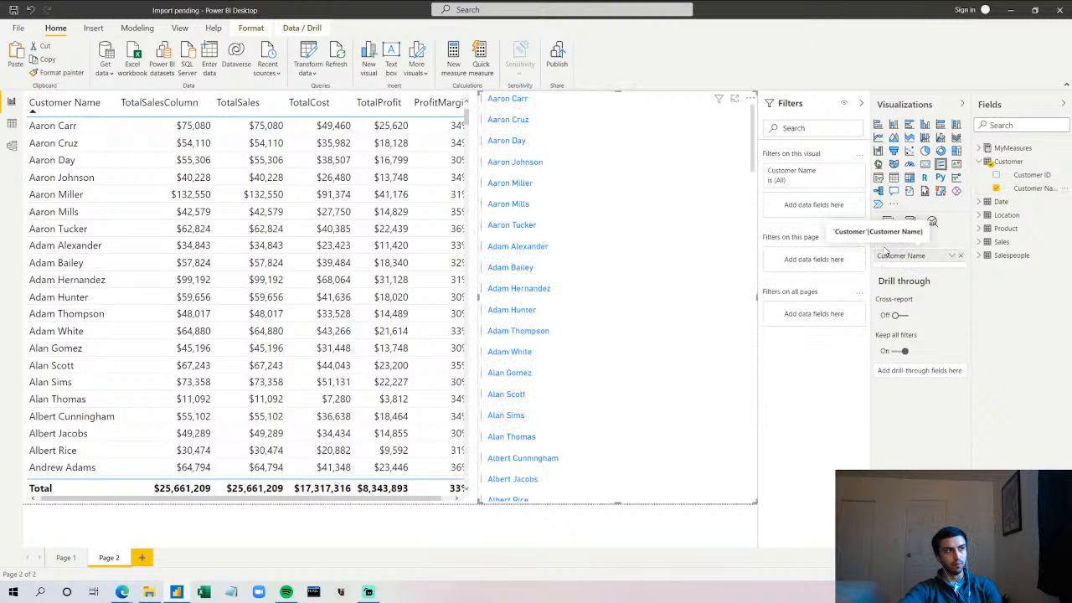
- Filter the multi-row card by the first customer row in the table and expand the MyMeasures fields
click(93, 128)
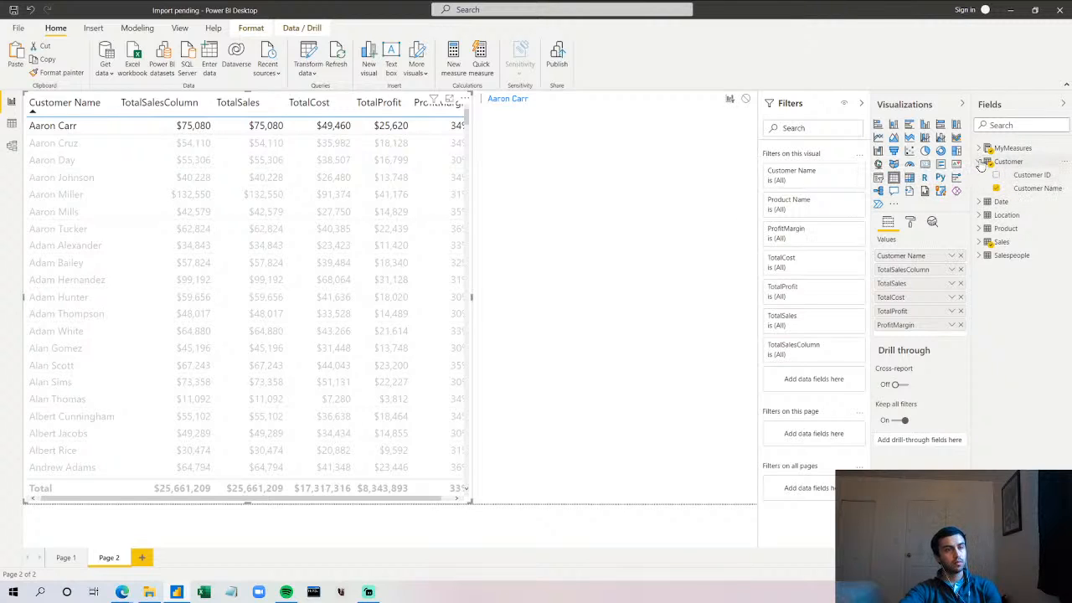
click(981, 163)
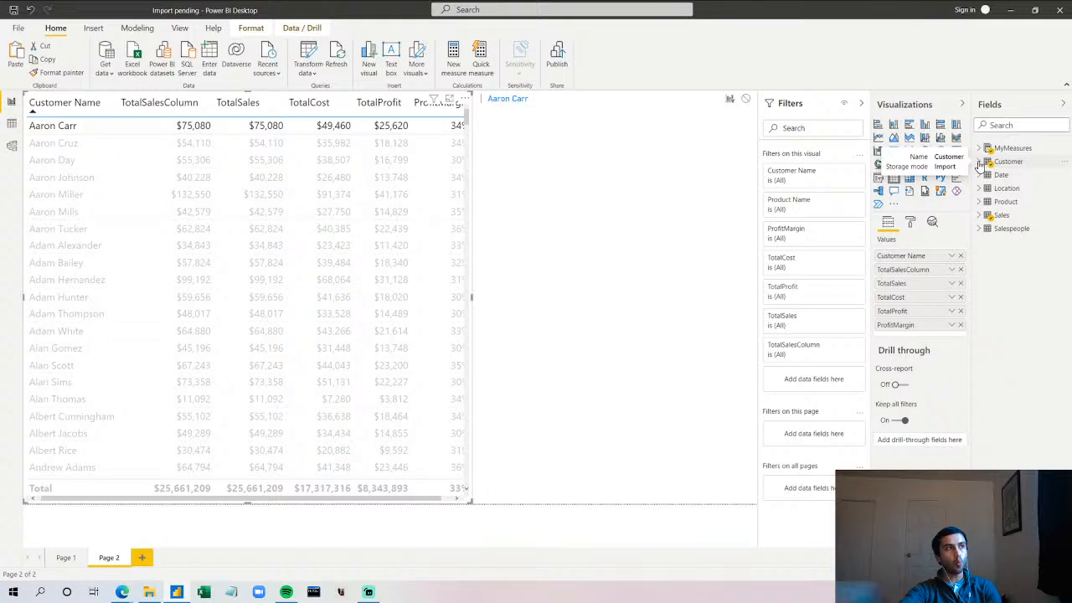
click(981, 148)
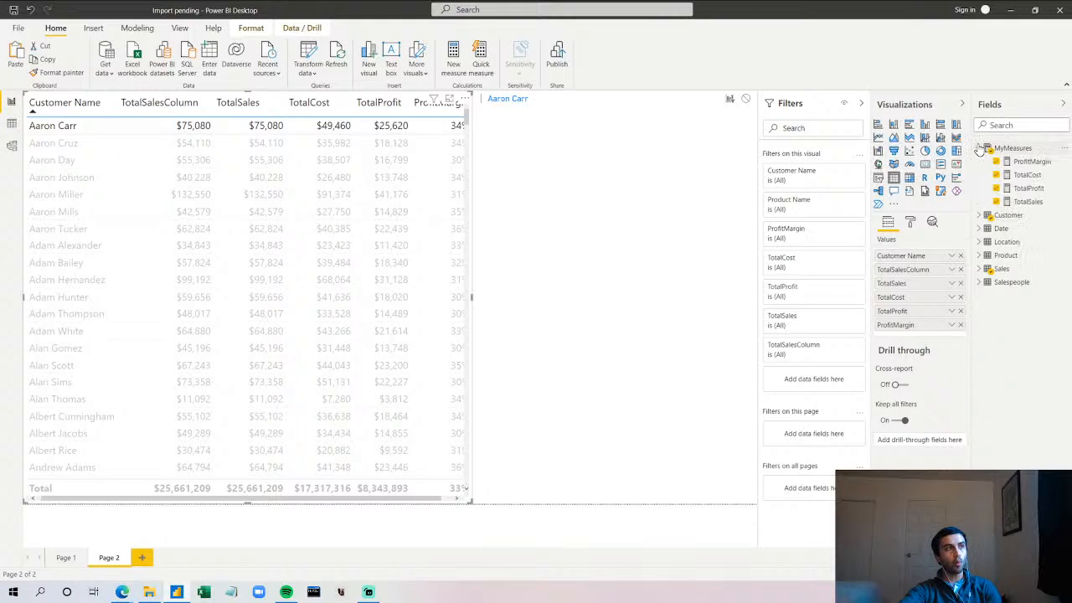
- Add TotalSales, TotalCost, TotalProfit and ProfitMargin, in that order, below Customer Name in the multi-row card
click(1017, 202)
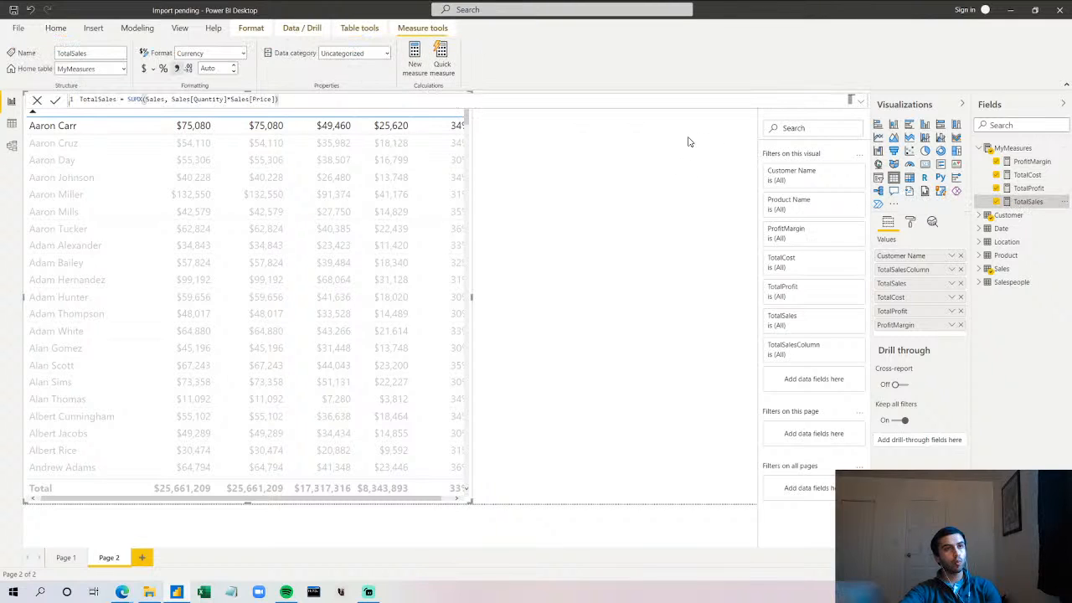
click(516, 133)
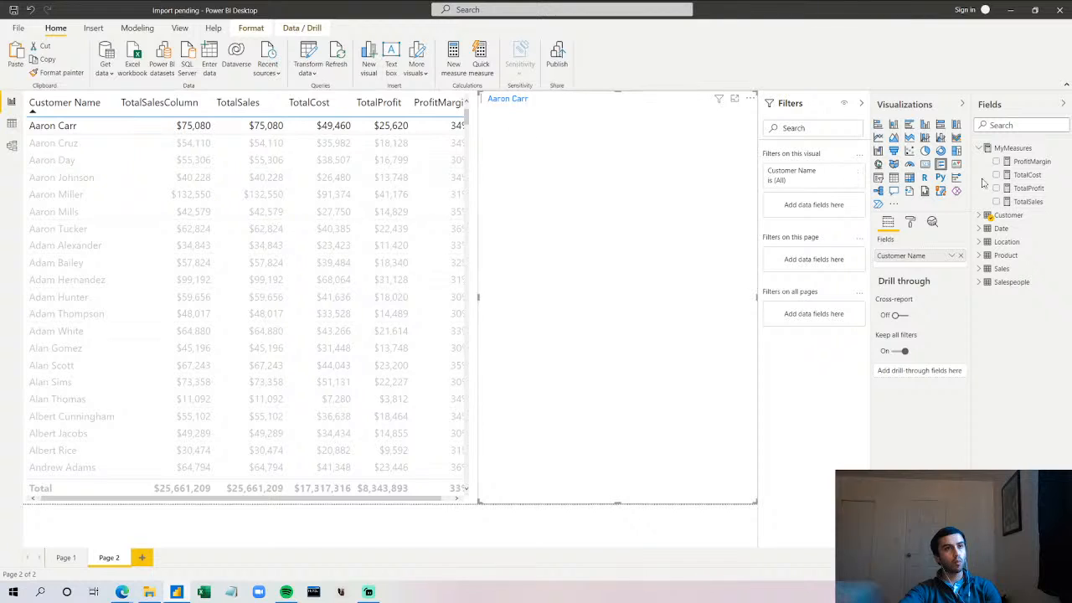
drag(994, 220, 922, 270)
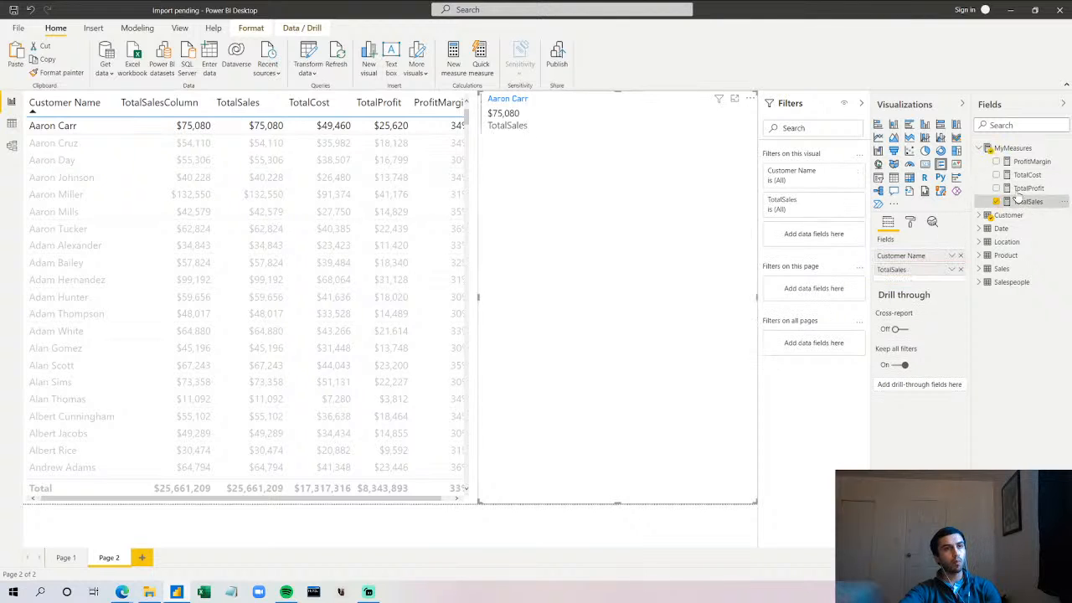
drag(1036, 178, 925, 278)
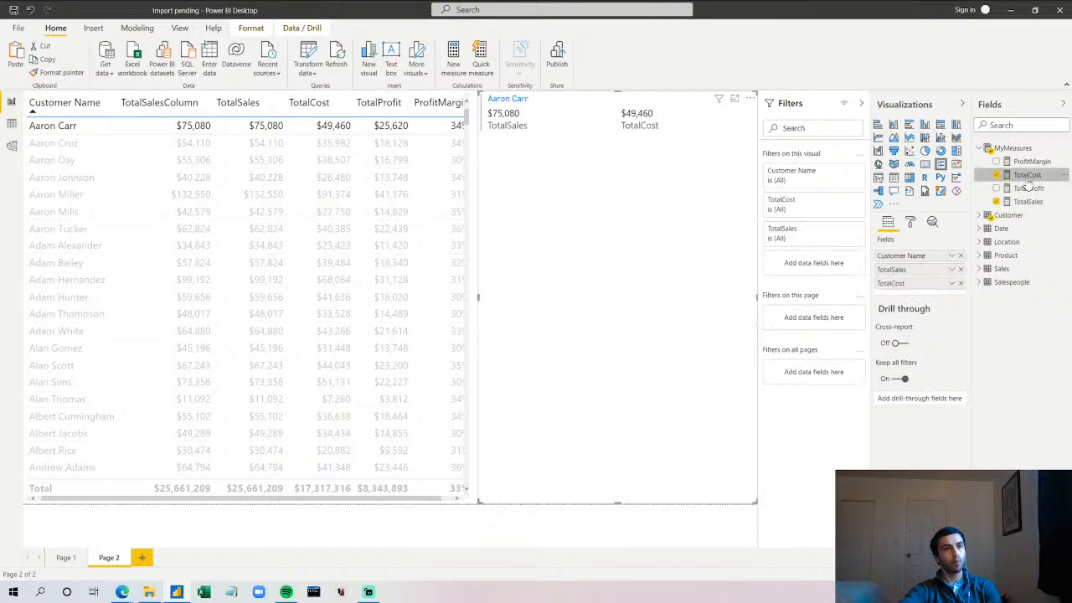
drag(1029, 188, 914, 287)
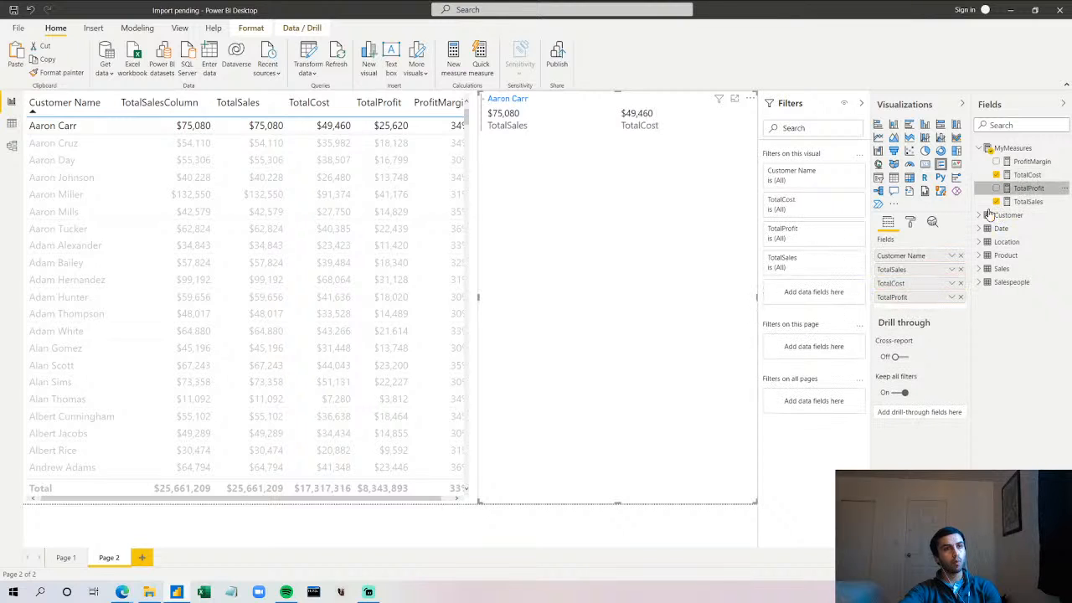
drag(1019, 167, 930, 312)
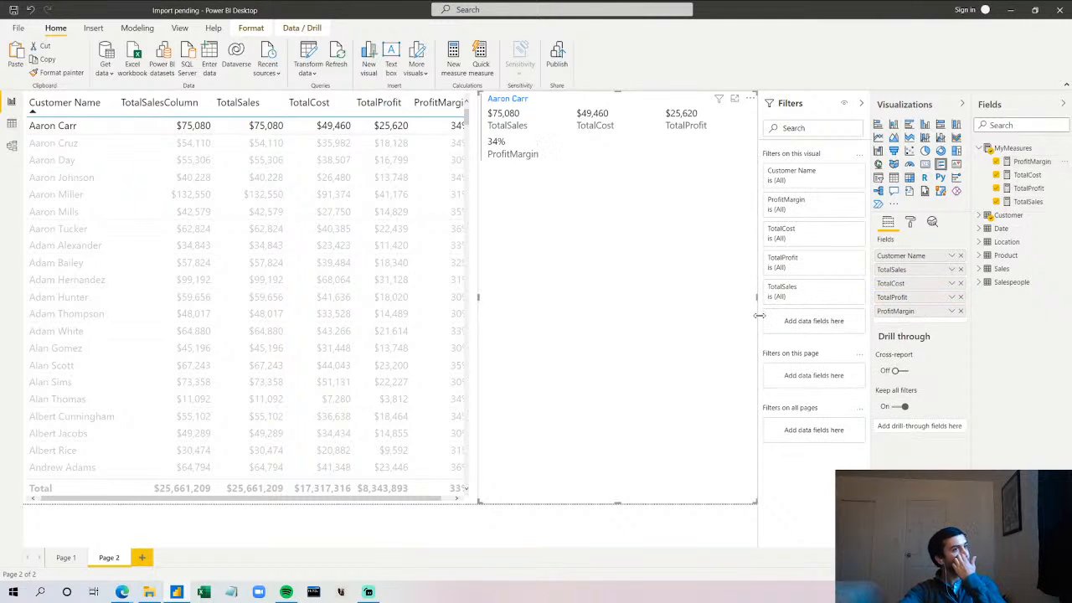
- Narrow the multi-row card to a width of about 213 and set its data label text size to 18 pt
drag(479, 296, 635, 303)
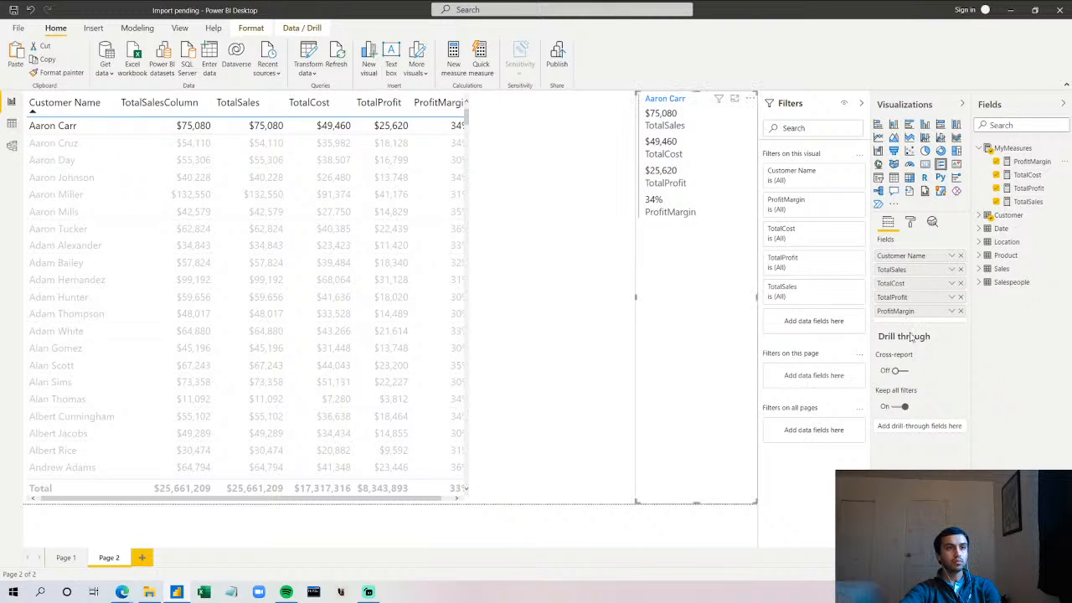
click(911, 223)
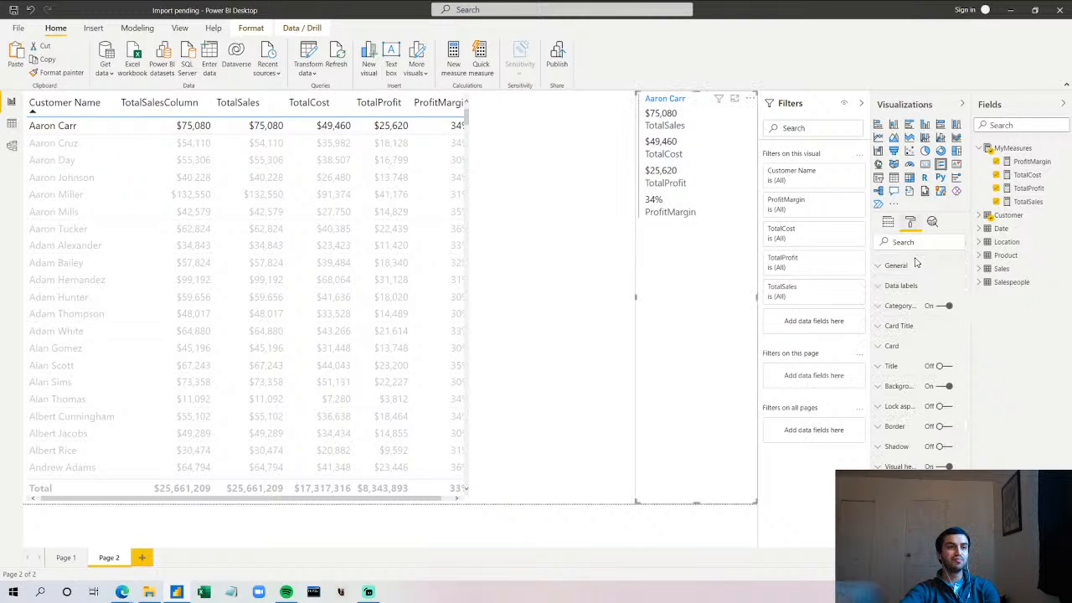
click(880, 288)
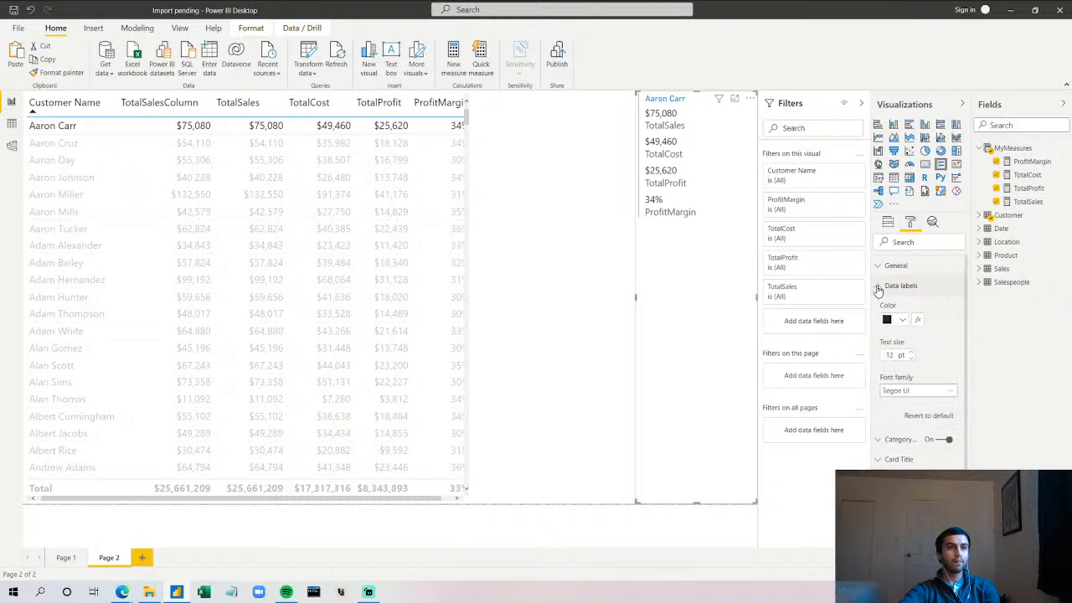
click(913, 353)
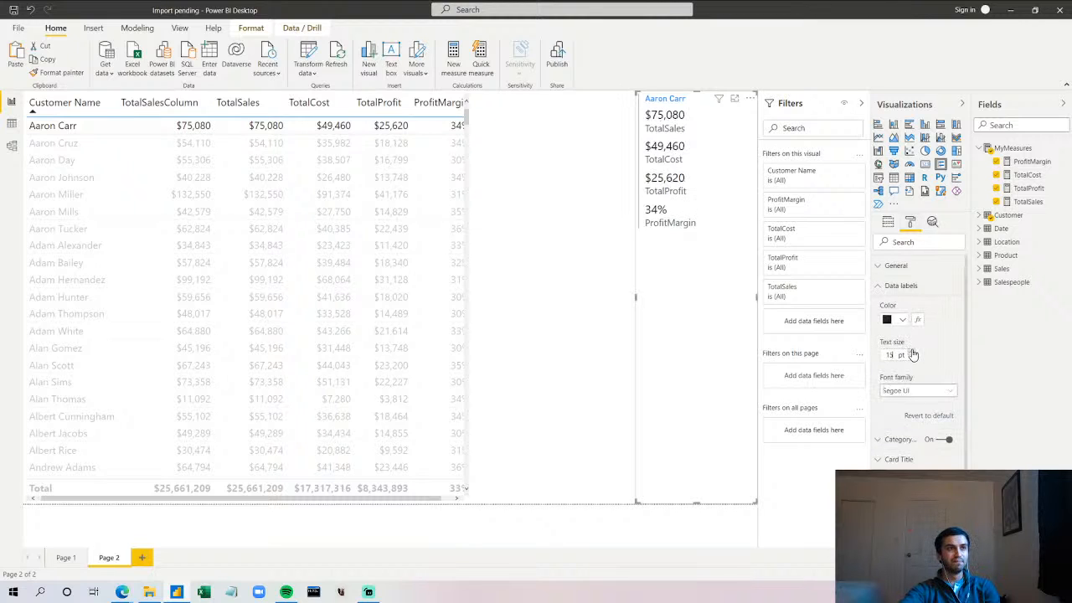
click(913, 352)
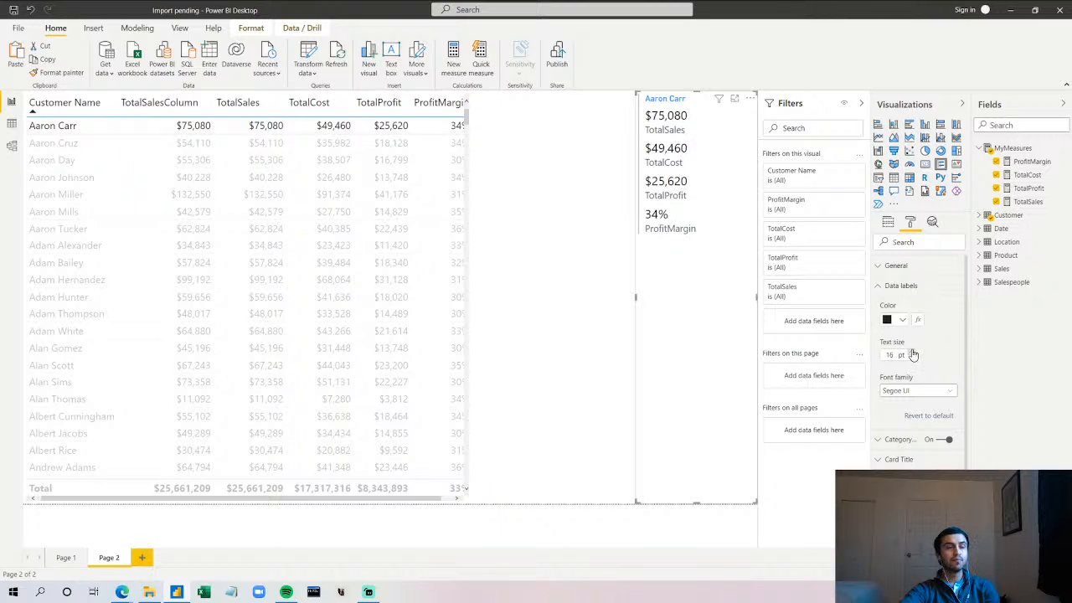
click(913, 353)
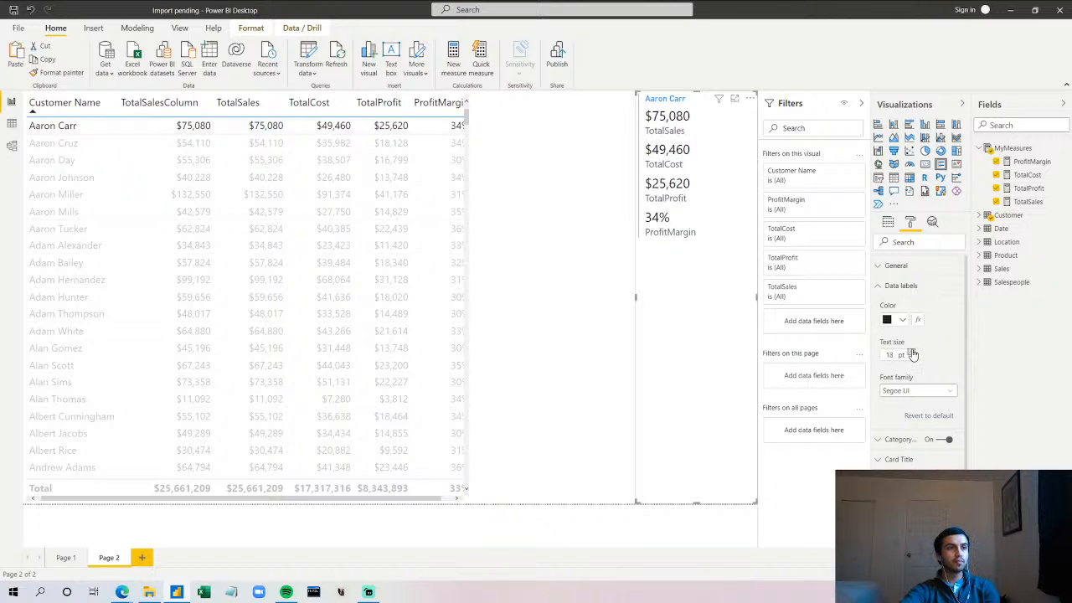
click(913, 352)
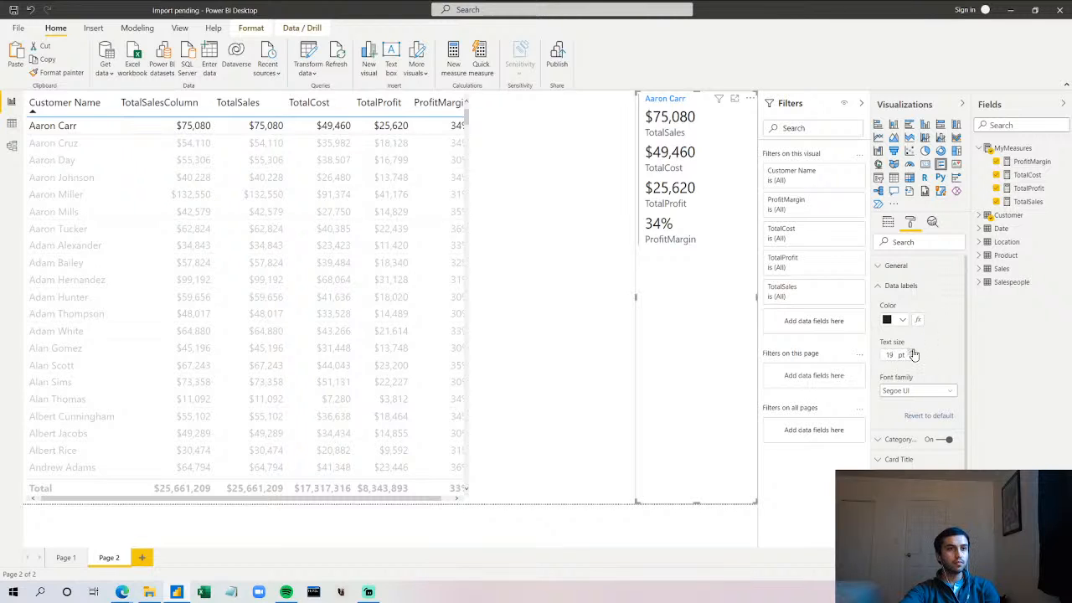
click(881, 288)
click(880, 267)
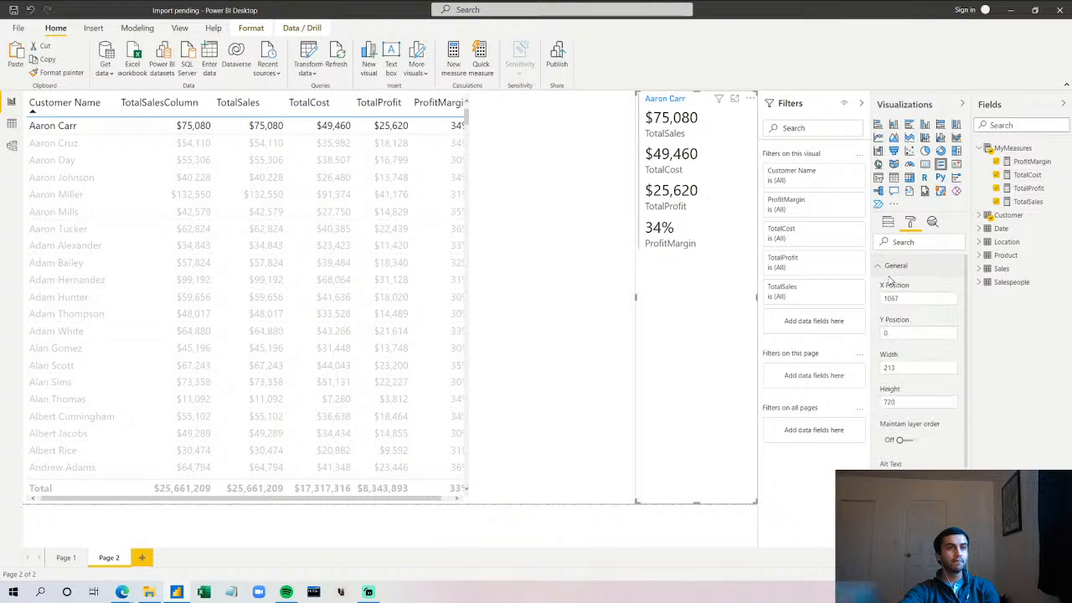
click(879, 266)
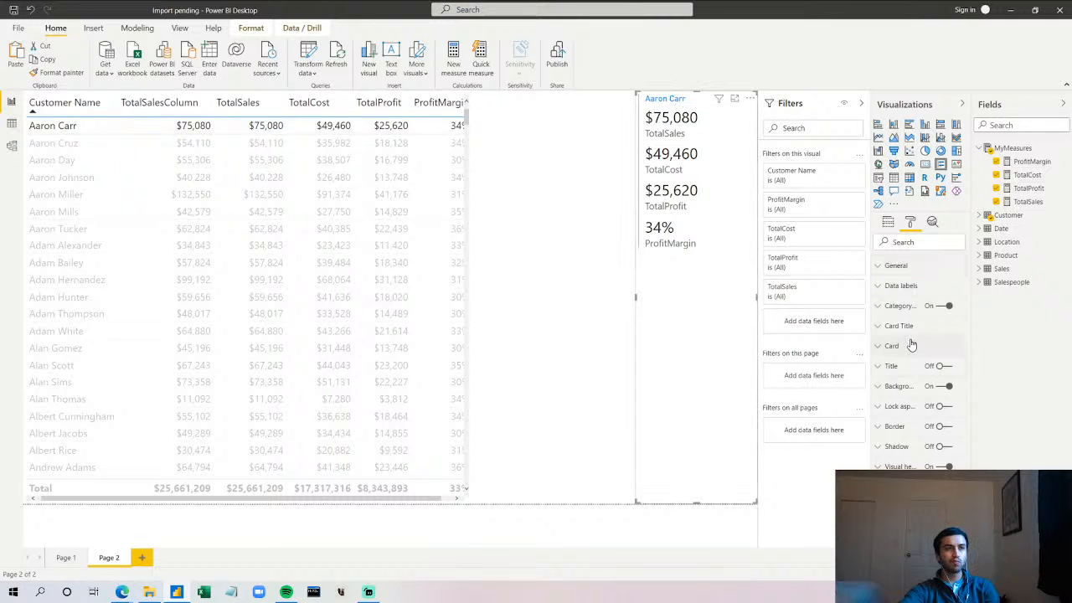
click(894, 286)
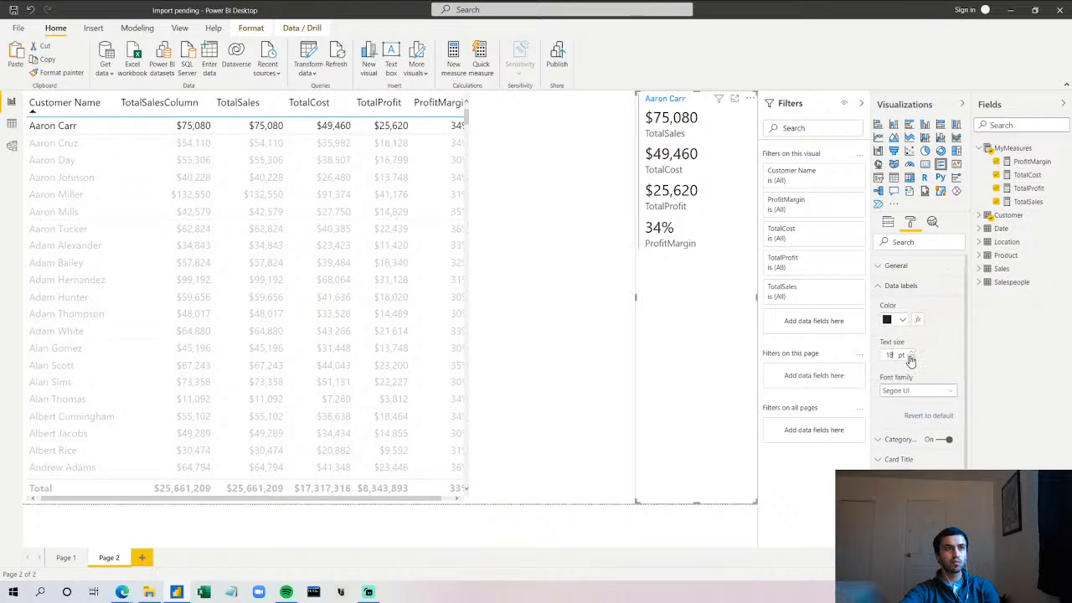
click(880, 288)
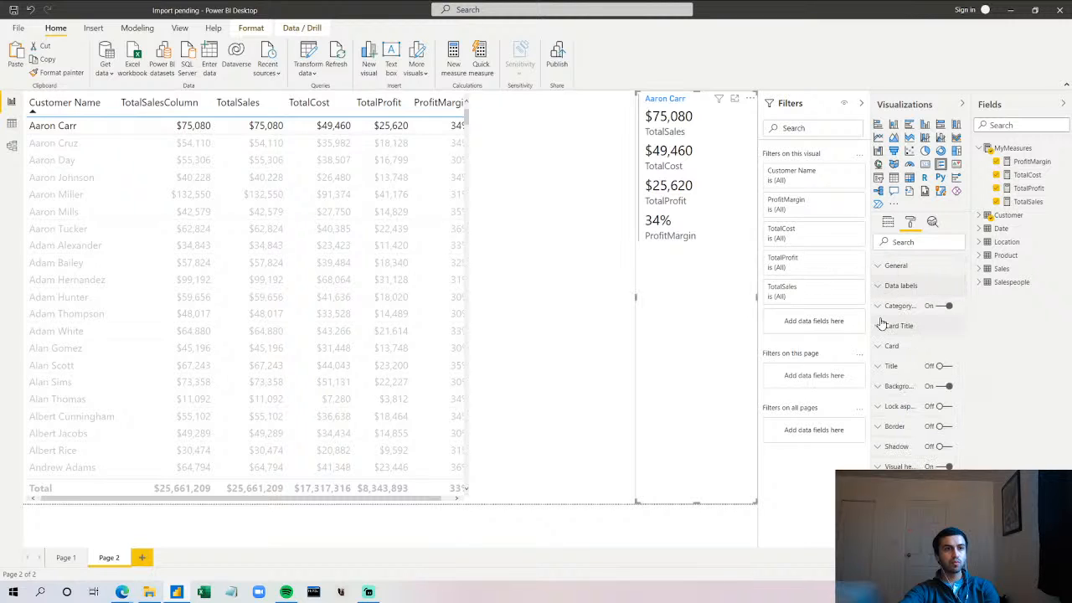
- Try the card title at 18 pt in the Cambria font, and revert the card title formatting to default
click(882, 325)
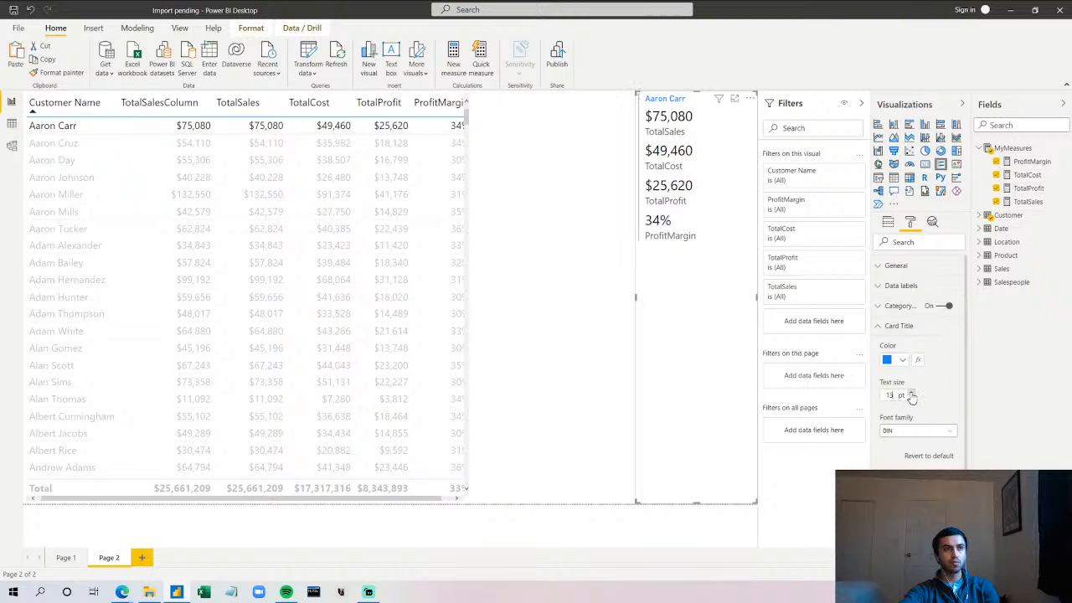
click(912, 396)
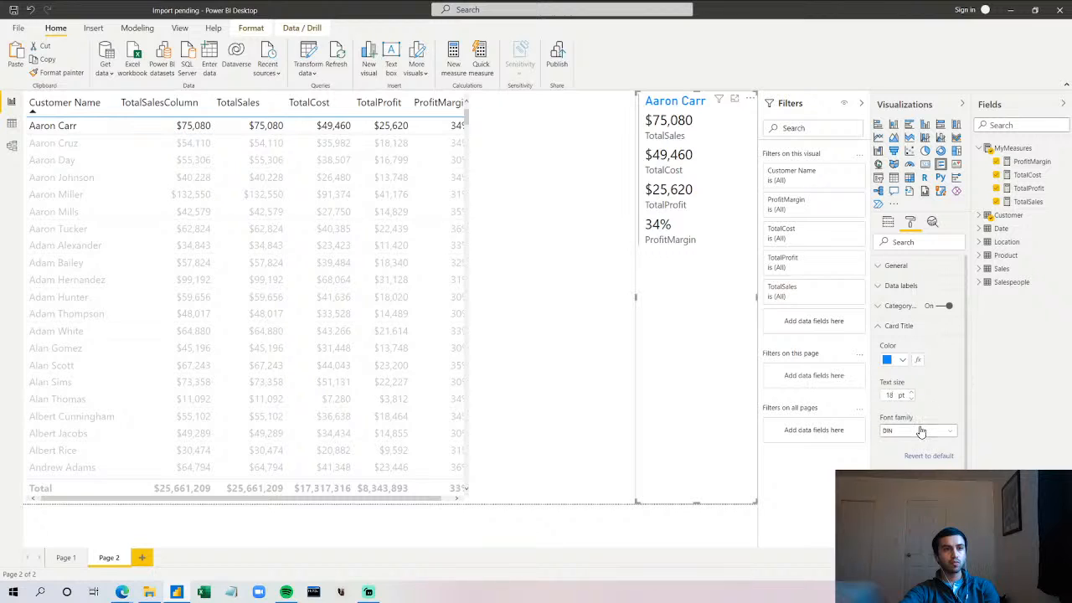
click(922, 431)
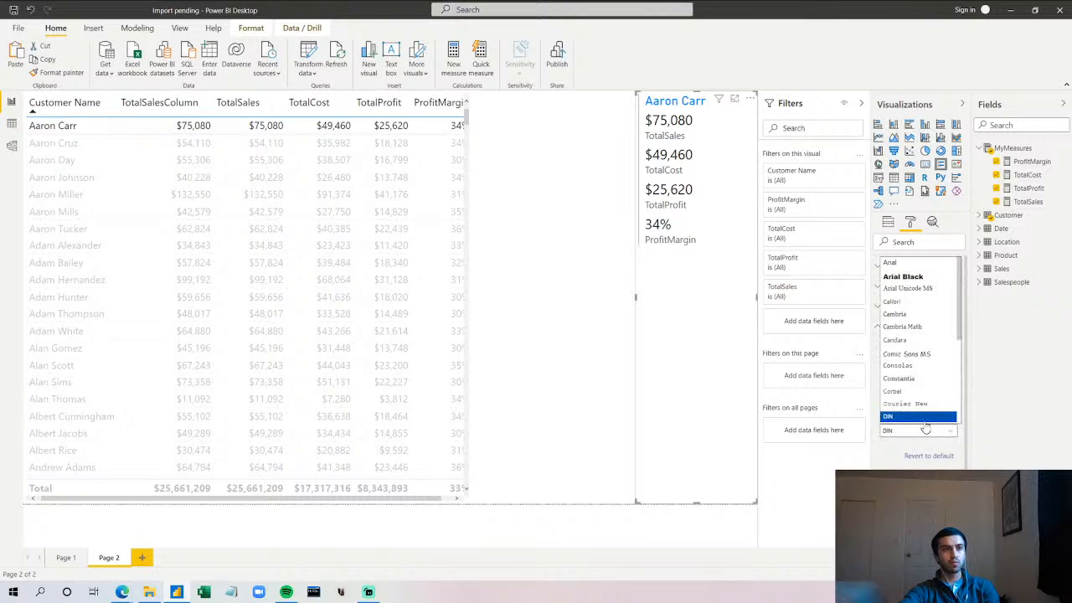
click(914, 315)
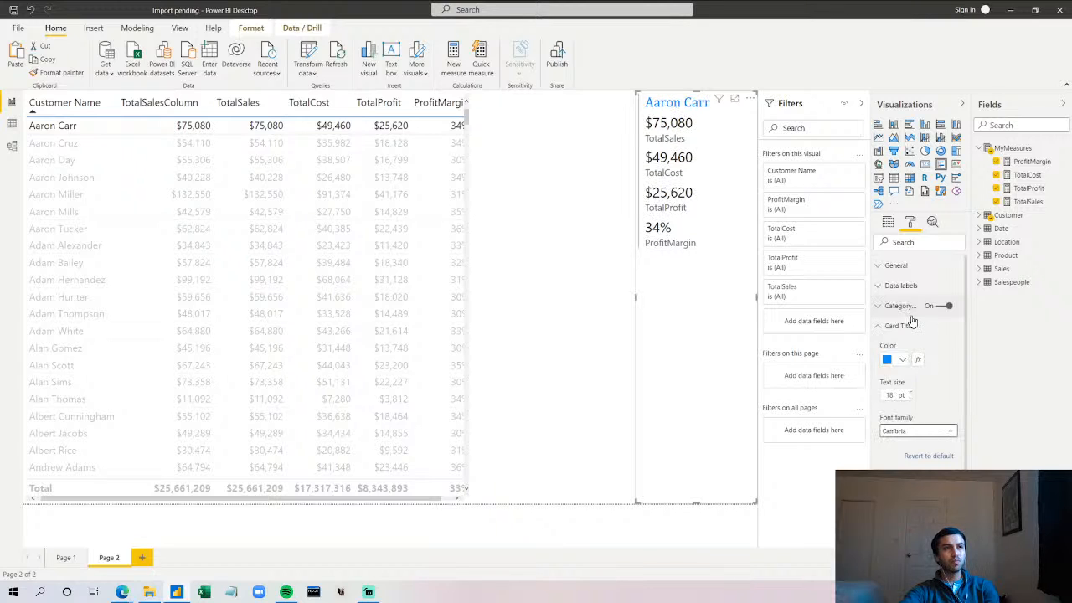
click(925, 429)
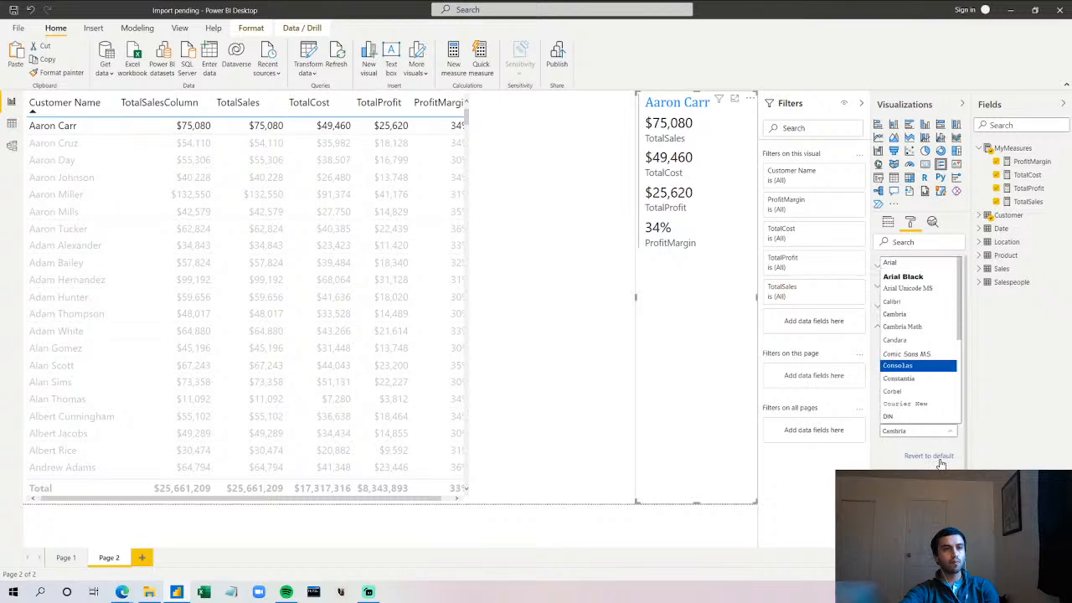
click(940, 459)
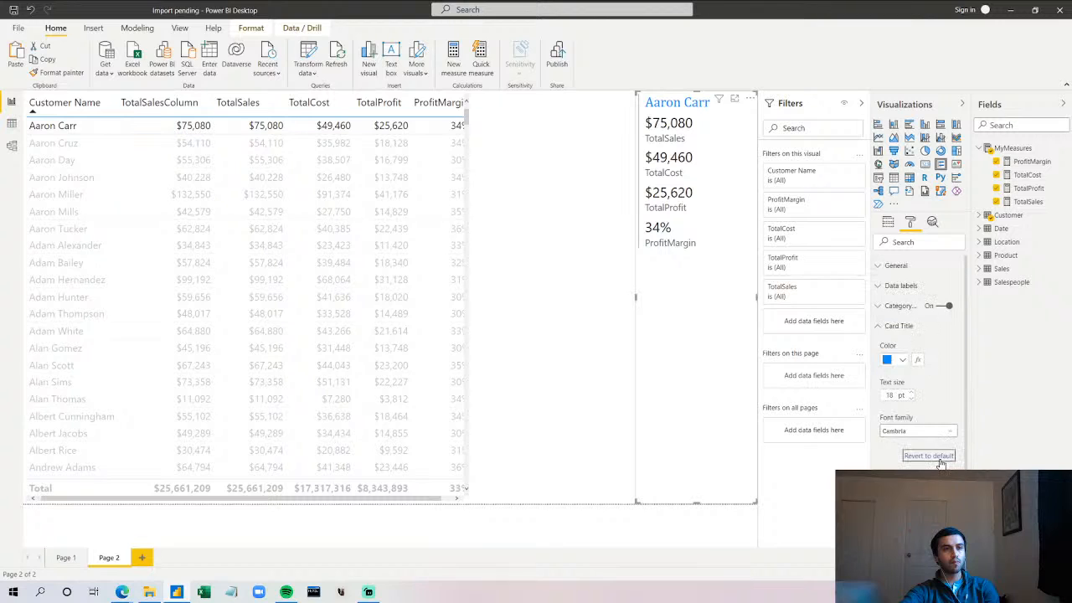
- Set the card title's text size to 20 pt and its font family to DIN Light
click(912, 394)
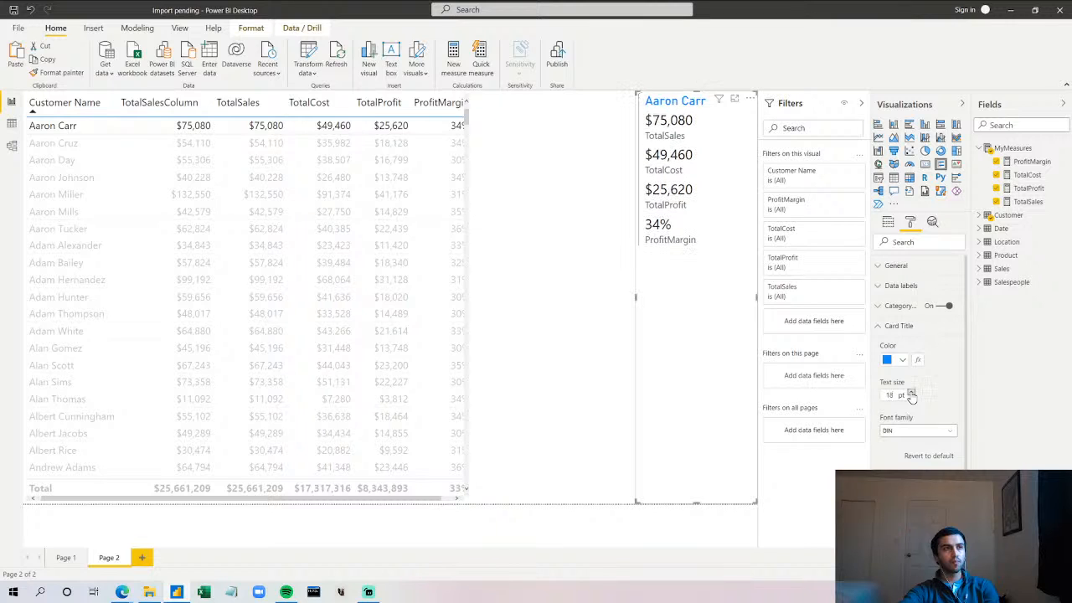
click(913, 393)
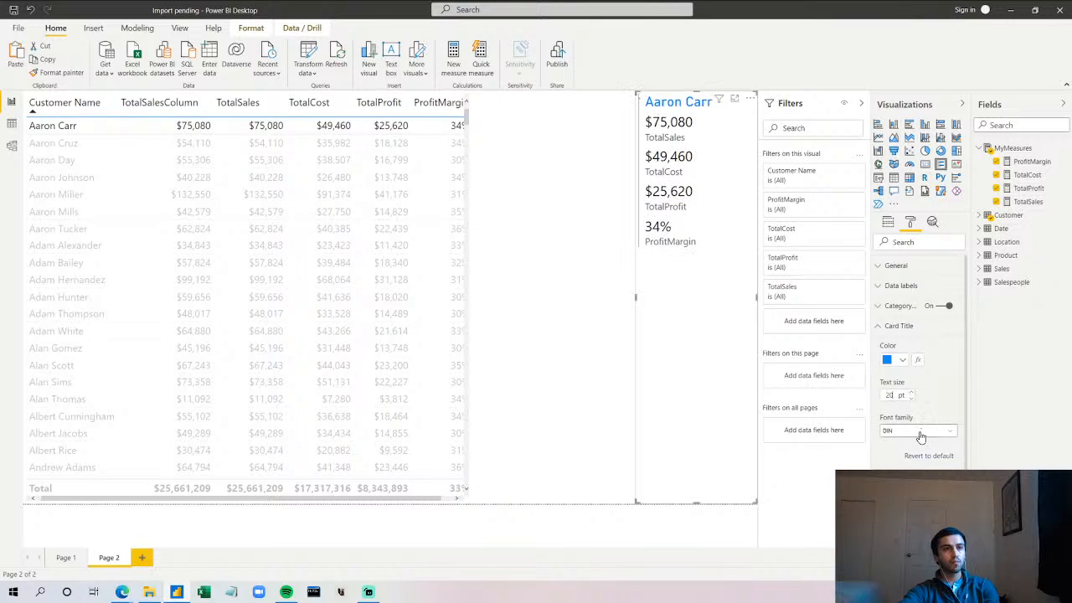
click(902, 361)
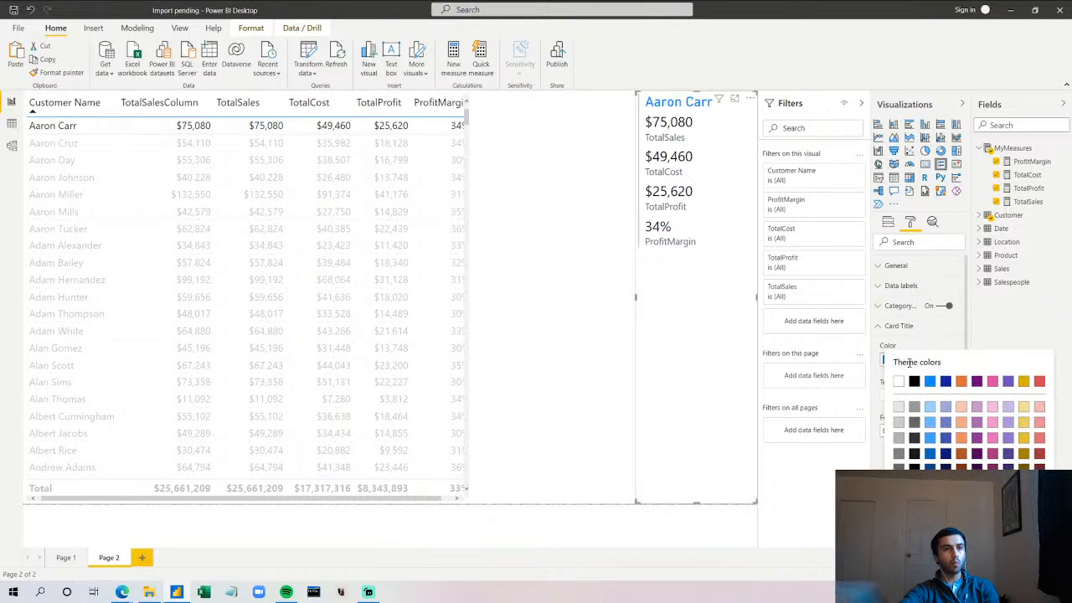
click(1010, 328)
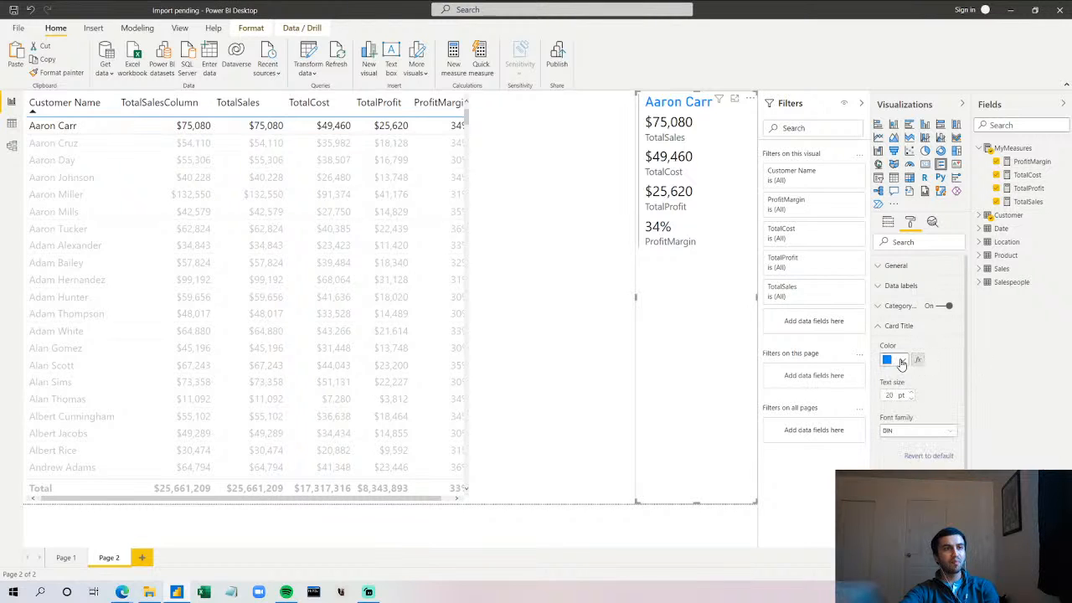
click(913, 430)
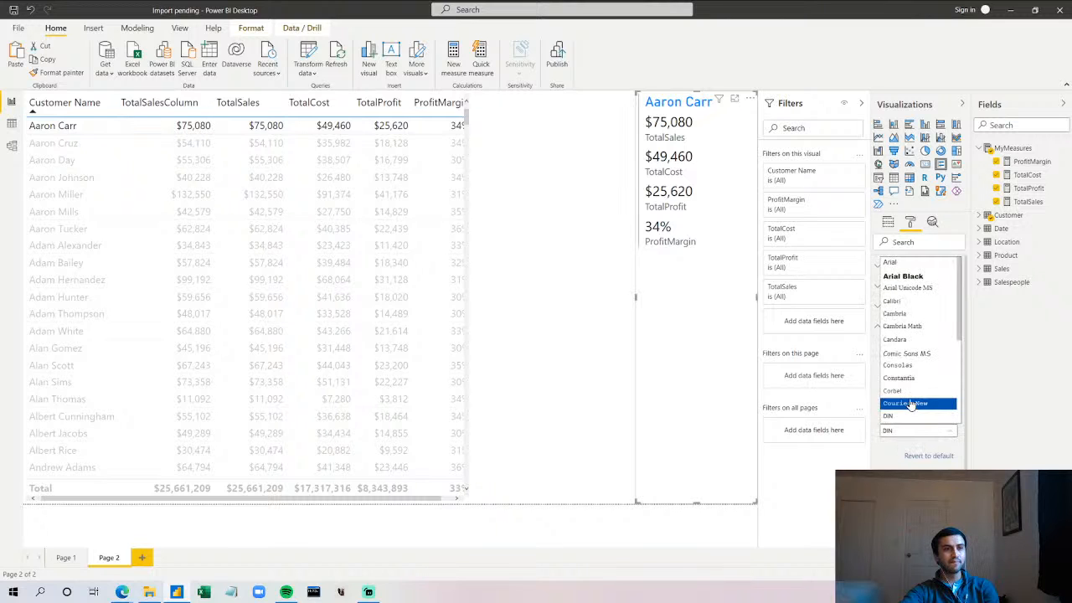
scroll(911, 405, down, 2)
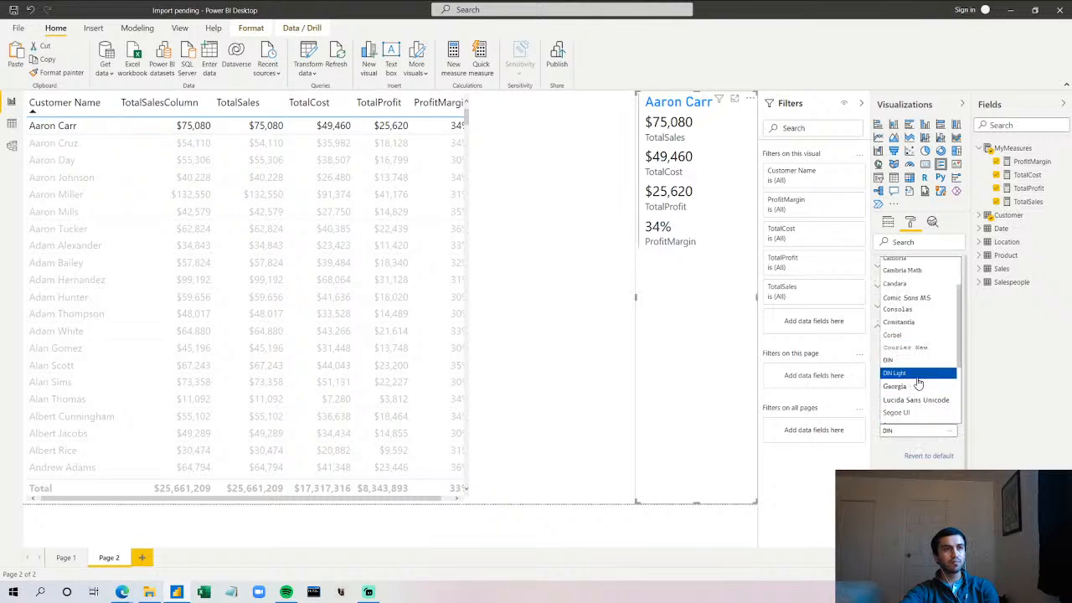
click(919, 374)
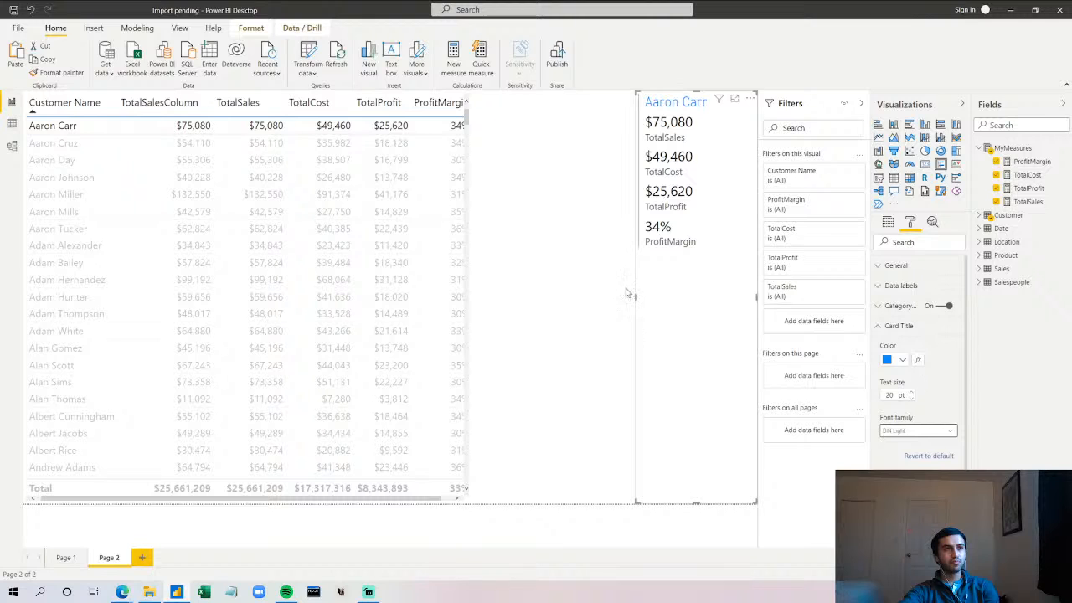
- Shorten the multi-row card to fit its four measures and move it into the middle of the empty area beside the customer table
click(555, 293)
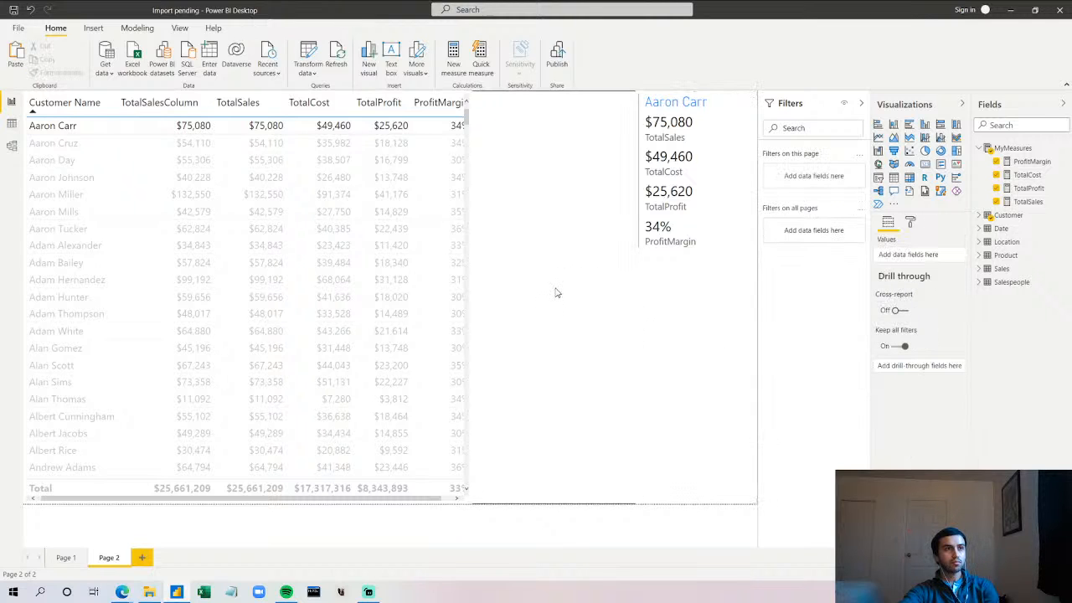
click(695, 196)
drag(702, 197, 642, 217)
drag(627, 503, 626, 270)
click(696, 221)
drag(659, 167, 627, 215)
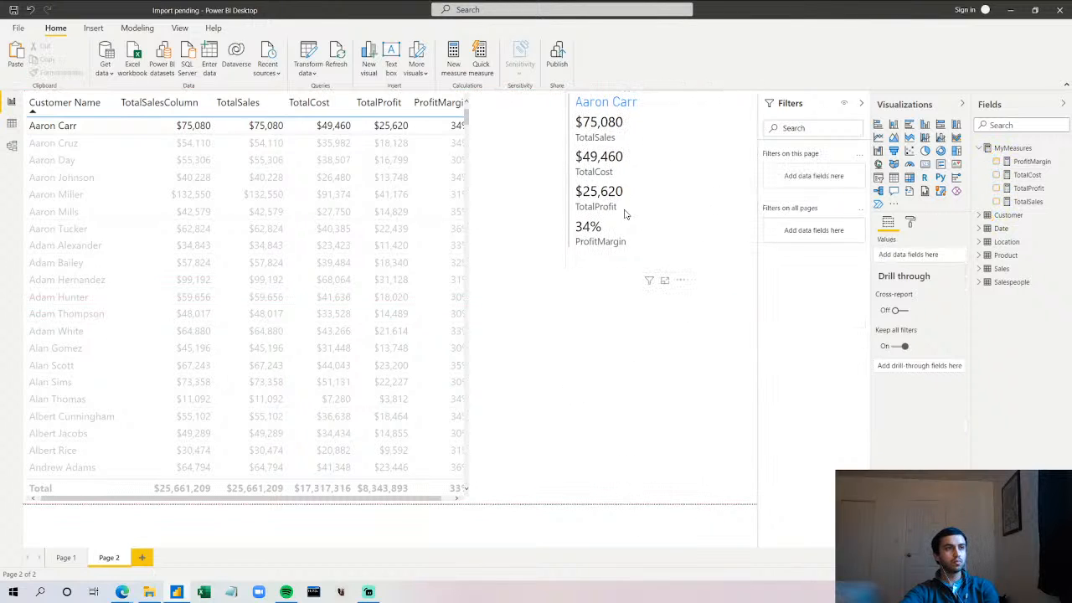
- Cross-filter the multi-row card by selecting two different customers one after the other in the customer table
click(706, 227)
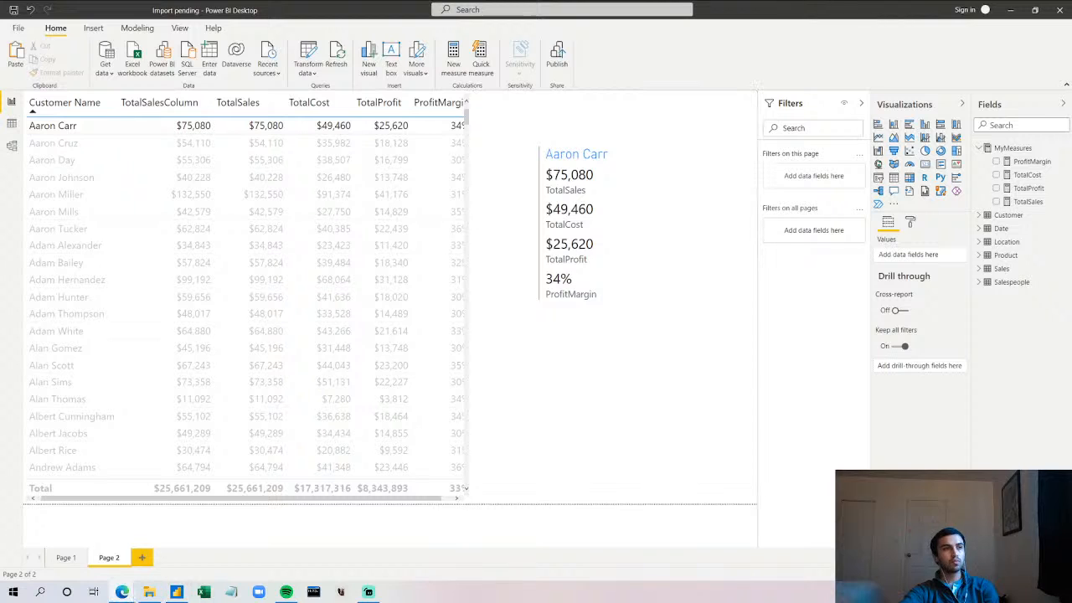
click(295, 162)
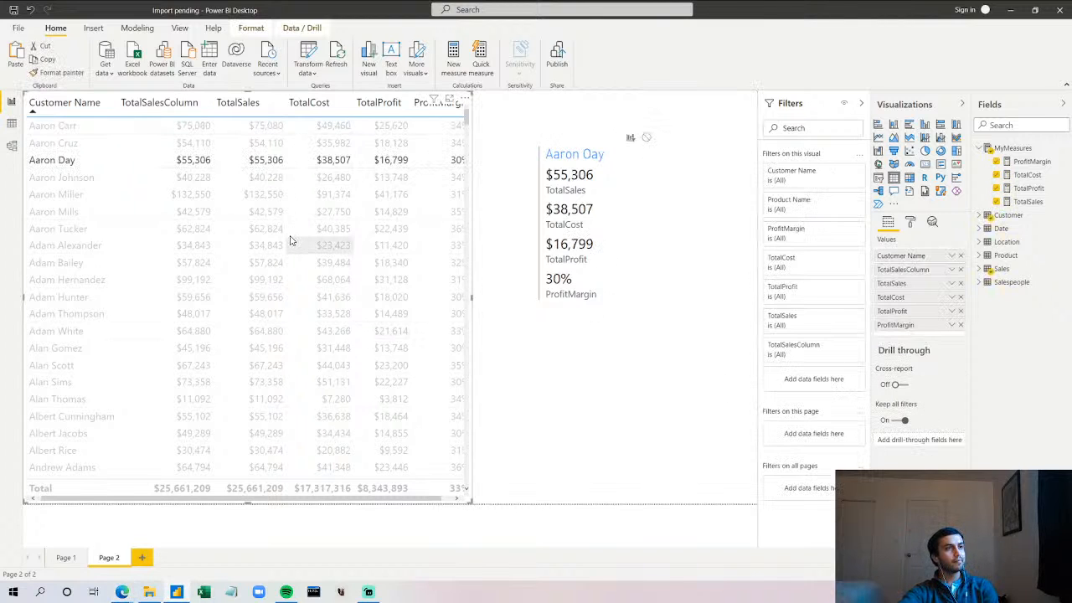
click(291, 243)
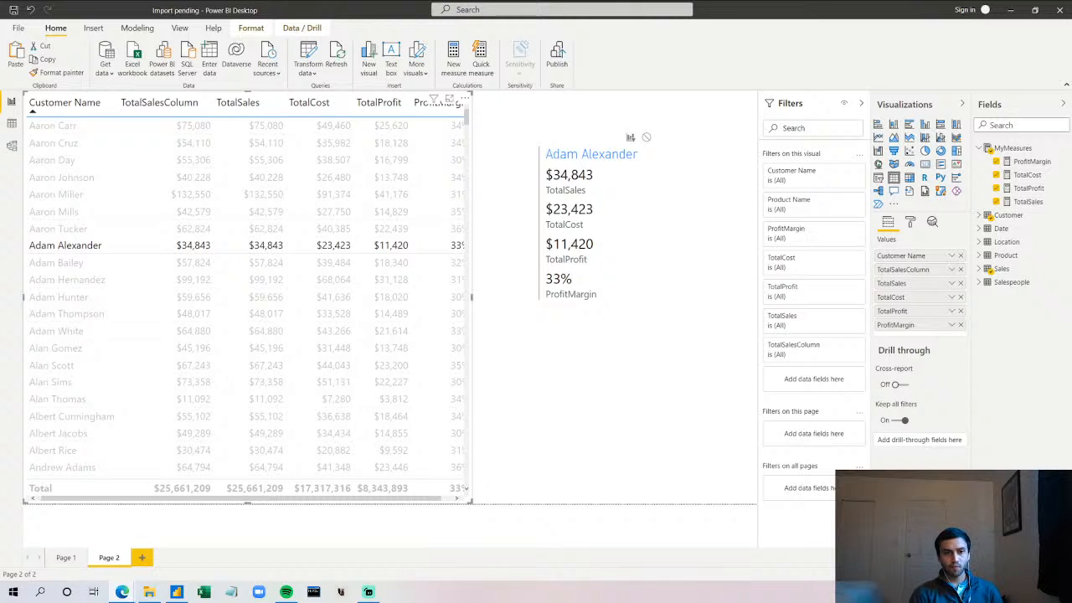
- Rename the first report page to Intro to measures and the second report page to Flexibility
click(65, 558)
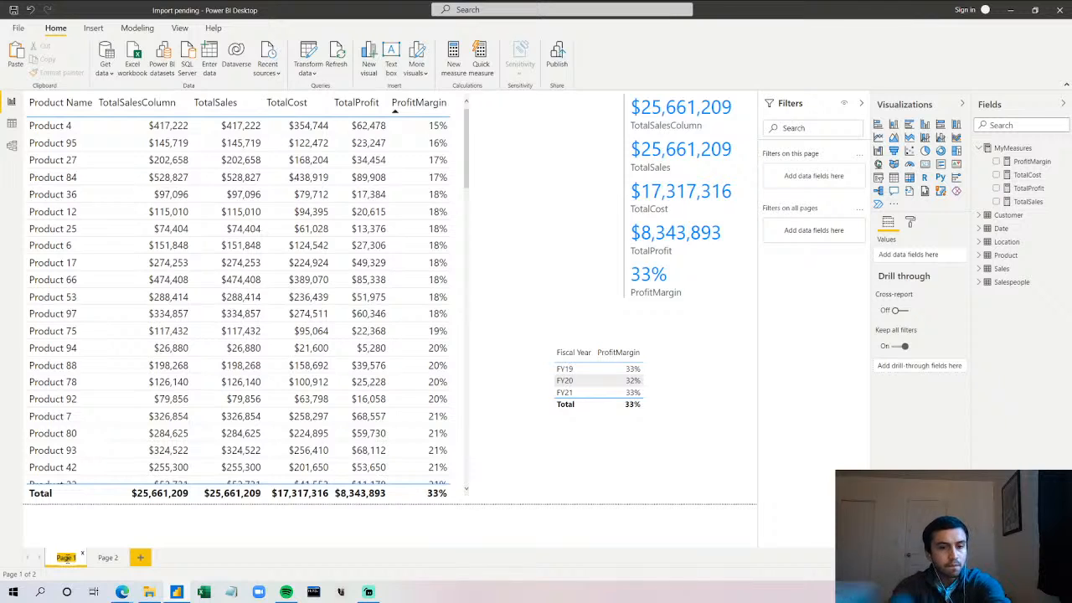
text(Intro To Meas)
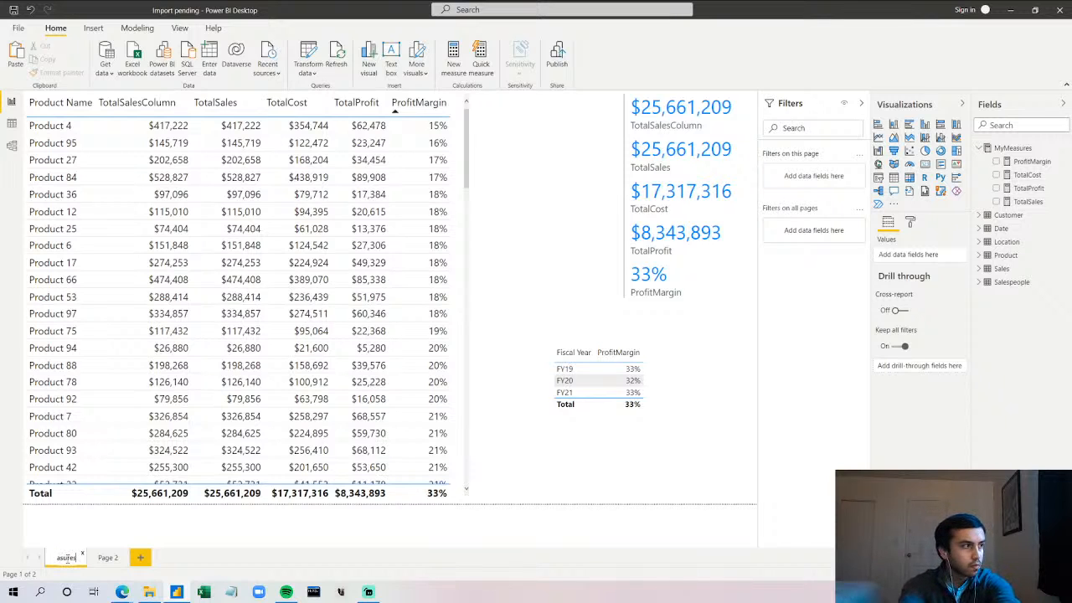
key(Return)
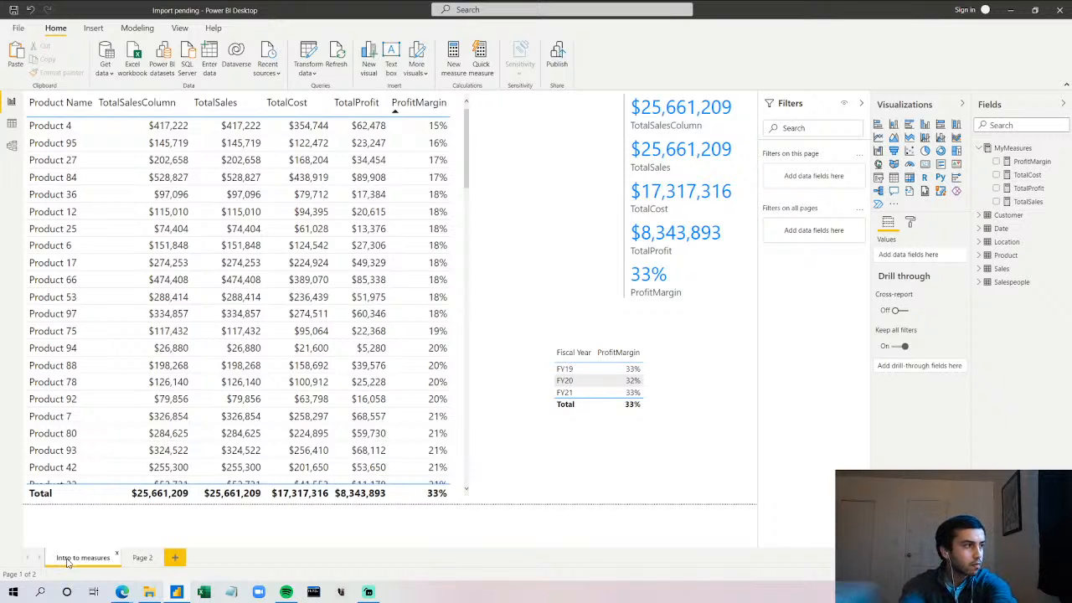
click(142, 559)
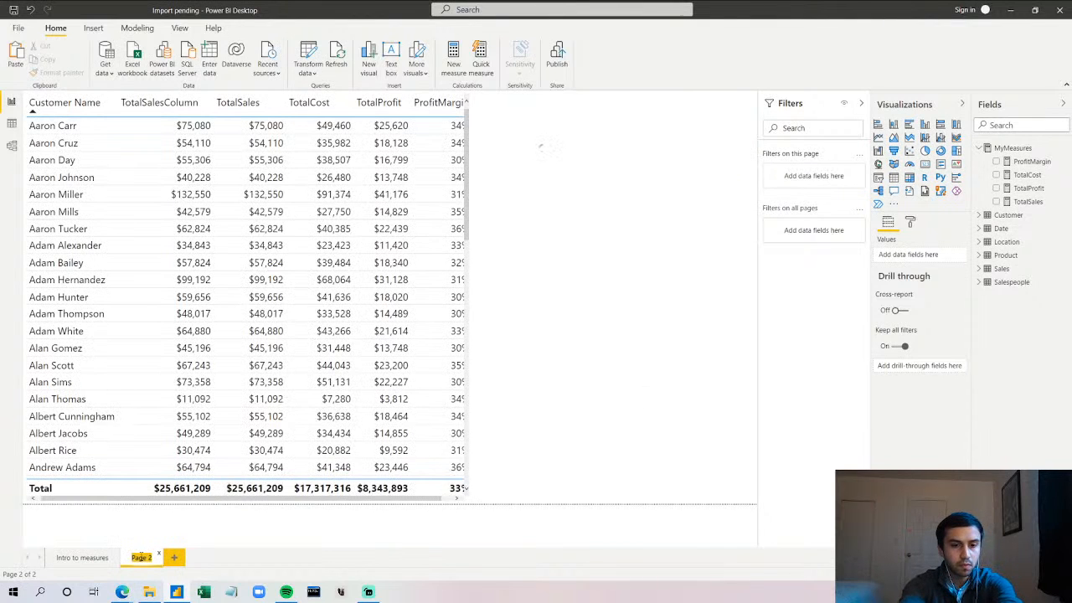
text(Flexibility)
key(Return)
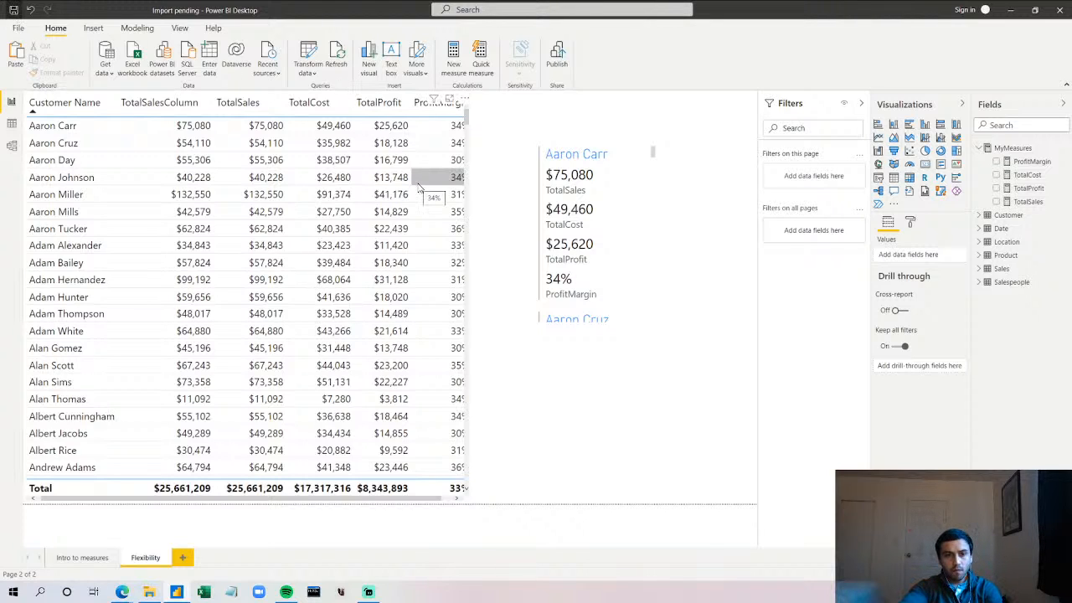
- Add a blank third report page, and in the model diagram move the MyMeasures table below the line linking Sales and Date
click(184, 557)
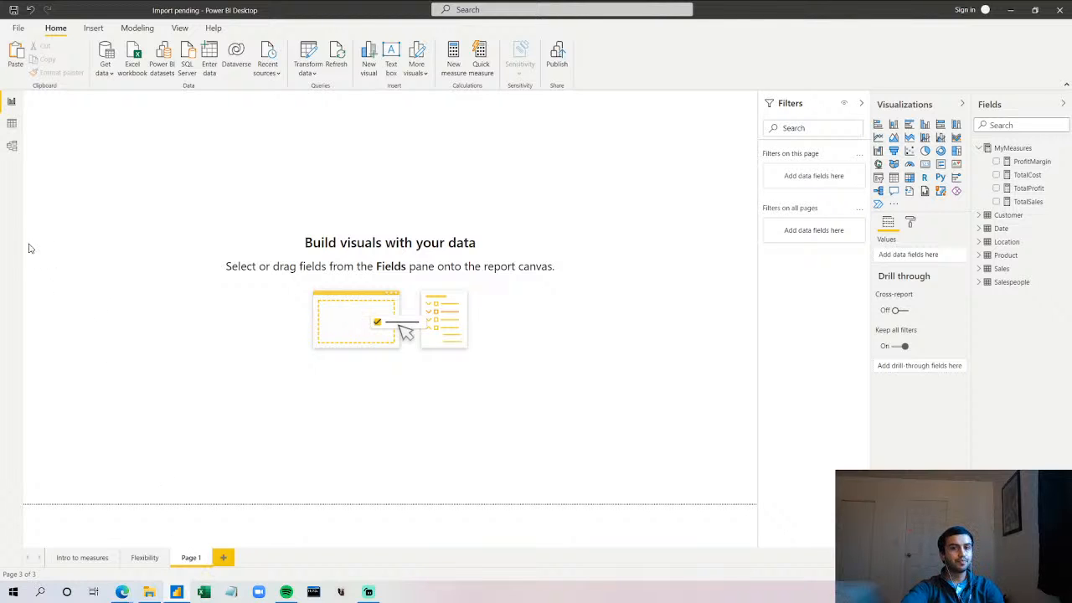
click(12, 149)
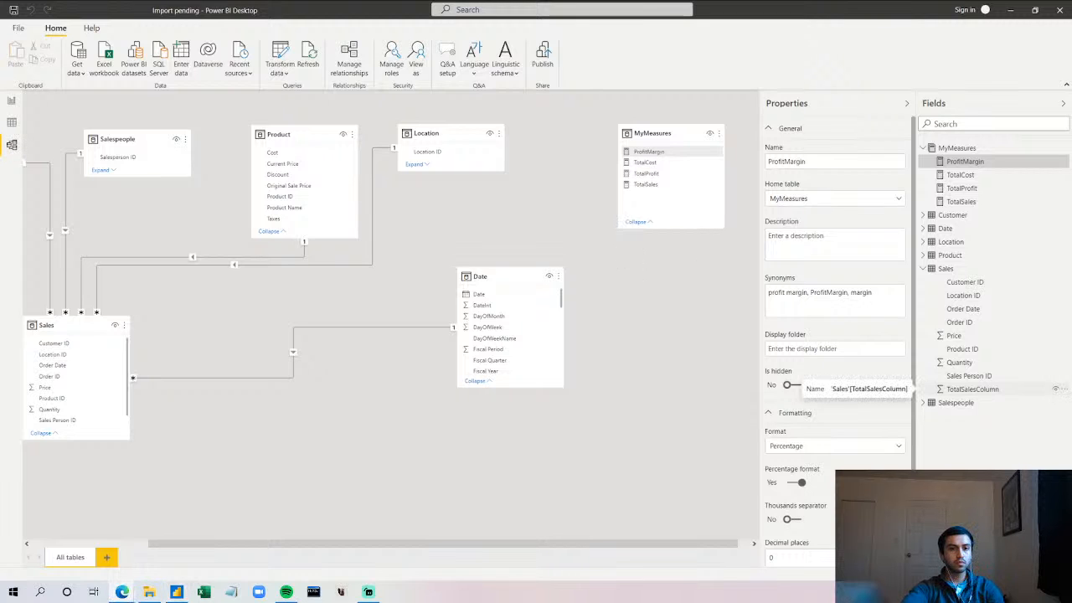
drag(976, 389, 408, 433)
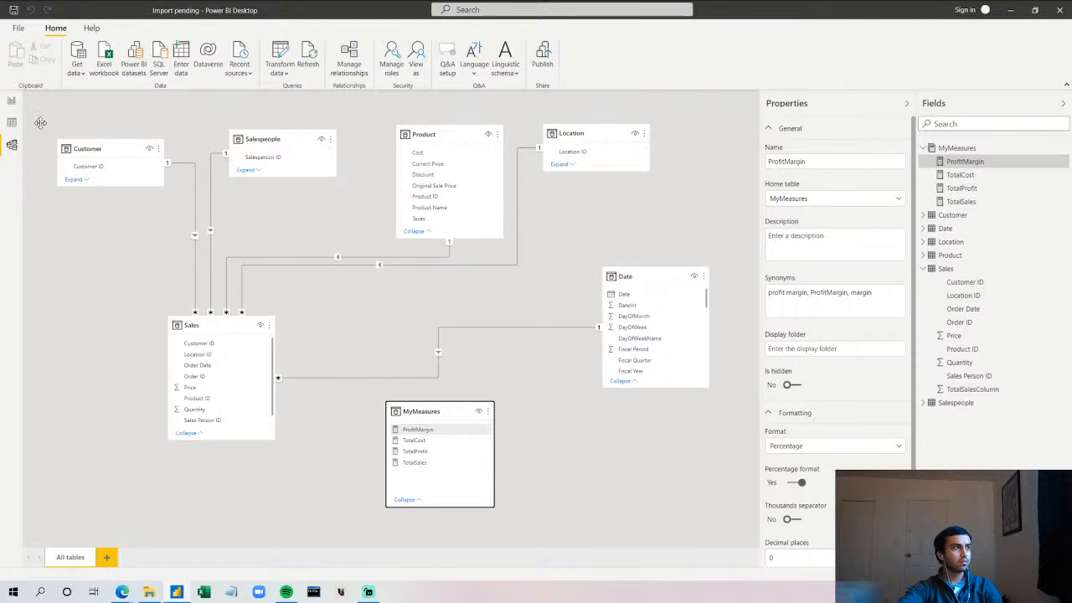
click(13, 103)
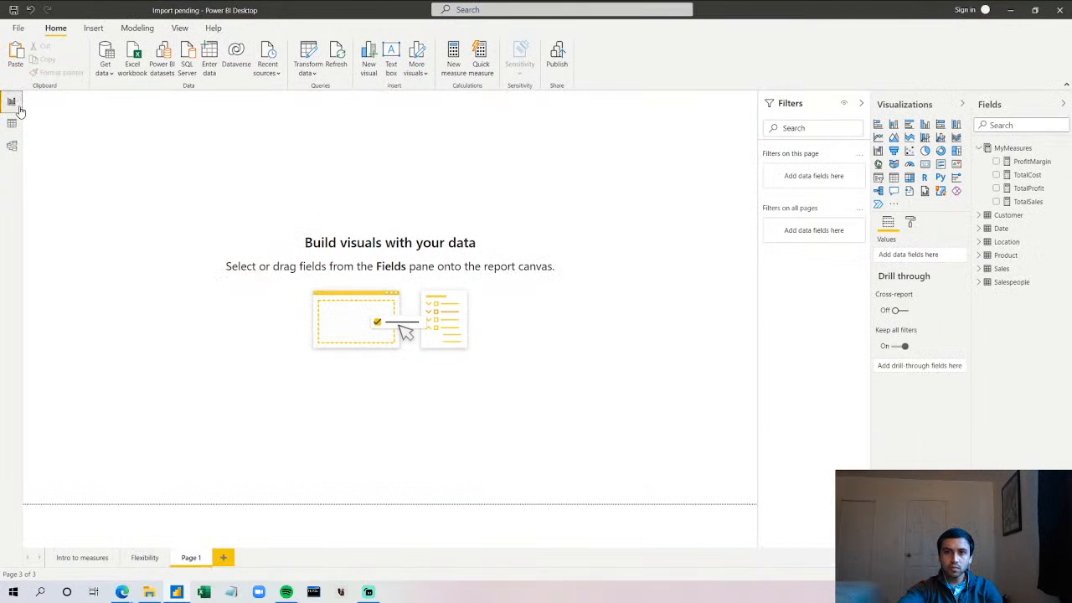
click(979, 148)
click(979, 176)
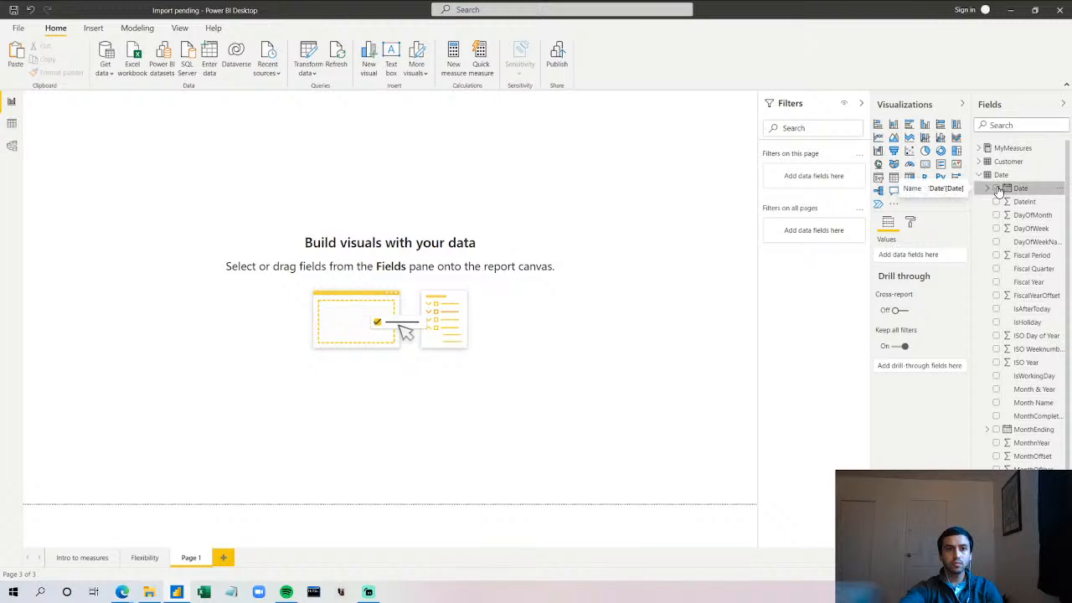
click(998, 189)
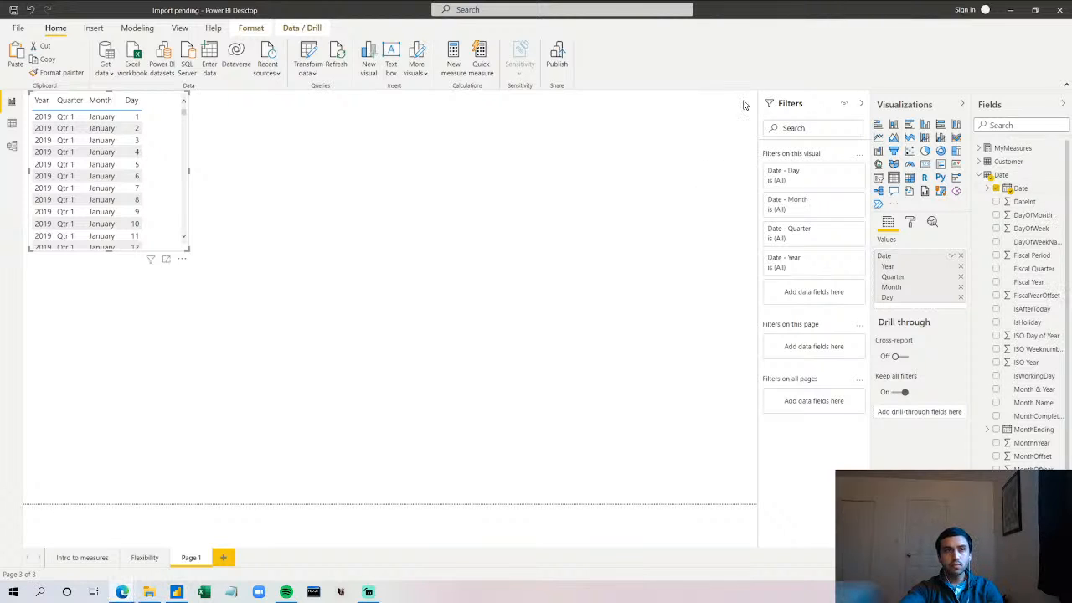
click(979, 147)
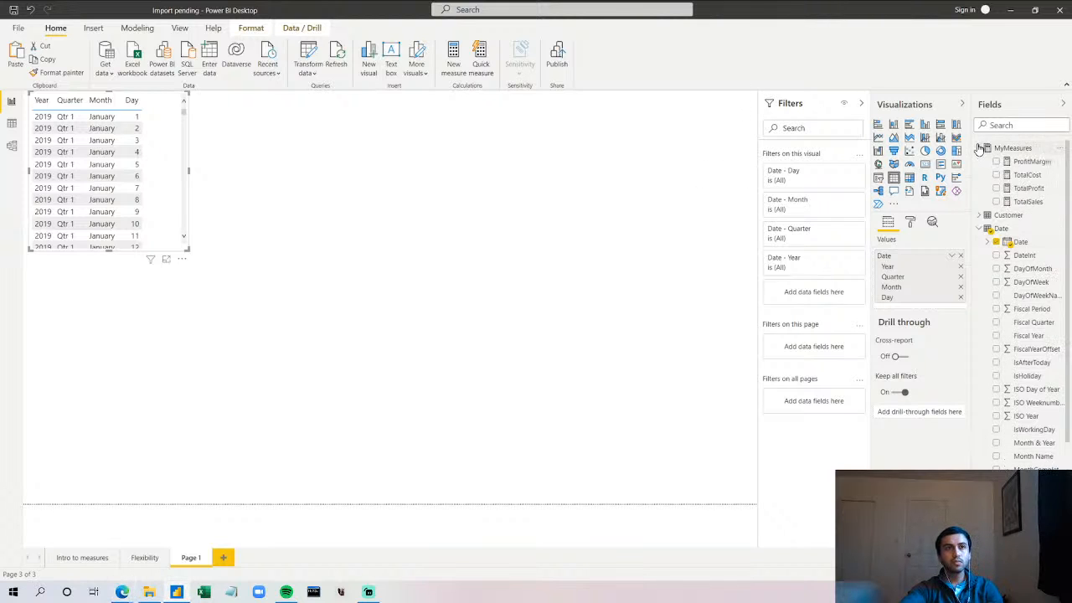
click(996, 202)
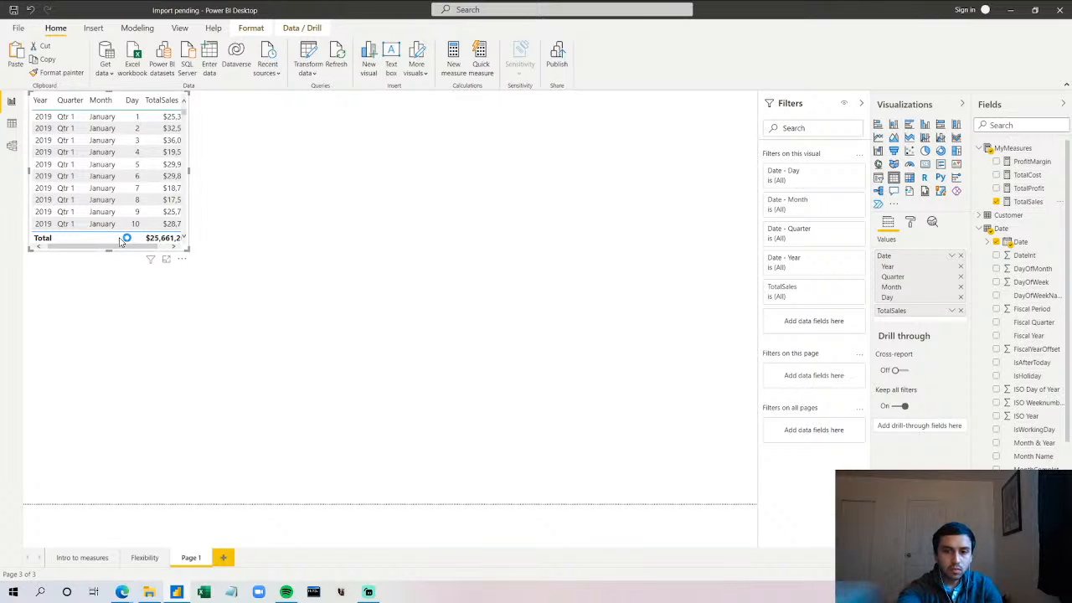
key(Delete)
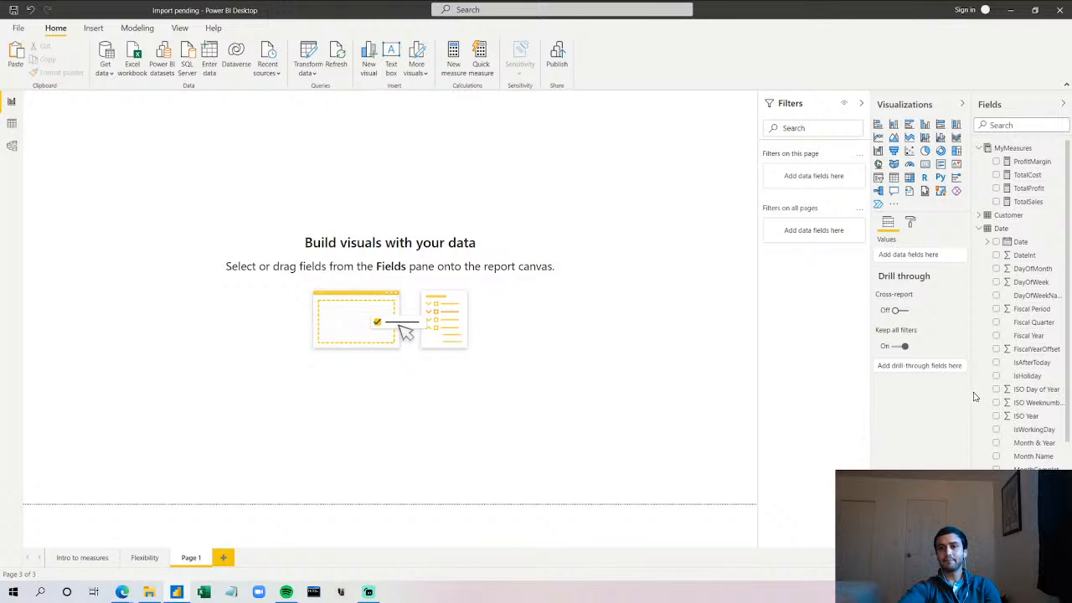
- Build a clustered column chart of TotalSales by the Date hierarchy, and enlarge and offset it slightly from the page's upper-left corner
click(996, 244)
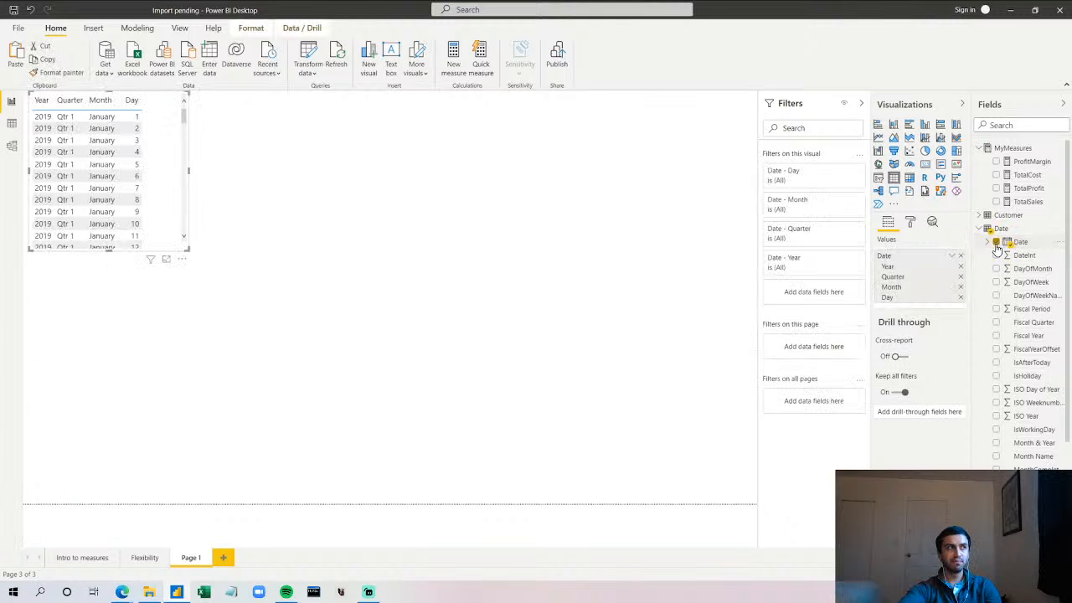
click(996, 202)
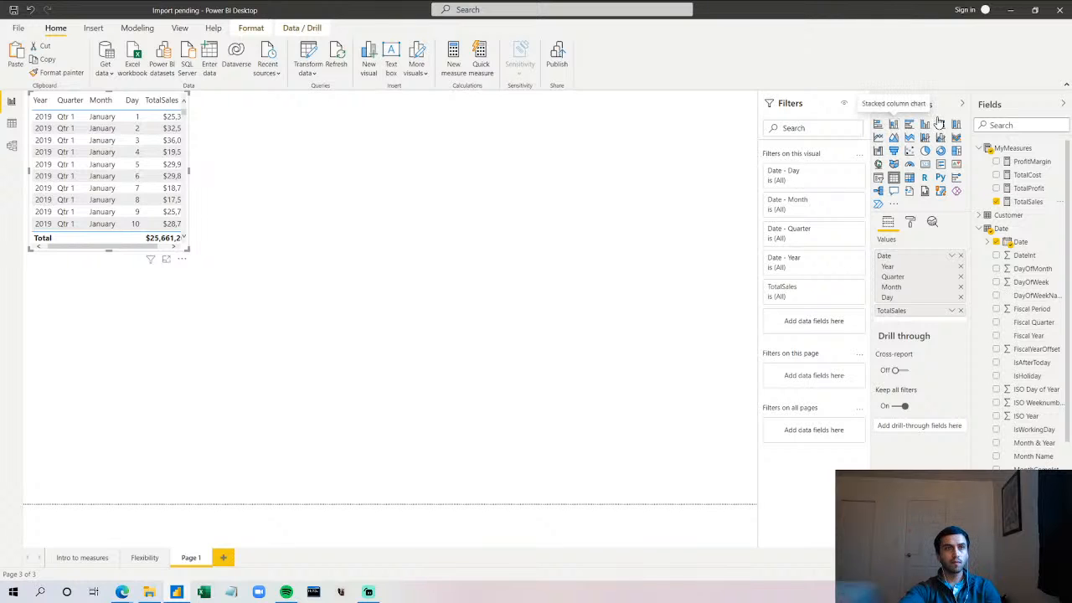
click(924, 124)
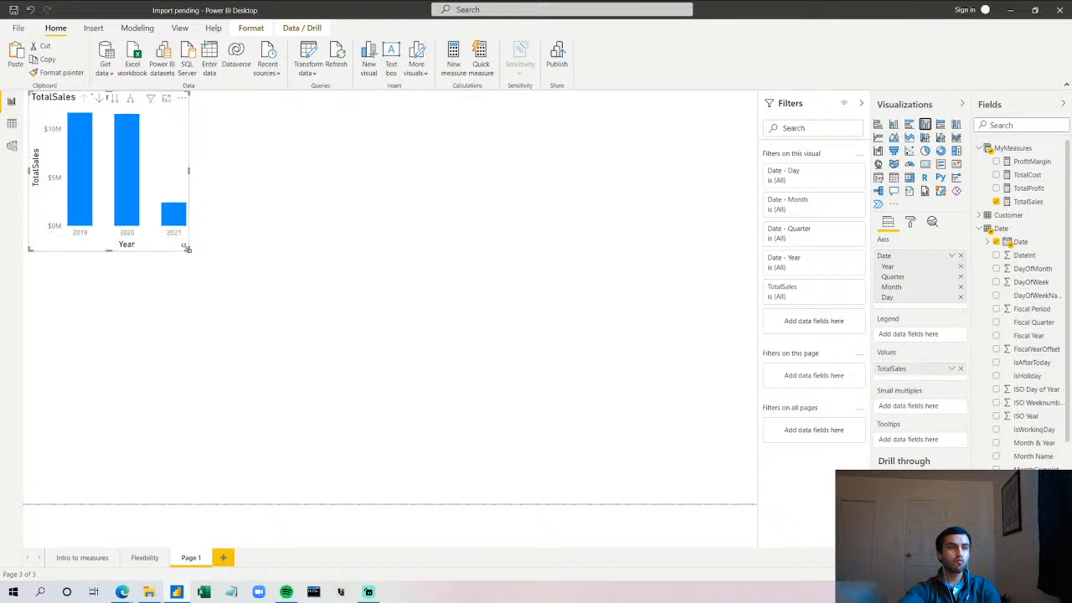
drag(187, 249, 449, 327)
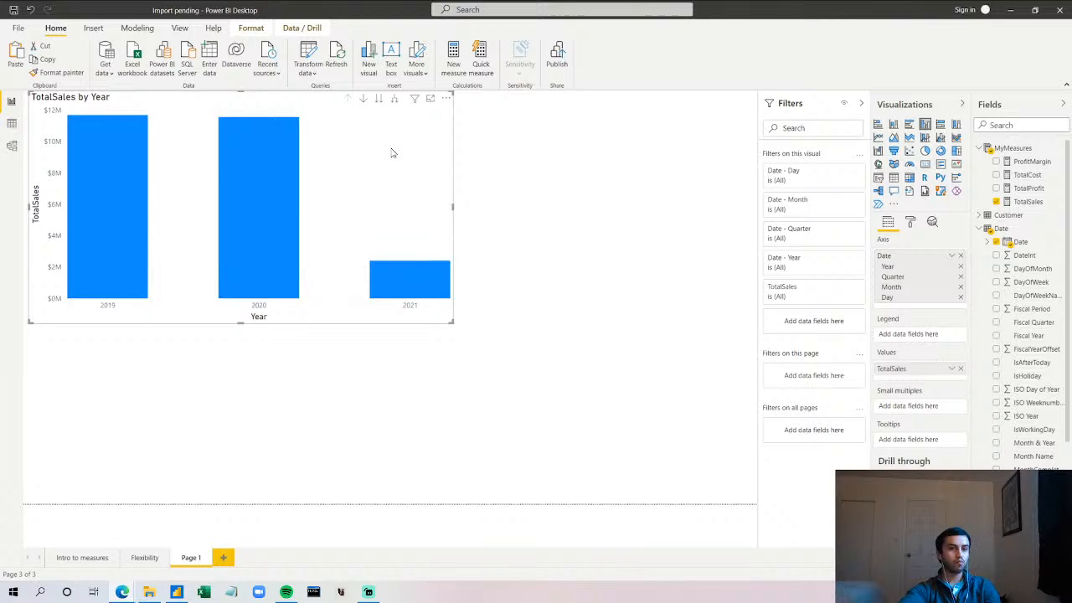
drag(392, 152, 404, 179)
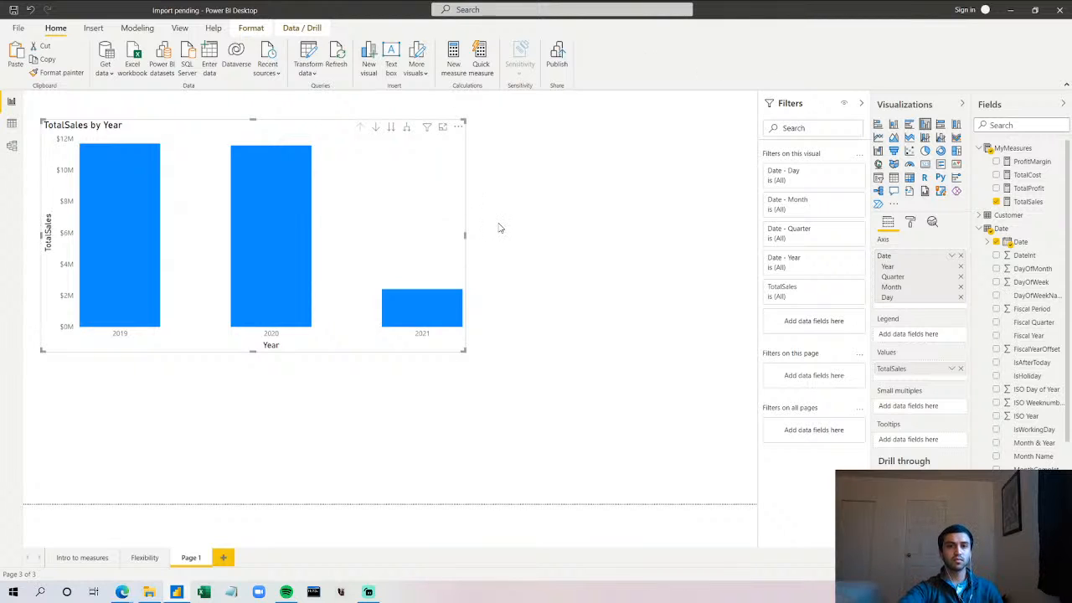
- Move the chart through the quarter, month and day levels of the date hierarchy, and inspect the sales for day 31
click(392, 128)
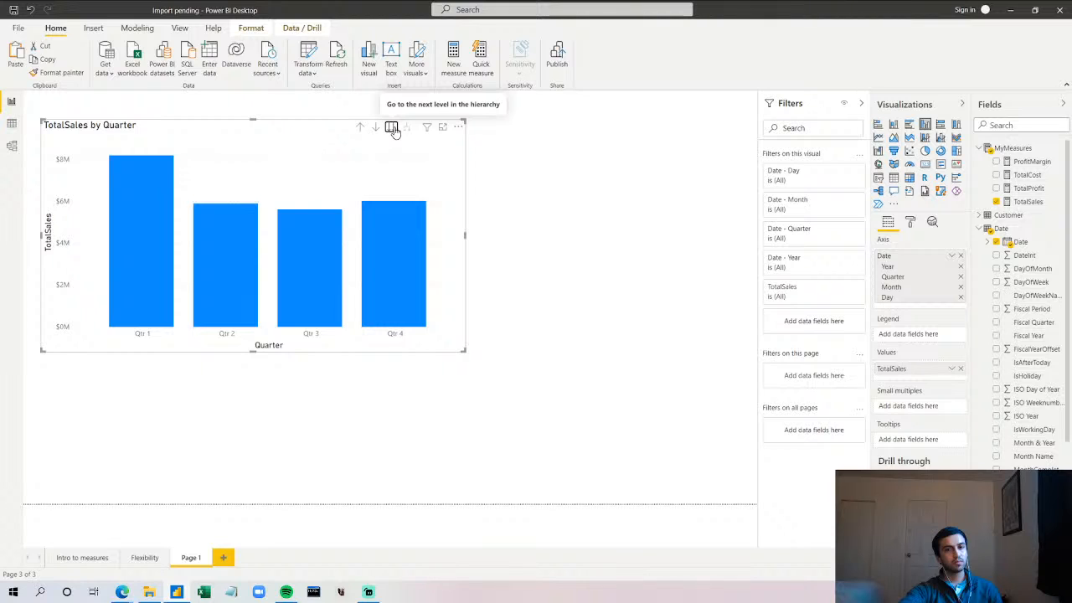
click(392, 129)
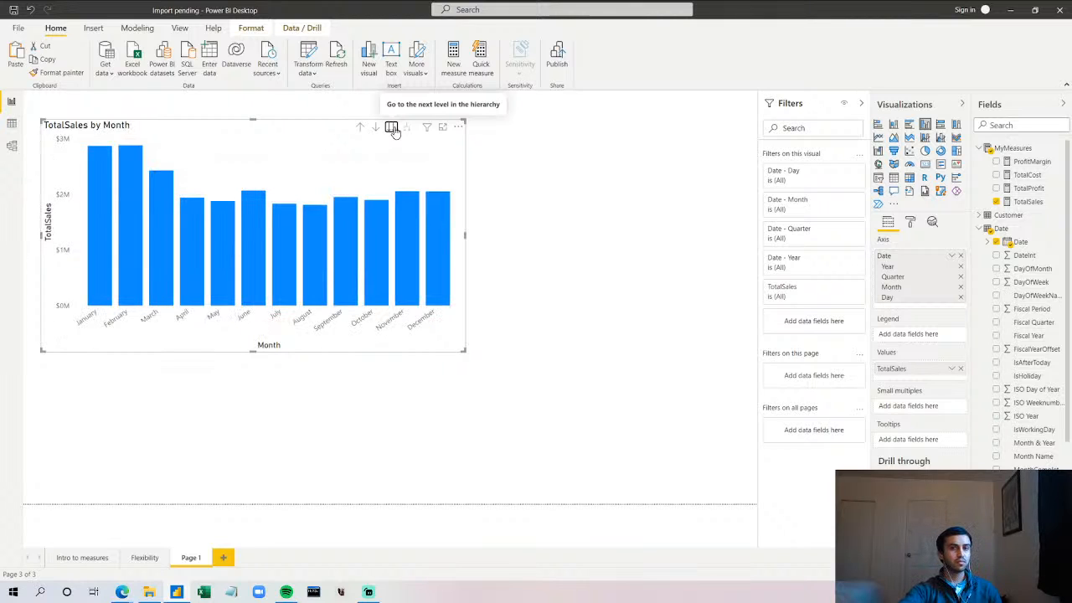
click(392, 129)
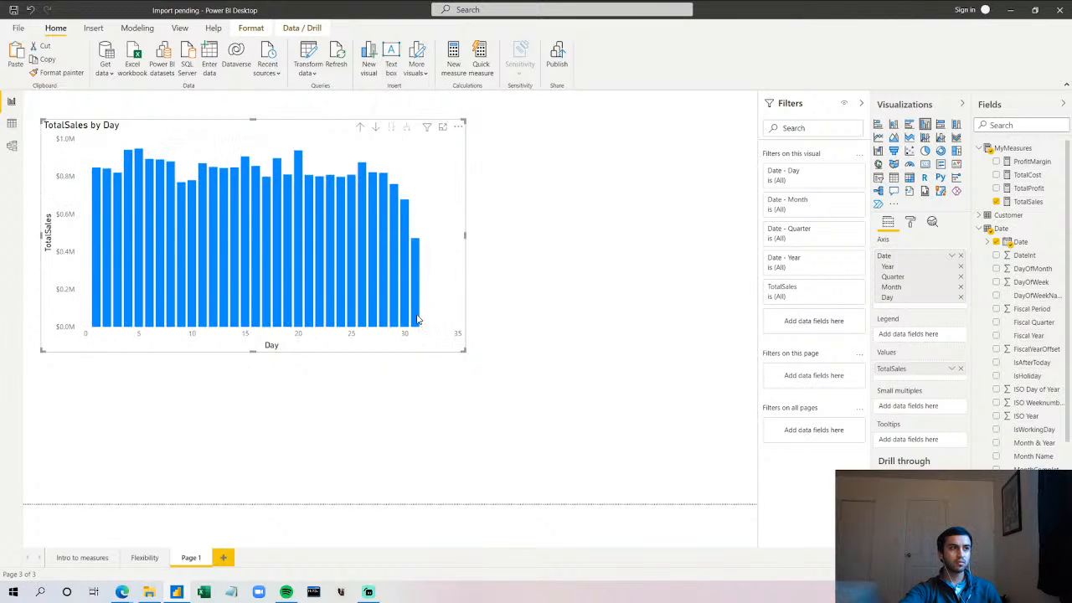
mouse_move(418, 318)
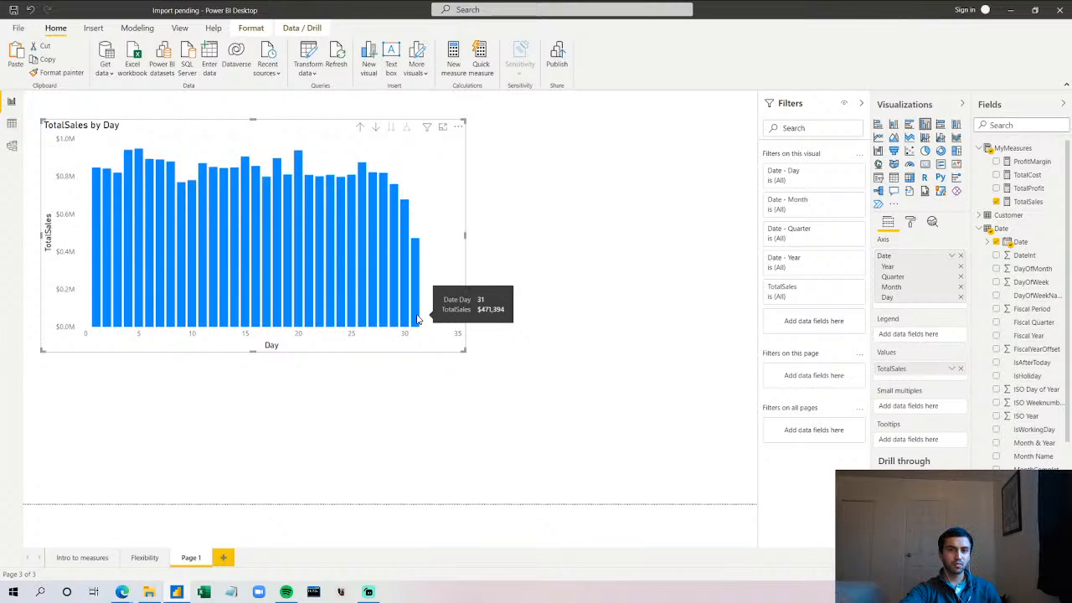
- Drill the TotalSales chart back up to the year level and narrow the chart slightly
click(362, 128)
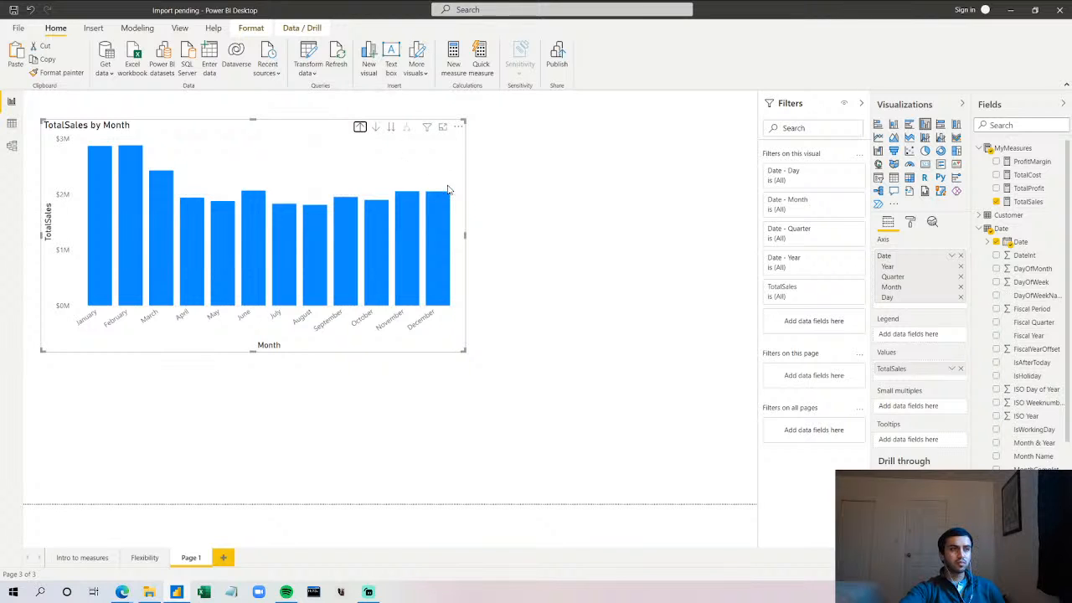
drag(465, 233, 435, 261)
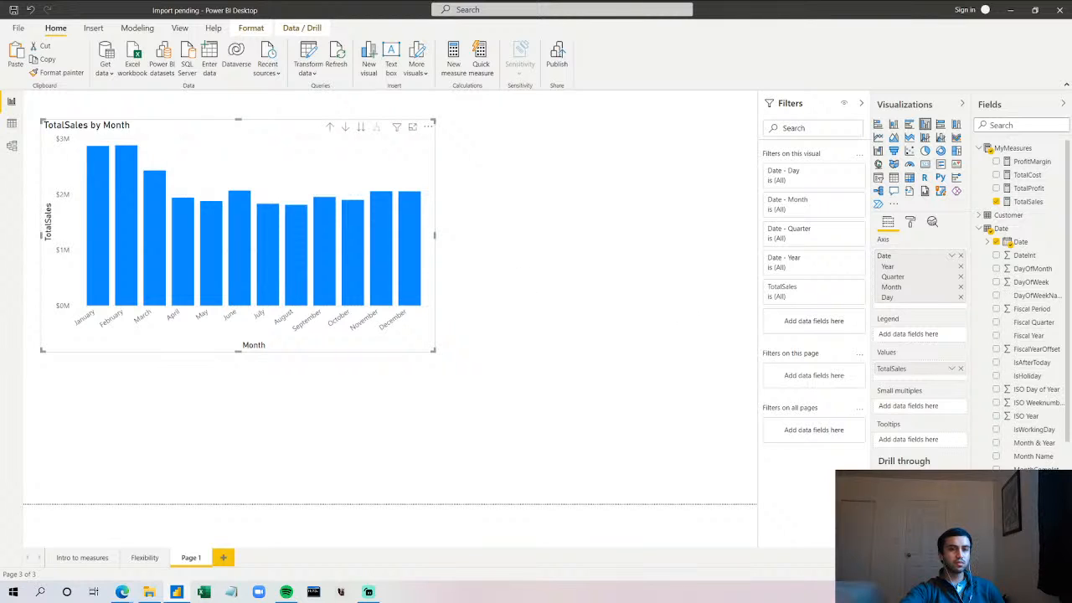
click(329, 128)
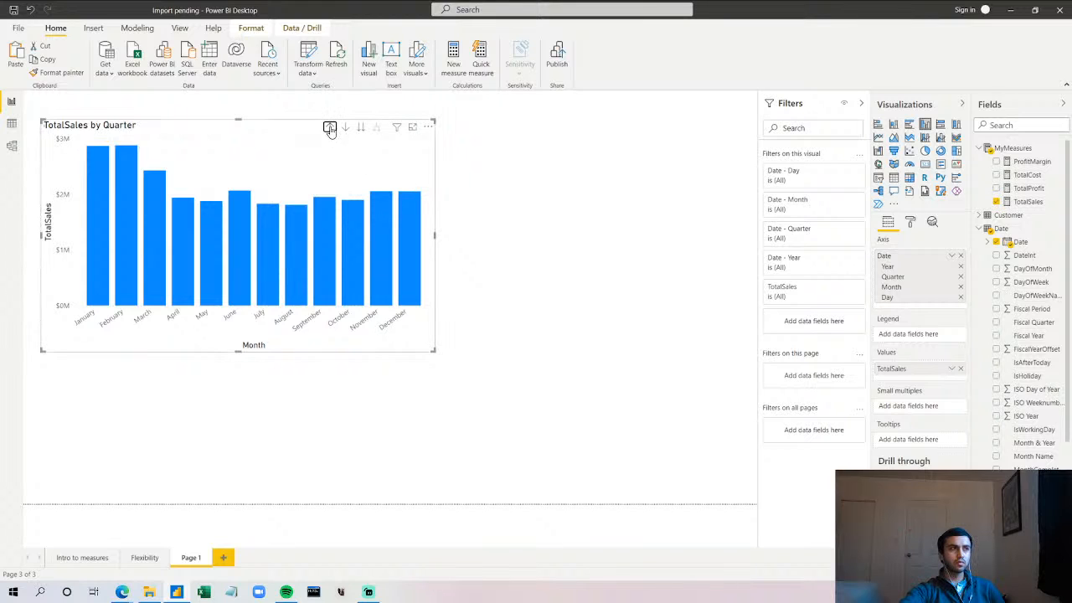
click(329, 127)
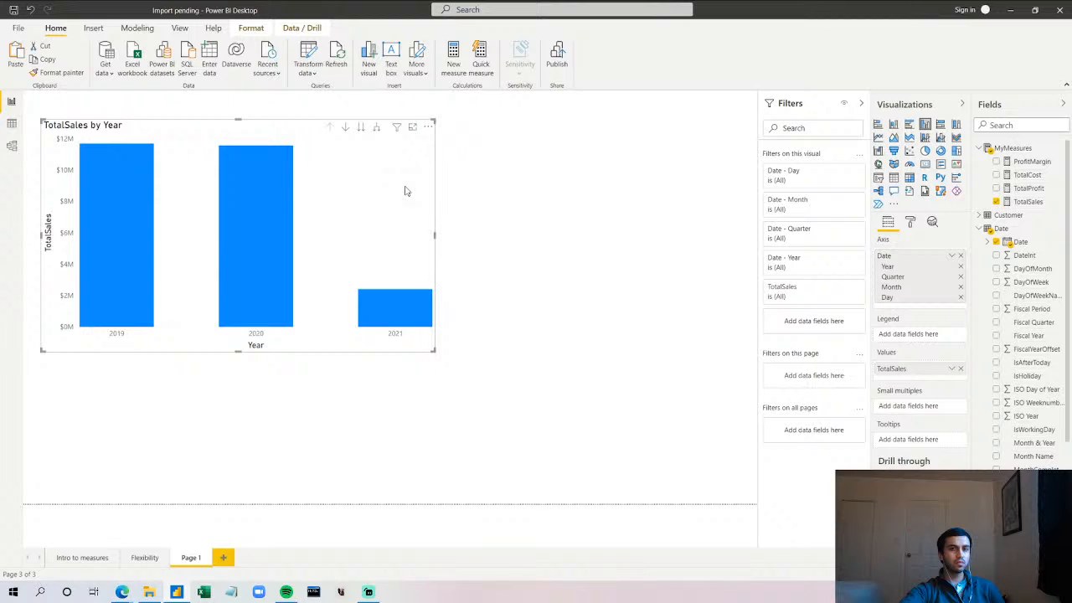
- Expand the chart's date axis level by level down to day, view the latest dates, and drill up to year and quarter
click(377, 127)
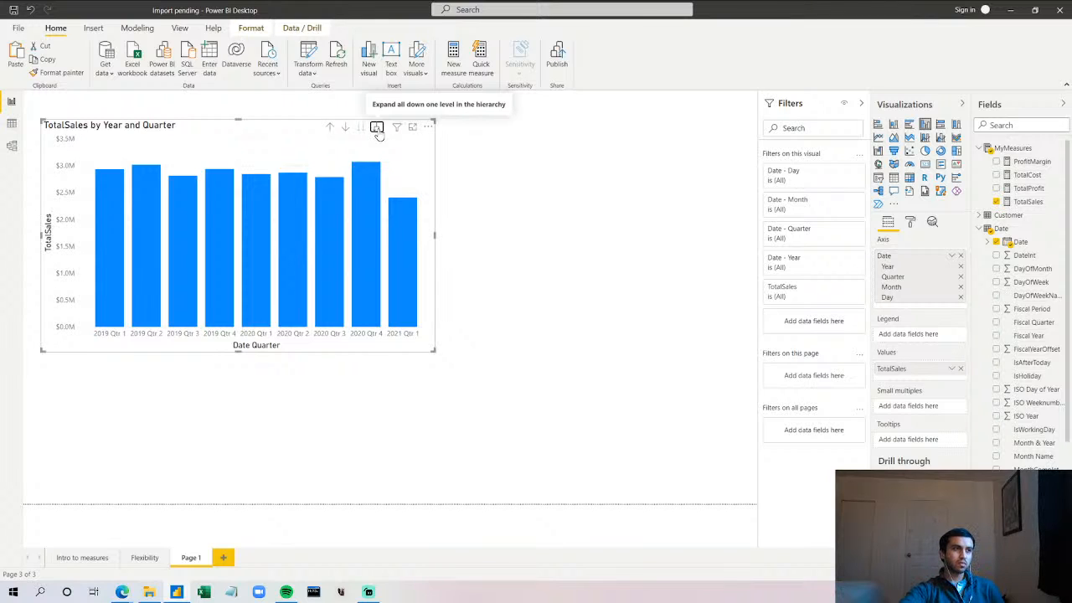
click(377, 128)
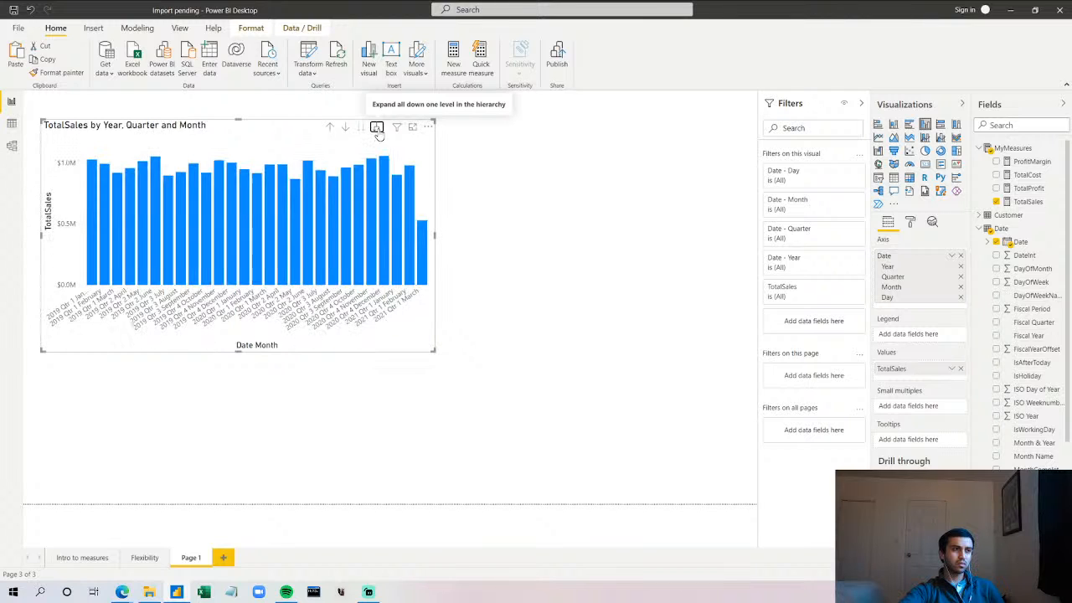
click(378, 132)
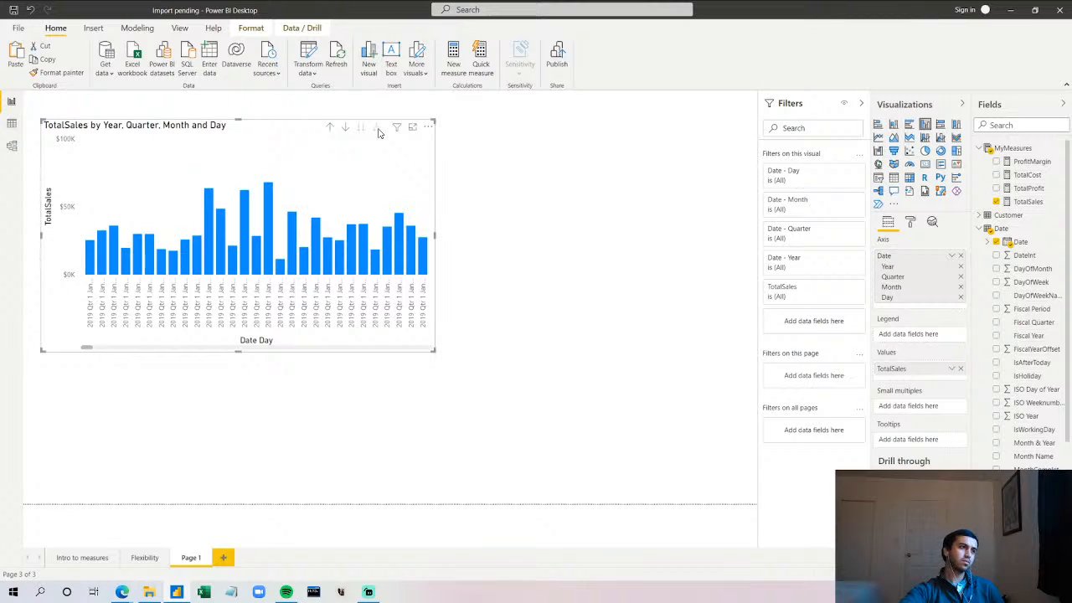
drag(83, 353, 461, 345)
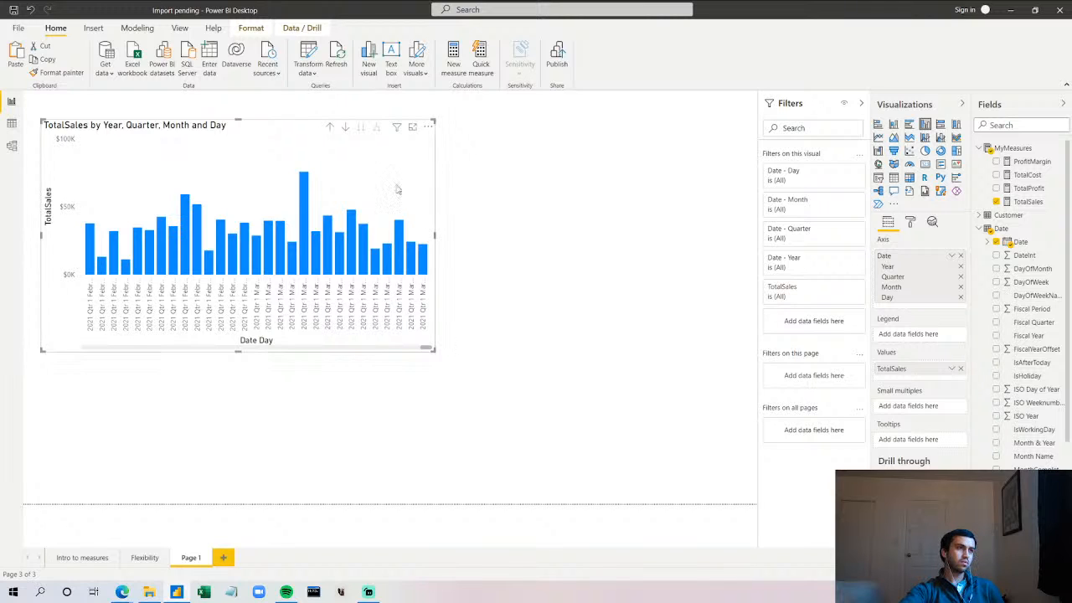
click(329, 128)
click(329, 129)
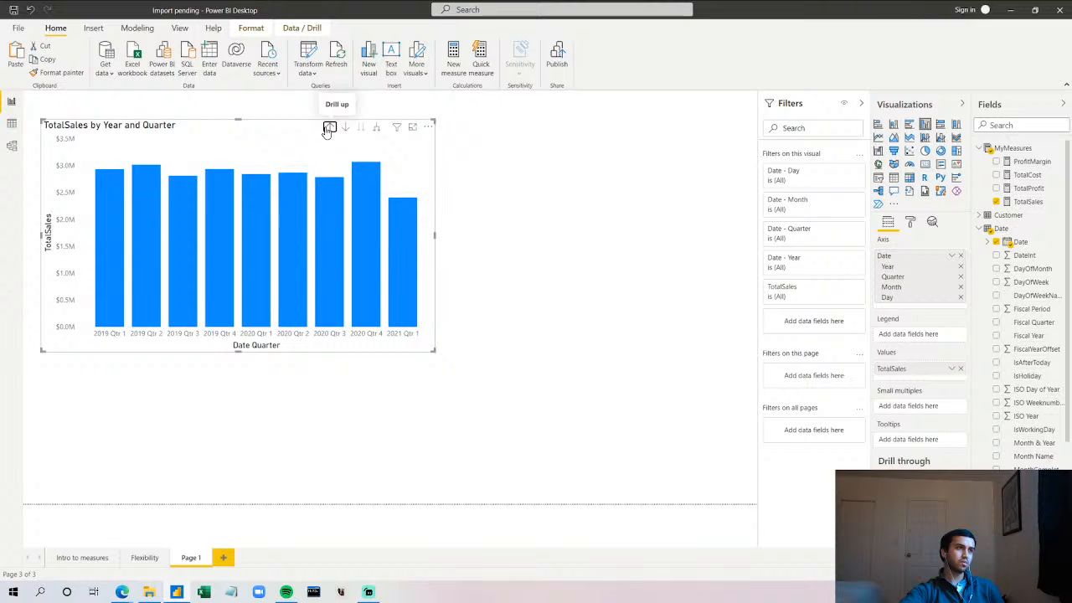
- Expand the TotalSales chart from the year level down to individual days and widen it to nearly the full page width
click(329, 127)
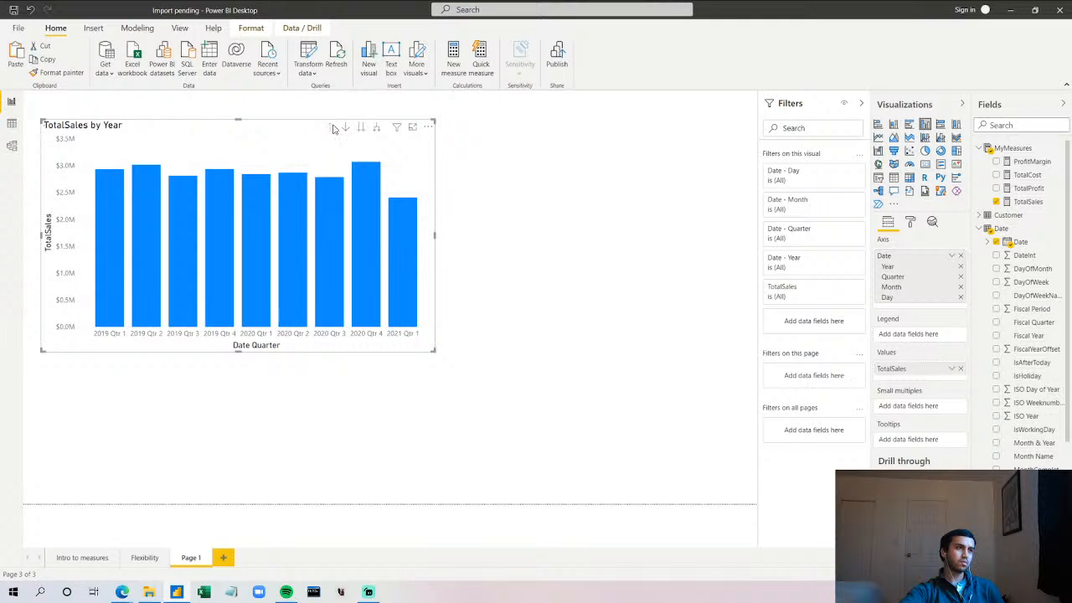
double_click(377, 128)
click(377, 128)
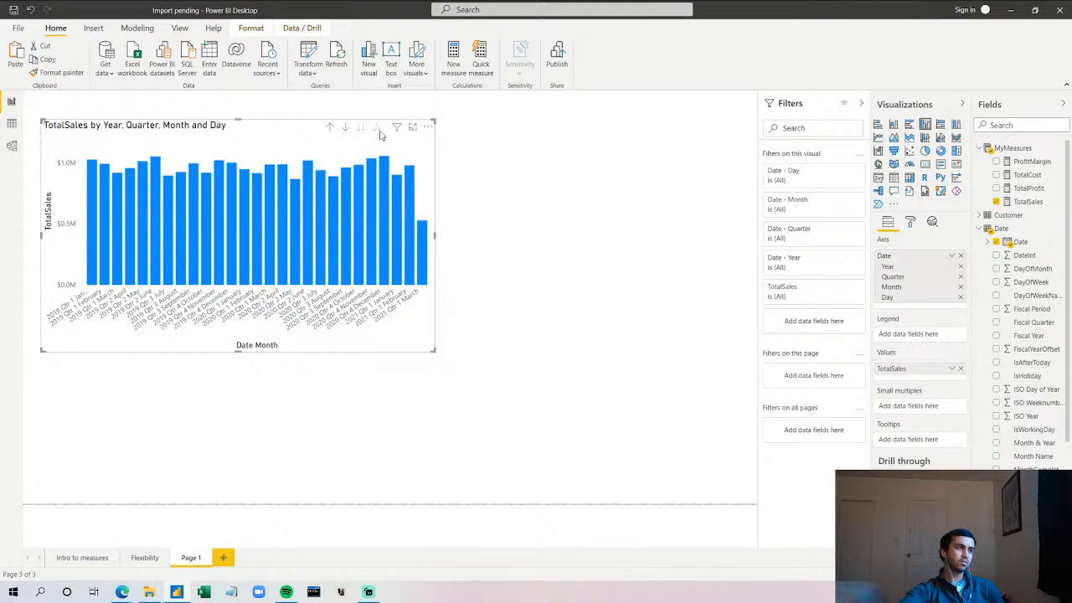
drag(434, 231, 750, 248)
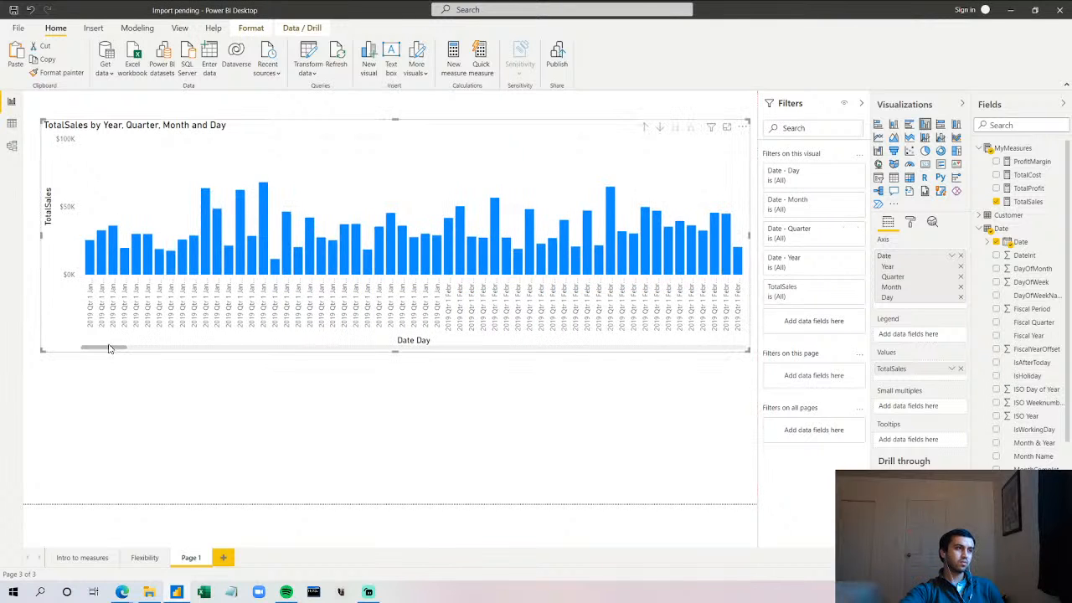
- View the latest daily sales at the end of the date axis, return to the earliest dates, and drill up to the year level
drag(110, 349, 752, 358)
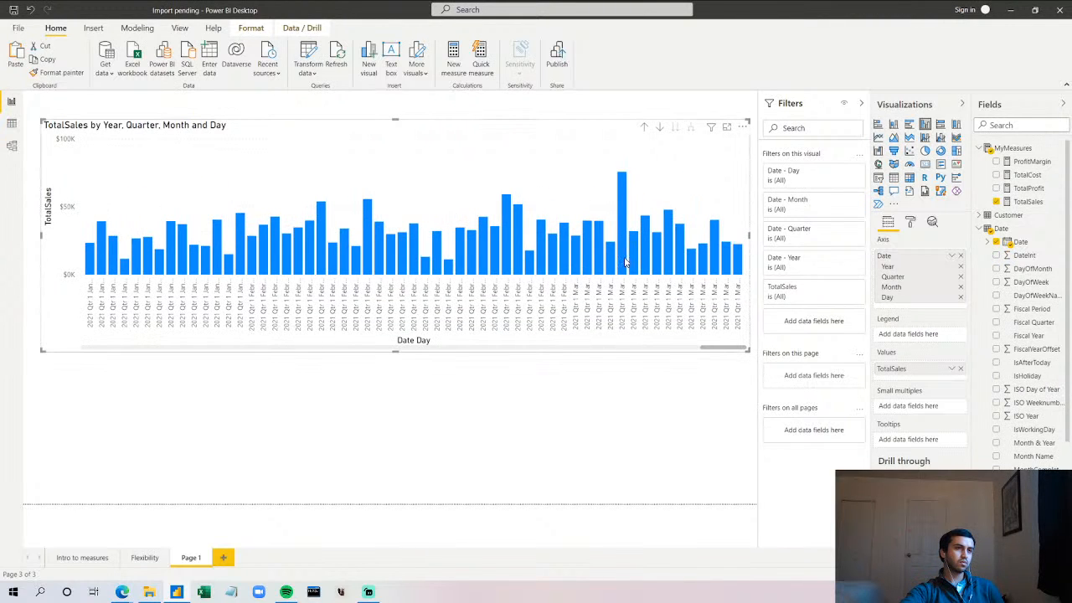
mouse_move(625, 262)
drag(737, 350, 39, 375)
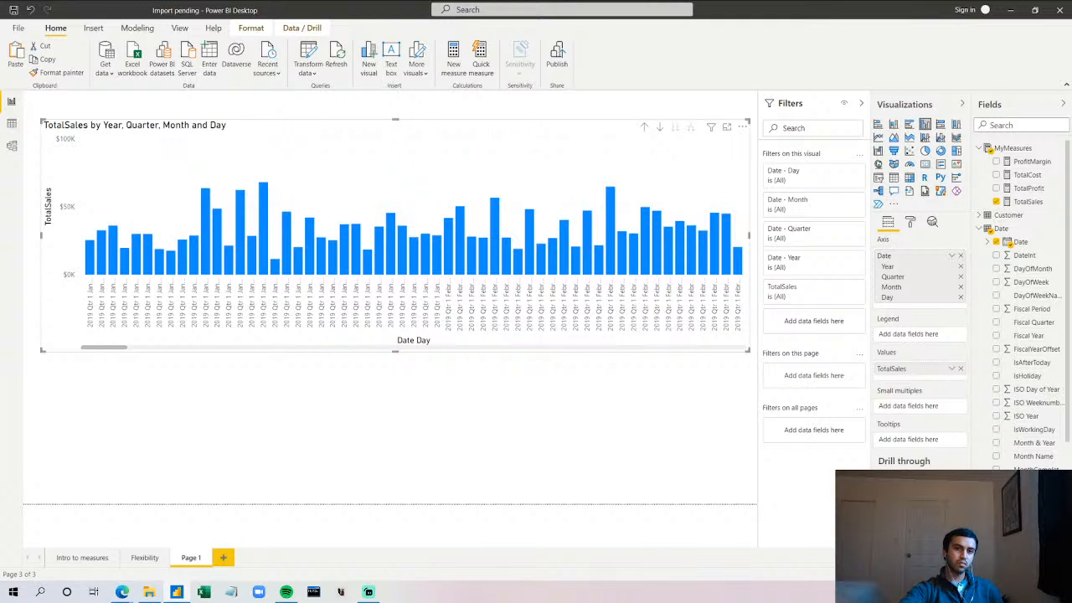
click(645, 127)
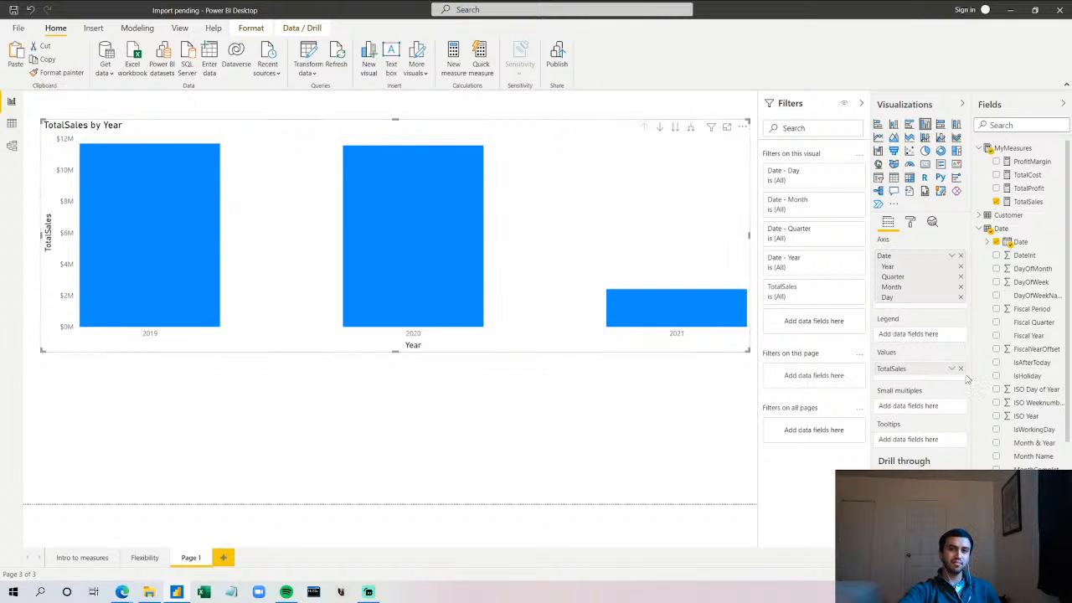
- Turn on drill-down mode, drill into 2021, Qtr 1 and March, and drill back up to the year level
click(660, 134)
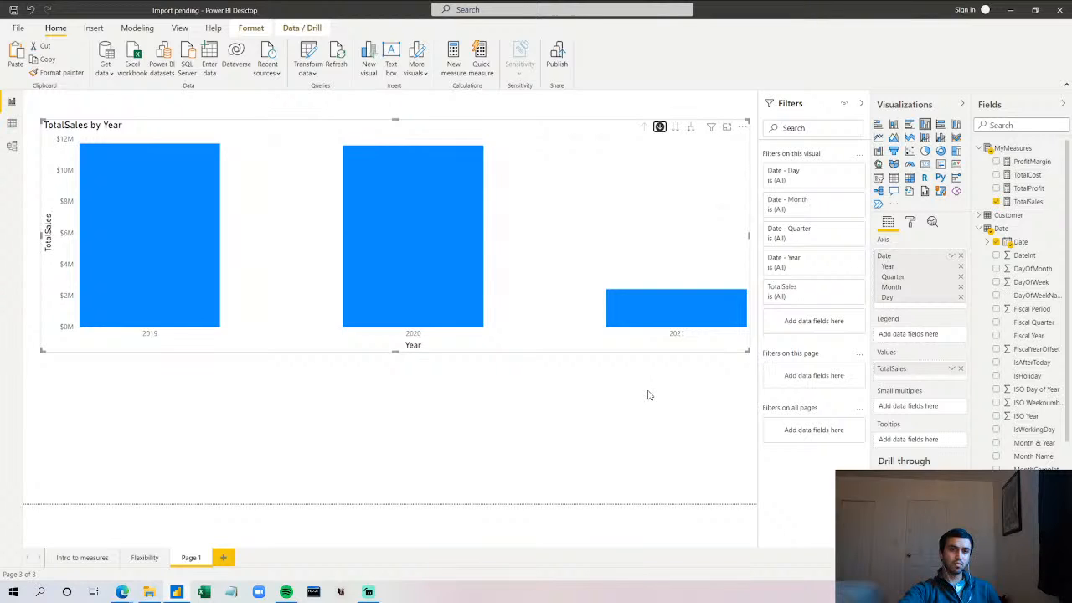
click(675, 311)
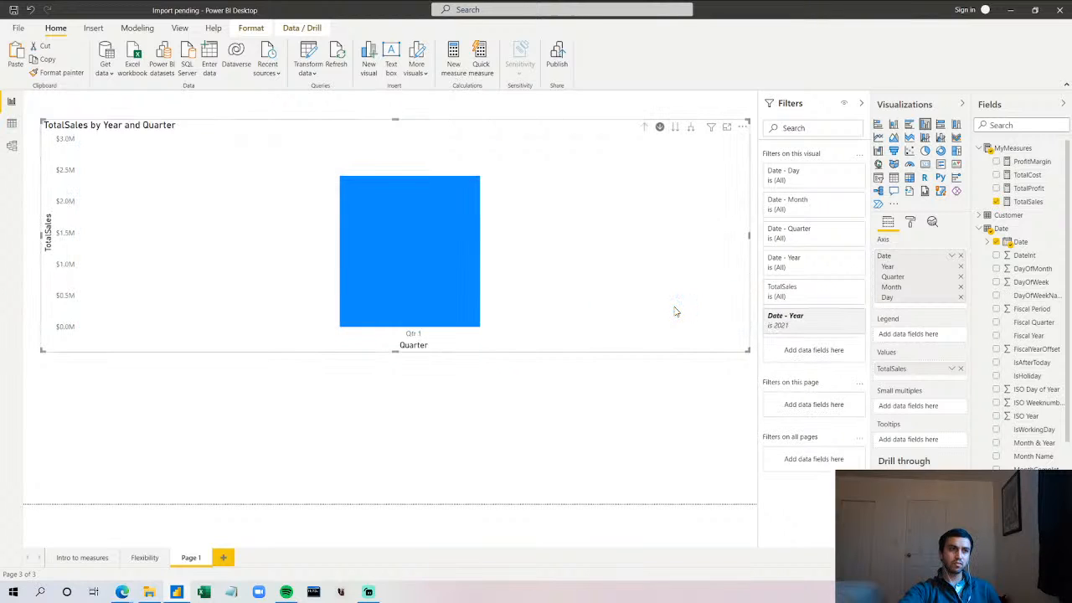
click(432, 277)
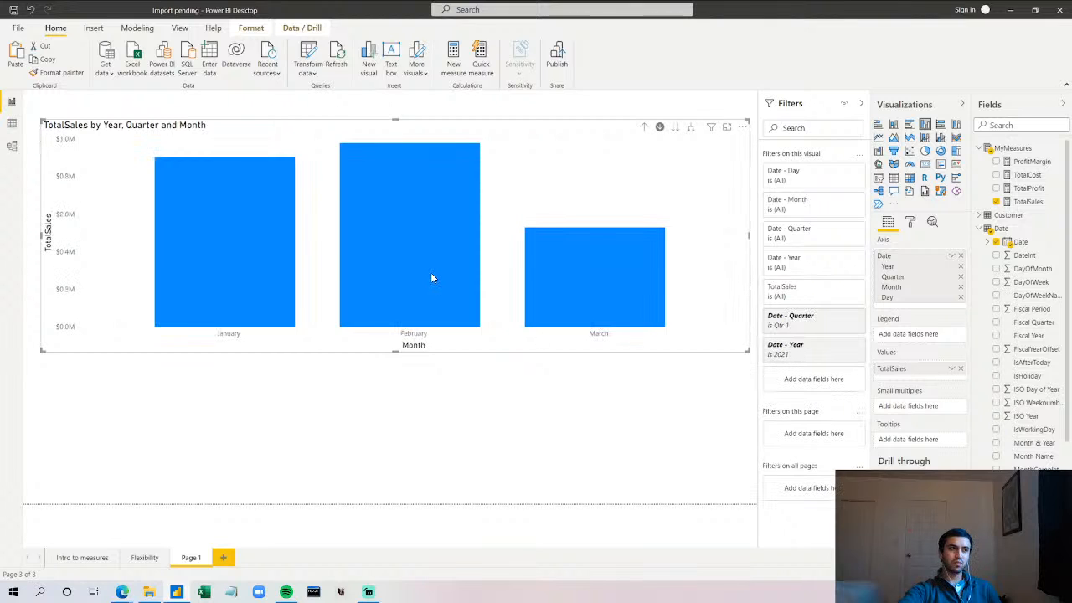
click(624, 295)
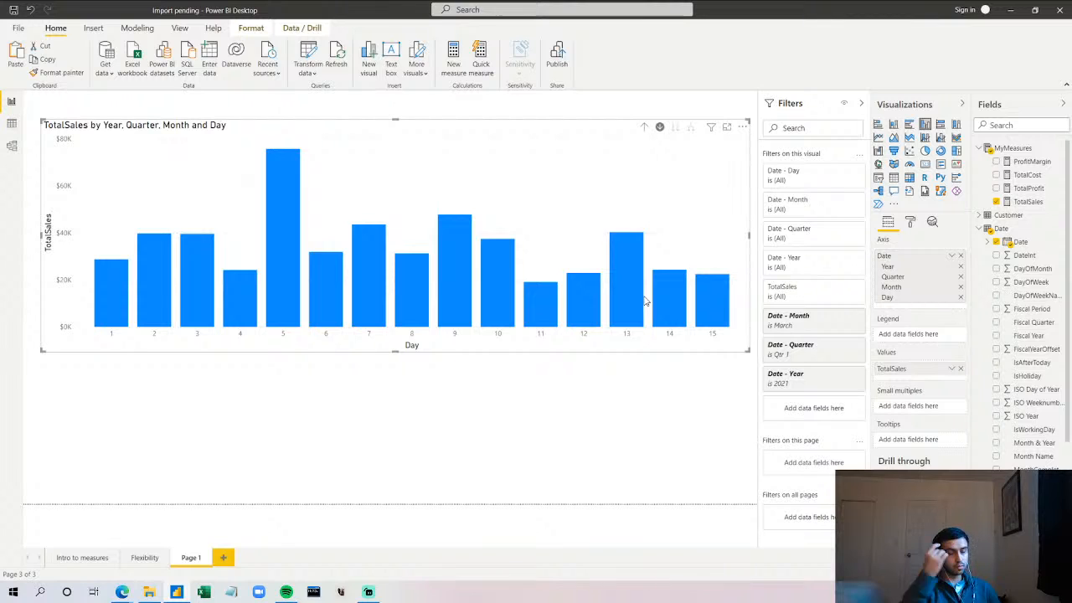
click(644, 127)
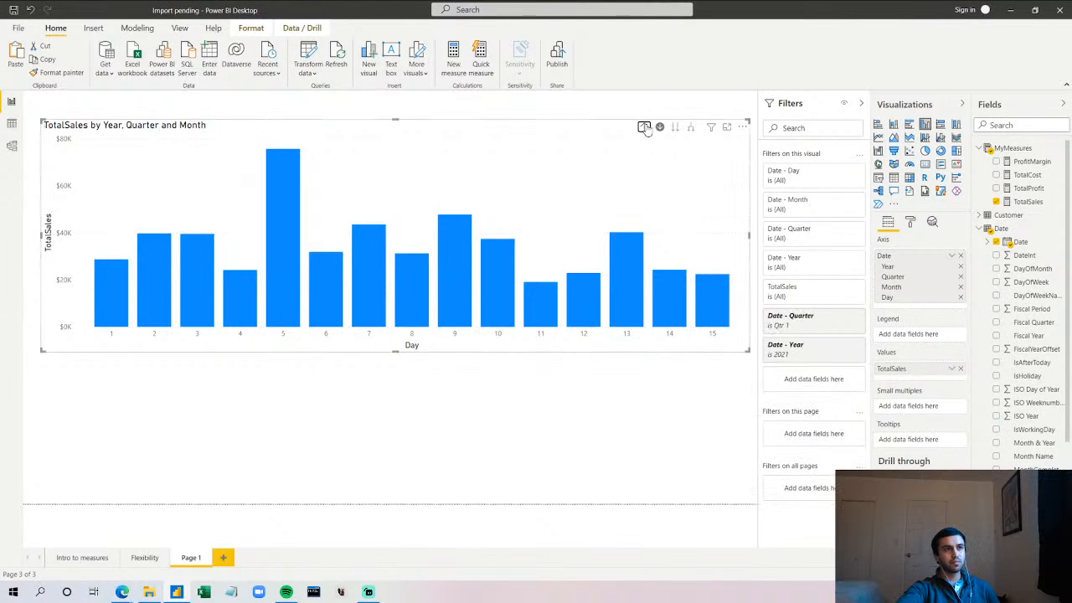
click(644, 126)
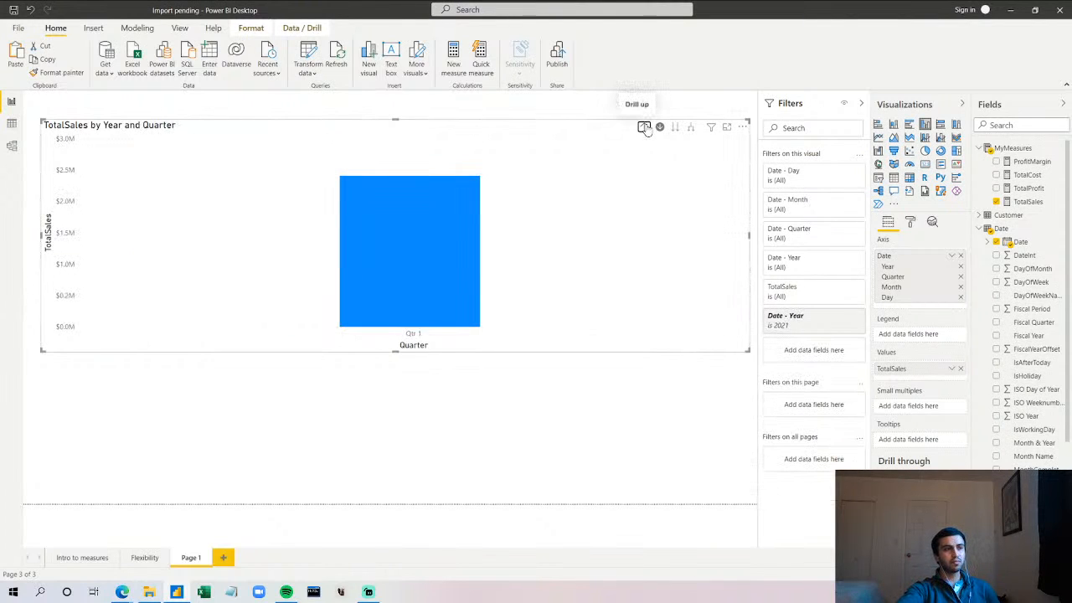
click(644, 127)
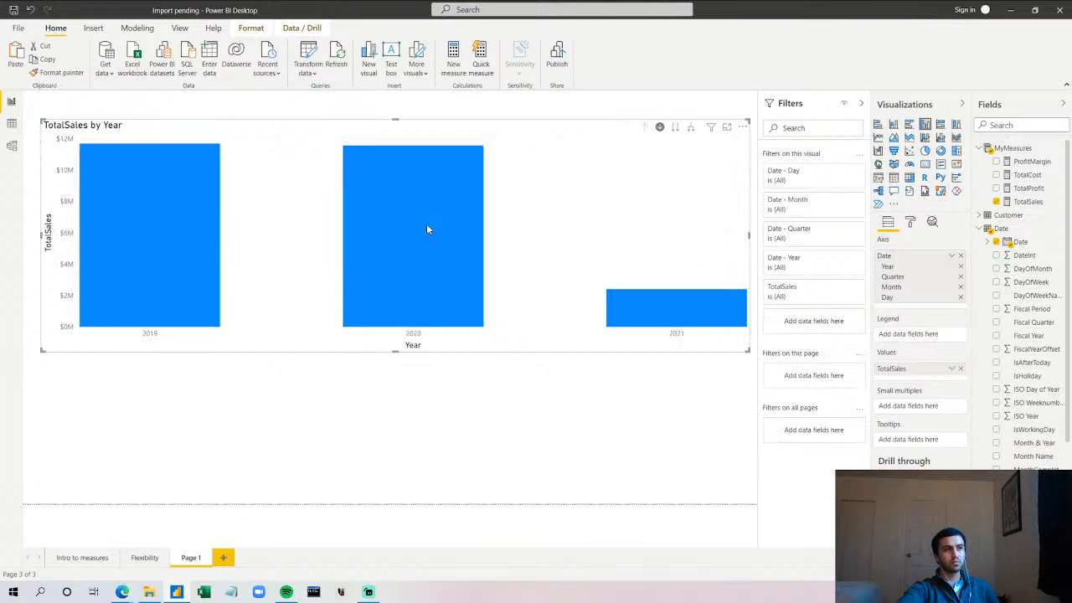
- Drill into 2020, Qtr 4 and November to view its daily sales, and return the chart to the year level
click(426, 228)
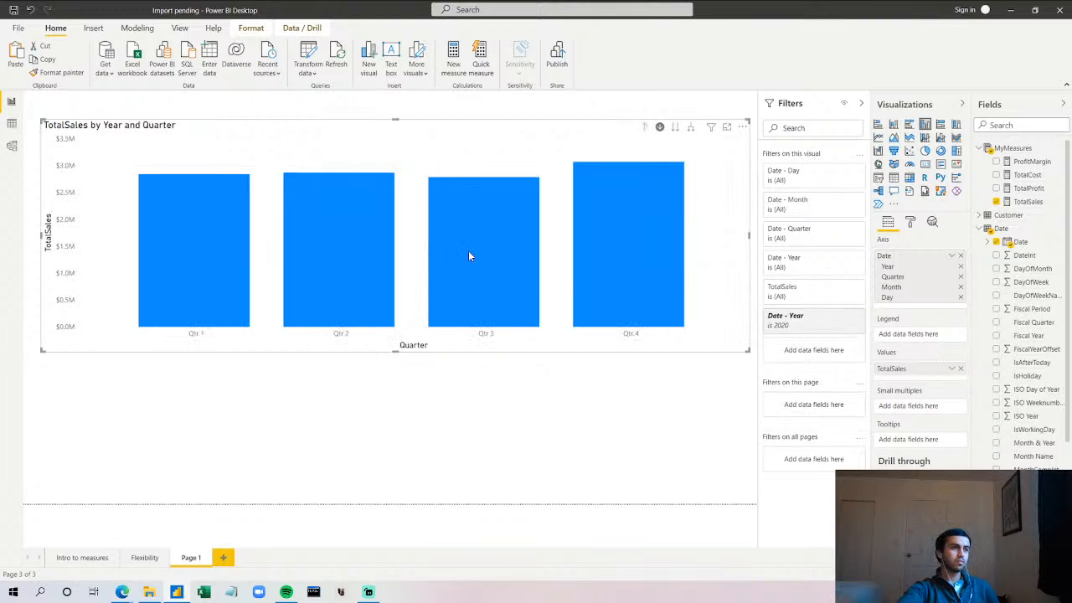
click(612, 248)
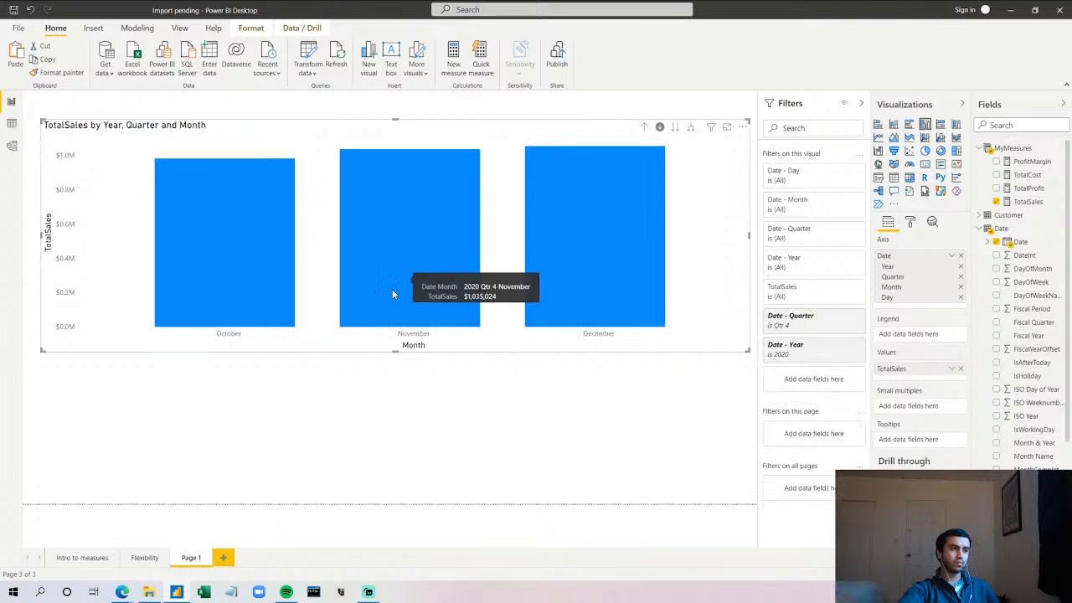
click(447, 227)
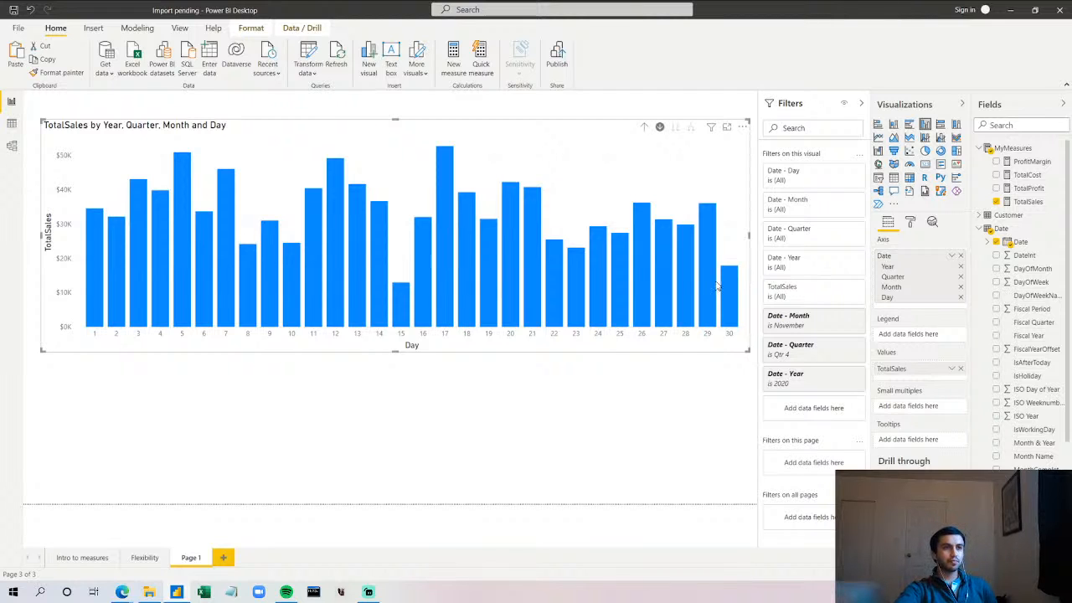
mouse_move(687, 301)
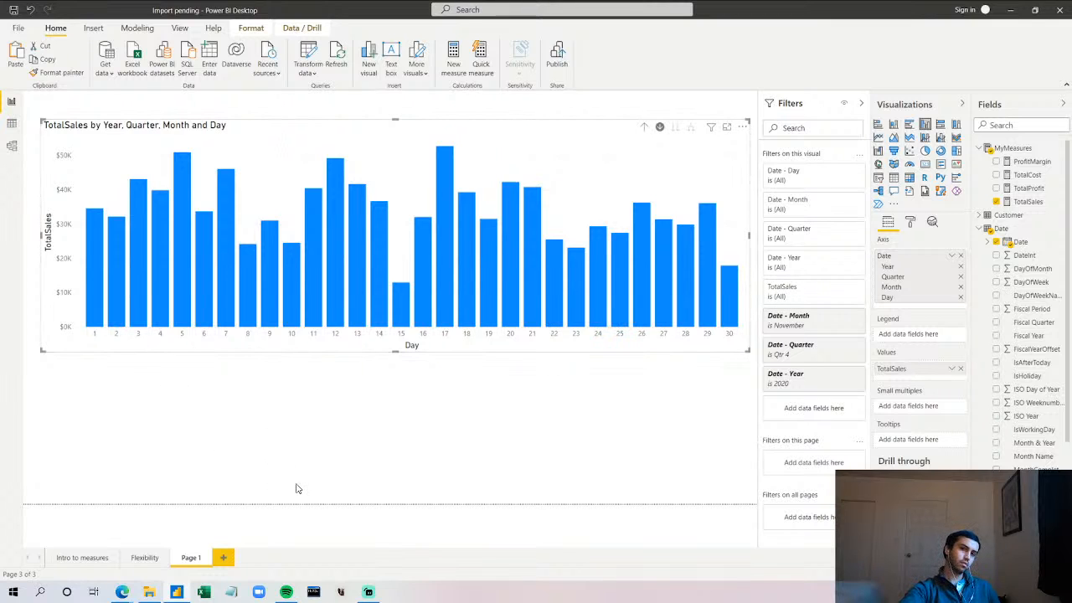
double_click(645, 129)
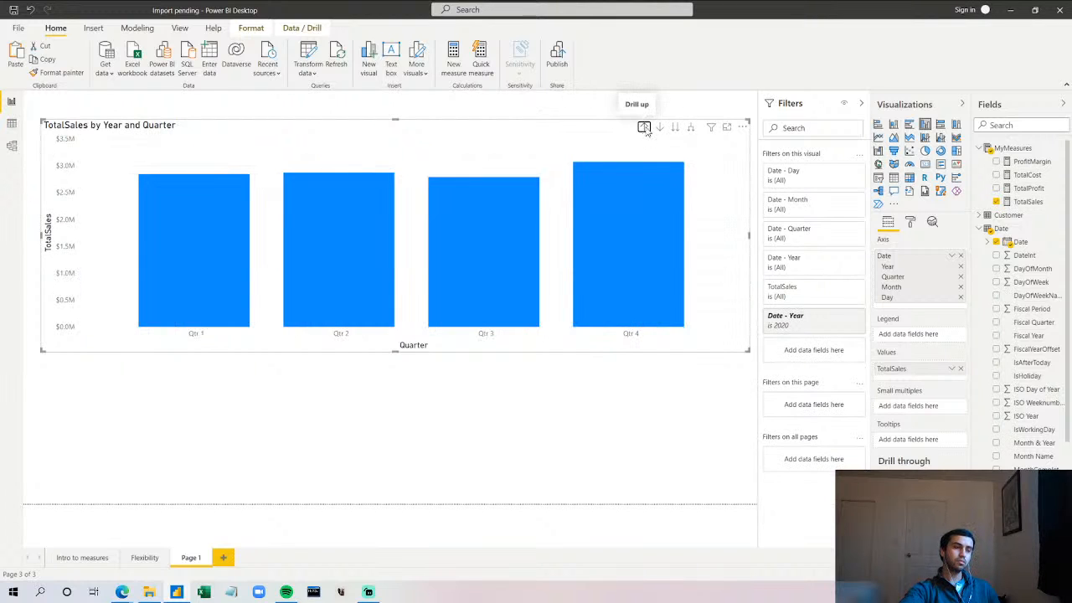
click(646, 130)
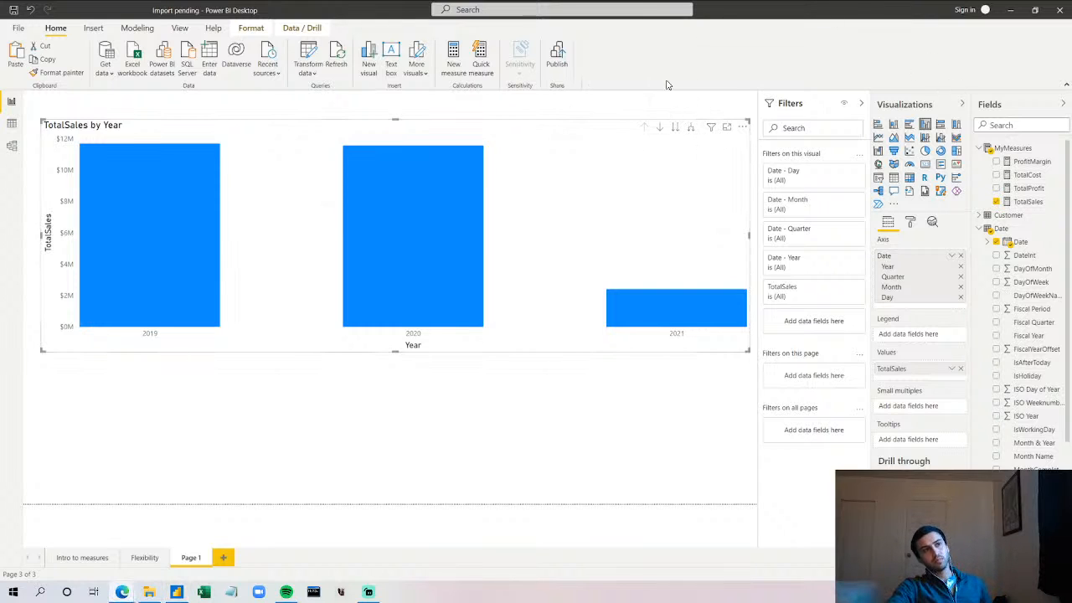
- Move the whole chart through the quarter, month and day levels of the date hierarchy and drill back up to year
click(675, 128)
click(675, 128)
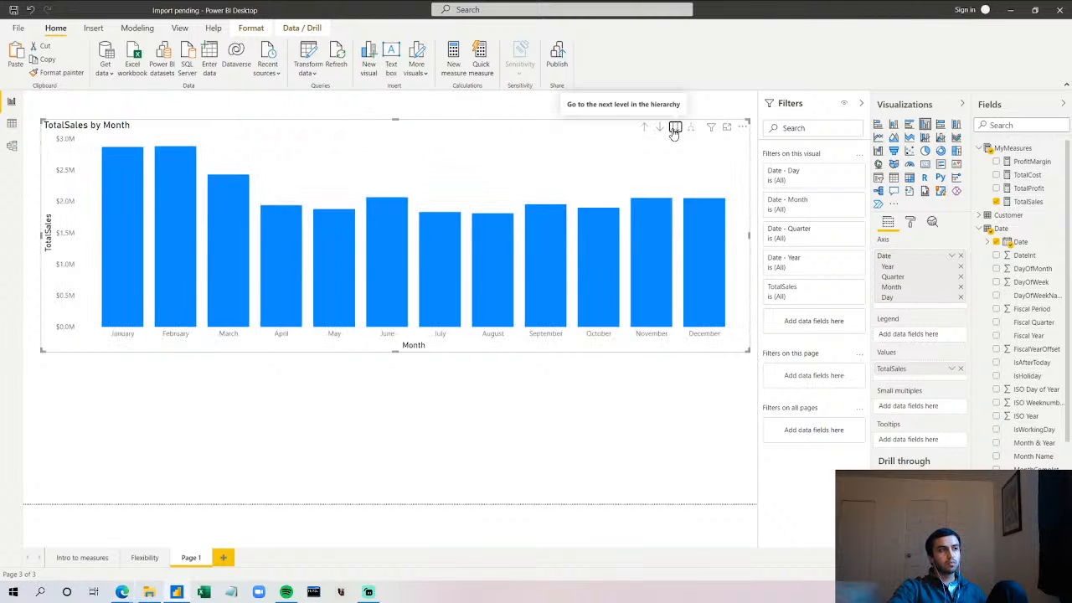
click(676, 128)
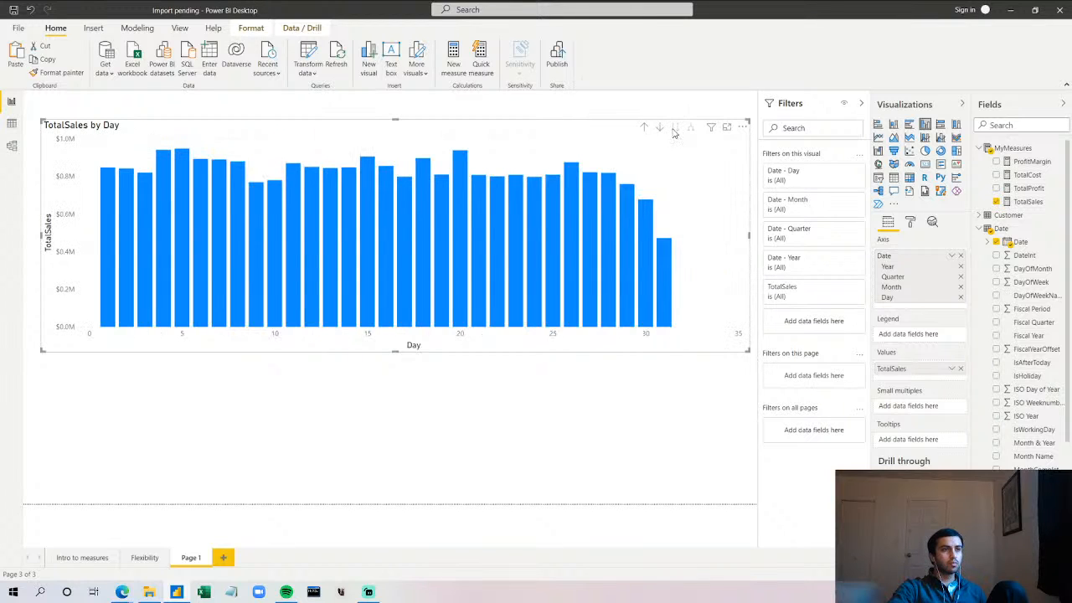
click(644, 127)
click(644, 128)
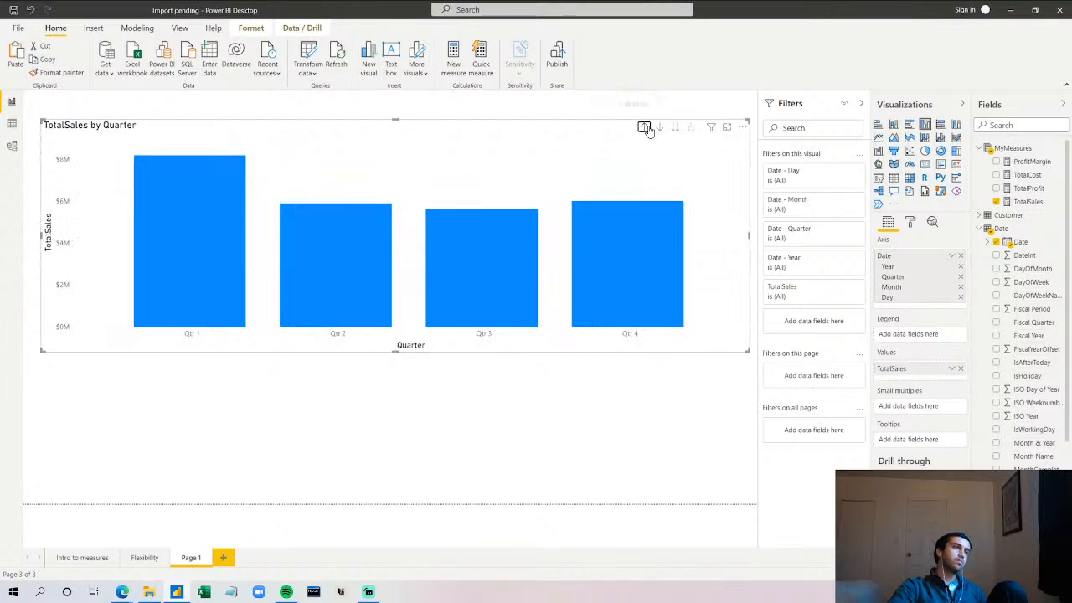
click(645, 127)
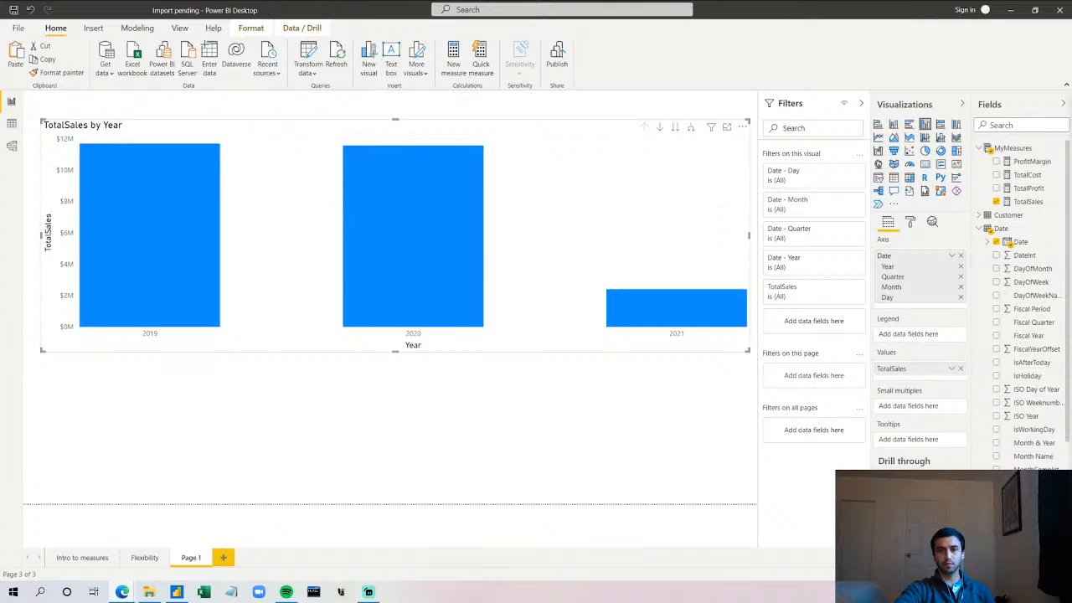
mouse_move(1071, 251)
mouse_down()
mouse_move(860, 240)
mouse_move(1071, 239)
mouse_up()
click(726, 353)
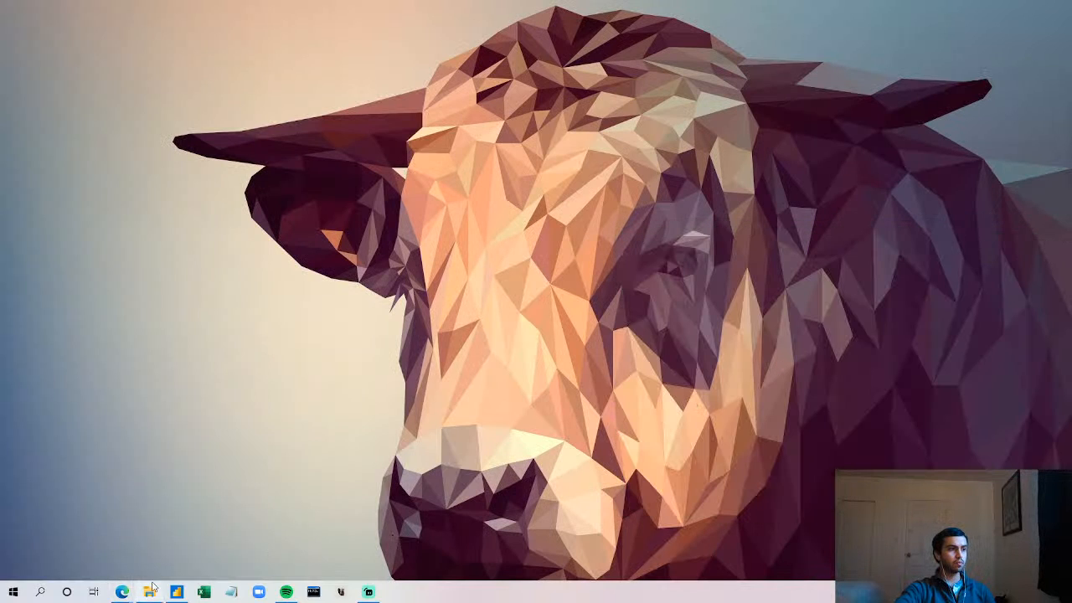
click(177, 593)
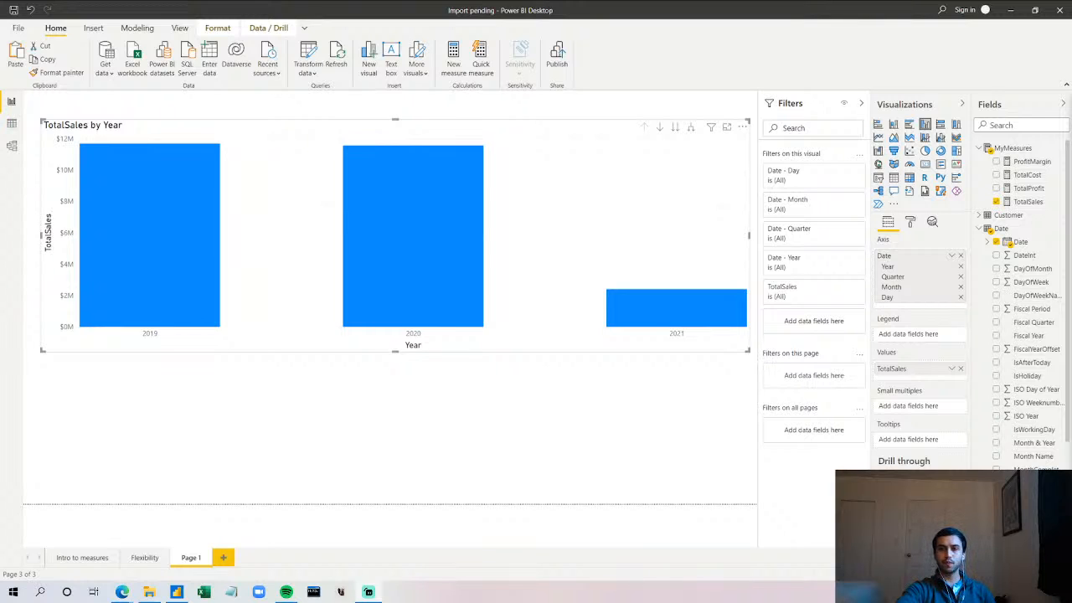
- Use drill-down mode to drill into 2020 and Qtr 3, return to the year level, and turn the mode off
click(408, 220)
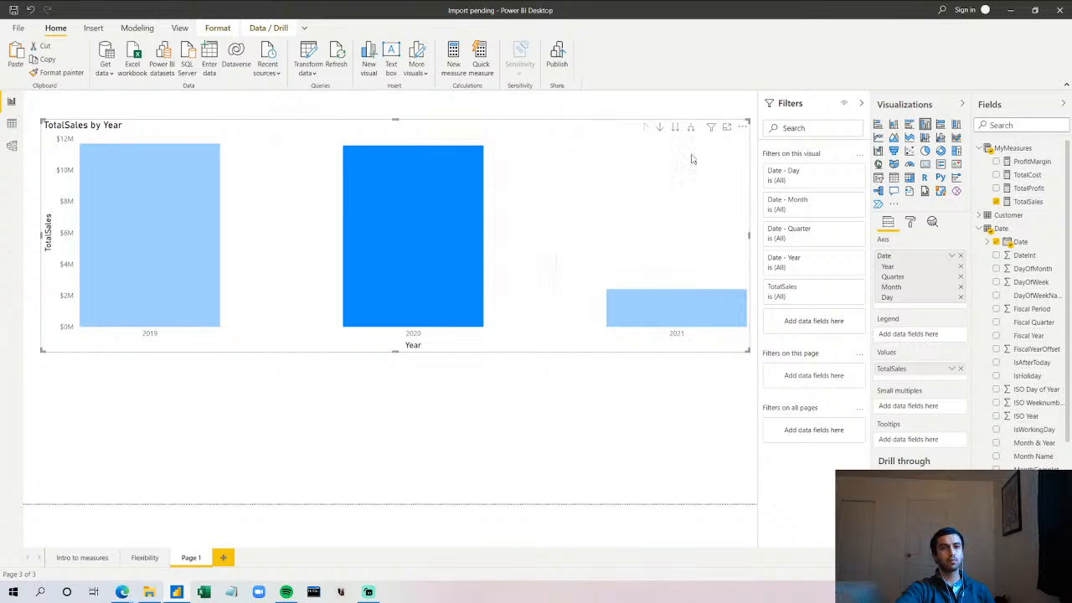
click(659, 127)
click(413, 196)
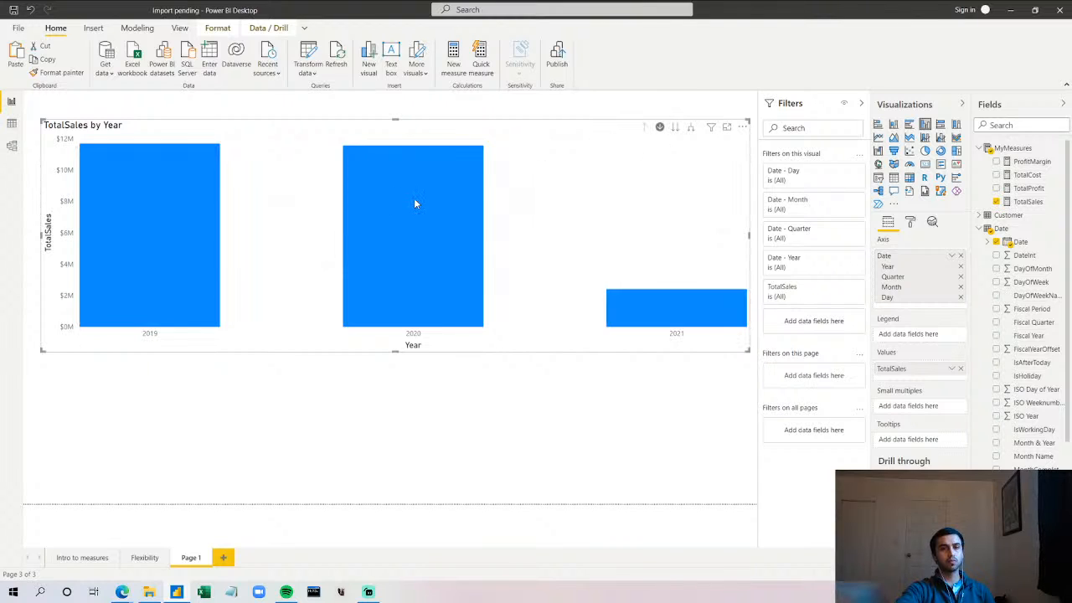
click(413, 233)
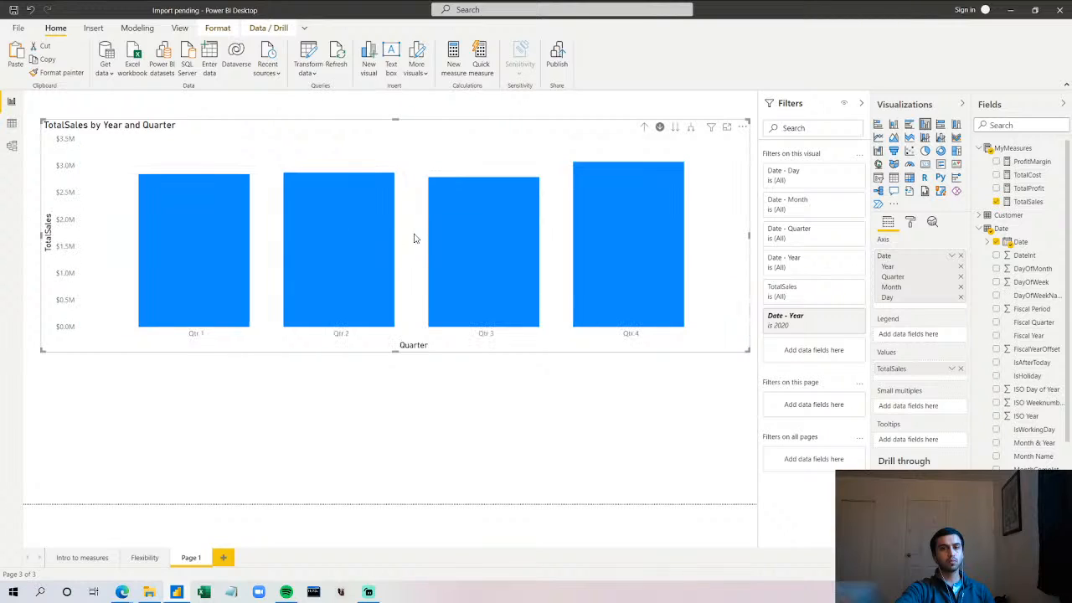
click(468, 265)
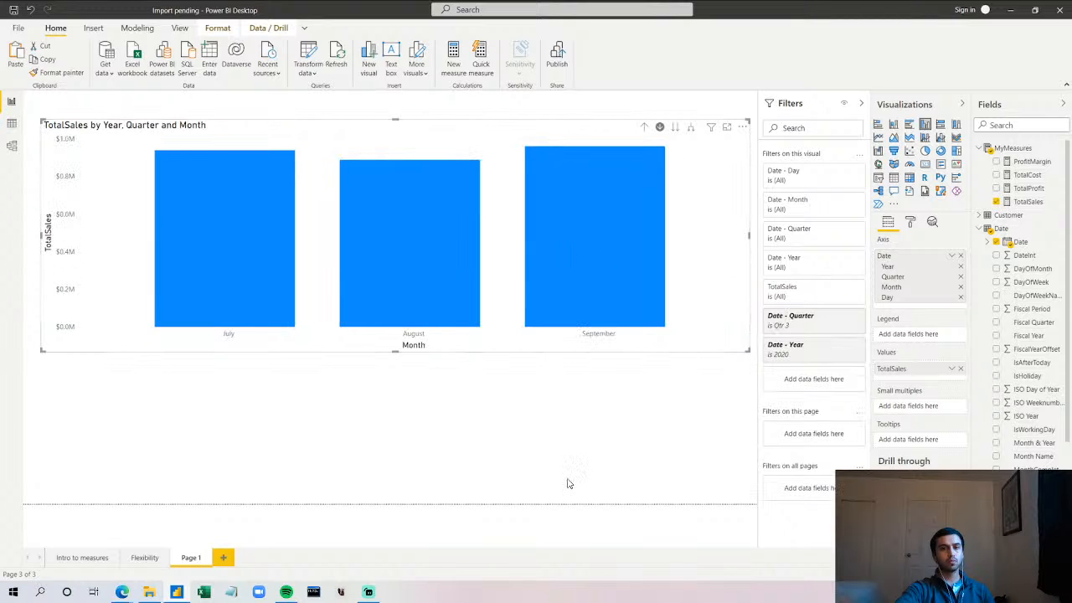
double_click(643, 127)
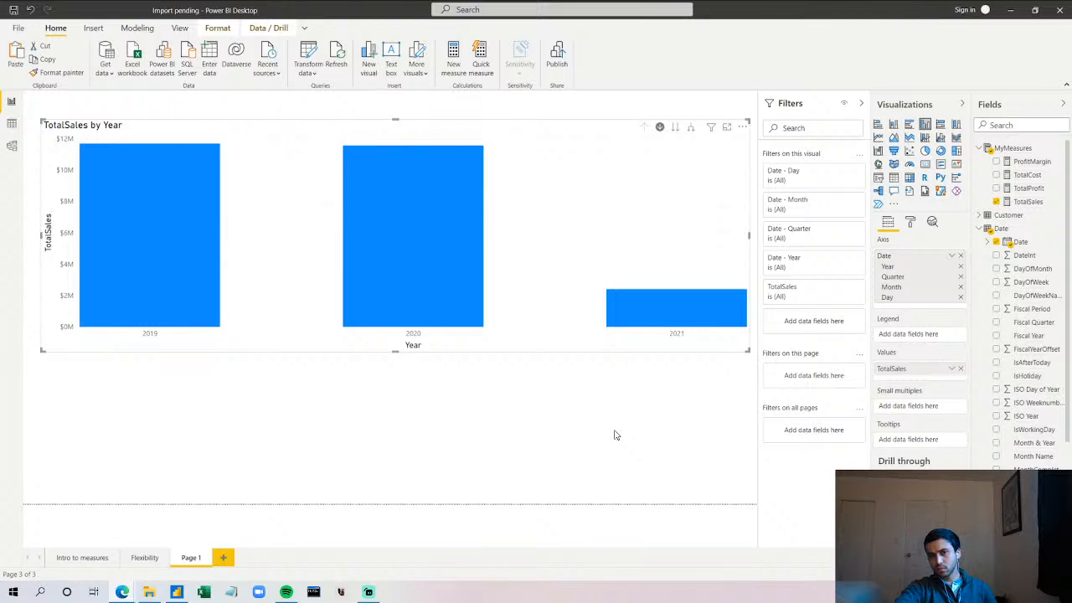
click(659, 127)
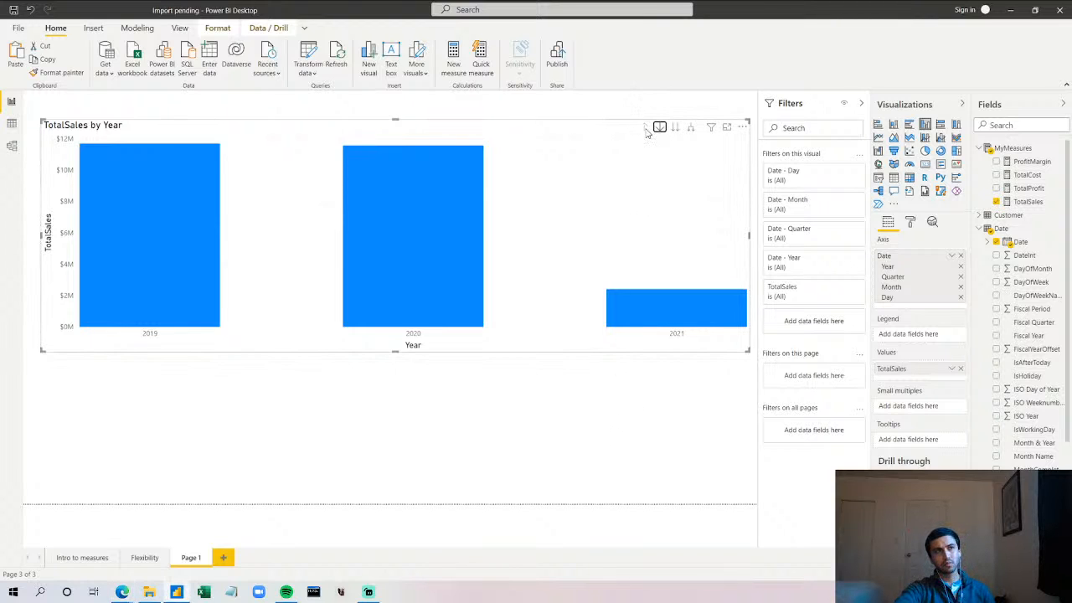
click(644, 407)
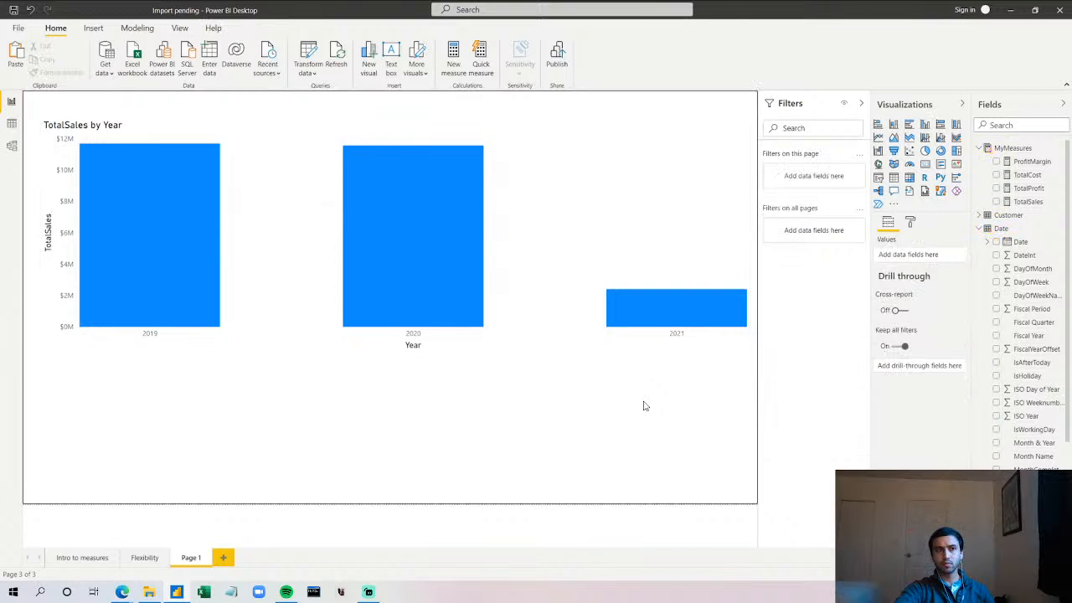
- Switch the TotalSales chart's axis from the date hierarchy to the plain Date field
mouse_move(651, 298)
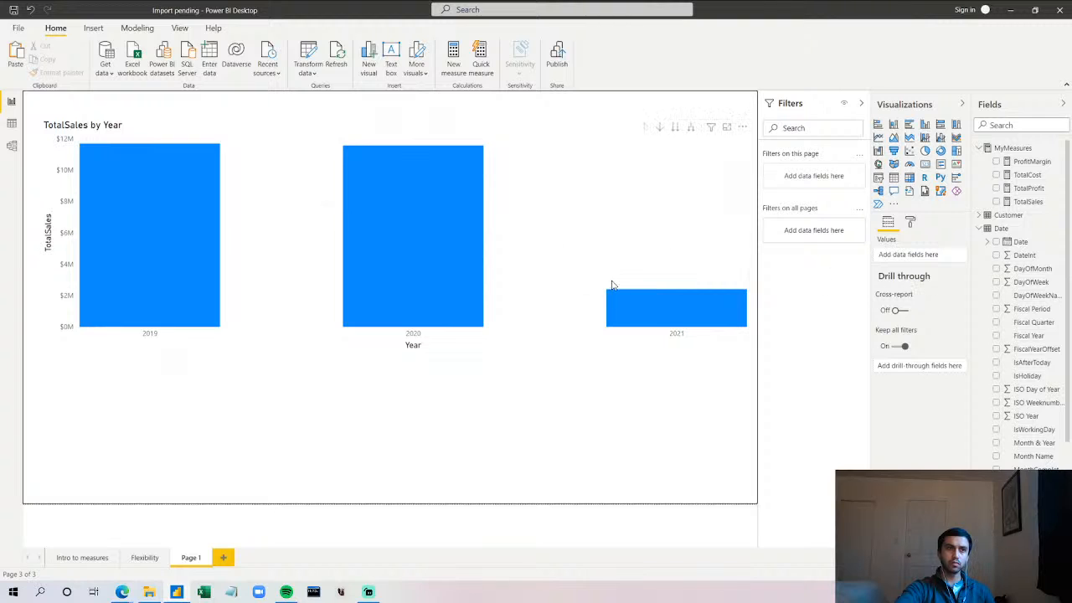
click(638, 250)
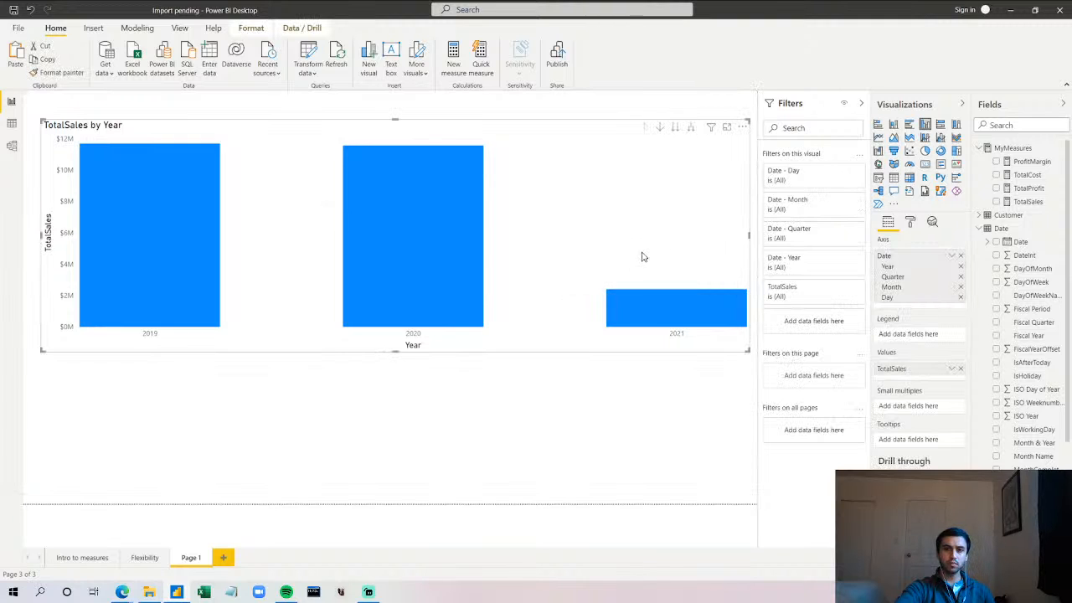
right_click(896, 260)
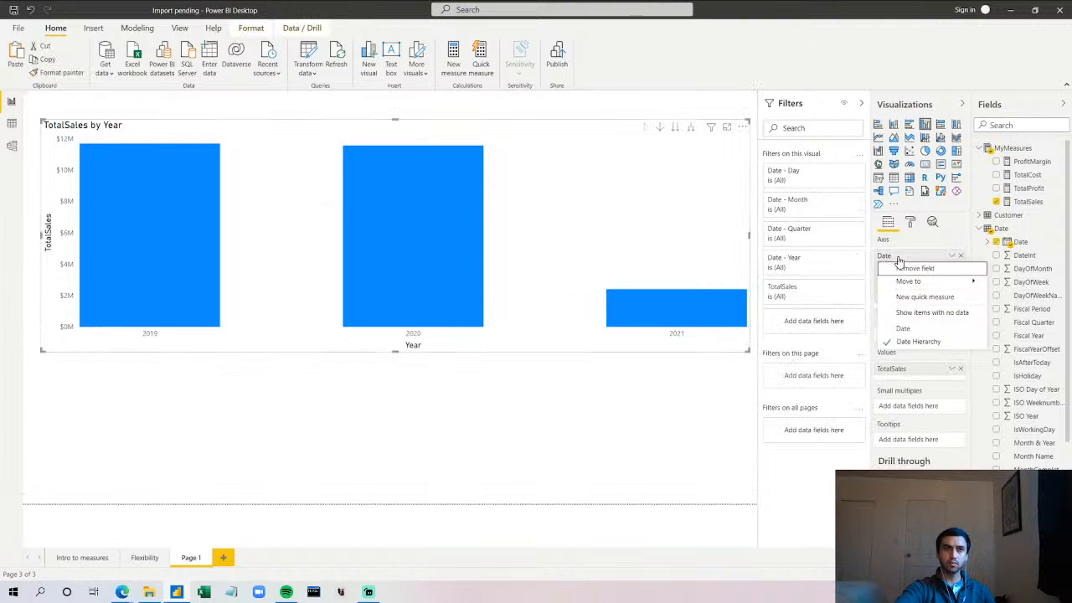
click(915, 331)
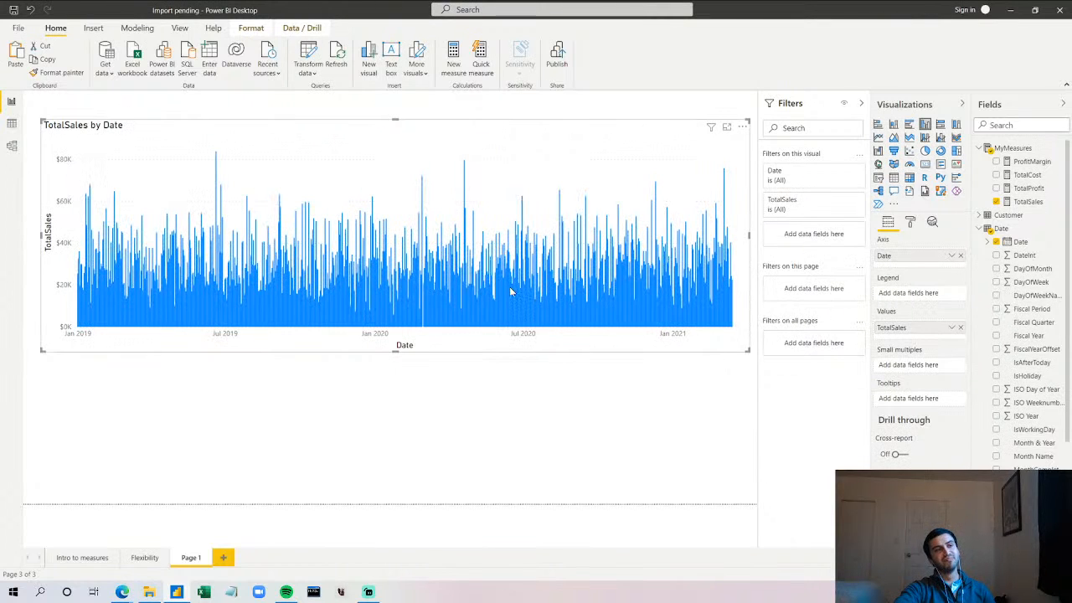
mouse_move(511, 292)
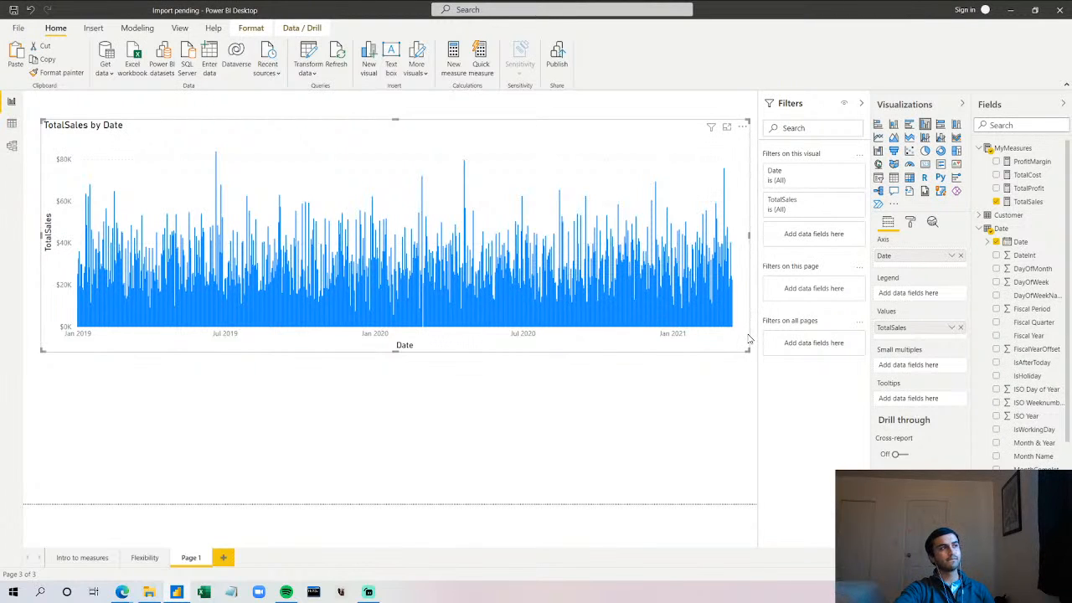
click(745, 129)
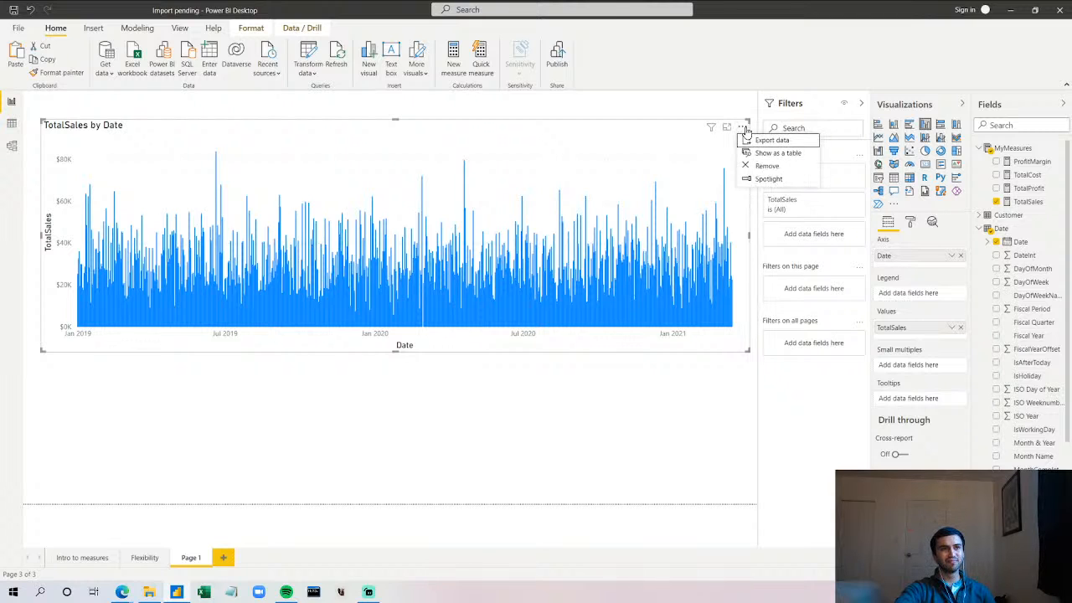
click(762, 178)
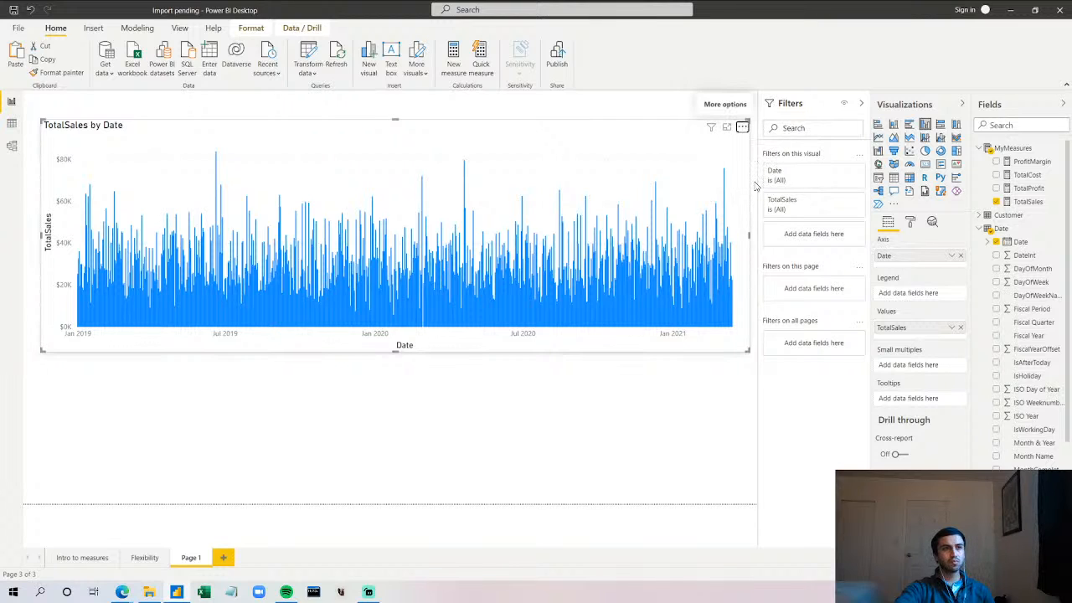
click(648, 391)
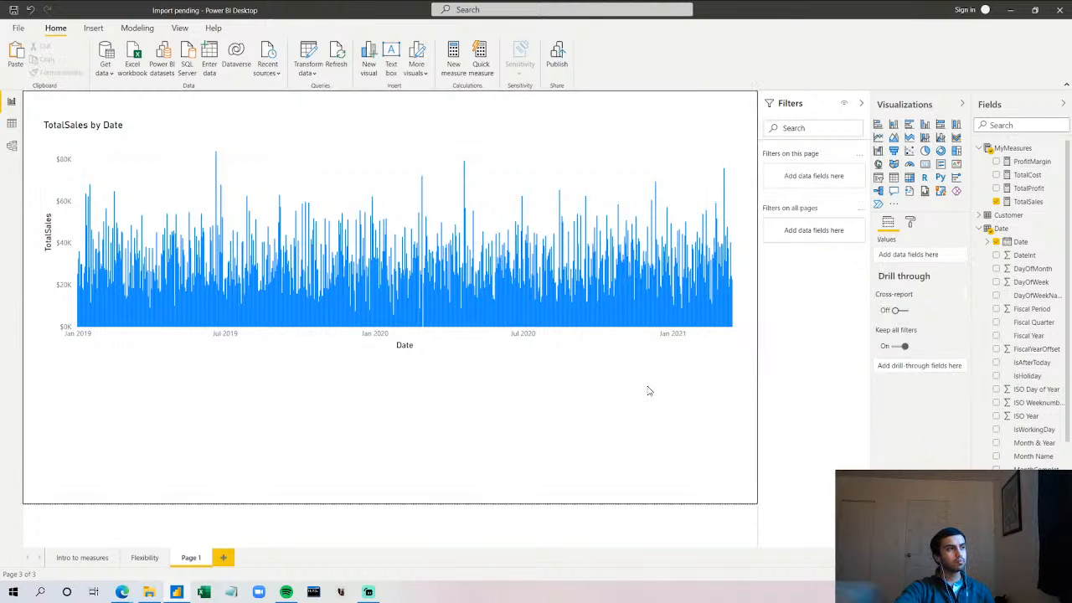
- Resize the TotalSales by Date chart to be slightly narrower and taller on the page
click(479, 270)
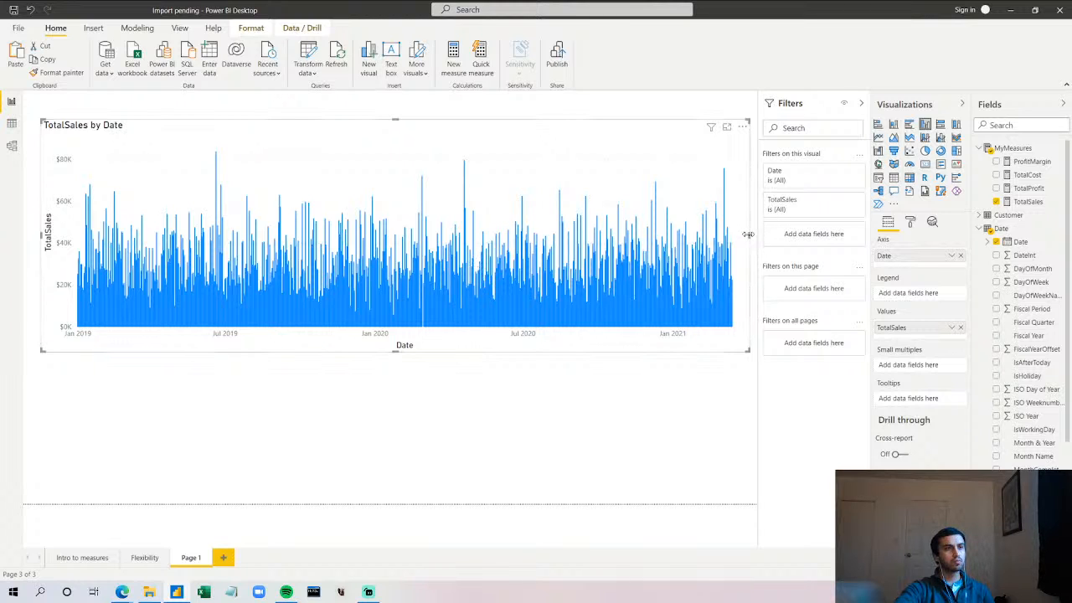
mouse_move(749, 235)
mouse_down()
mouse_move(112, 270)
mouse_move(750, 252)
mouse_up()
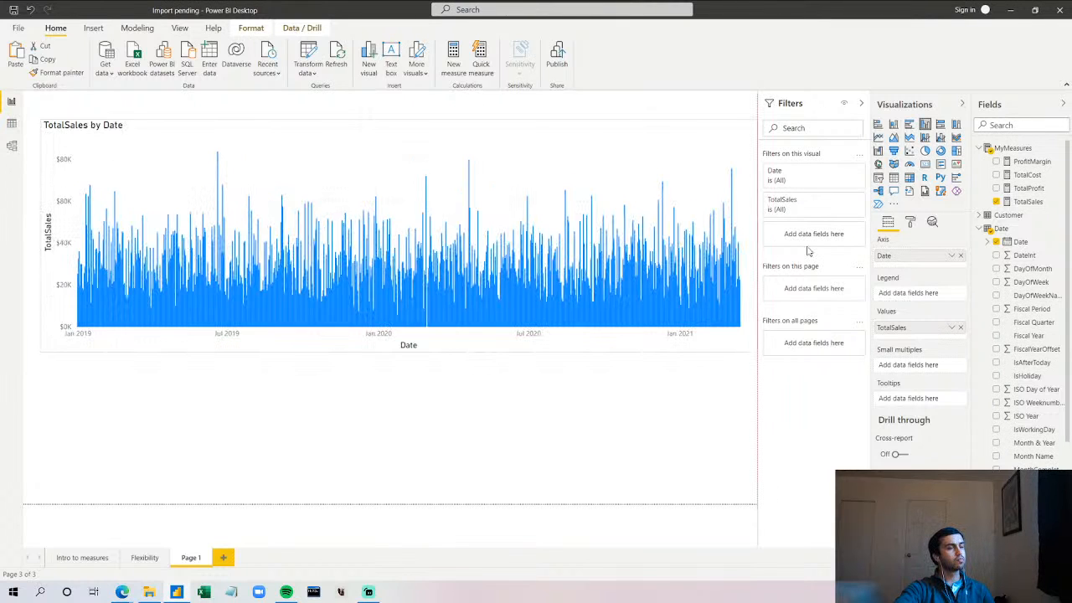
drag(407, 341, 411, 456)
drag(414, 557, 421, 319)
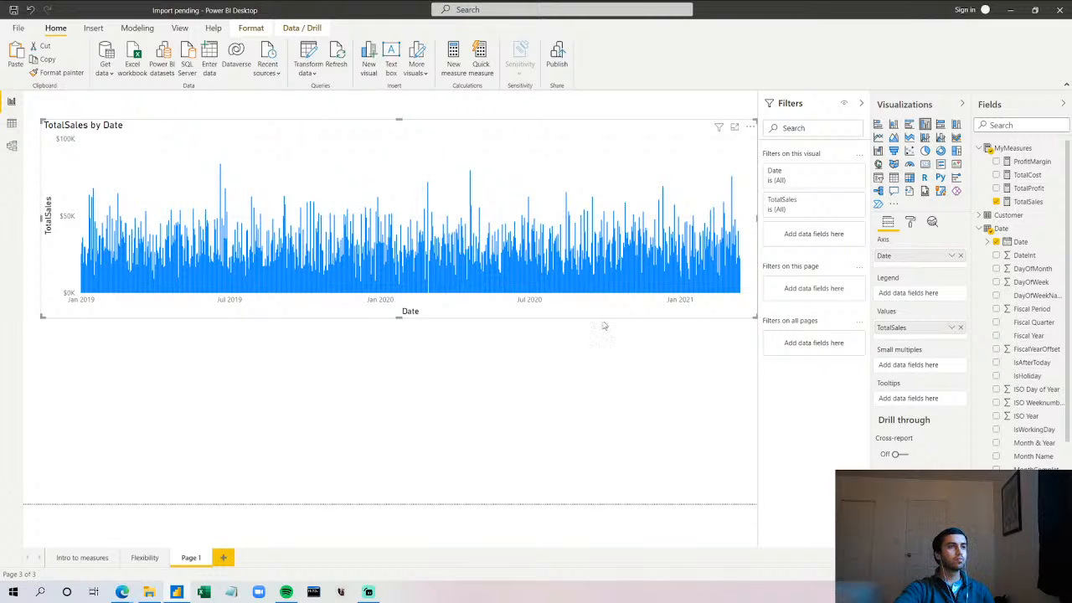
drag(757, 317, 726, 383)
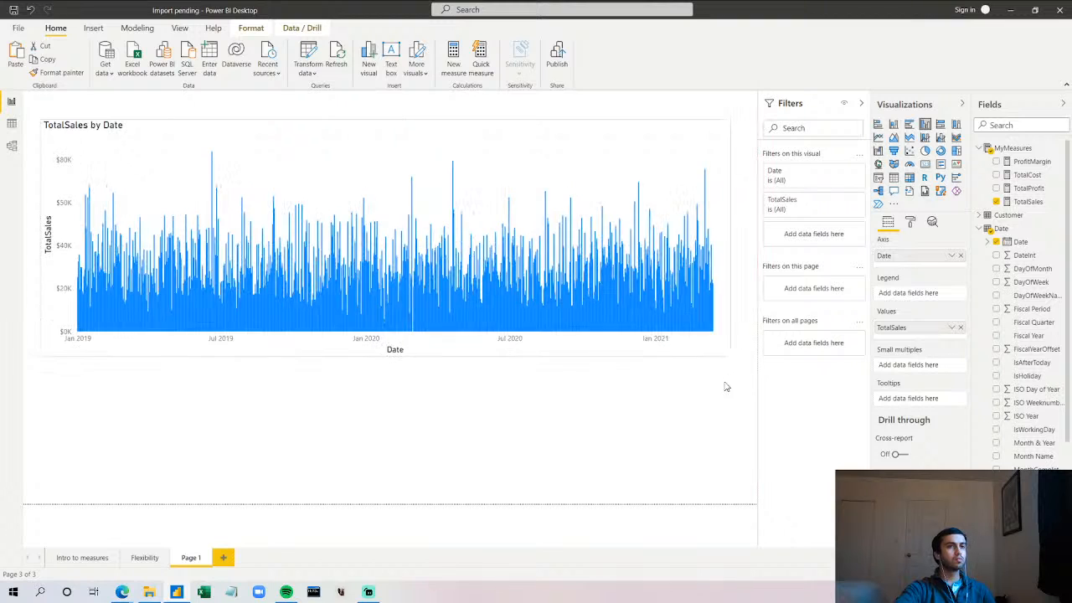
- Set the chart's Date axis back to Date Hierarchy and deselect the chart
right_click(918, 261)
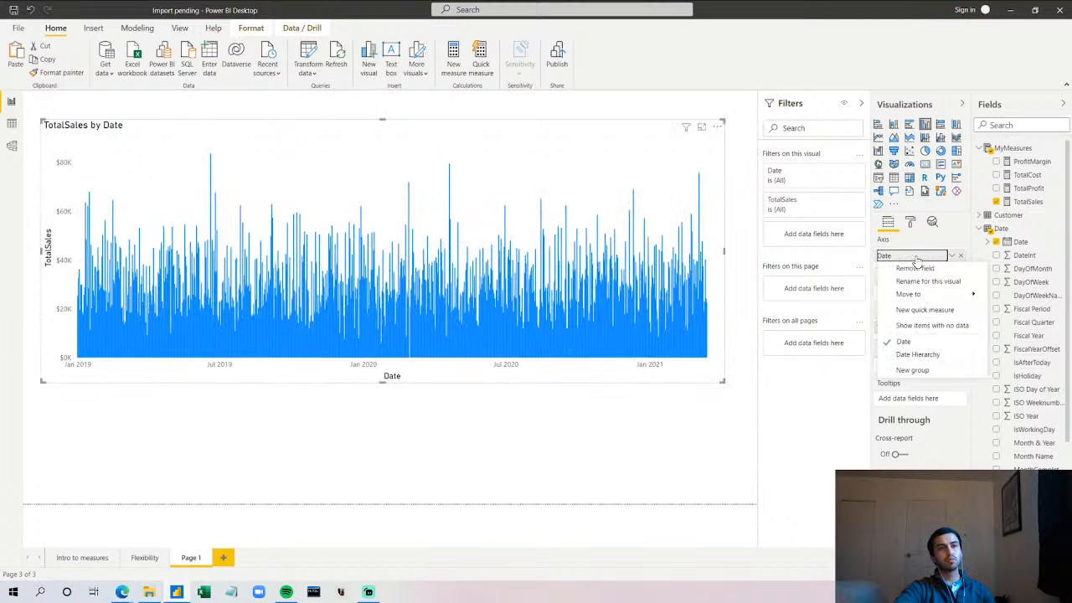
click(926, 358)
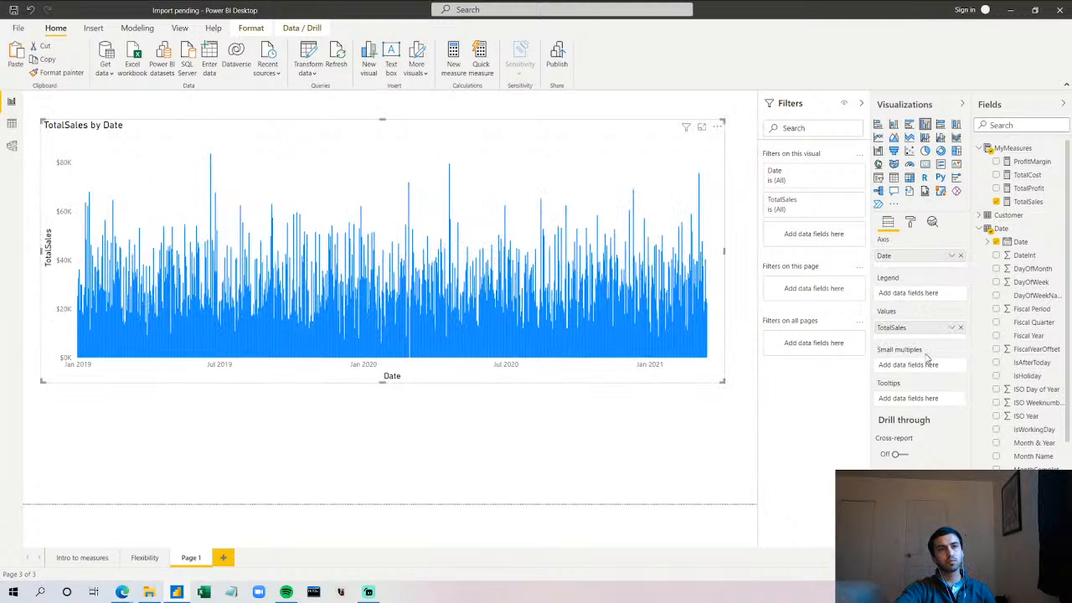
right_click(905, 261)
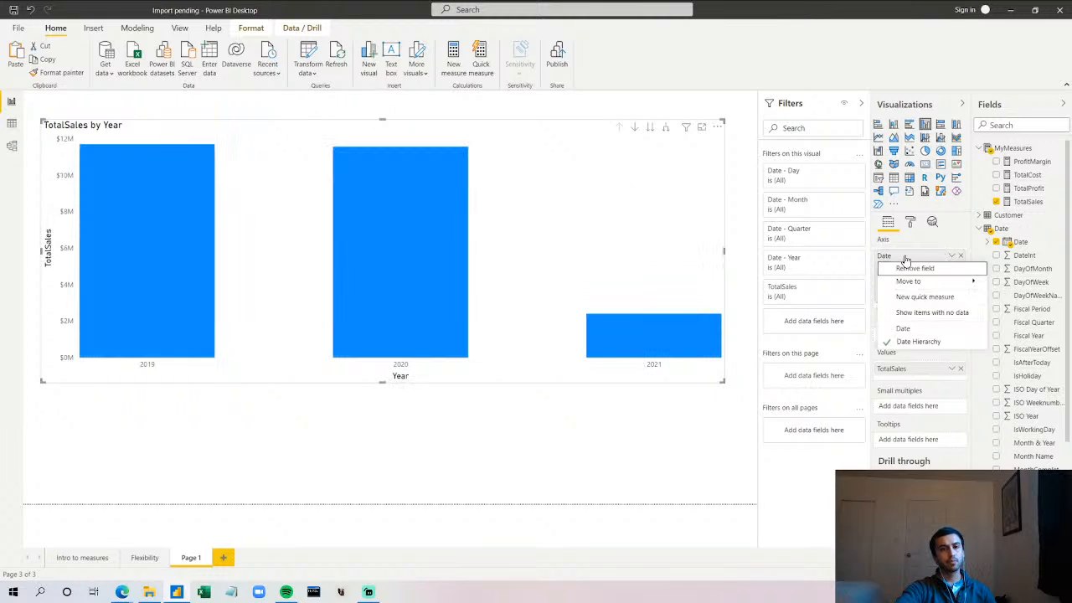
click(738, 464)
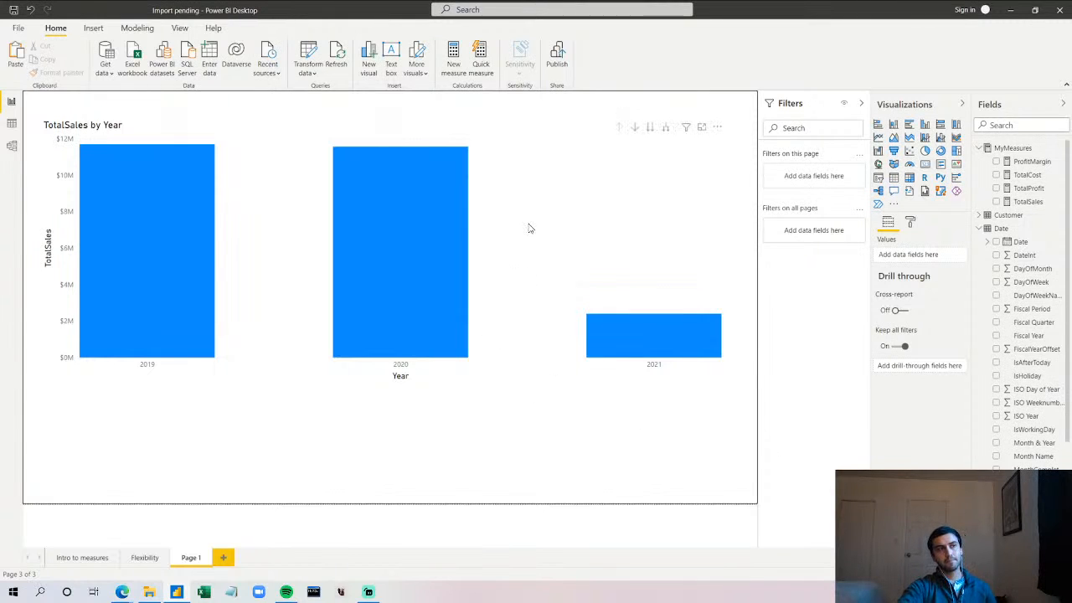
- Expand the chart down the hierarchy to year, quarter and month, and drill back up to the year level
click(632, 168)
click(666, 128)
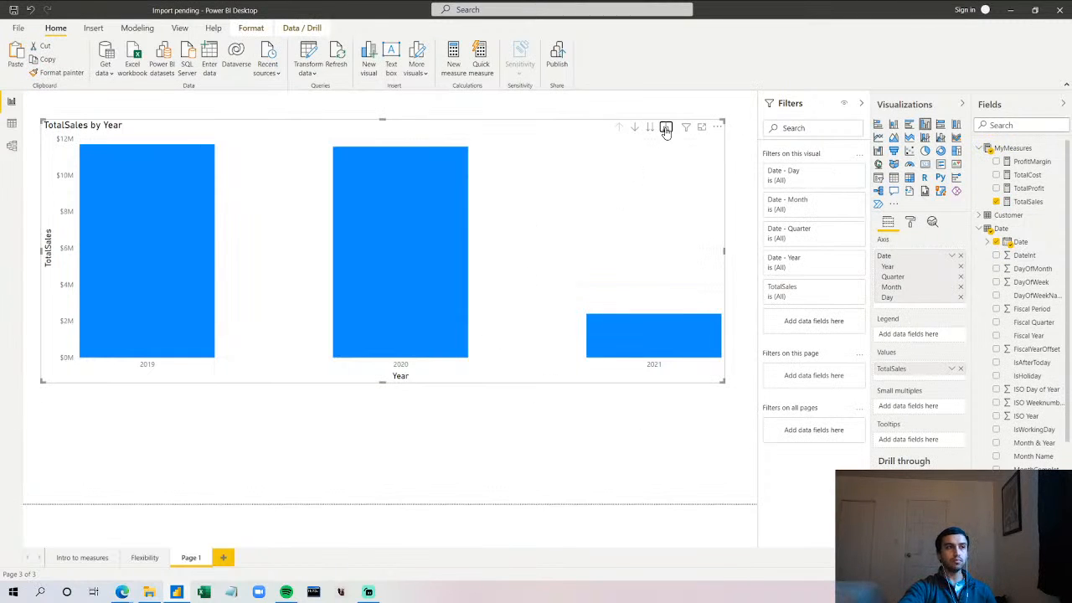
click(666, 128)
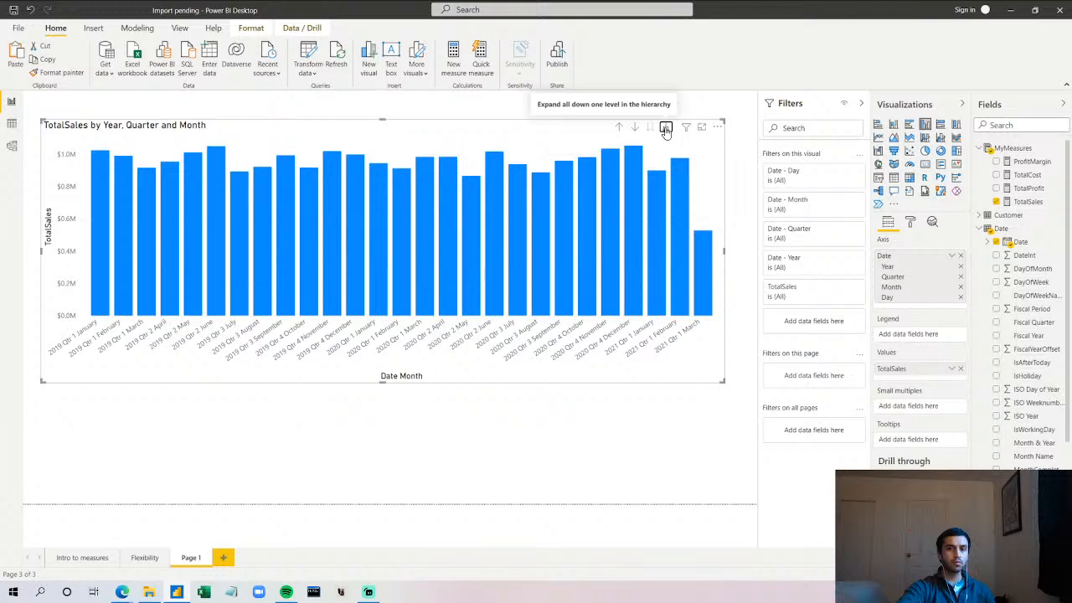
click(618, 135)
click(618, 134)
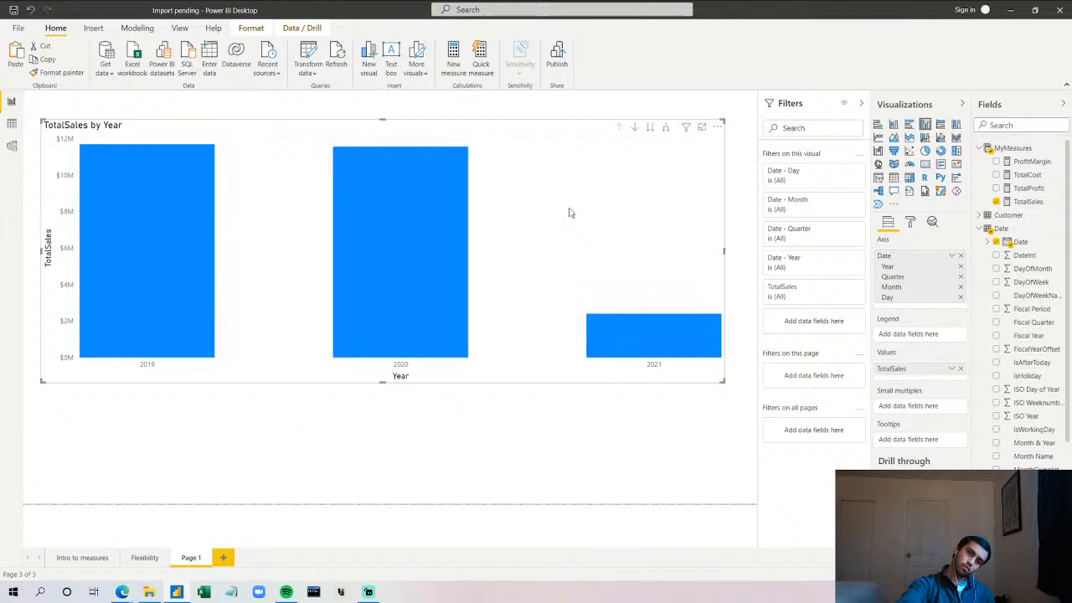
- Open the Date table in the Data view and select its Date column
click(11, 124)
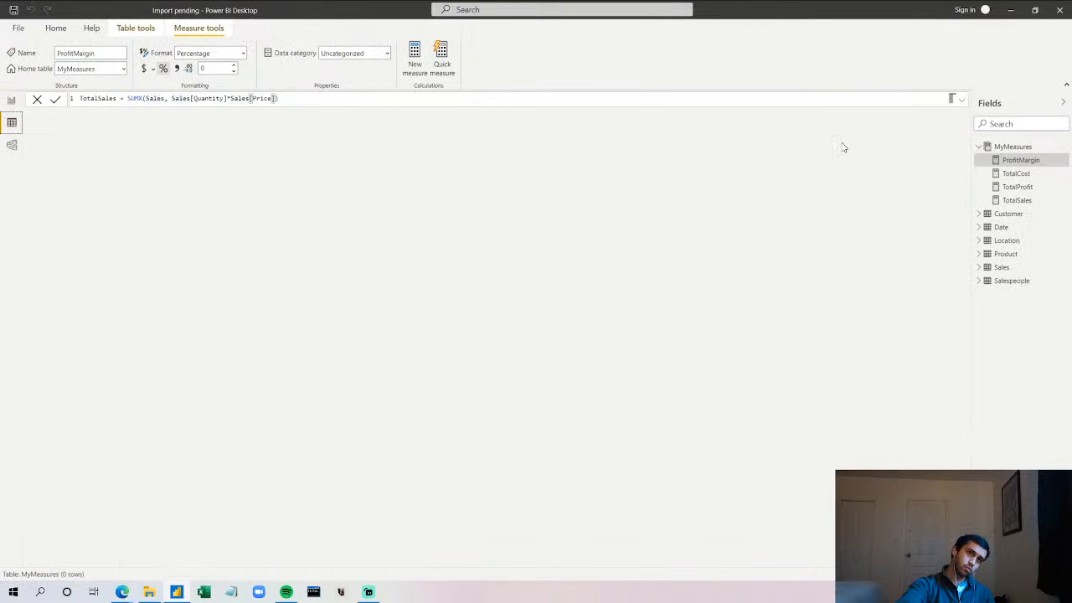
click(980, 148)
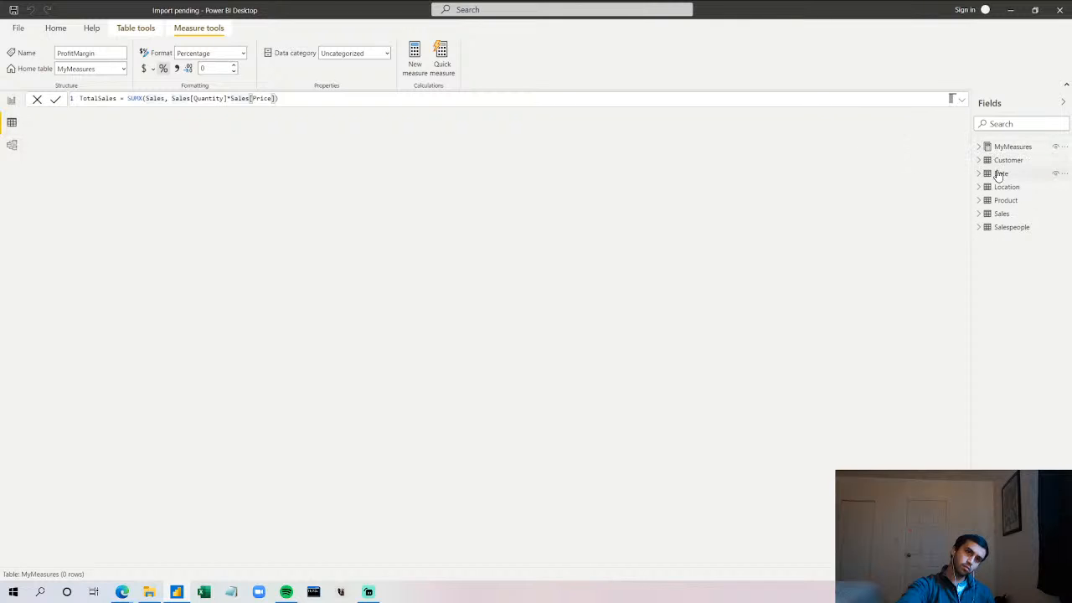
click(999, 175)
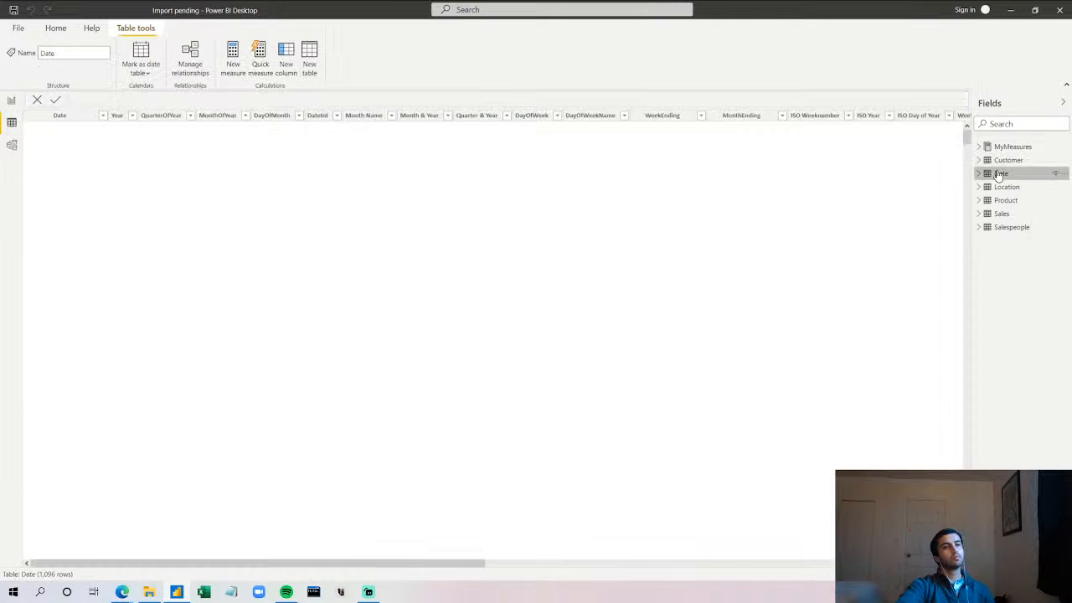
click(84, 120)
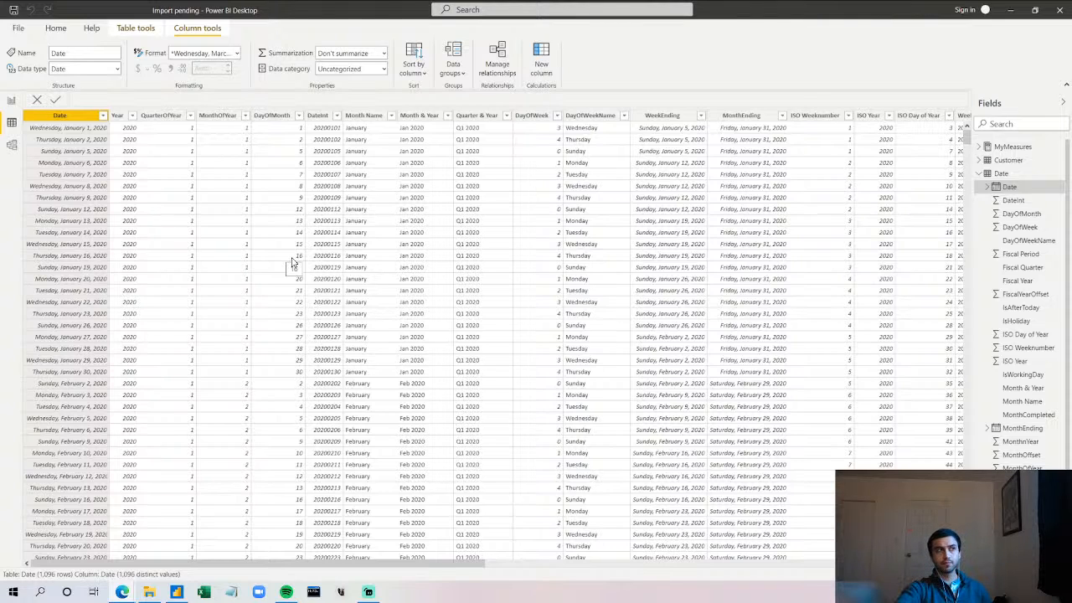
- Turn off Auto date/time in the current file's Data Load options and check the chart's Date axis options in the report view
click(27, 28)
click(37, 206)
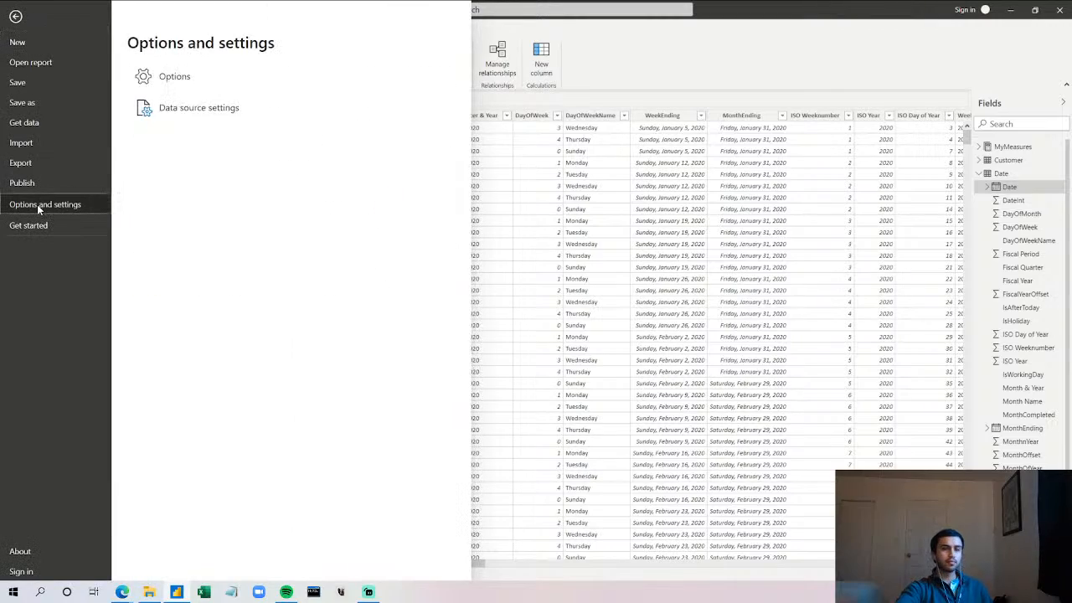
click(209, 77)
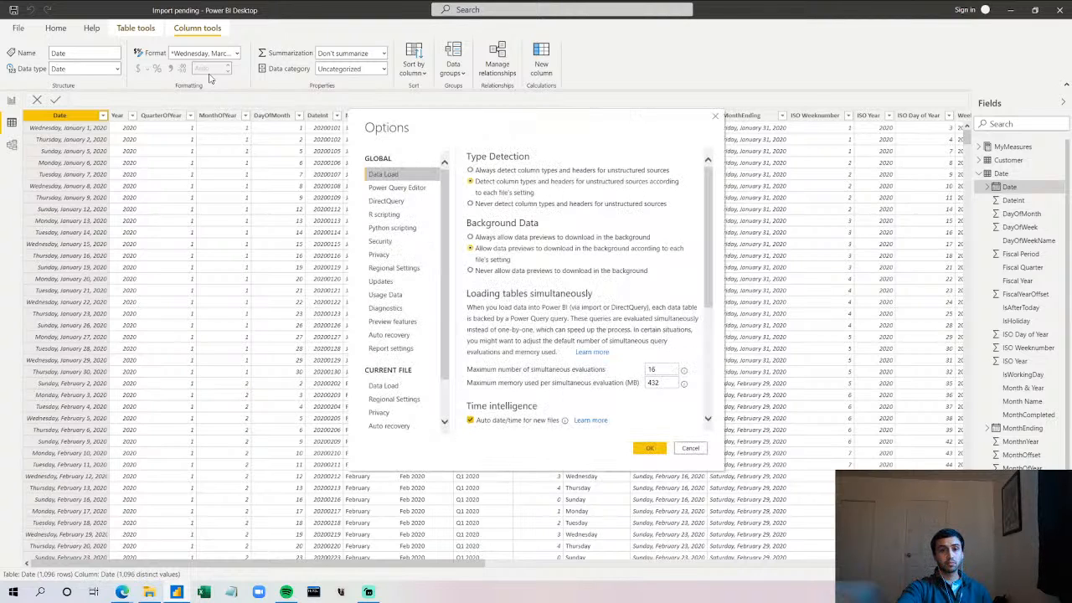
click(373, 388)
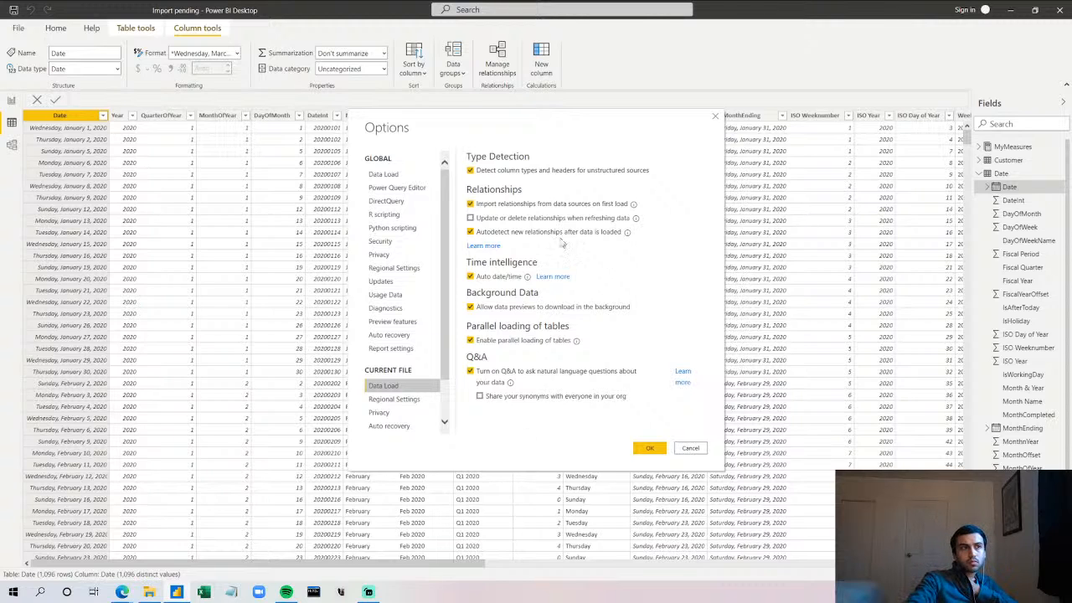
mouse_move(528, 282)
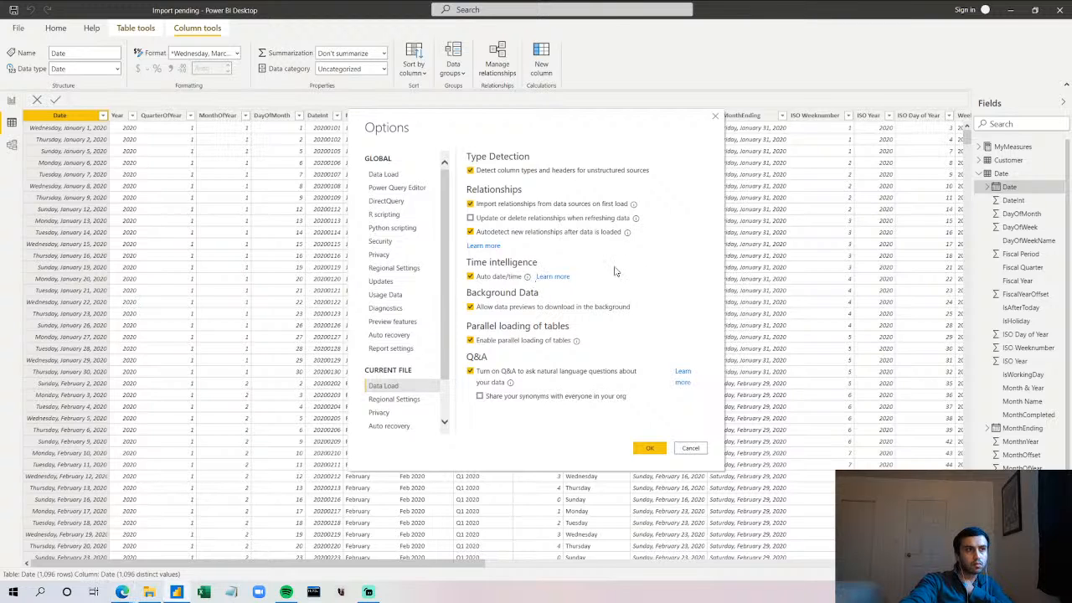
click(527, 277)
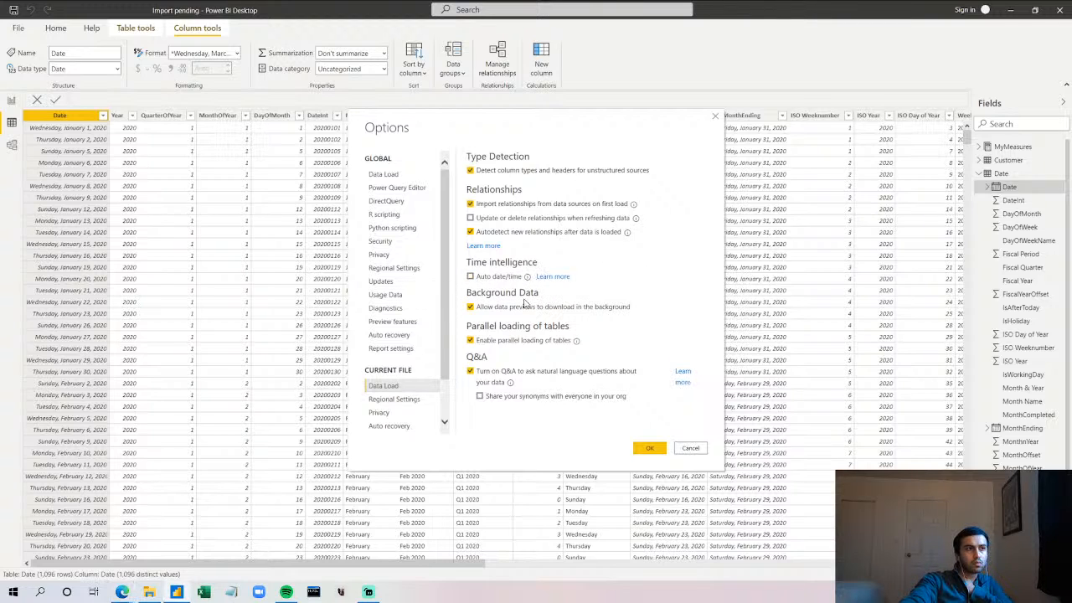
click(652, 450)
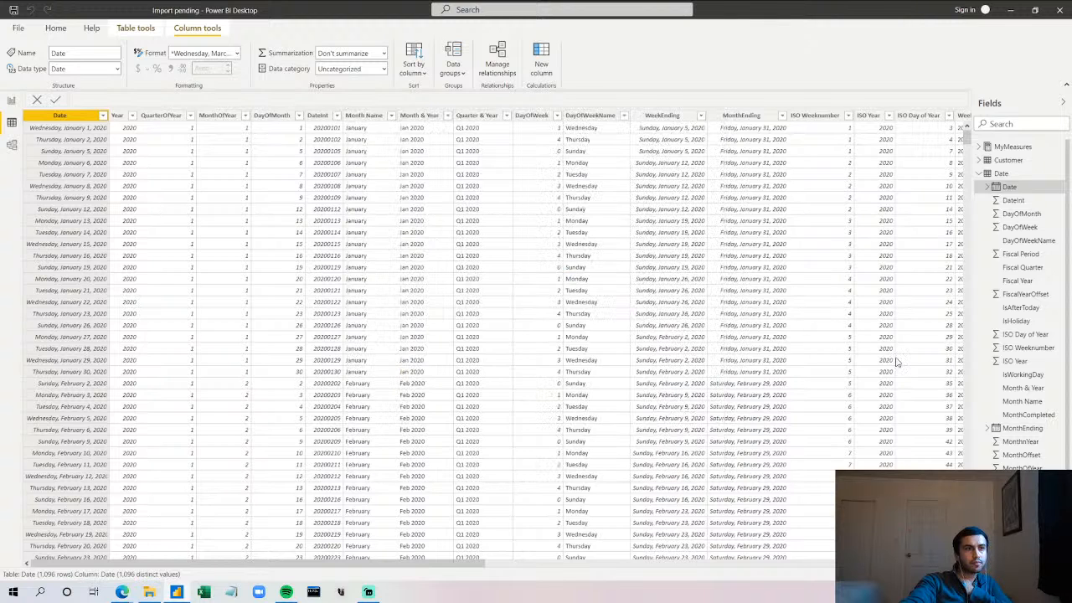
click(11, 101)
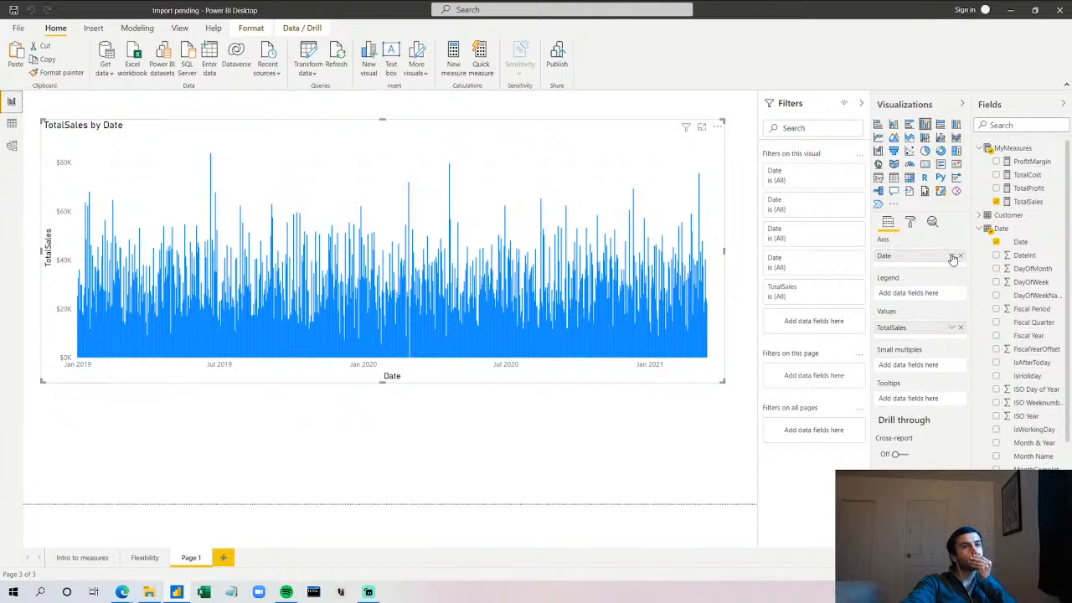
click(952, 255)
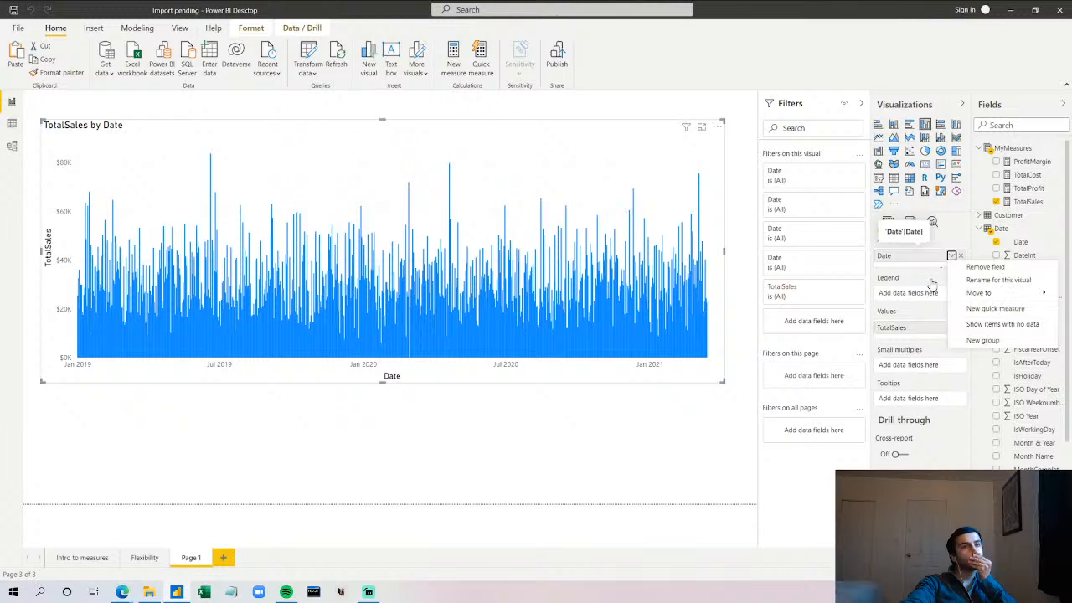
- Turn on Auto date/time in the current file's Data Load options and set the chart's Date axis to Date Hierarchy
click(18, 33)
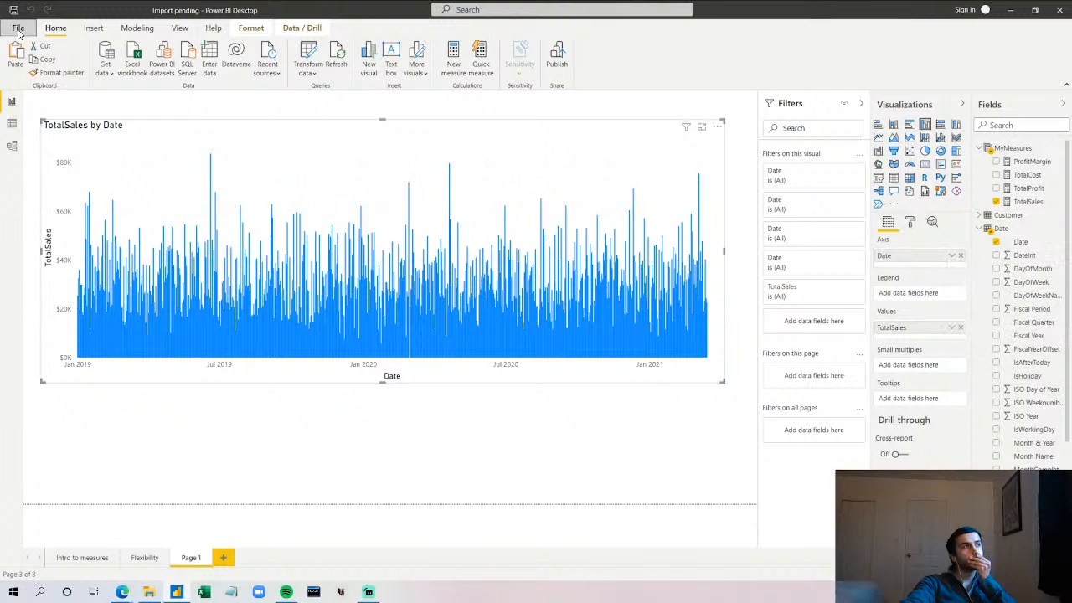
click(18, 31)
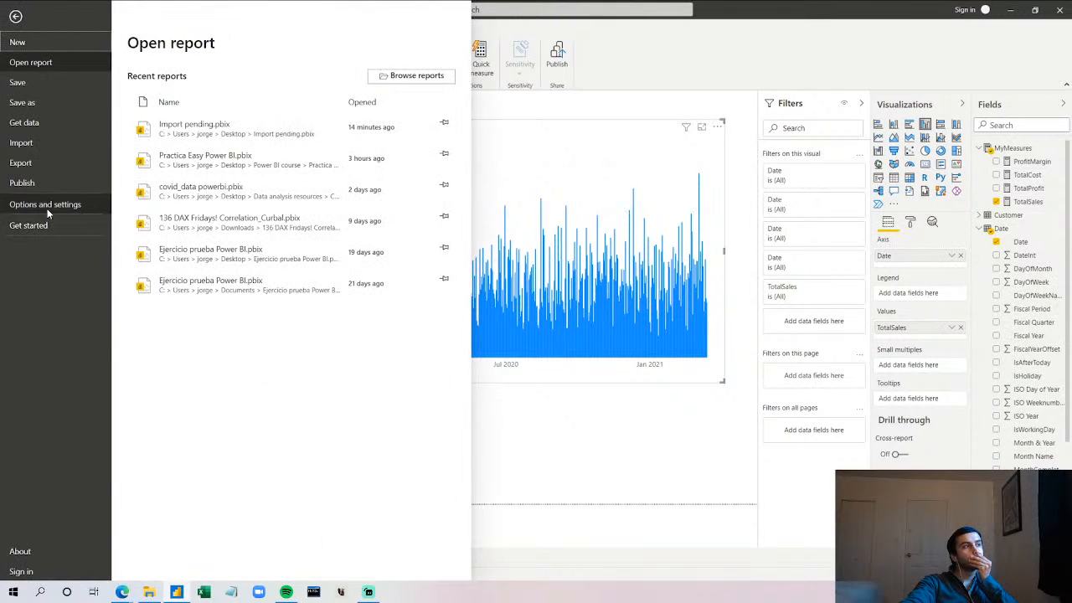
click(48, 211)
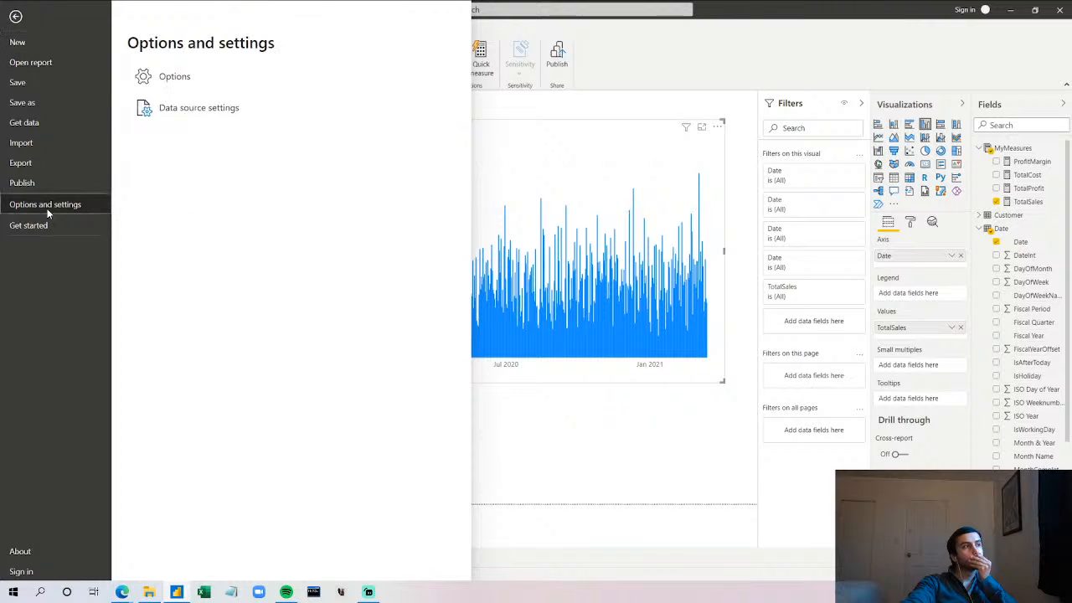
click(228, 68)
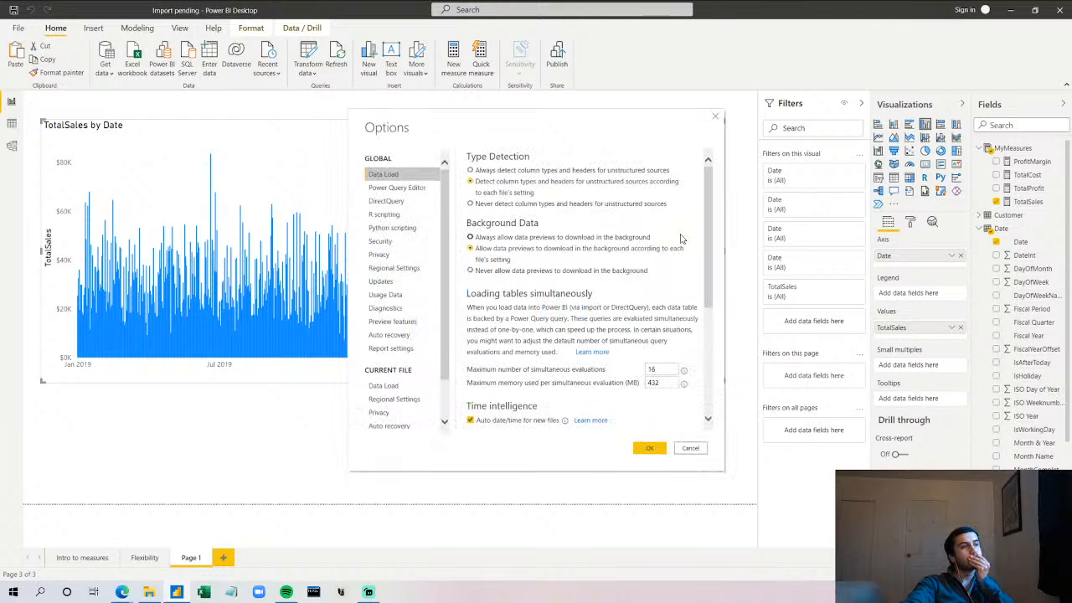
click(387, 386)
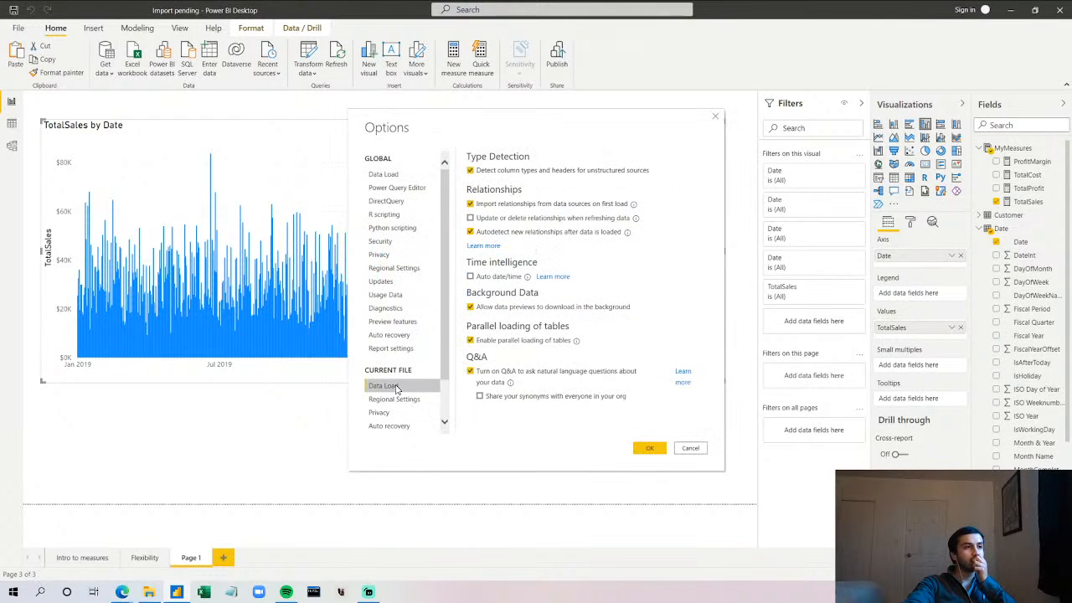
click(471, 276)
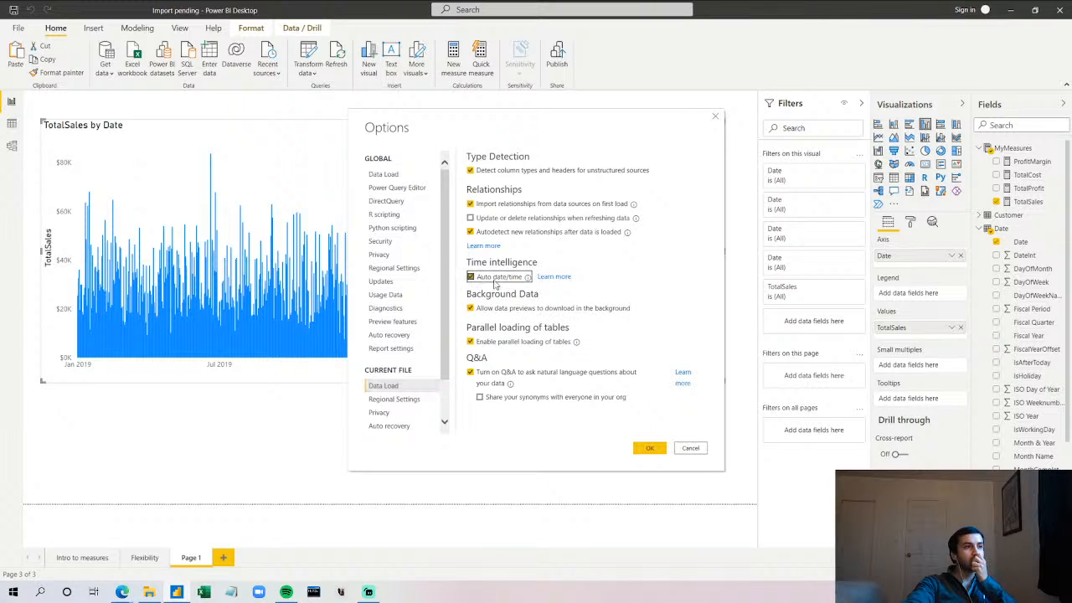
click(657, 451)
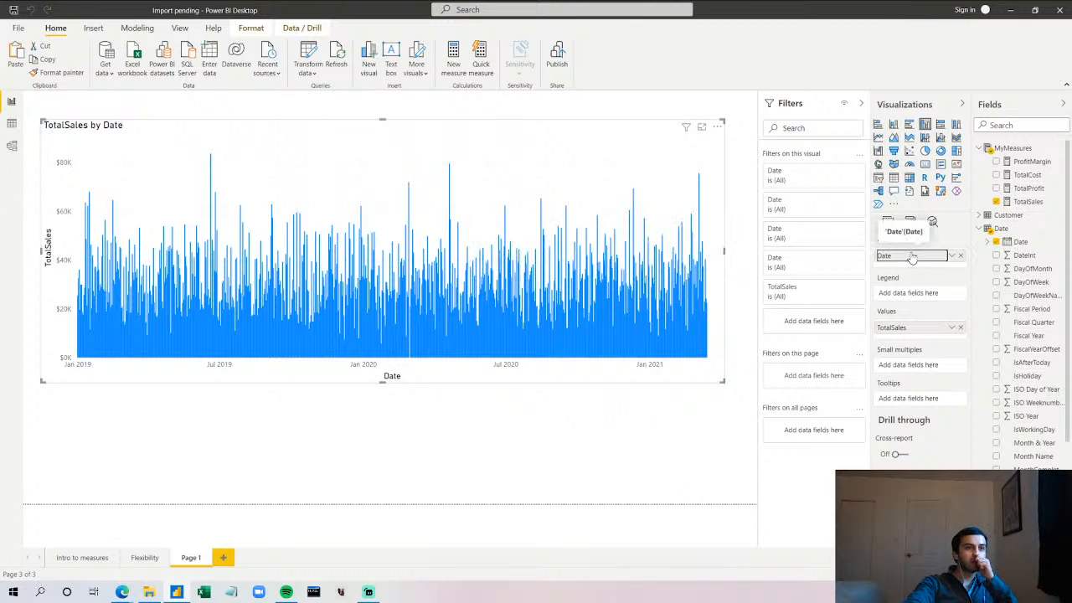
right_click(912, 256)
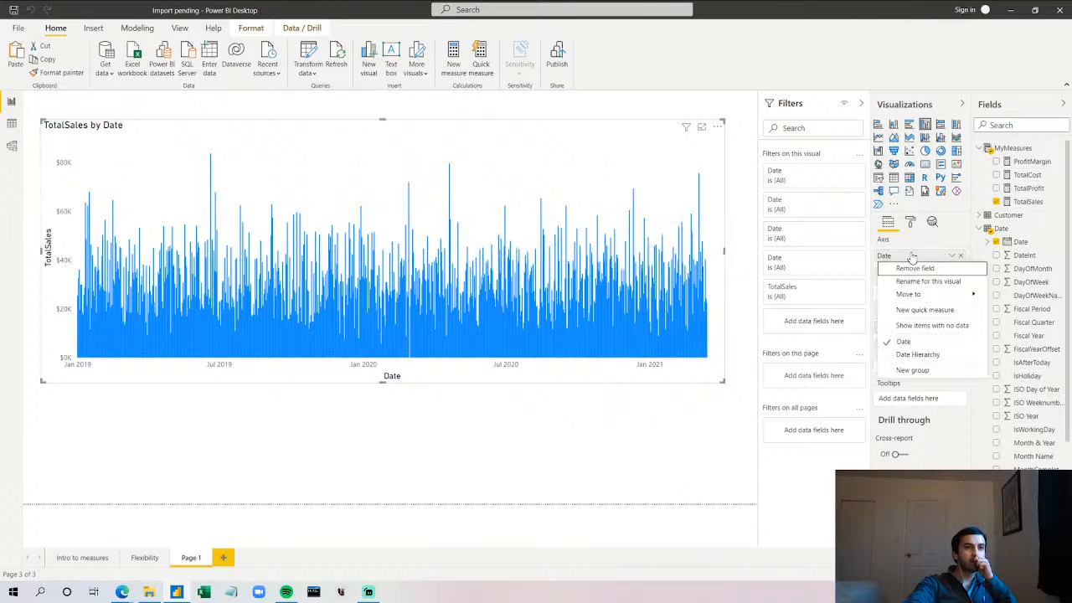
click(919, 356)
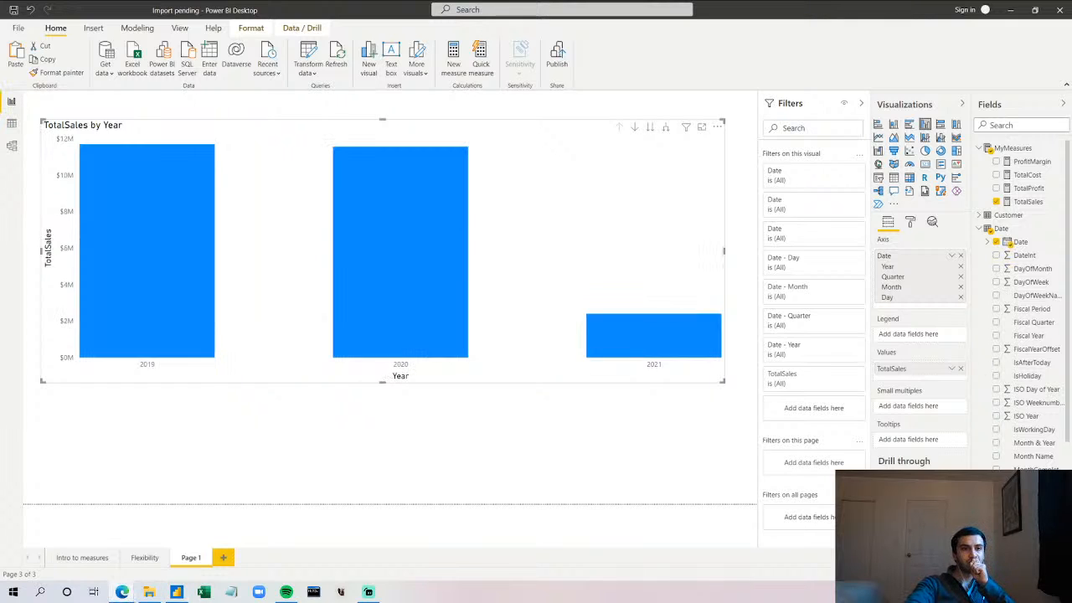
- Turn off Auto date/time in the current file's Data Load options
click(18, 30)
click(105, 207)
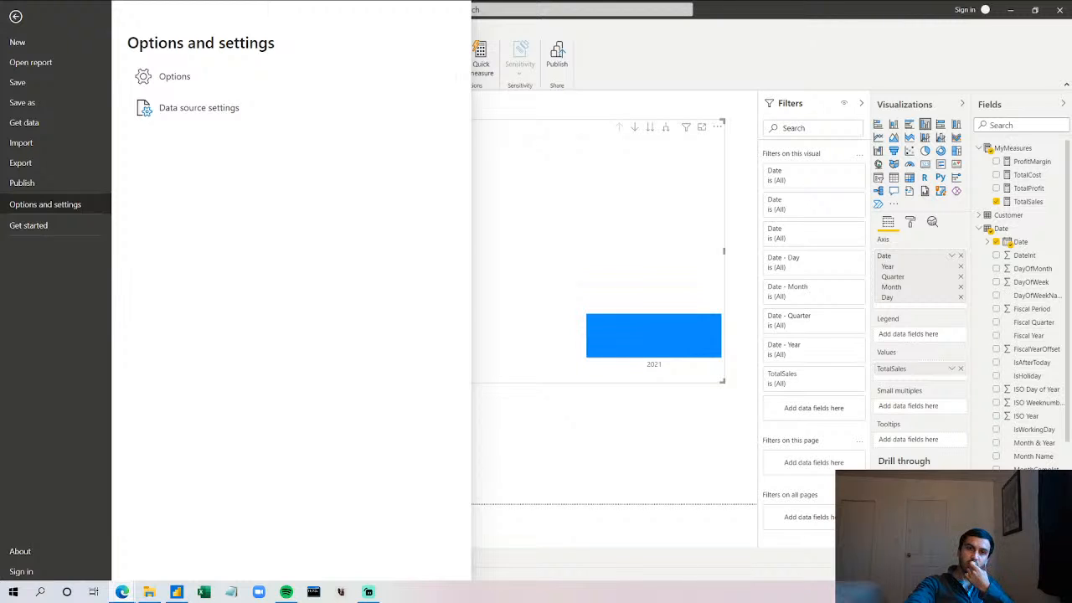
key(Escape)
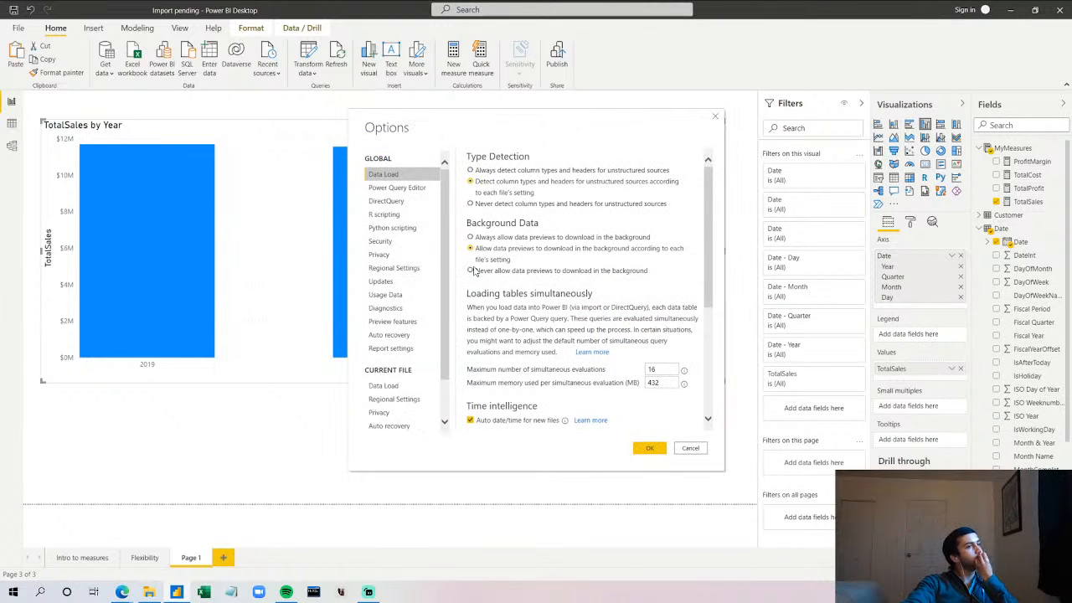
click(407, 388)
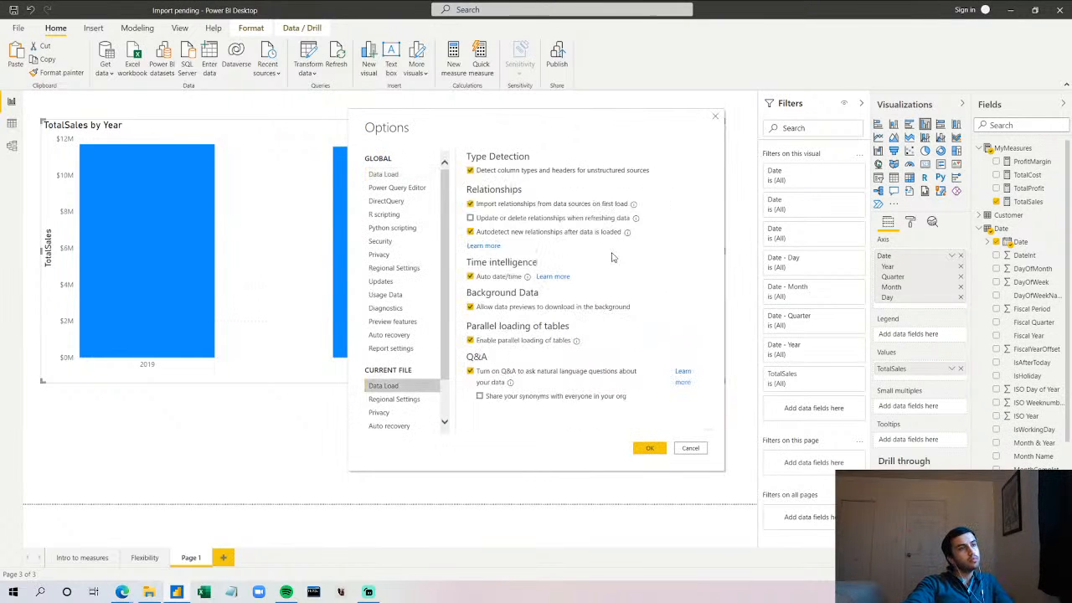
click(470, 277)
click(650, 449)
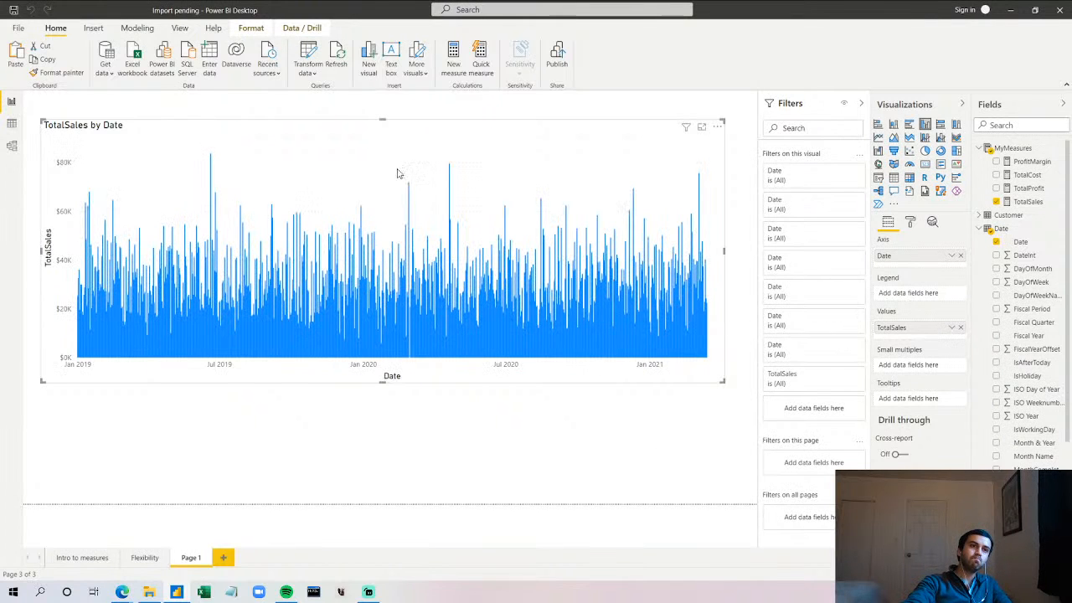
- Re-enable Auto date/time for the current file in the Data Load options
click(18, 28)
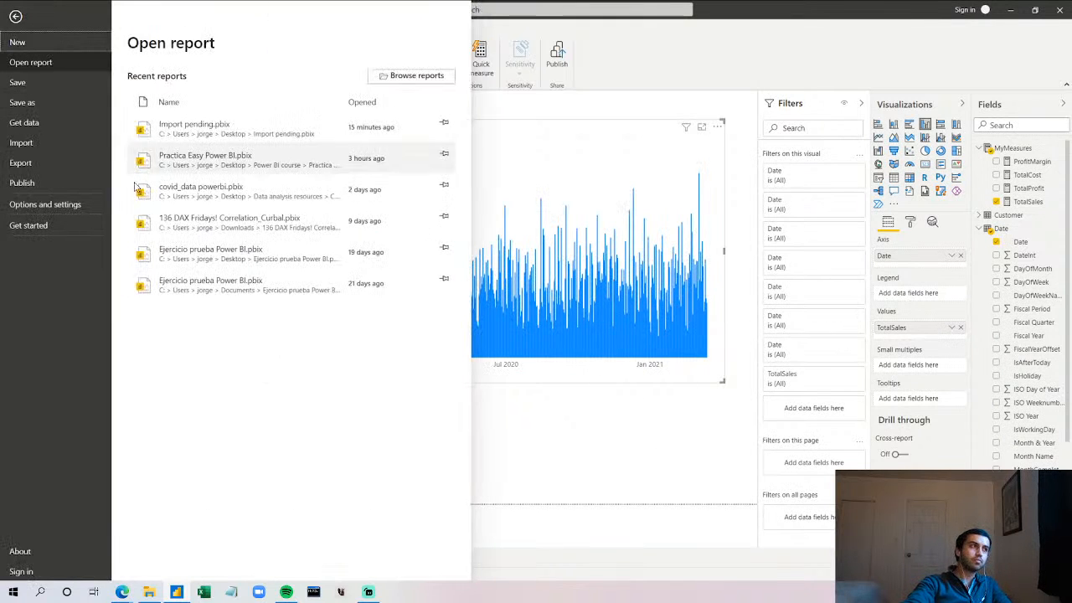
click(55, 206)
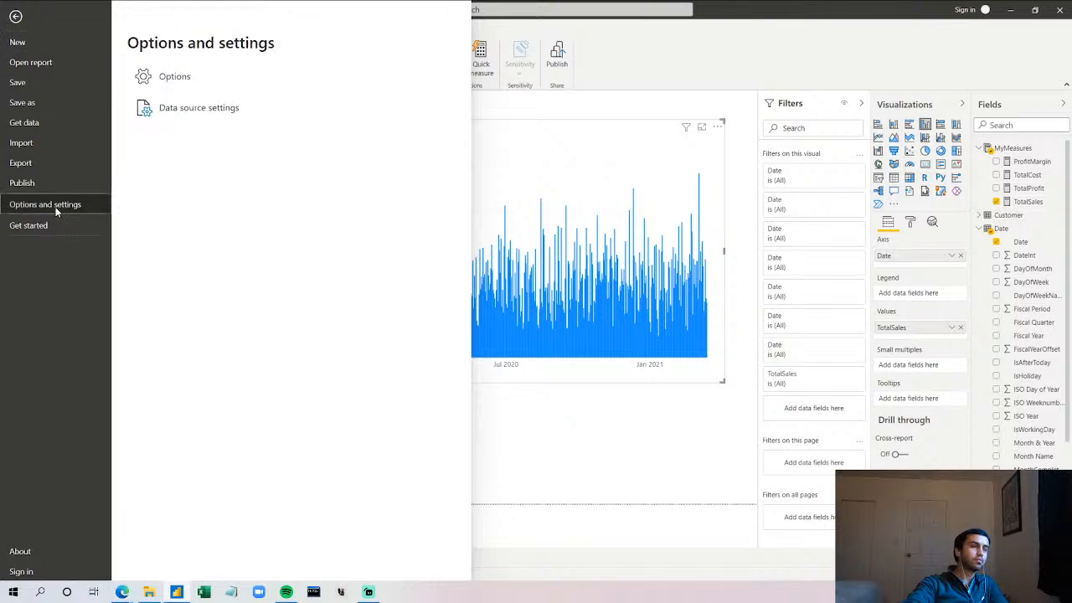
click(176, 76)
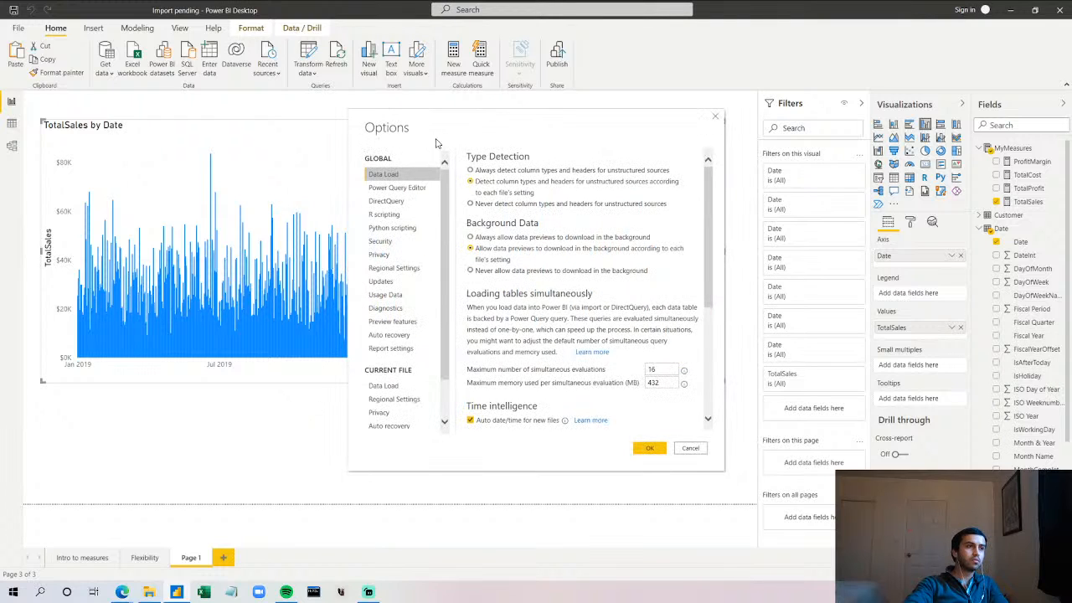
click(409, 387)
click(470, 276)
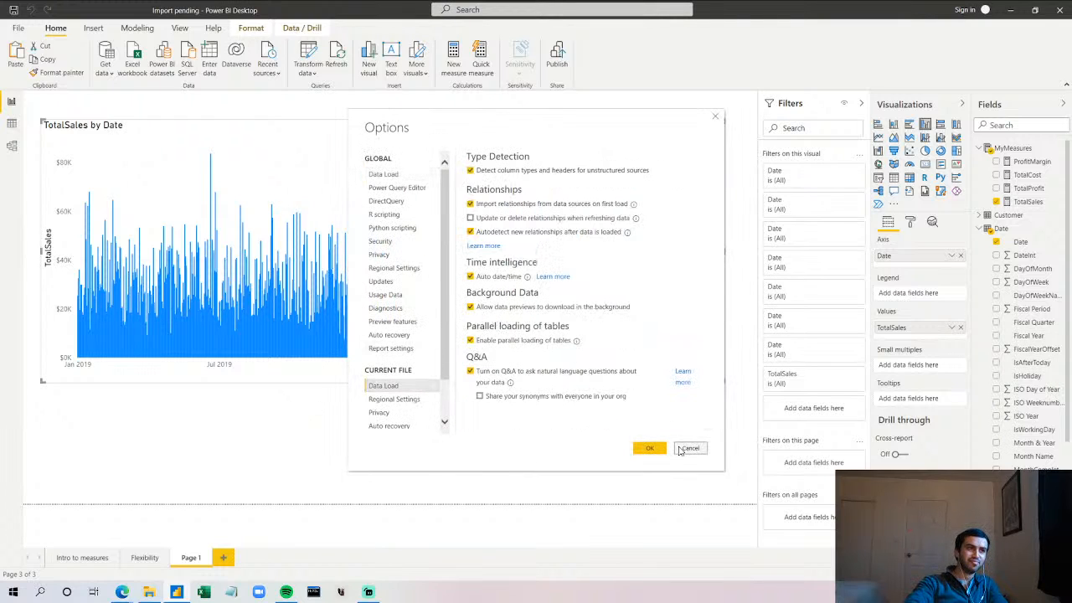
click(642, 449)
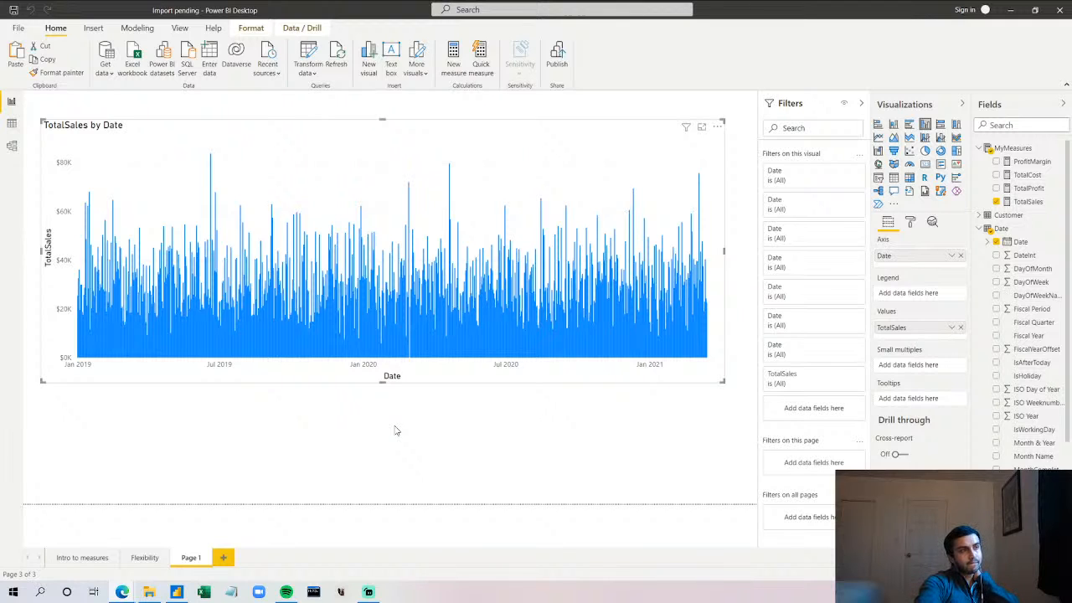
- Switch the TotalSales chart's Date axis from the plain date to Date Hierarchy
click(396, 431)
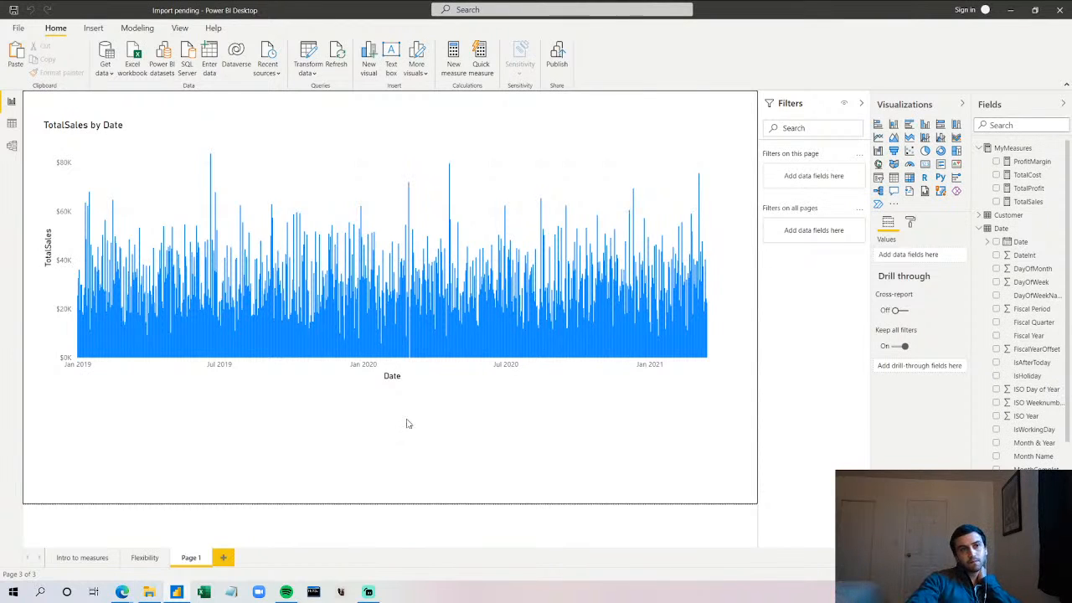
click(616, 186)
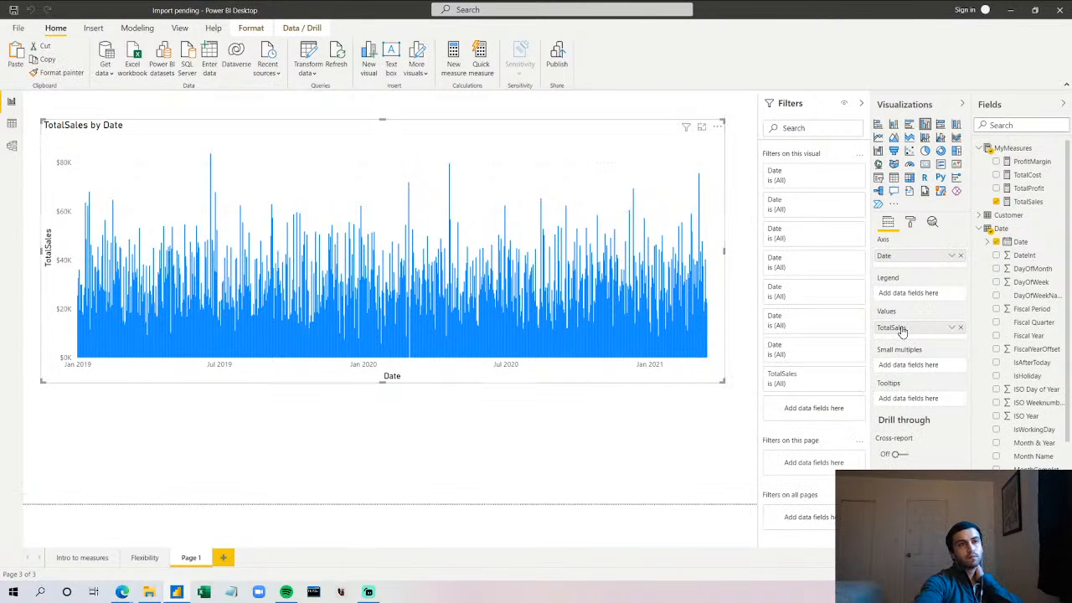
right_click(911, 256)
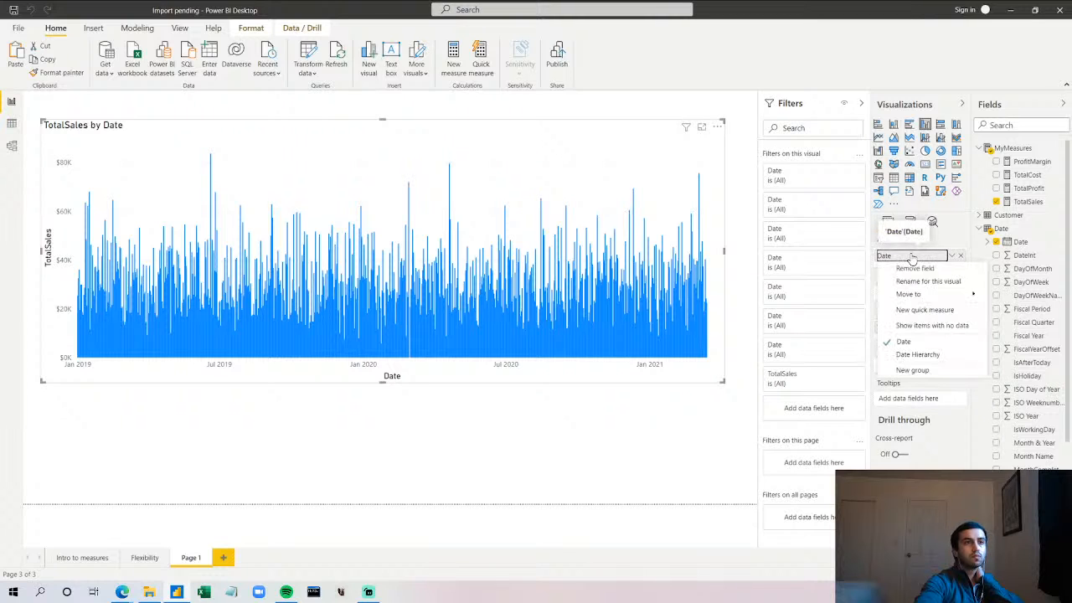
click(919, 354)
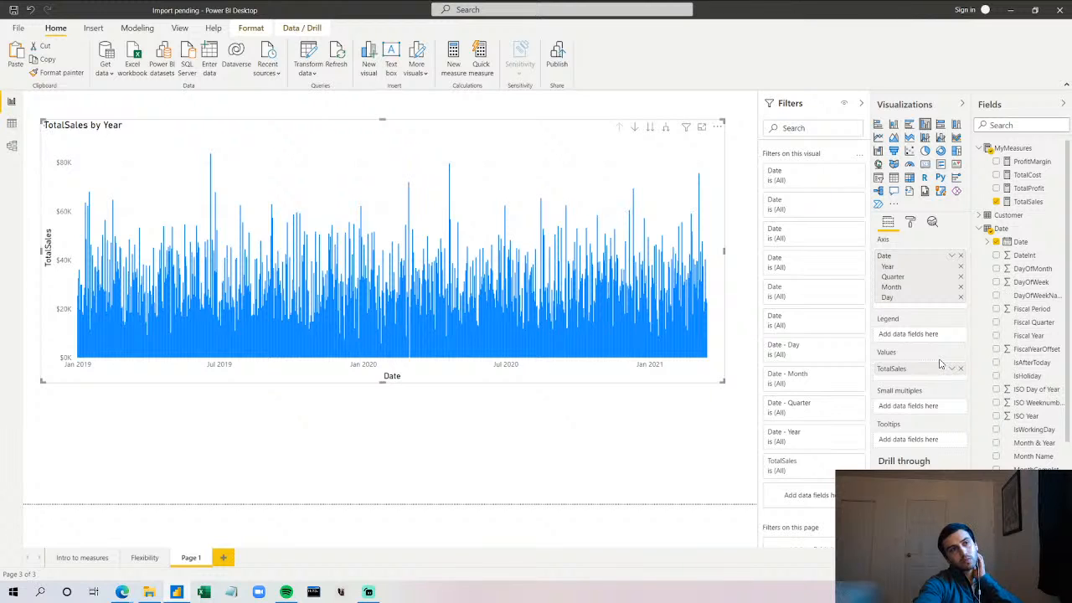
click(703, 427)
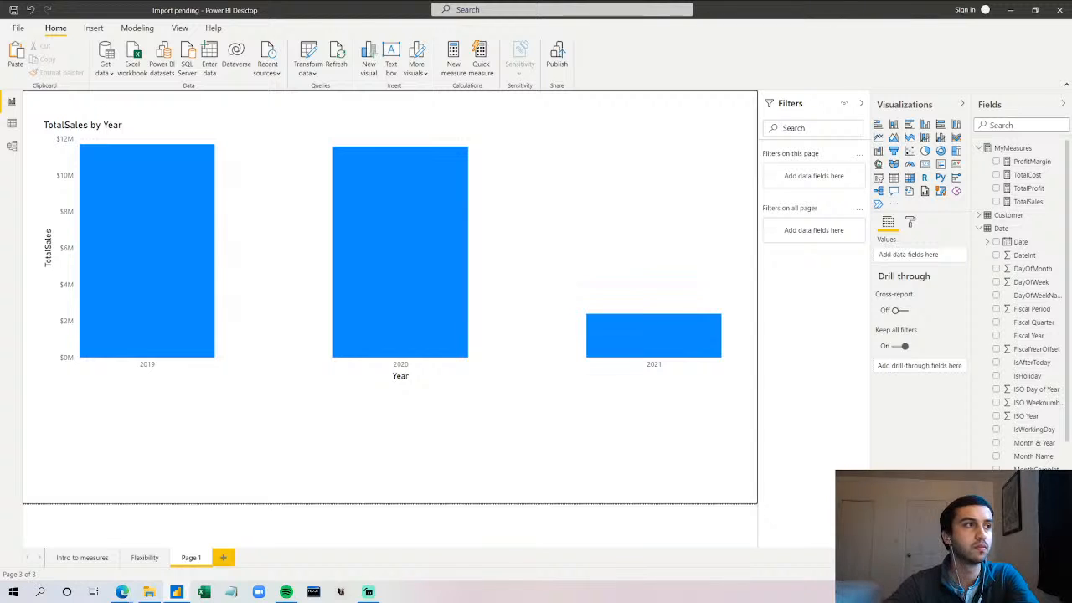
click(553, 253)
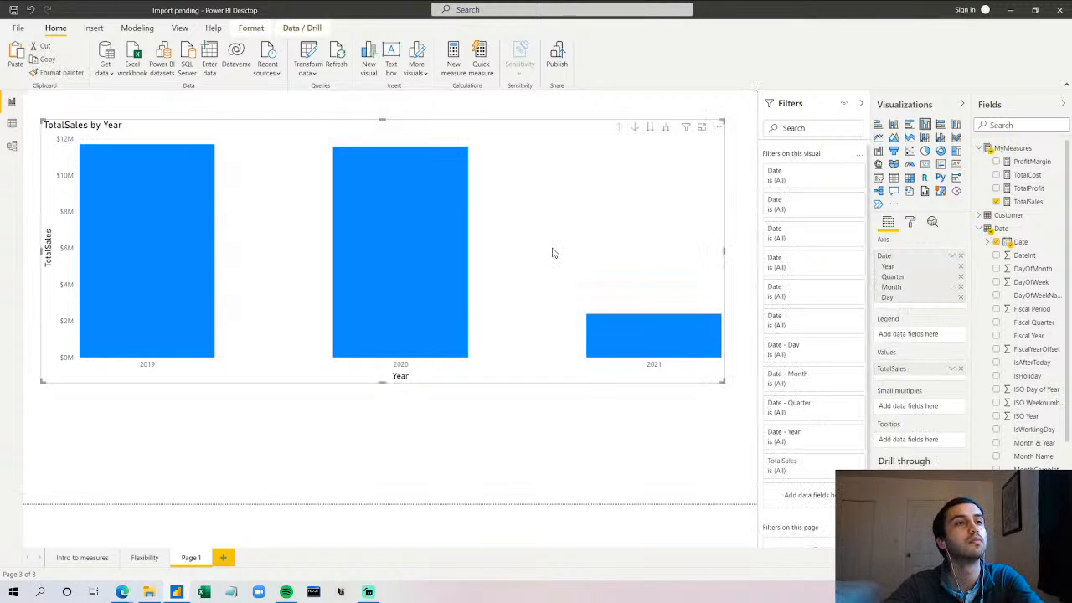
- Collapse the Date table's field list and rename the current report page as Date drilldown
click(981, 229)
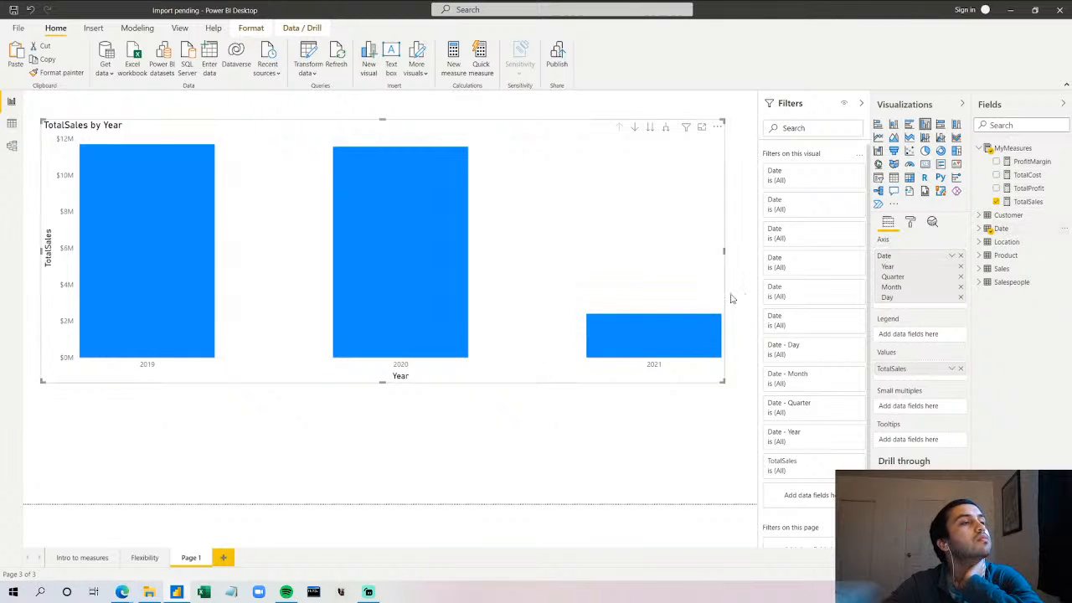
mouse_move(683, 335)
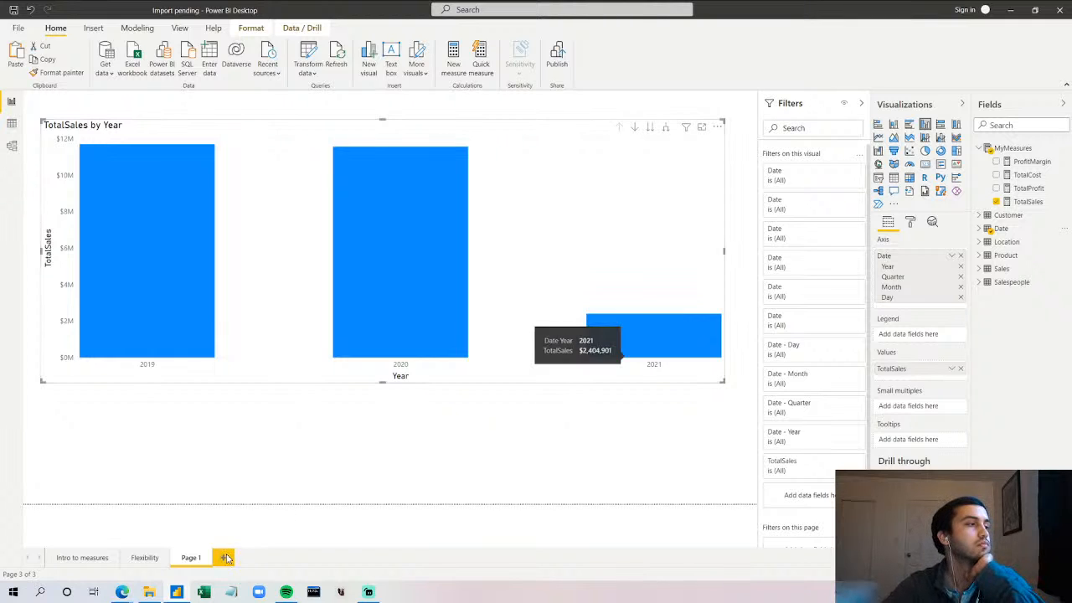
double_click(191, 559)
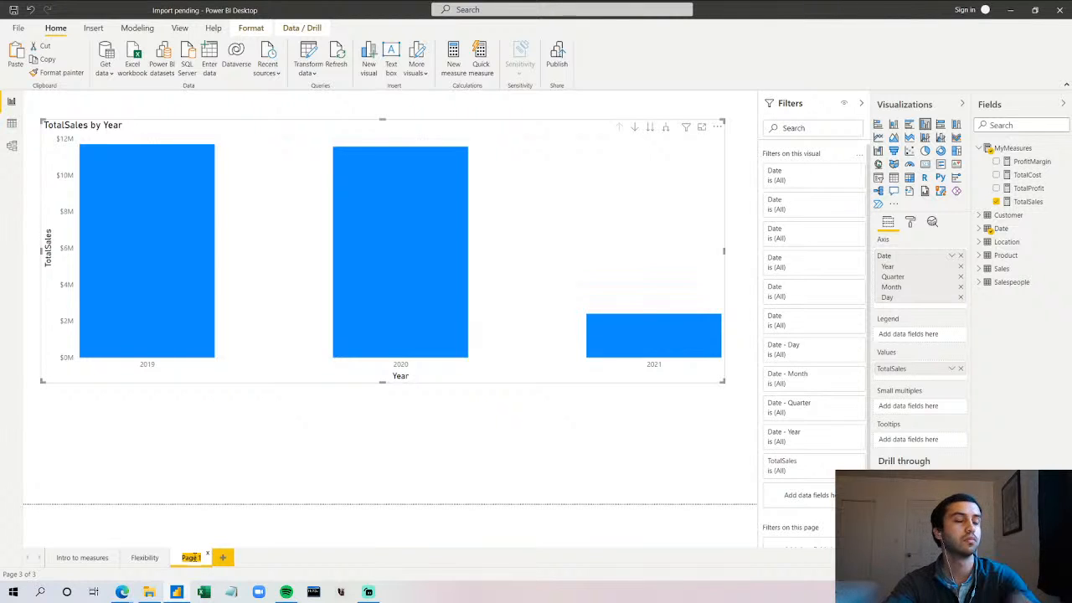
text(Date)
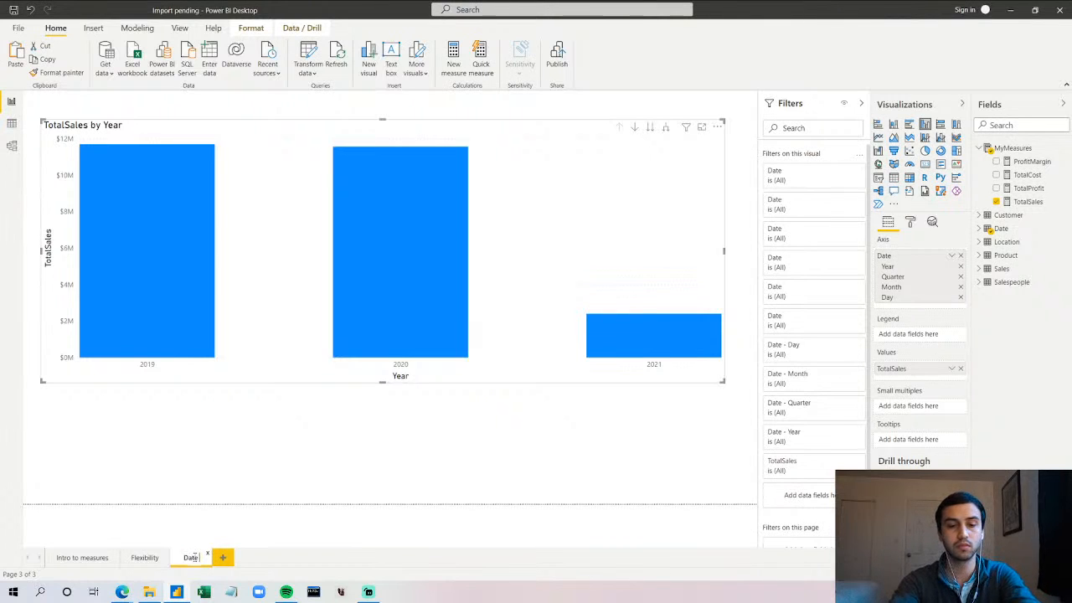
text( Drilldown)
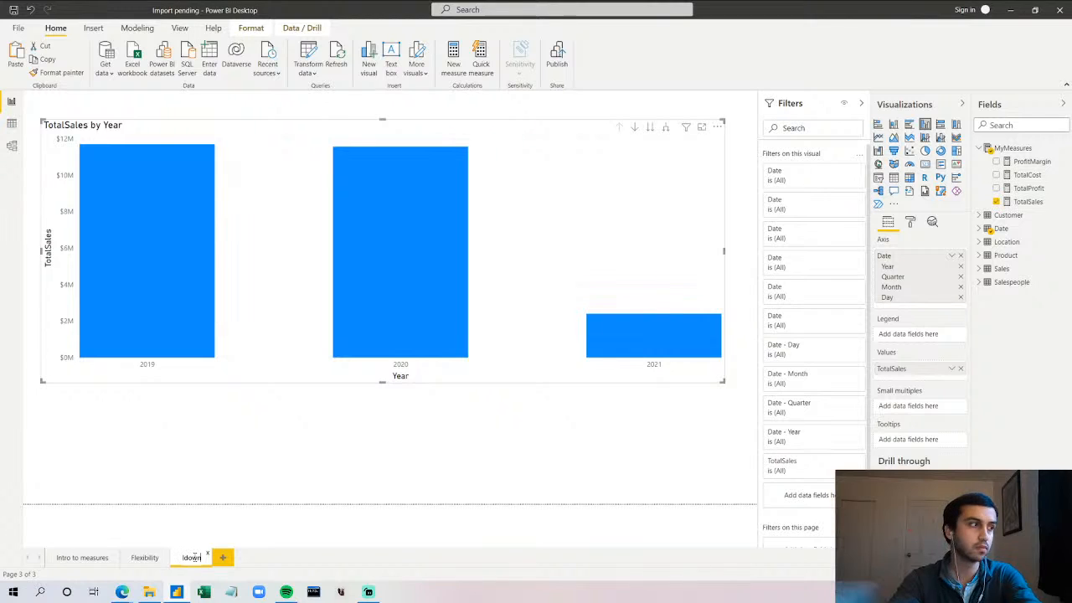
key(Return)
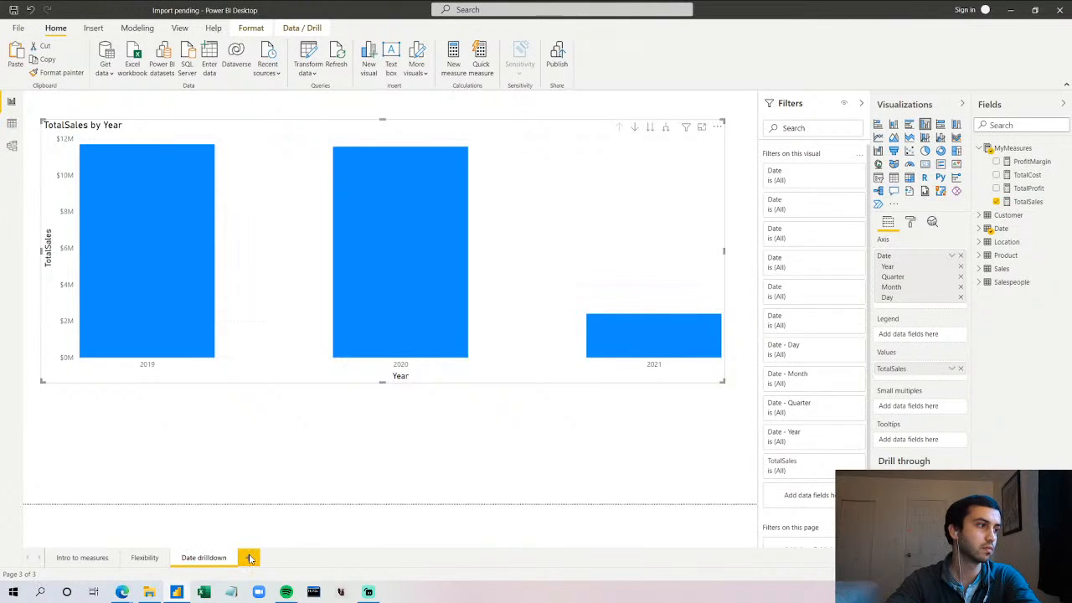
- Add a new report page with a table visual of the Date hierarchy and stretch the table down to the page's lower edge
click(250, 559)
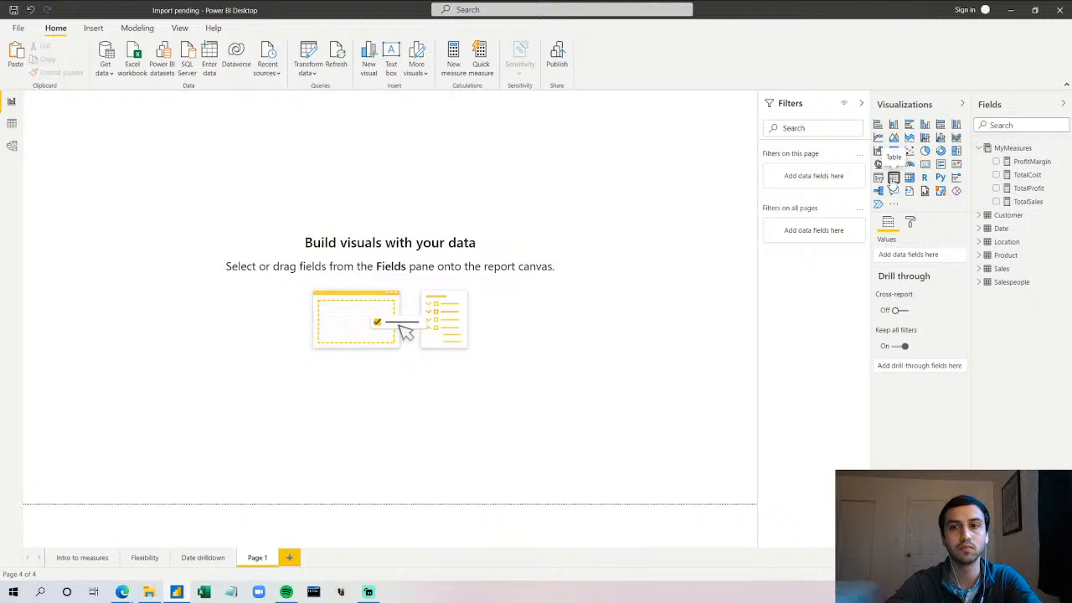
click(894, 179)
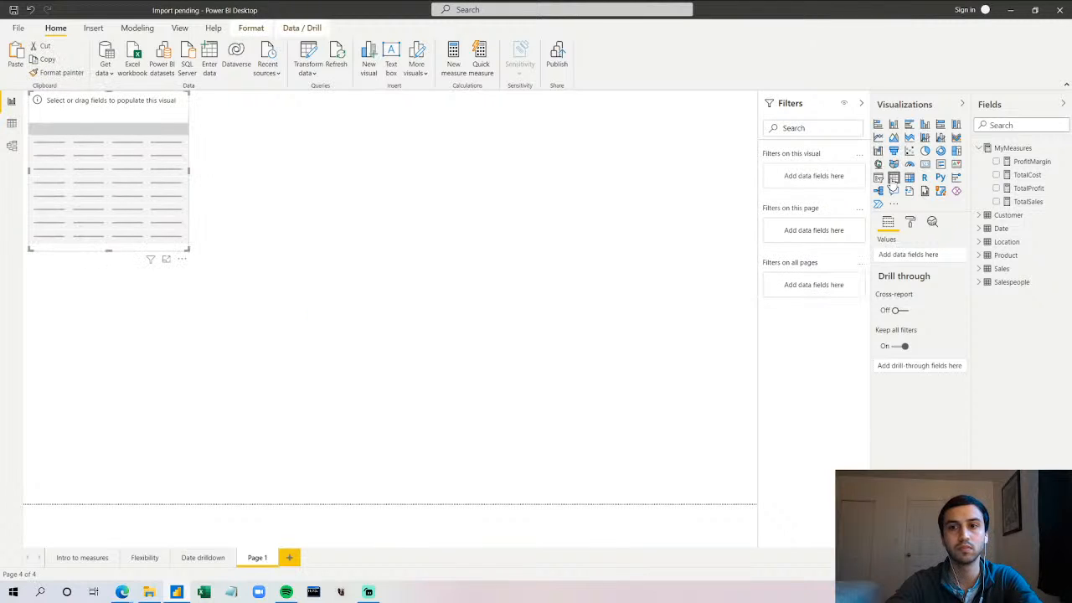
click(979, 229)
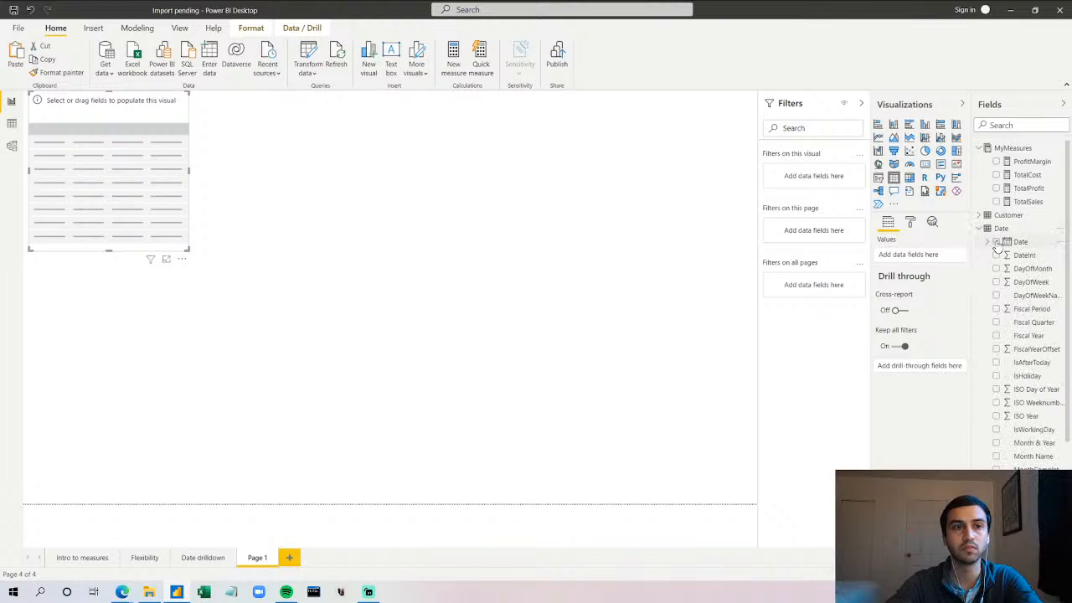
click(996, 243)
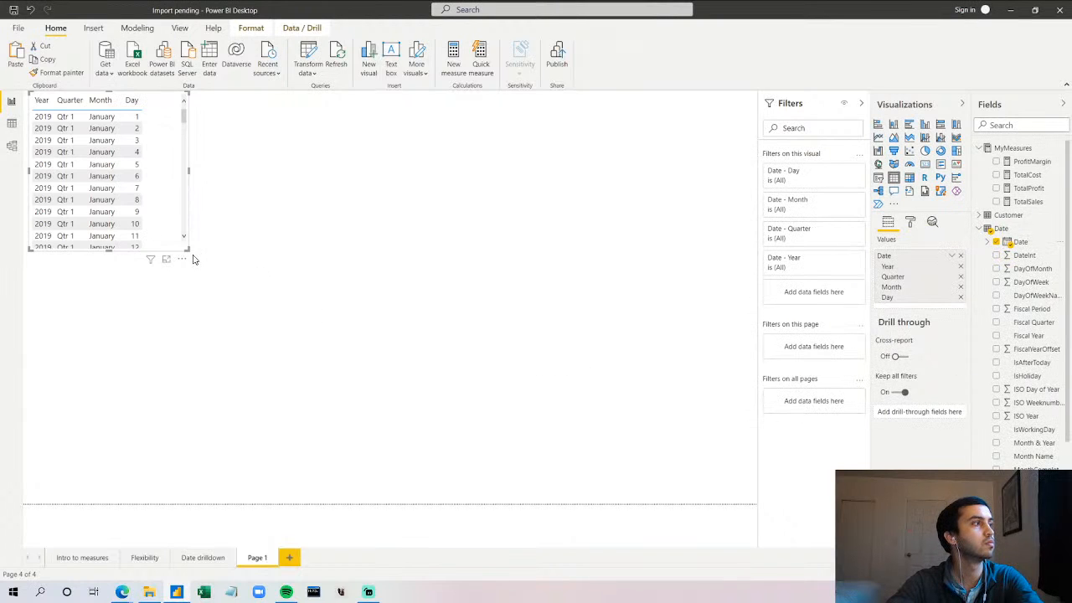
drag(187, 250, 227, 502)
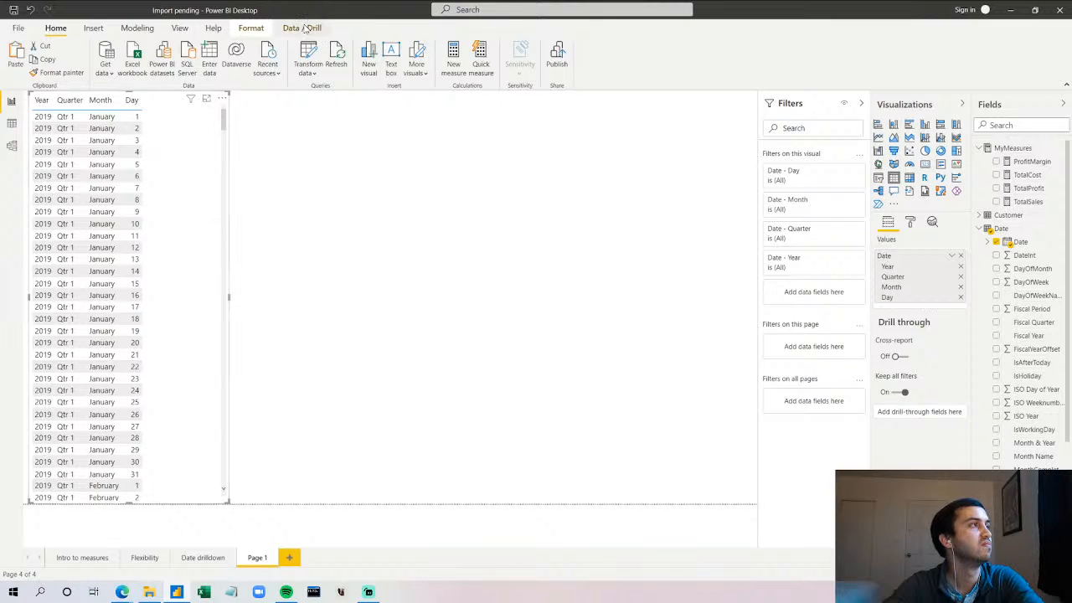
- Review the TotalSales chart on the Date drilldown page and select the date hierarchy table on Page 1
click(201, 559)
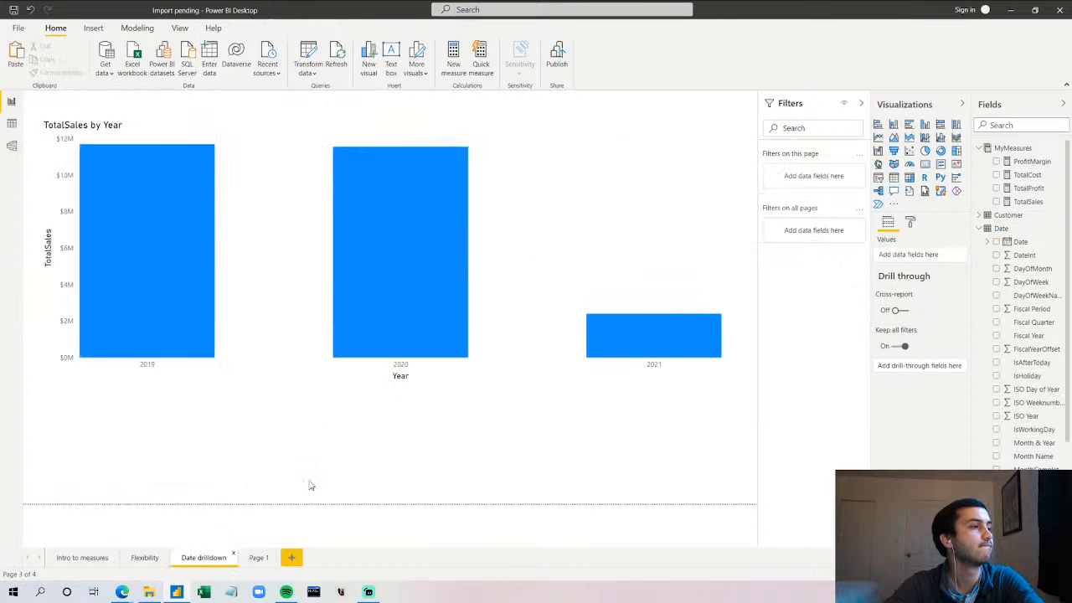
click(258, 558)
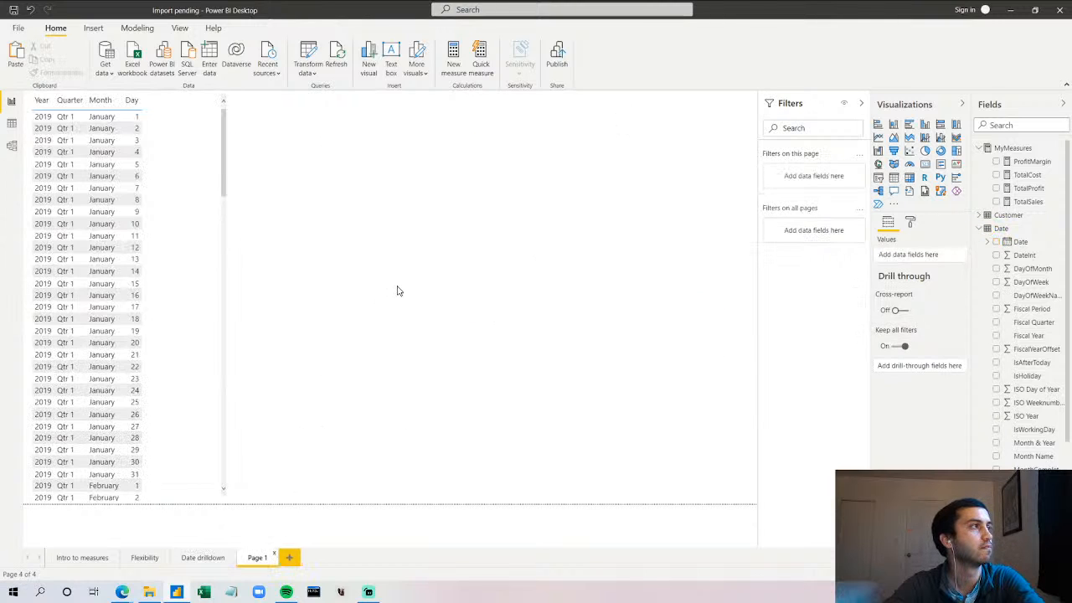
click(181, 247)
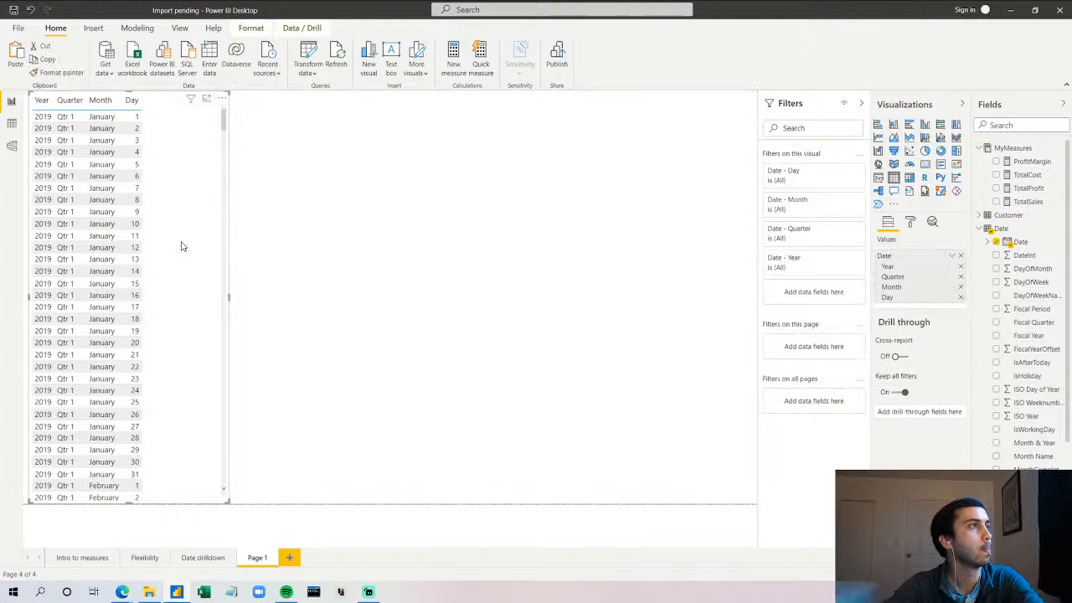
click(310, 30)
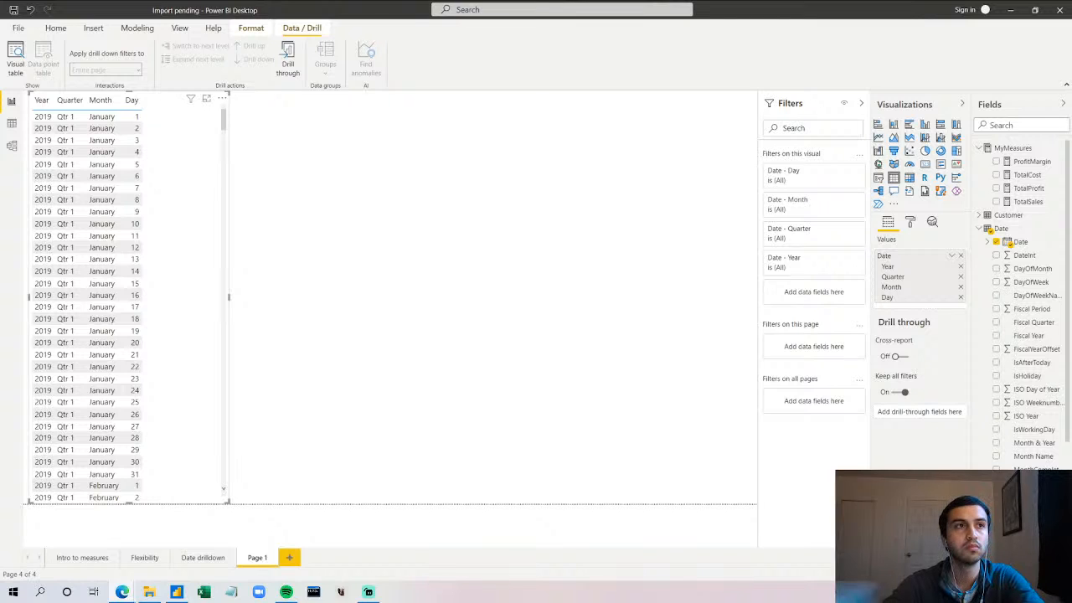
- Try the table without Year and then without Quarter, restoring each level from the expanded Date Hierarchy
click(961, 266)
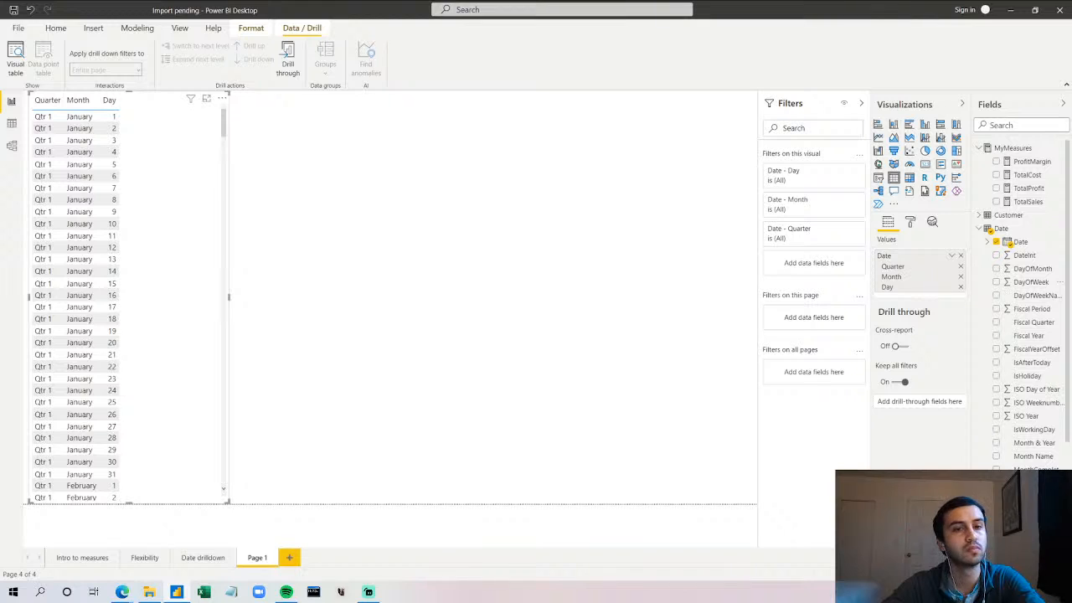
click(989, 243)
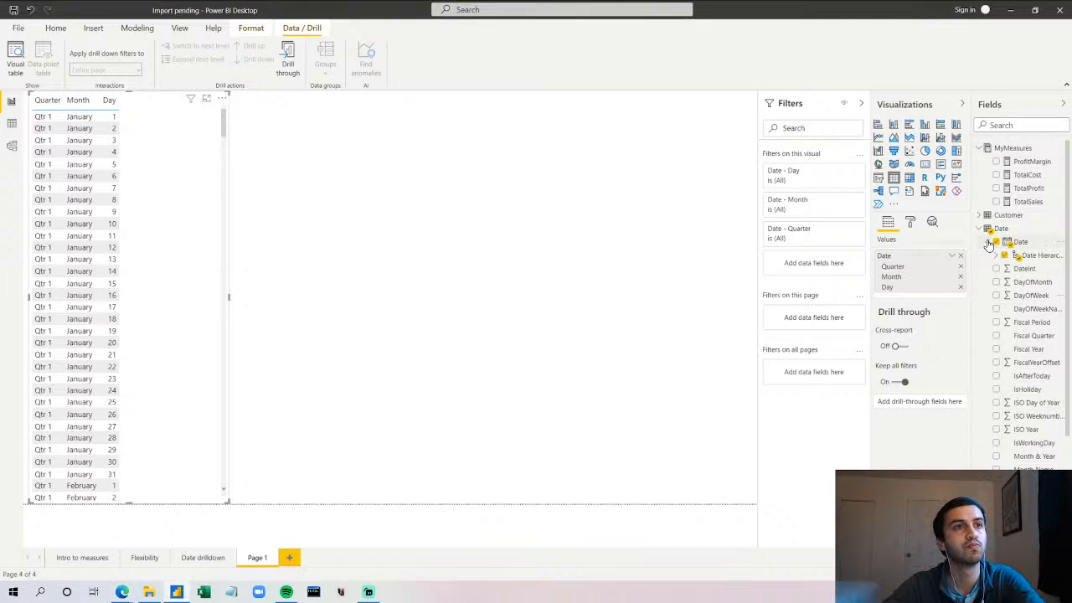
click(996, 256)
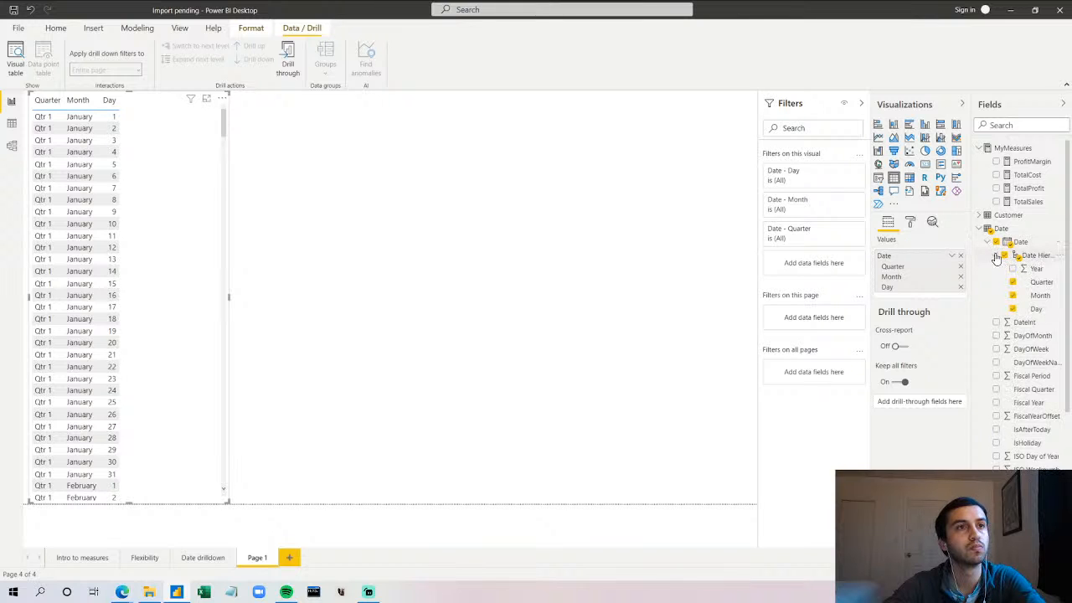
click(1013, 269)
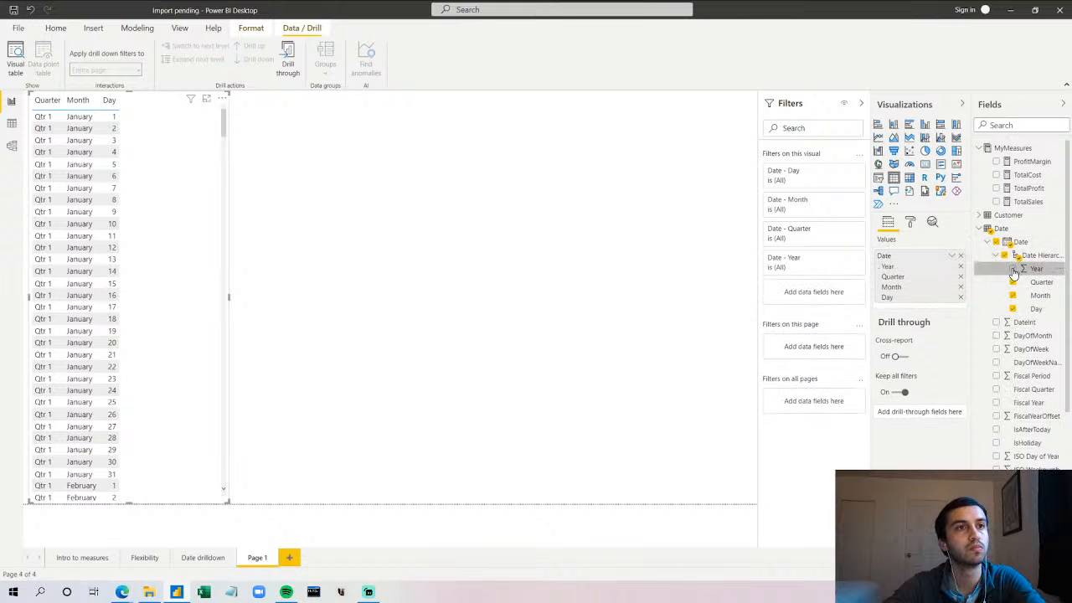
click(1015, 285)
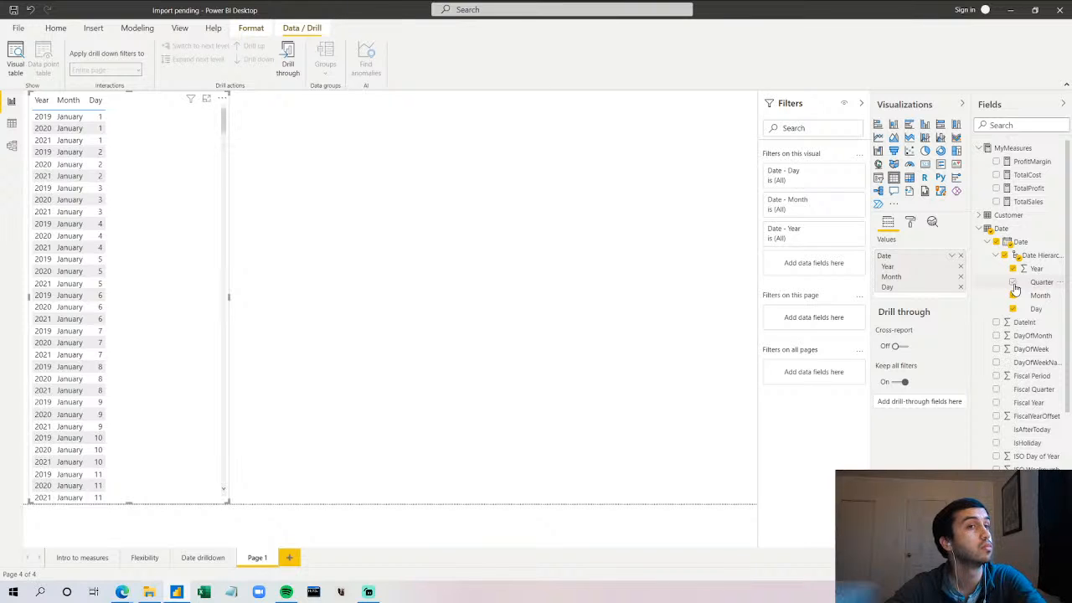
click(1014, 283)
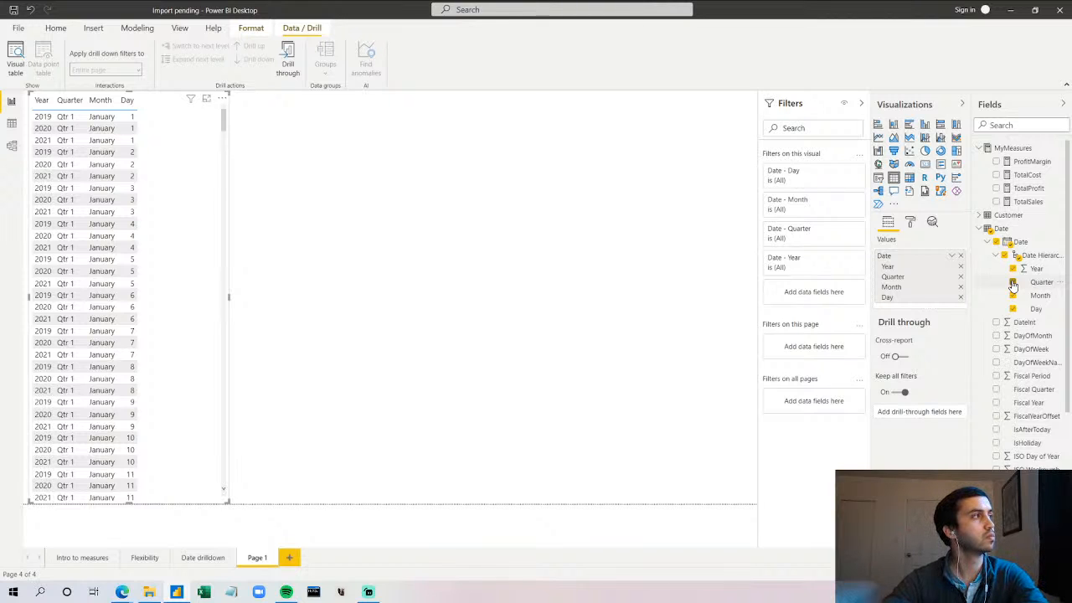
- Remove Quarter and Day from the table and add the TotalSales measure beside Year and Month
click(1013, 283)
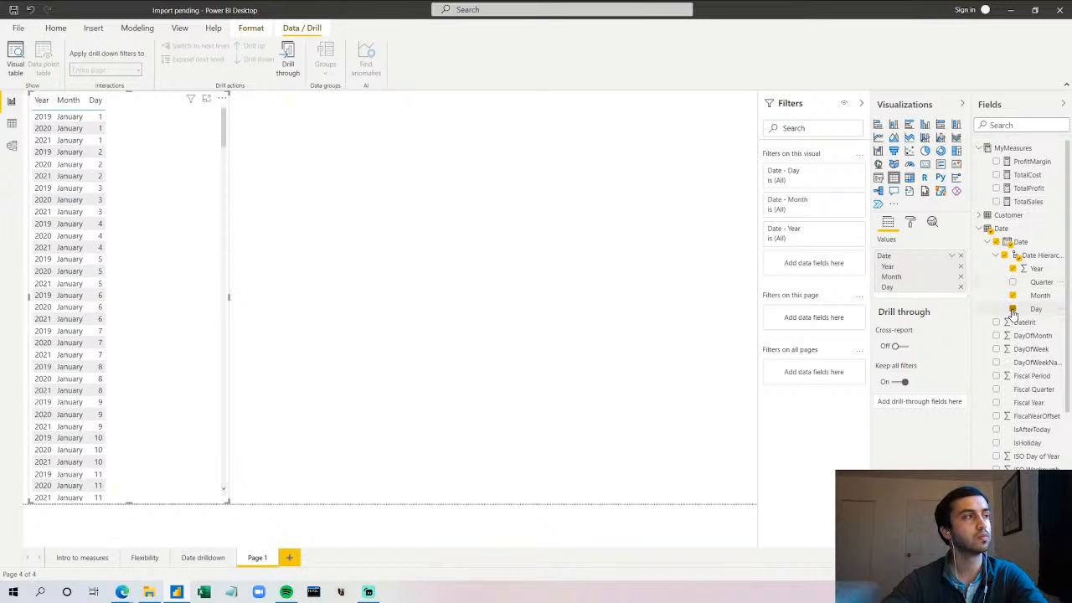
click(1013, 310)
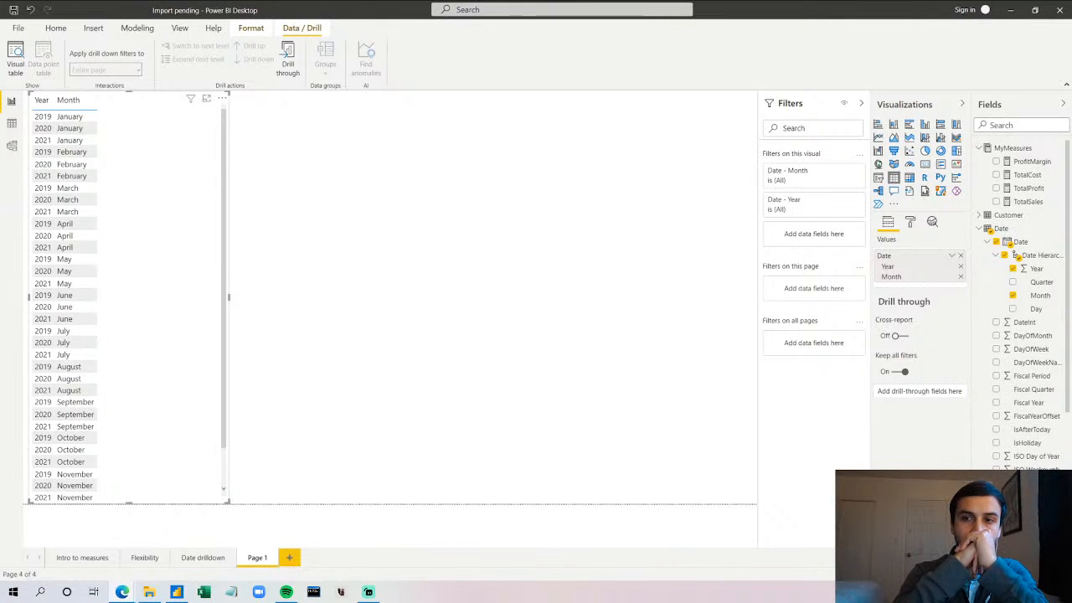
click(996, 202)
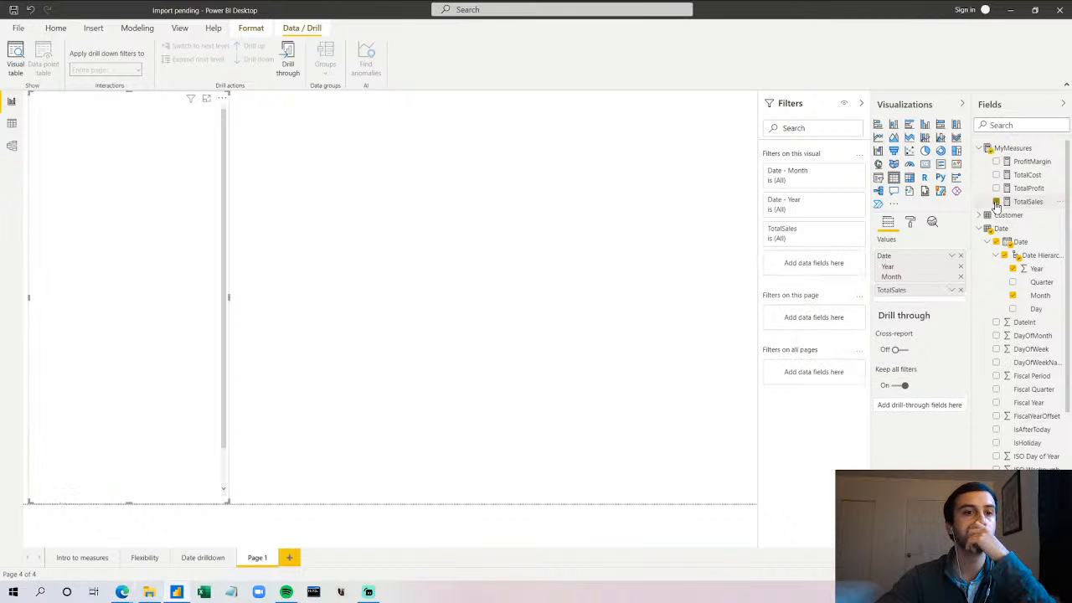
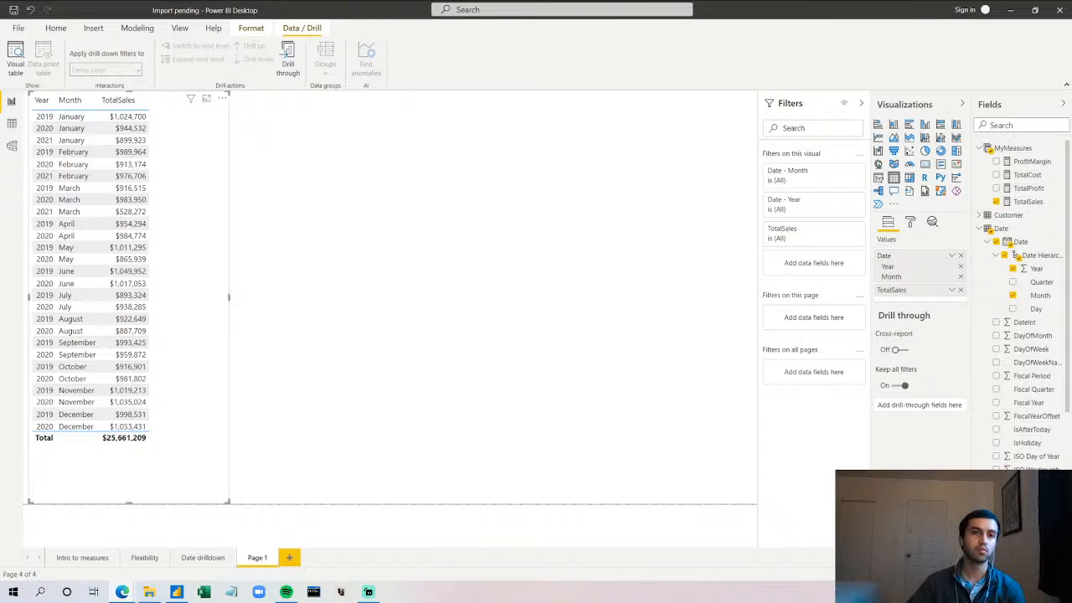
- Create a new measure in the MyMeasures table named TotalSalesLY and start its formula with CALCULATE
click(717, 258)
right_click(1006, 157)
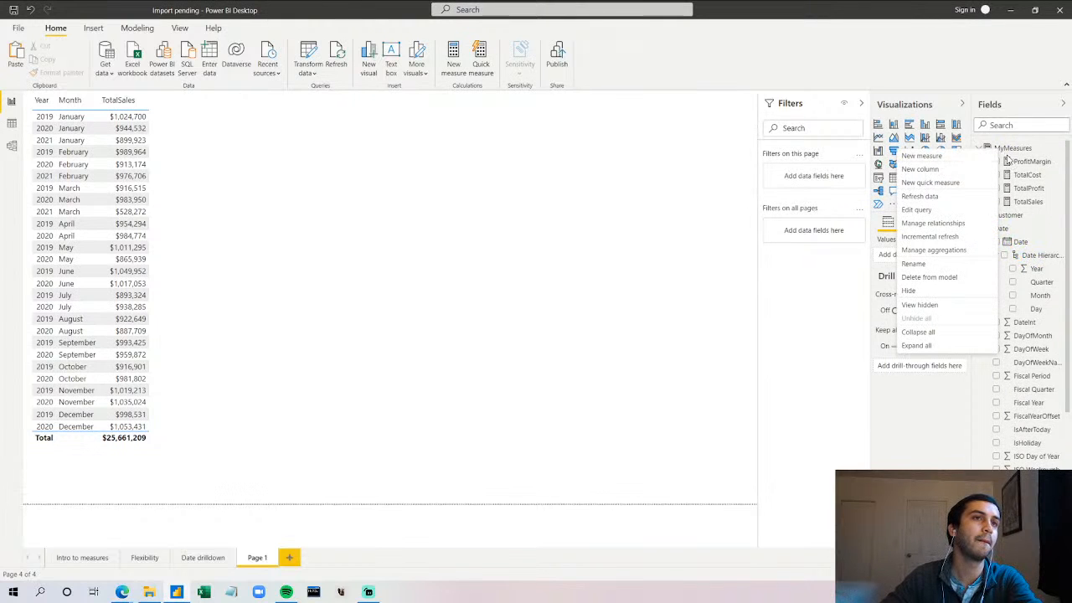
key(Escape)
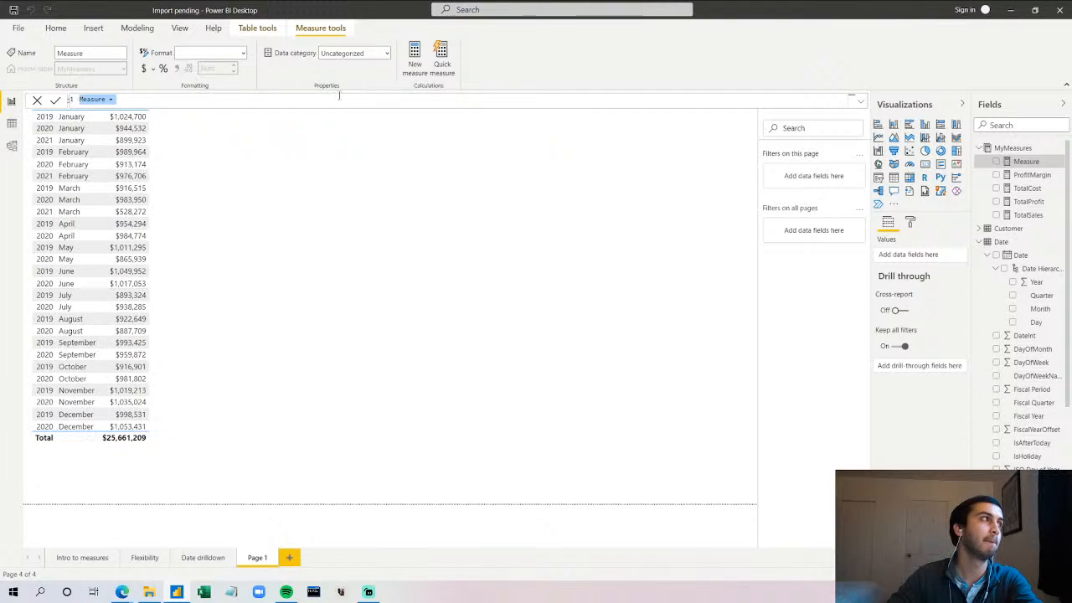
key(BackSpace)
text(TotalSales)
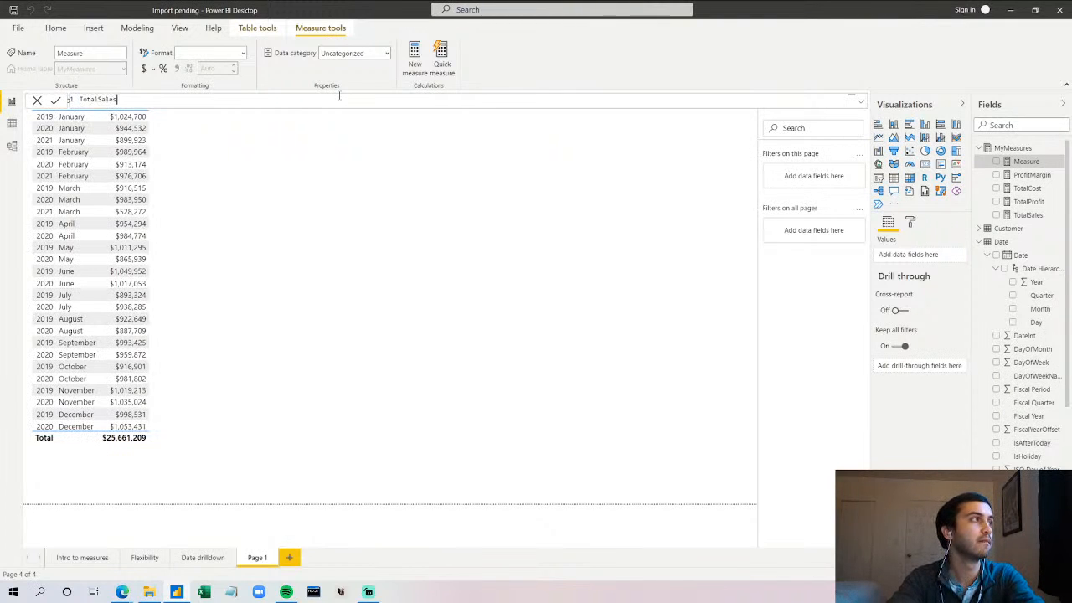
text(LY)
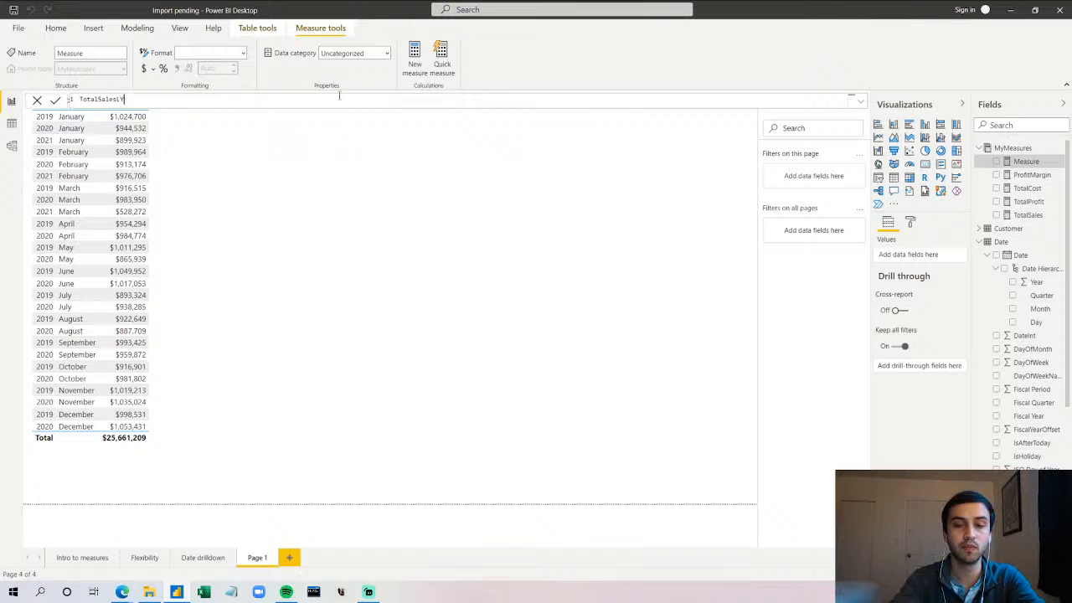
text( = CALCULATE()
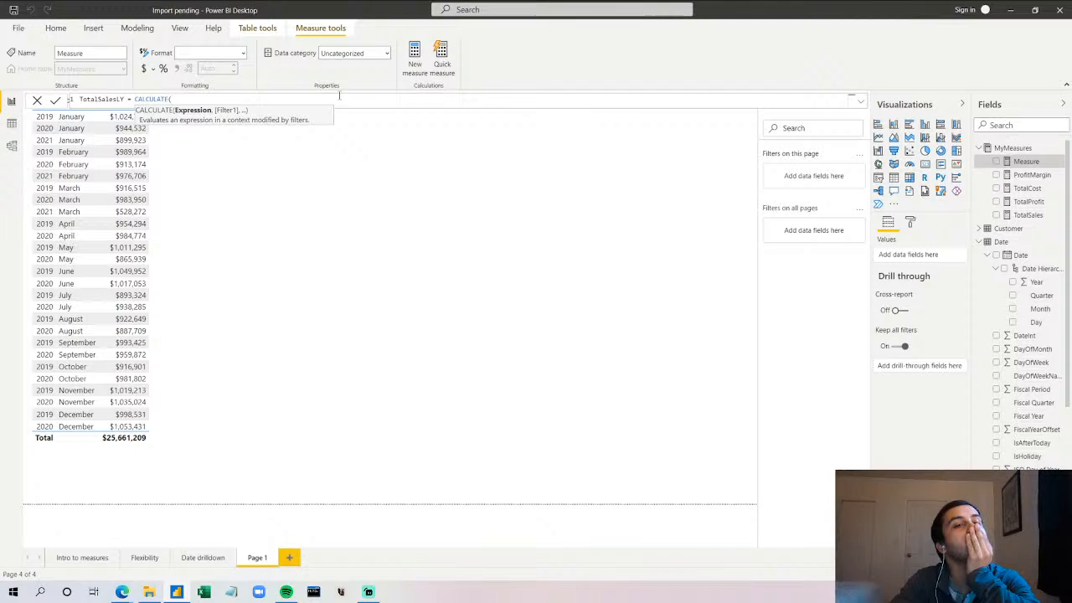
click(122, 591)
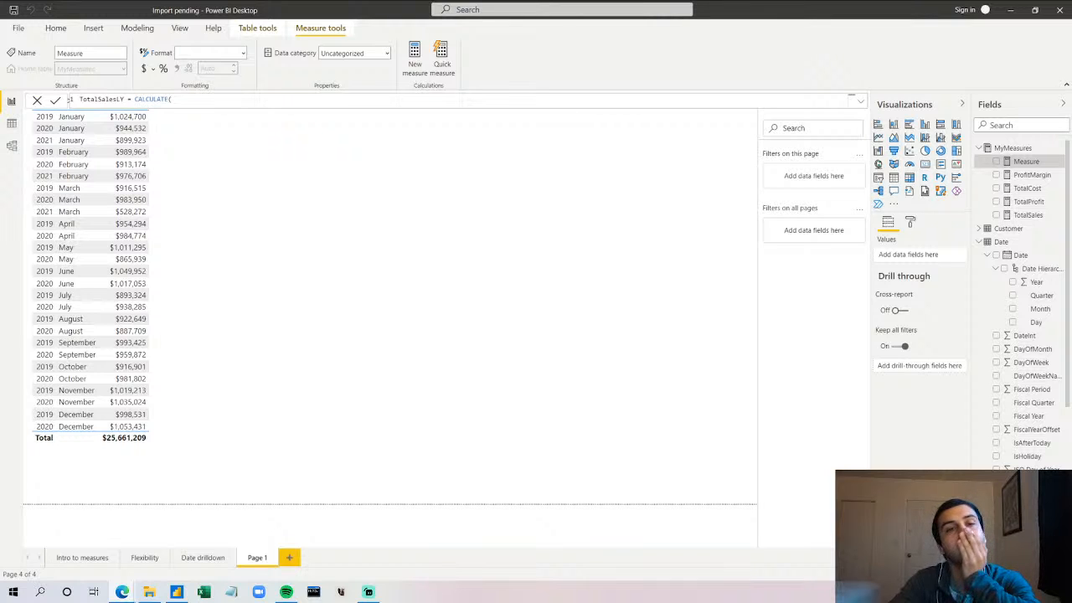
click(229, 100)
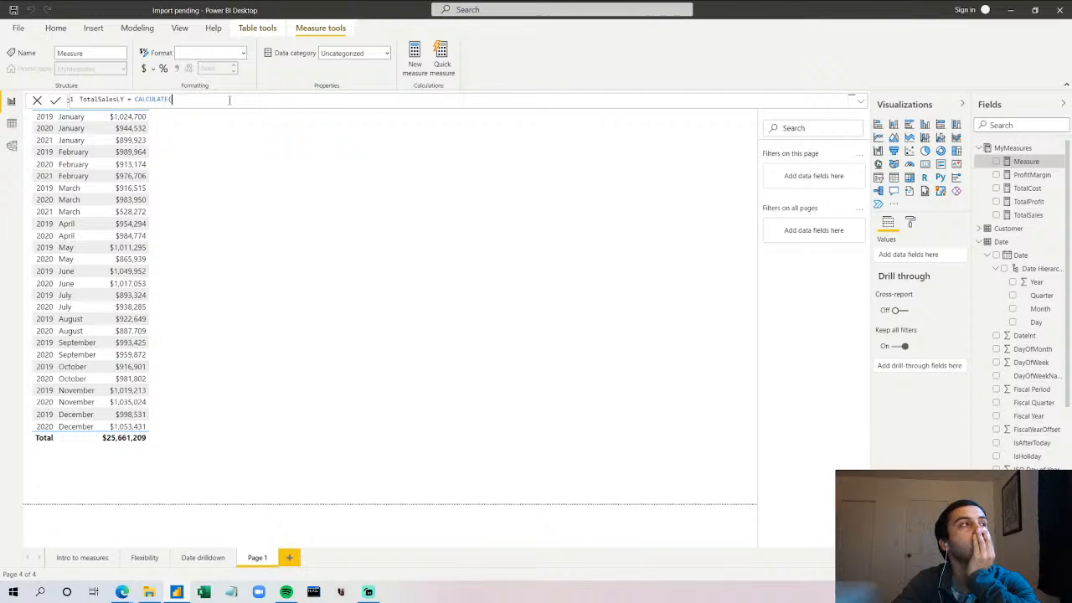
click(157, 99)
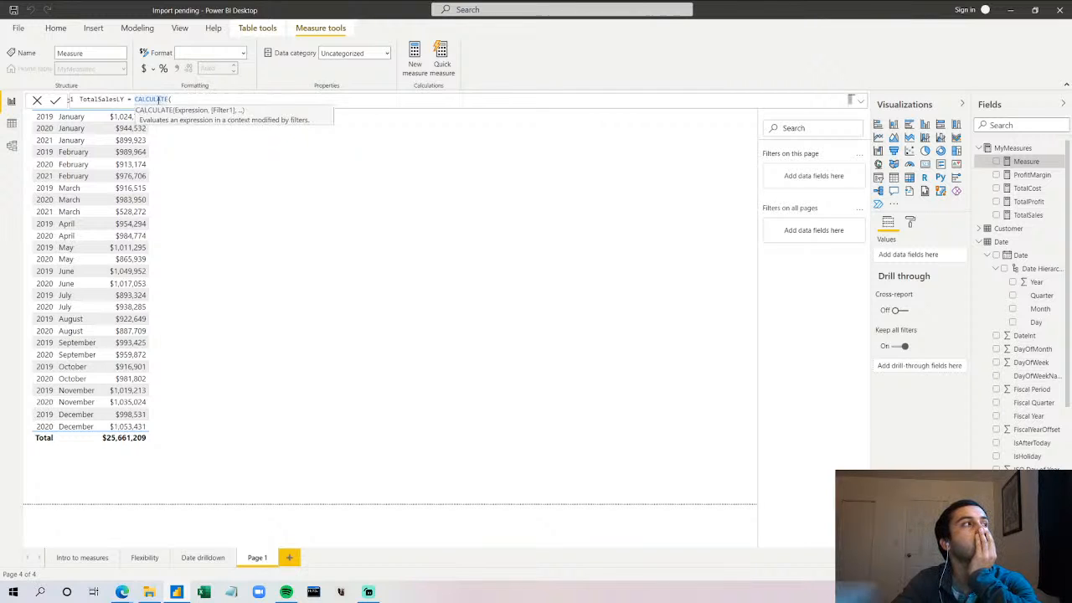
- Add [TotalSales] as the CALCULATE expression and begin its filter argument with the SAMEPERIODLASTYEAR function
click(191, 98)
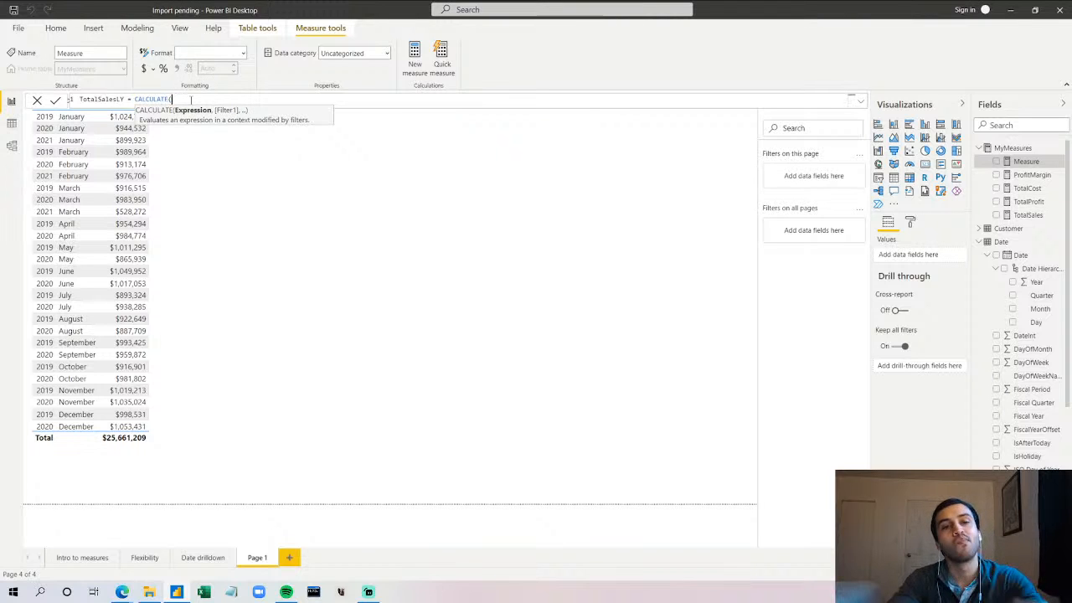
text(Sal)
key(Tab)
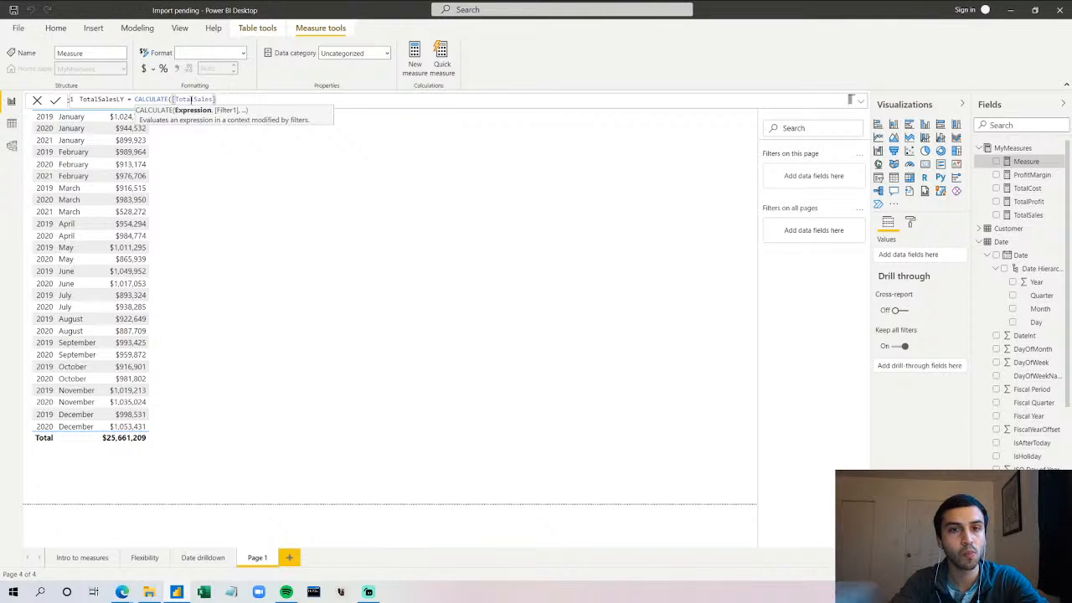
text(, LAS)
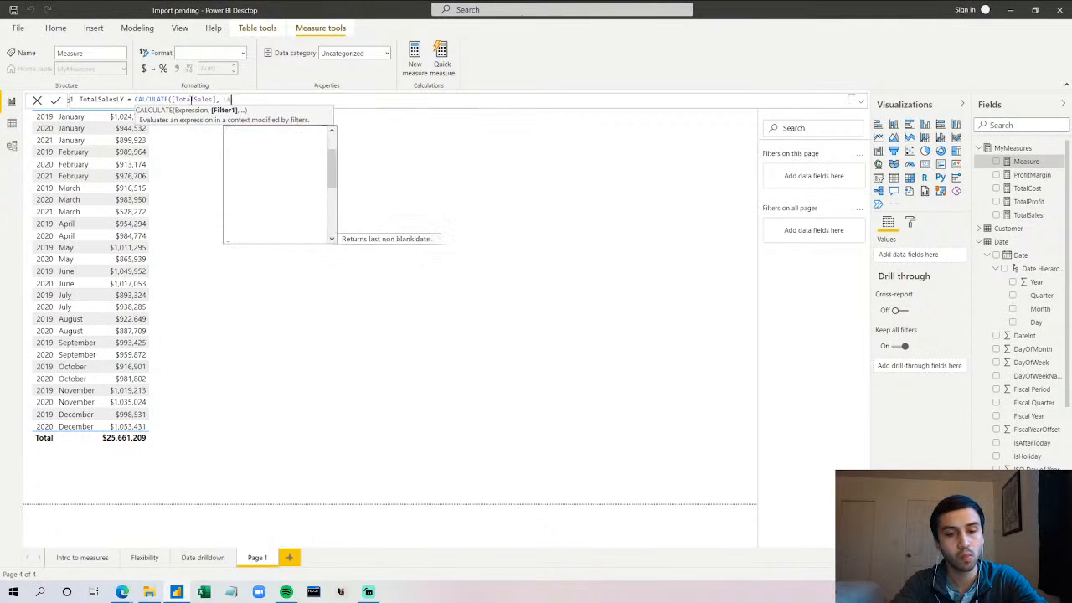
text(Y)
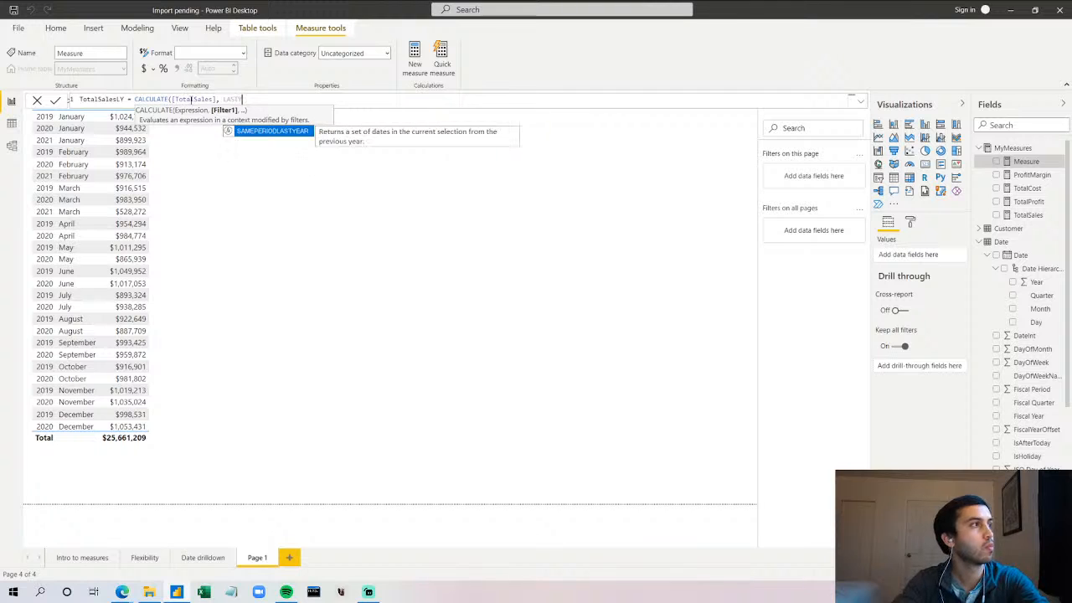
key(Tab)
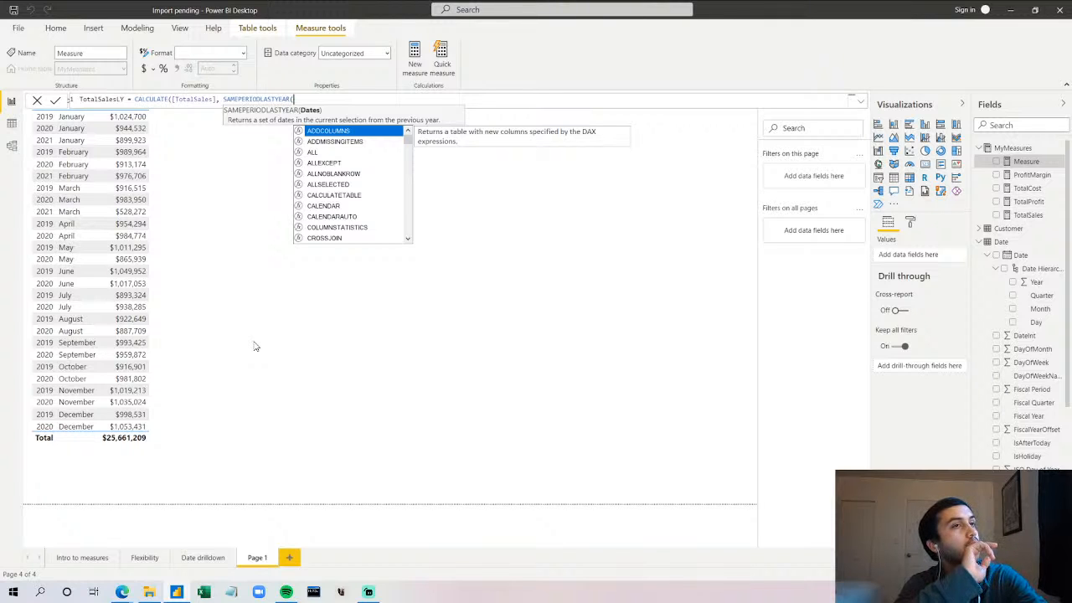
- Complete the SAMEPERIODLASTYEAR filter with 'Date'[Date], close both parentheses and commit the TotalSalesLY measure
text(DATE)
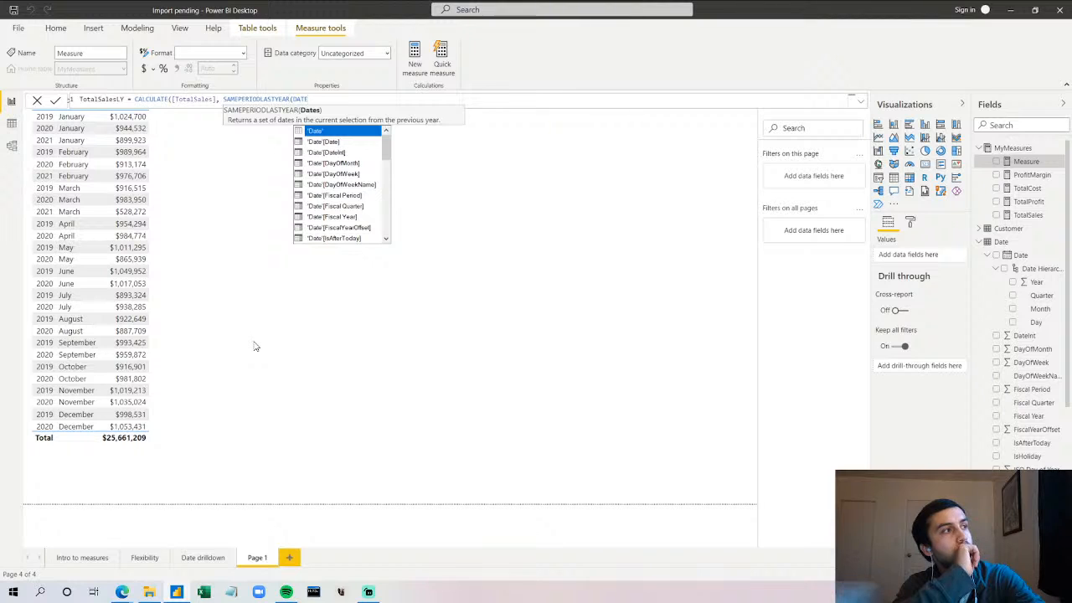
scroll(333, 166, down, 1)
scroll(333, 166, down, 8)
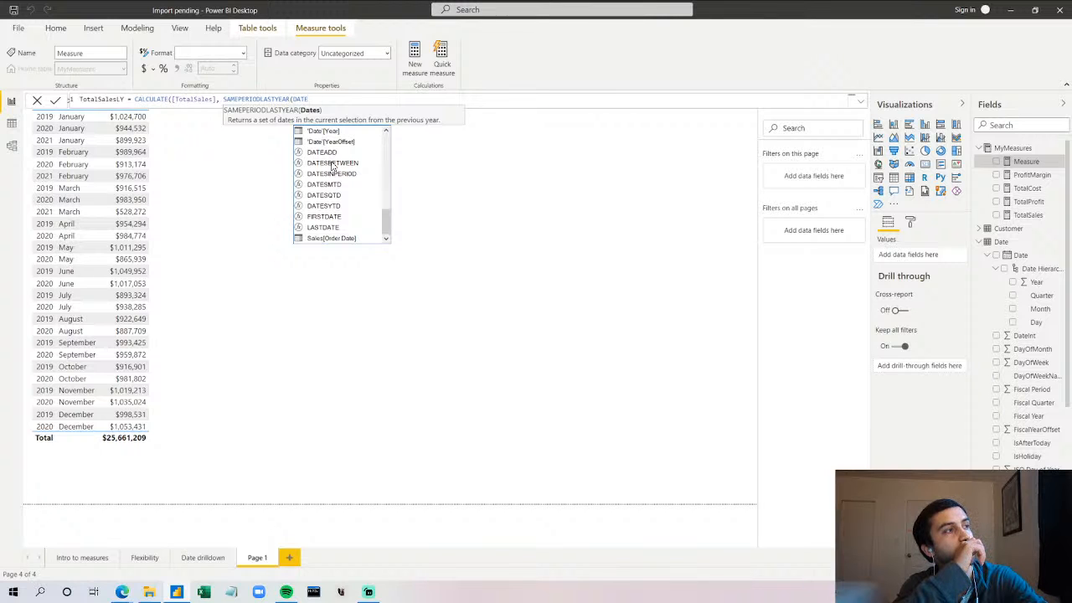
scroll(332, 166, up, 5)
scroll(332, 165, up, 4)
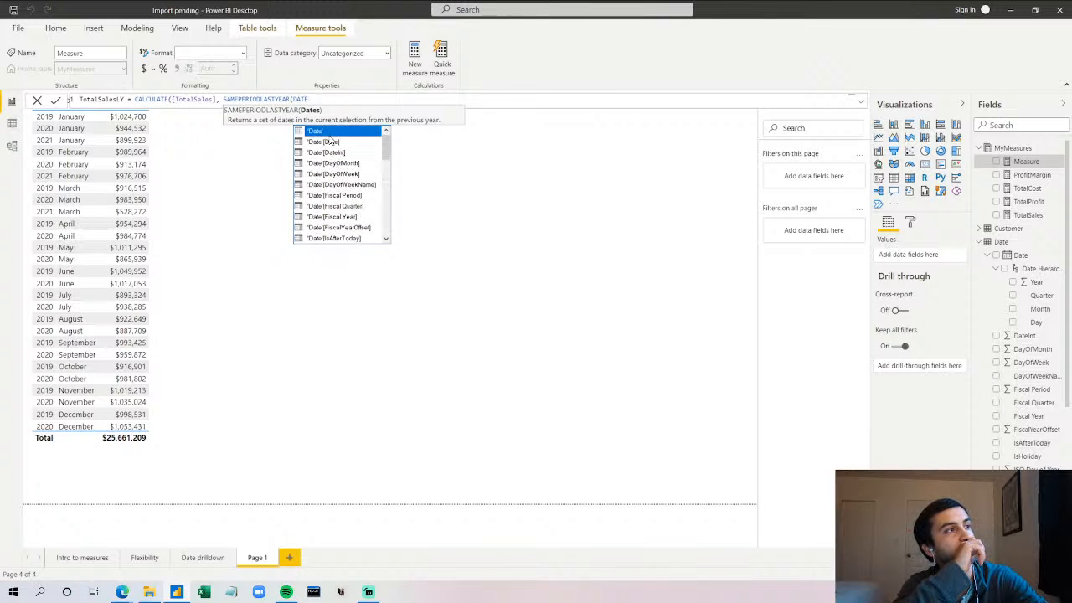
click(332, 143)
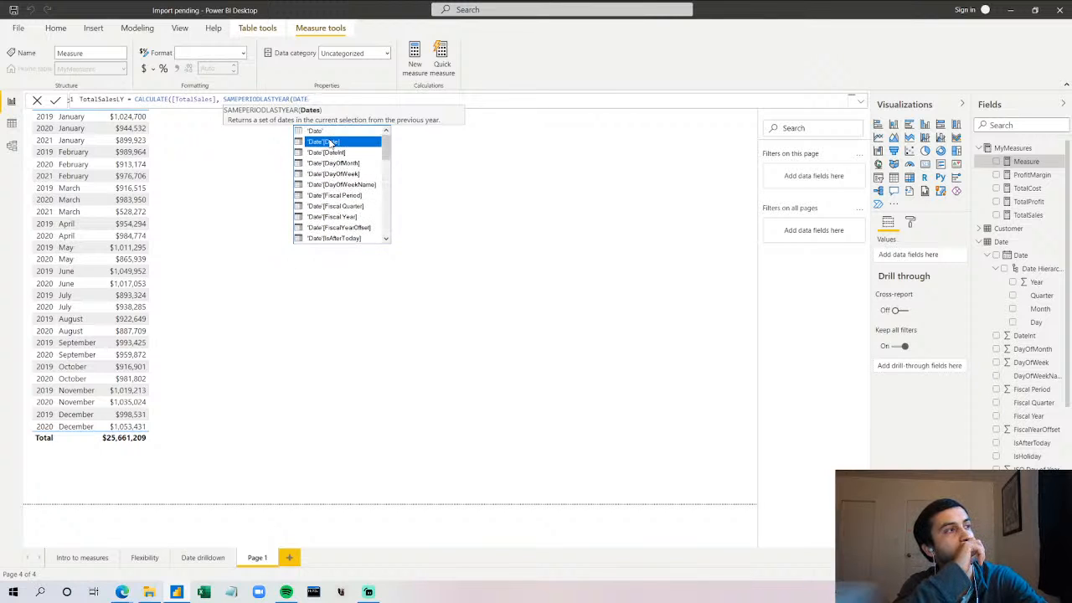
double_click(331, 143)
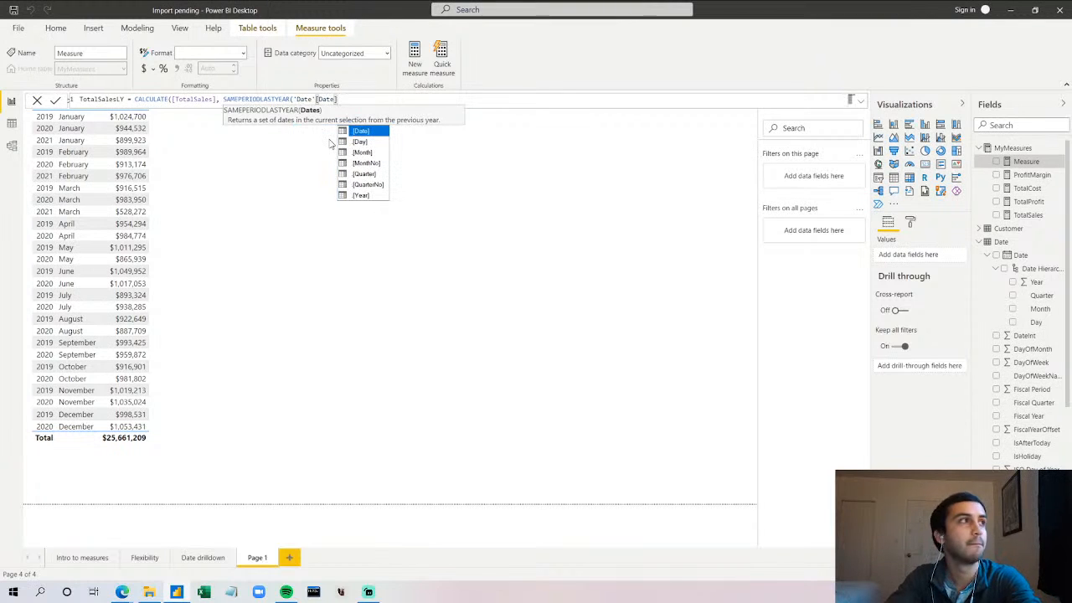
text()))
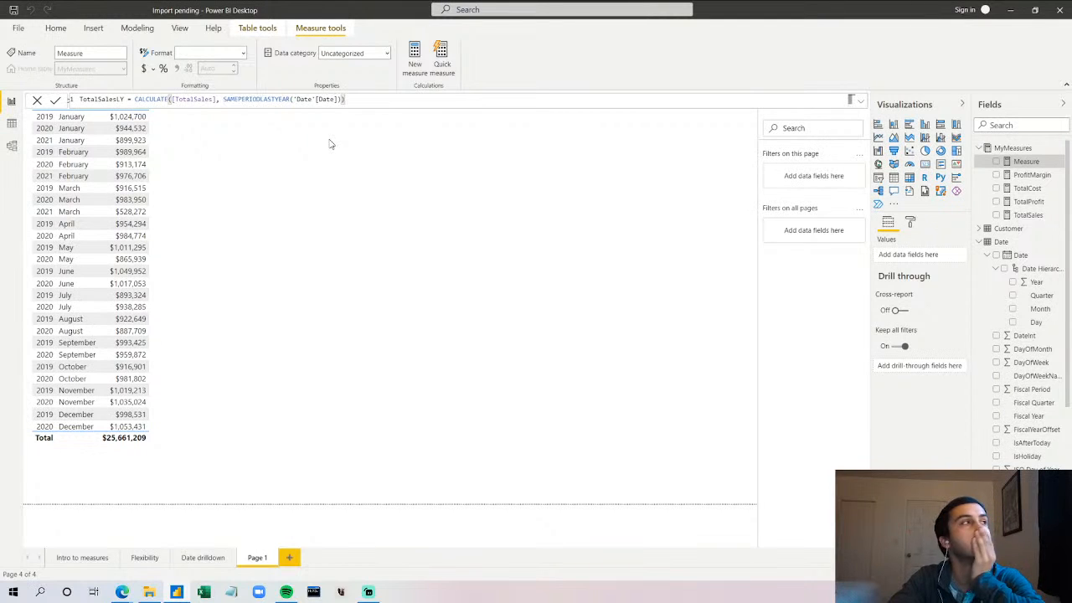
key(Return)
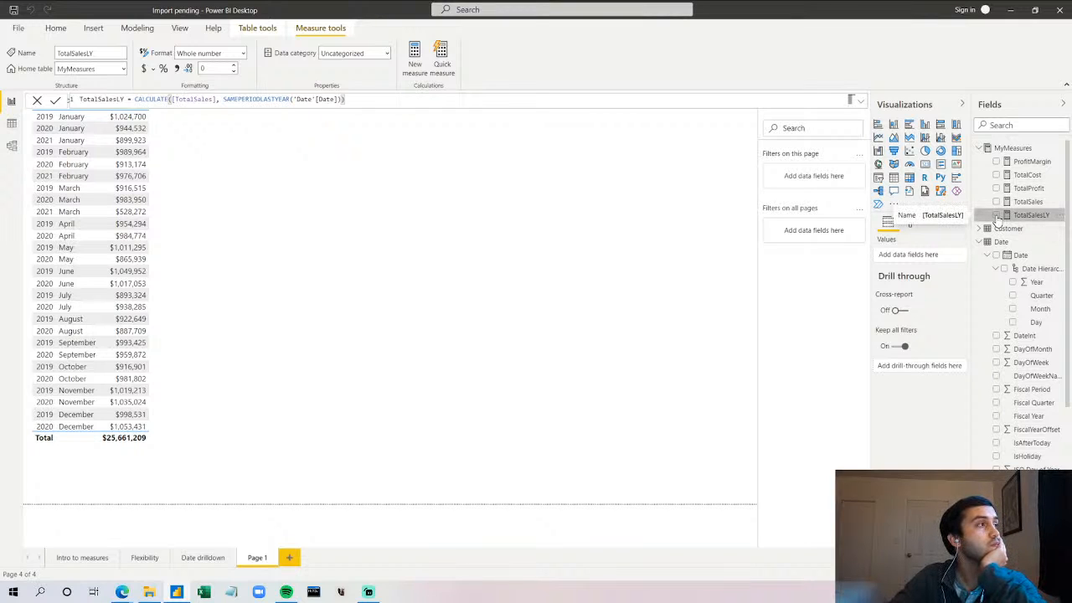
click(683, 212)
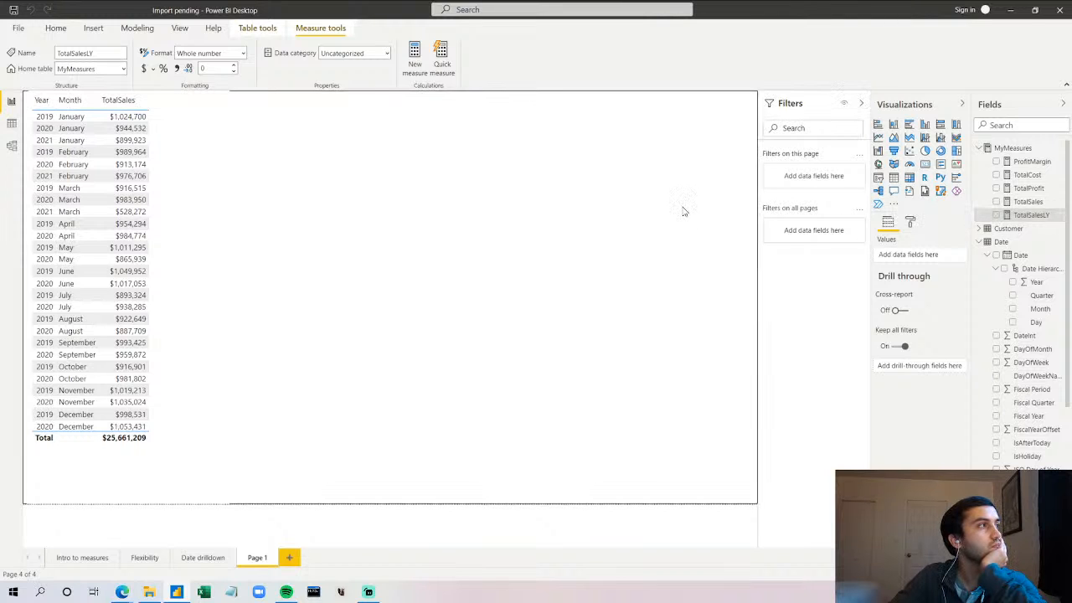
- Add the TotalSalesLY measure to the table beside TotalSales and widen the table to fit it
click(997, 216)
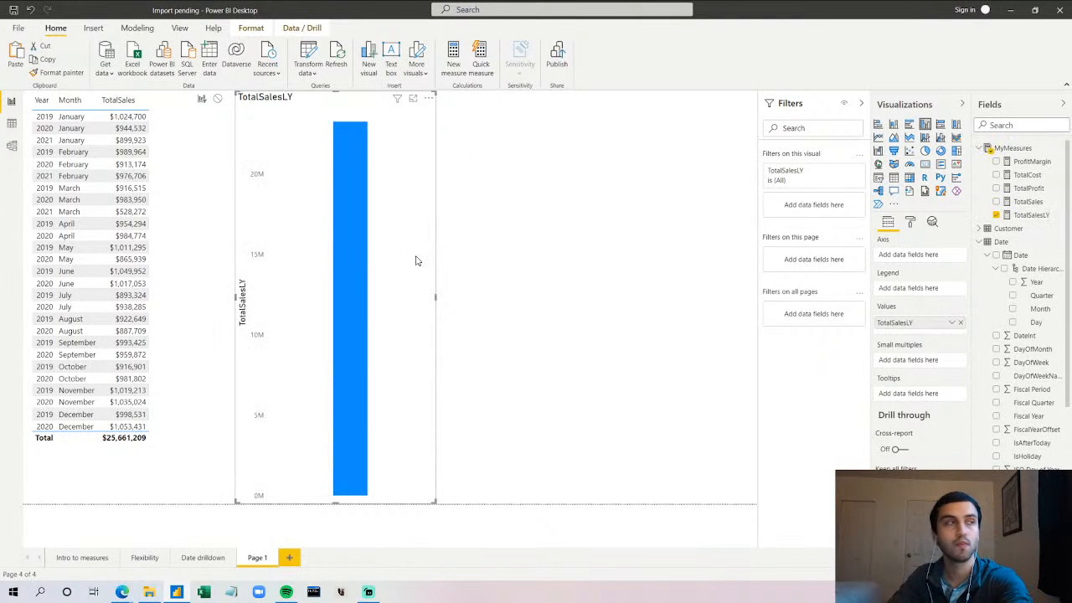
key(Delete)
drag(1031, 215, 189, 219)
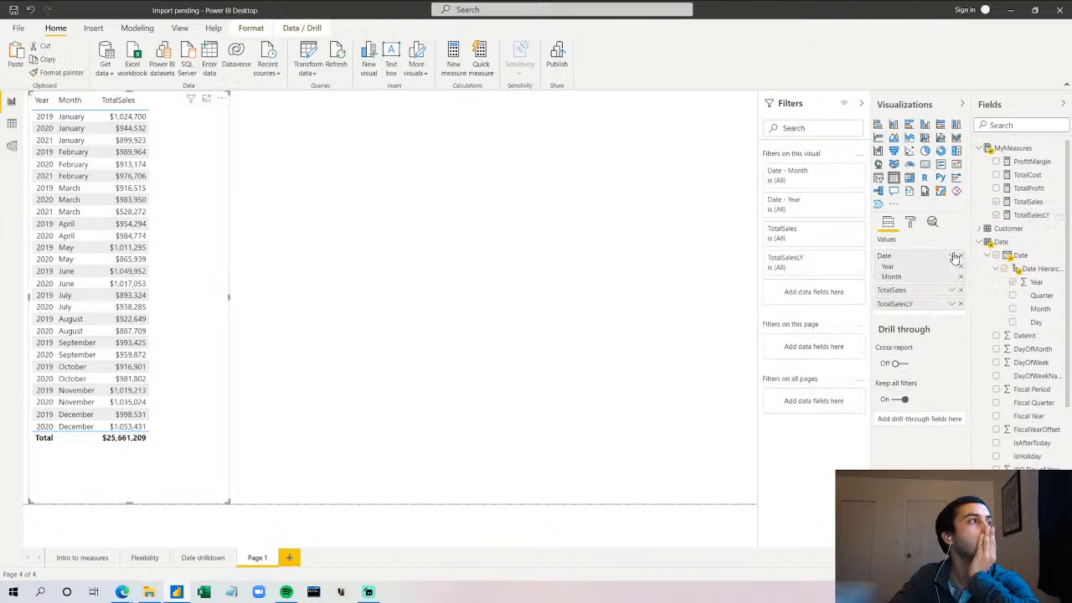
drag(227, 297, 339, 289)
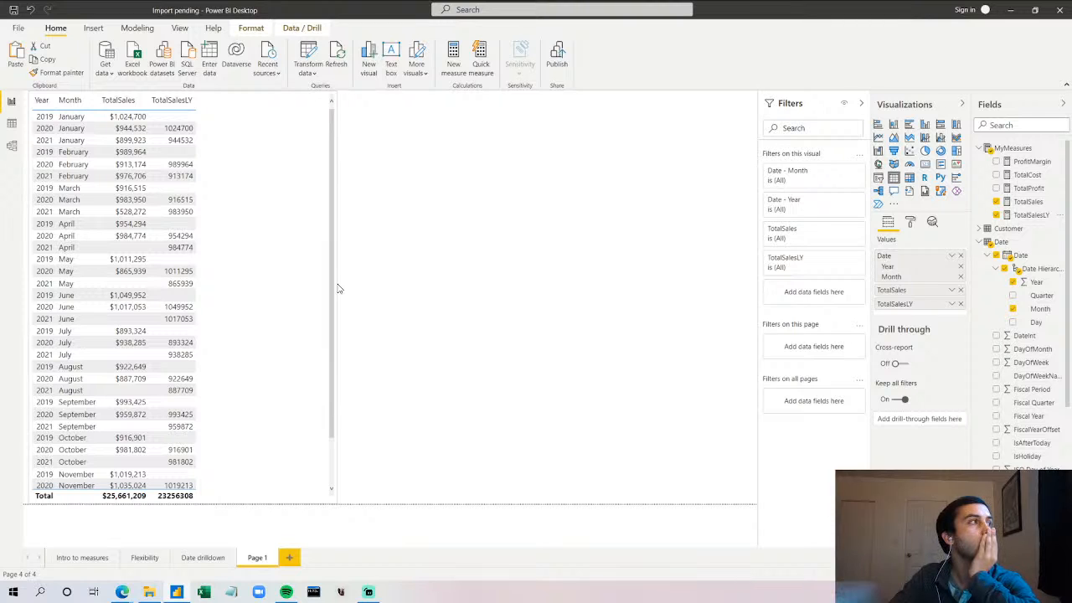
- Sort the table by Year in ascending order and compare TotalSalesLY with TotalSales across the months
click(41, 102)
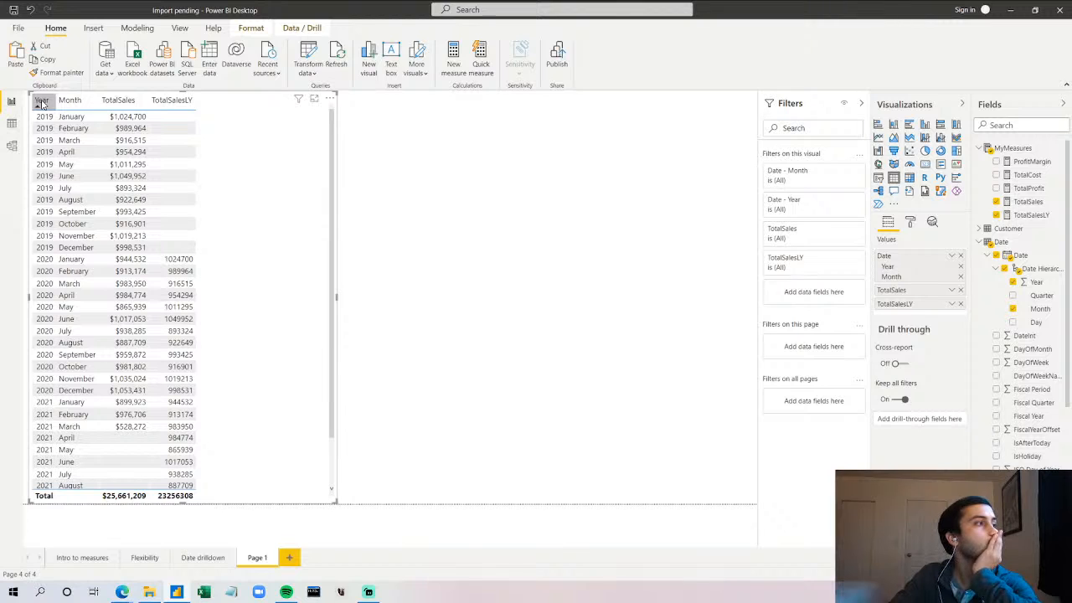
scroll(172, 300, down, 2)
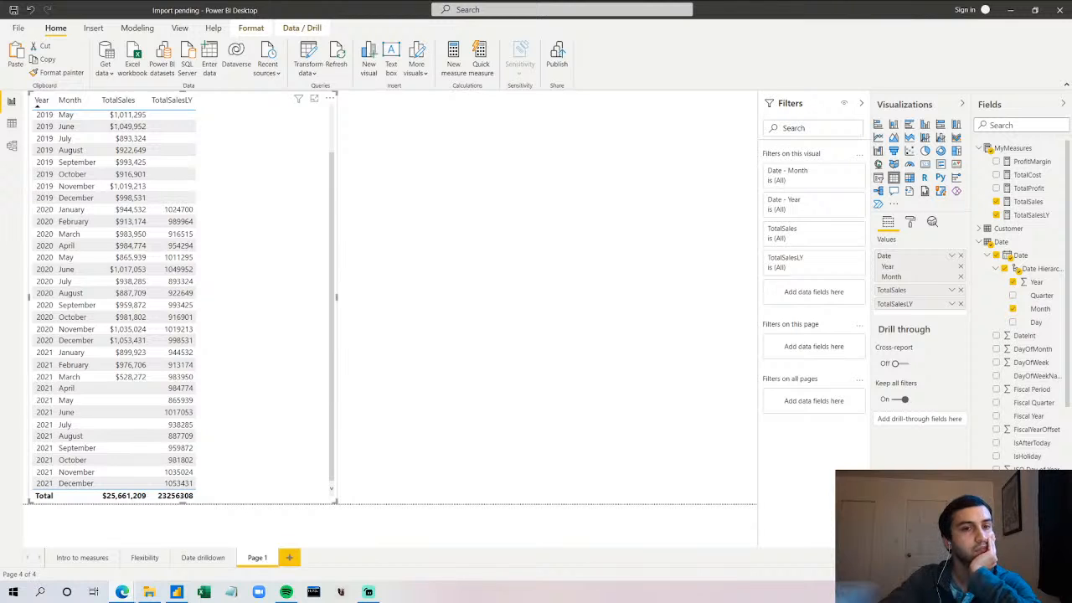
scroll(299, 265, up, 2)
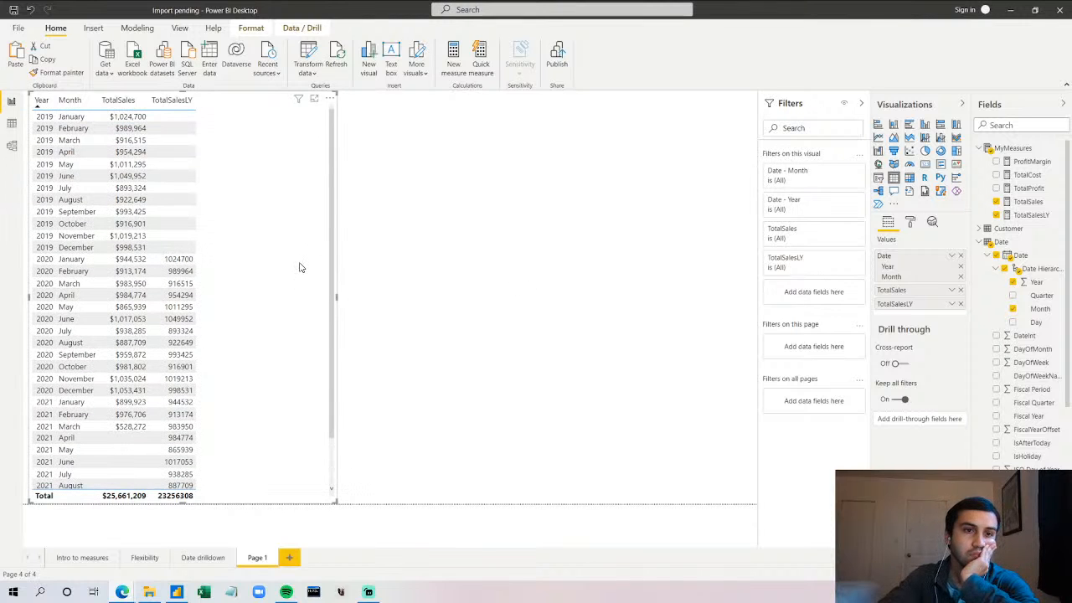
scroll(295, 271, down, 2)
scroll(295, 270, up, 2)
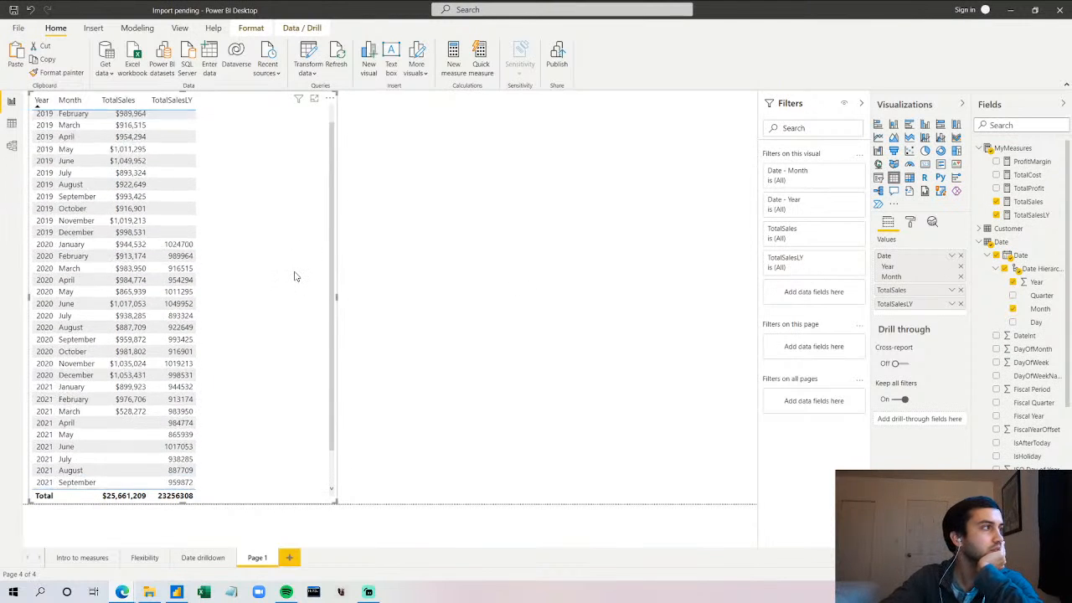
scroll(296, 285, down, 2)
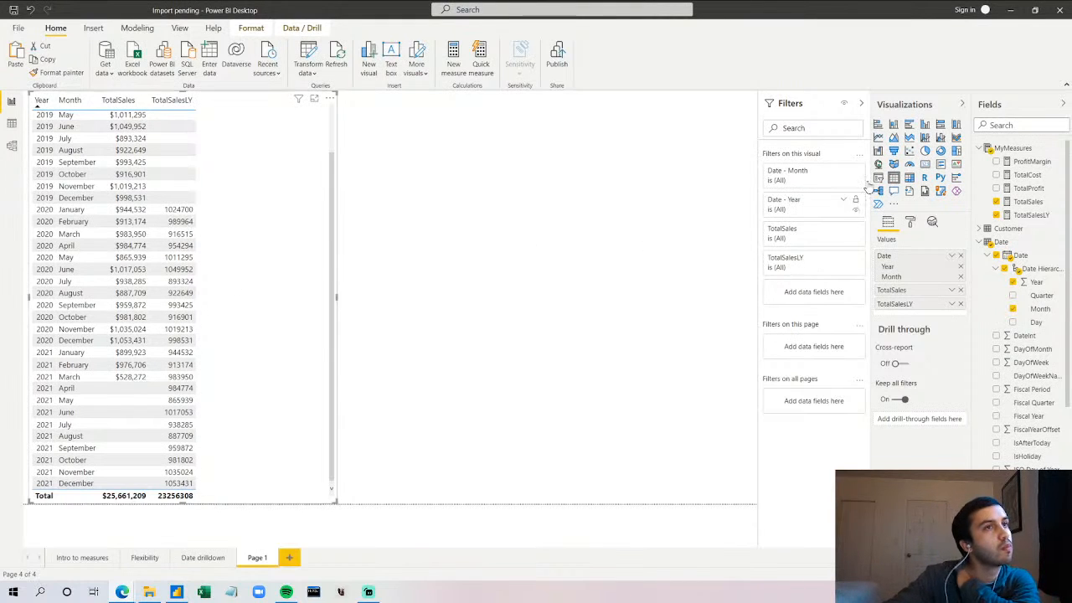
- Format the TotalSalesLY measure as currency and save the report
click(1033, 216)
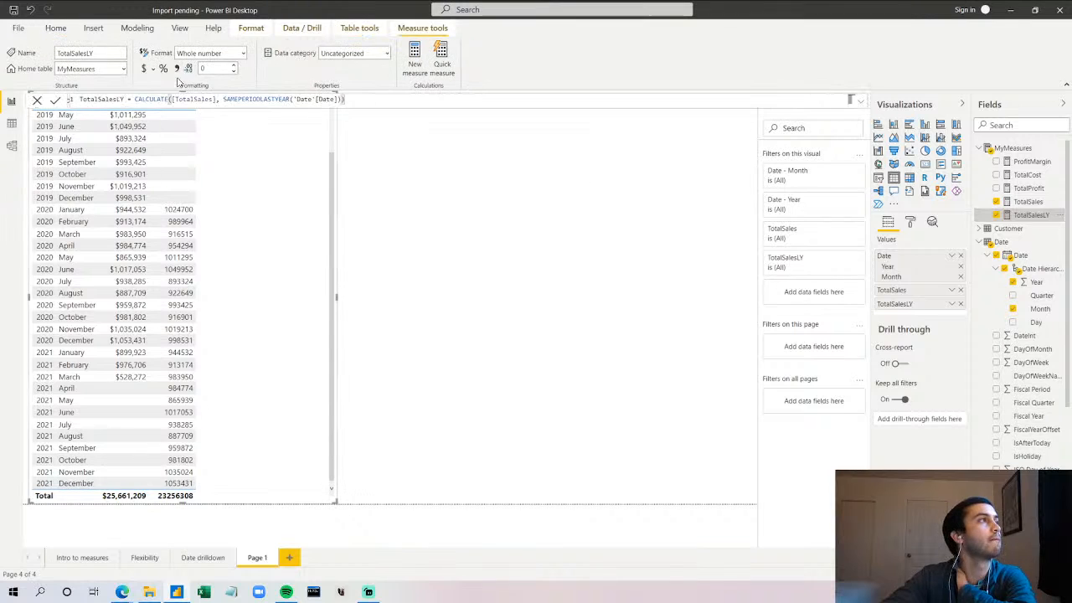
click(146, 67)
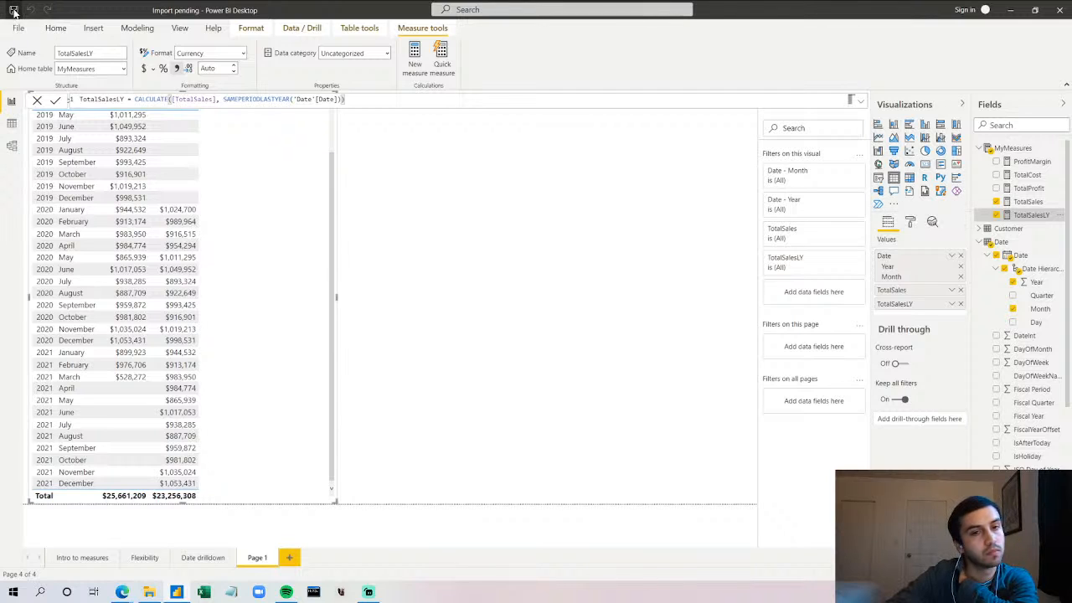
click(14, 11)
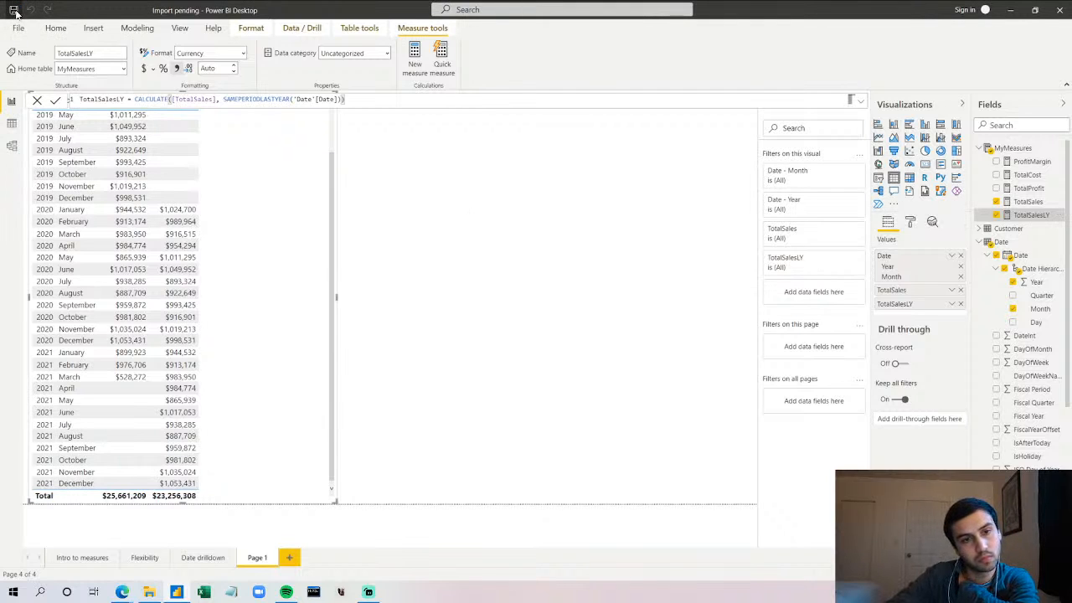
scroll(227, 215, up, 3)
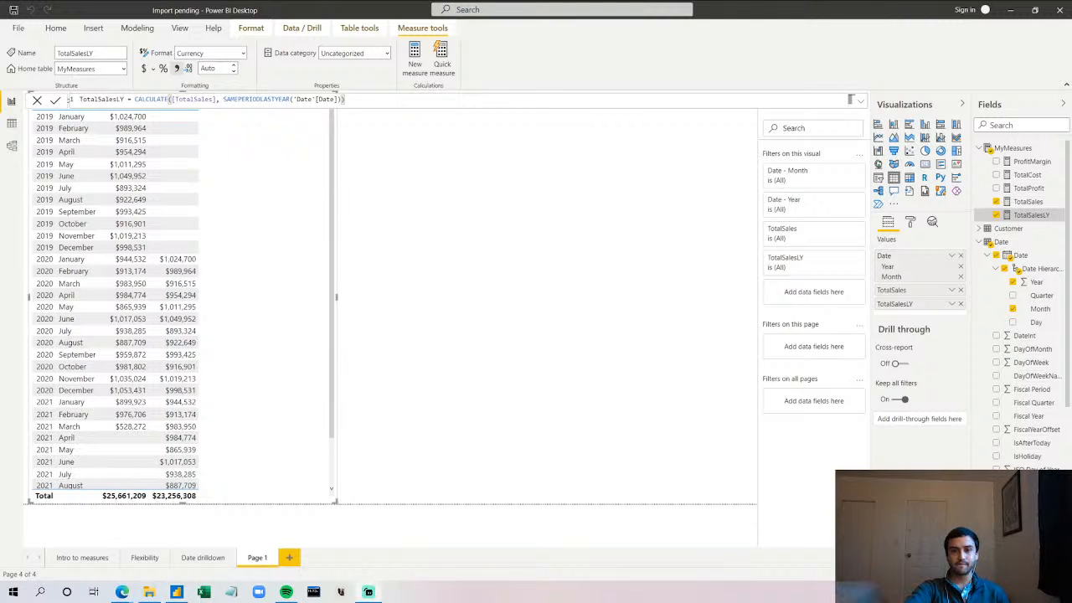
click(13, 10)
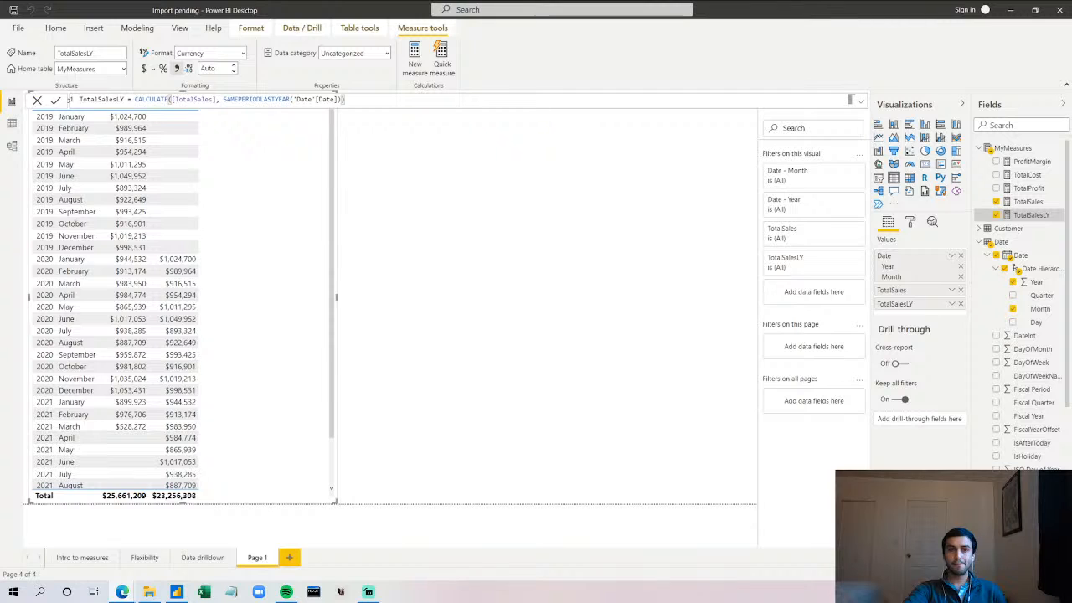
- Create a measure in the MyMeasures table named DifferenceLY that calculates [TotalSales] - [TotalSalesLY]
click(503, 243)
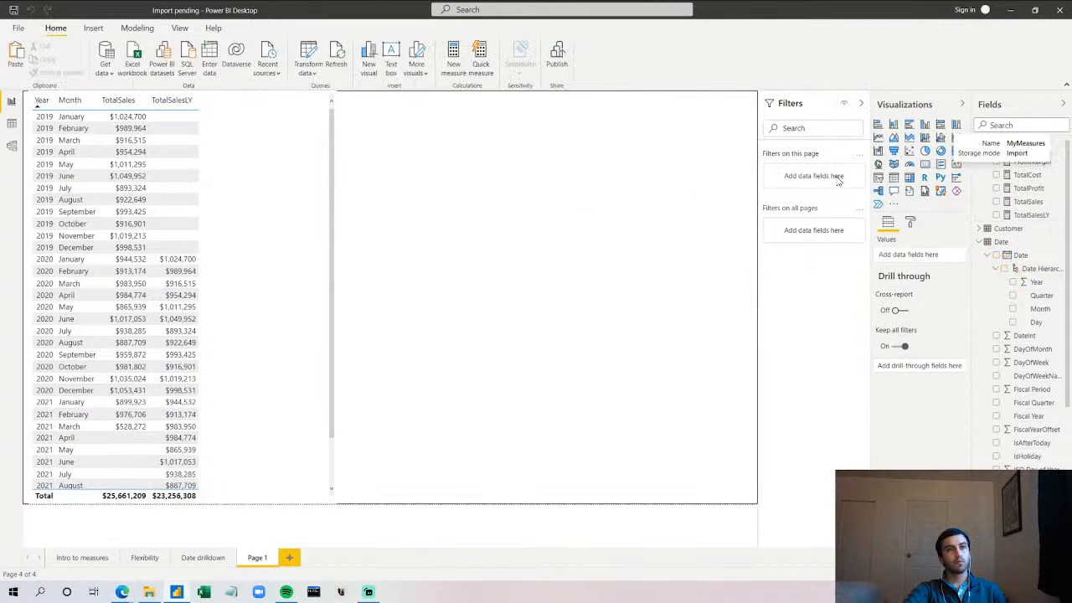
right_click(1006, 151)
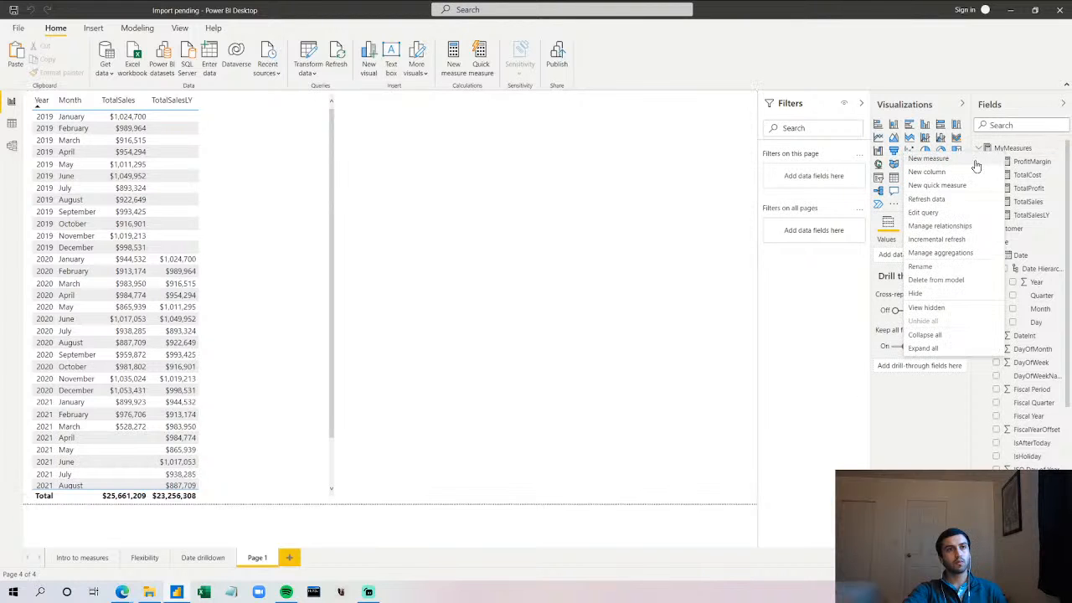
click(959, 162)
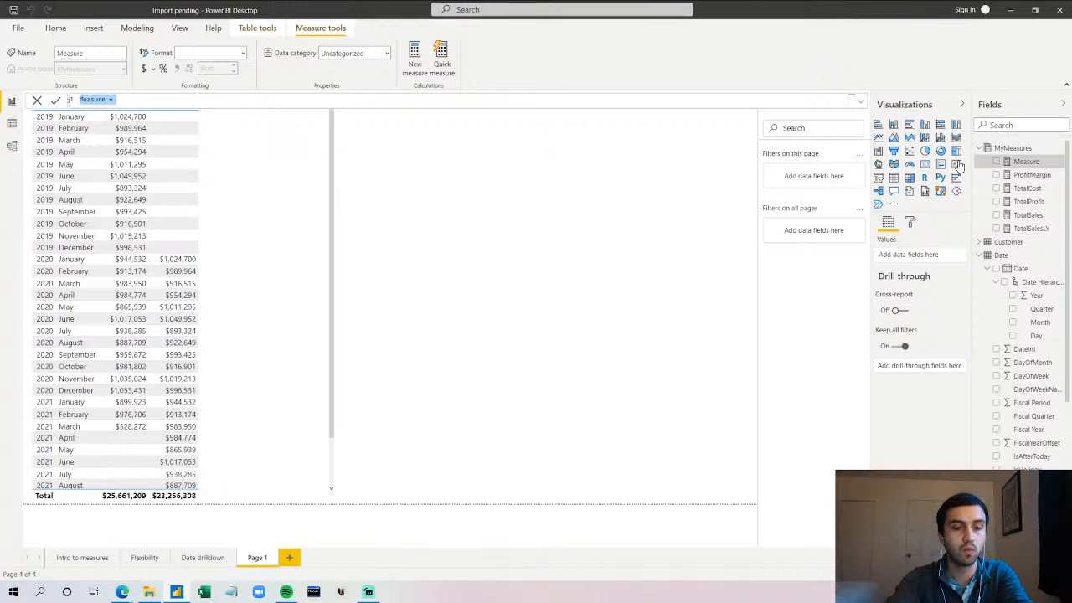
text(Diff)
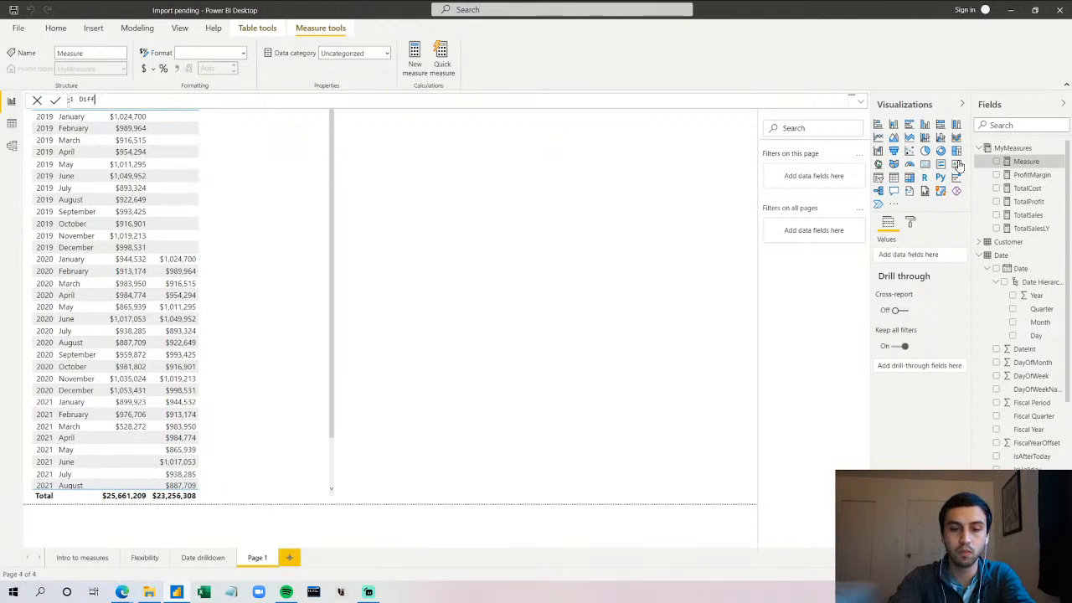
text(erenceLY =)
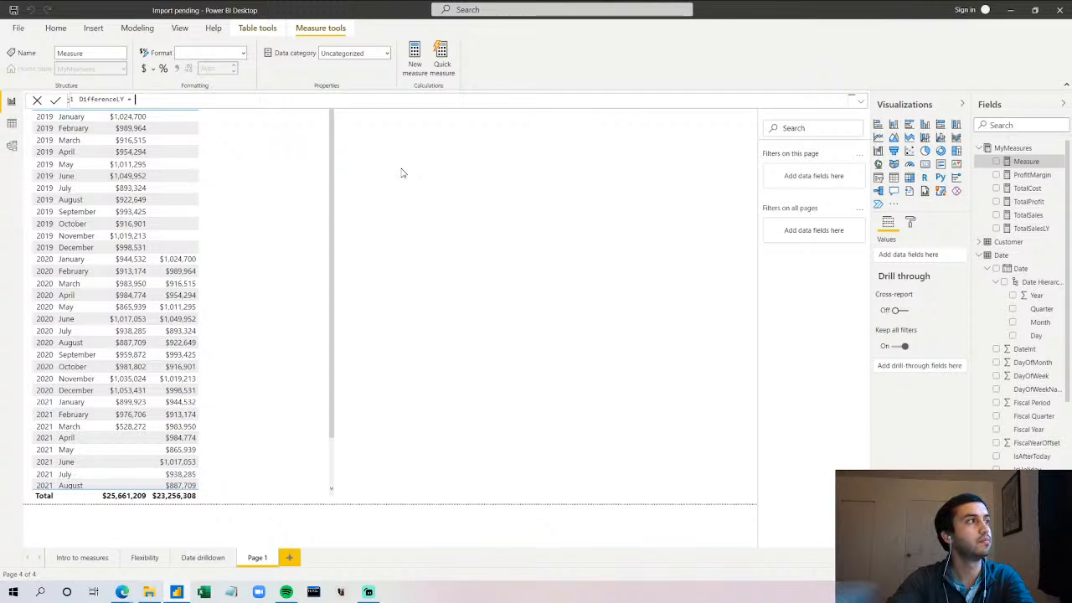
text(Sal)
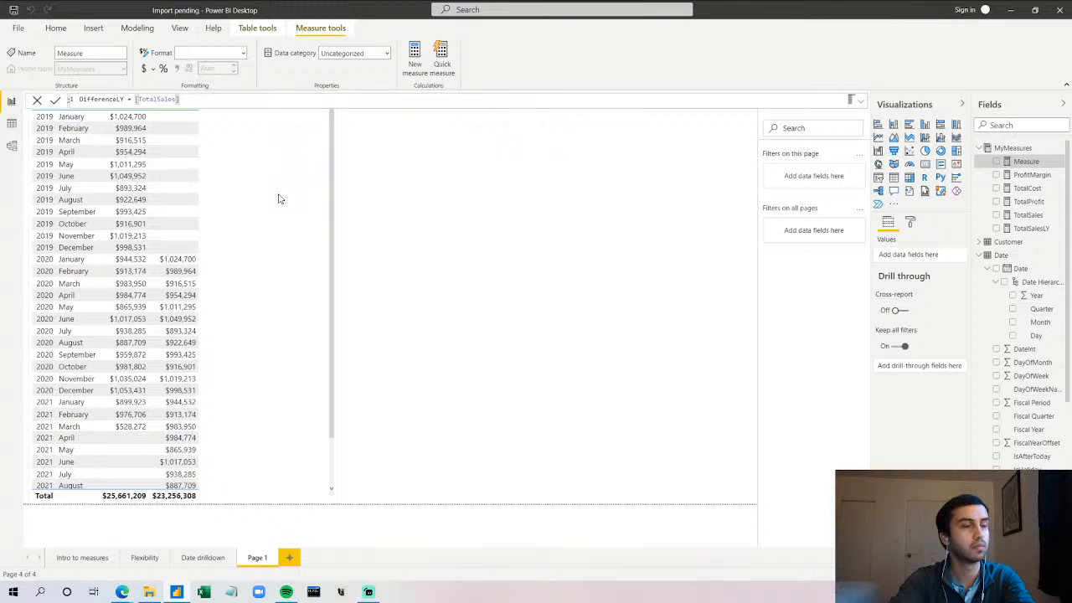
text(- SALES)
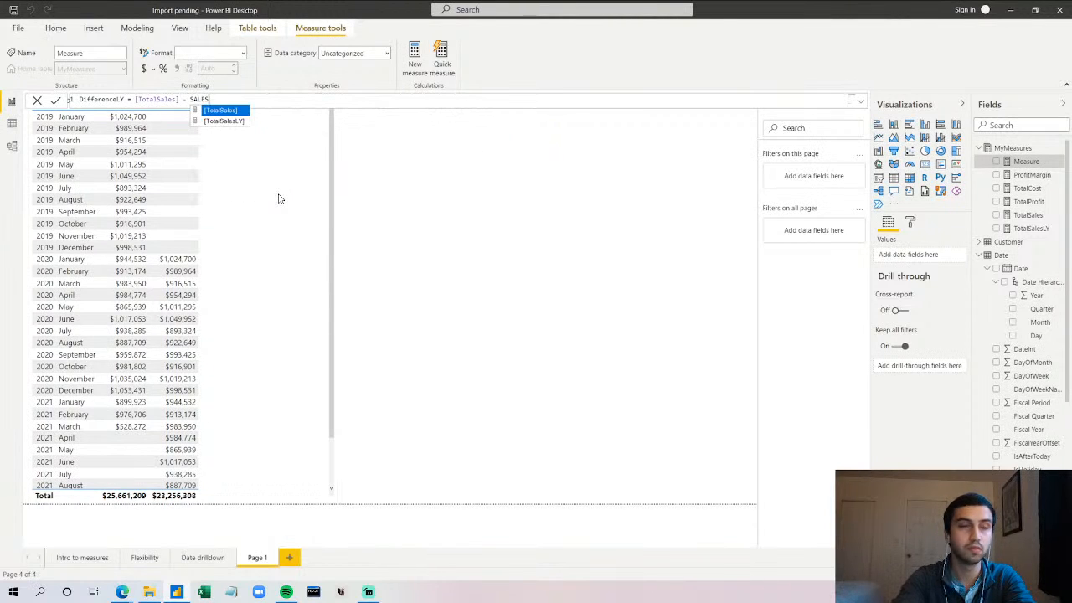
key(Down)
key(Tab)
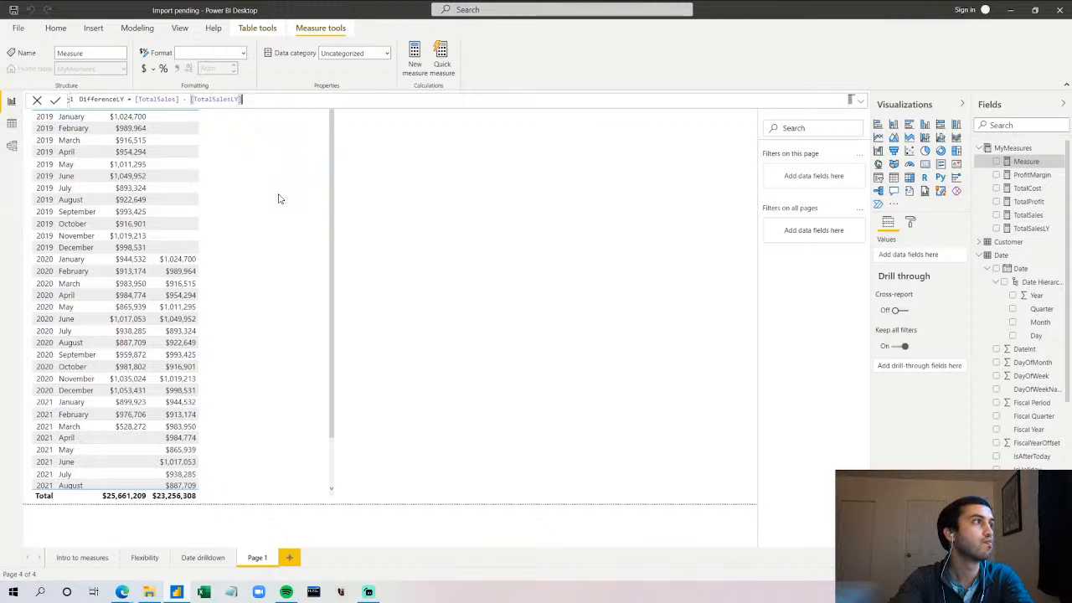
key(Return)
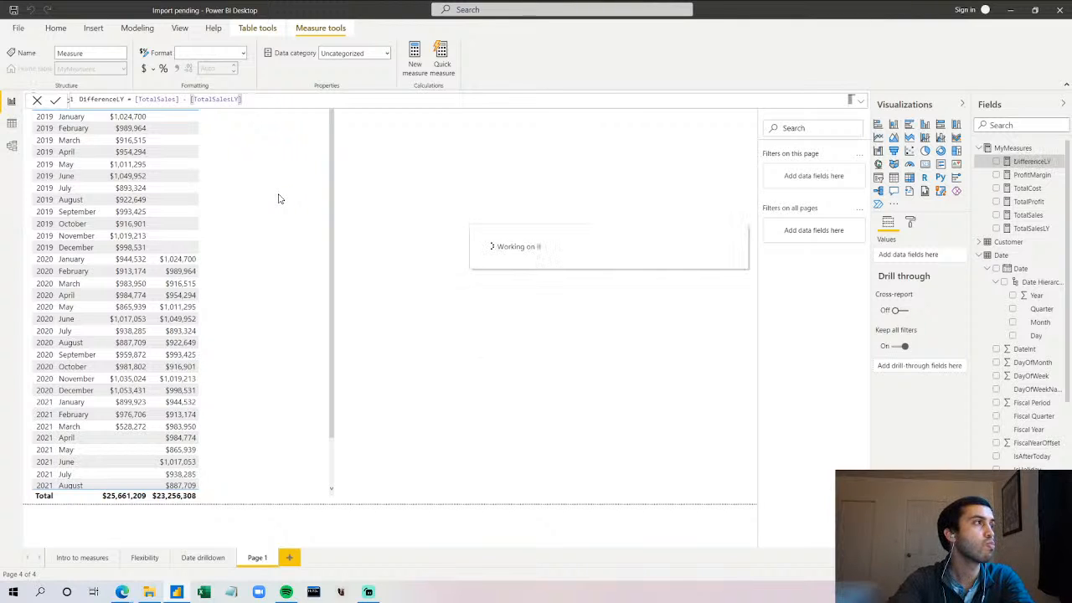
- Add the DifferenceLY measure to the table after TotalSalesLY and format it as currency
click(433, 252)
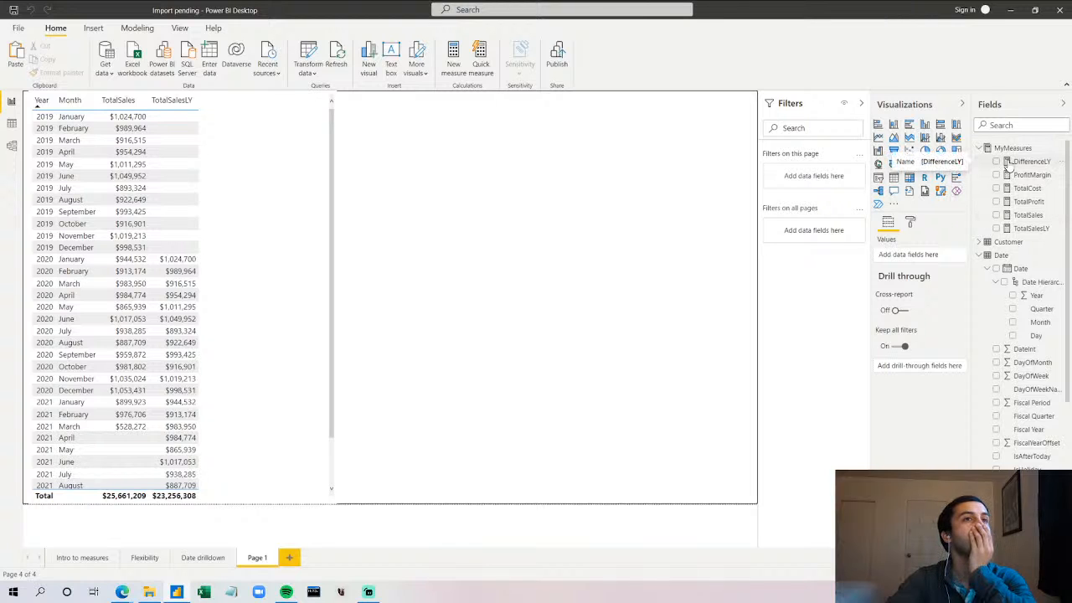
drag(1010, 165, 190, 231)
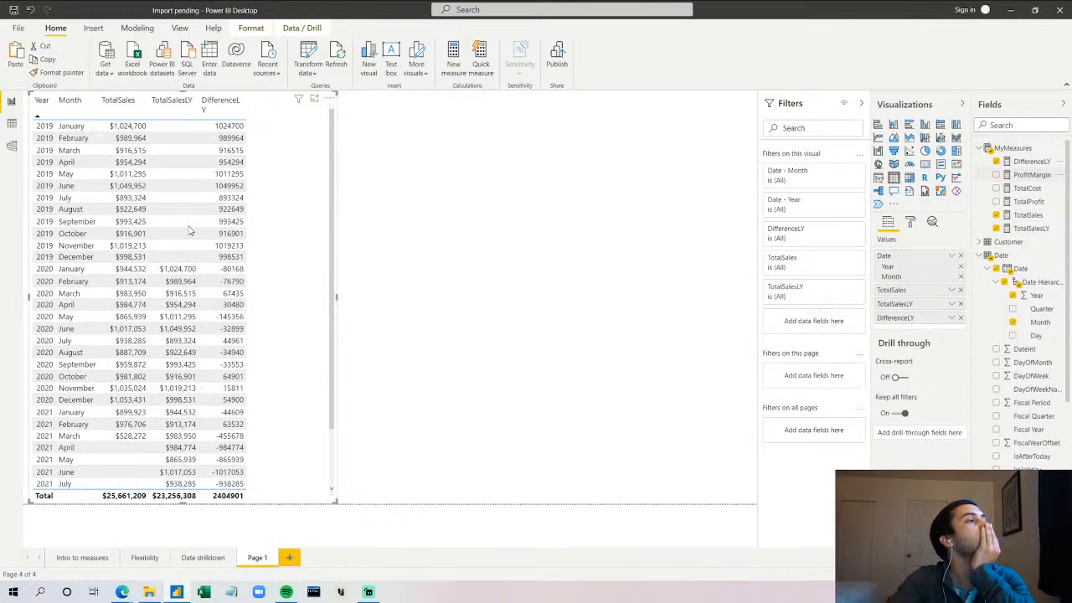
click(1023, 163)
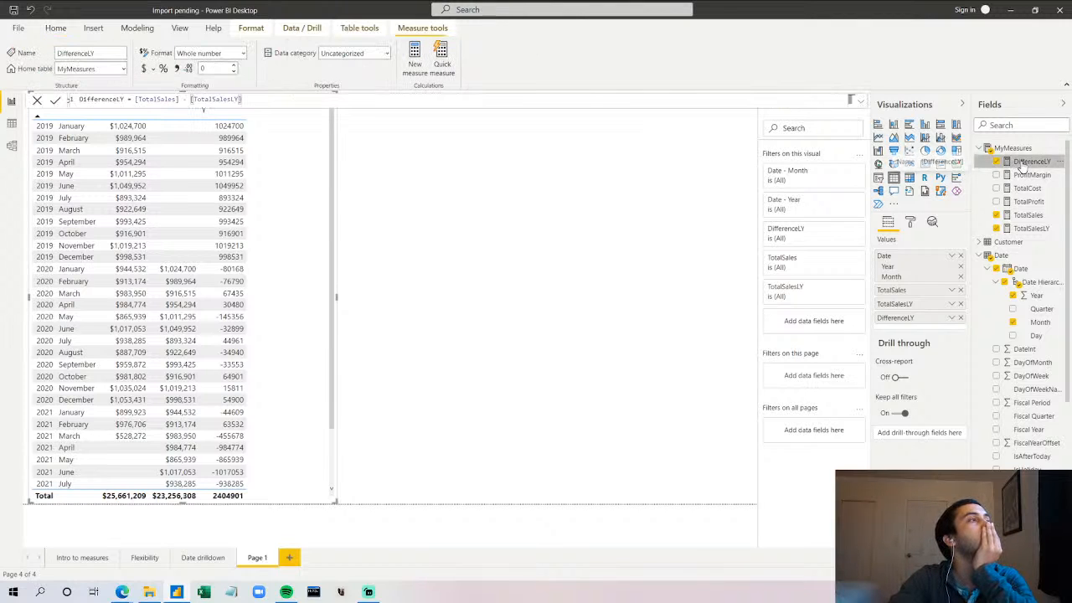
click(143, 70)
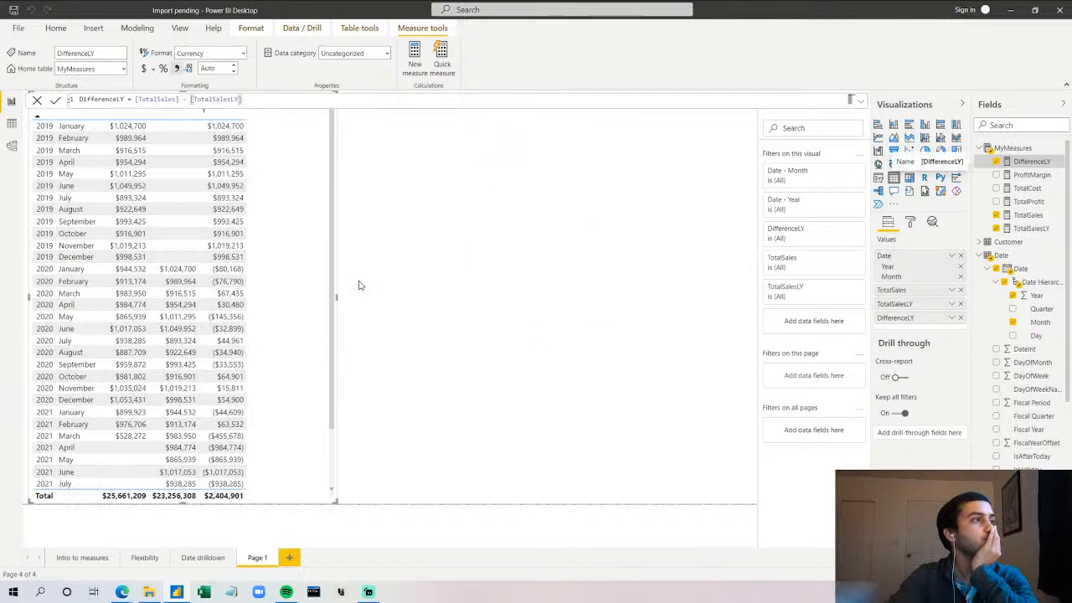
- Narrow the table to fit closely around its columns and review the monthly DifferenceLY values
drag(337, 296, 263, 297)
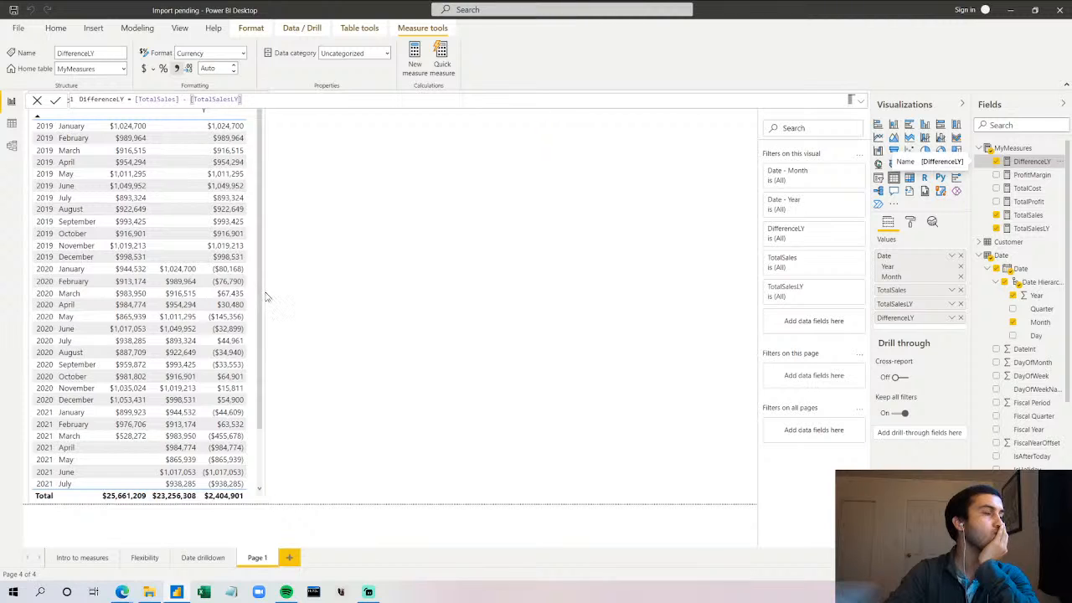
click(352, 216)
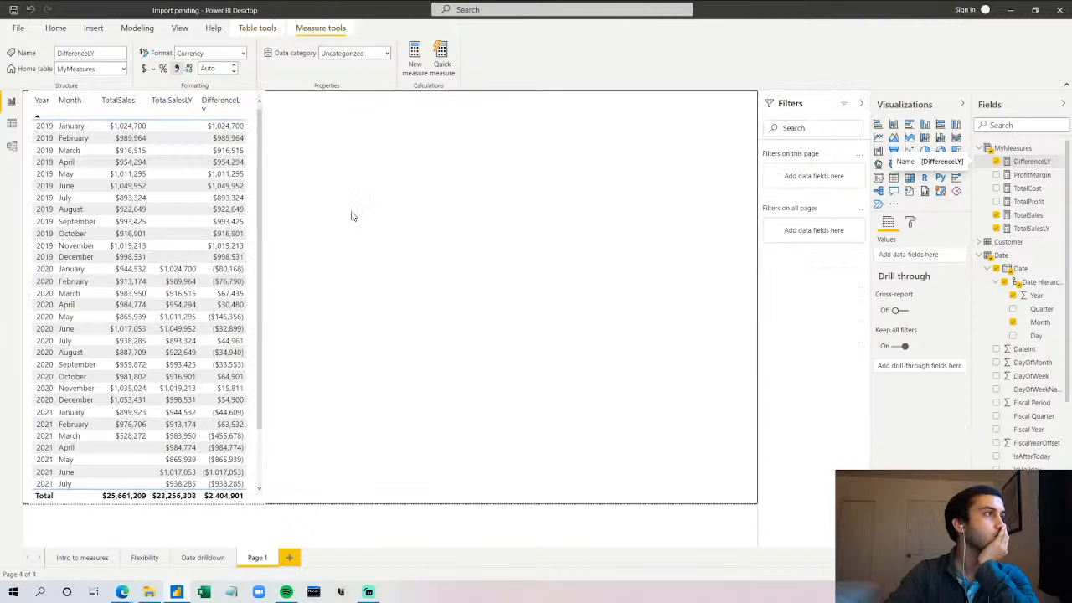
click(255, 269)
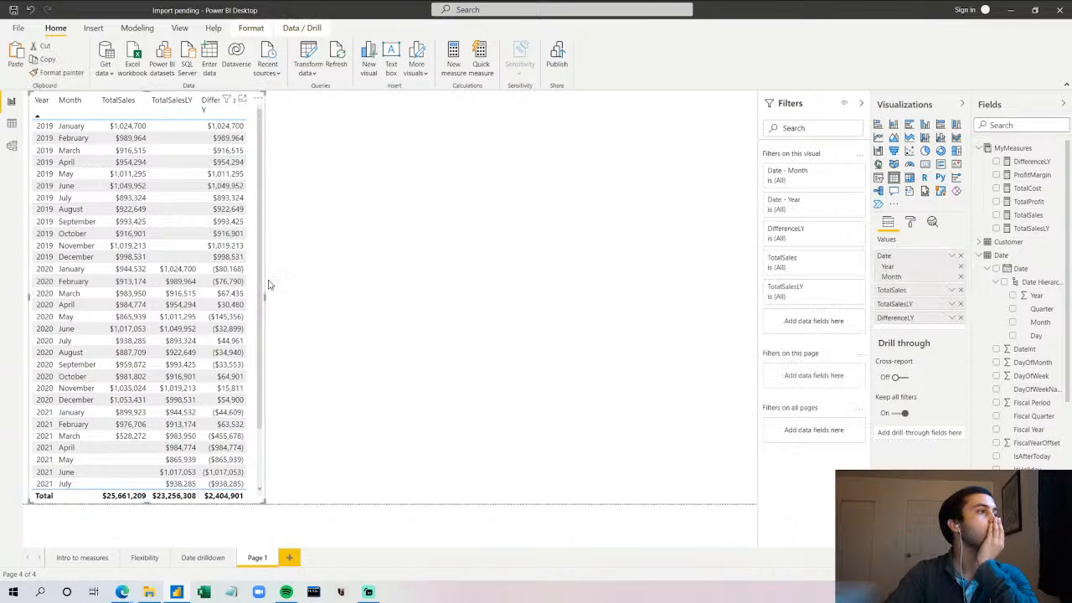
drag(263, 297, 285, 296)
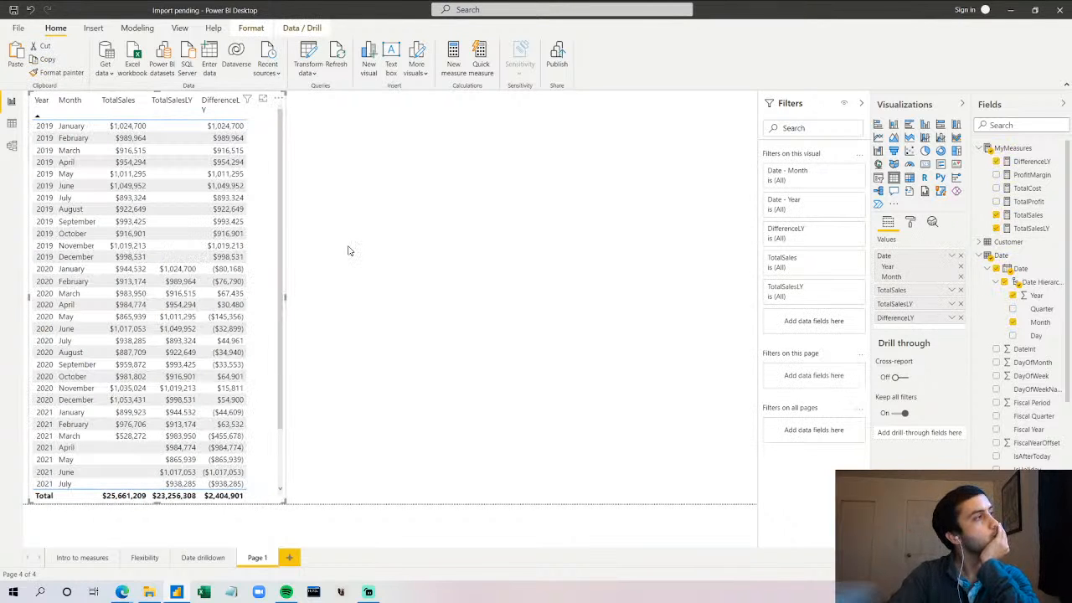
click(349, 250)
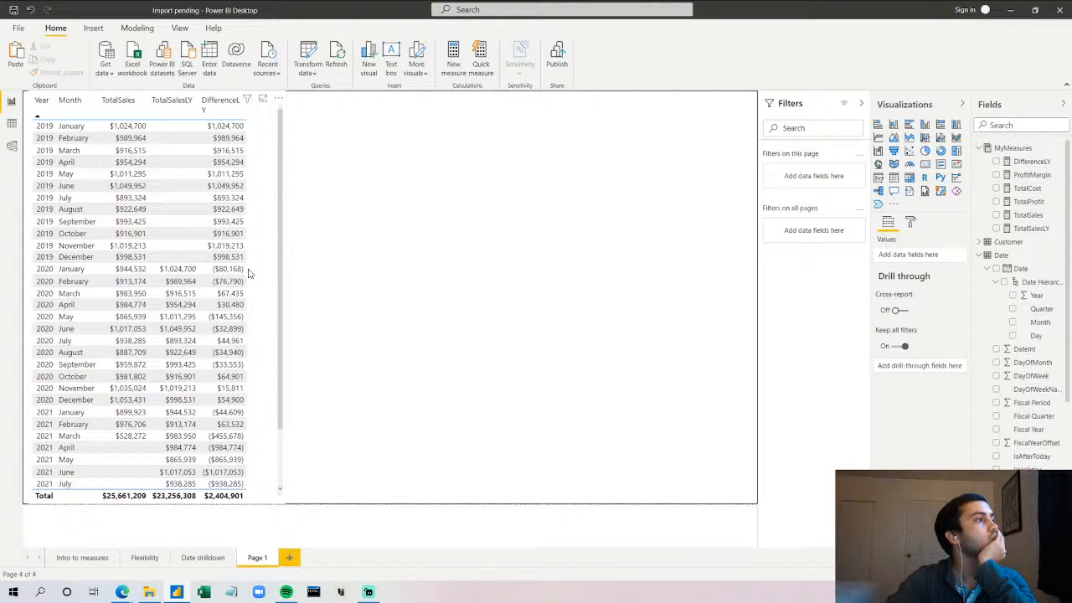
scroll(248, 273, down, 2)
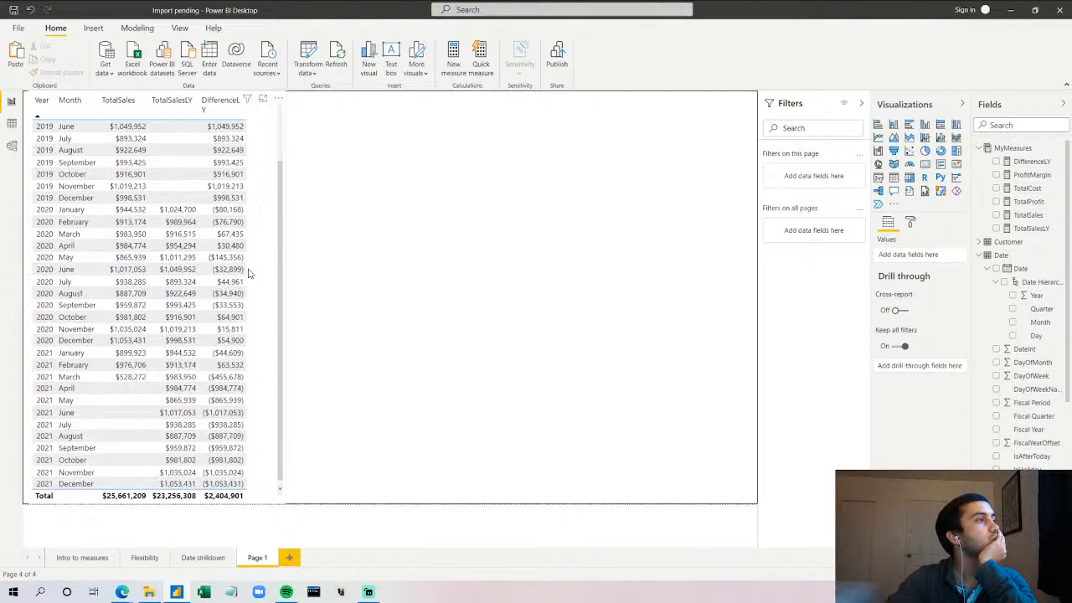
scroll(248, 272, up, 2)
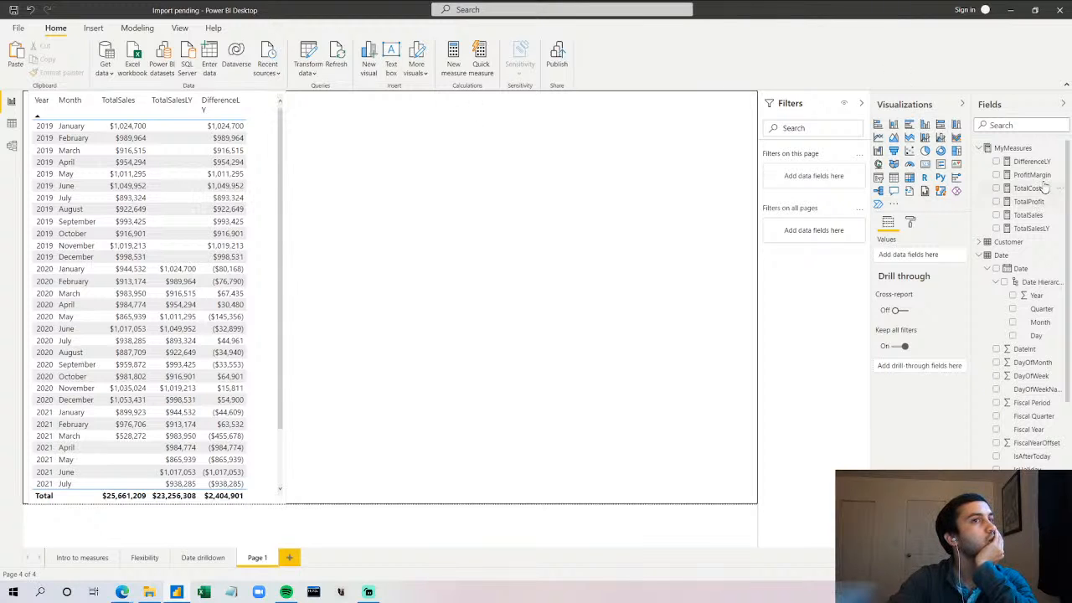
- Start a new measure named IF in the MyMeasures table and begin its formula with the IF function
right_click(1014, 150)
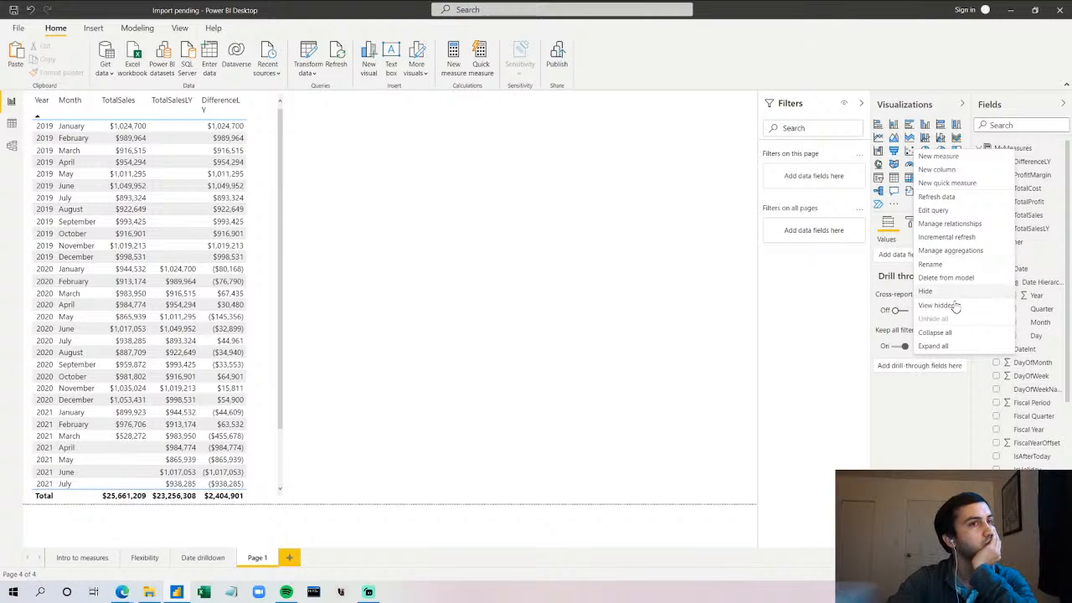
click(959, 153)
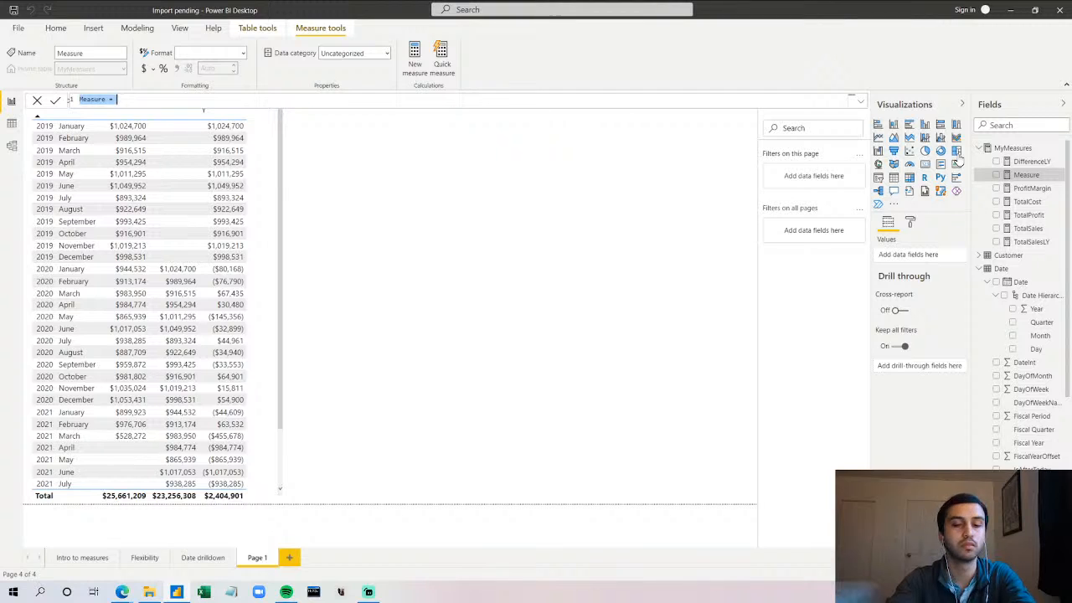
text(IF)
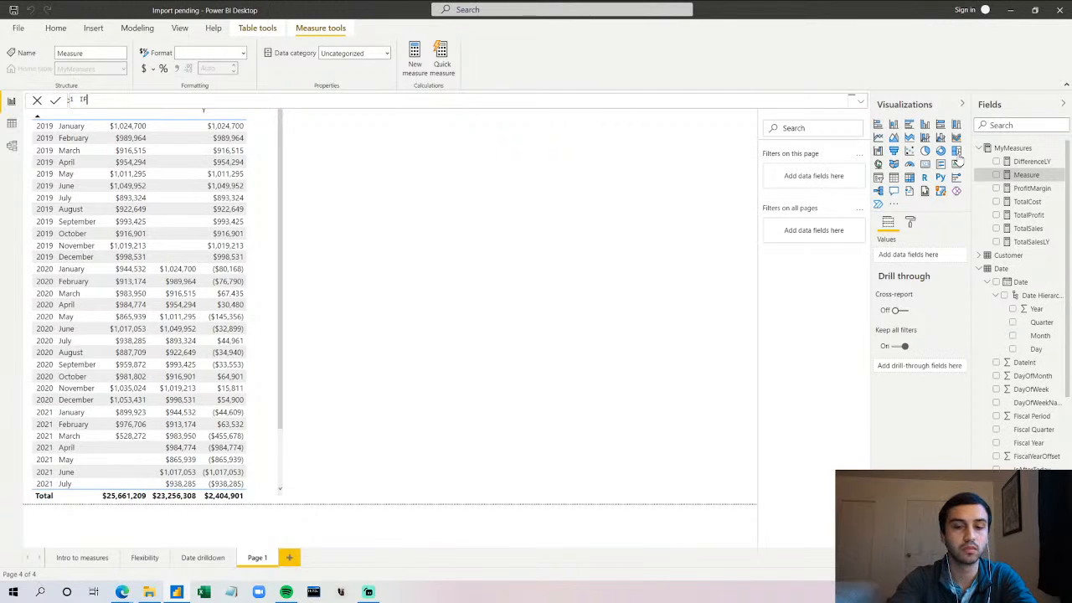
text( = IF)
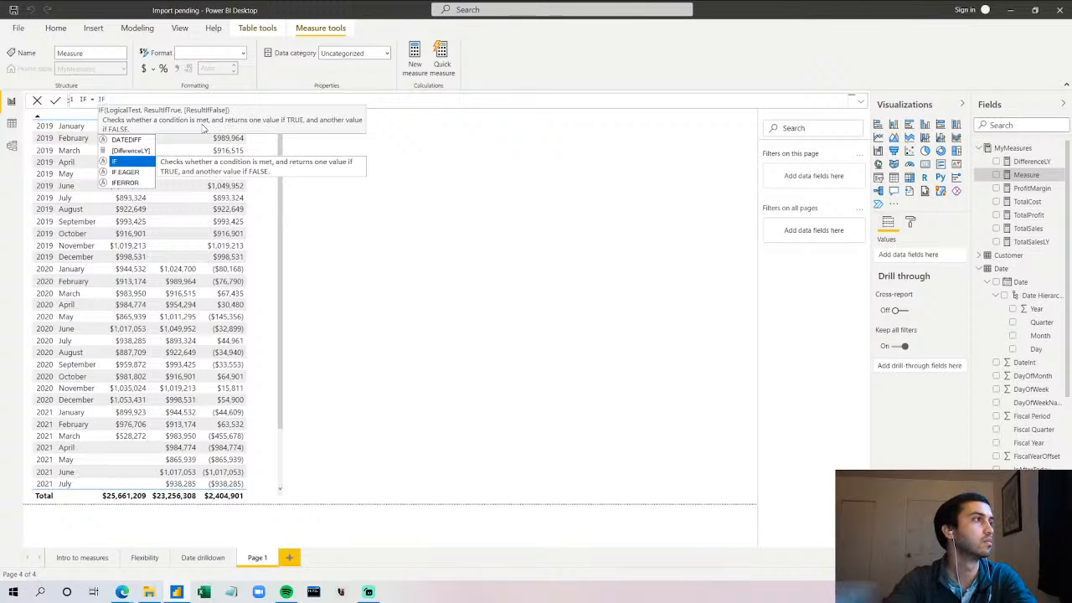
click(130, 163)
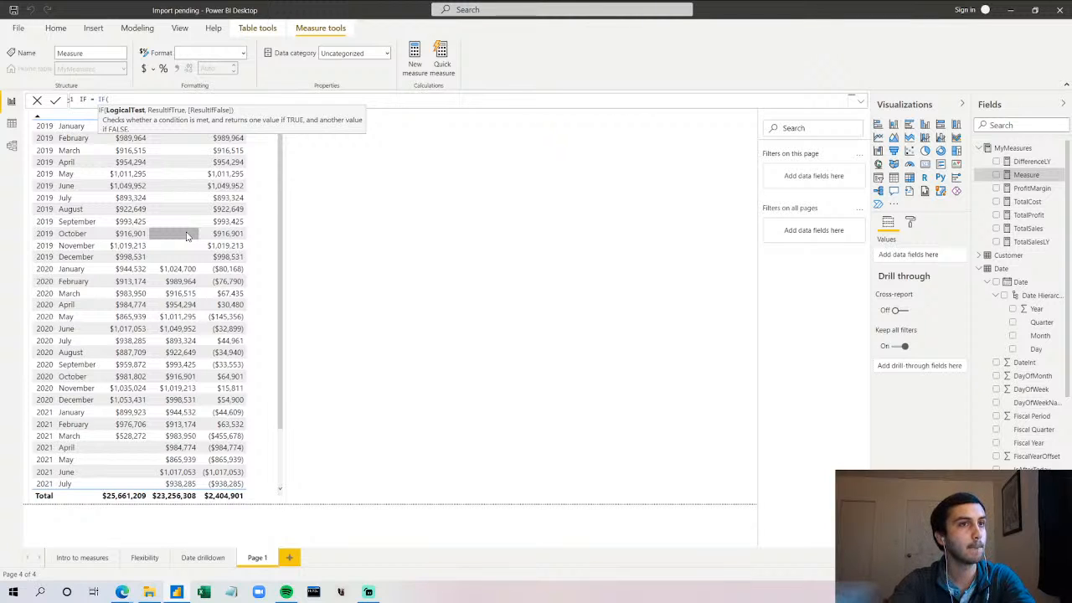
- Try an AND condition inside the IF function with [TotalSales]>0 as the first argument and [TotalSalesLY] as the second
text(AND)
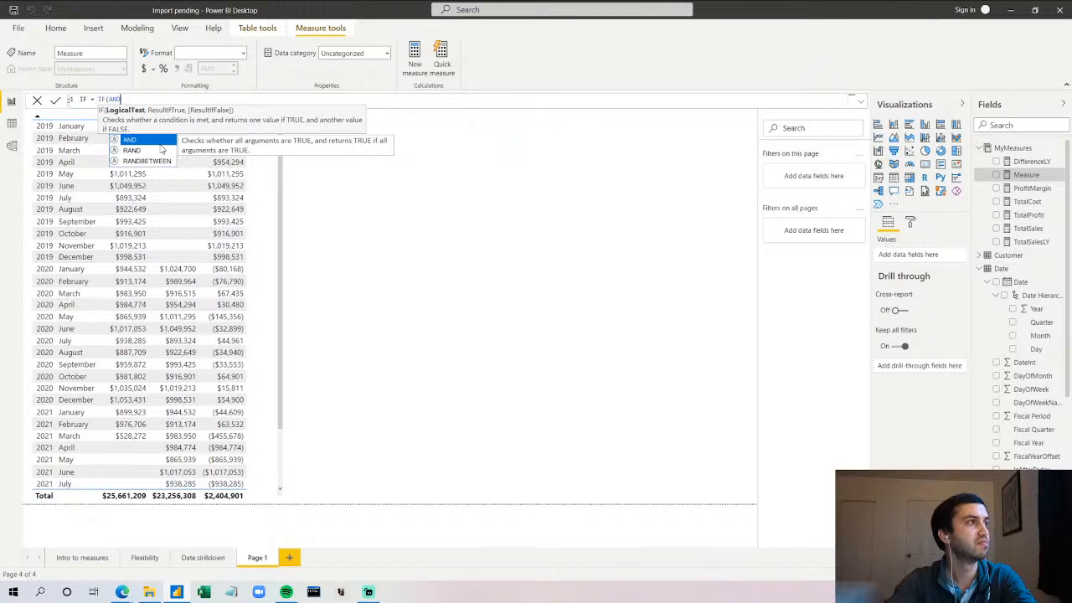
text(()
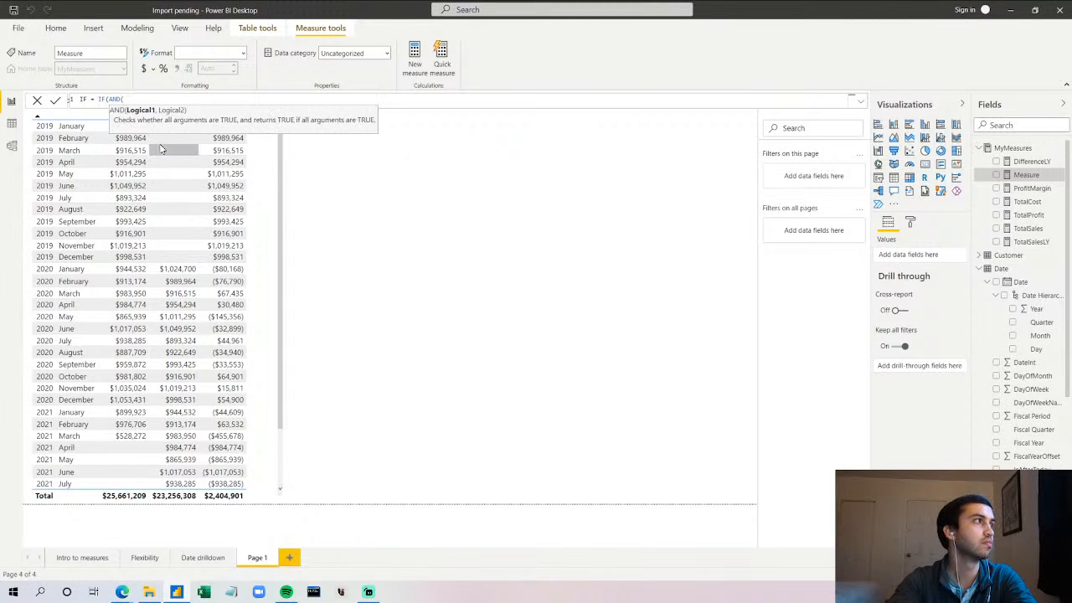
text(SALES)
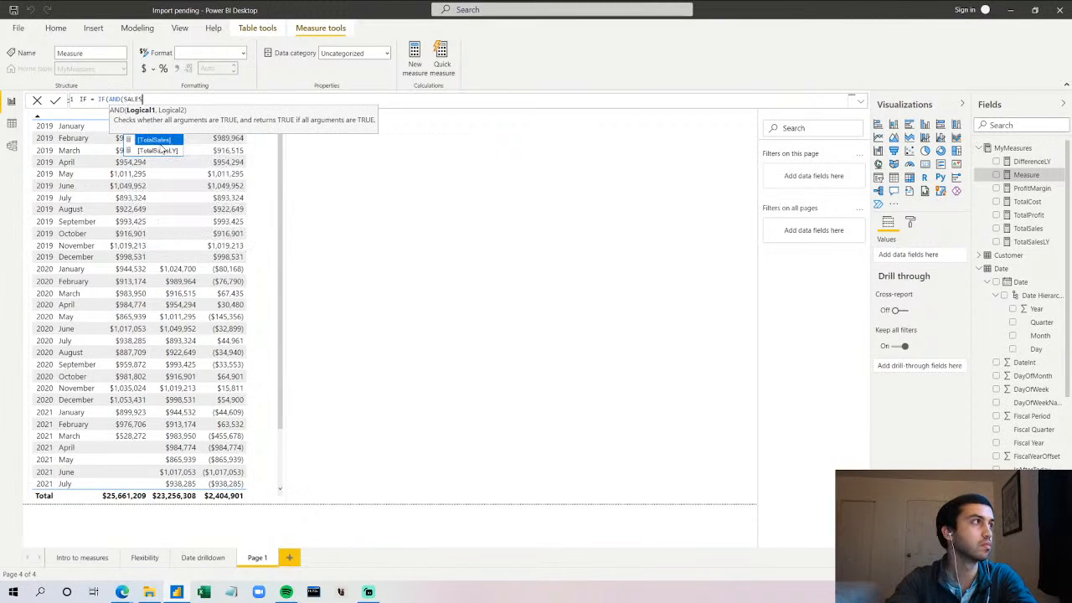
click(117, 98)
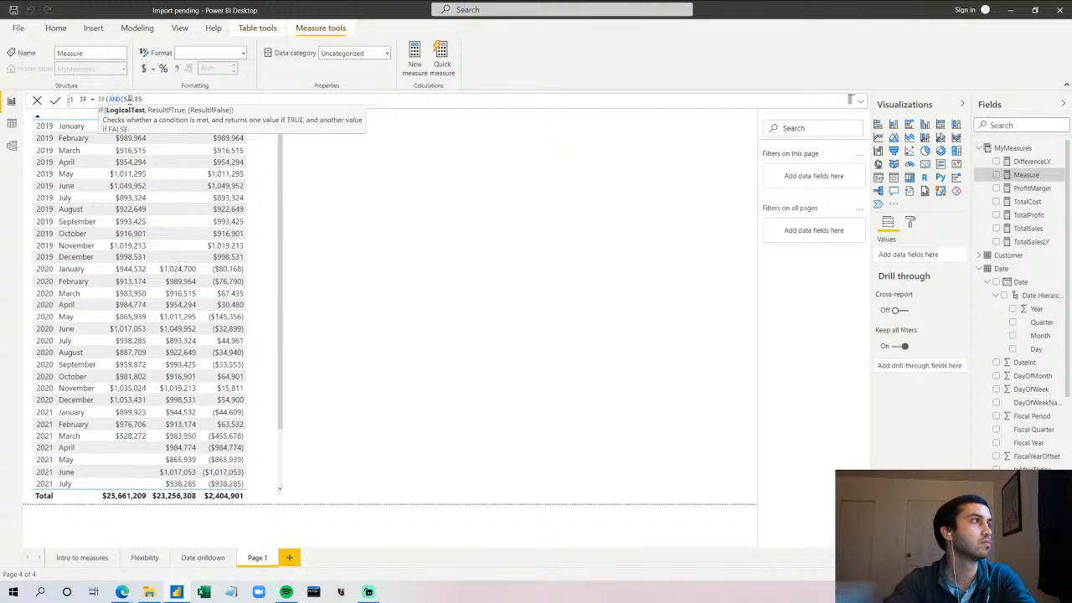
click(150, 99)
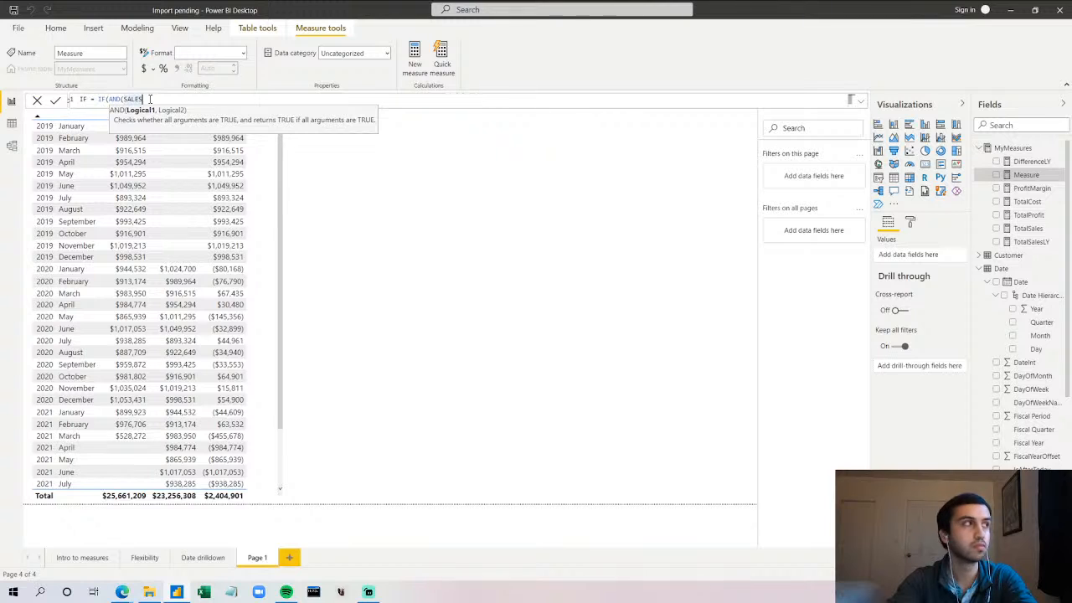
key(BackSpace)
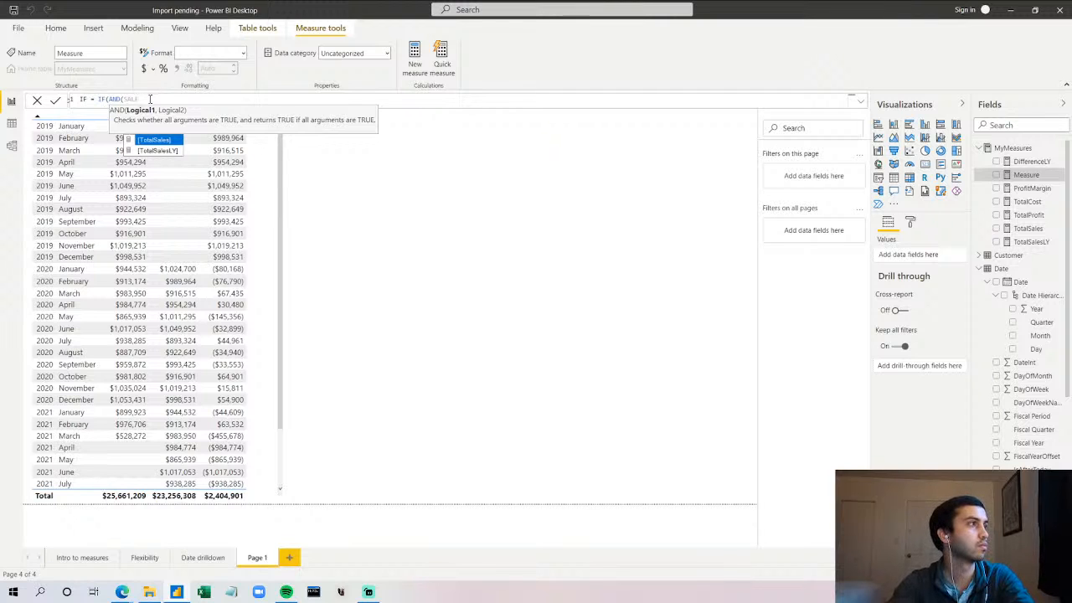
key(Tab)
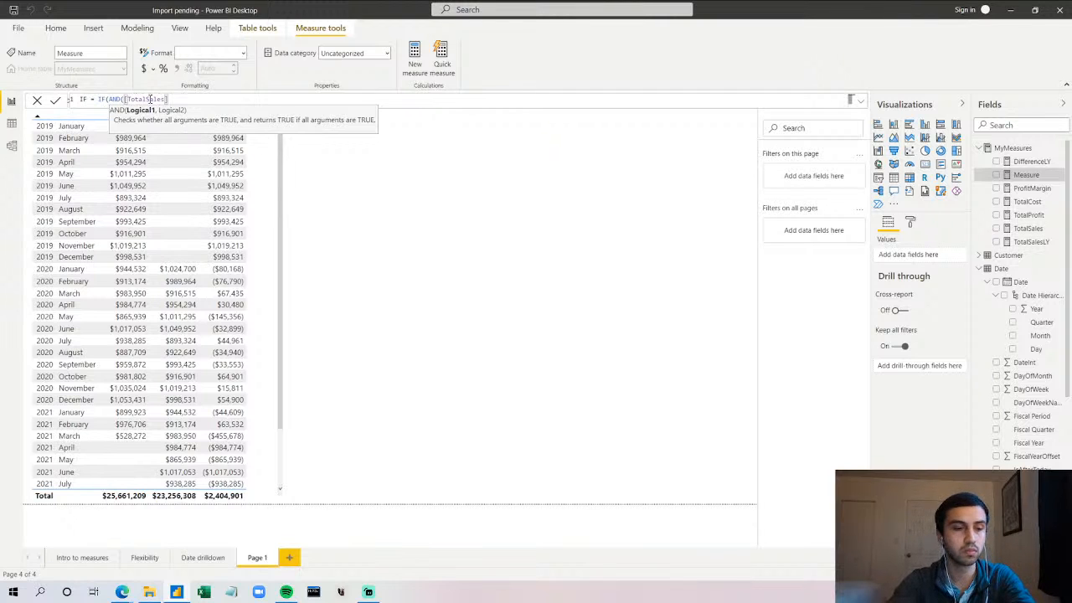
text())
key(BackSpace)
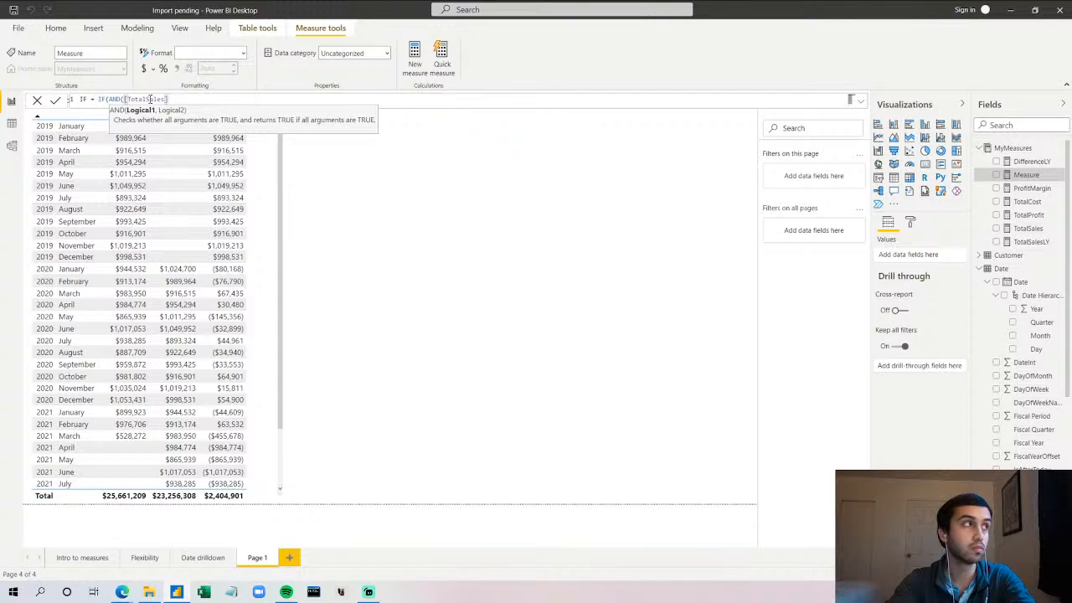
text(>)
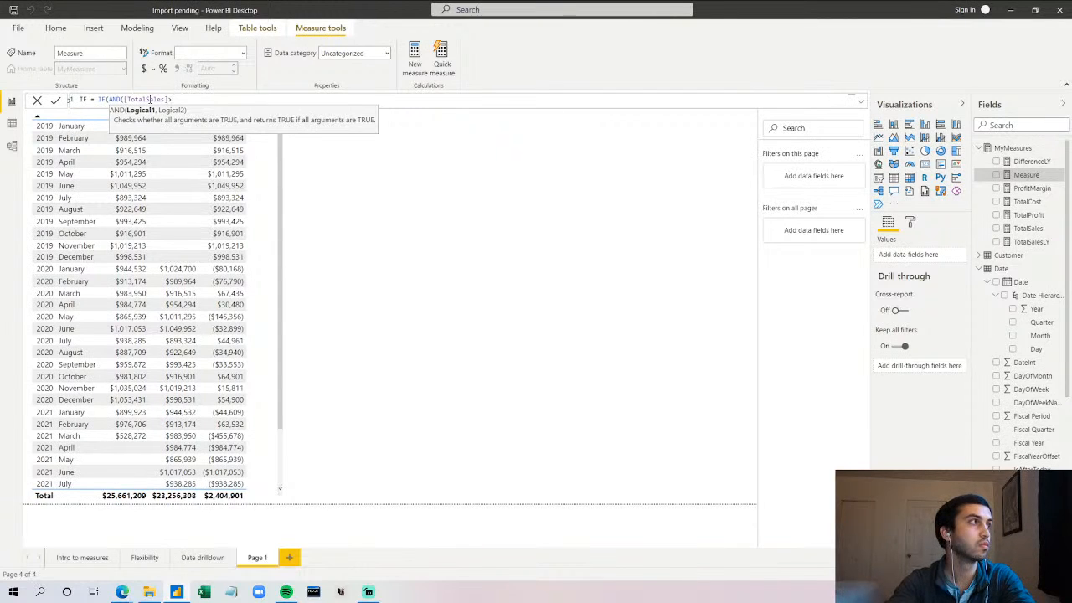
text(0)
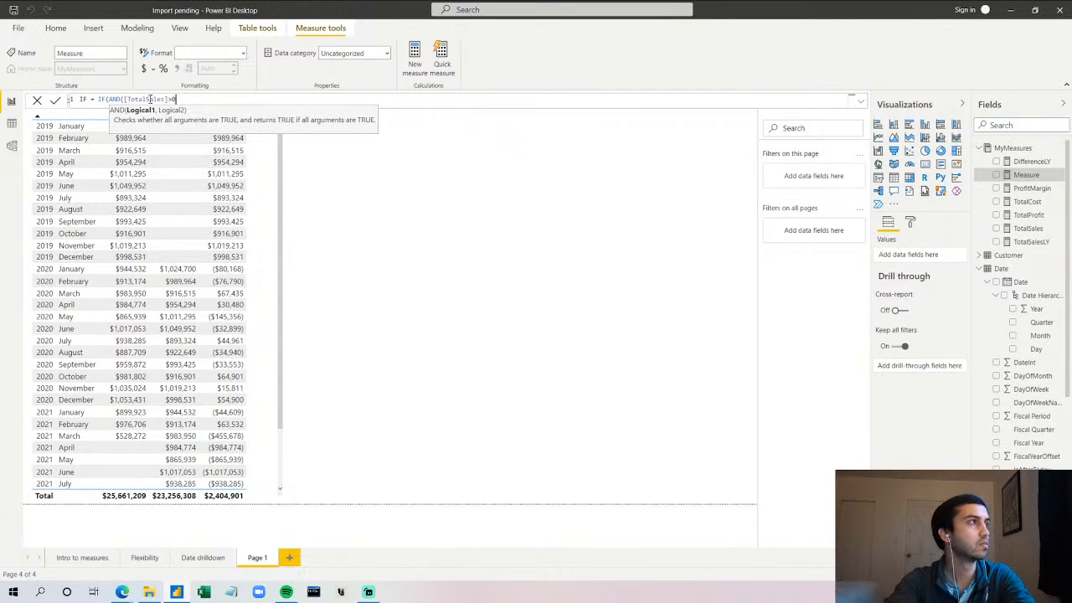
text(, SALES)
key(Tab)
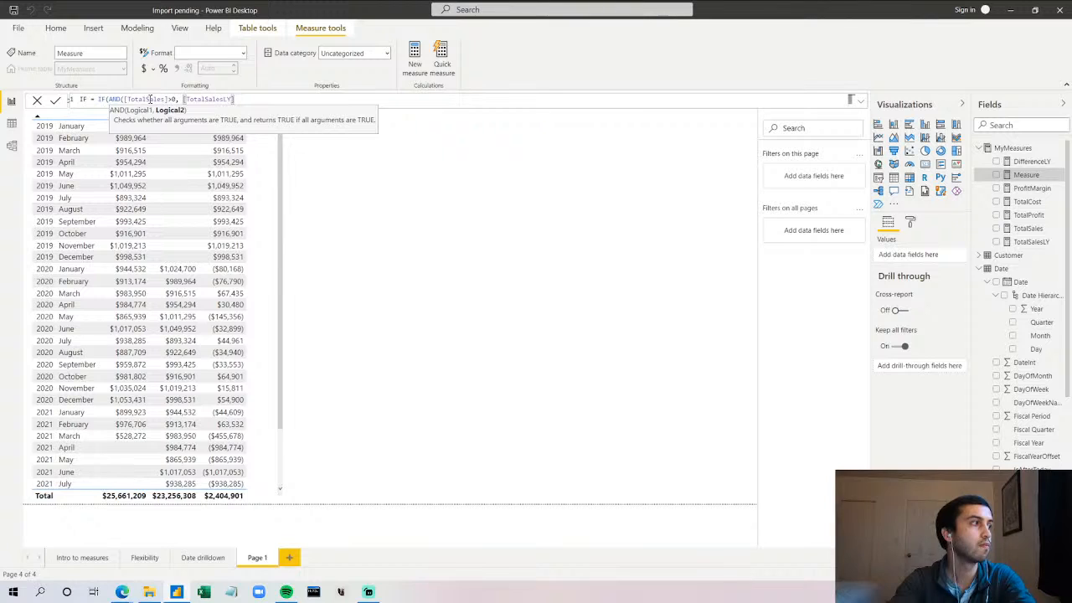
- Clear the arguments of the AND function and try a CONTAINS function on the Sales table instead
key(BackSpace)
key(BackSpace)
key(BackSpace)
key(BackSpace)
key(BackSpace)
key(BackSpace)
key(BackSpace)
key(BackSpace)
key(BackSpace)
key(BackSpace)
key(BackSpace)
key(BackSpace)
key(BackSpace)
key(BackSpace)
key(BackSpace)
key(BackSpace)
key(BackSpace)
key(BackSpace)
key(BackSpace)
key(BackSpace)
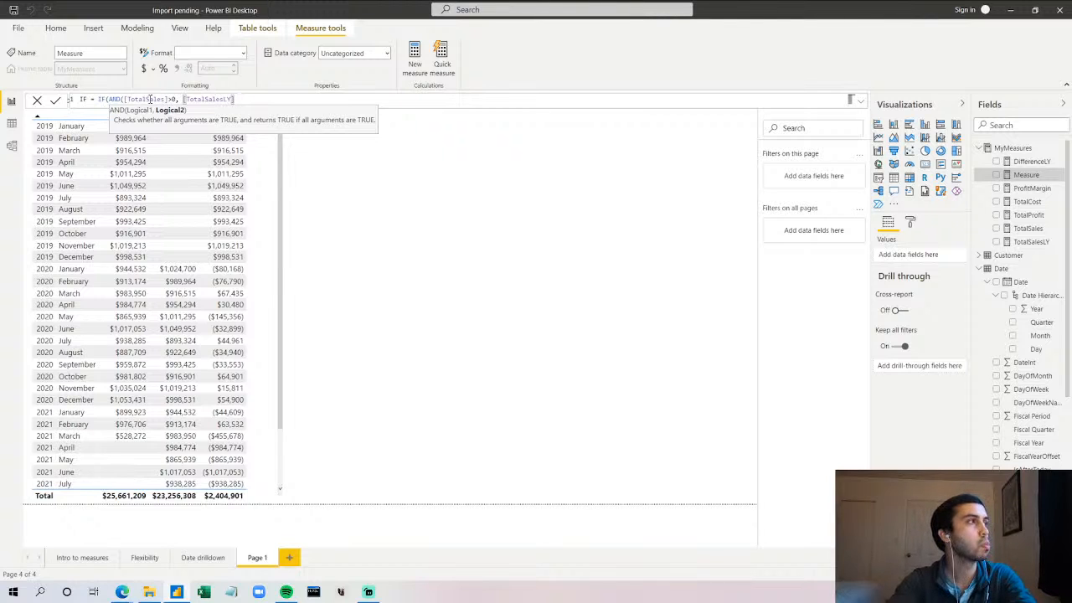
key(BackSpace)
key(BackSpace)
key(BackSpace)
key(BackSpace)
key(BackSpace)
key(BackSpace)
key(BackSpace)
key(BackSpace)
key(BackSpace)
key(BackSpace)
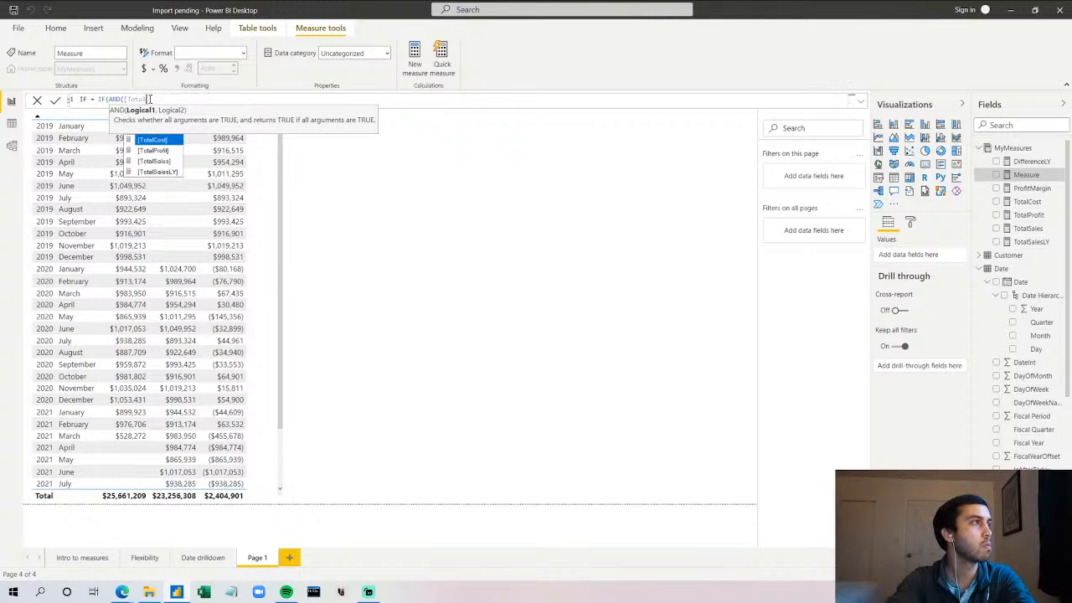
text(CONT)
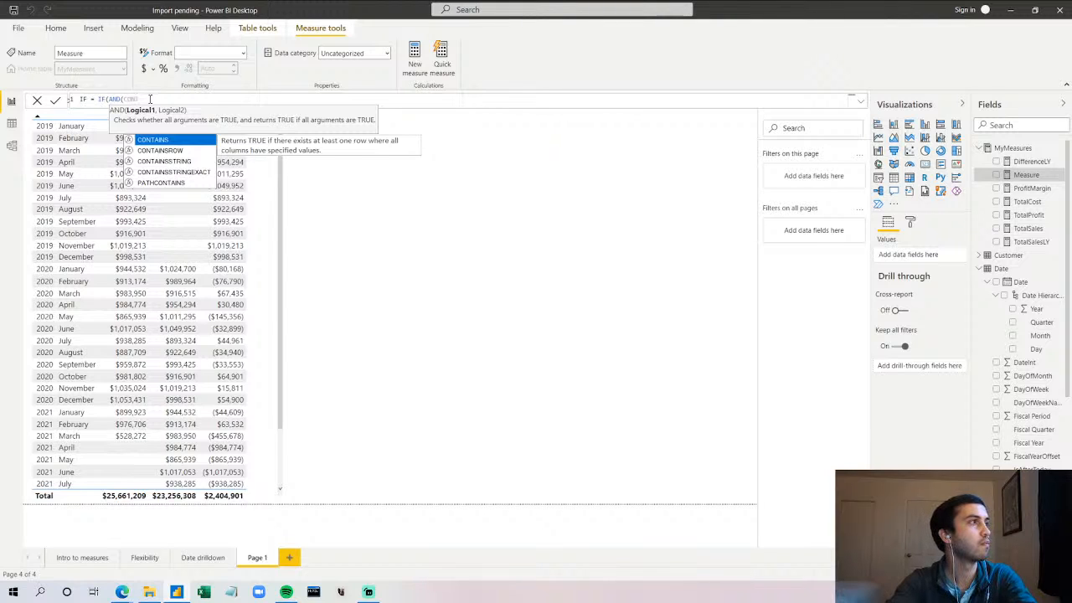
key(Tab)
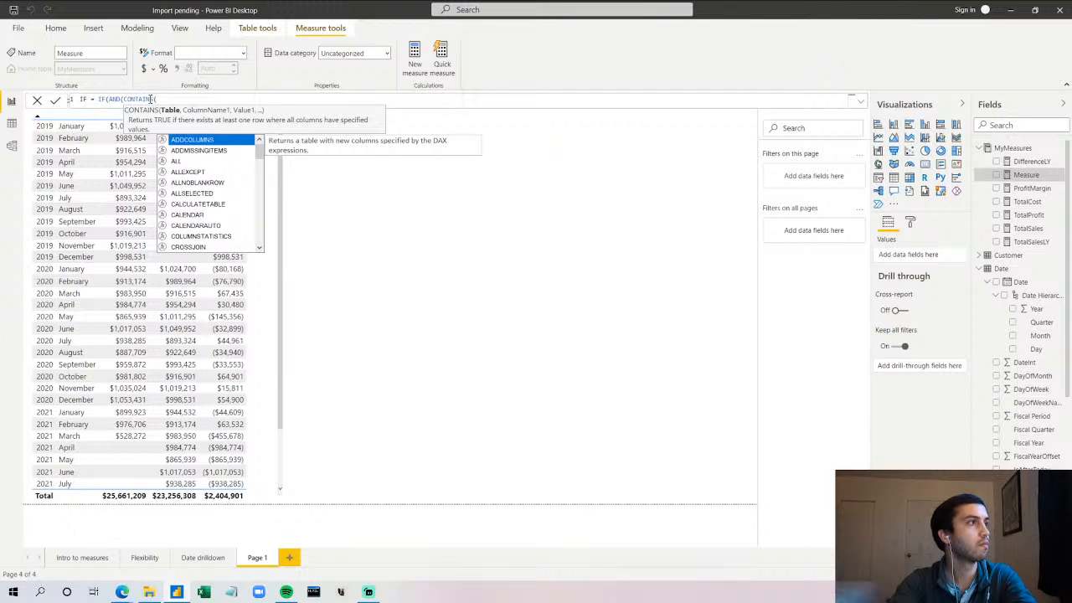
text(SALES)
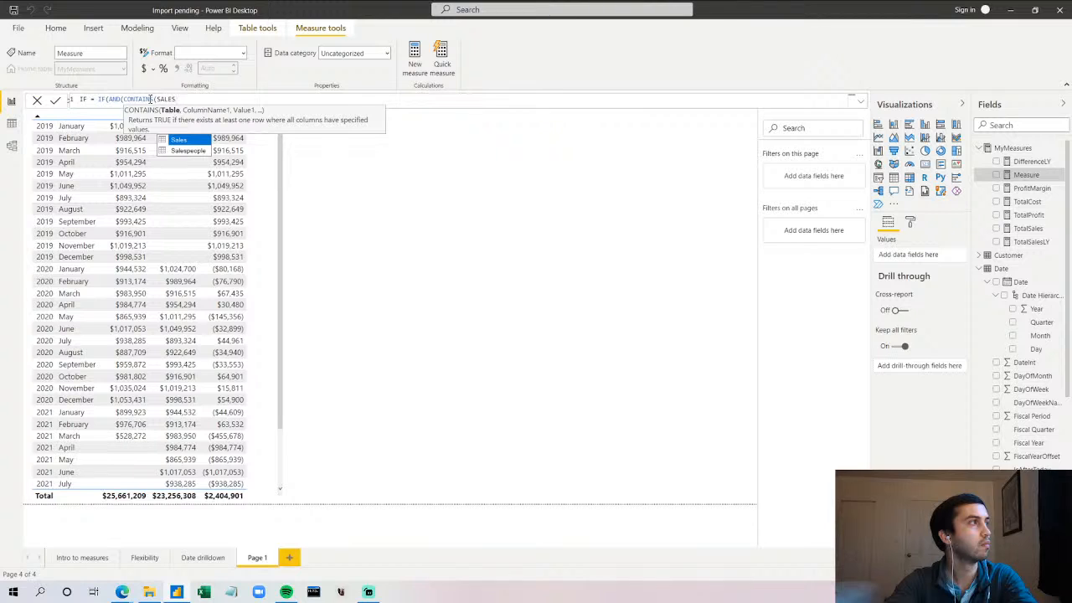
- Replace the whole expression of the IF measure with CONTAINS(Sales) and commit it
drag(180, 99, 98, 98)
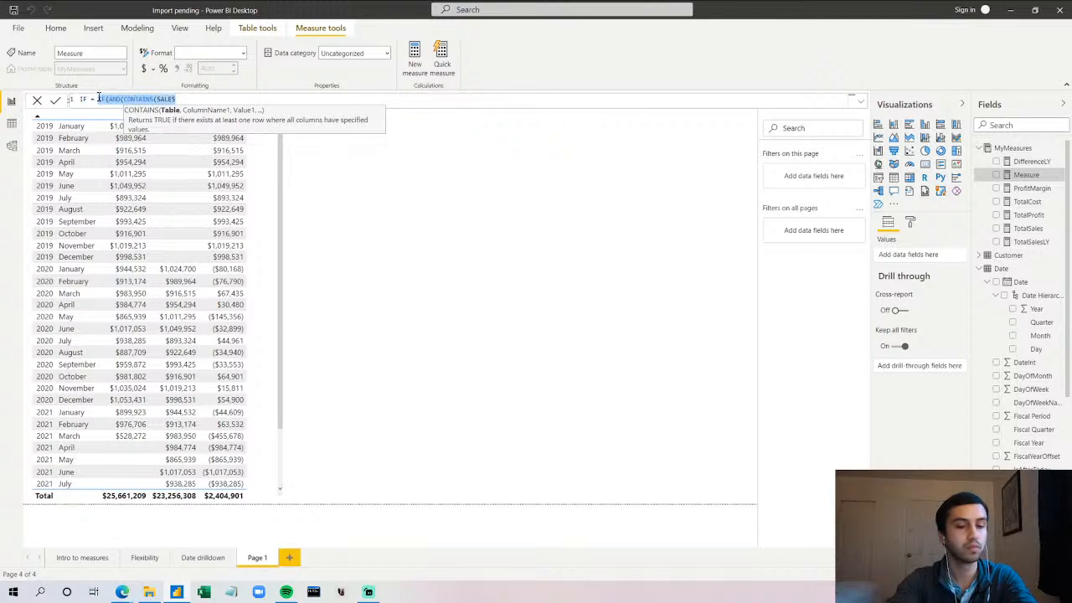
text(CONTAIN)
key(Tab)
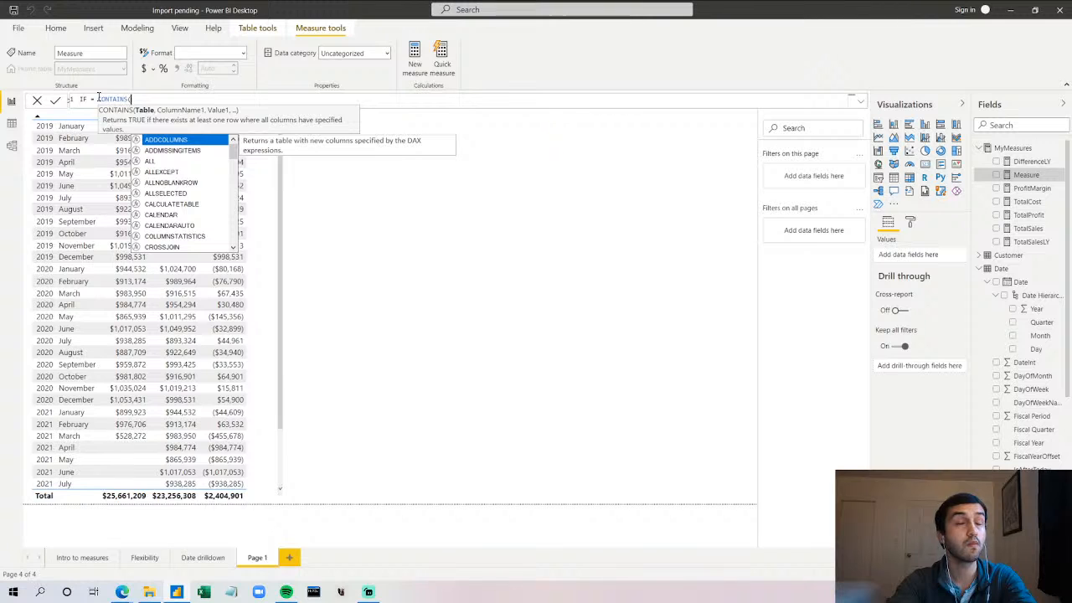
text(Sales)
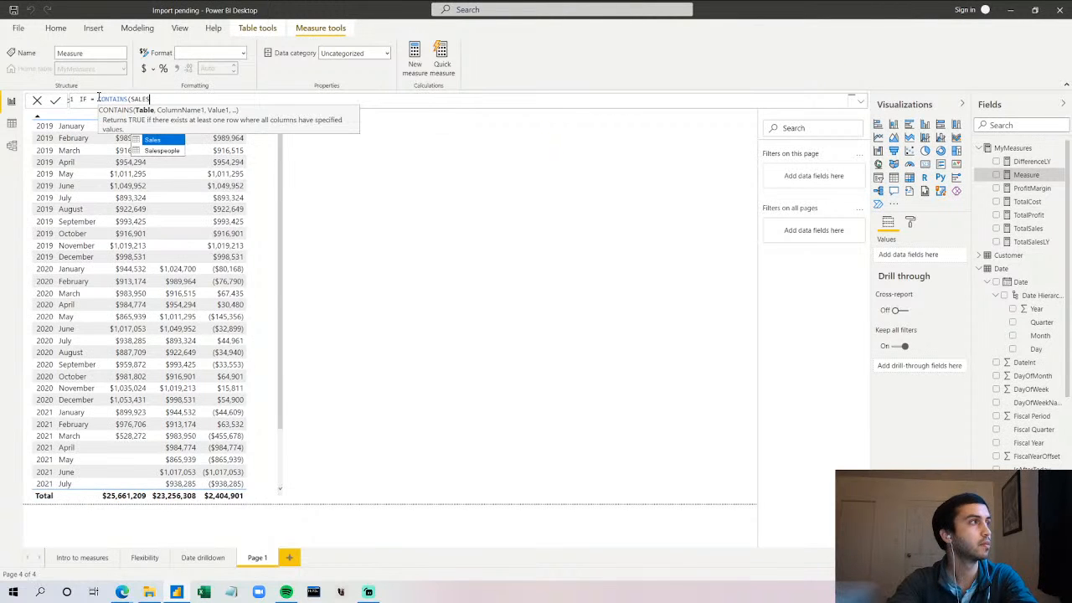
text())
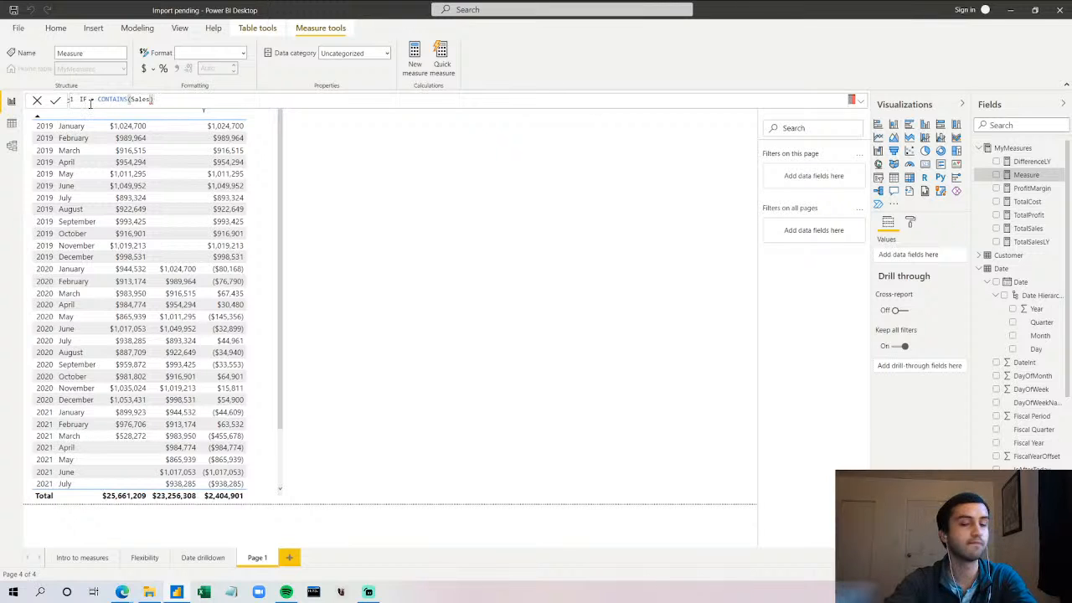
key(Return)
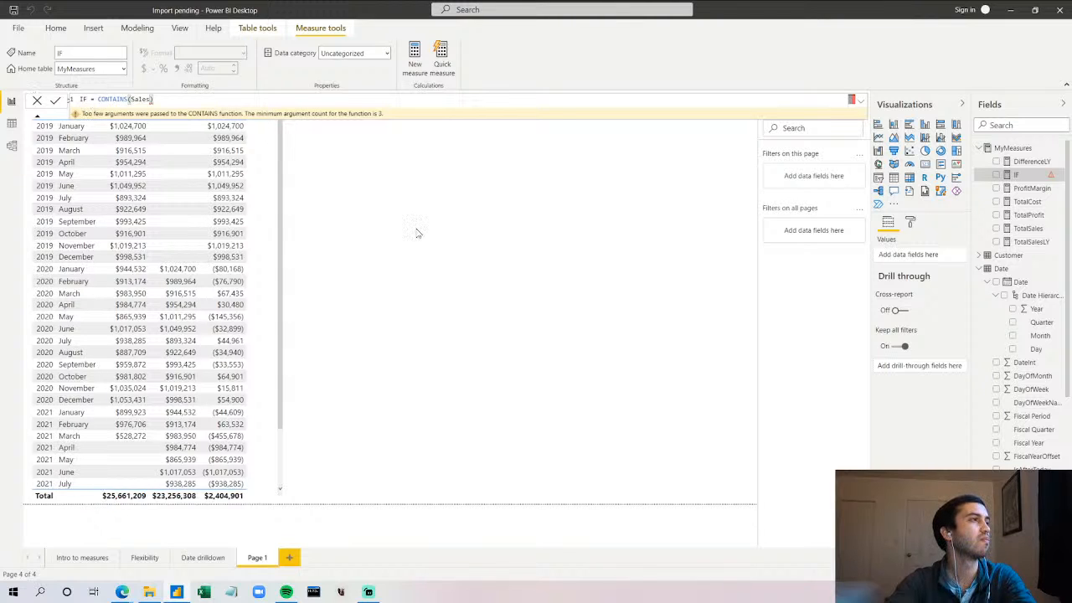
- Re-enter Sales as the table argument of CONTAINS and begin a Sales column as the second argument
click(152, 99)
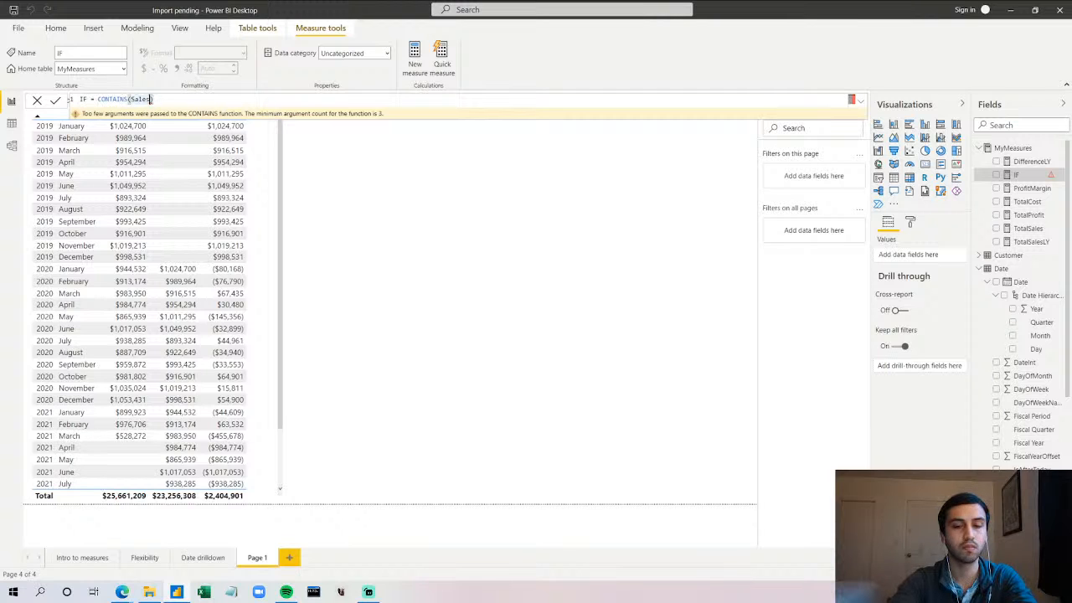
text(,)
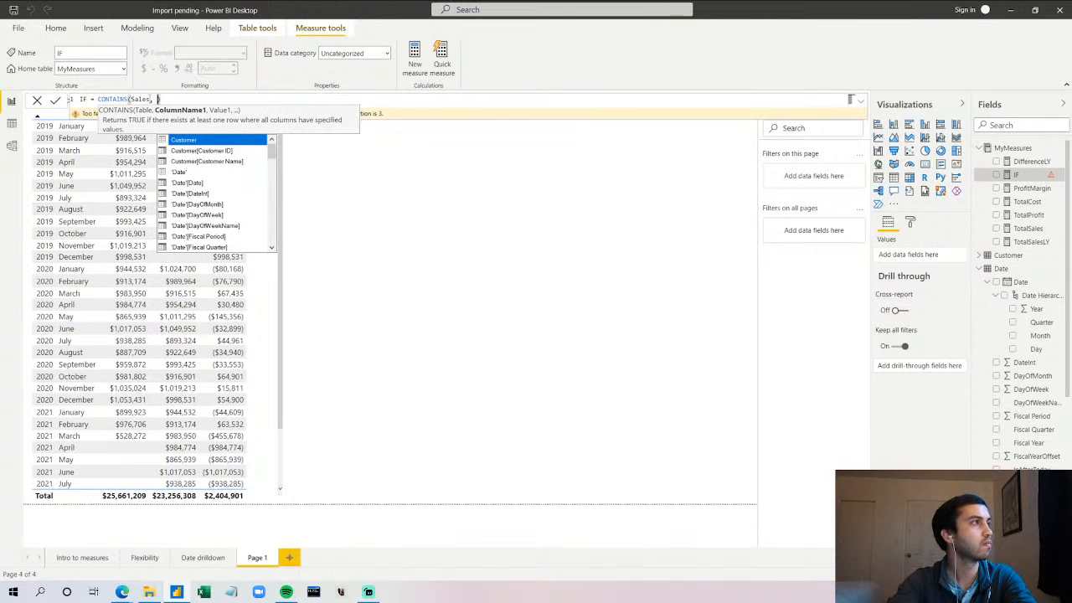
key(BackSpace)
key(BackSpace)
key(BackSpace)
key(BackSpace)
key(BackSpace)
key(BackSpace)
key(BackSpace)
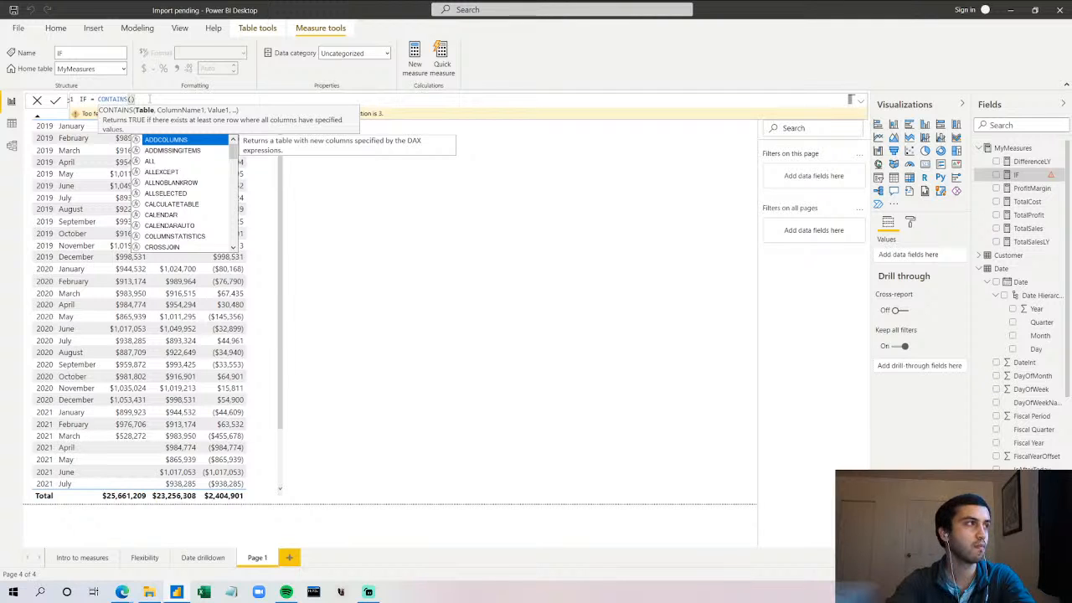
text(Sale)
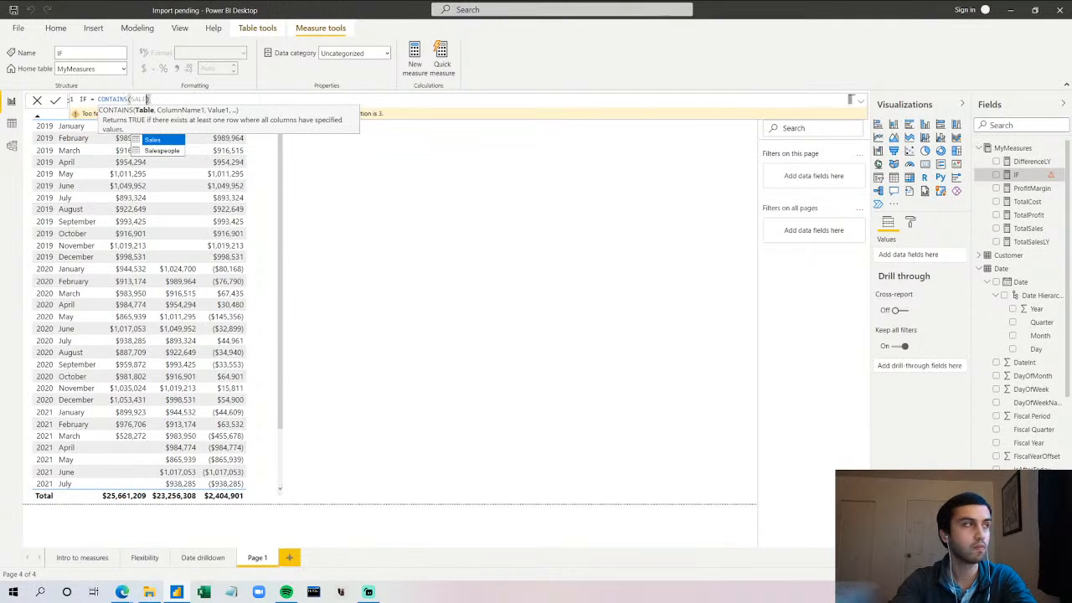
key(Tab)
text(, S)
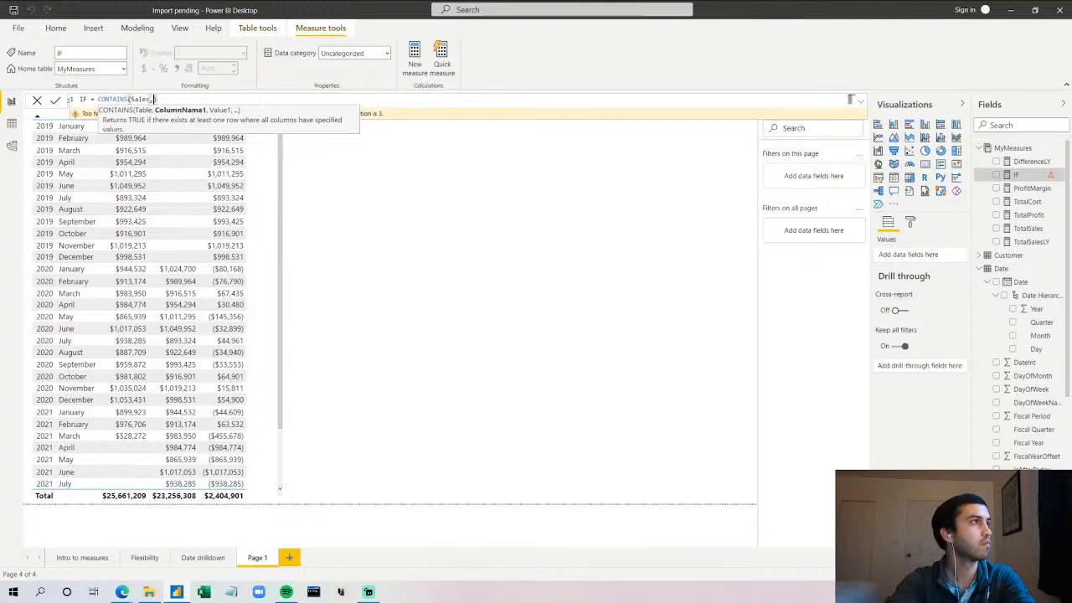
text(ALES)
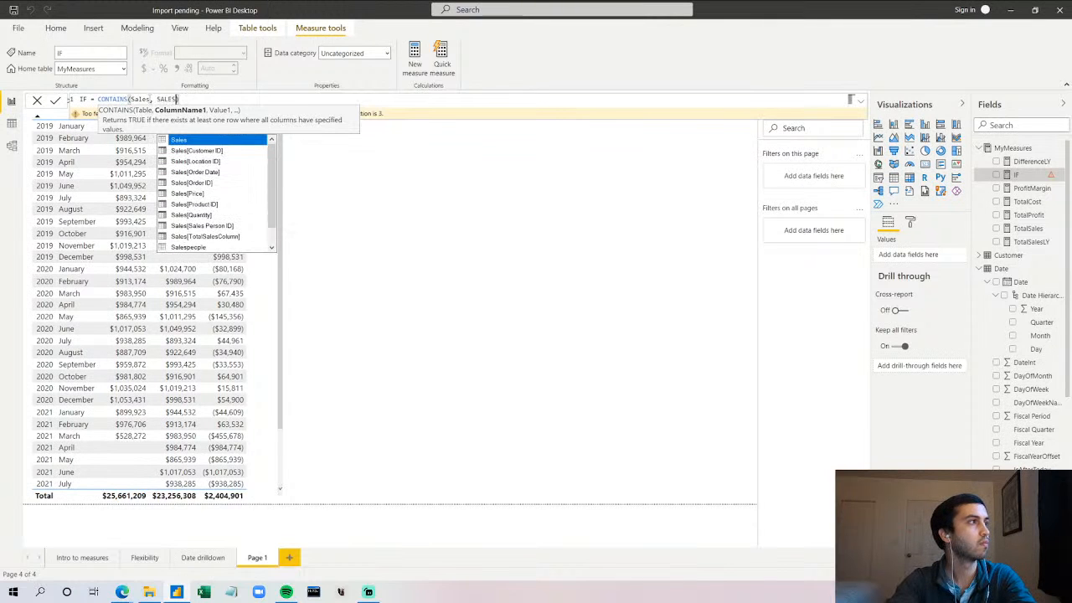
key(BackSpace)
key(BackSpace)
key(BackSpace)
key(BackSpace)
key(BackSpace)
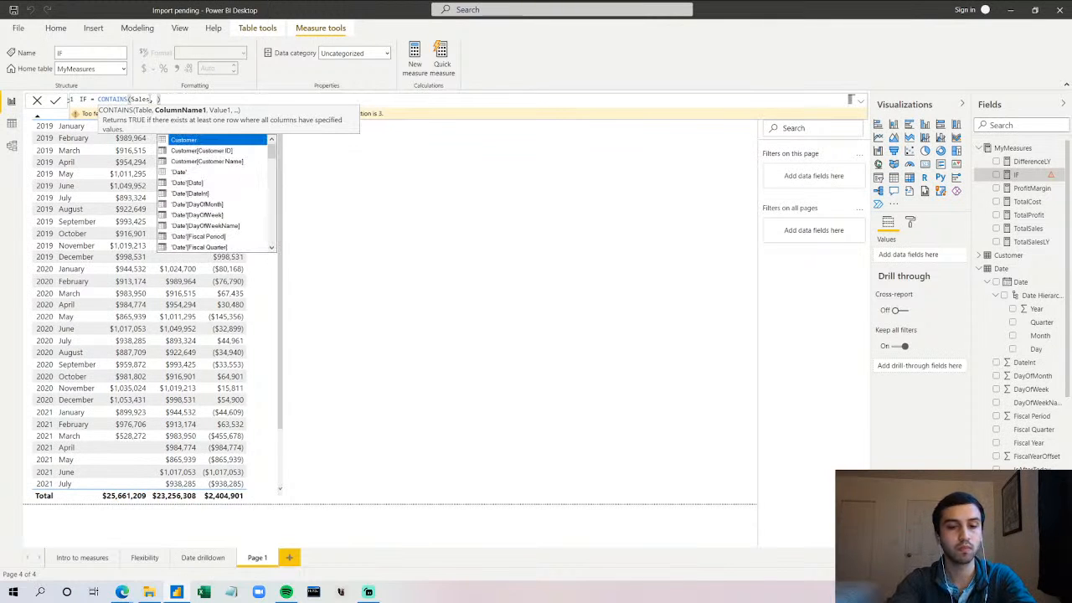
text(total)
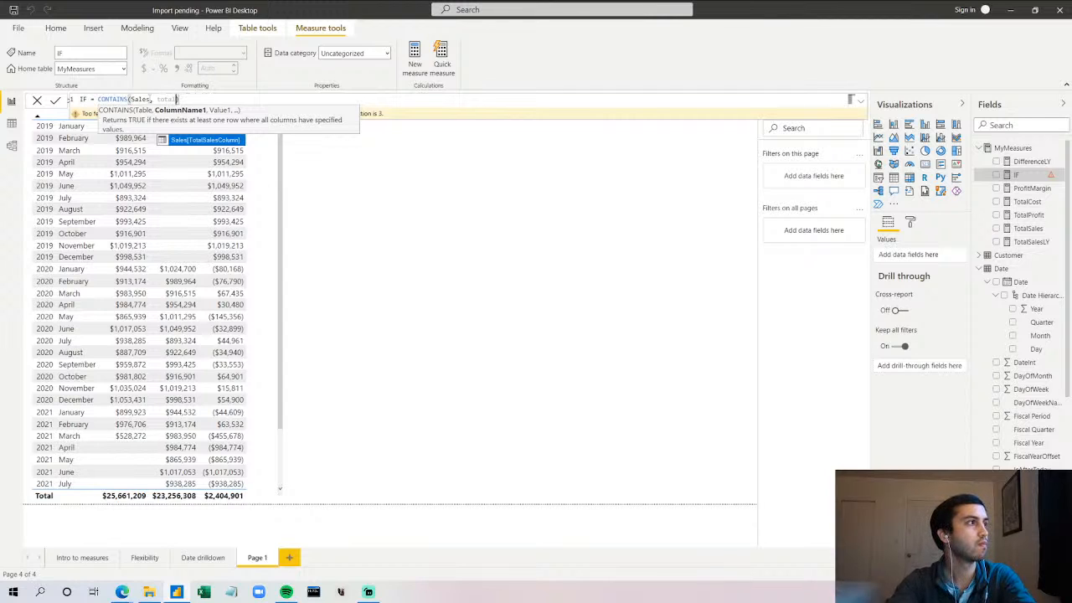
key(BackSpace)
key(BackSpace)
key(BackSpace)
key(BackSpace)
key(BackSpace)
key(BackSpace)
key(BackSpace)
key(BackSpace)
key(BackSpace)
key(BackSpace)
key(BackSpace)
key(BackSpace)
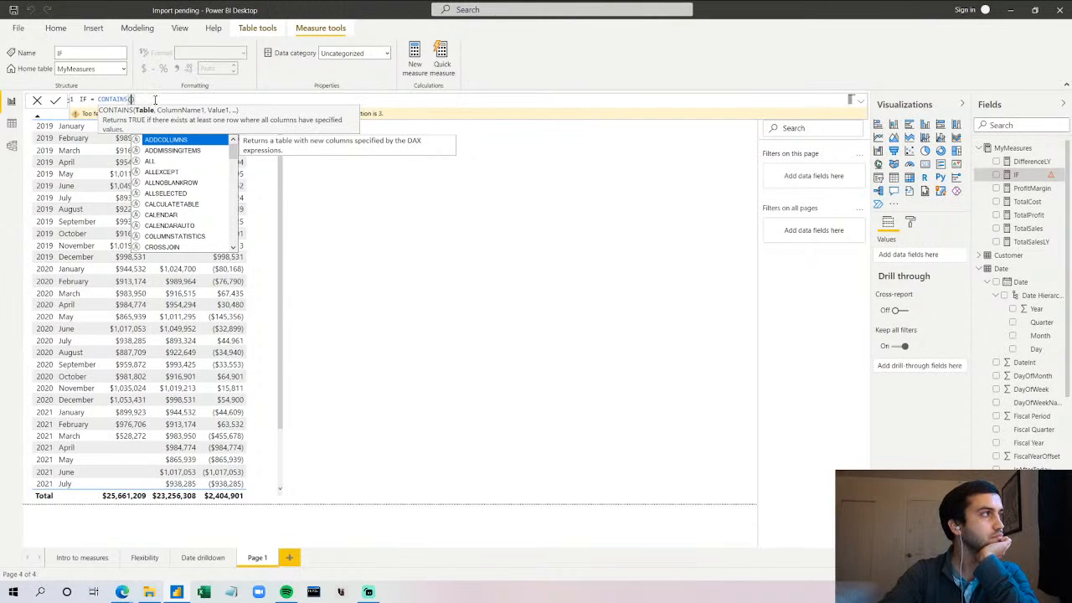
- Collapse the Date table's field list and reset the IF measure's formula to only "IF ="
click(981, 274)
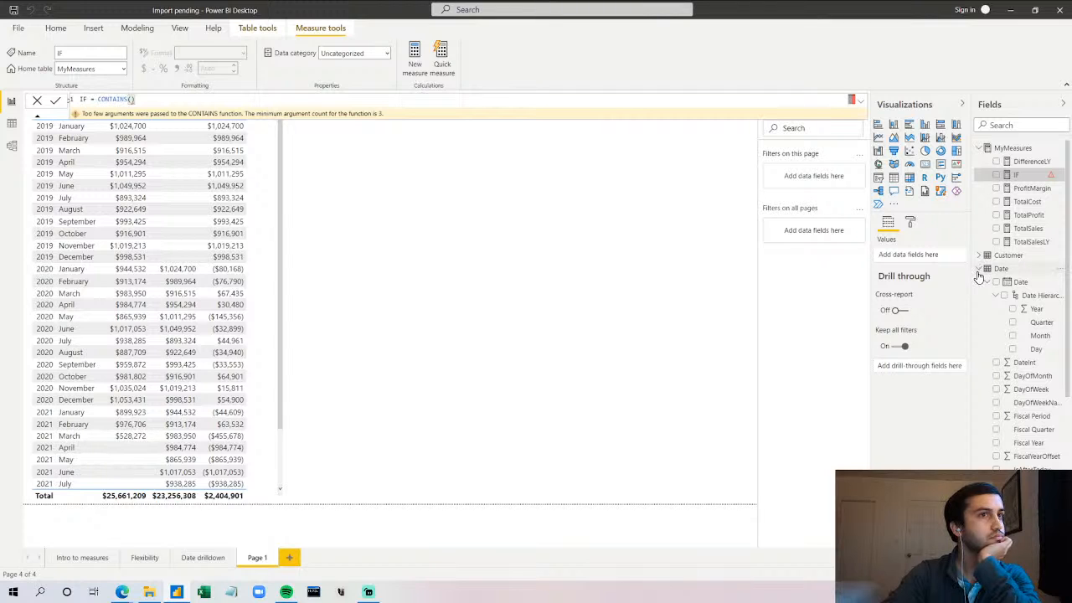
click(979, 270)
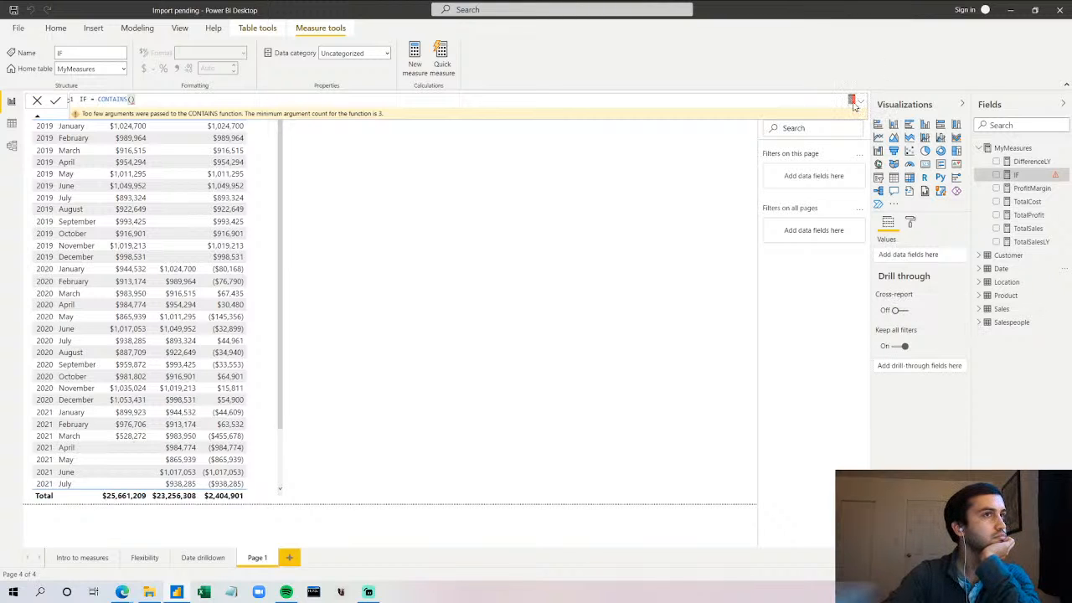
key(ctrl+a)
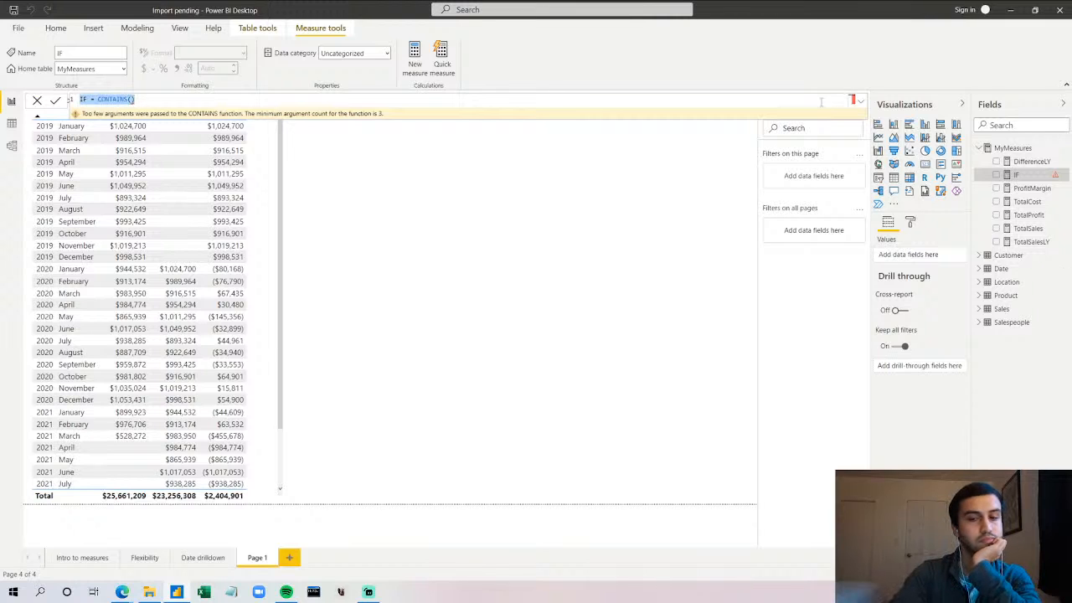
key(BackSpace)
text(IF =)
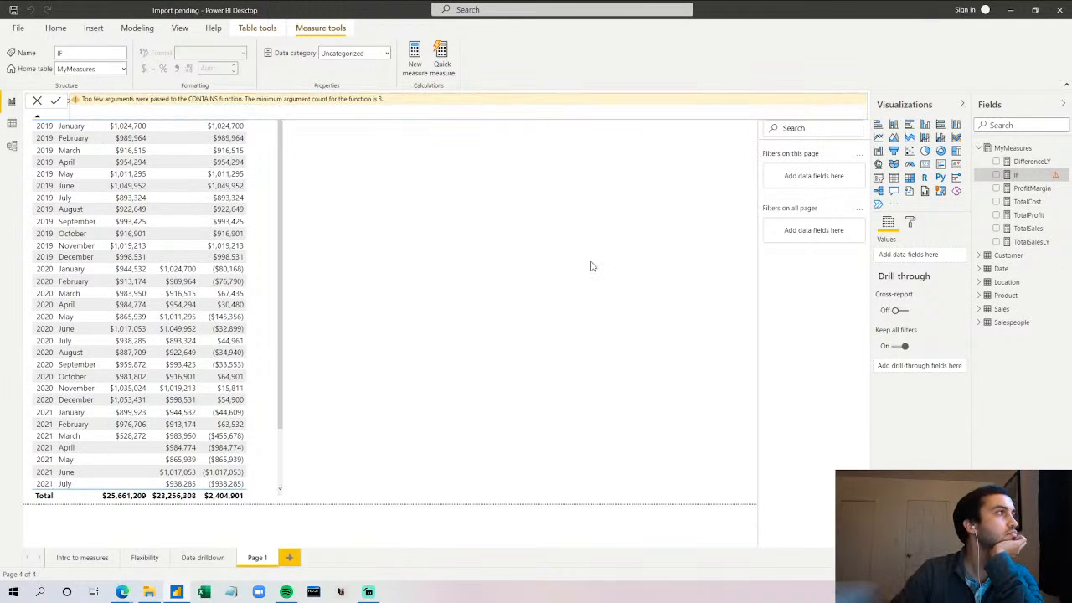
key(Return)
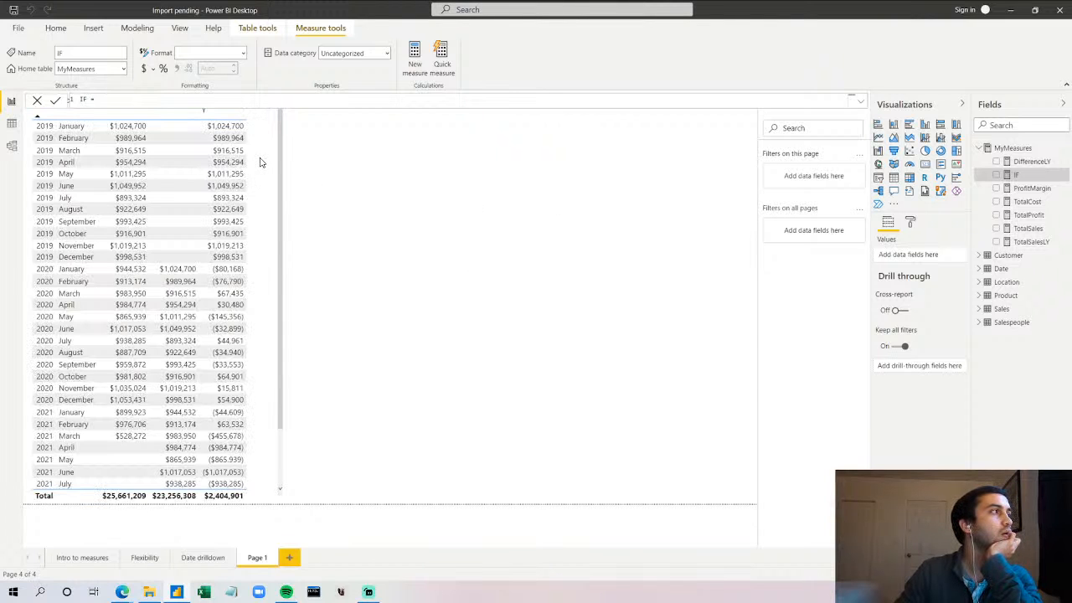
- Move the monthly sales table visual down the page to clear space above it
click(260, 162)
drag(159, 92, 153, 205)
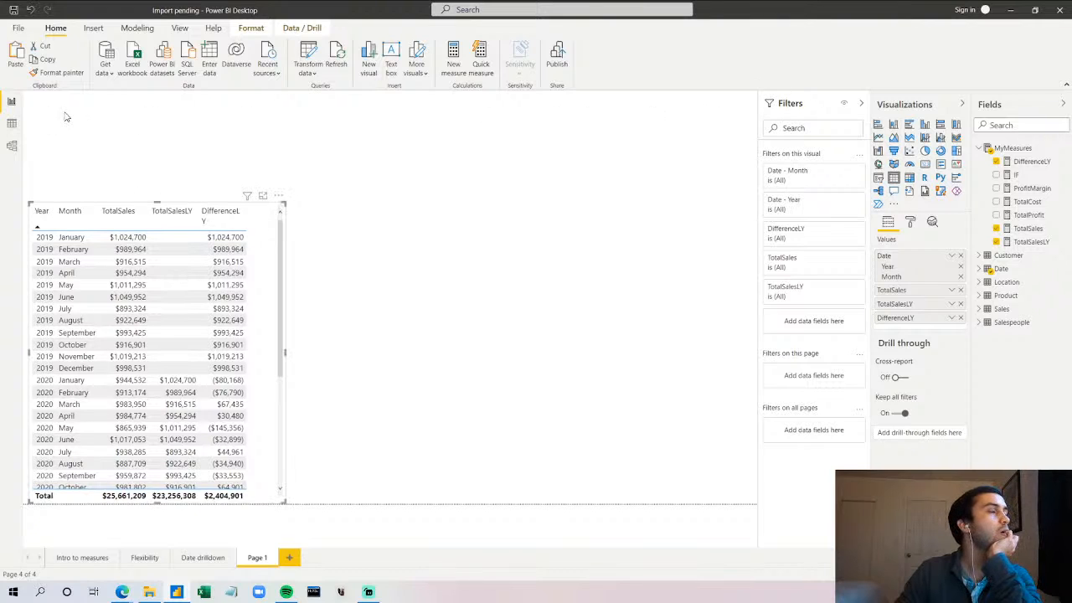
click(1013, 174)
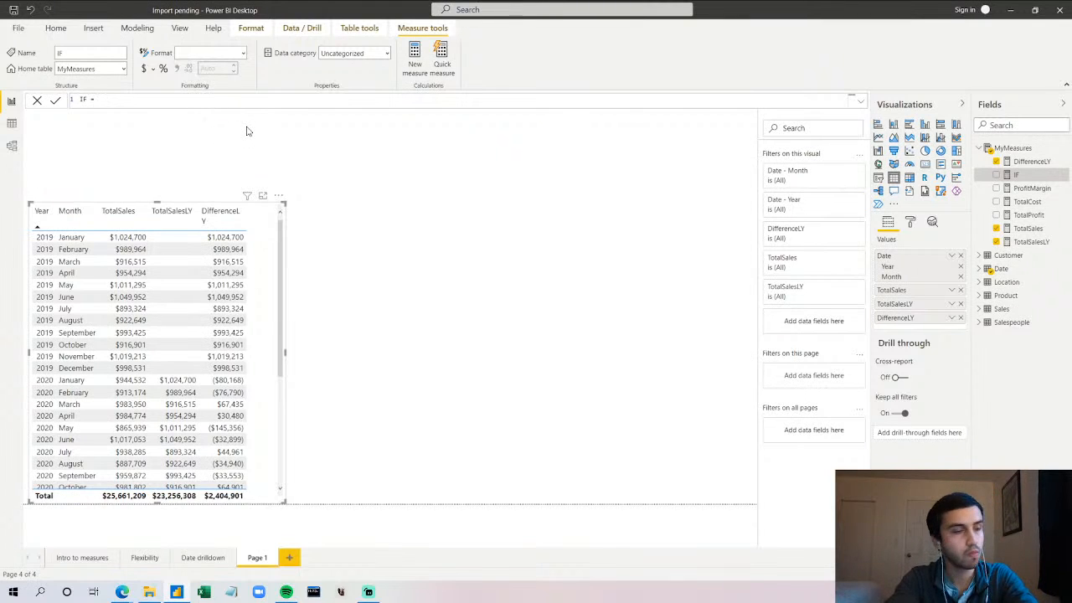
key(BackSpace)
key(BackSpace)
key(BackSpace)
key(BackSpace)
text(Contains)
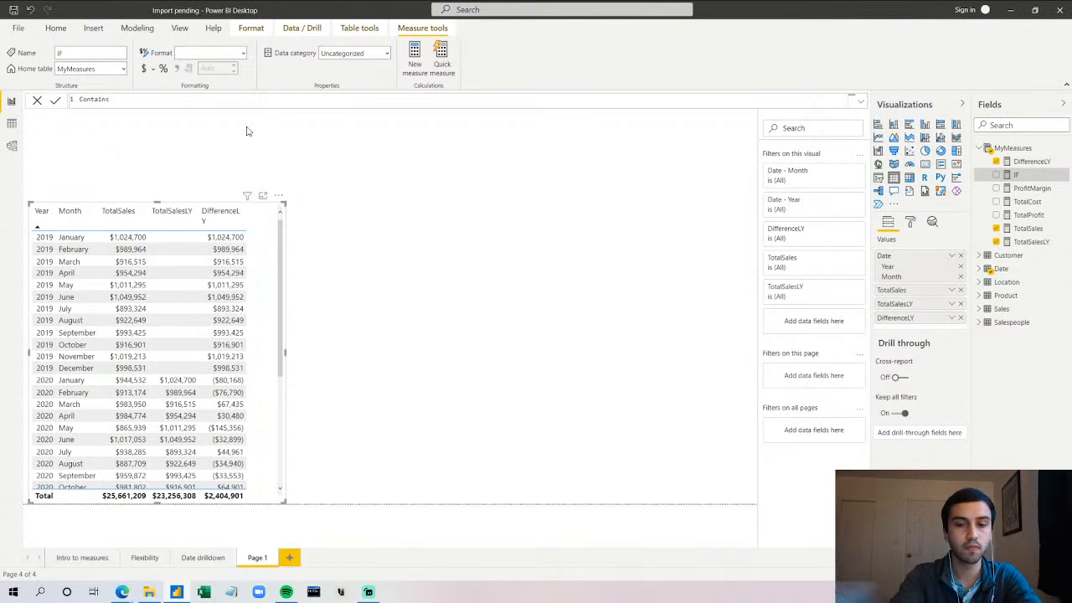
text( = CONTAINS()
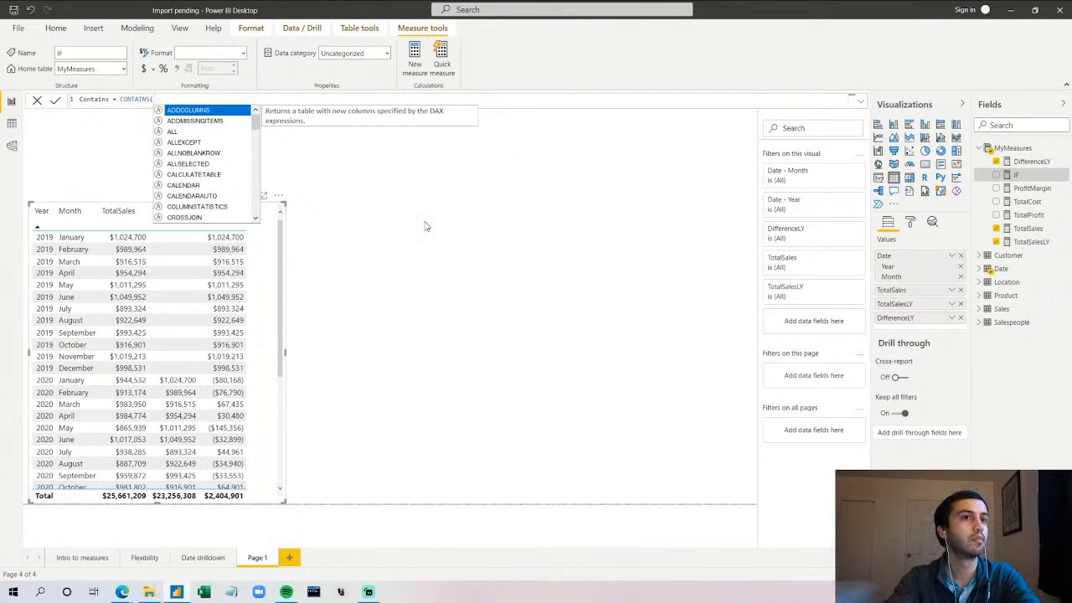
text(sale)
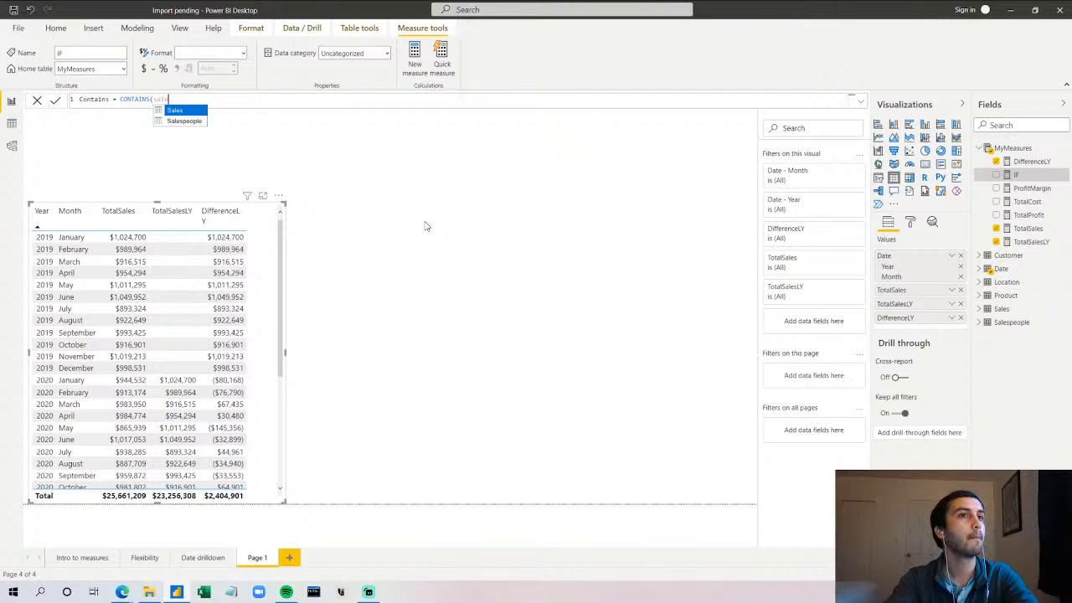
key(BackSpace)
key(BackSpace)
key(BackSpace)
key(BackSpace)
key(BackSpace)
key(BackSpace)
key(BackSpace)
key(BackSpace)
key(BackSpace)
key(BackSpace)
key(BackSpace)
key(BackSpace)
key(BackSpace)
key(BackSpace)
key(BackSpace)
key(BackSpace)
key(BackSpace)
key(BackSpace)
key(BackSpace)
key(BackSpace)
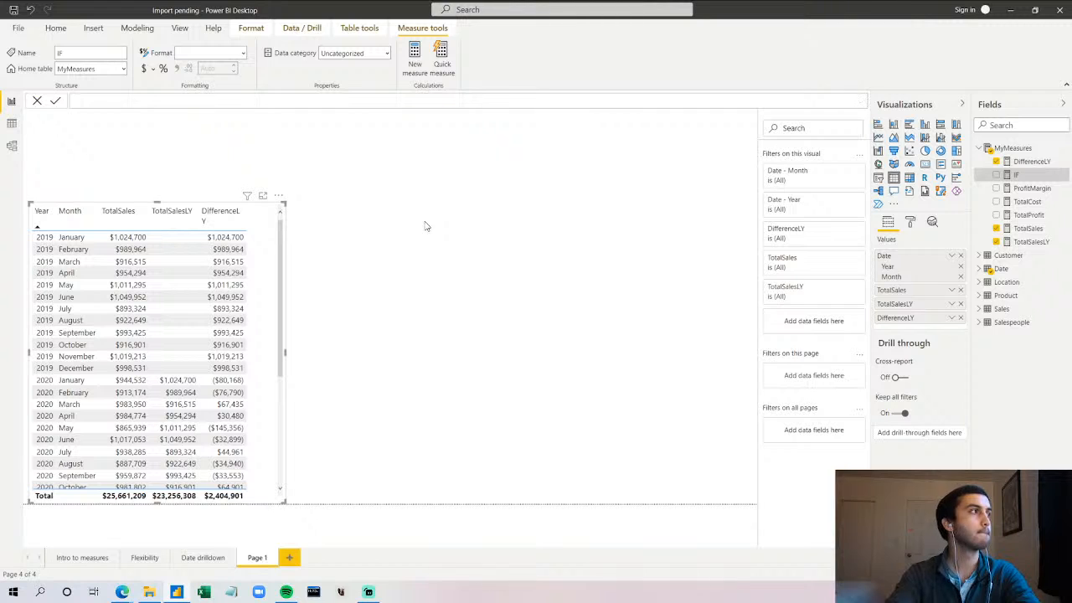
click(425, 226)
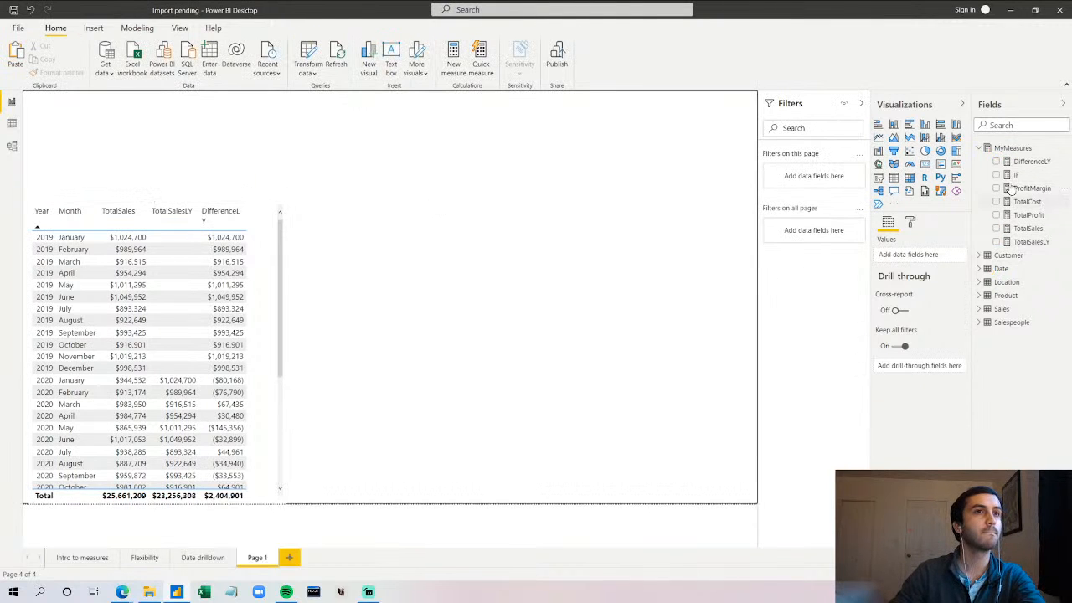
- Examine the fields of the Sales table
click(979, 309)
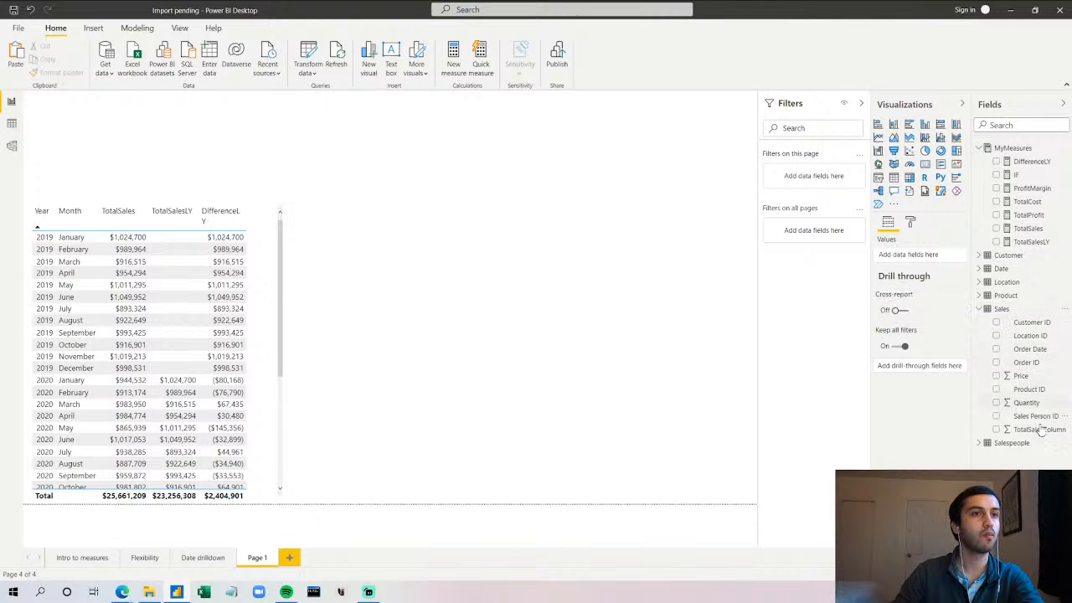
click(979, 312)
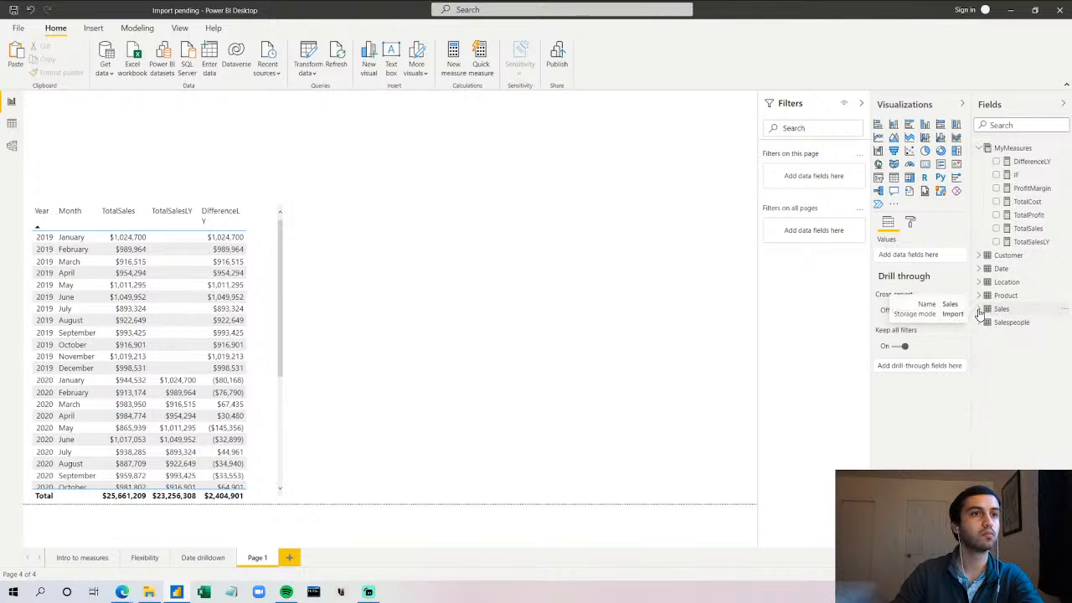
click(1015, 175)
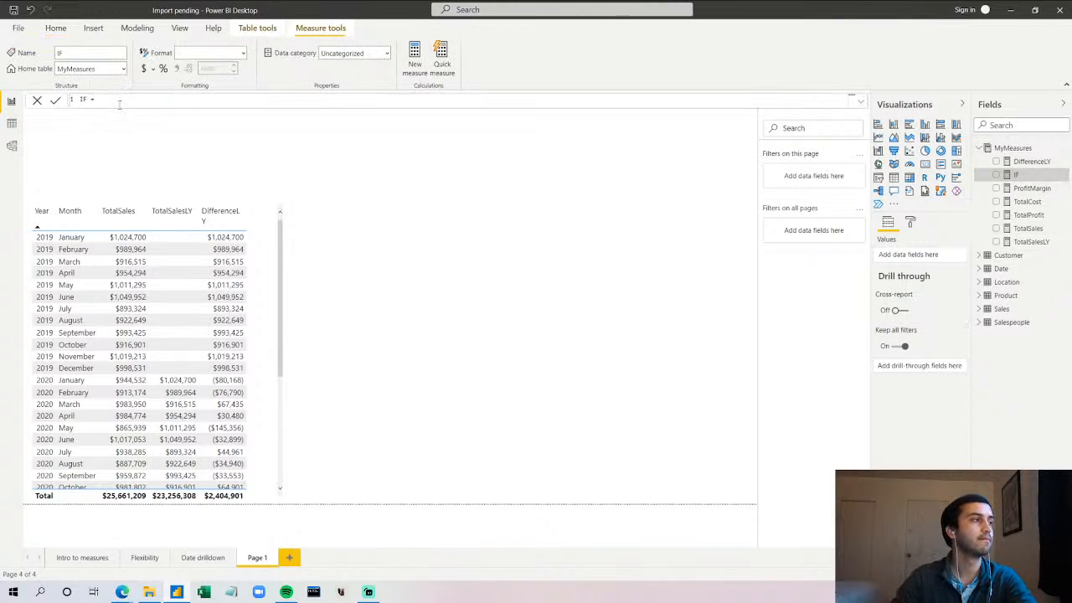
key(BackSpace)
key(BackSpace)
key(BackSpace)
key(BackSpace)
key(BackSpace)
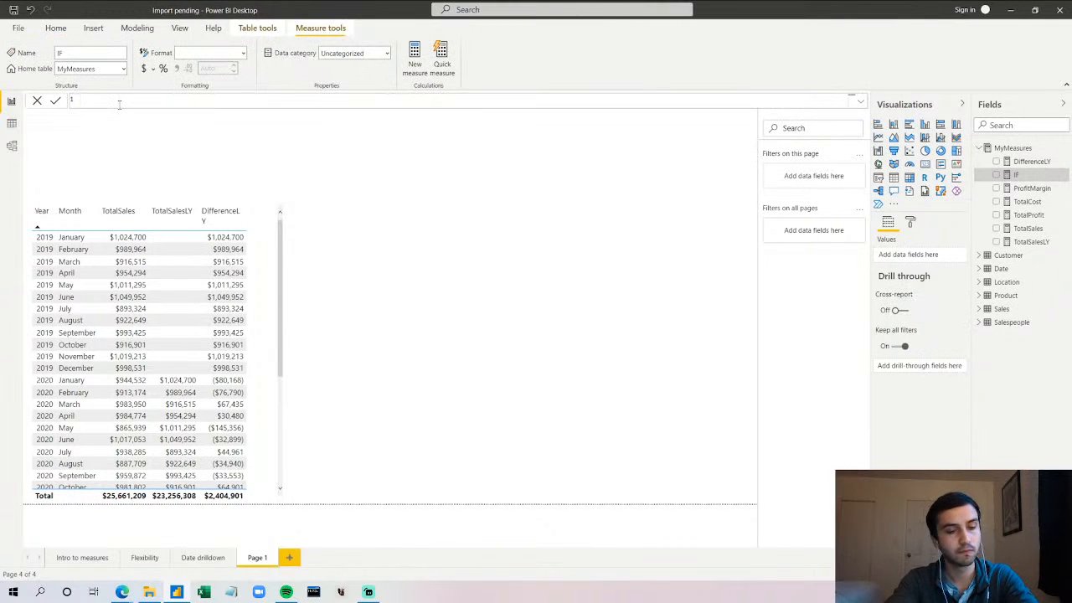
text(Contains)
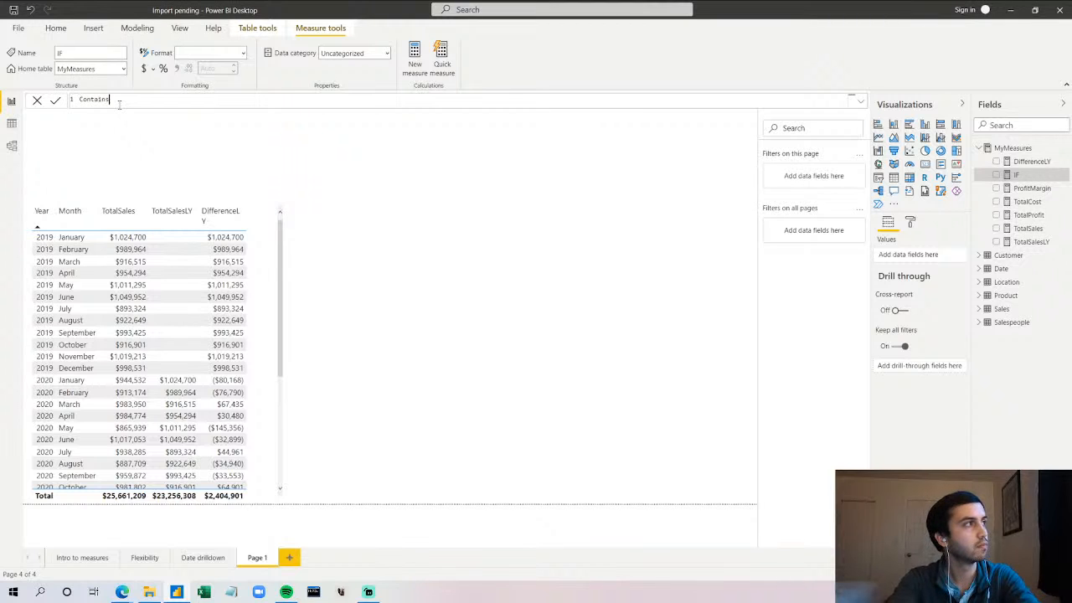
text( = )
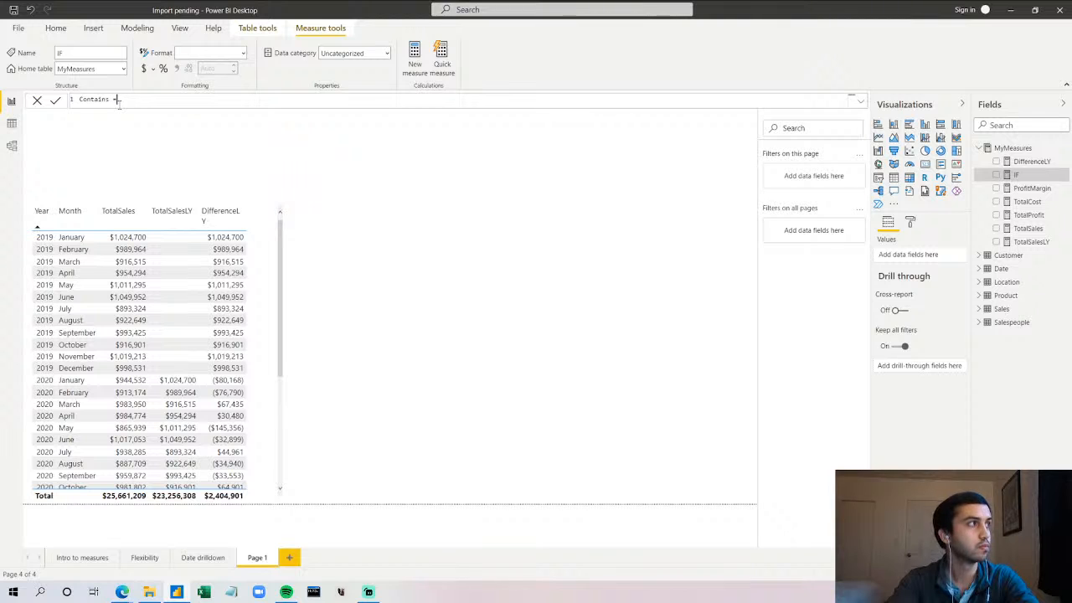
text(CONTAINS()
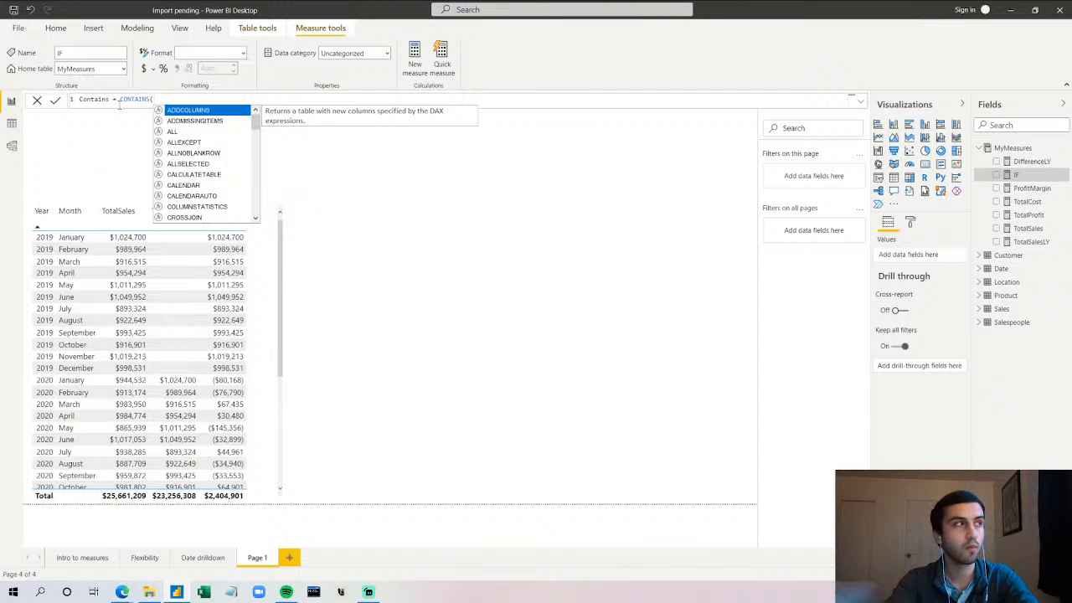
text(Sales)
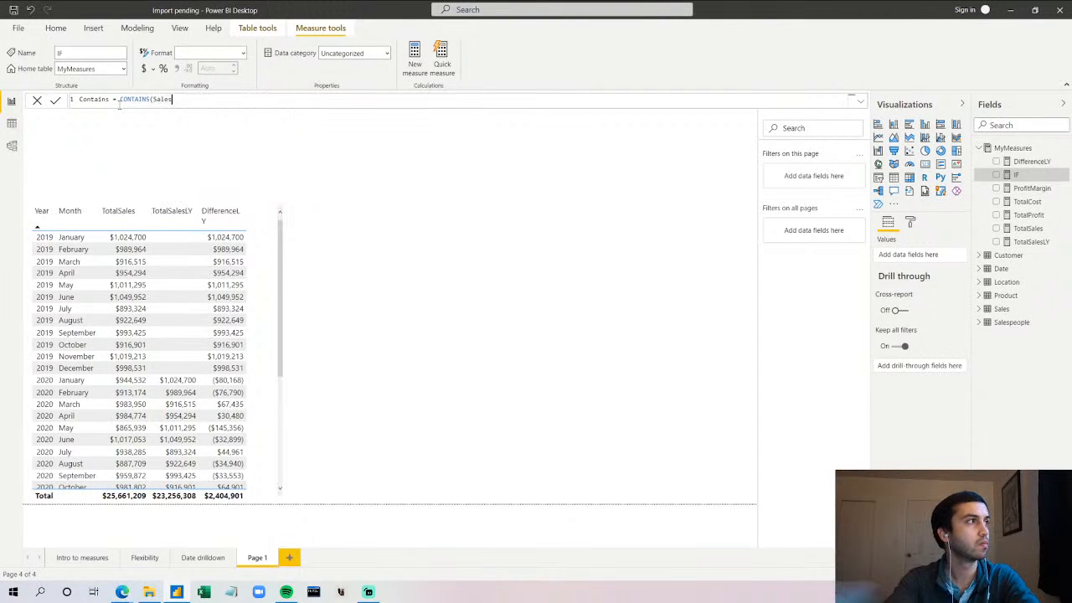
text(,)
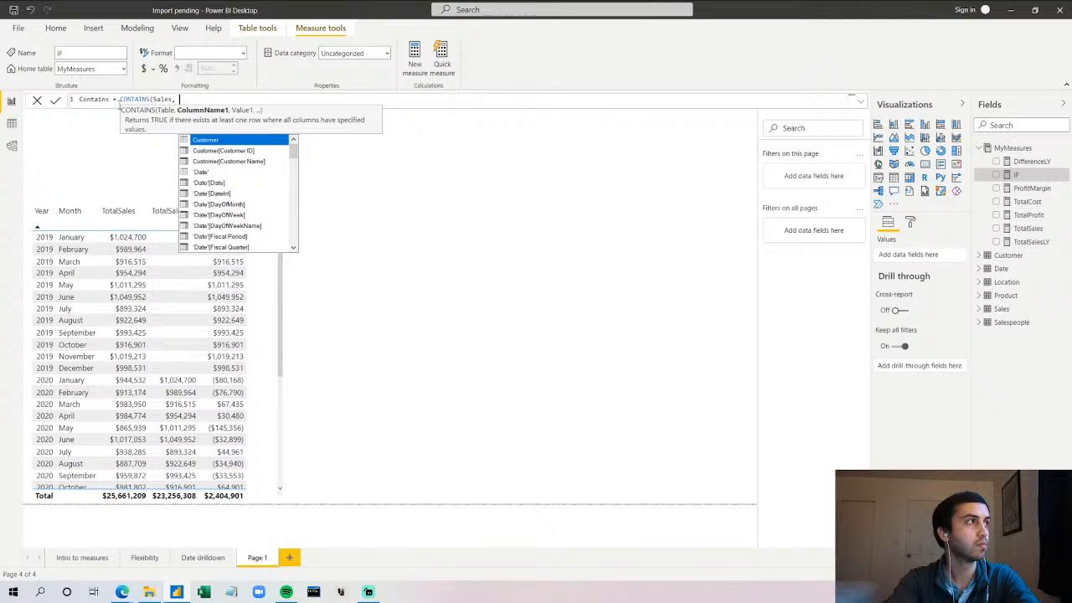
key(BackSpace)
key(BackSpace)
key(BackSpace)
key(BackSpace)
key(BackSpace)
key(BackSpace)
key(BackSpace)
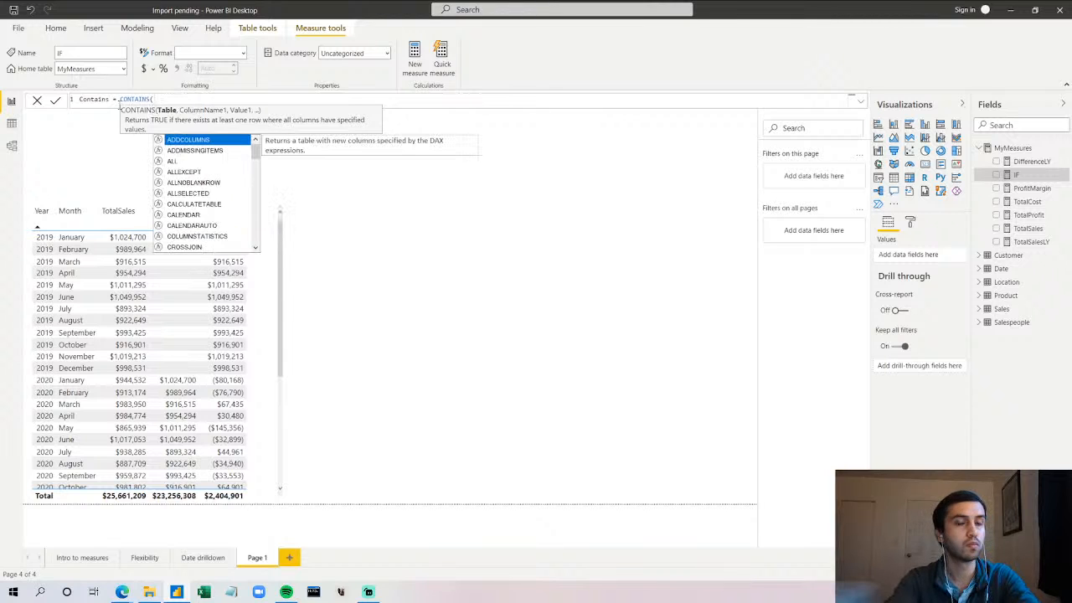
text(MyMeasures)
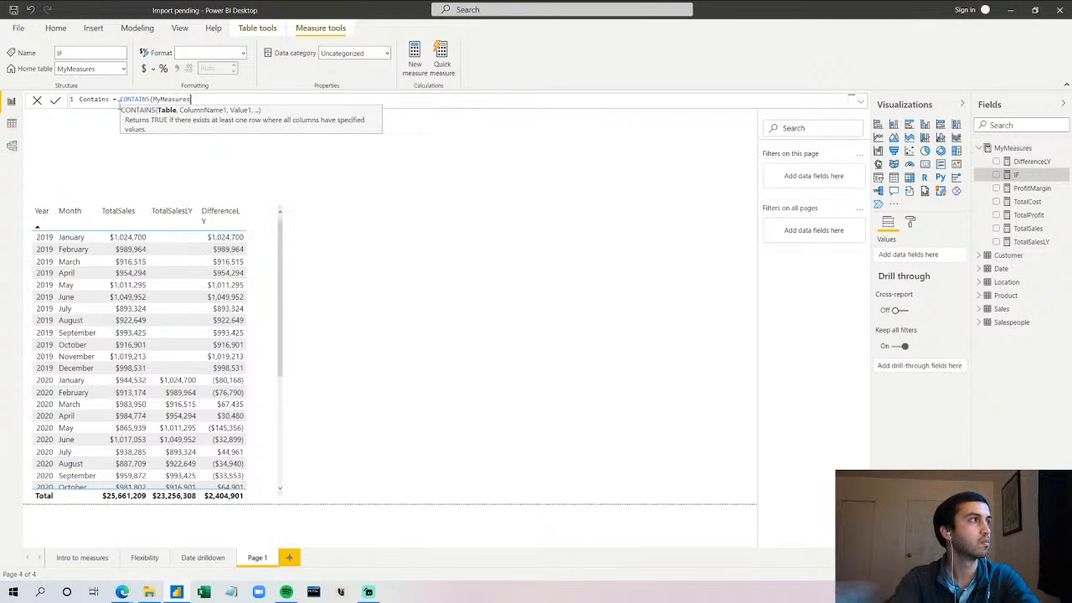
text(, [Di)
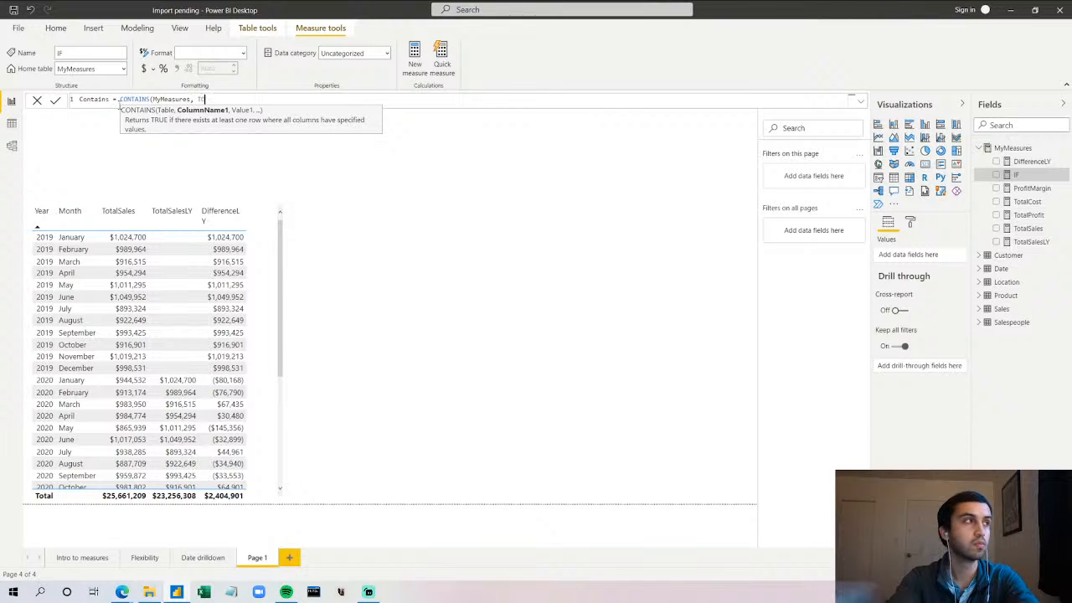
key(BackSpace)
key(BackSpace)
key(BackSpace)
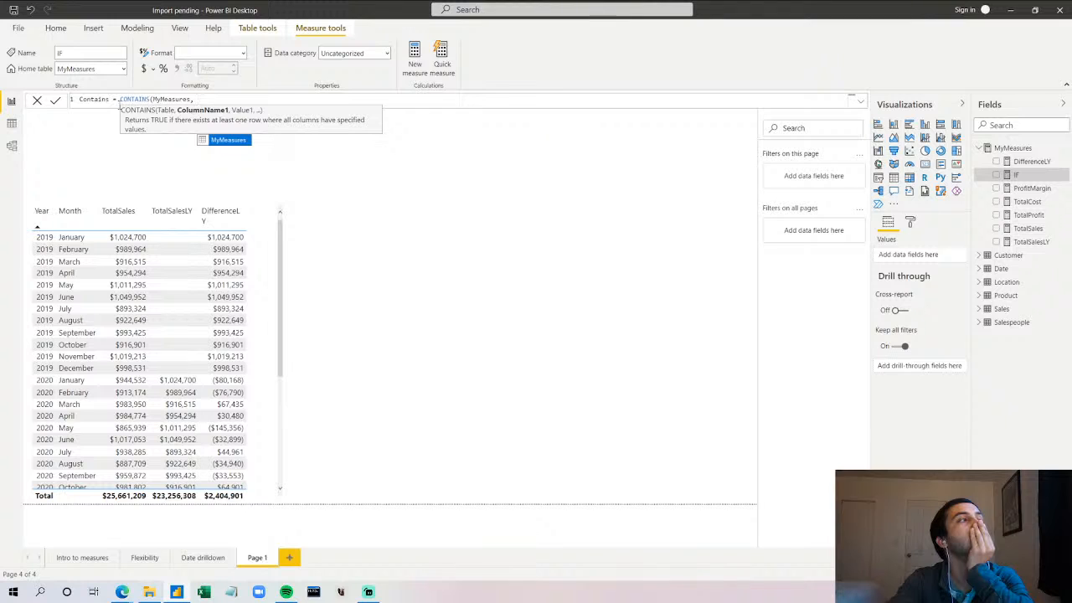
key(BackSpace)
key(BackSpace)
key(BackSpace)
key(BackSpace)
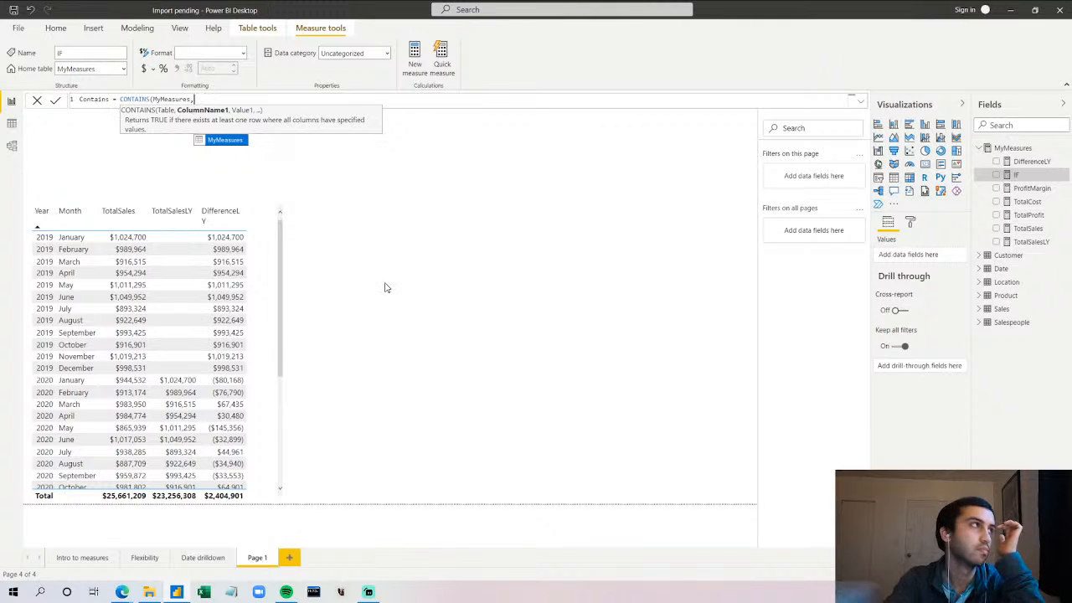
key(BackSpace)
key(BackSpace)
key(BackSpace)
key(BackSpace)
key(BackSpace)
key(BackSpace)
key(BackSpace)
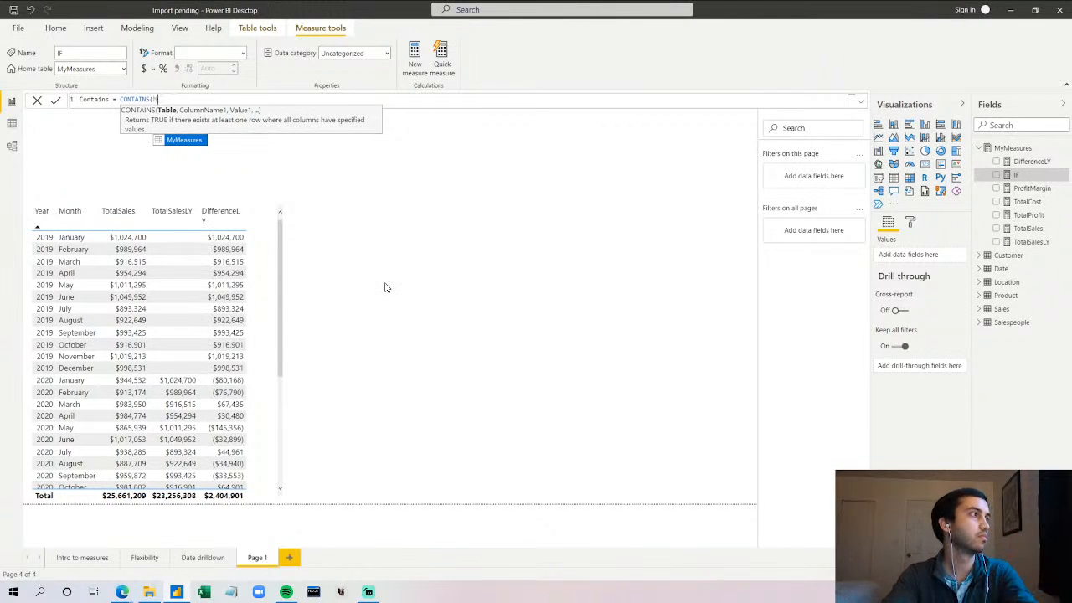
key(BackSpace)
text(sales)
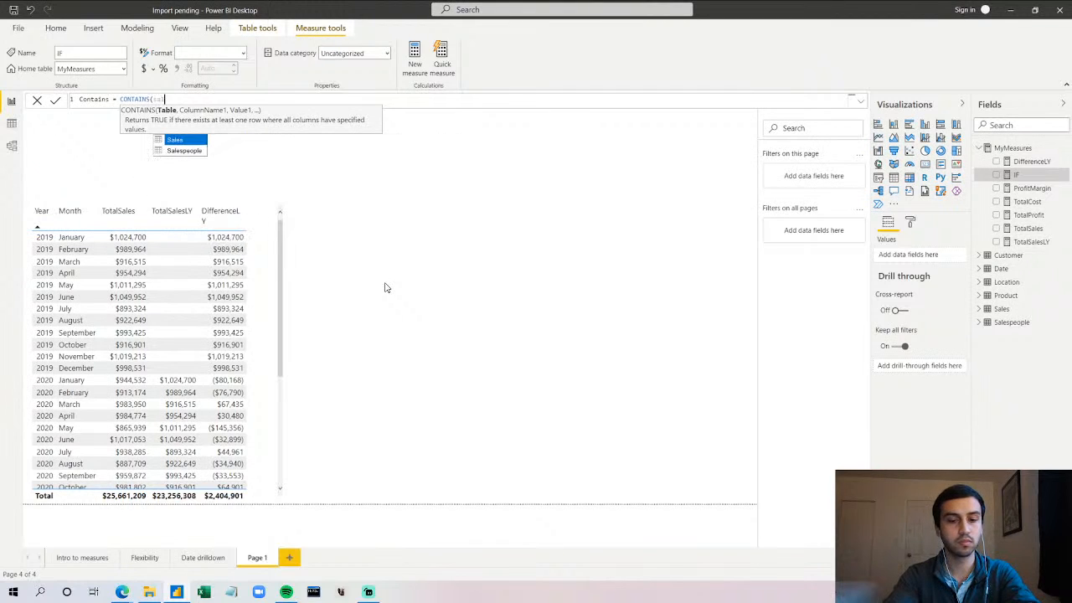
key(BackSpace)
key(BackSpace)
key(BackSpace)
key(BackSpace)
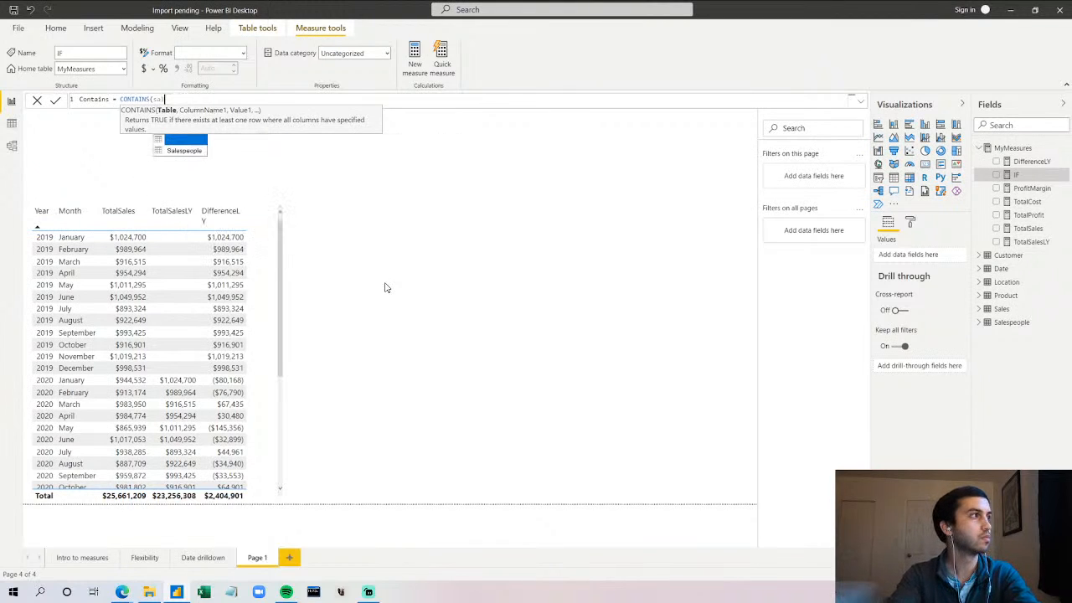
key(Tab)
text(, sales)
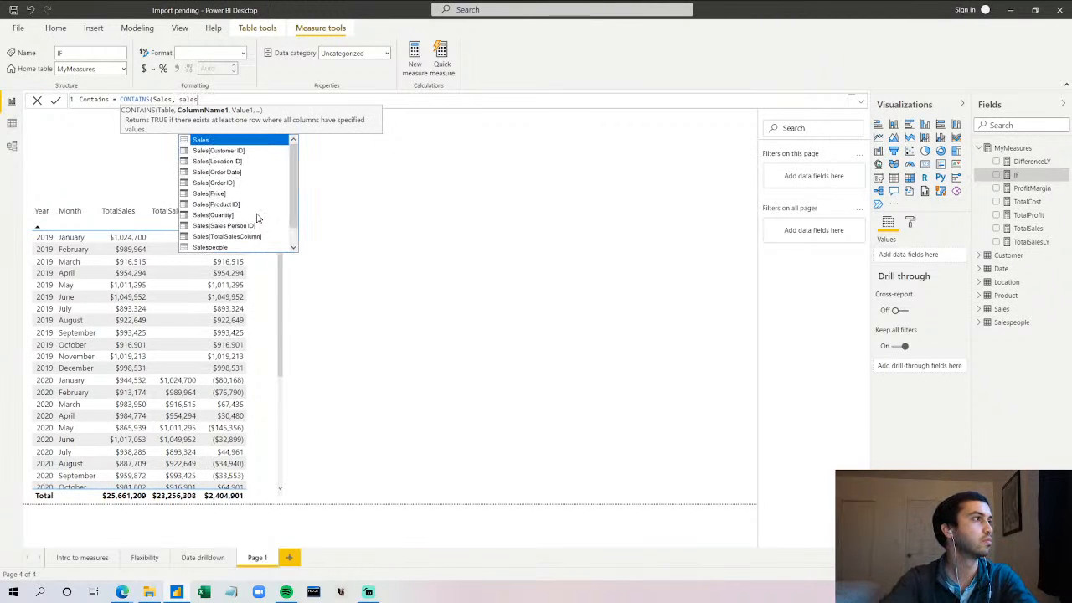
scroll(258, 211, down, 1)
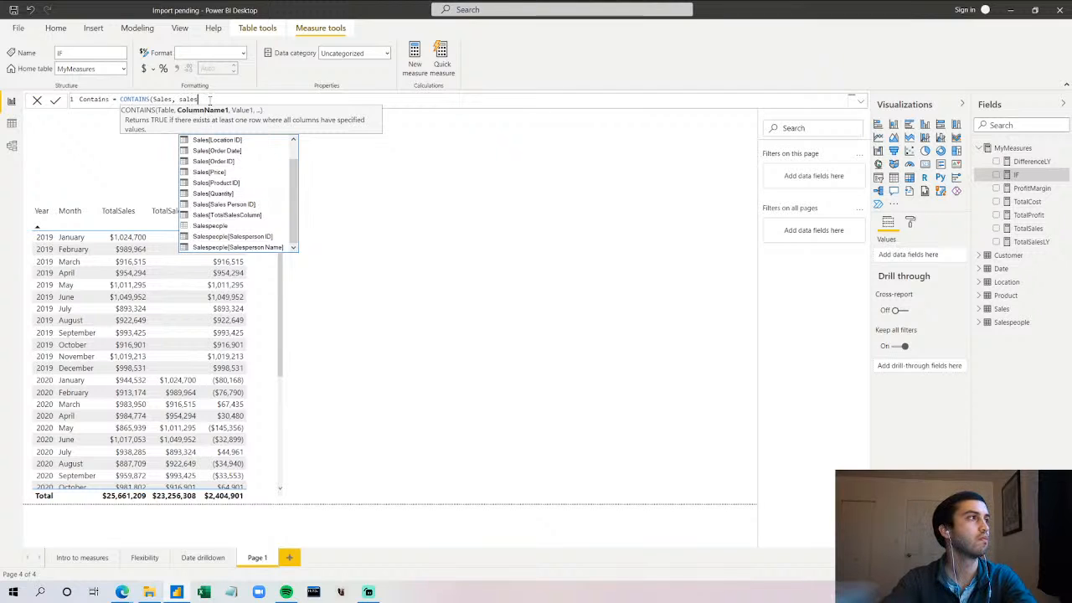
triple_click(209, 99)
key(BackSpace)
click(530, 325)
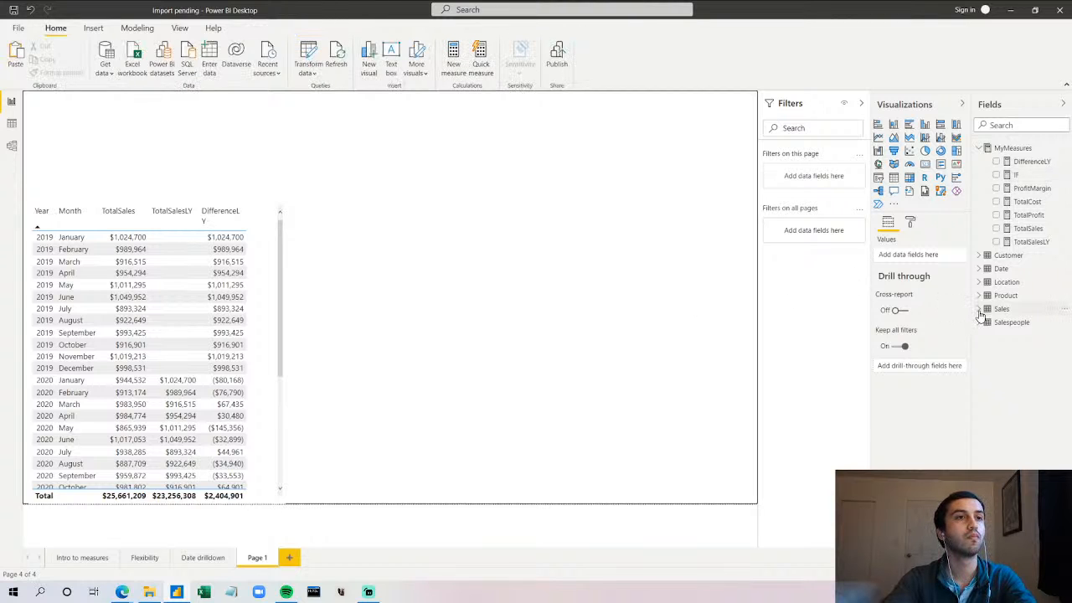
- Expand the Sales table's field list and open the IF measure's formula for editing
click(981, 312)
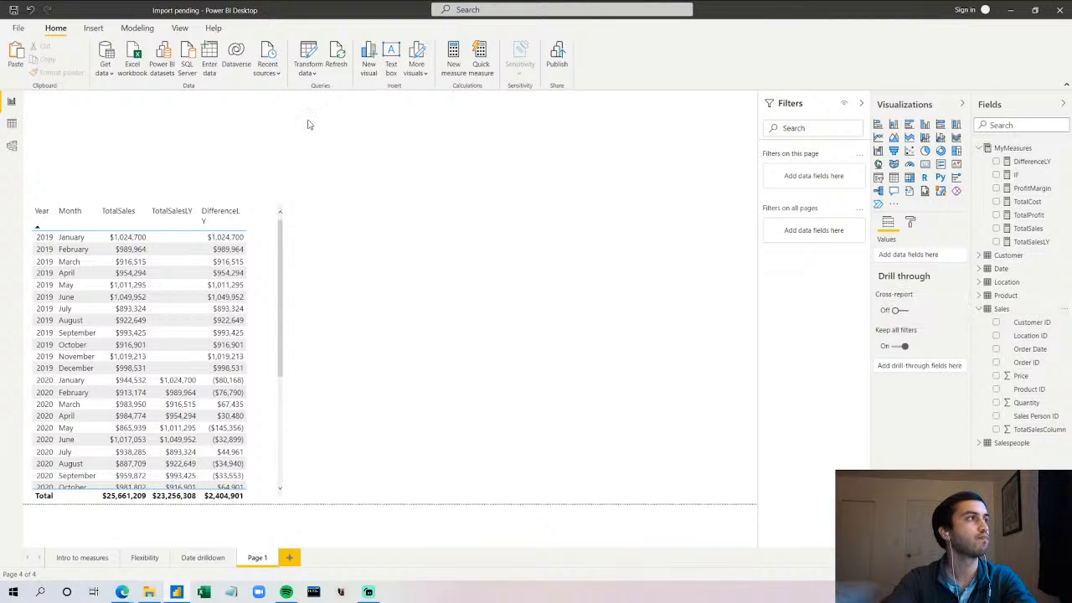
click(1014, 175)
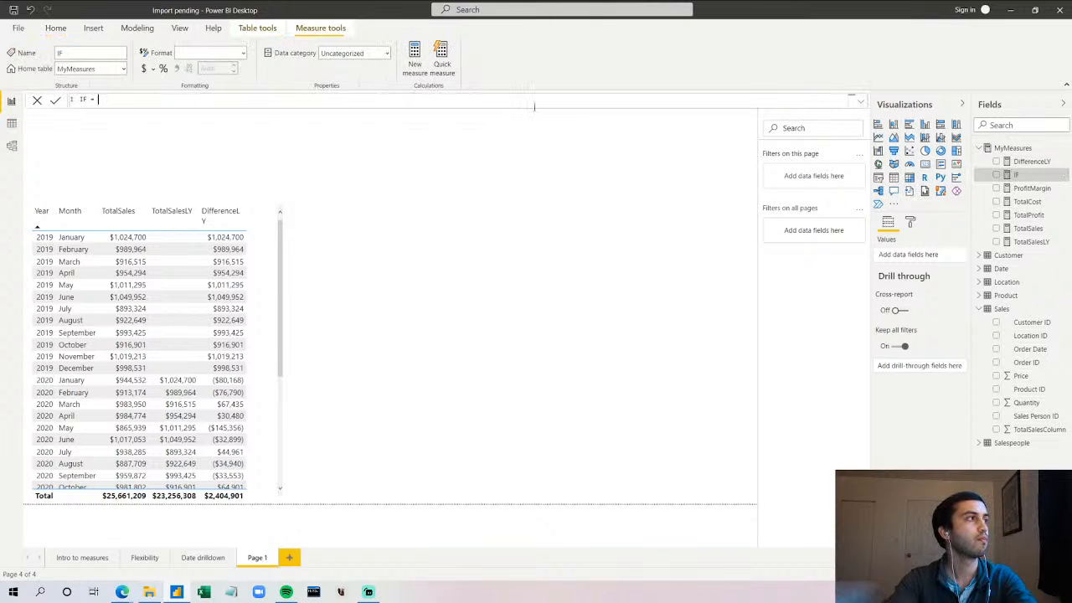
- Try starting a CONTAINS formula in the IF measure with the Sales table as its first argument, and clear the argument again
text(CONTAINS()
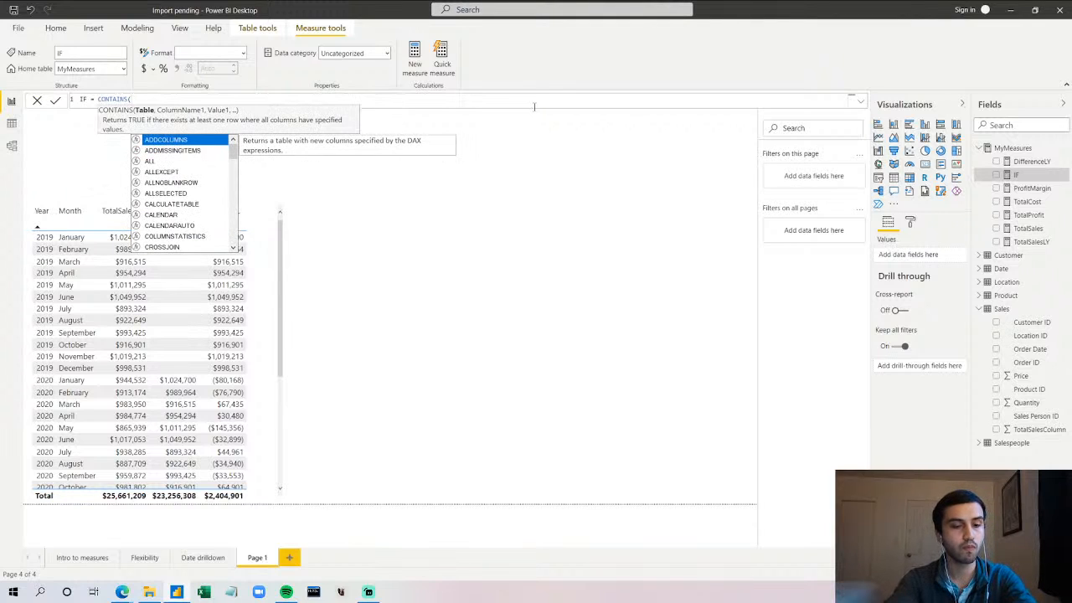
text(sal)
key(BackSpace)
key(BackSpace)
key(BackSpace)
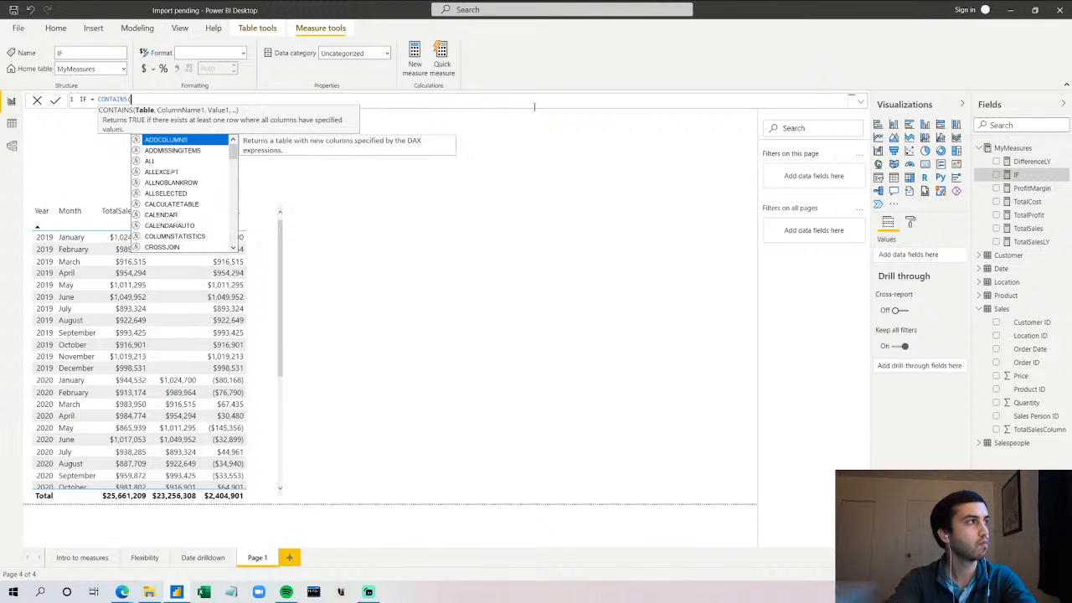
text(to)
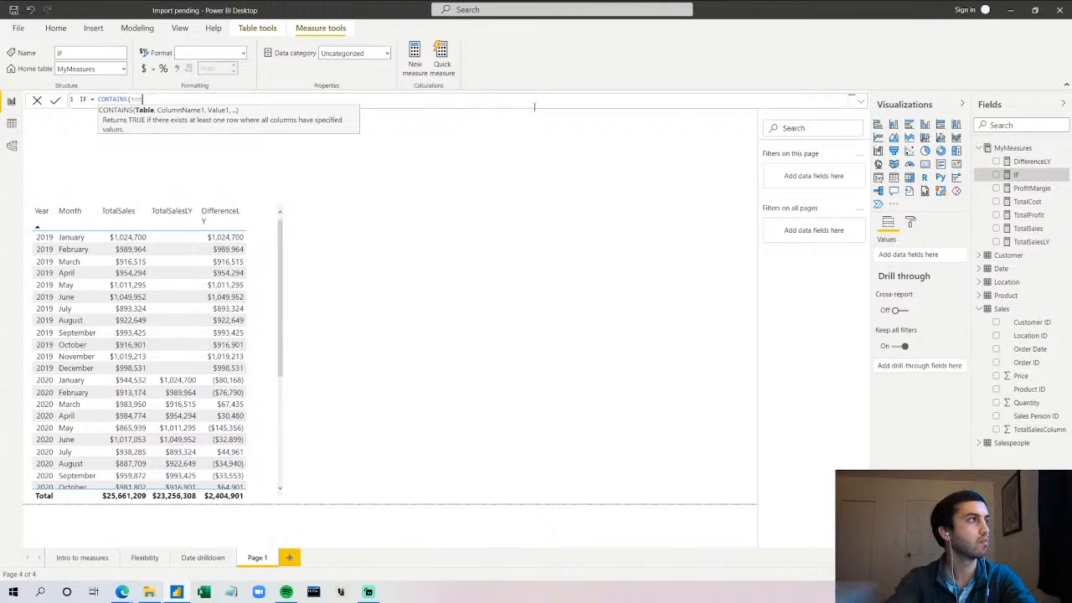
key(BackSpace)
key(BackSpace)
text(Sales,)
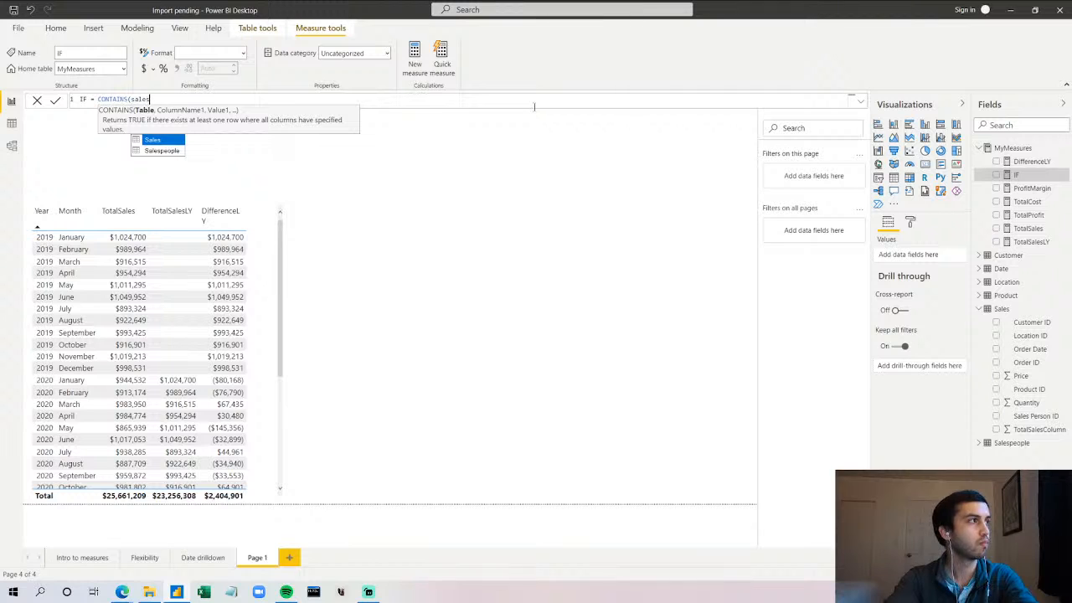
key(Tab)
text(, tot)
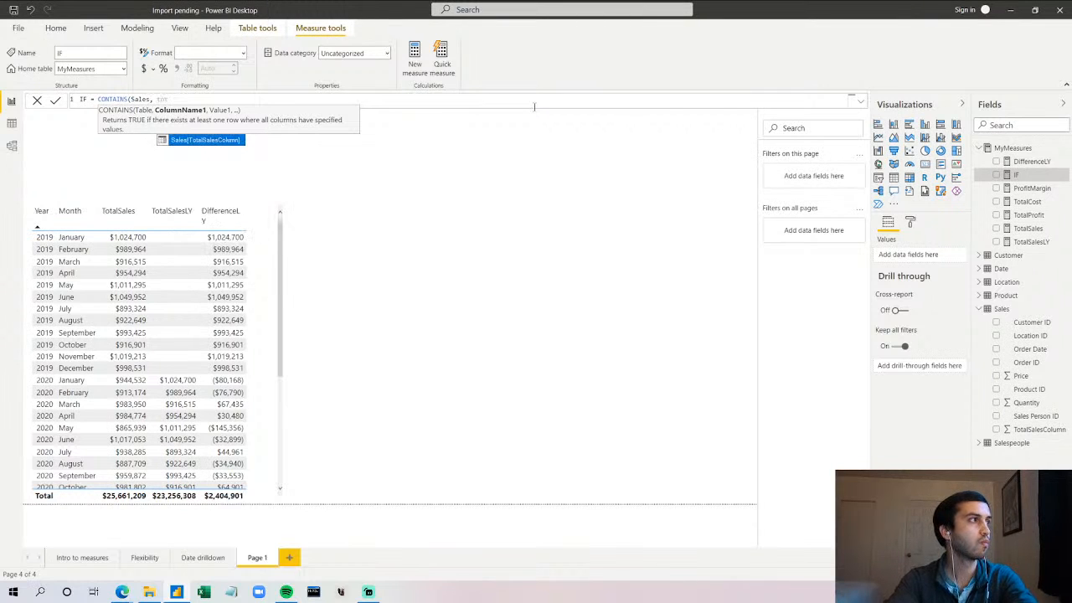
key(BackSpace)
key(BackSpace)
key(BackSpace)
key(BackSpace)
key(BackSpace)
key(BackSpace)
key(BackSpace)
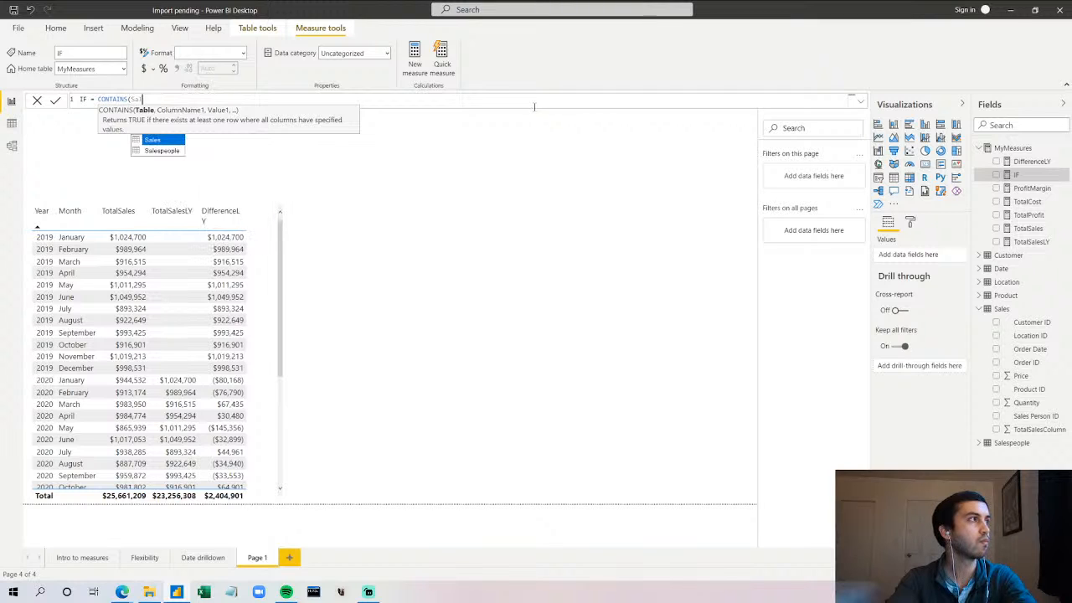
key(BackSpace)
key(BackSpace)
key(BackSpace)
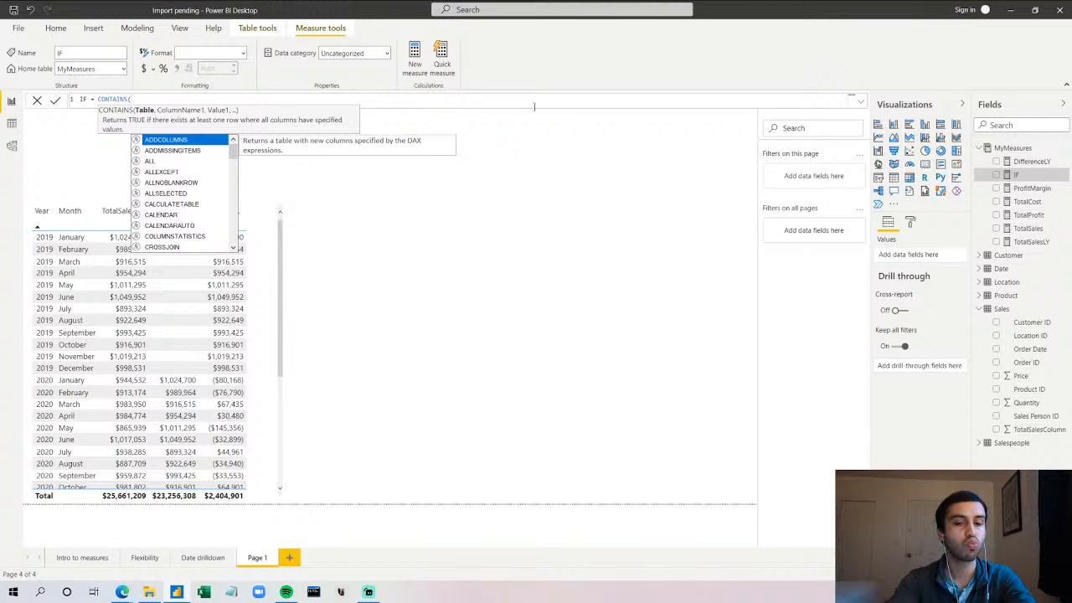
text(I)
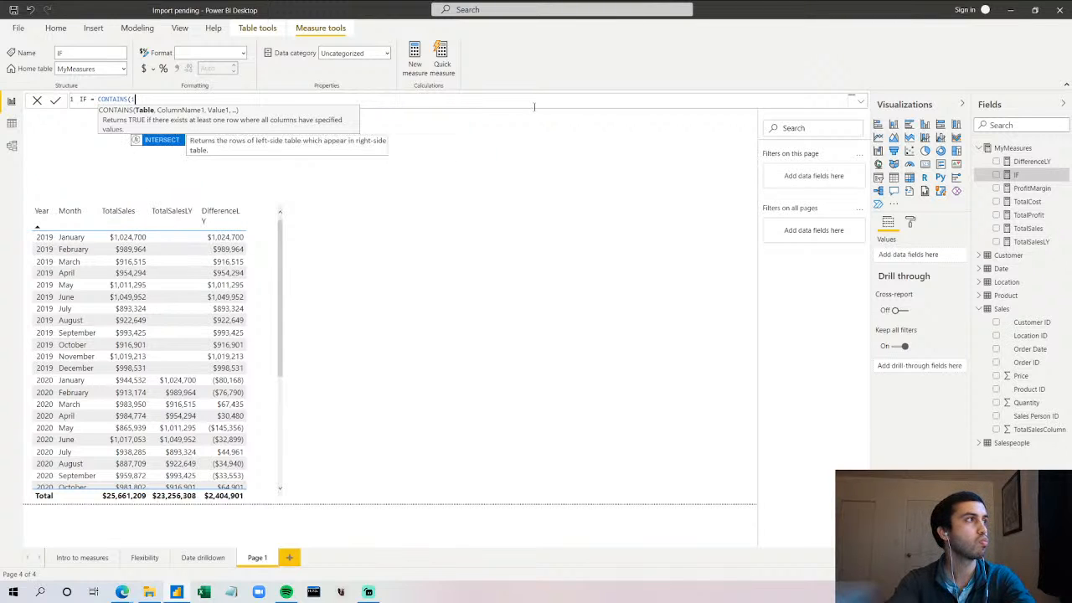
key(BackSpace)
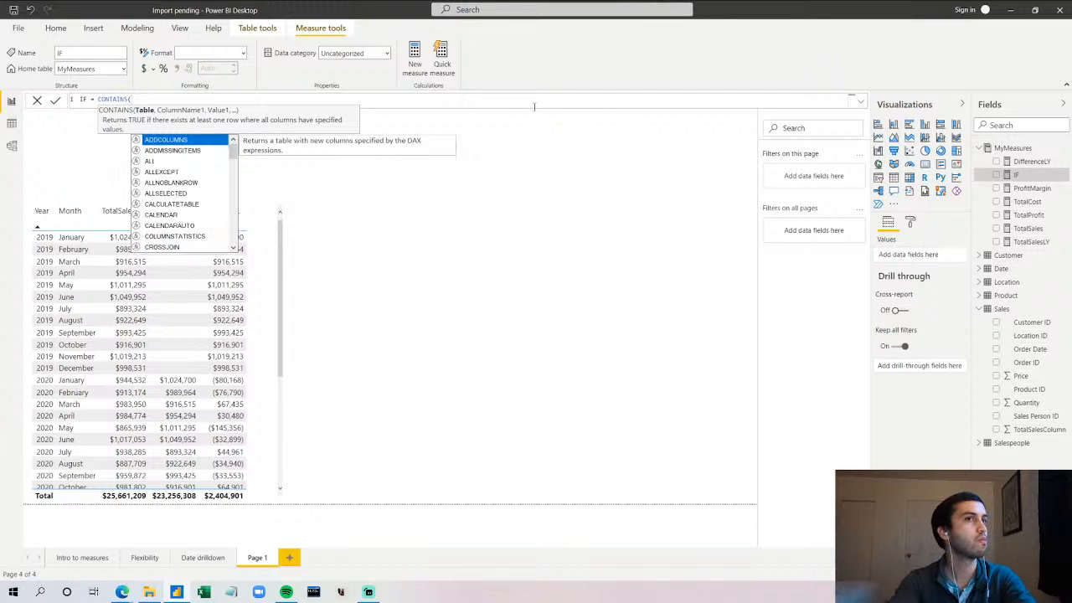
- Try MyMeasures as the table argument of CONTAINS, and clear the arguments again
text(M)
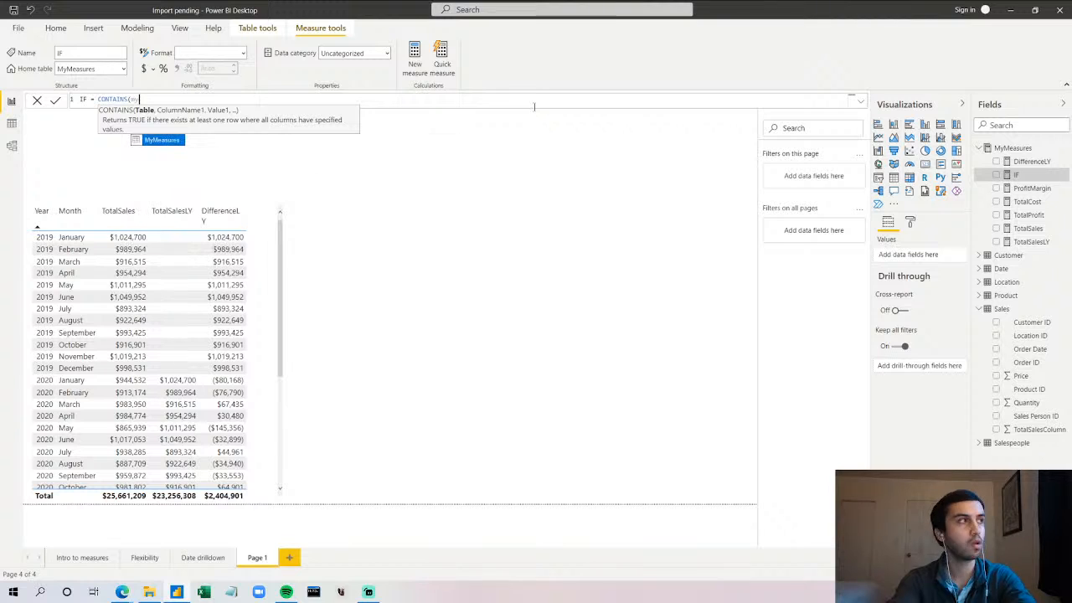
key(Tab)
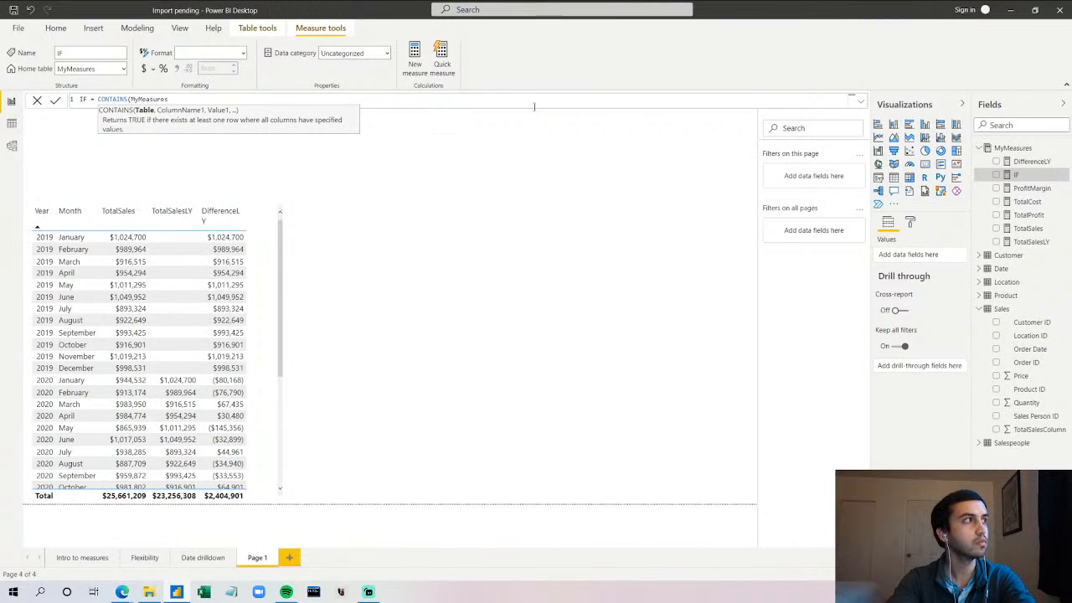
text(,)
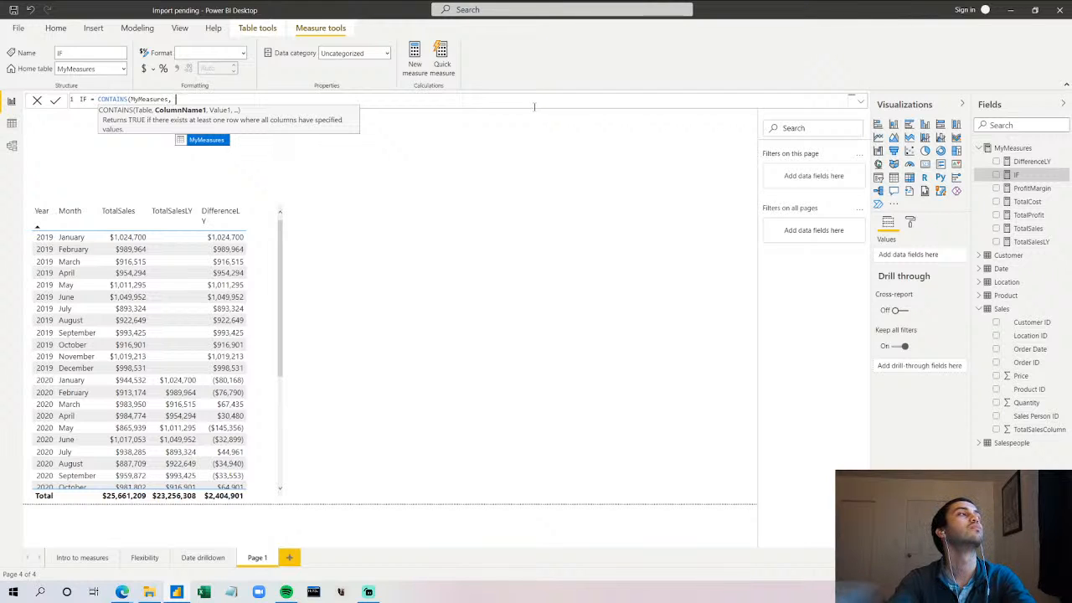
key(BackSpace)
key(BackSpace)
key(BackSpace)
key(BackSpace)
key(BackSpace)
key(BackSpace)
key(BackSpace)
key(BackSpace)
key(BackSpace)
key(BackSpace)
key(BackSpace)
key(BackSpace)
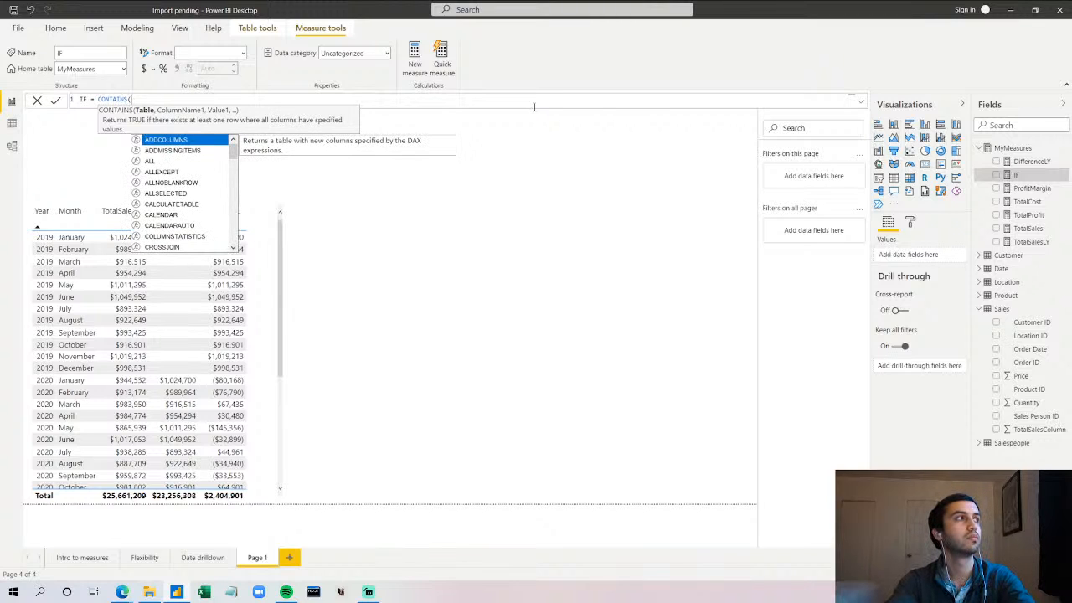
text(total)
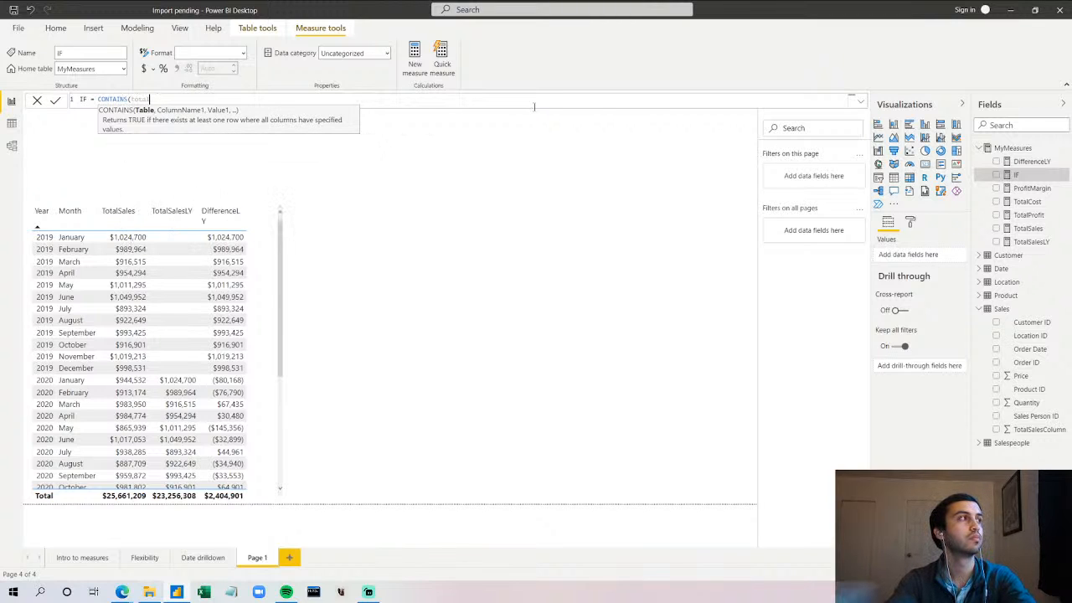
key(BackSpace)
key(BackSpace)
key(BackSpace)
key(BackSpace)
key(BackSpace)
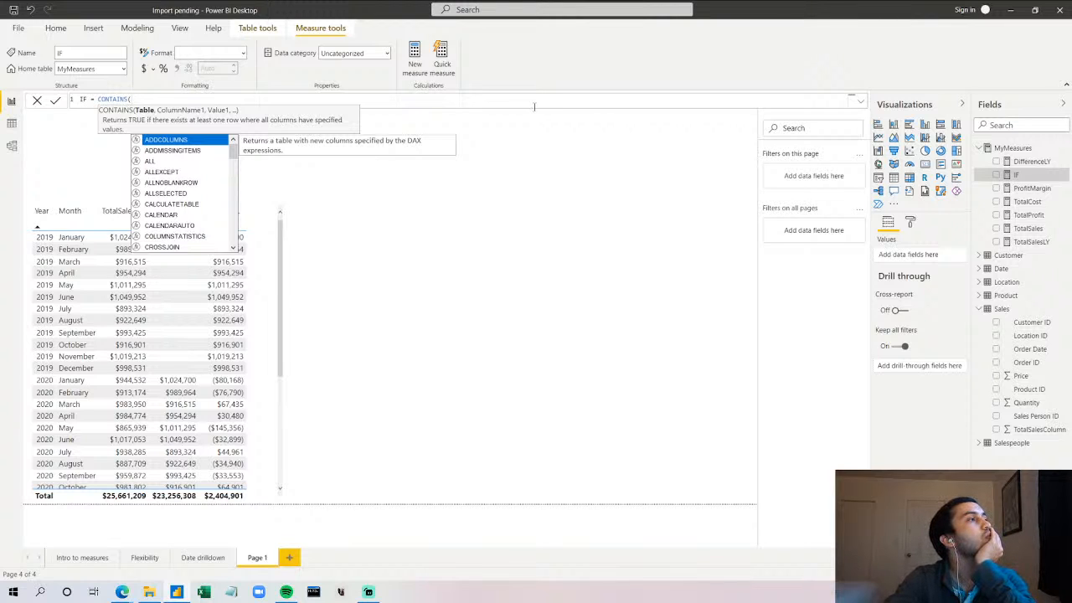
- Try TRUE() in place of the CONTAINS function, and clear the formula back to "IF ="
key(BackSpace)
key(BackSpace)
key(BackSpace)
key(BackSpace)
key(BackSpace)
key(BackSpace)
key(BackSpace)
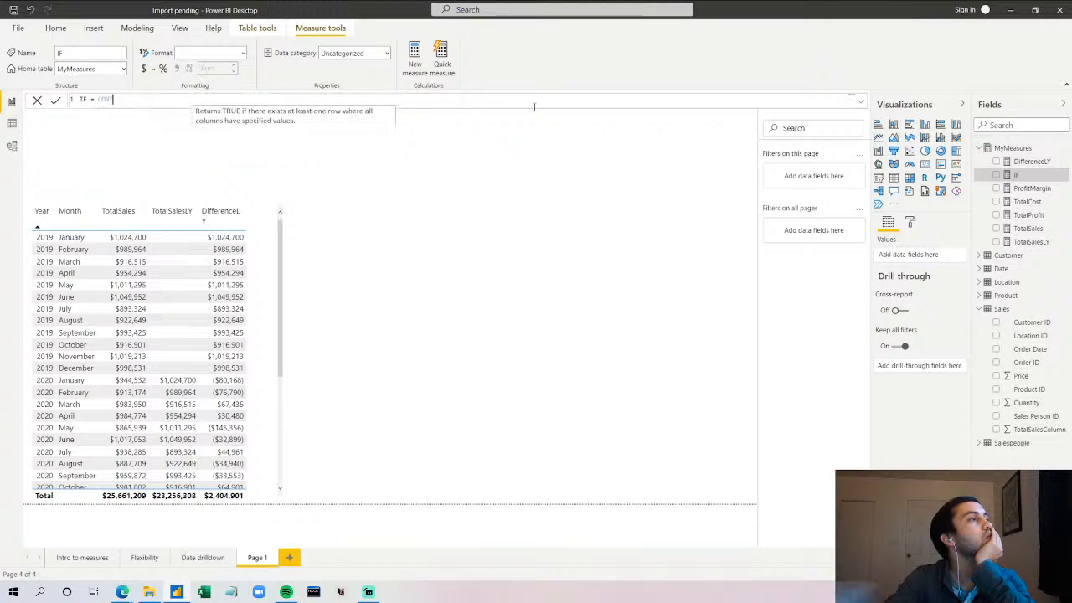
key(BackSpace)
key(BackSpace)
text(tru)
key(Tab)
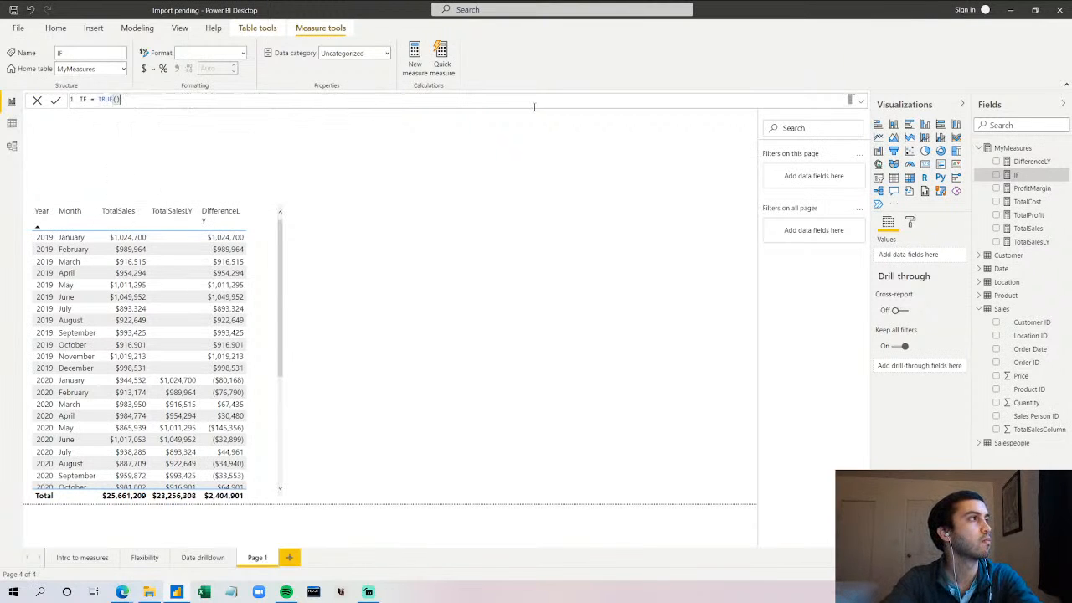
key(BackSpace)
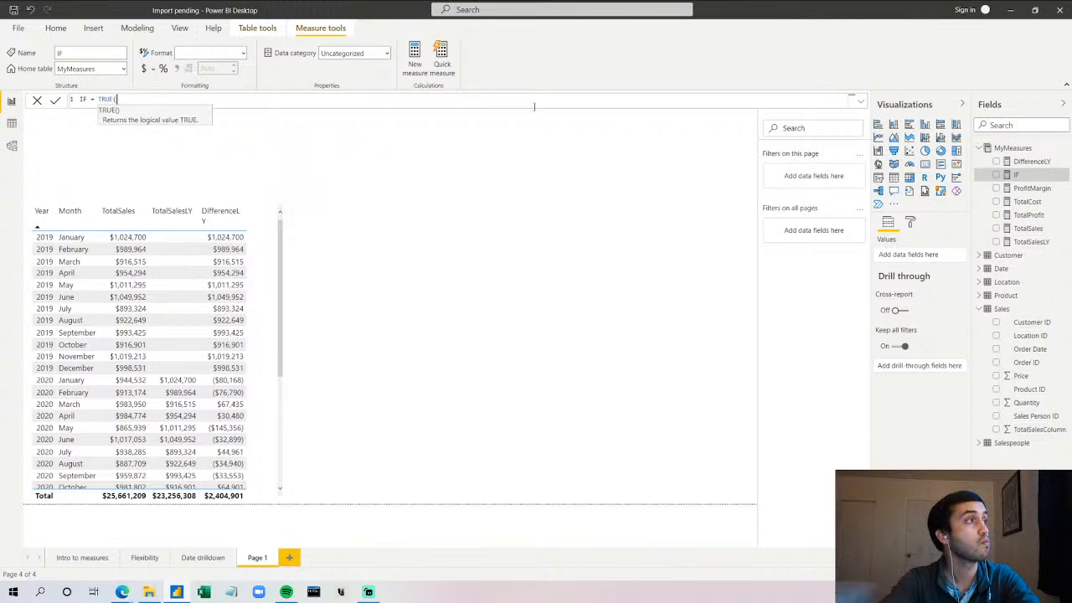
key(BackSpace)
key(BackSpace)
key(BackSpace)
key(BackSpace)
key(BackSpace)
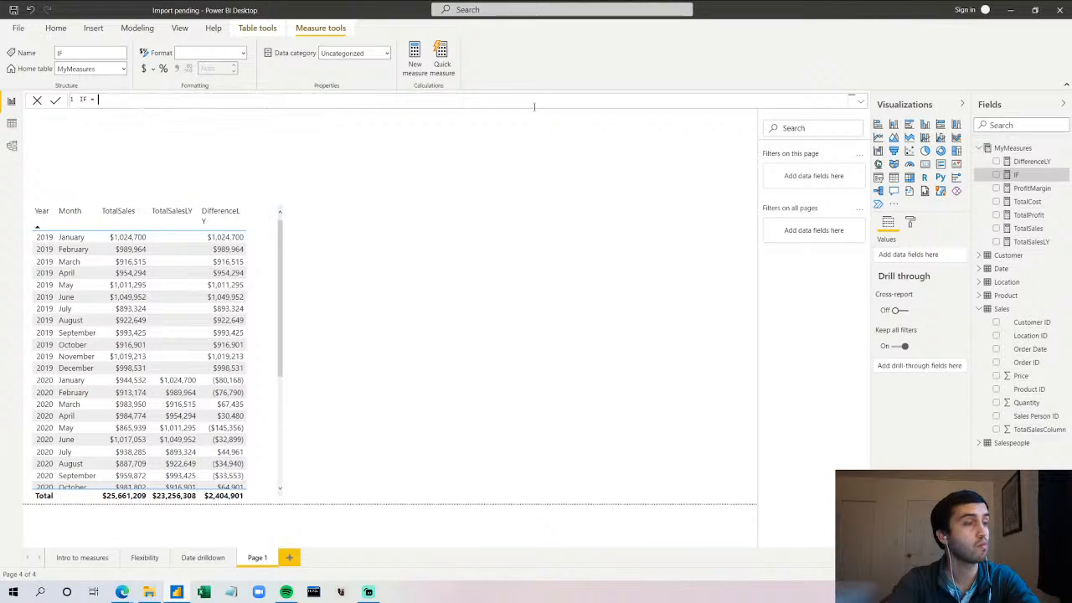
- Start the formula with an IF function whose logical test is [TotalSales]>0
text(if)
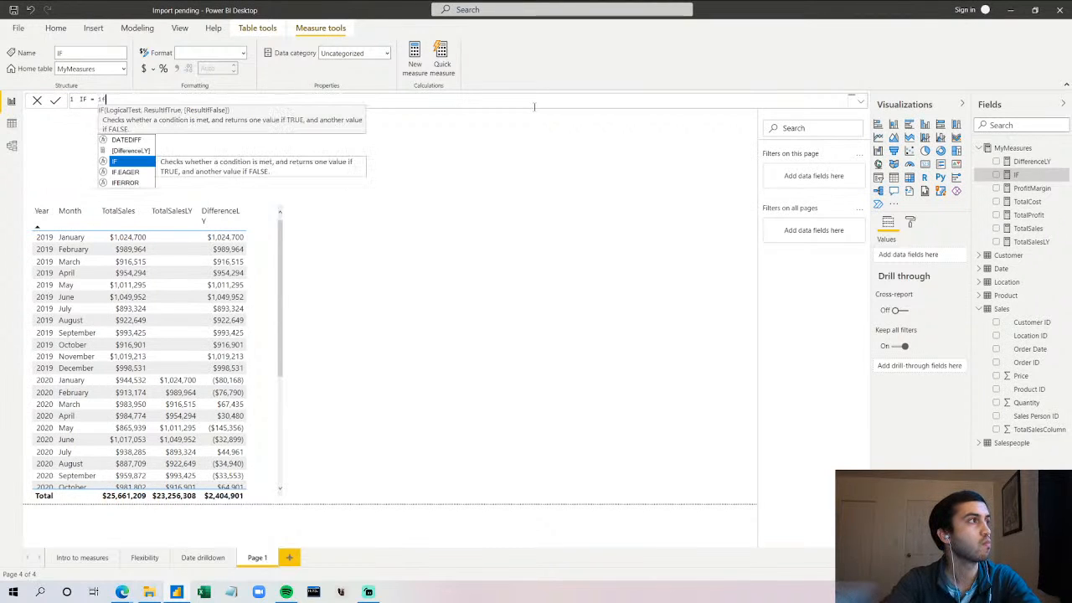
key(Tab)
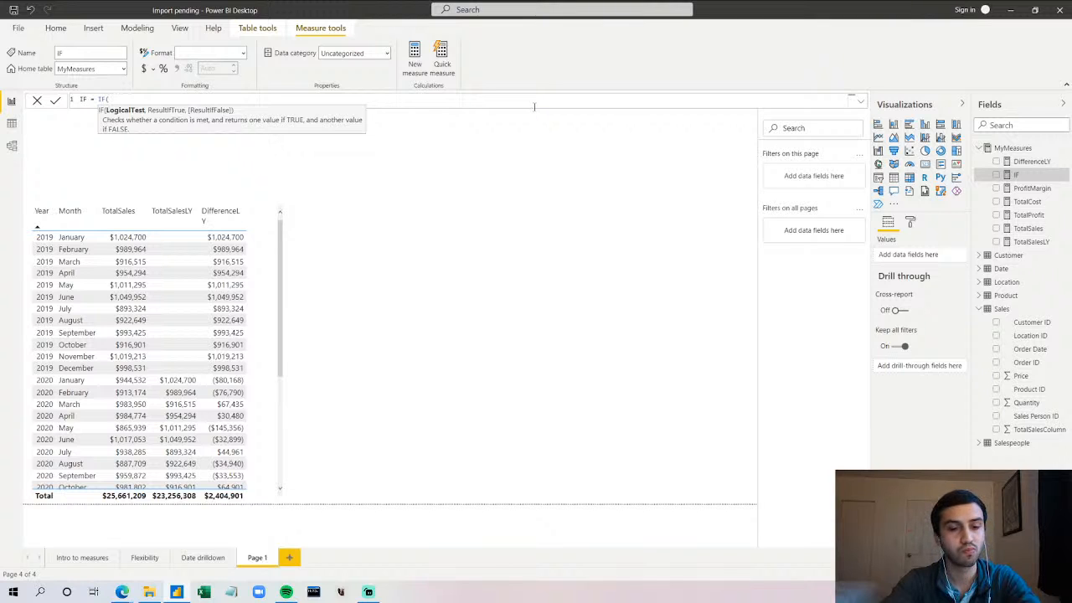
text(total)
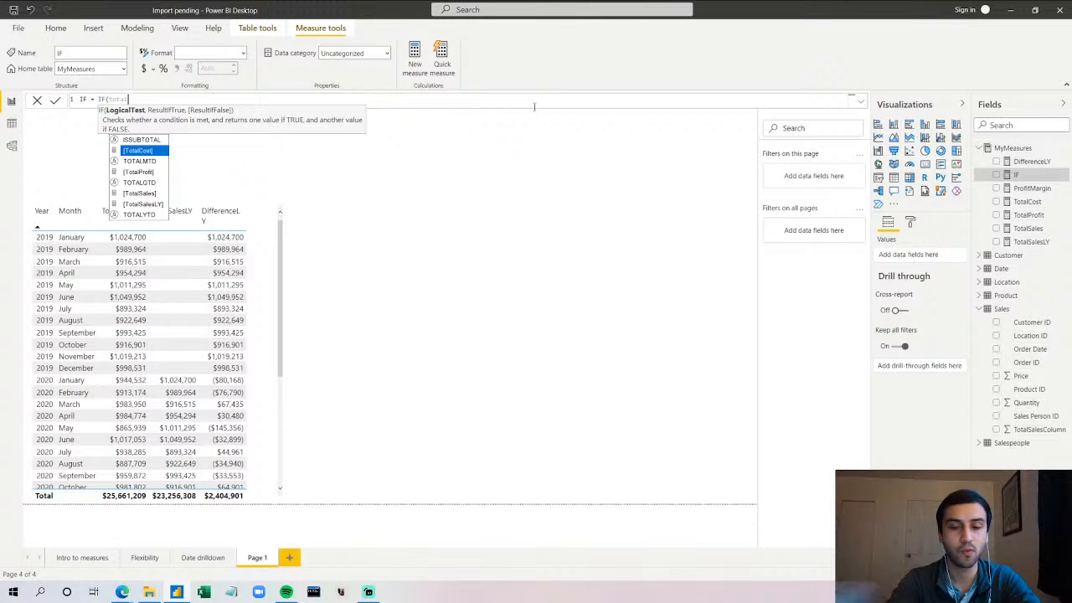
key(Down)
key(Down)
key(Down)
key(Down)
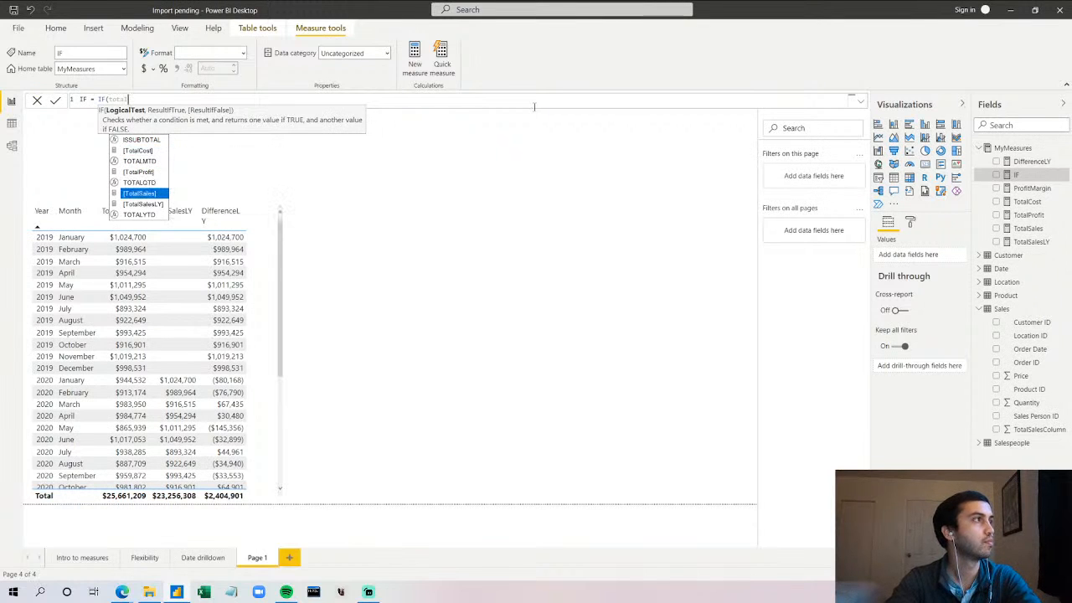
key(Tab)
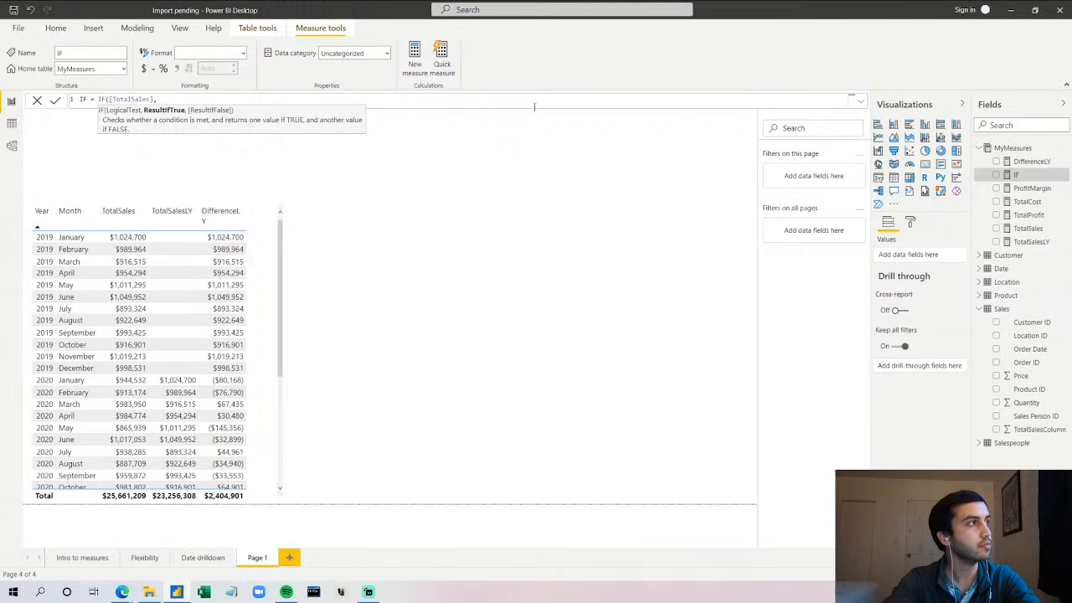
text(>)
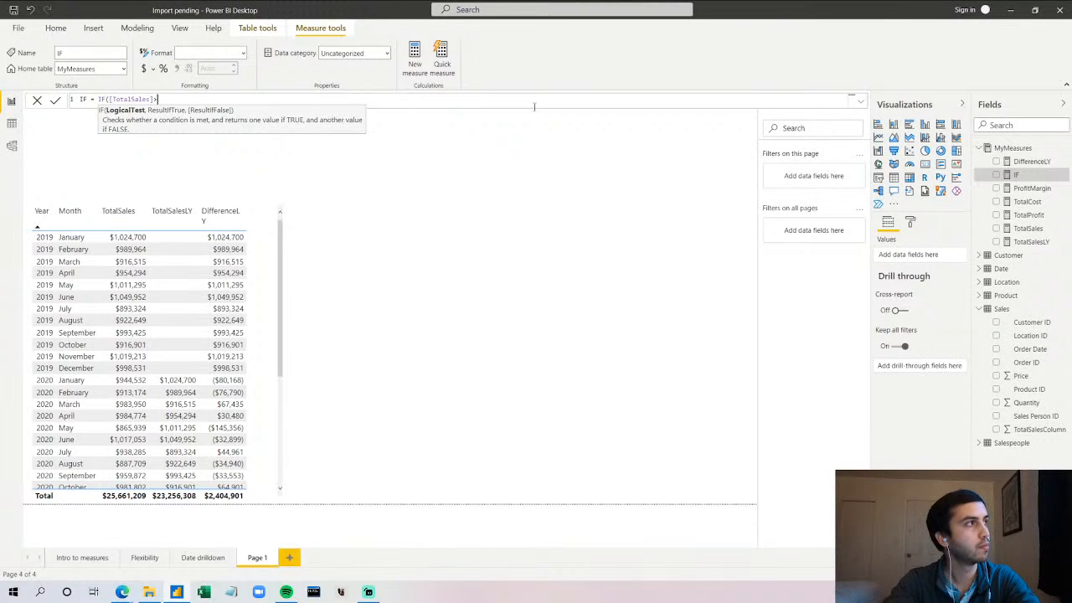
text(0,)
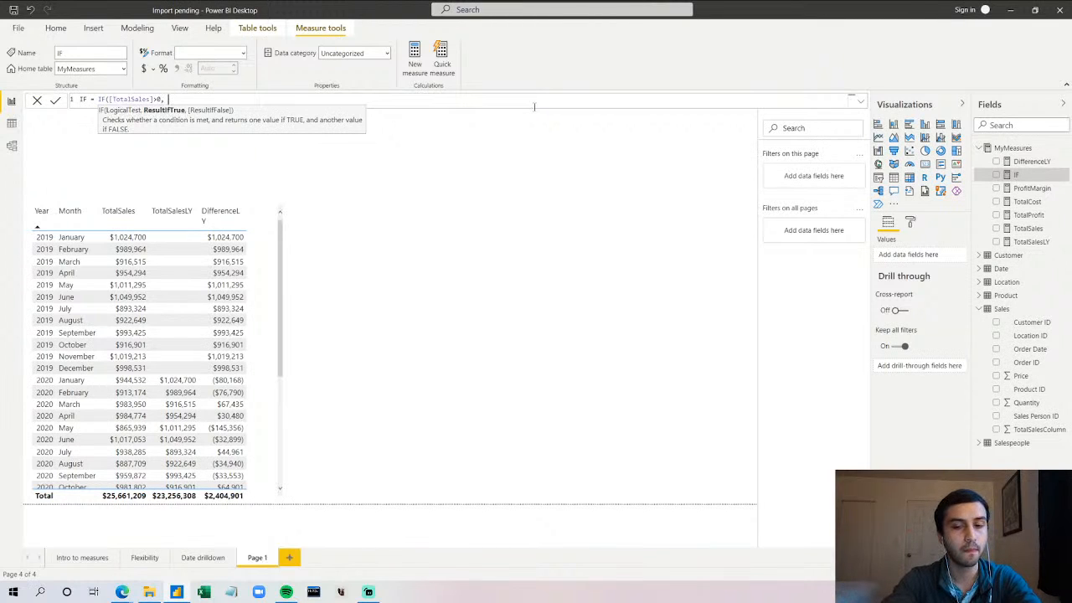
- Try to complete and commit the formula with 'Yeap' and 'Nop' in single quotes as the true and false results
text( "Year)
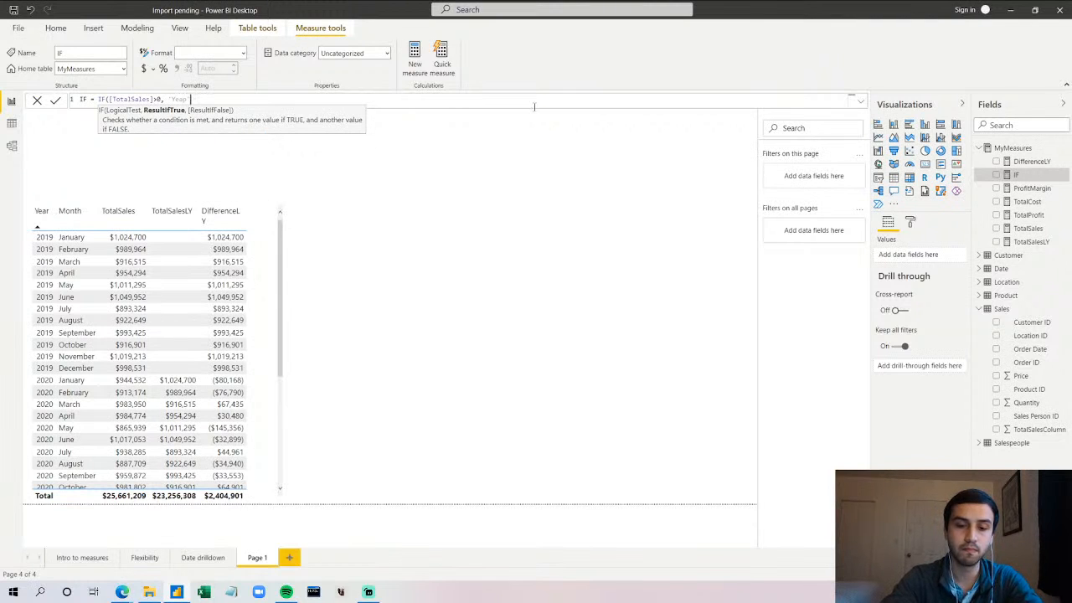
text(", )
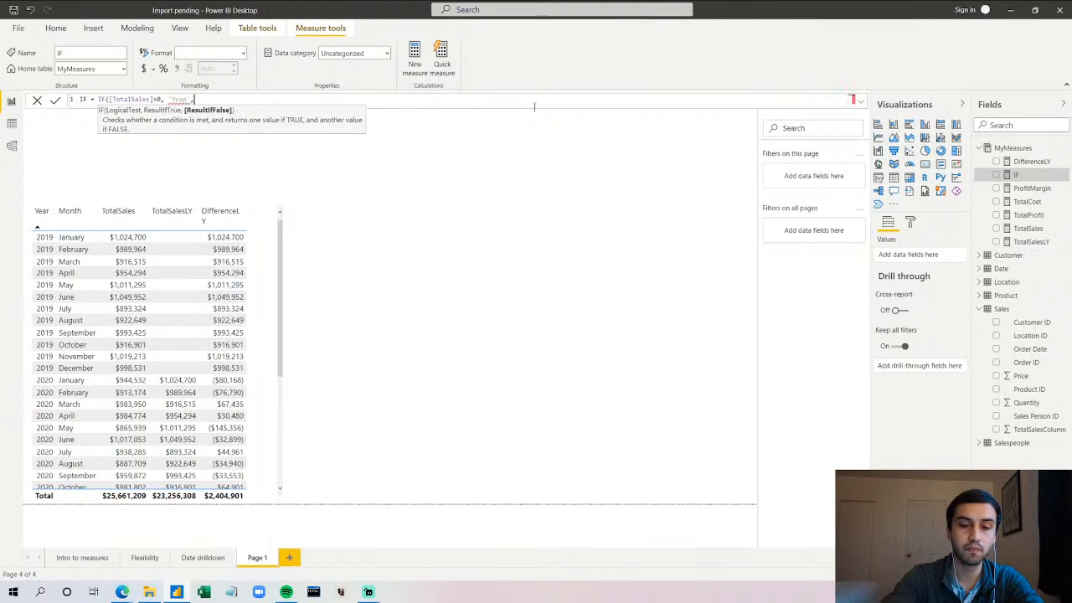
text("Nop)
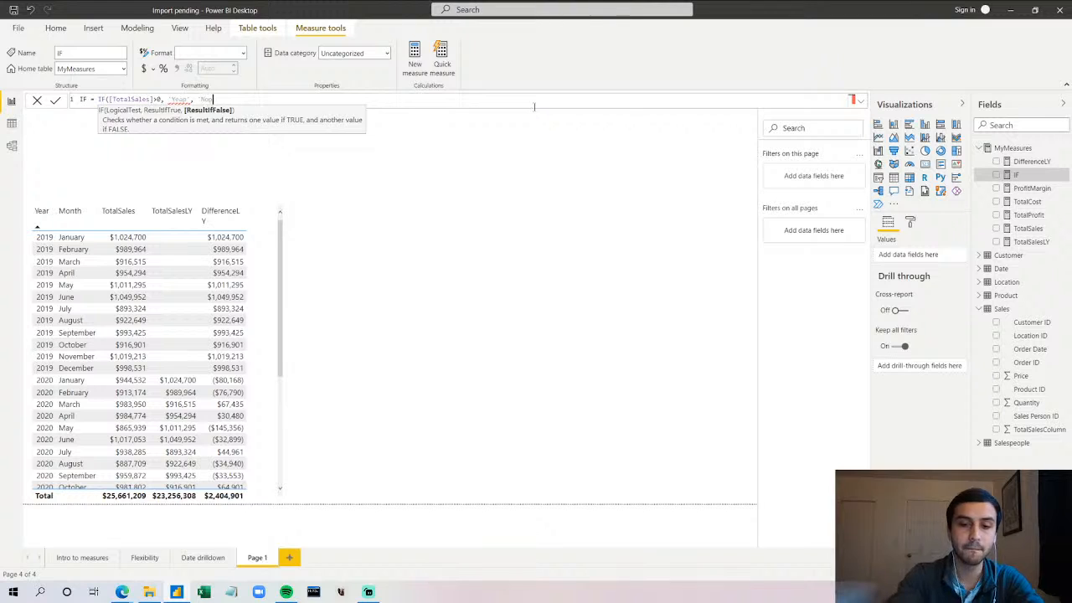
text("))
key(Return)
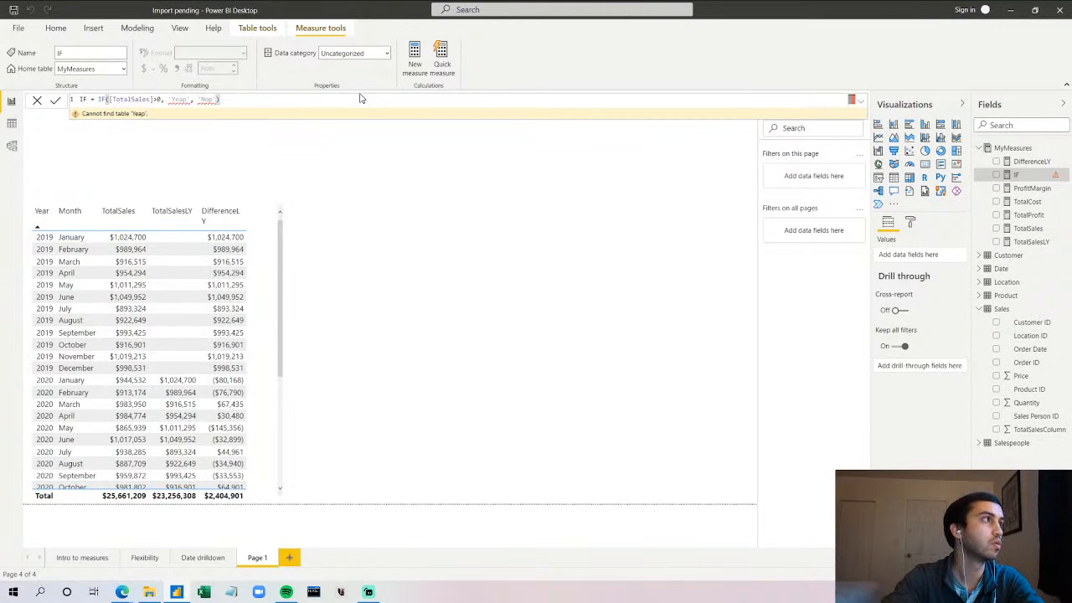
- Replace the IF function's true and false results with "Yeap" and "Nop" in double quotes and commit the formula
drag(220, 98, 168, 99)
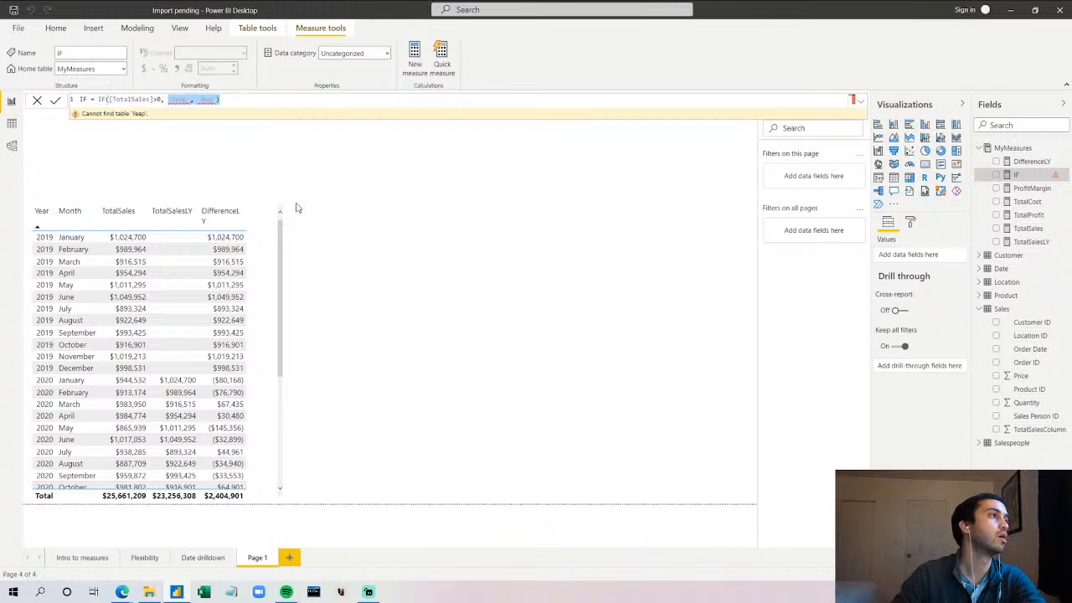
text("Yeap)
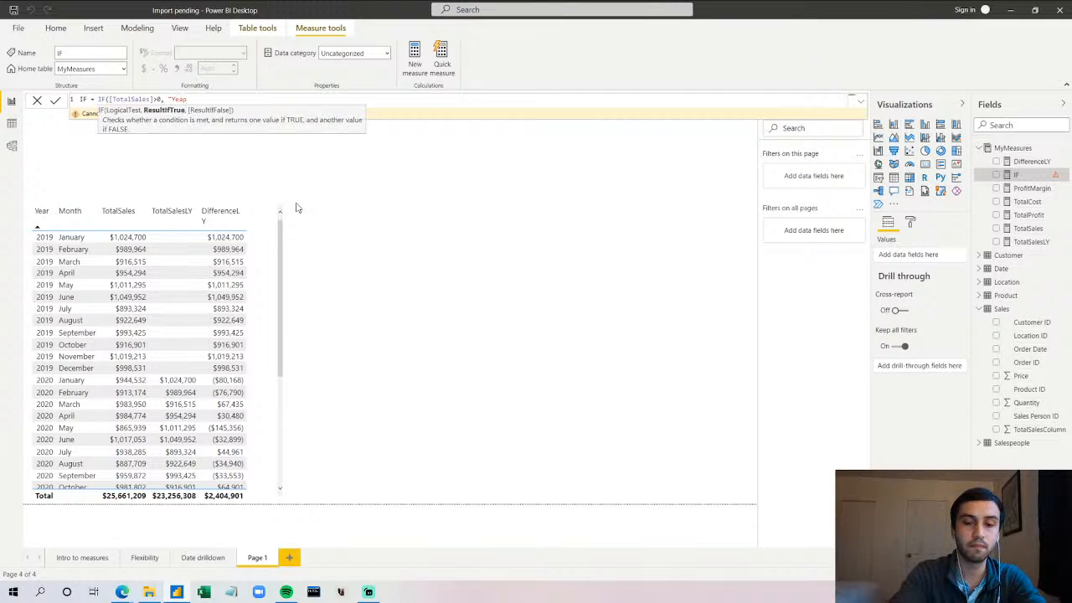
text(",)
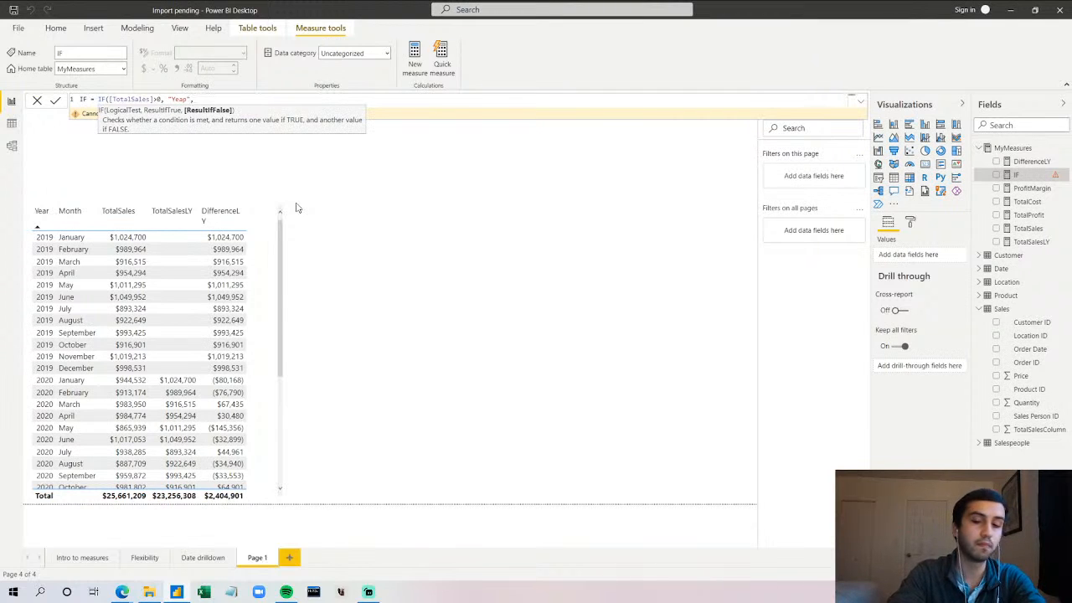
text( "Nop)
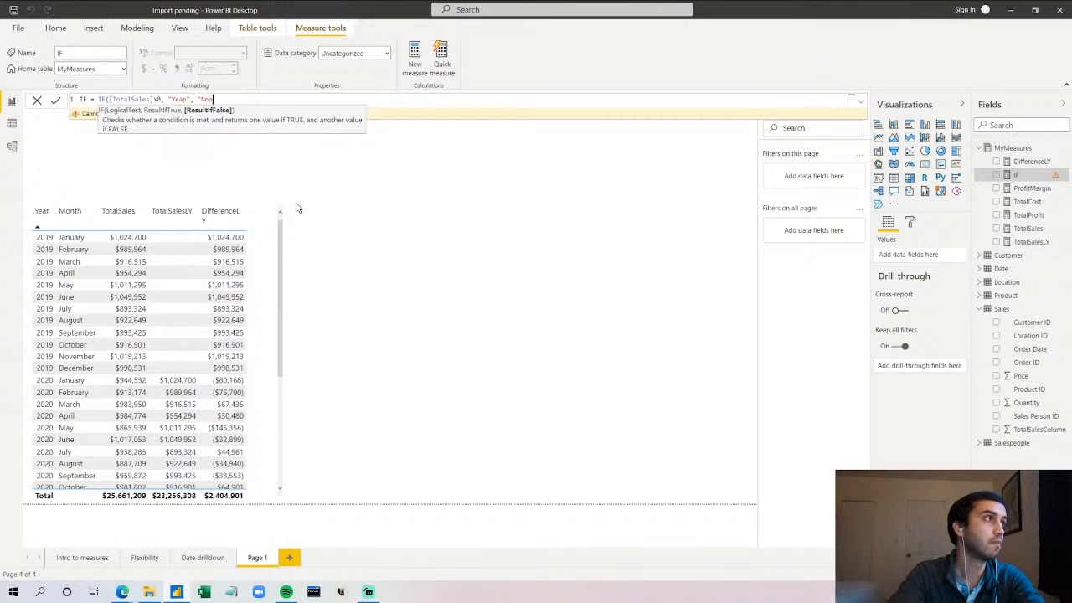
text("))
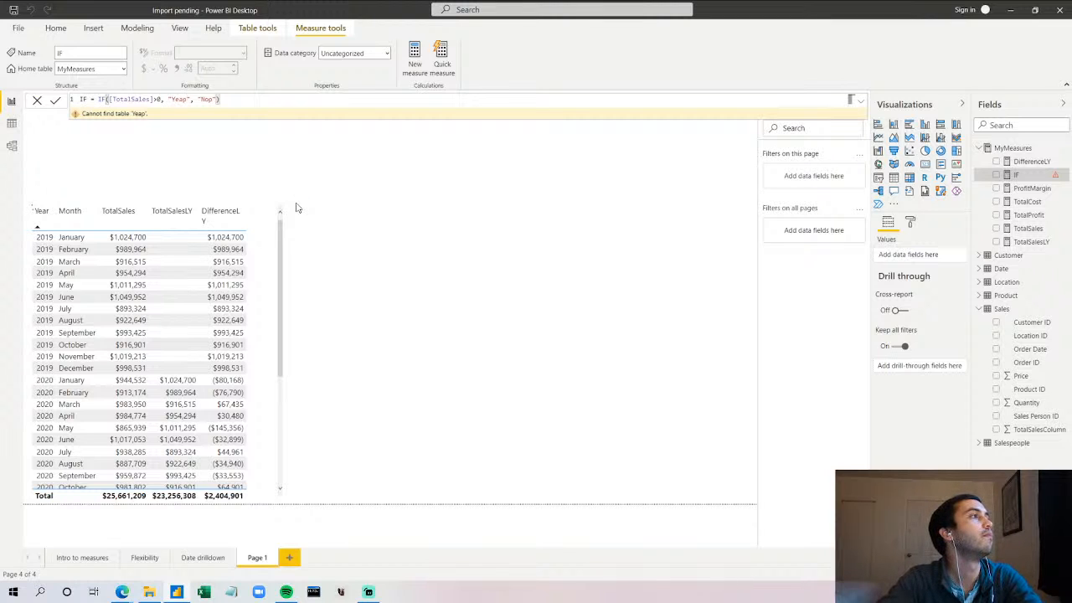
key(Return)
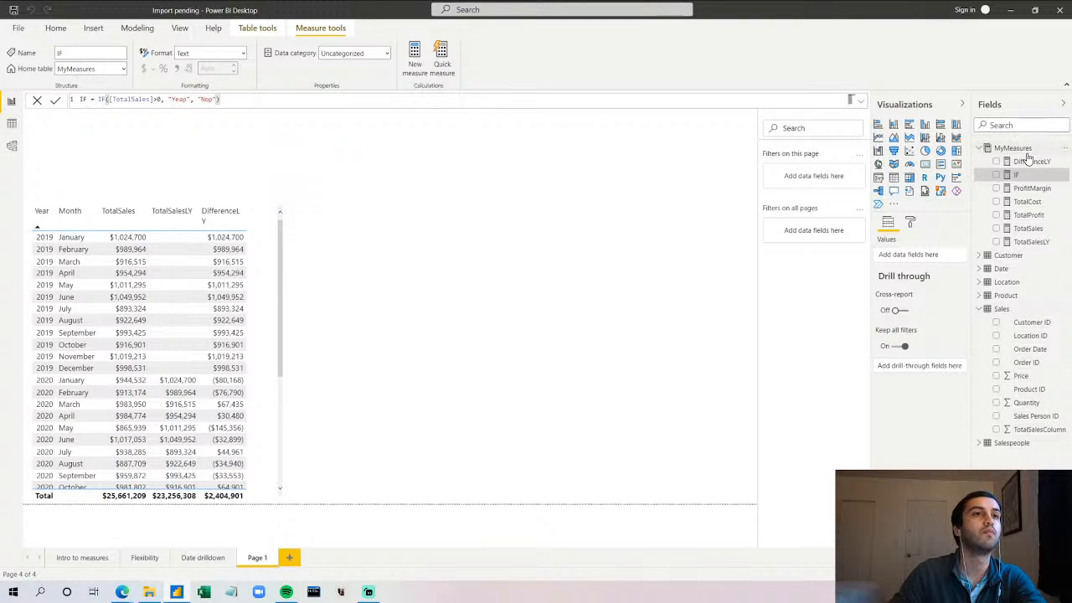
- Add the IF measure as a column in the sales table and widen the table visual
drag(1015, 174, 266, 319)
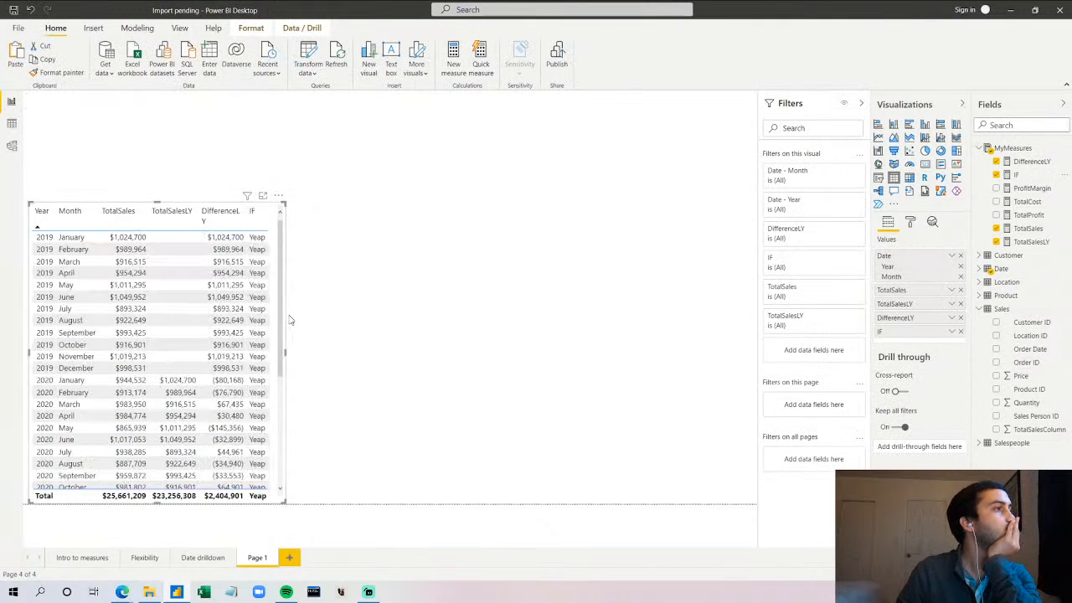
drag(285, 352, 378, 354)
scroll(336, 367, down, 5)
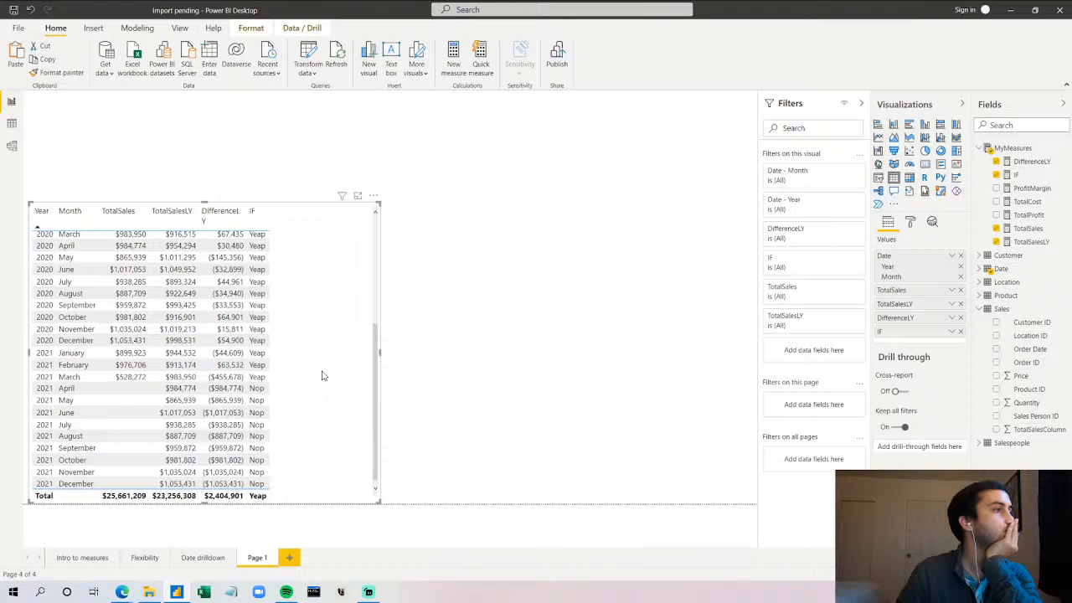
- Open the IF measure's formula and delete the whole expression after "IF ="
click(1036, 176)
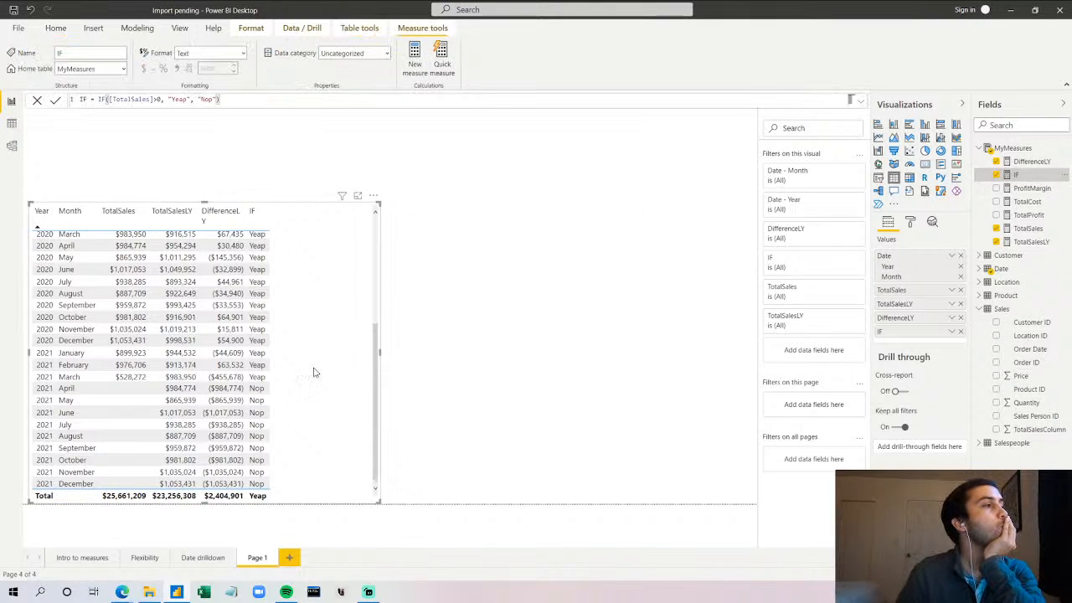
scroll(313, 372, up, 5)
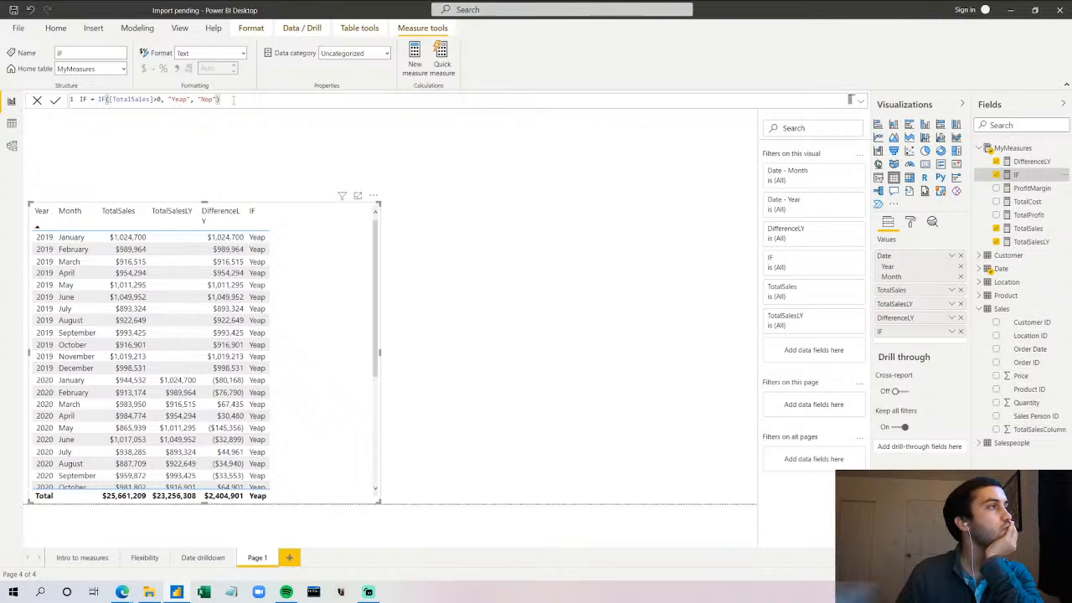
drag(233, 100, 98, 99)
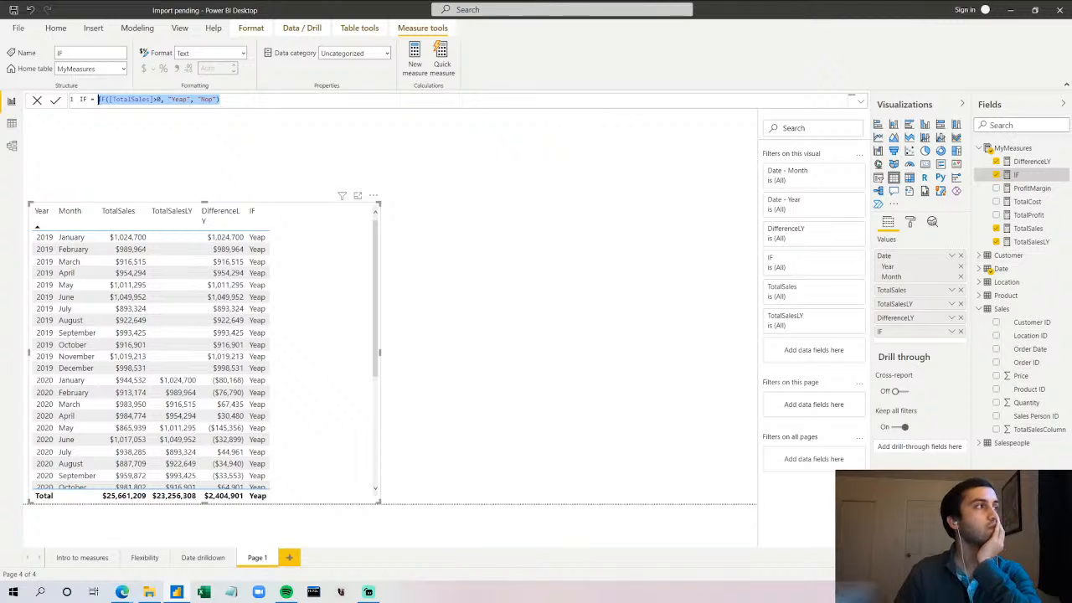
key(BackSpace)
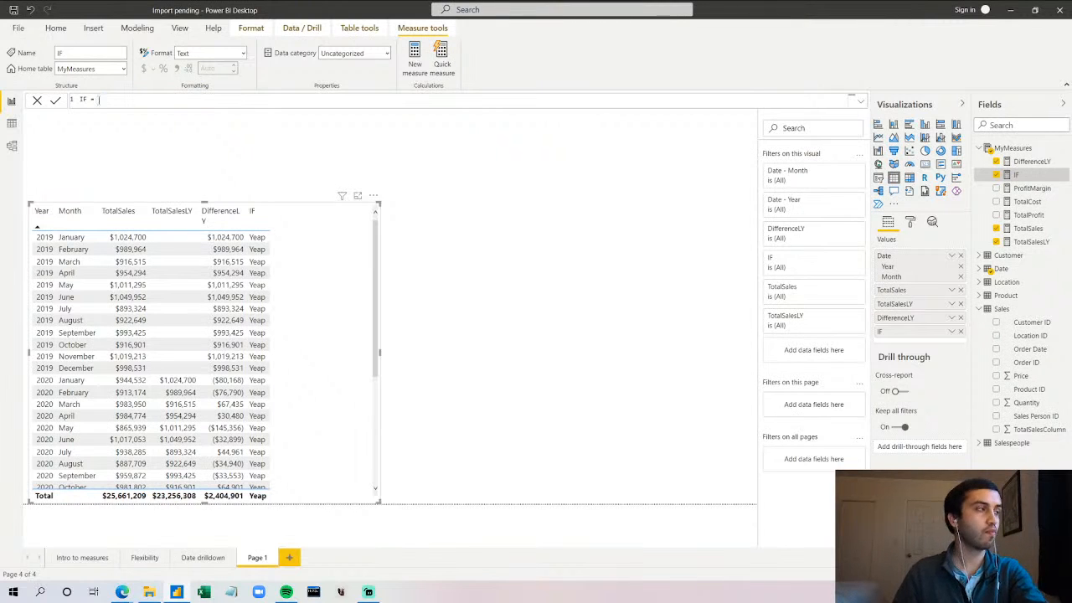
text(contain)
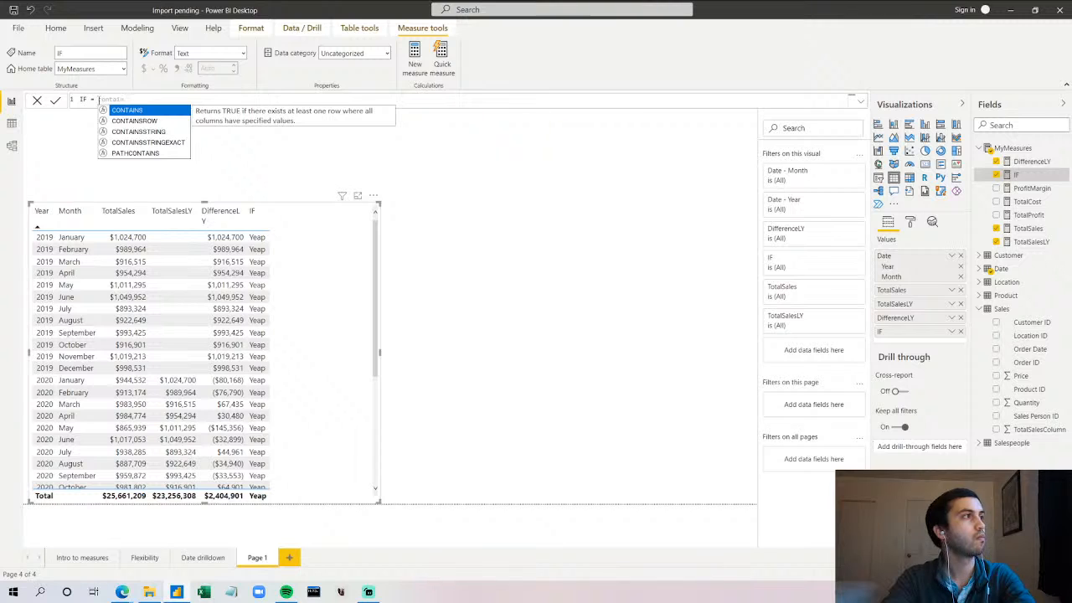
text(s)
key(Tab)
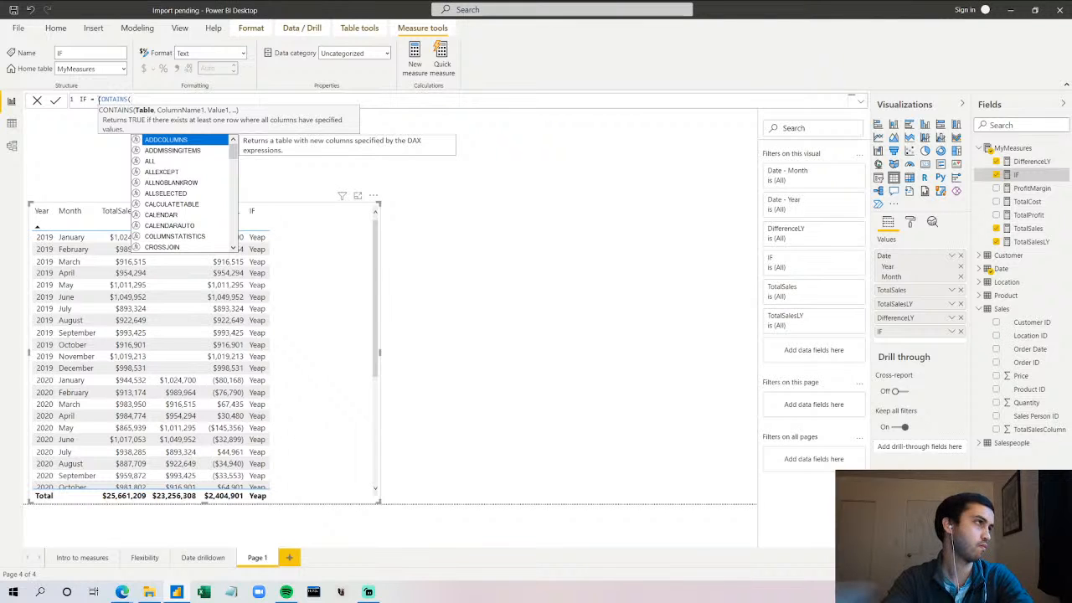
key(BackSpace)
key(BackSpace)
key(BackSpace)
key(BackSpace)
key(BackSpace)
key(BackSpace)
key(BackSpace)
key(BackSpace)
key(BackSpace)
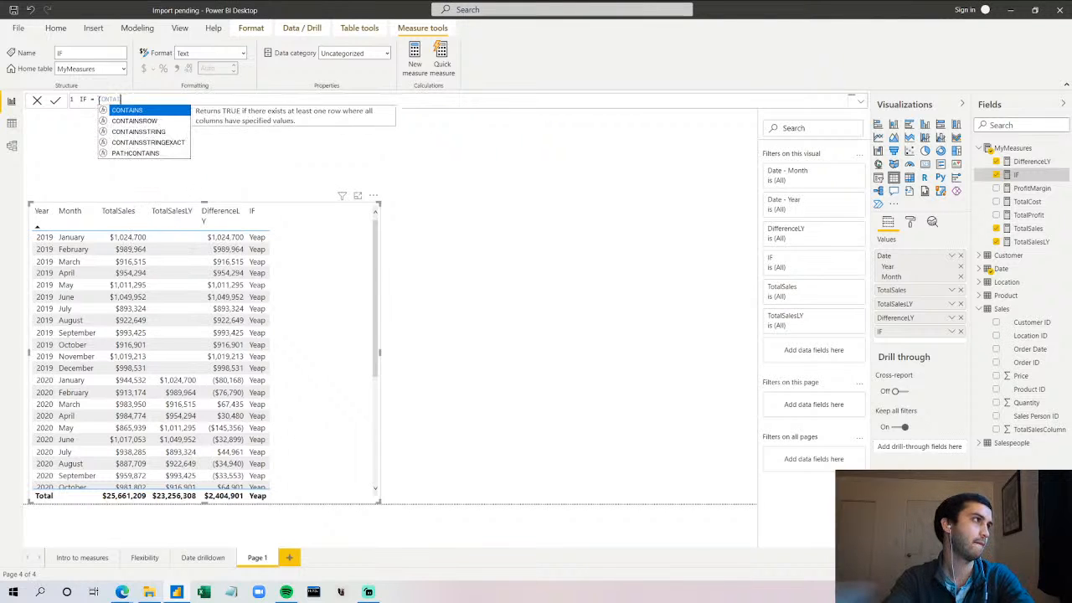
text(valu)
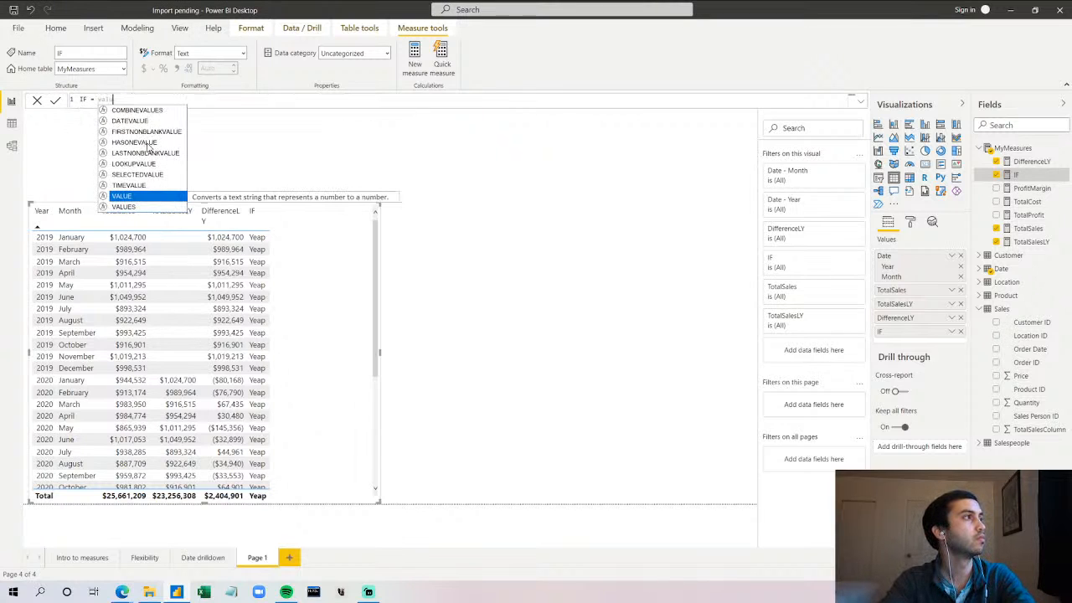
key(BackSpace)
key(BackSpace)
key(BackSpace)
key(BackSpace)
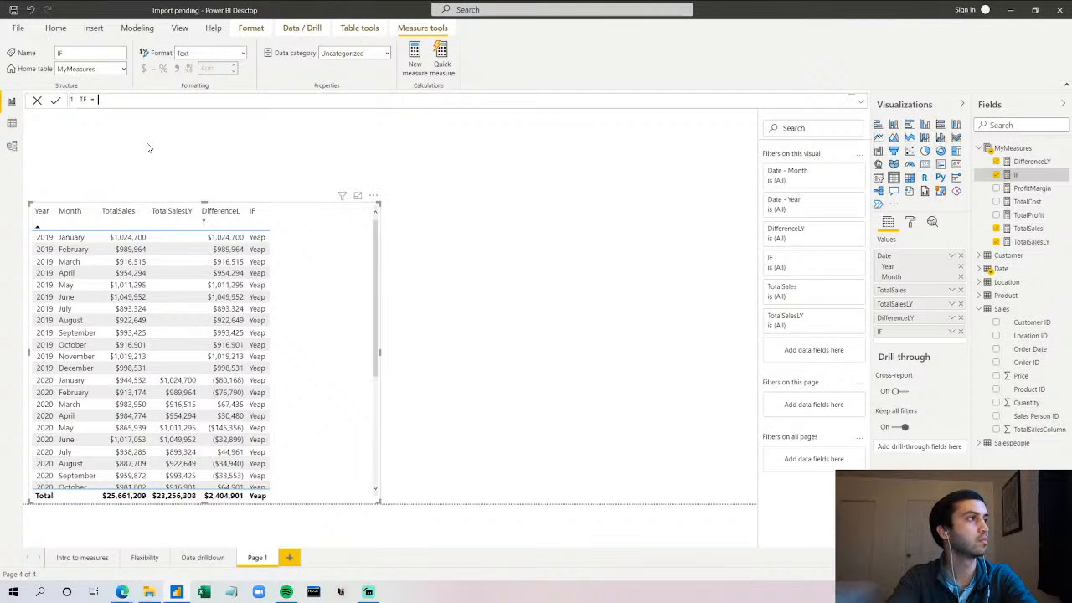
- Look up the functions matching "blank" and start the IF measure's formula with ISBLANK
text(blank)
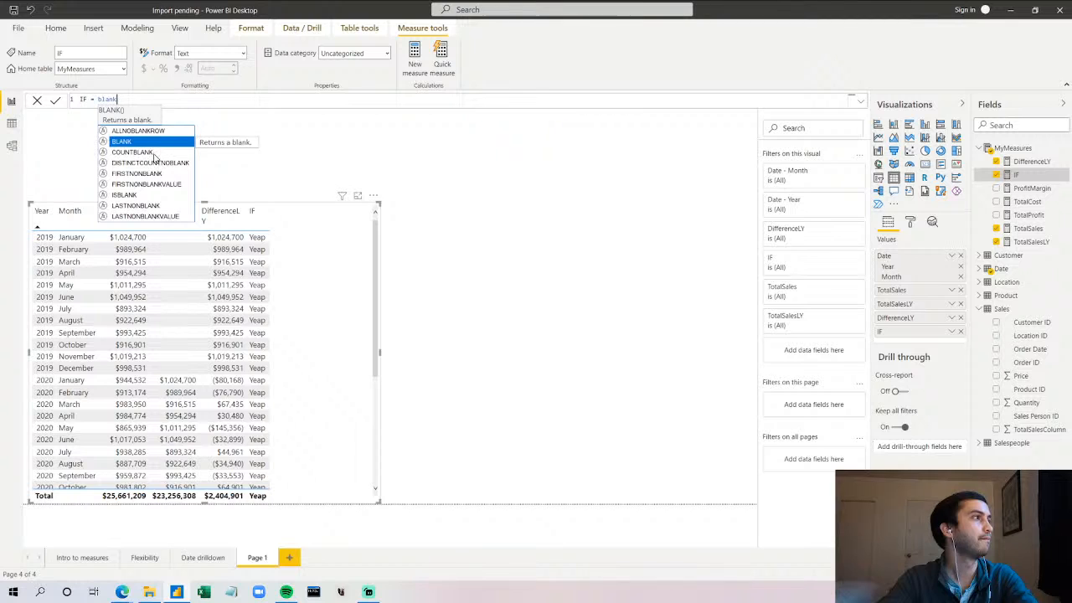
click(146, 195)
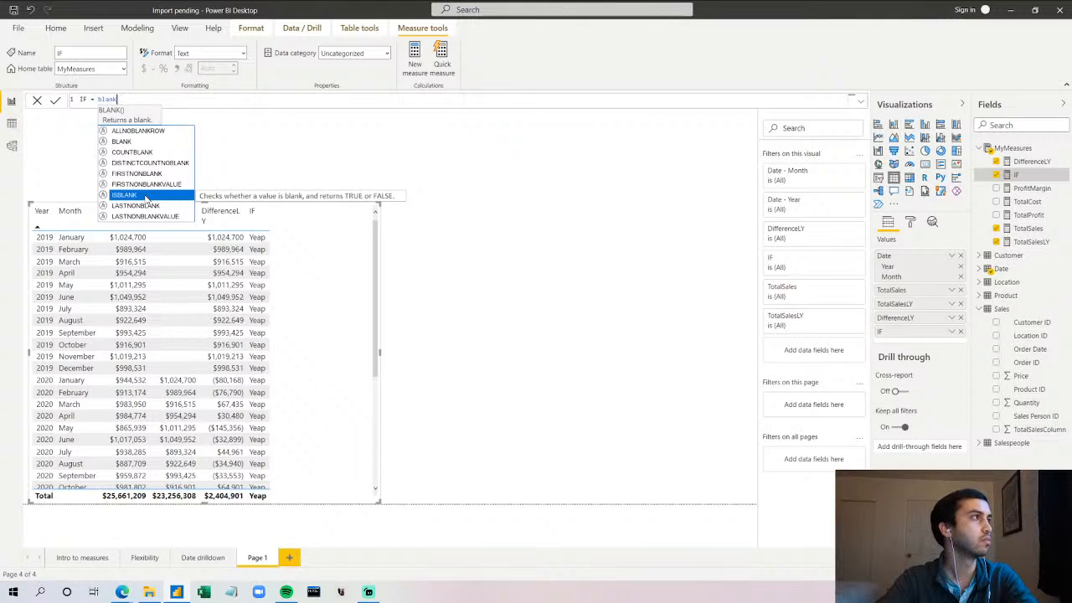
double_click(146, 197)
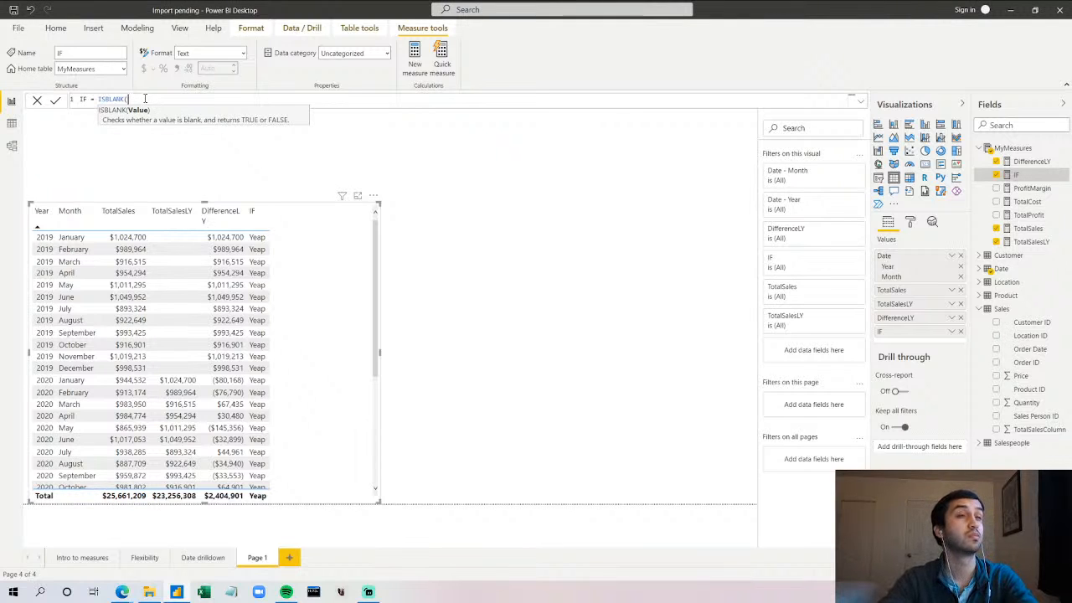
text(sale)
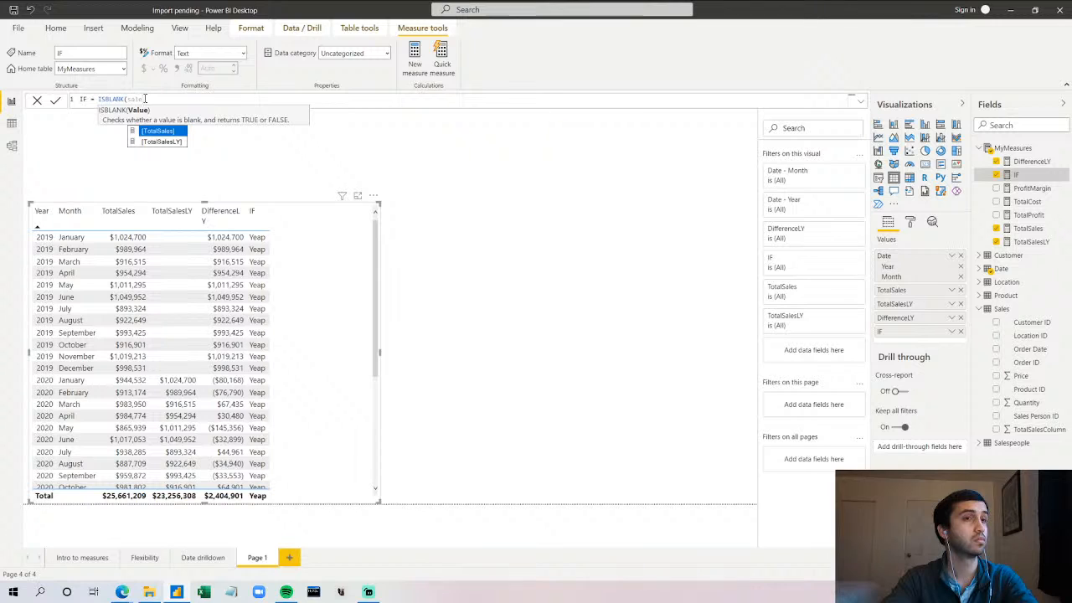
key(BackSpace)
key(BackSpace)
key(BackSpace)
key(BackSpace)
text(cust)
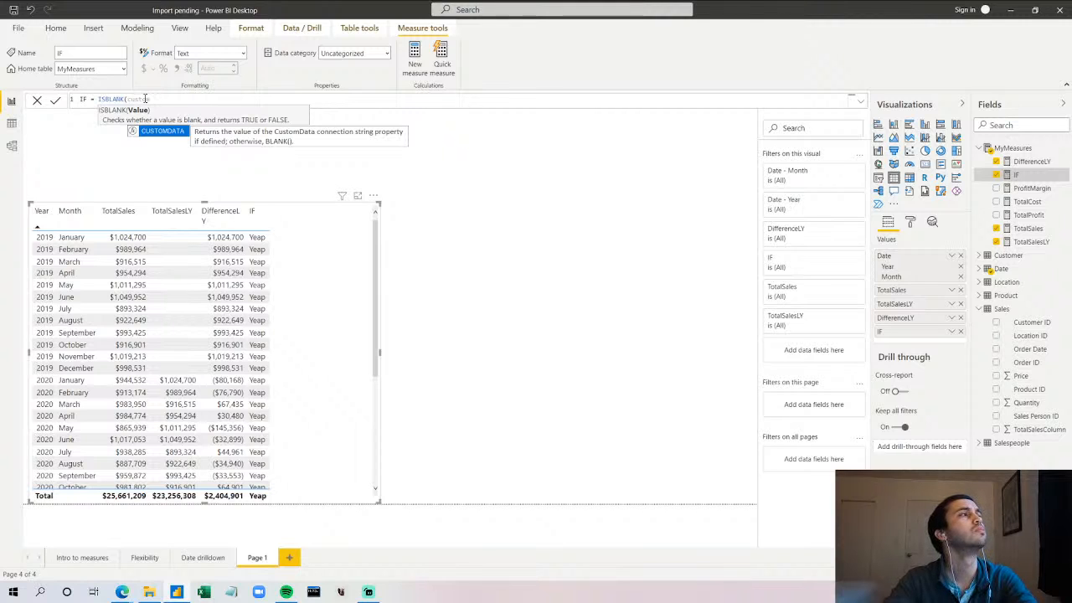
key(BackSpace)
key(BackSpace)
key(BackSpace)
key(BackSpace)
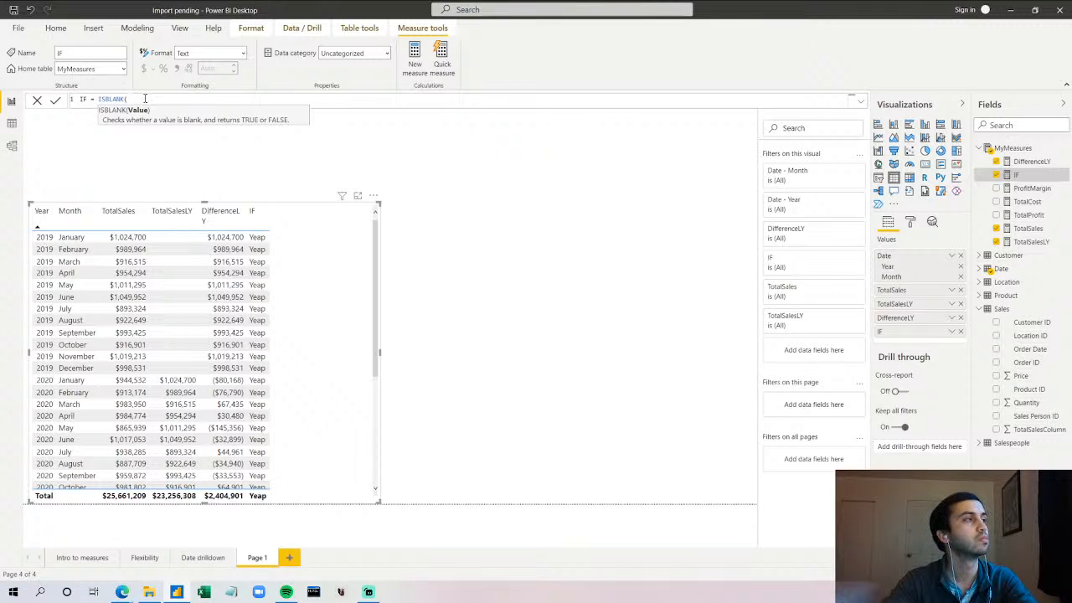
- Use [TotalSales] as the value that ISBLANK checks, close the function and commit the formula
text(sales)
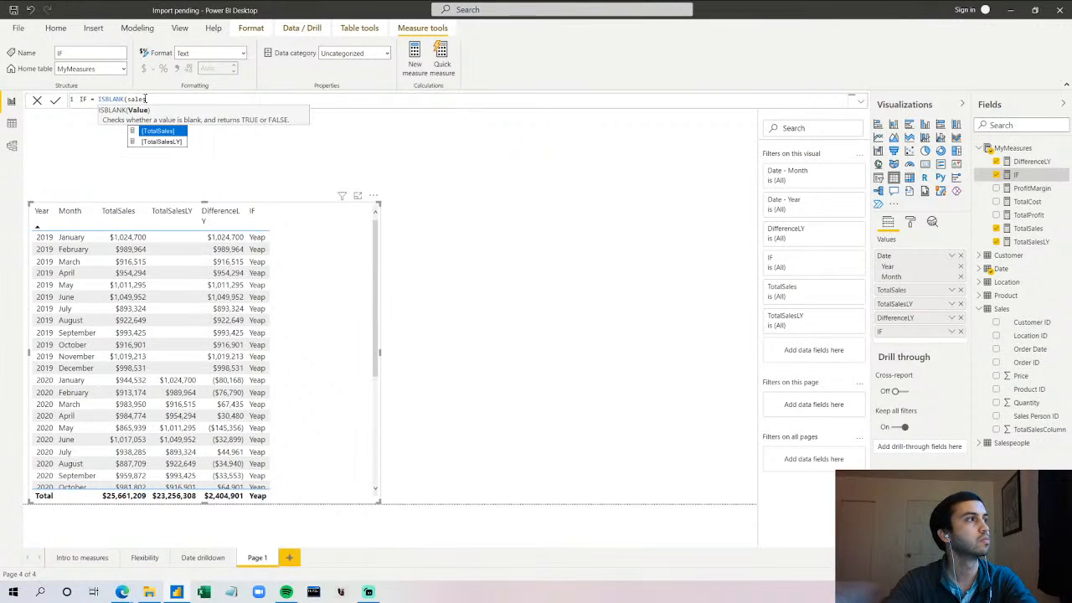
key(Tab)
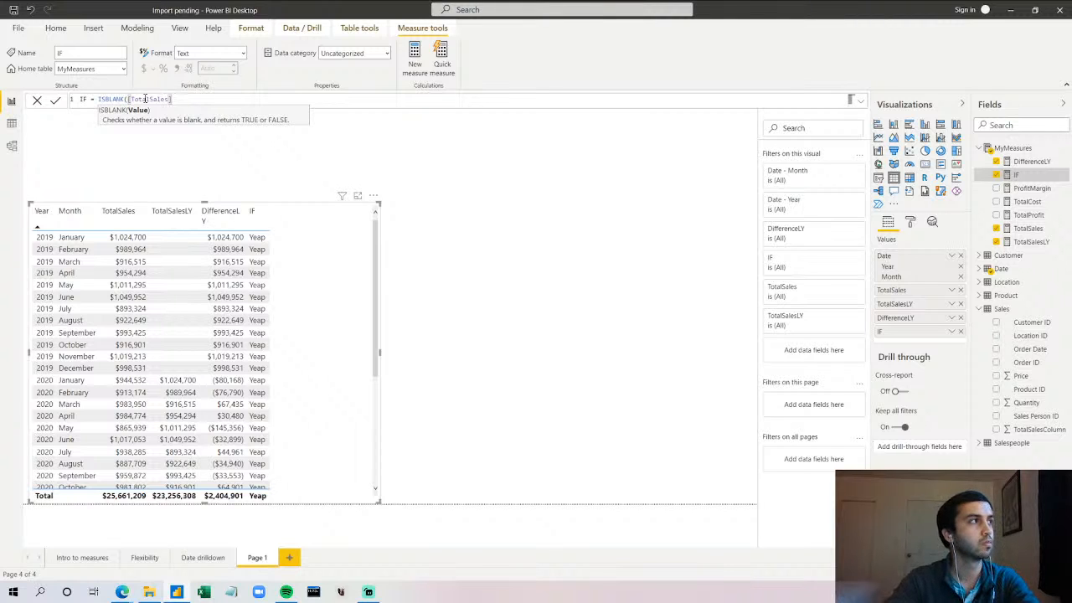
text())
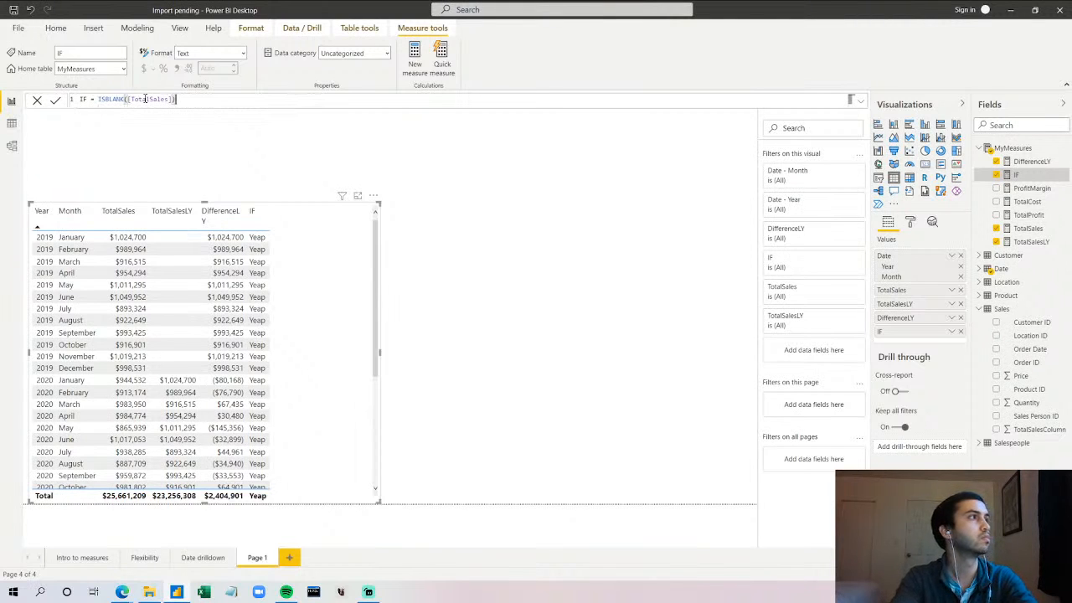
key(Return)
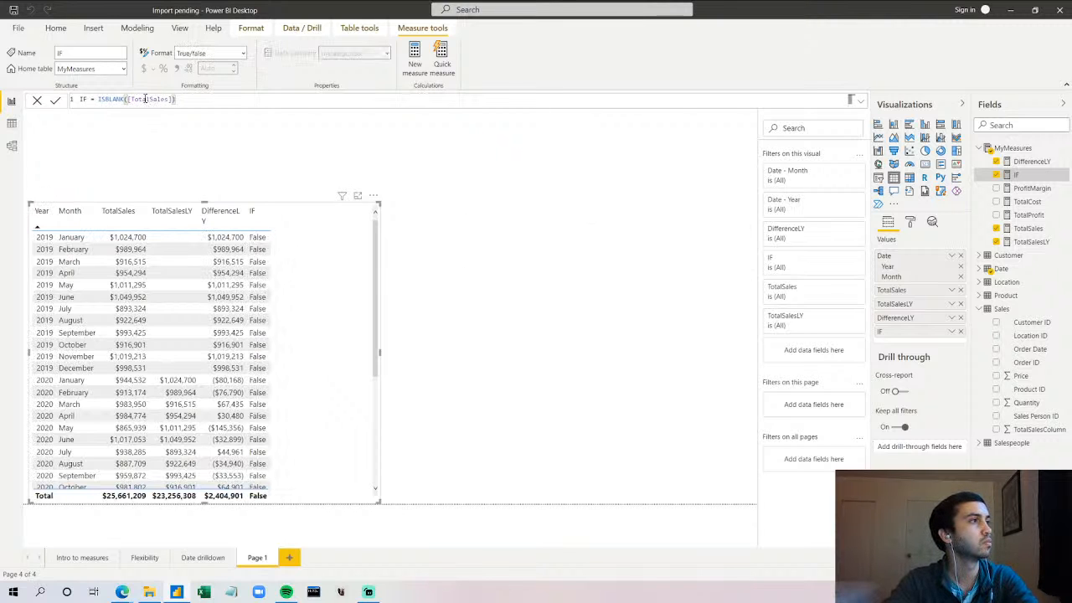
- Review the IF column across all months, copy the ISBLANK([TotalSales]) expression and remove it from the formula
scroll(289, 309, down, 5)
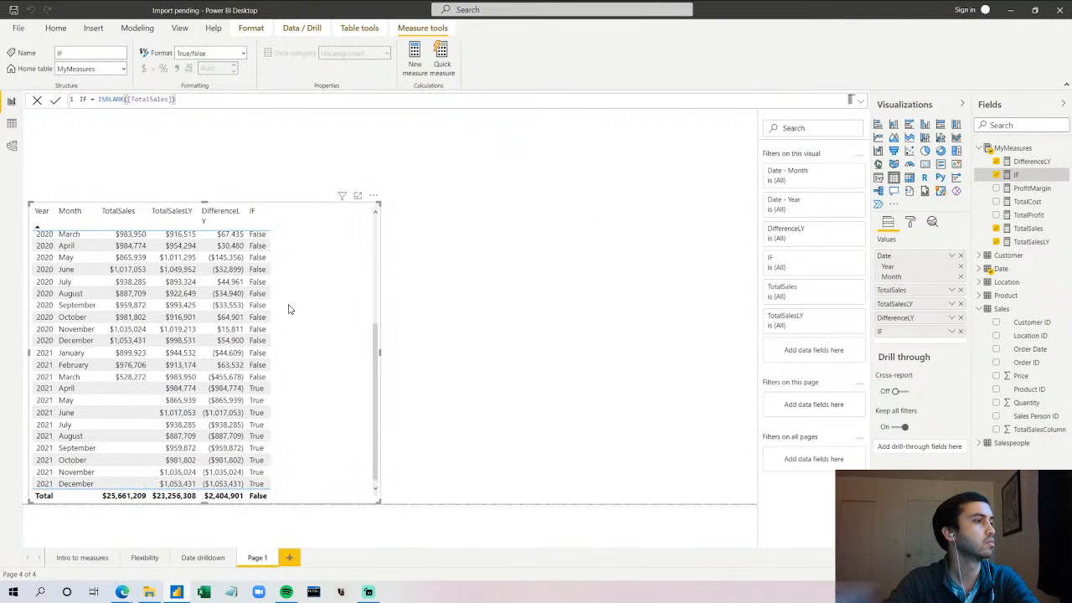
scroll(289, 309, up, 5)
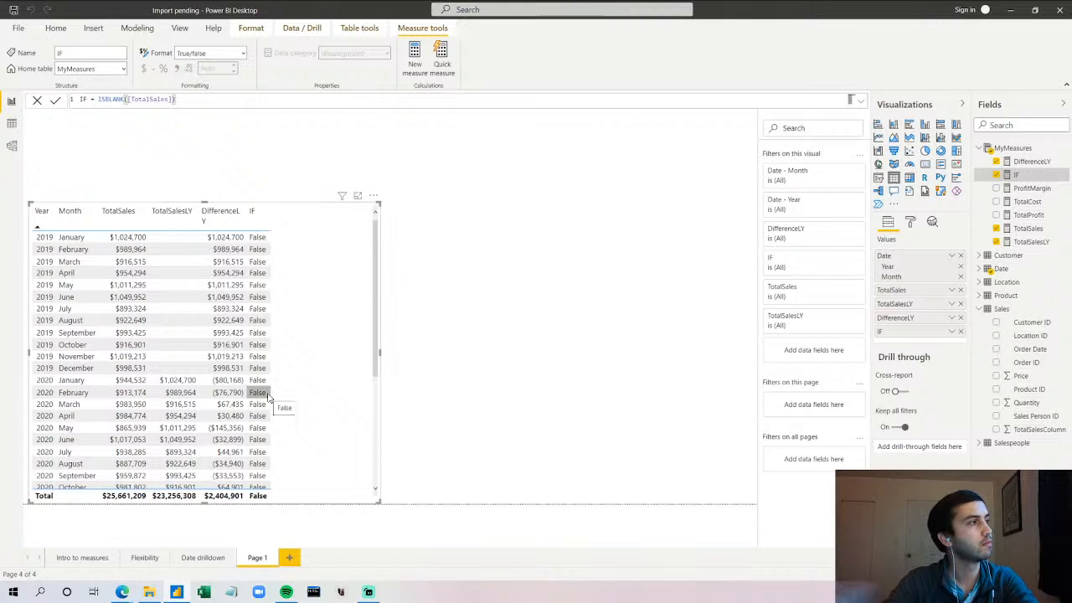
scroll(268, 397, down, 5)
scroll(268, 399, up, 5)
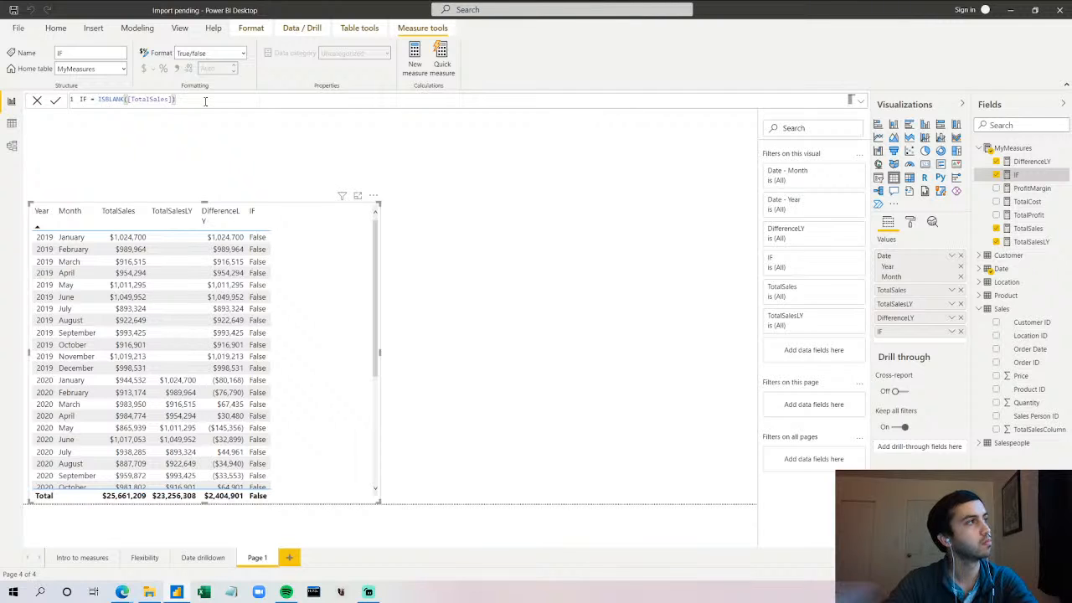
drag(176, 100, 98, 100)
key(ctrl+c)
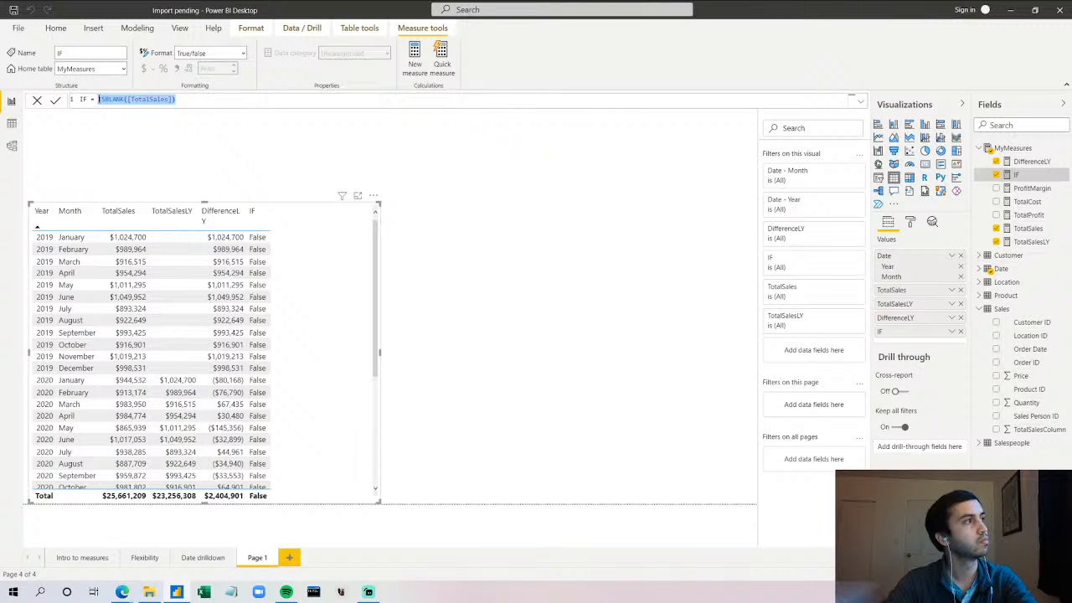
key(BackSpace)
text(IF = IF)
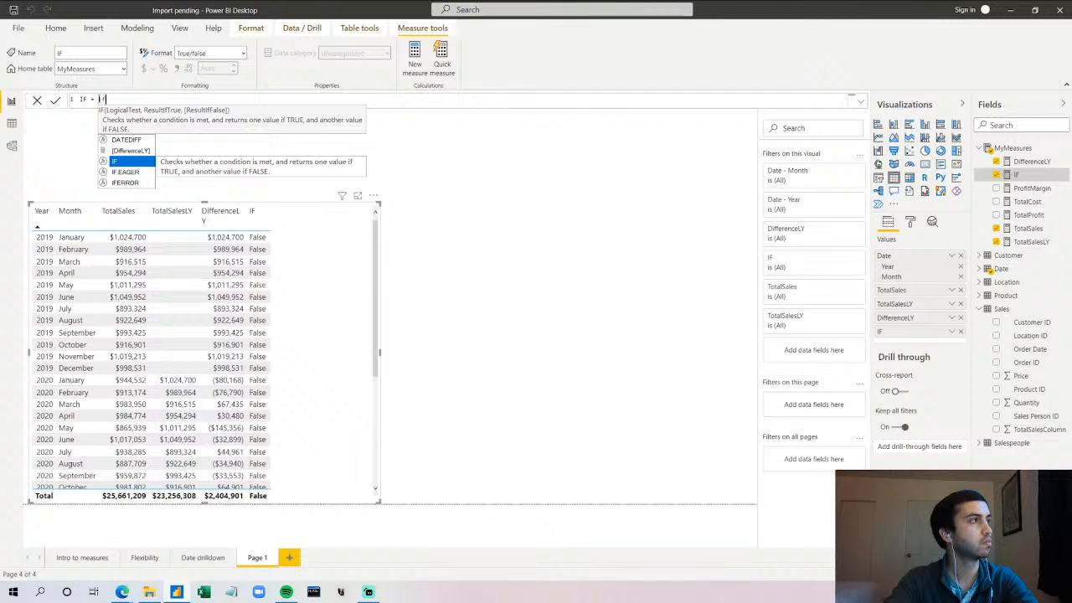
key(BackSpace)
key(BackSpace)
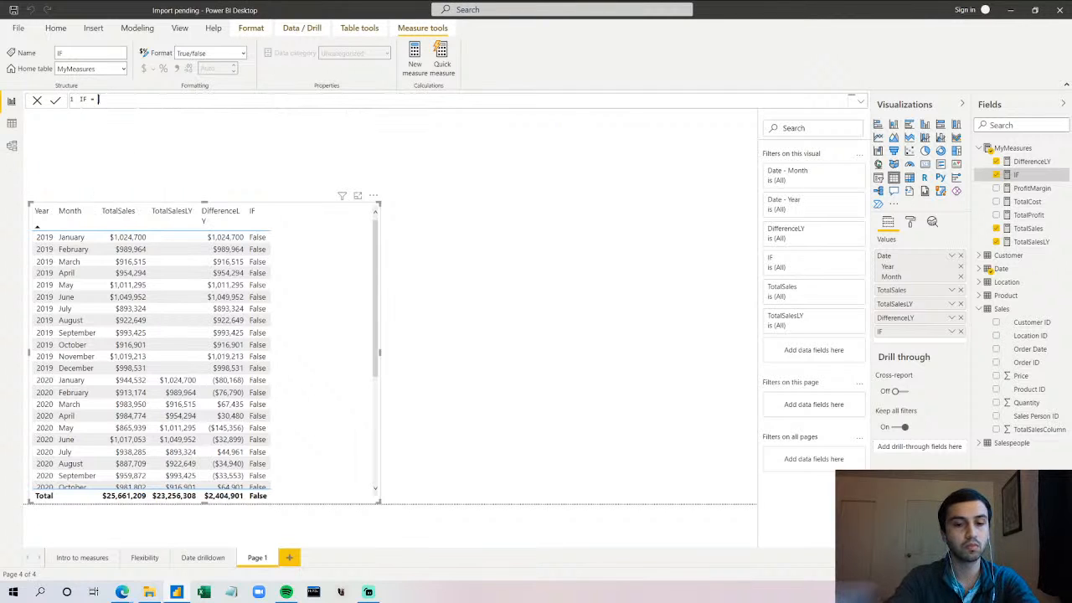
- Enter TRUE() as the expression of the IF measure
text(TRU)
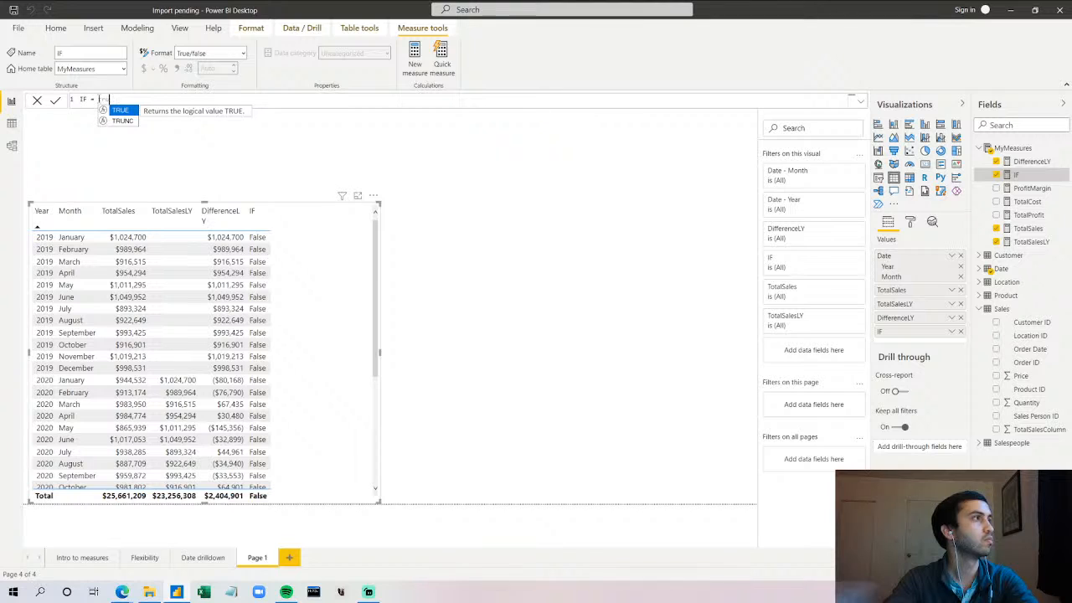
key(Tab)
text())
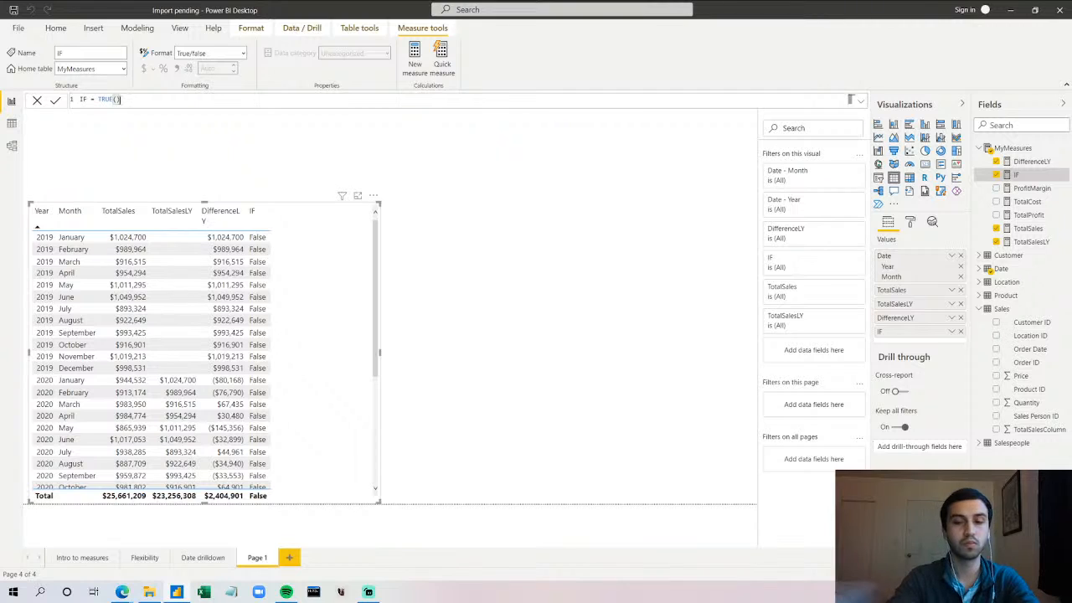
- Clear the whole formula, including the measure name, and start it again with "ApplyDiff ="
key(BackSpace)
key(BackSpace)
key(BackSpace)
key(BackSpace)
key(BackSpace)
key(BackSpace)
key(BackSpace)
key(BackSpace)
key(BackSpace)
key(BackSpace)
key(BackSpace)
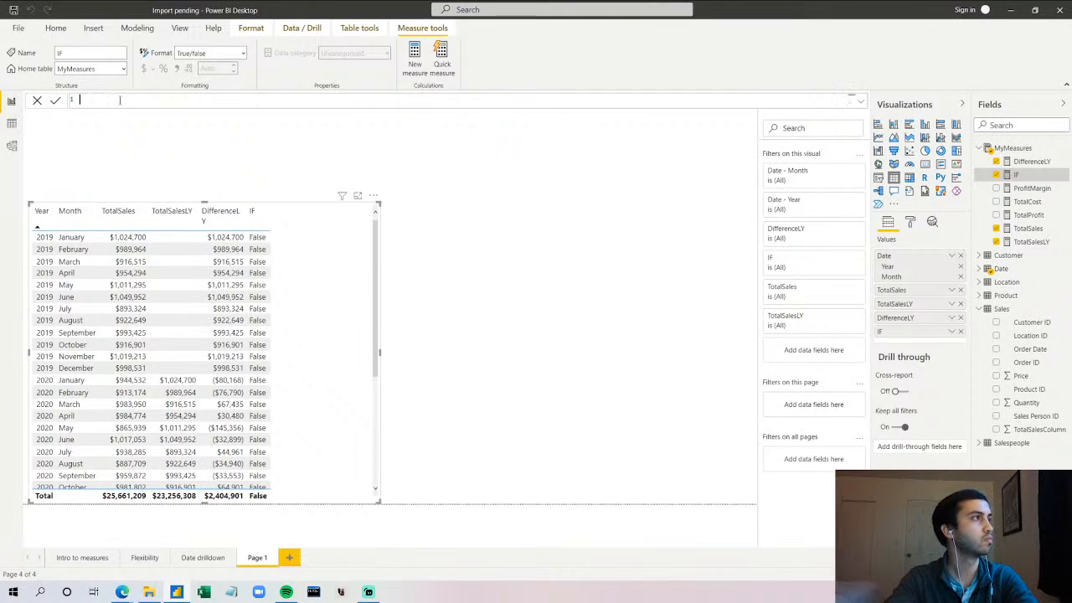
text(C)
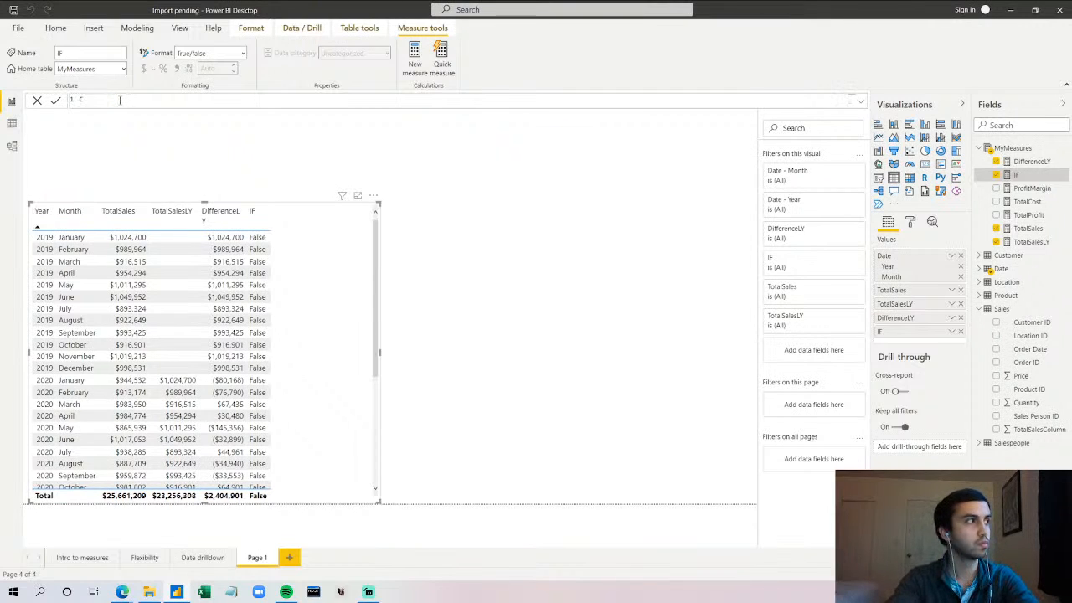
key(BackSpace)
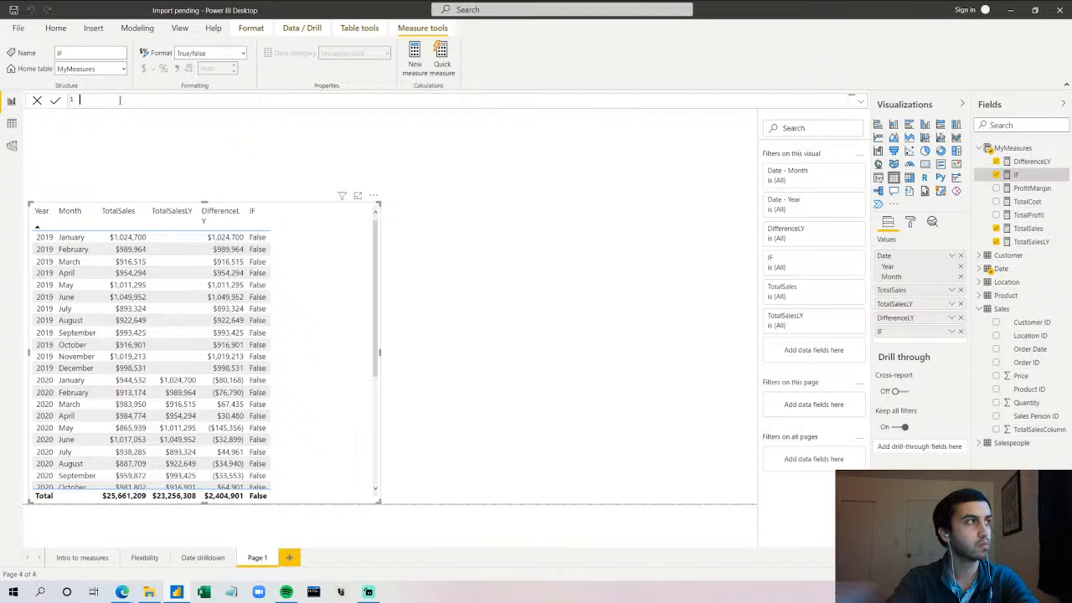
text(ApplyD)
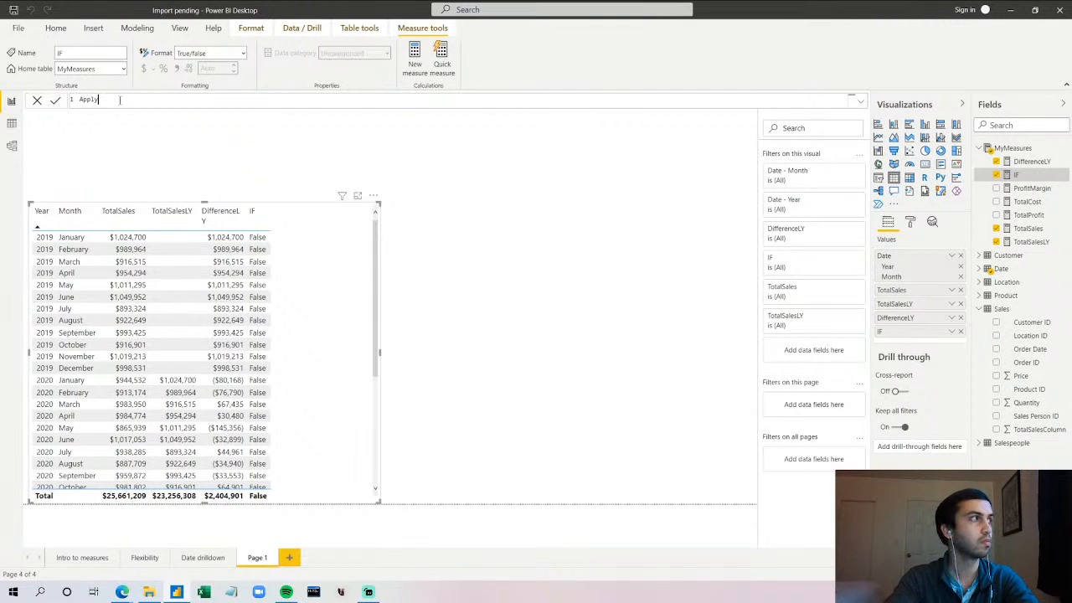
text(iff =)
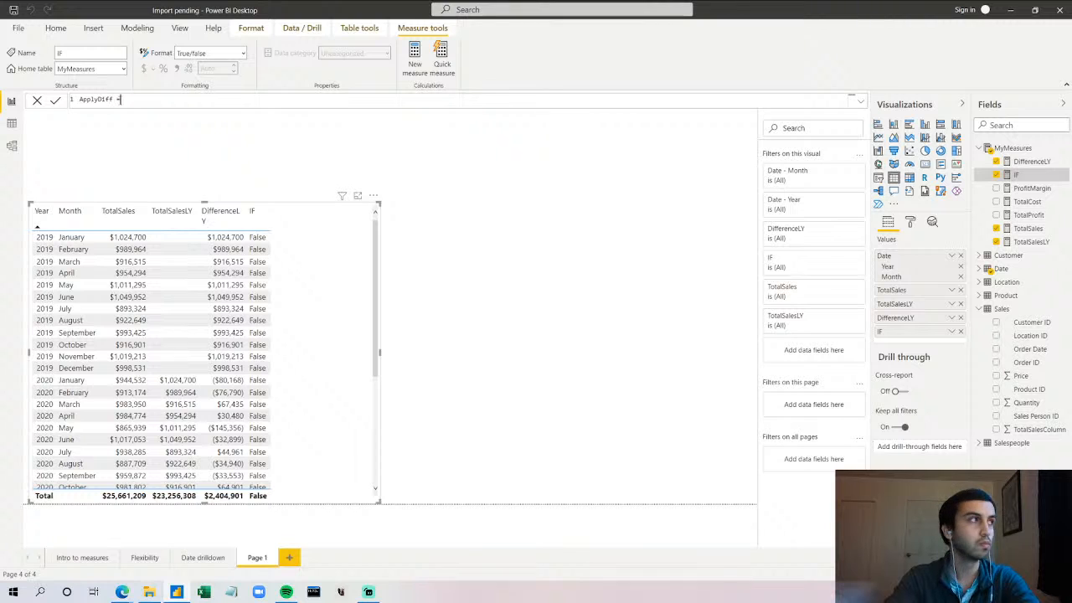
- Look up the functions matching "Cont" and remove that text from the formula
text( Cont)
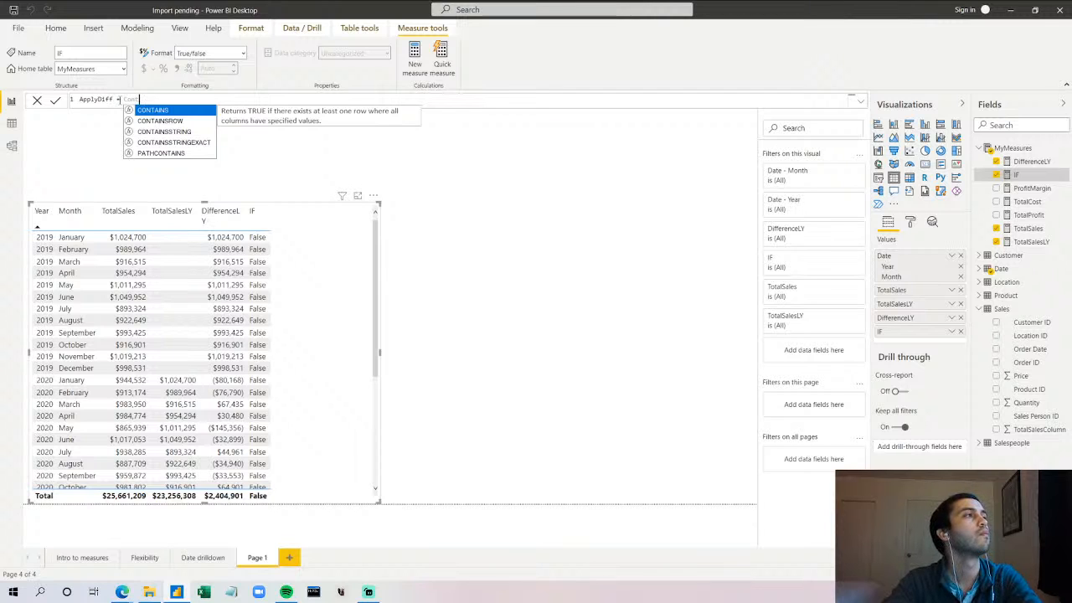
key(BackSpace)
key(BackSpace)
key(BackSpace)
key(BackSpace)
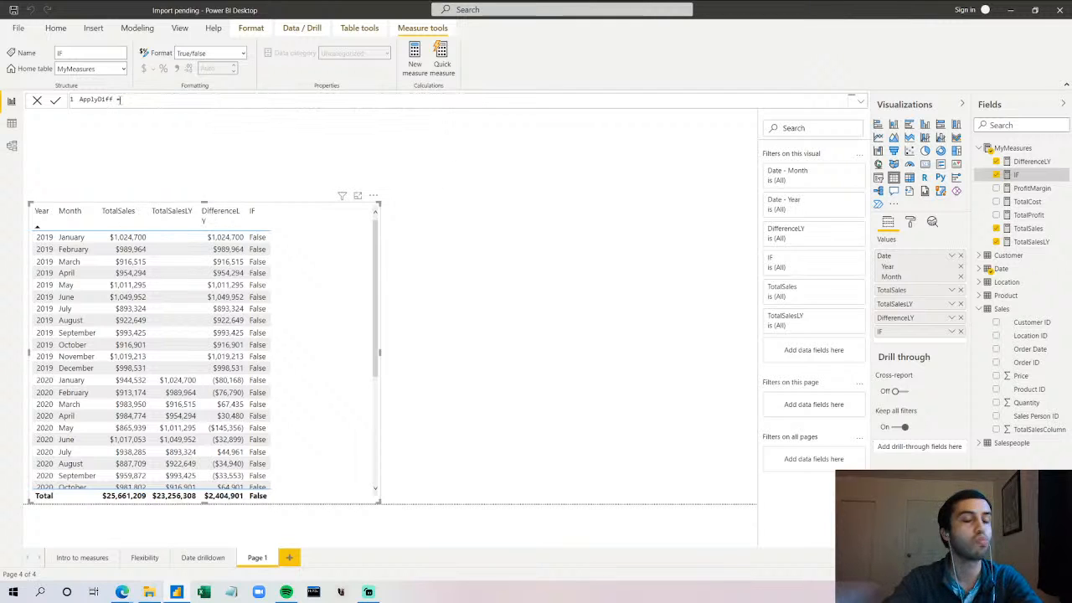
- Start an IF function whose logical test is an AND with ISBLANK([TotalSales]) as the first condition
text(if)
key(Tab)
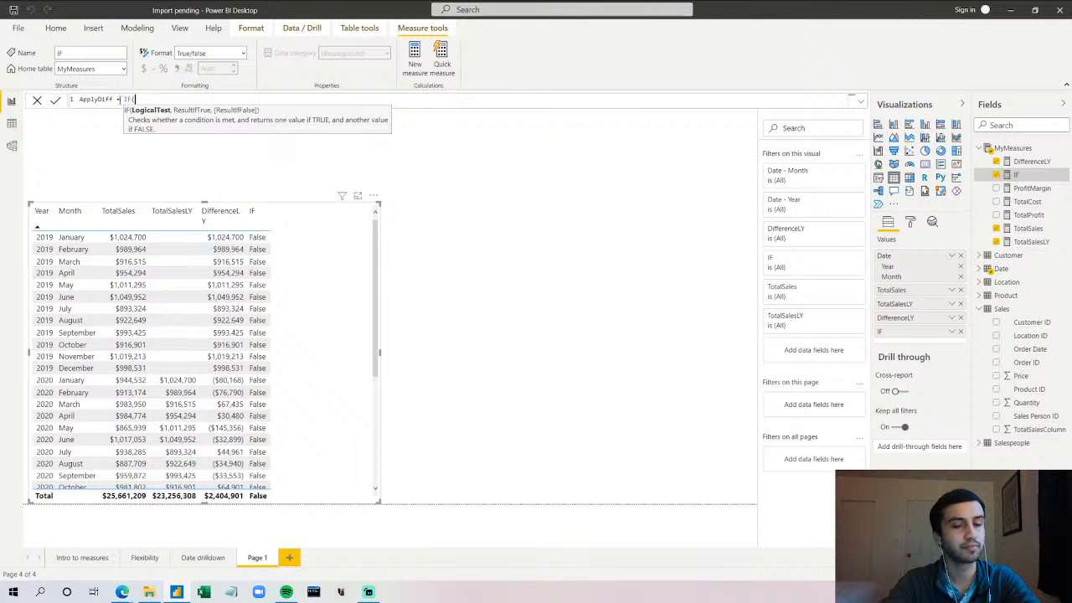
text(AND()
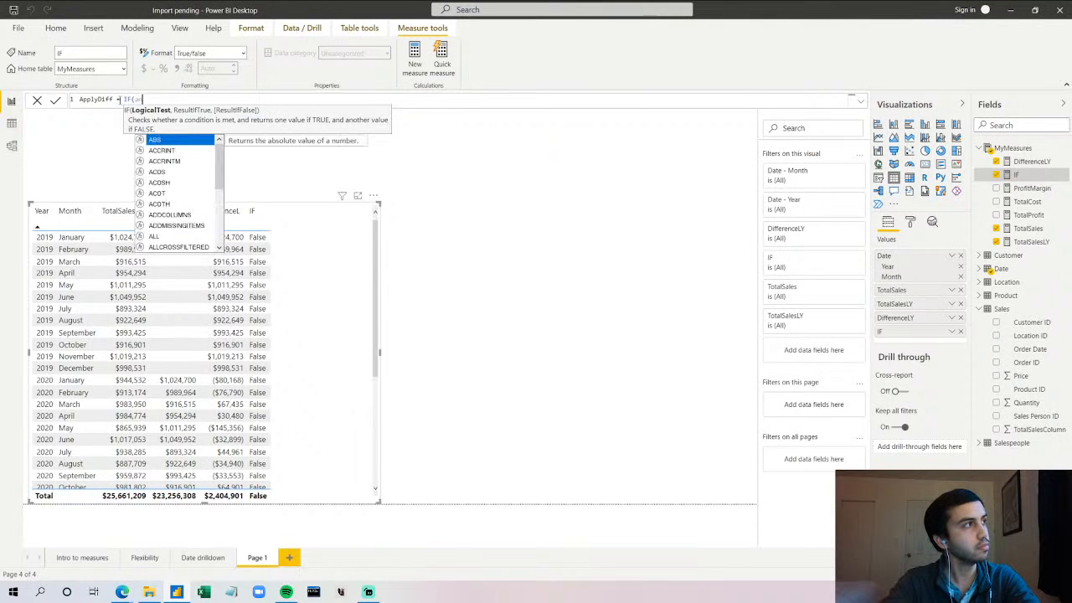
text(ISBLANK([TotalSales]),)
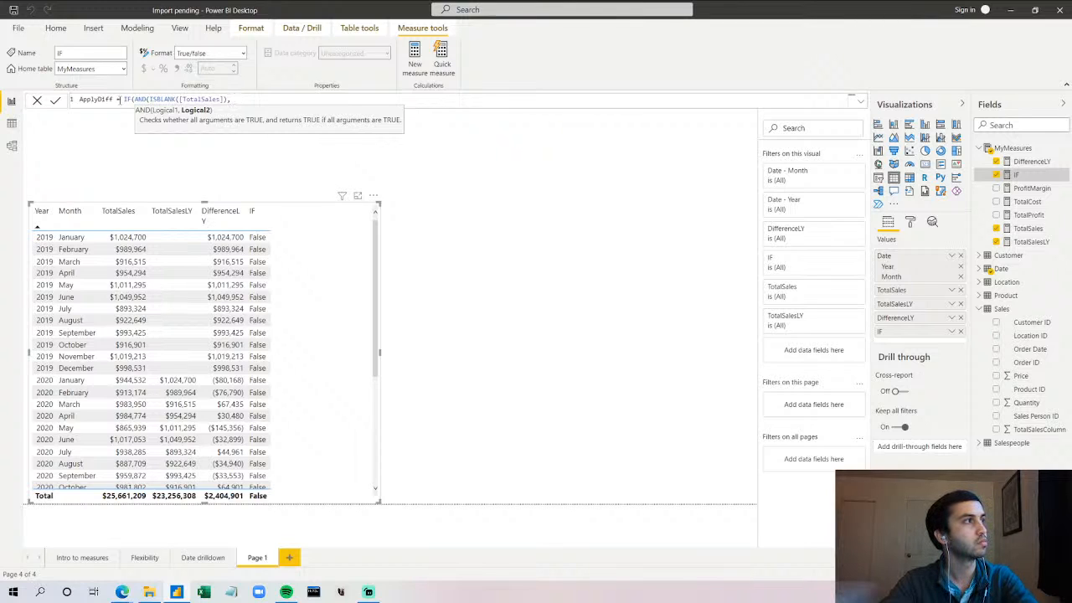
- Add ISBLANK([TotalSalesLY]) as the second condition of AND, reusing the copied ISBLANK expression, and close the AND
key(ctrl+v)
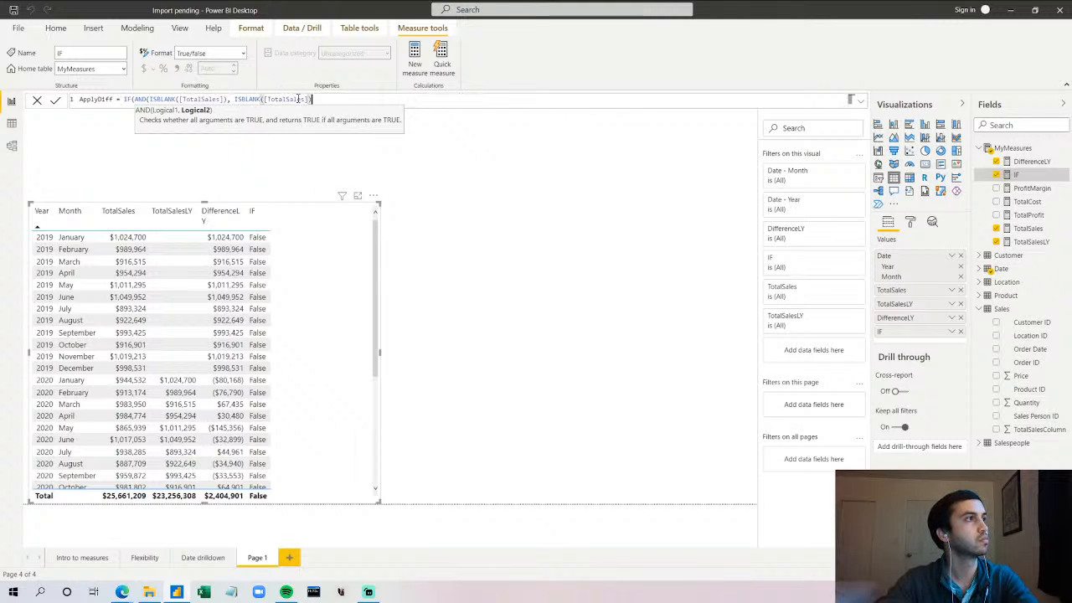
key(Left)
key(BackSpace)
key(BackSpace)
key(BackSpace)
key(BackSpace)
key(BackSpace)
key(BackSpace)
key(BackSpace)
key(BackSpace)
key(BackSpace)
key(BackSpace)
key(BackSpace)
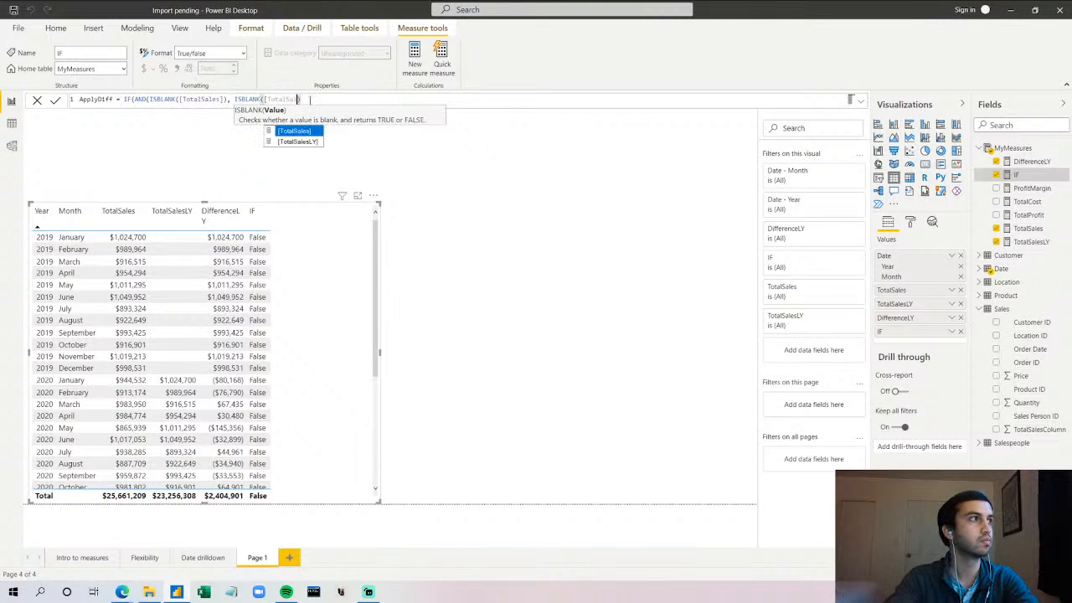
text(Sal)
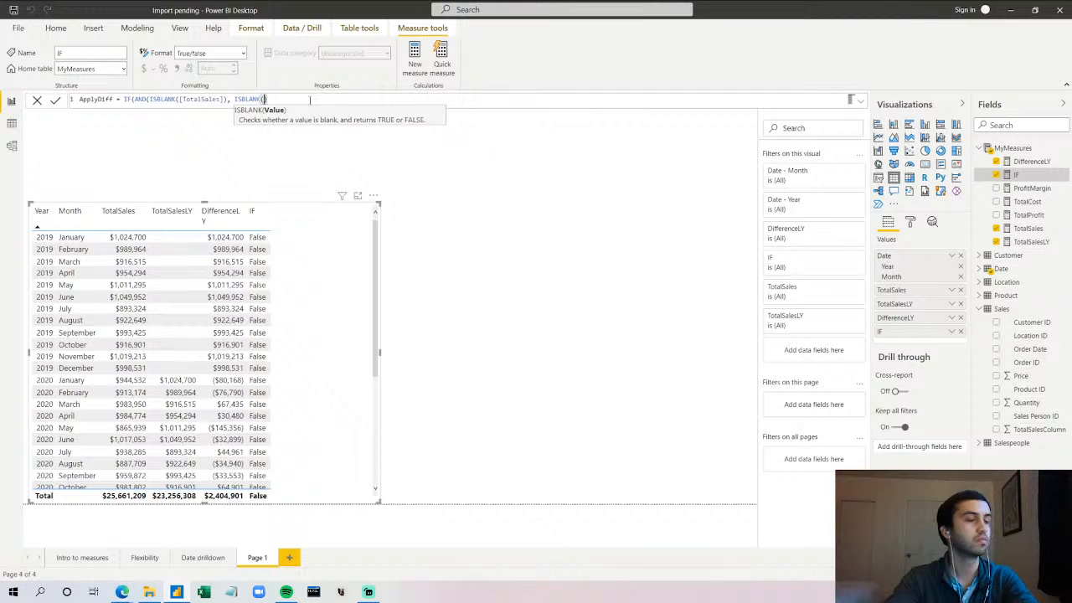
key(Down)
key(Tab)
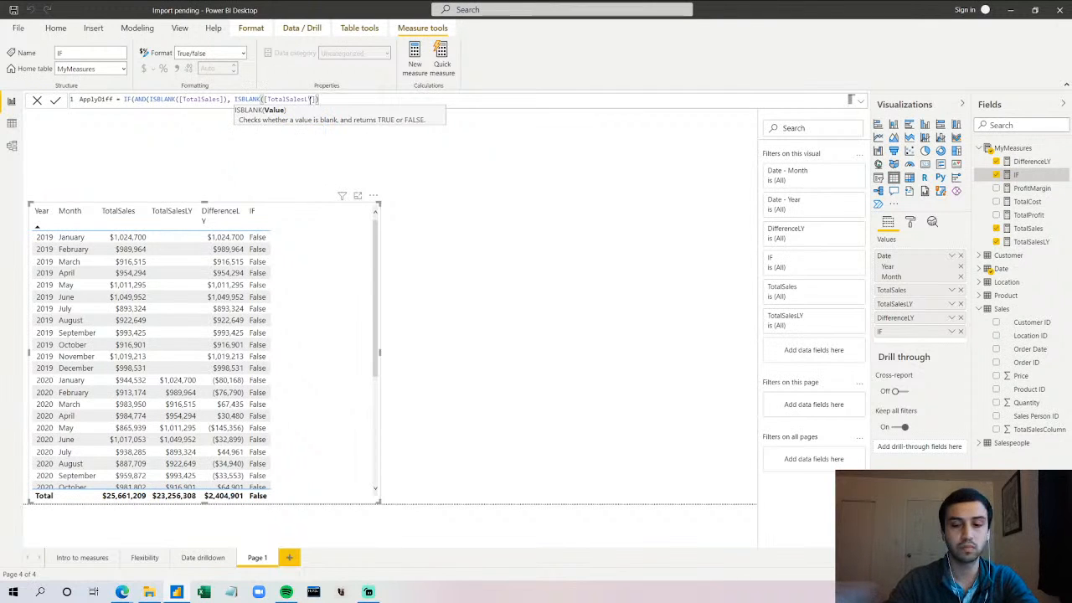
text())
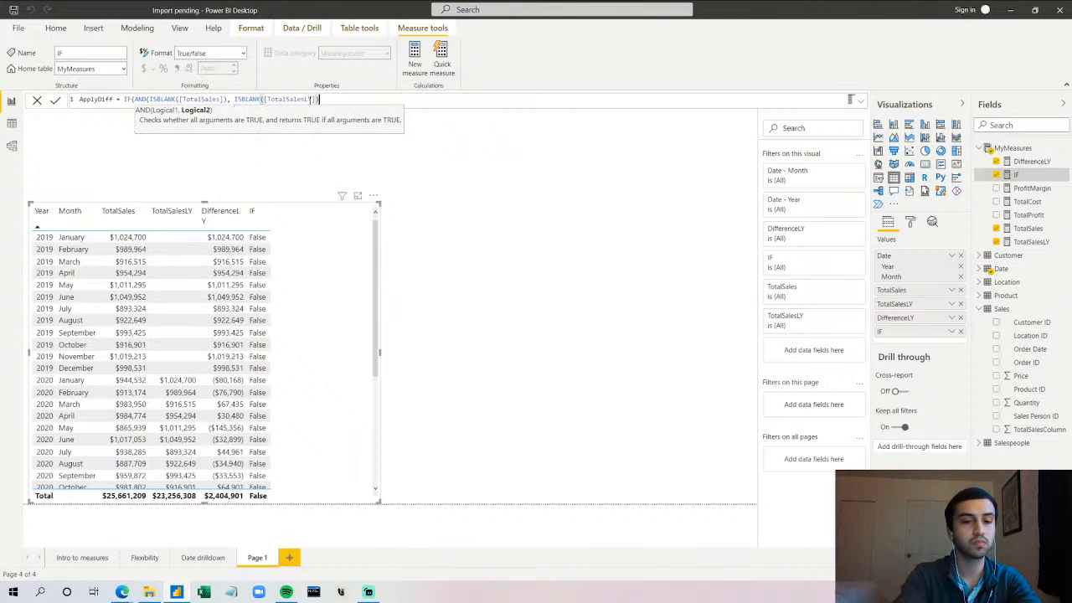
text())
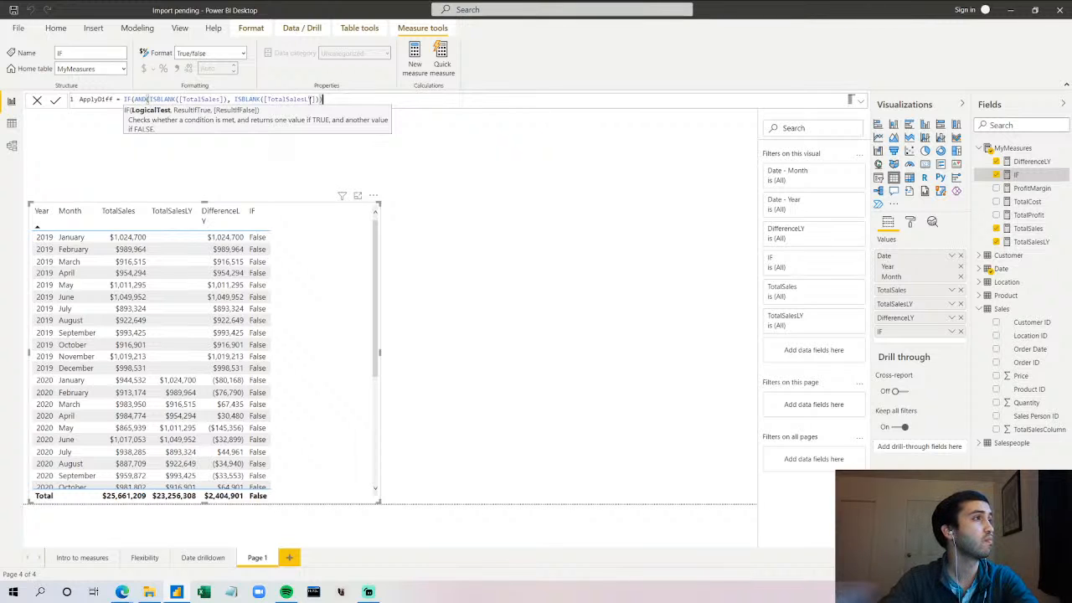
- Return "False" when the test is met and "True" otherwise, commit the formula and check the ApplyDiff column across all months
text(, )
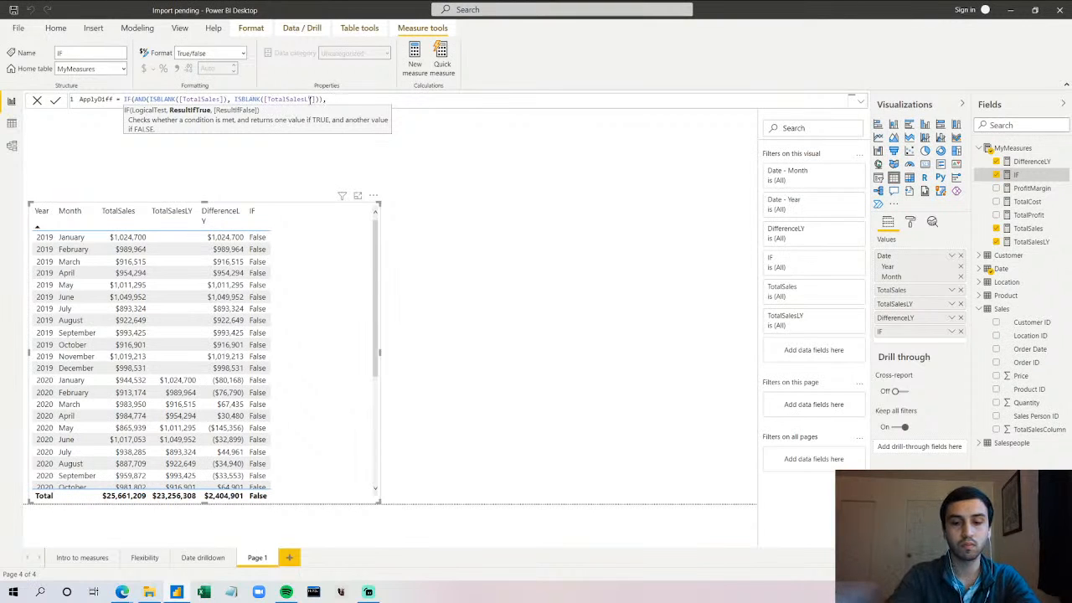
text("False)
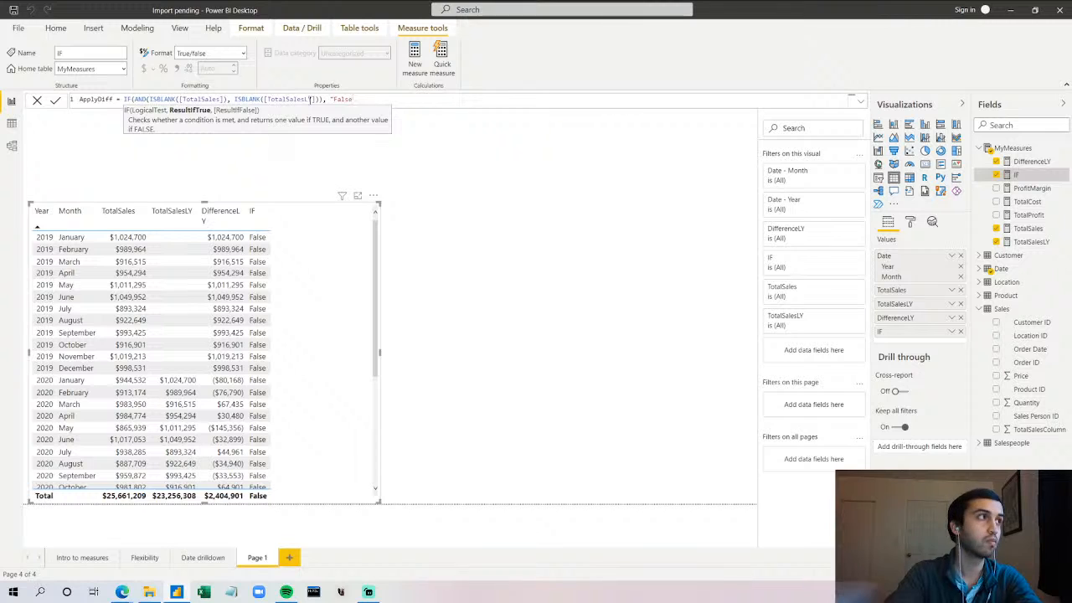
text(", )
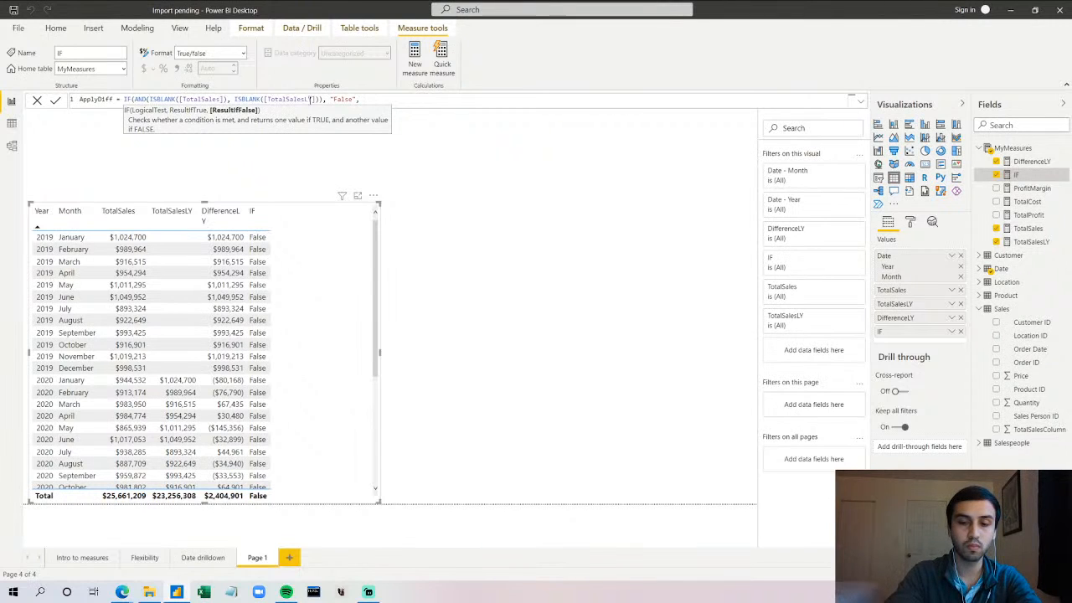
text("True)
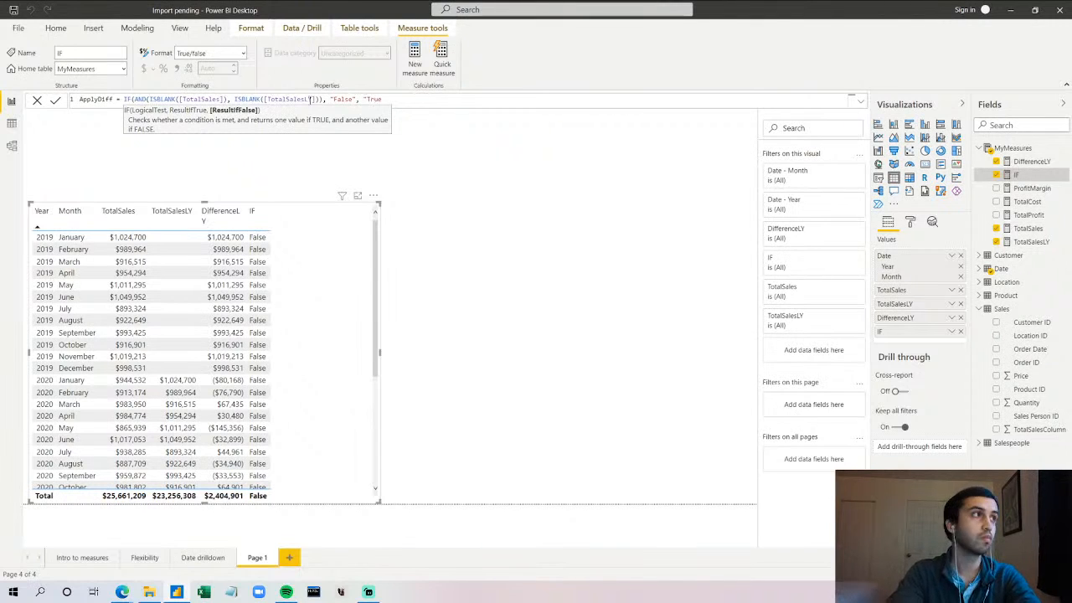
text("))
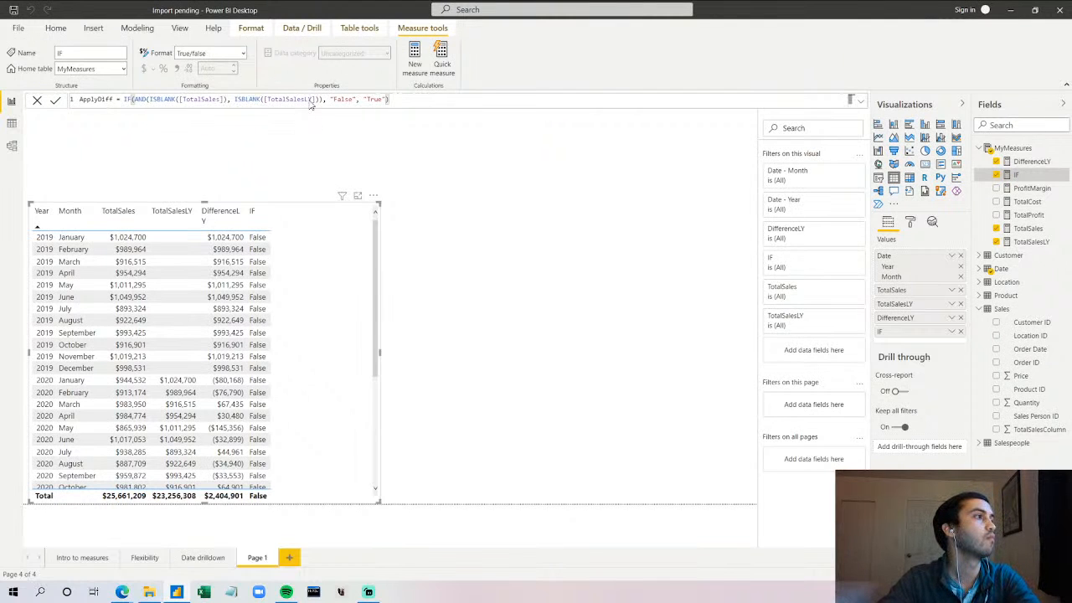
key(Return)
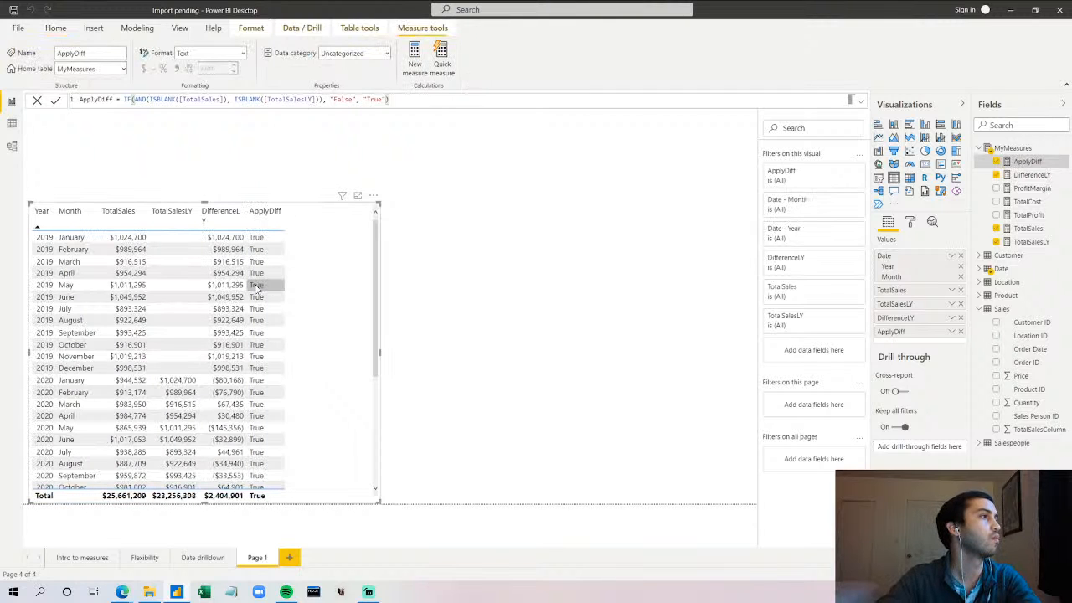
scroll(294, 302, down, 1)
scroll(294, 302, down, 5)
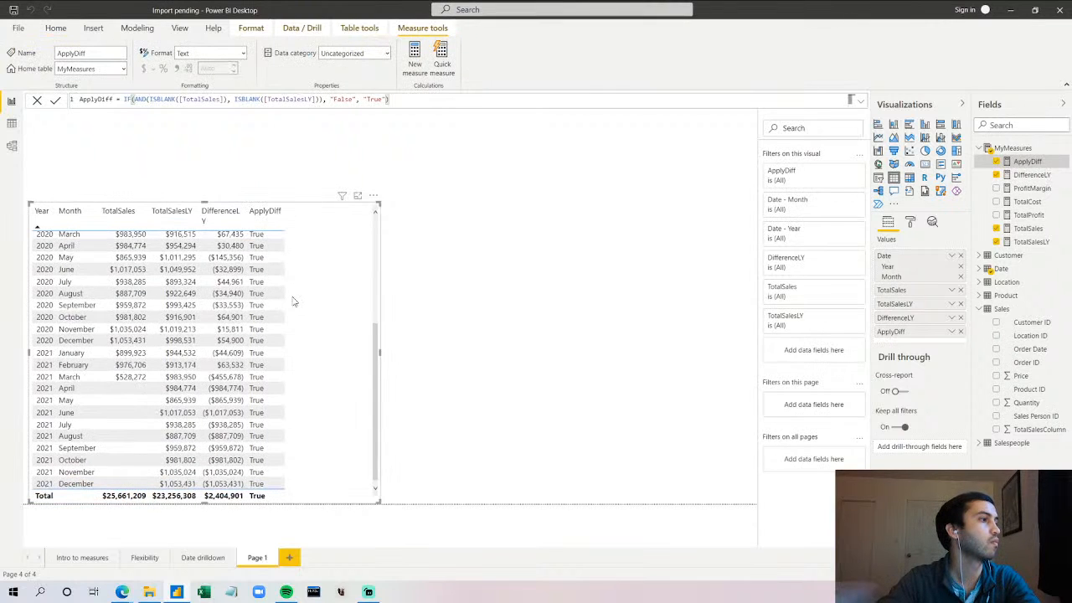
scroll(294, 301, up, 5)
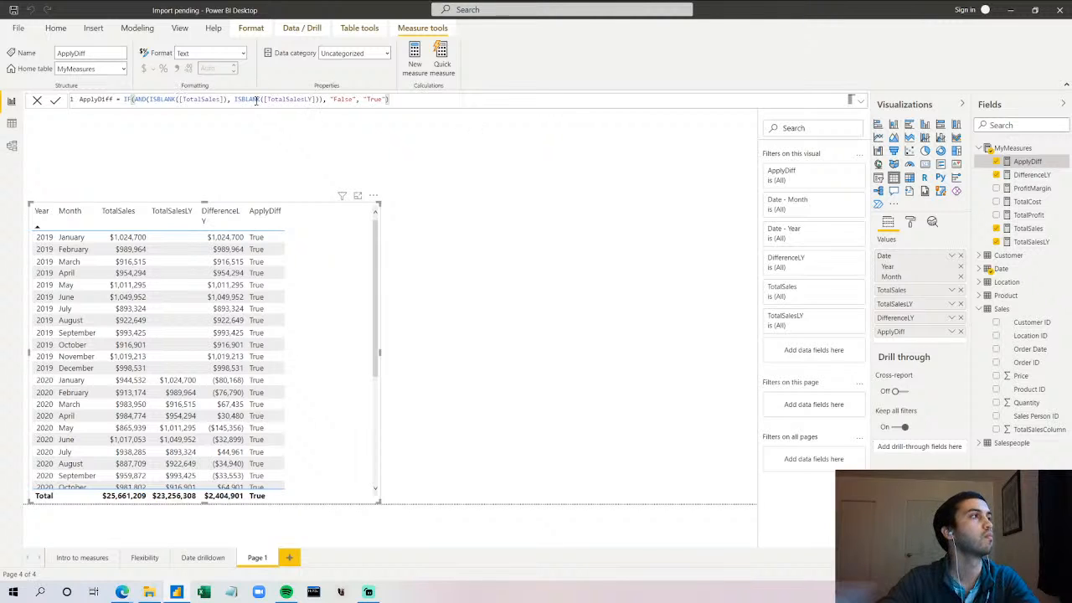
- Remove the first ISBLANK, look up the functions matching "blan" and put ISBLANK back around [TotalSales]
double_click(175, 99)
key(BackSpace)
text(I)
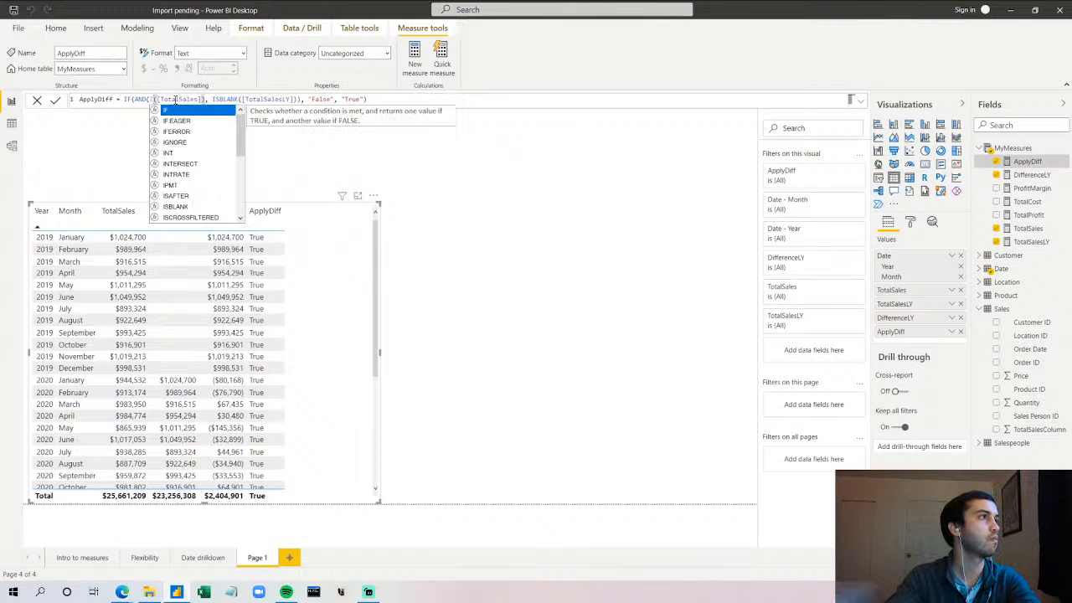
key(BackSpace)
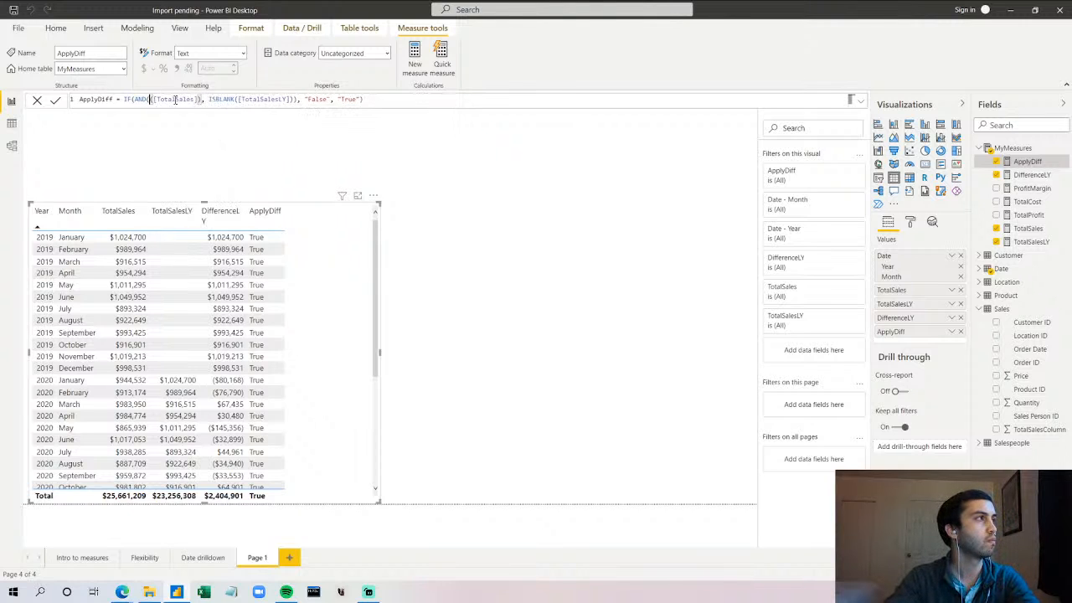
text(blan)
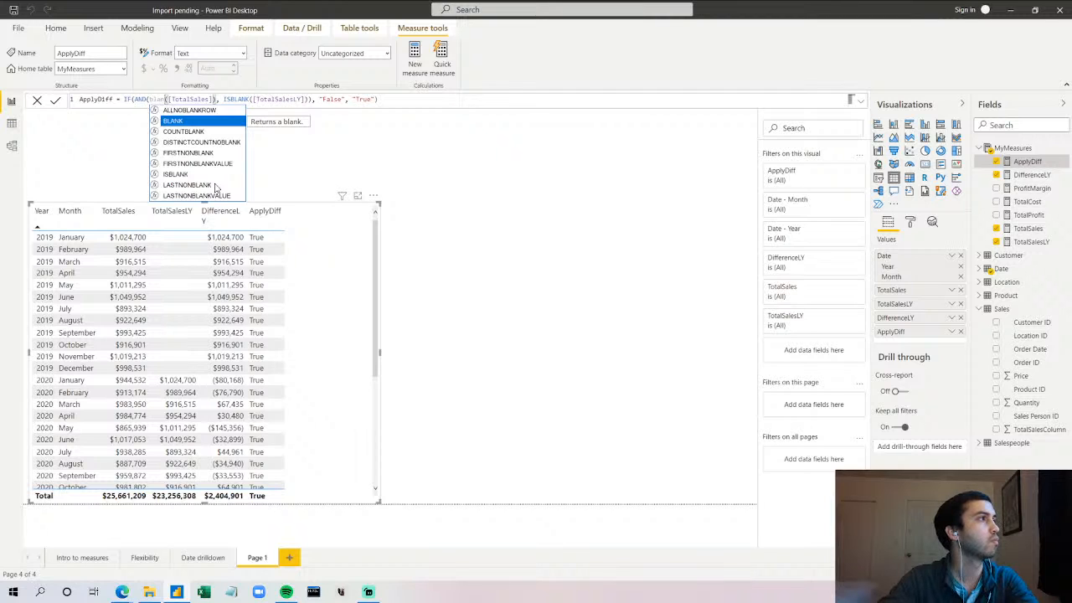
double_click(196, 176)
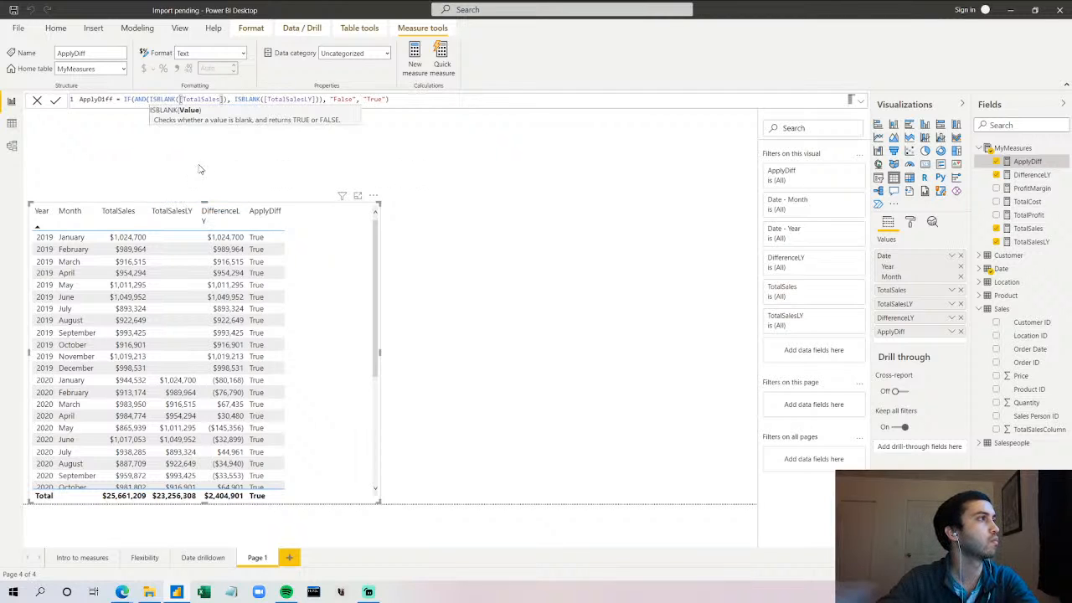
- Try NOT in place of AND around the two ISBLANK conditions and commit the formula
click(146, 99)
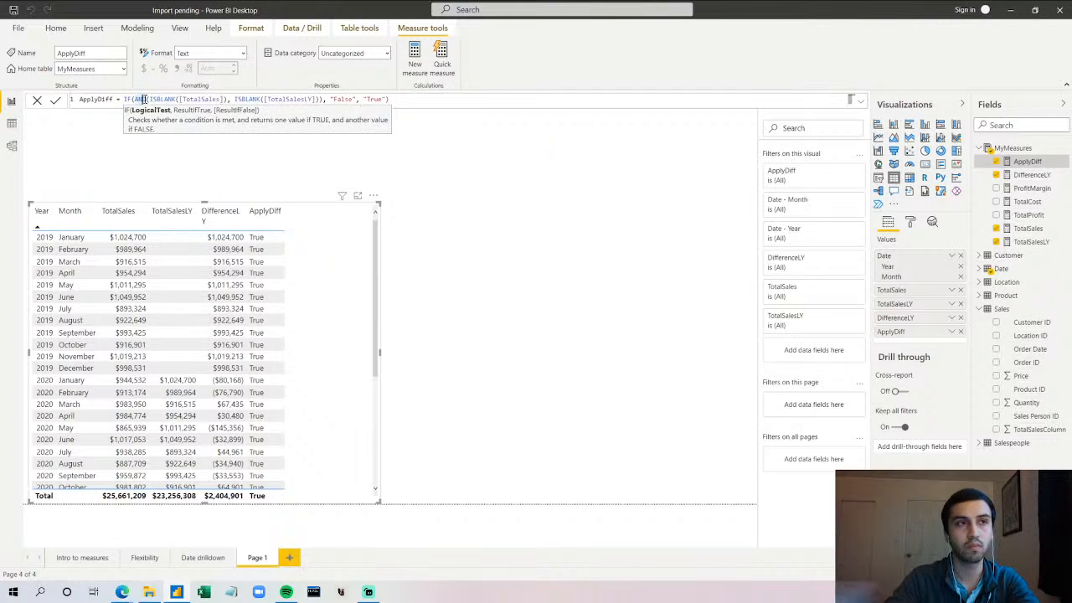
key(BackSpace)
key(BackSpace)
key(BackSpace)
key(BackSpace)
text(not()
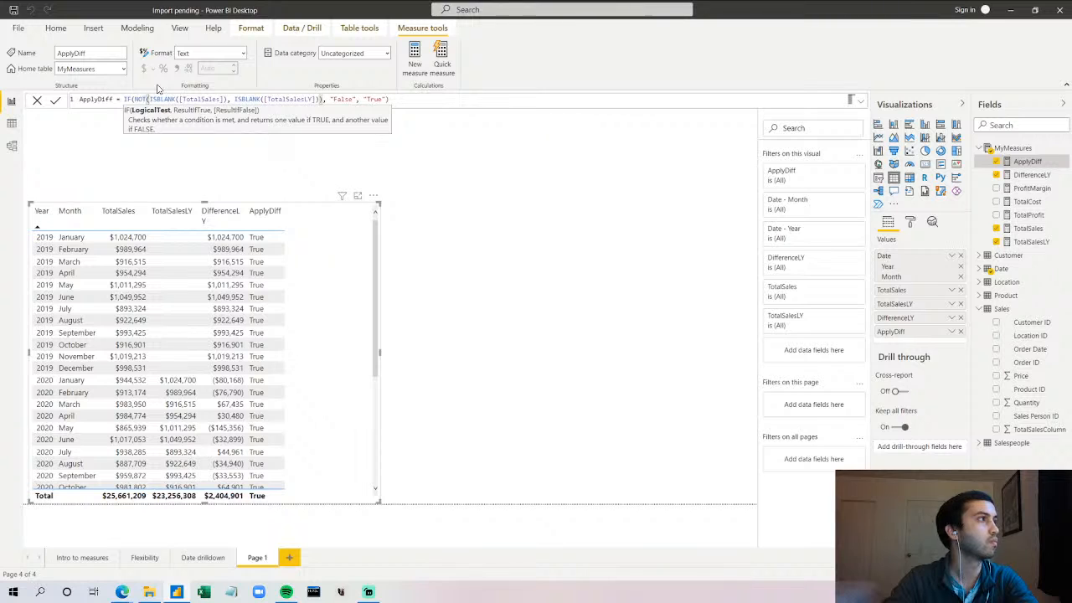
key(Return)
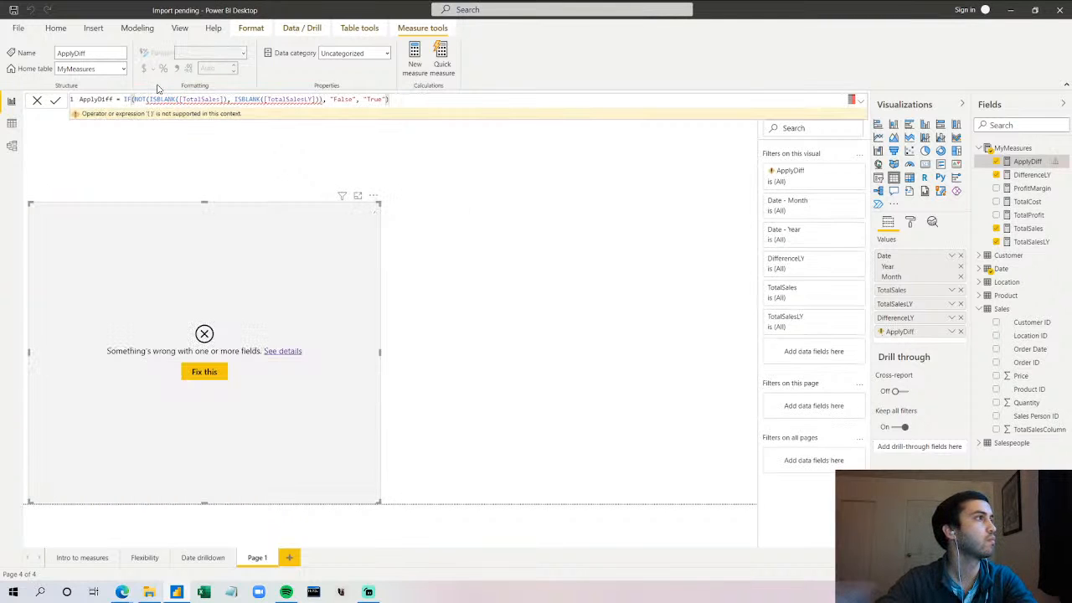
- Replace NOT with AND around the two ISBLANK conditions in the ApplyDiff formula and commit it
mouse_move(153, 98)
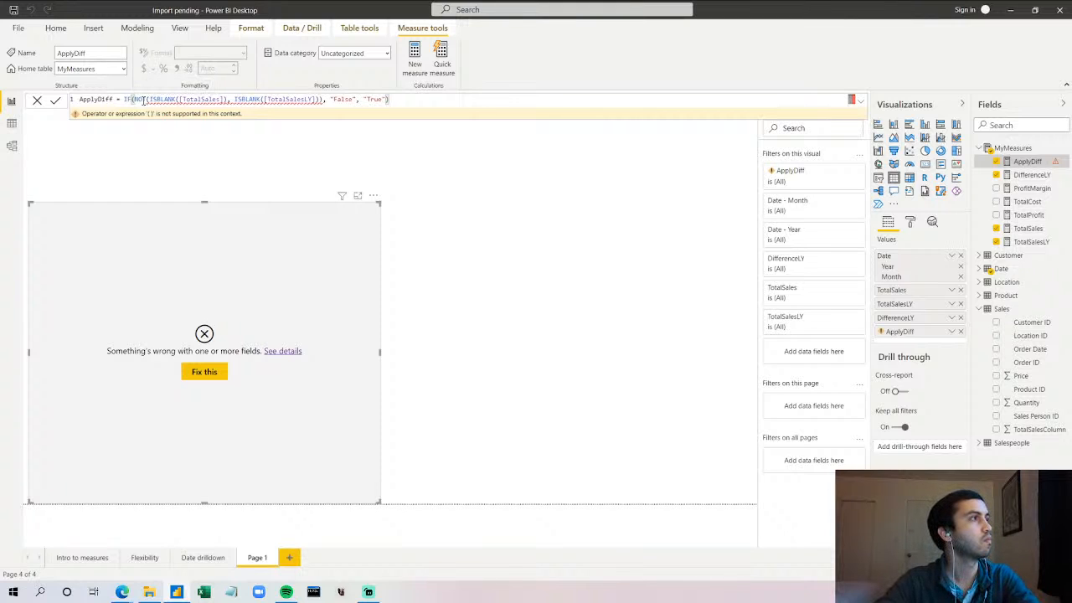
click(143, 99)
key(BackSpace)
key(BackSpace)
key(BackSpace)
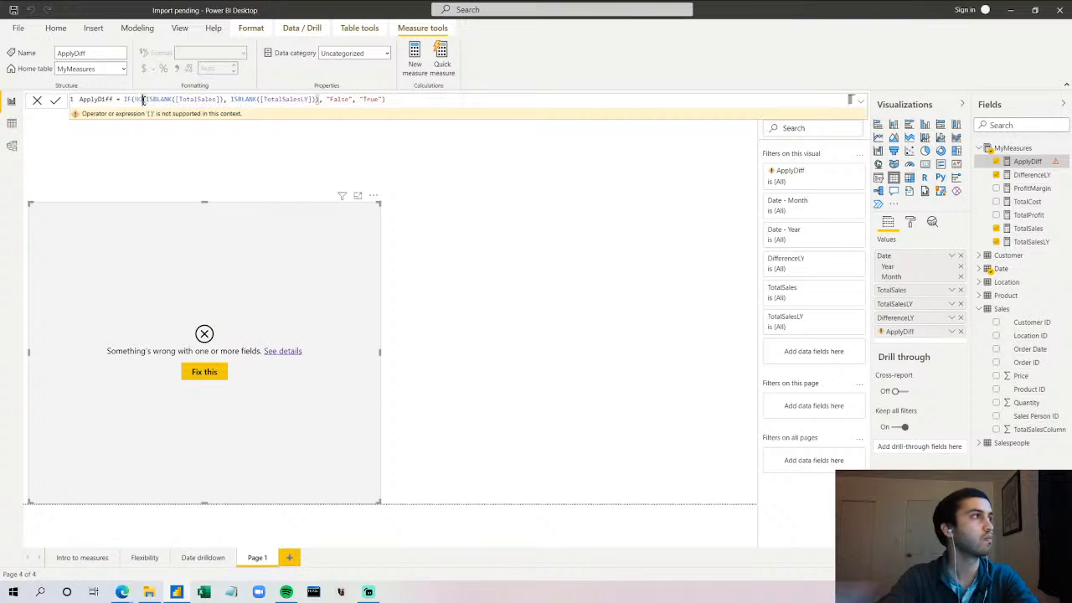
text(AND)
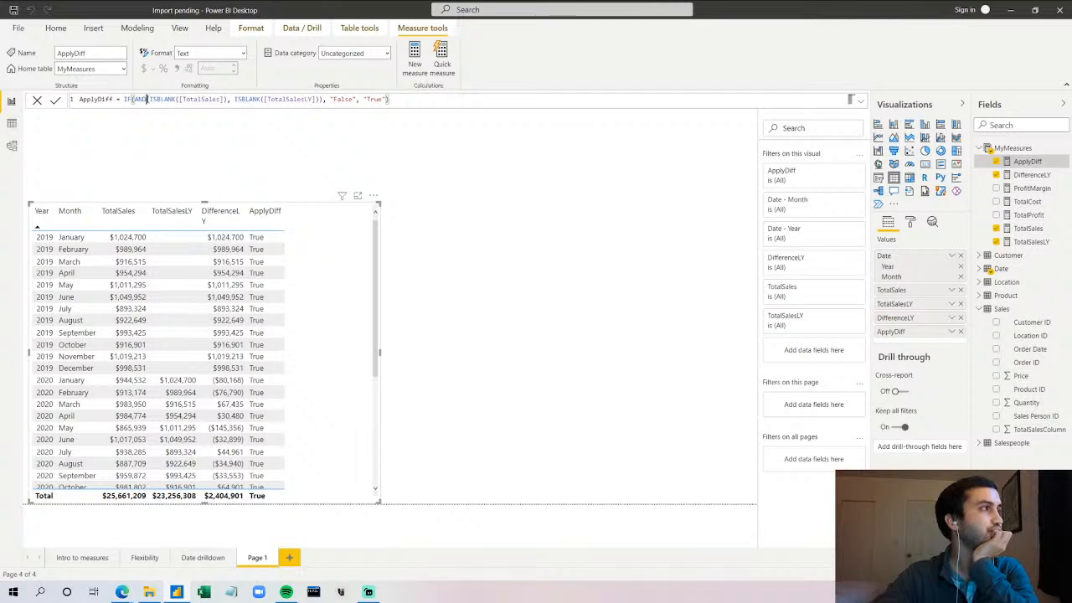
- Replace AND with OR around the two ISBLANK conditions, commit the formula and check the ApplyDiff column across all months
double_click(139, 99)
key(BackSpace)
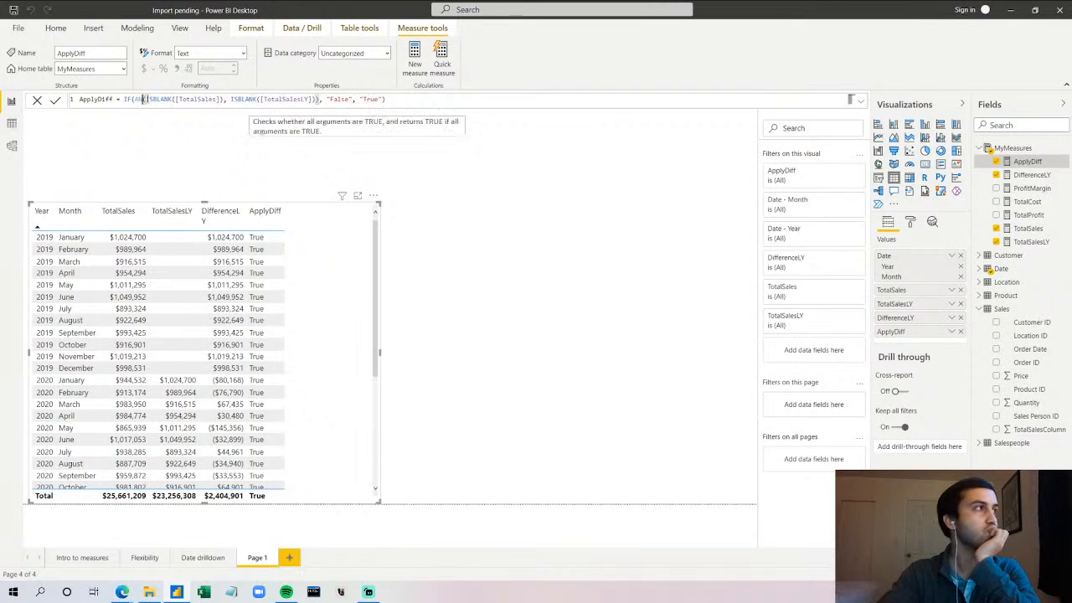
text(OR)
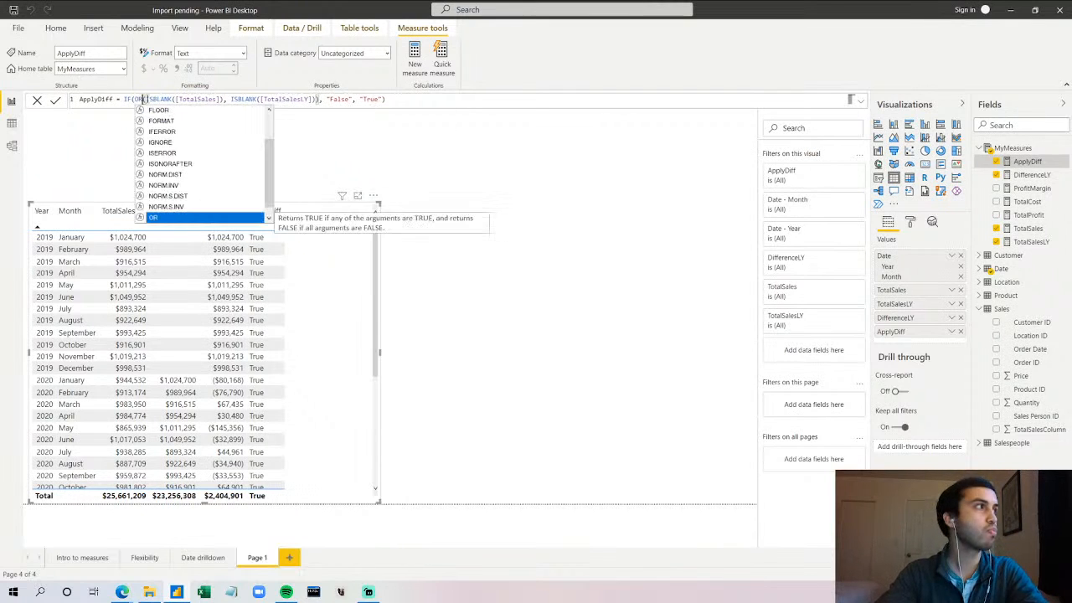
click(425, 105)
key(Return)
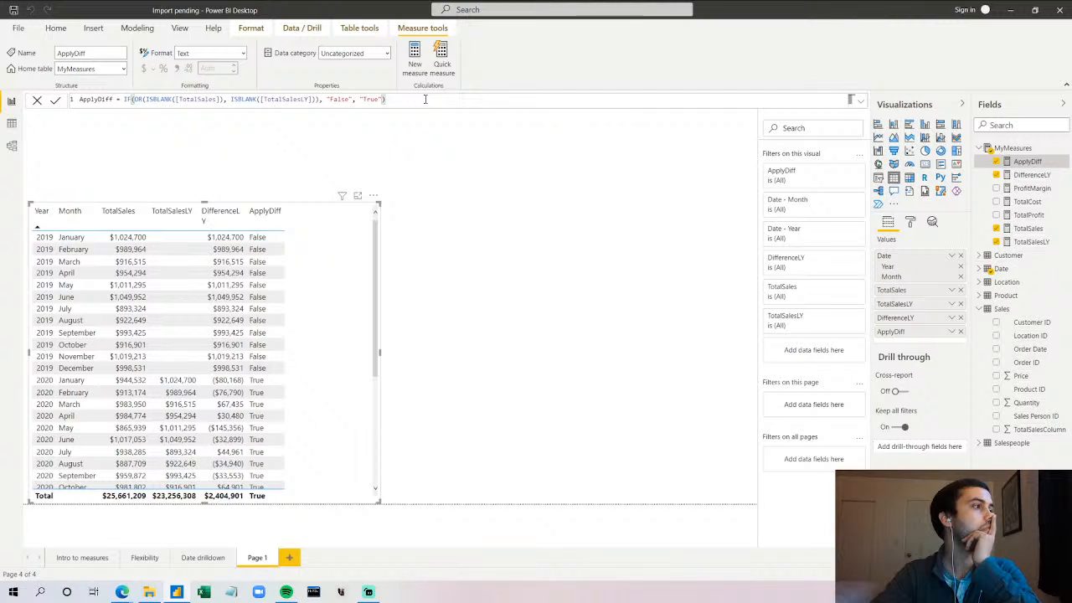
scroll(329, 325, down, 5)
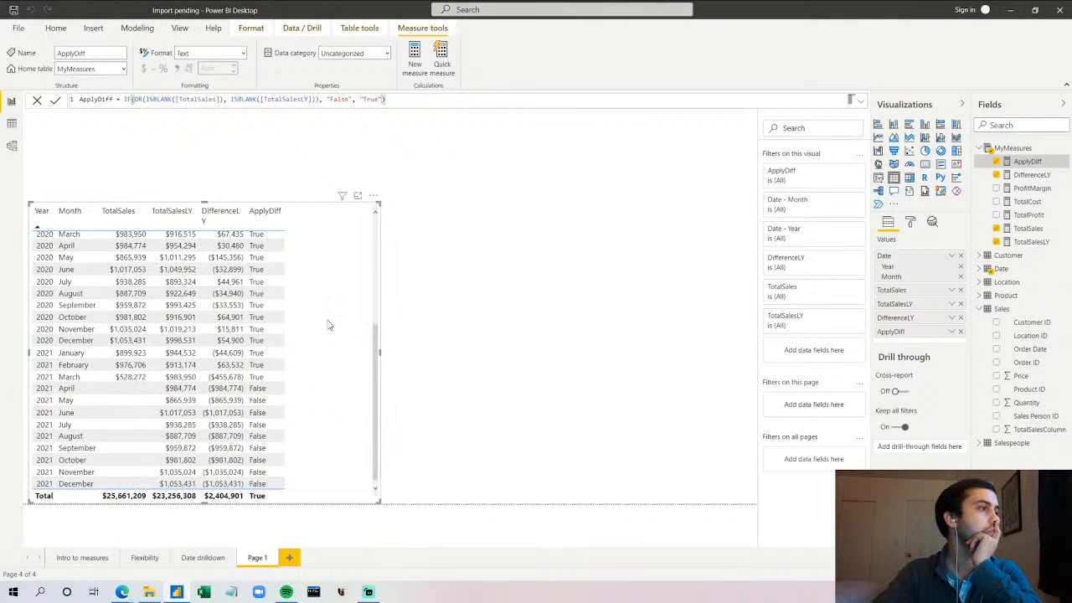
scroll(339, 313, up, 5)
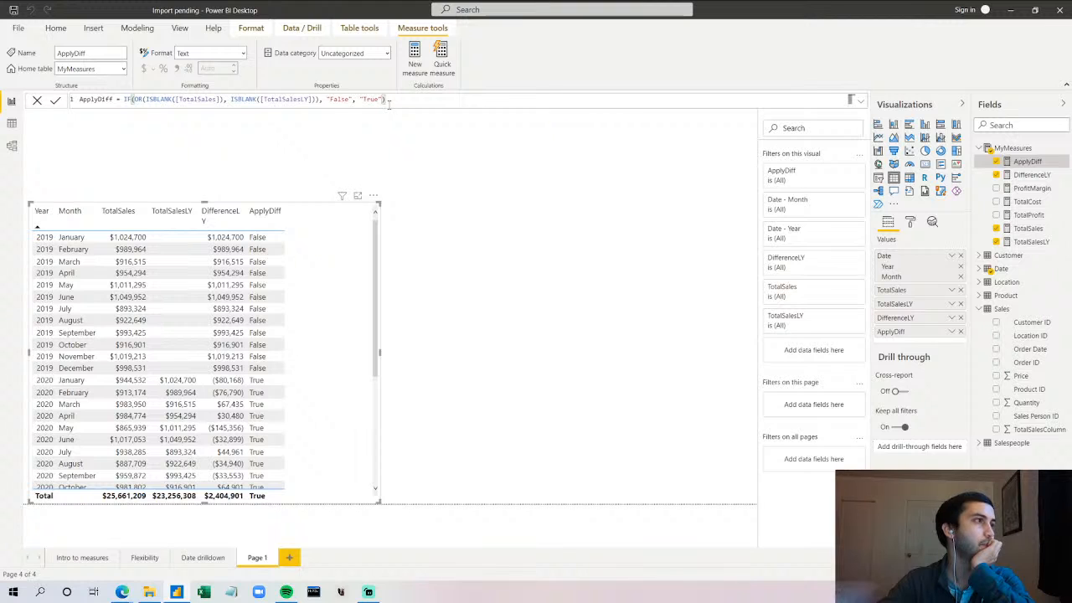
scroll(311, 284, down, 5)
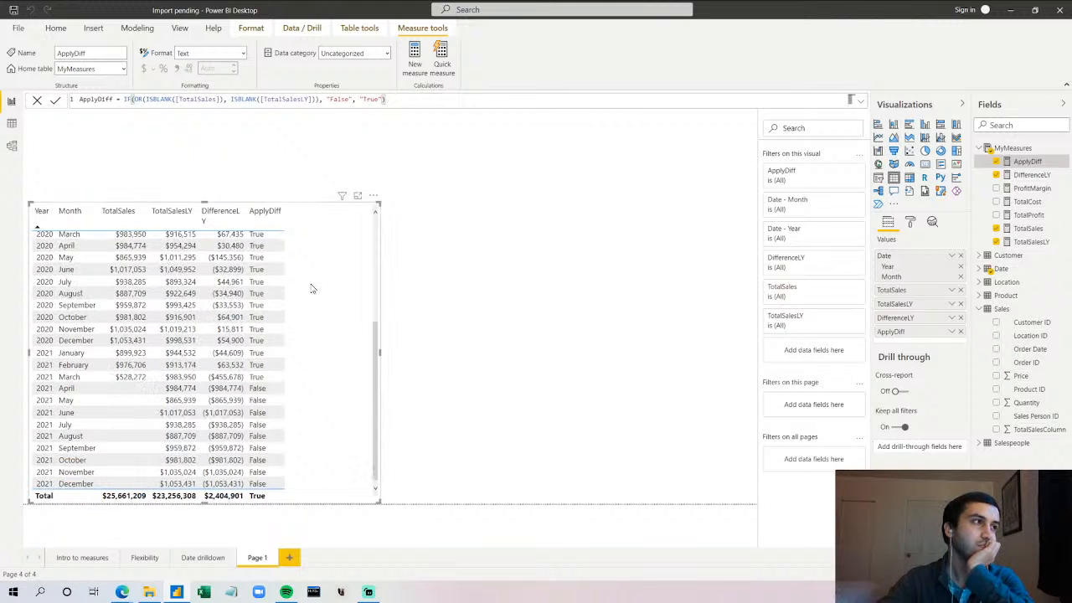
scroll(311, 288, up, 5)
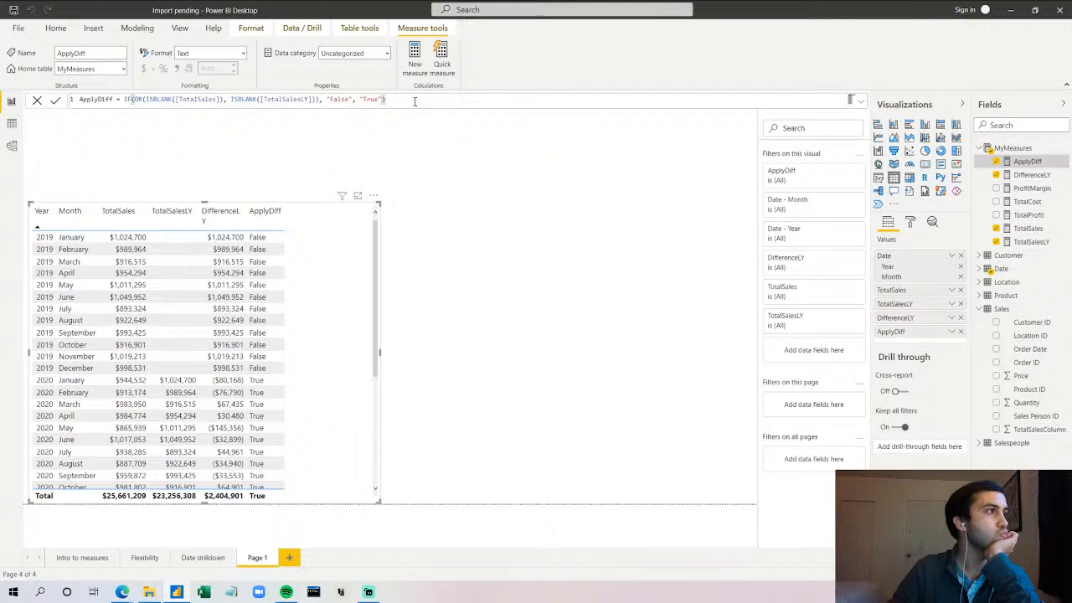
- Replace the "True" result with [TotalSales]-[TotalSalesLY], commit the ApplyDiff formula and check the table
drag(414, 100, 124, 99)
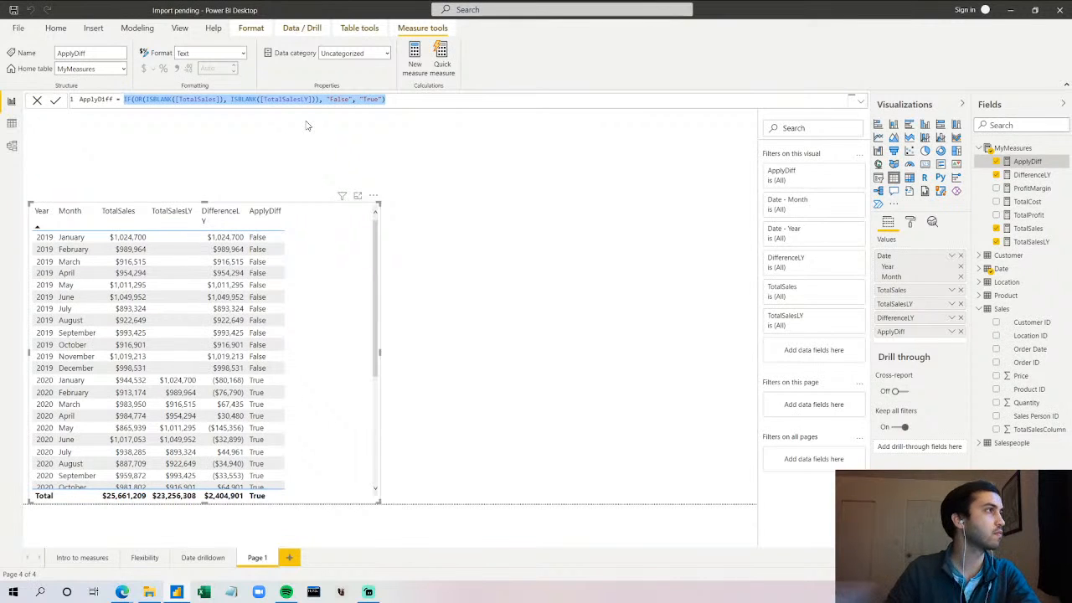
click(356, 99)
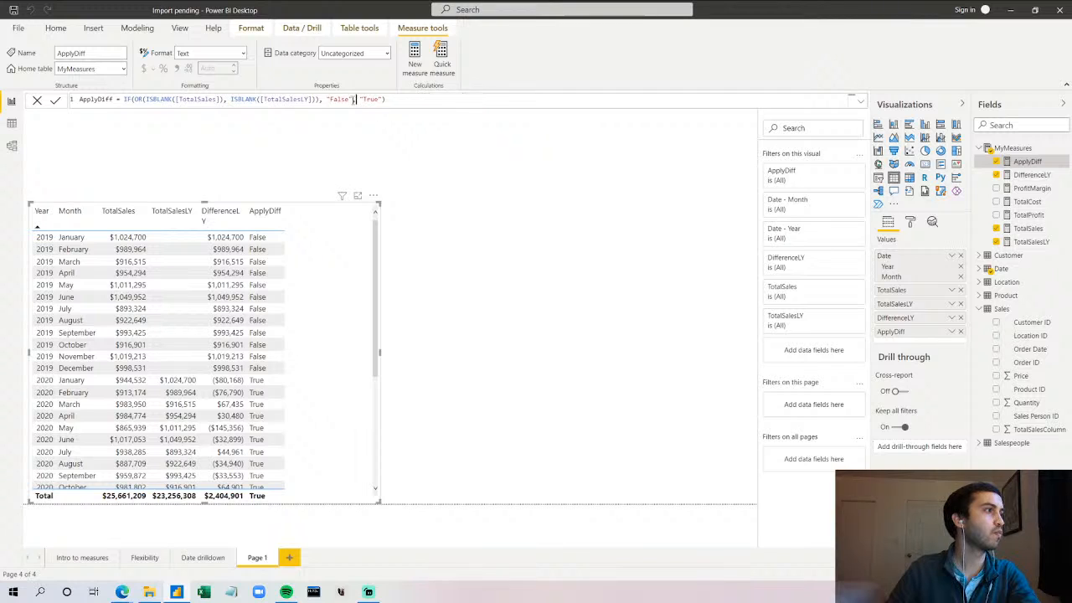
click(383, 99)
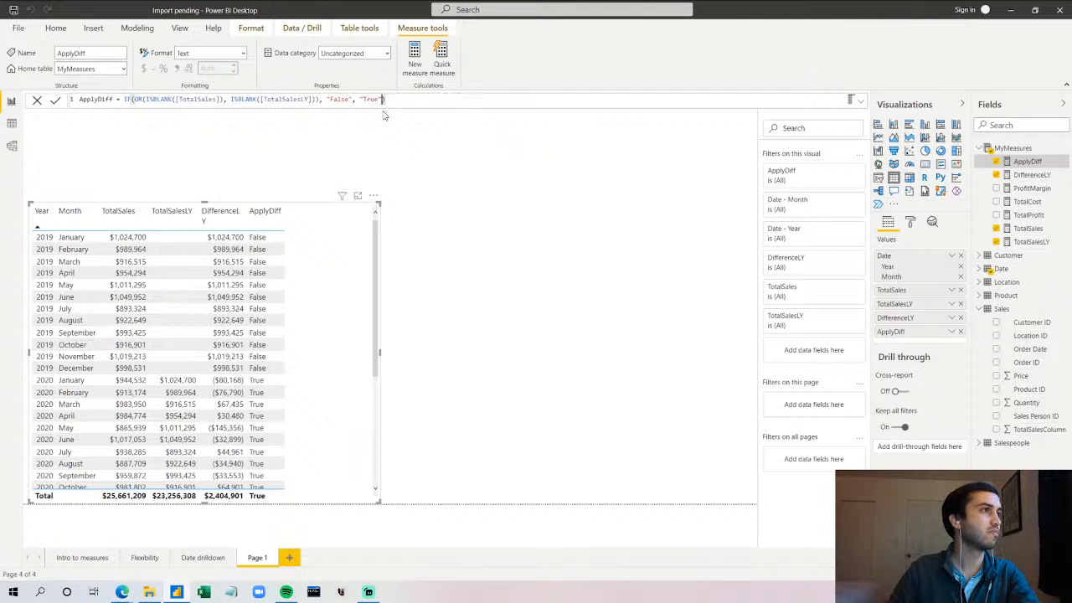
key(BackSpace)
key(BackSpace)
key(BackSpace)
key(BackSpace)
key(BackSpace)
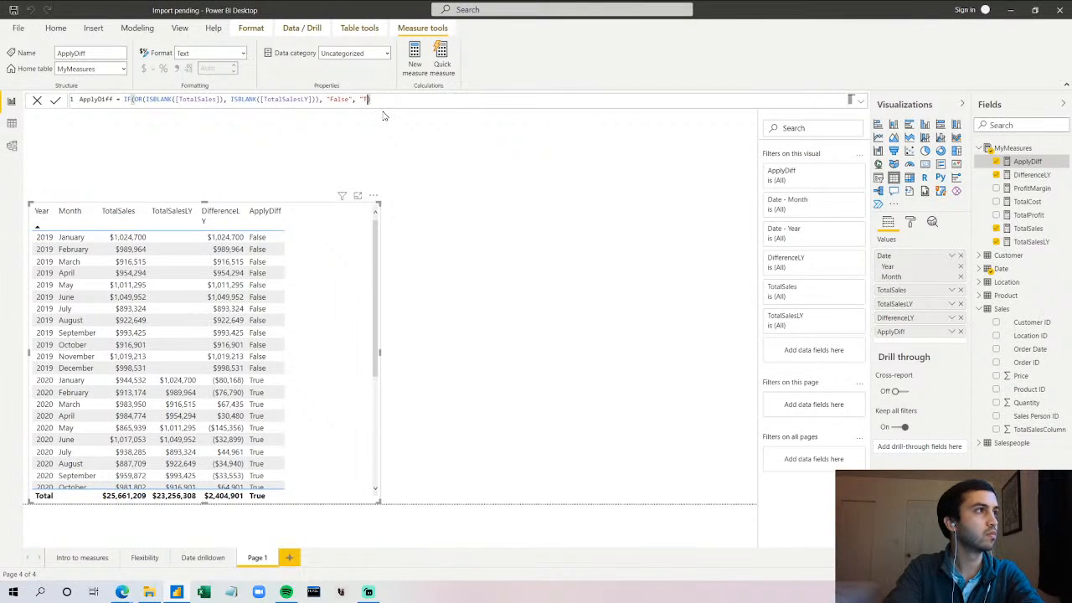
key(BackSpace)
text([TotalSales])
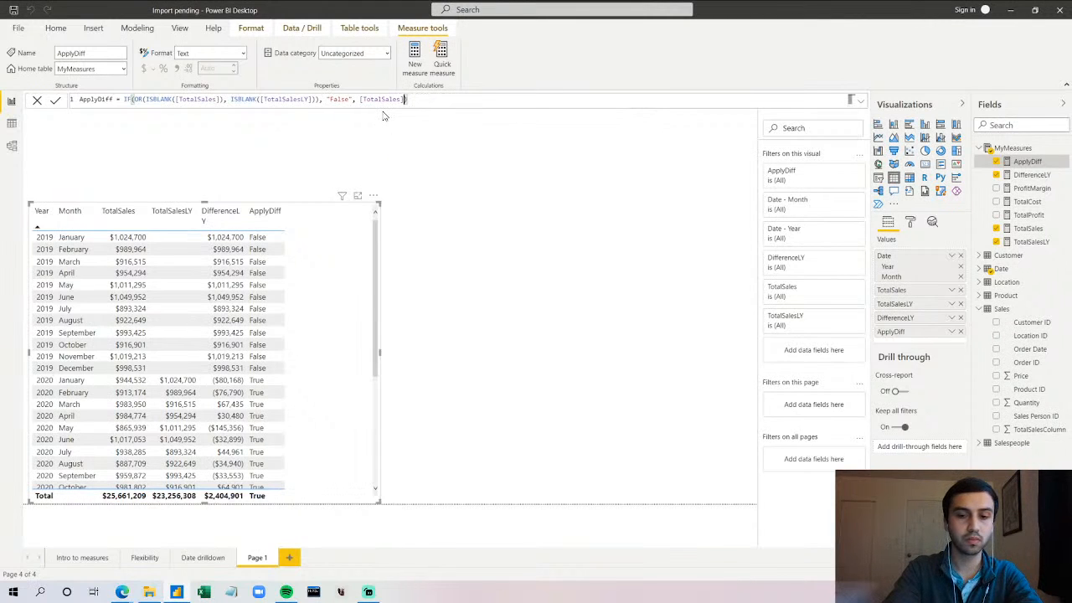
text(-)
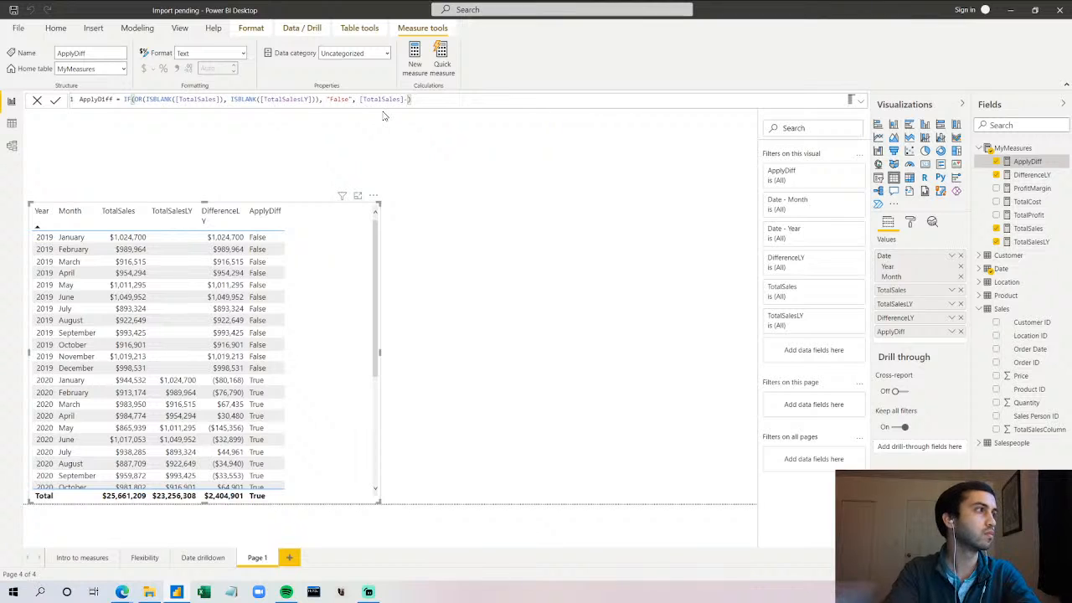
text([TotalSalesLY])
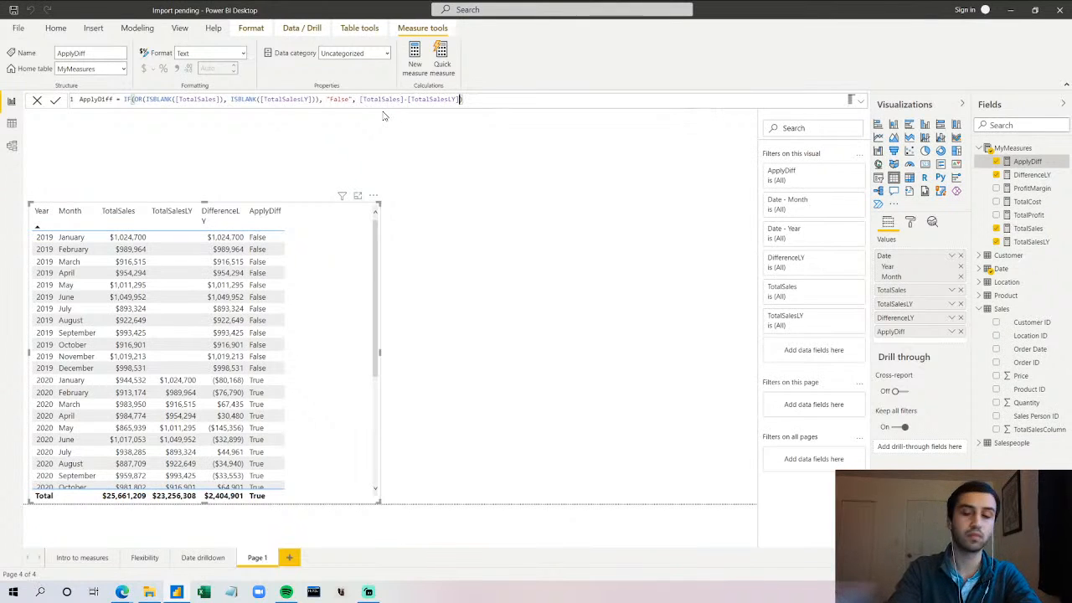
key(Return)
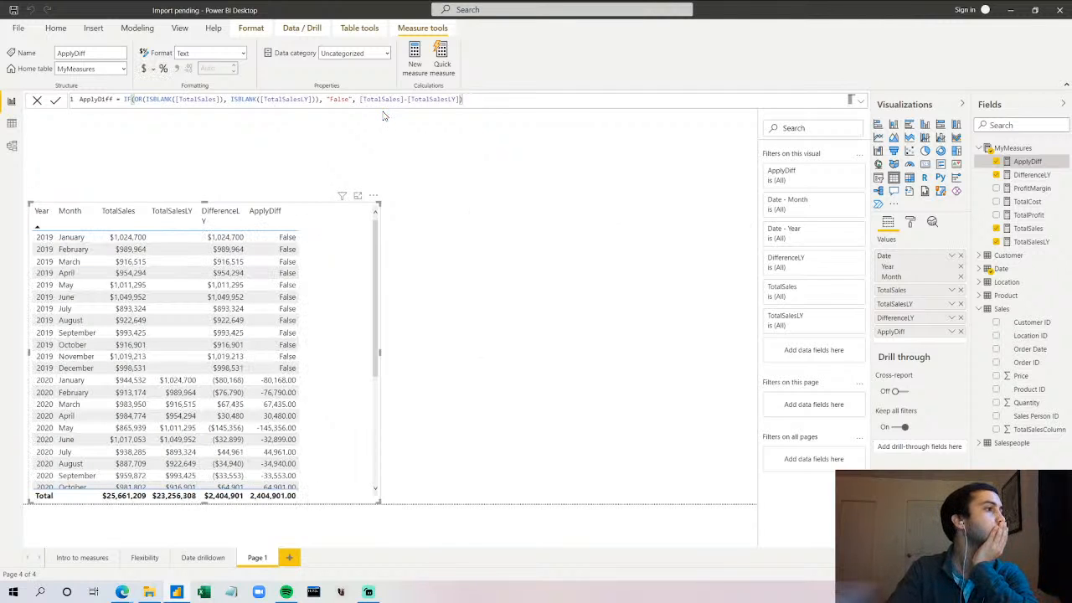
scroll(305, 291, down, 5)
scroll(305, 291, up, 5)
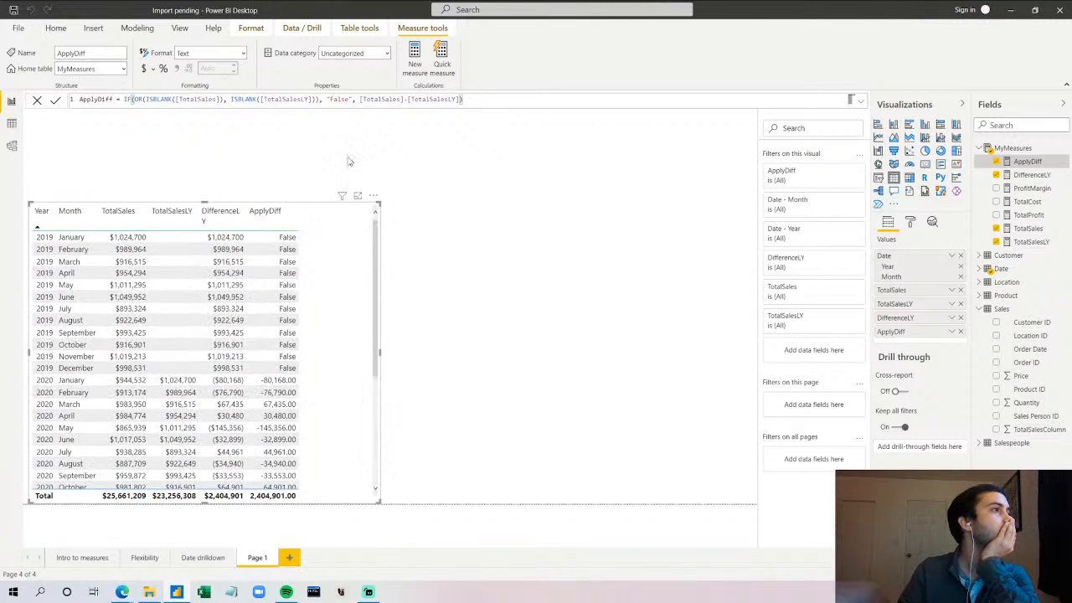
- Try NULL in place of the "False" result of the IF and commit the formula
click(351, 98)
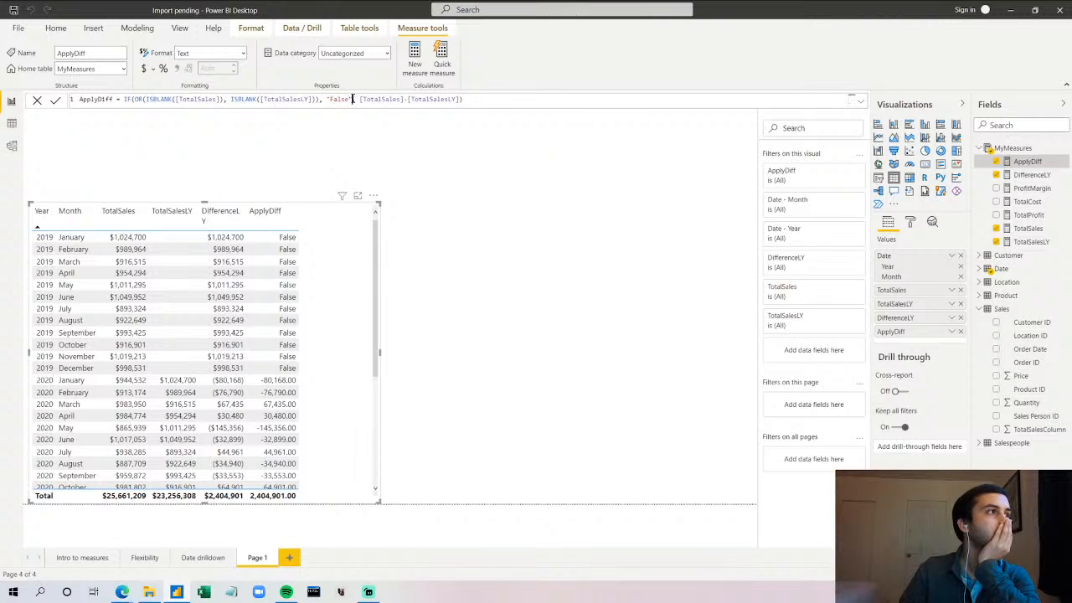
key(BackSpace)
key(BackSpace)
key(BackSpace)
key(BackSpace)
key(BackSpace)
key(BackSpace)
key(BackSpace)
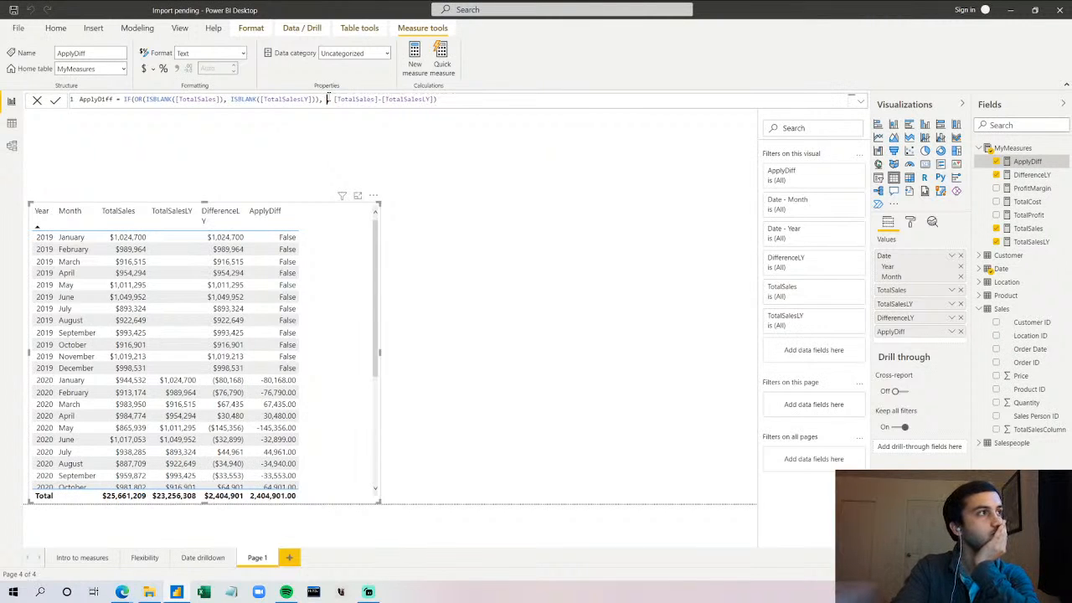
text(BL)
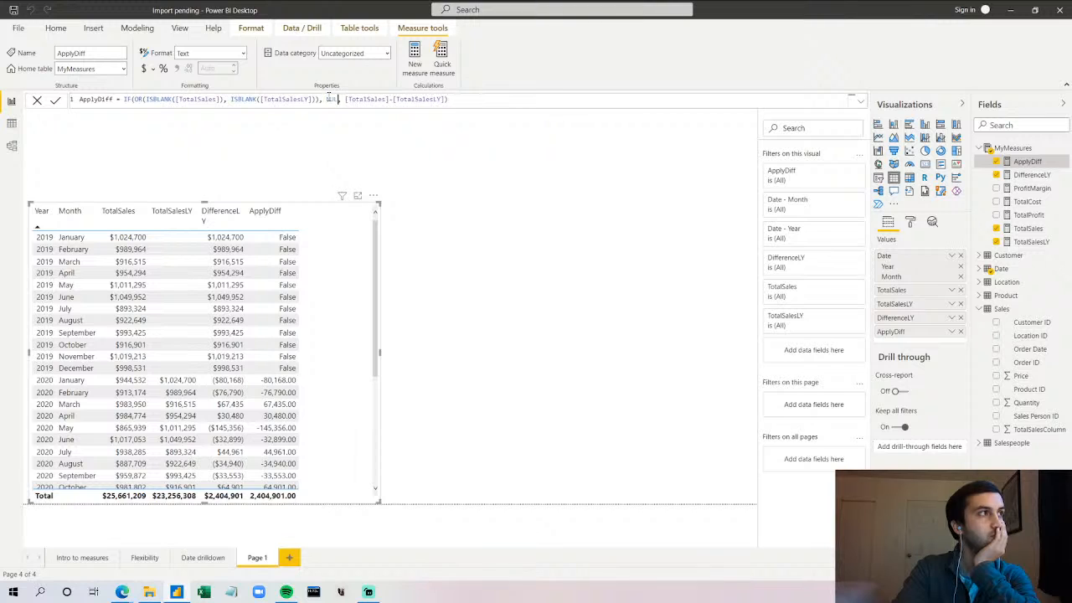
text(AN)
key(Delete)
key(Return)
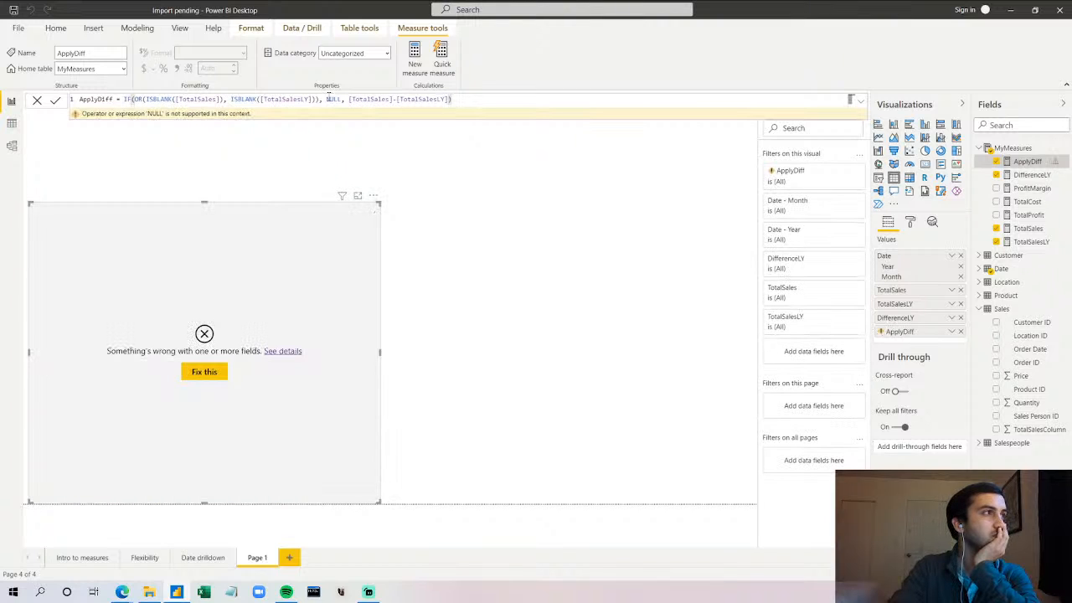
- Replace NULL with an empty string "" as the result for blank months, commit the formula and check the ApplyDiff column
double_click(335, 99)
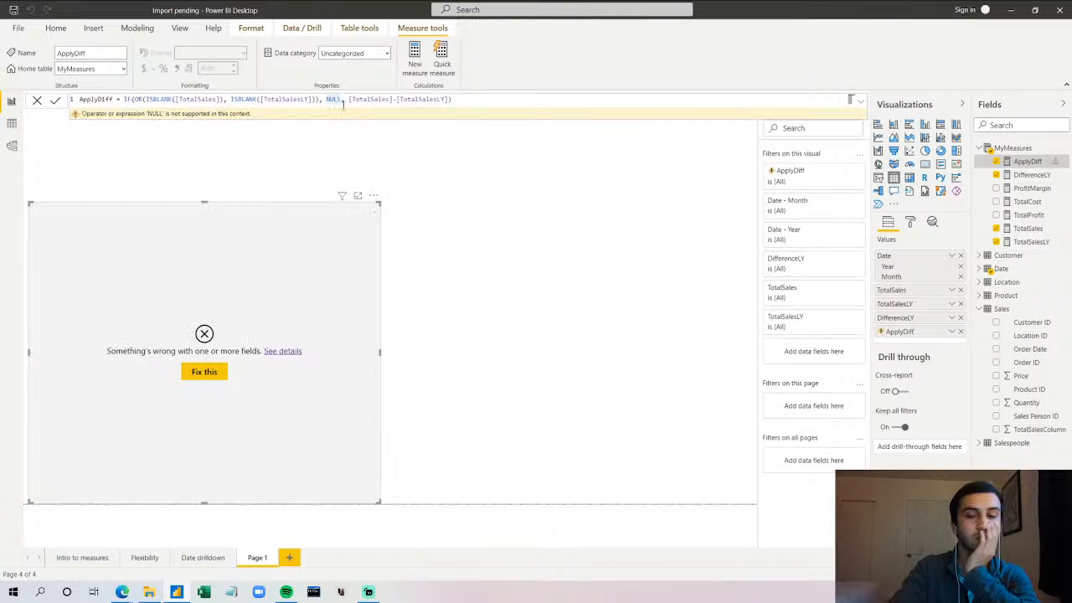
key(BackSpace)
key(Escape)
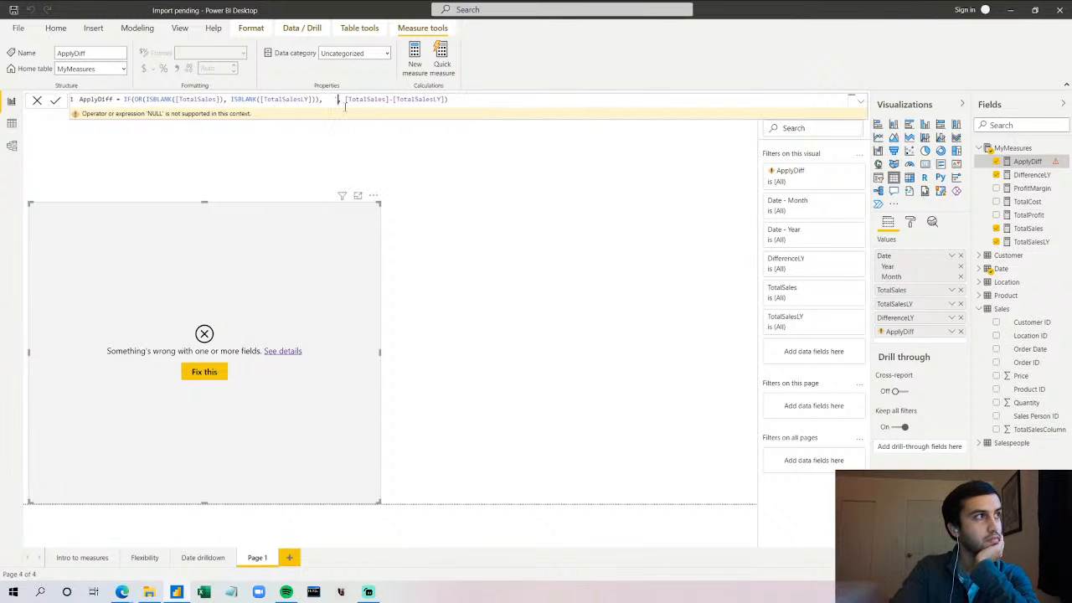
text(')
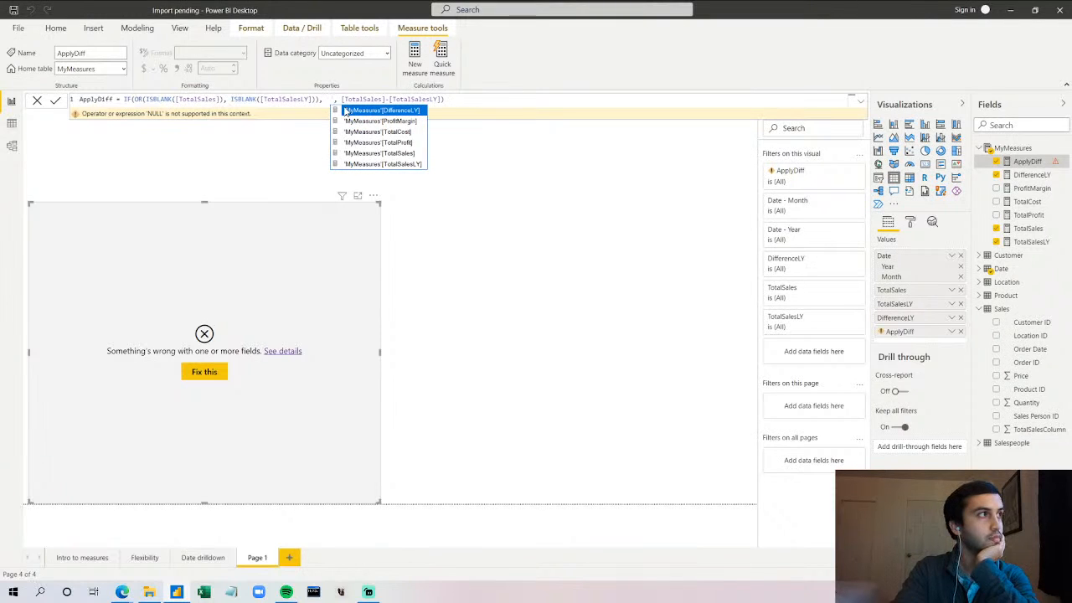
key(BackSpace)
text("")
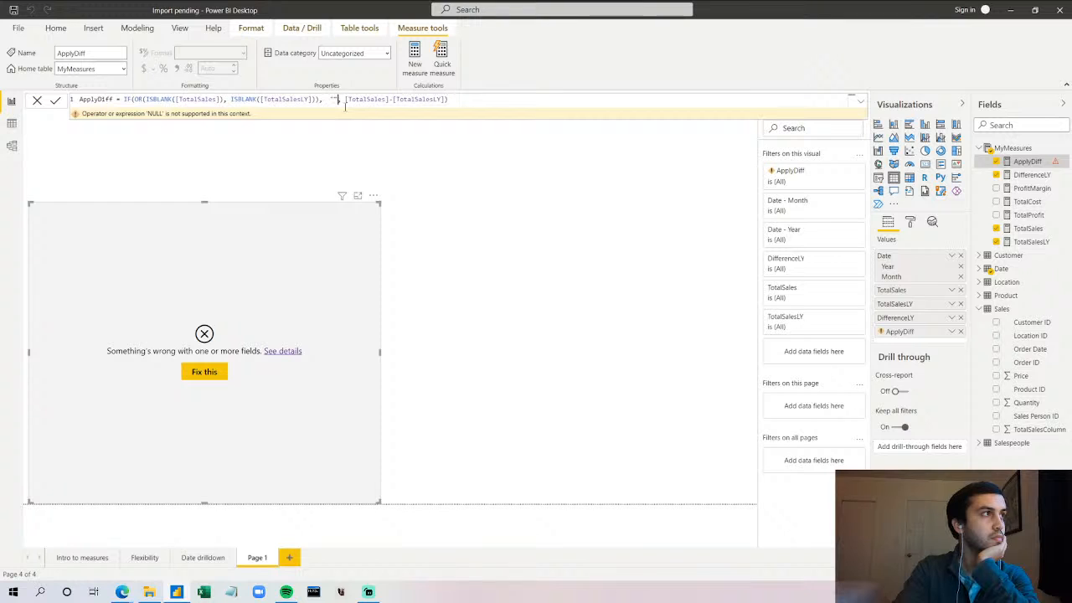
key(Return)
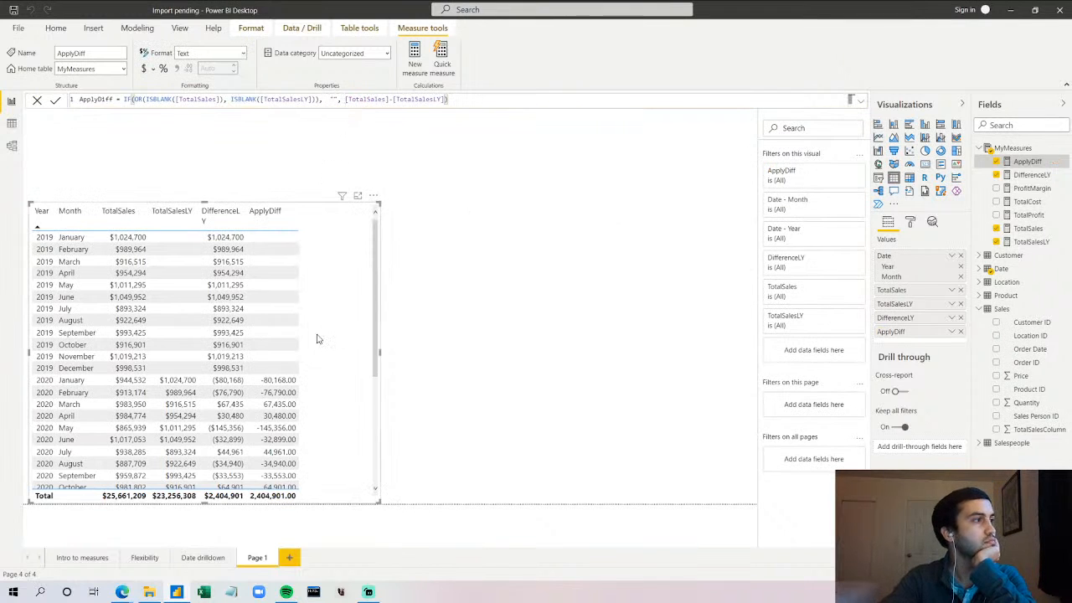
scroll(318, 337, down, 5)
scroll(319, 338, up, 5)
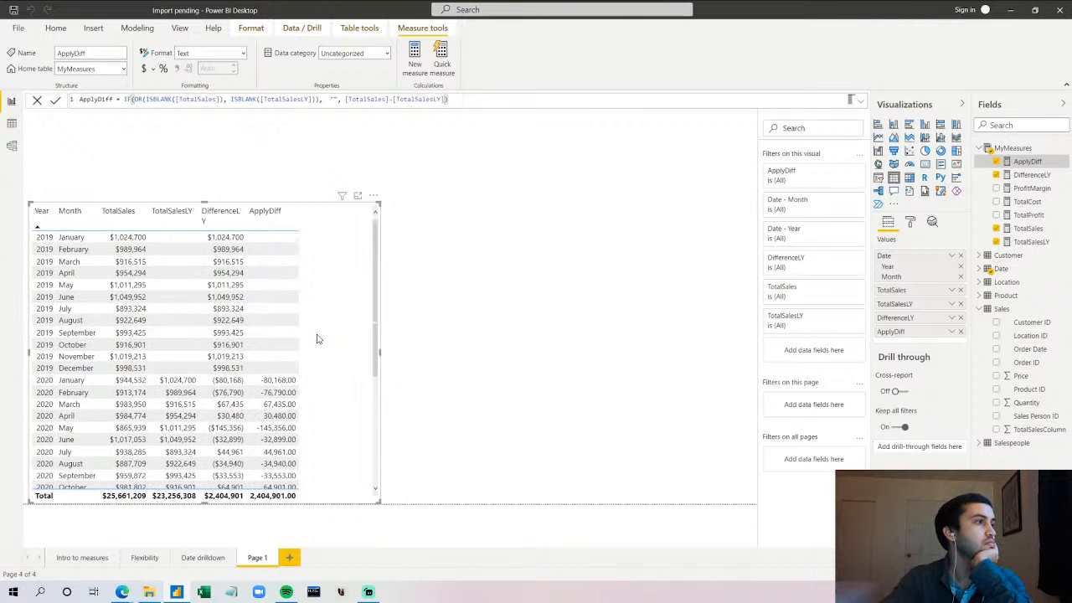
scroll(319, 338, down, 5)
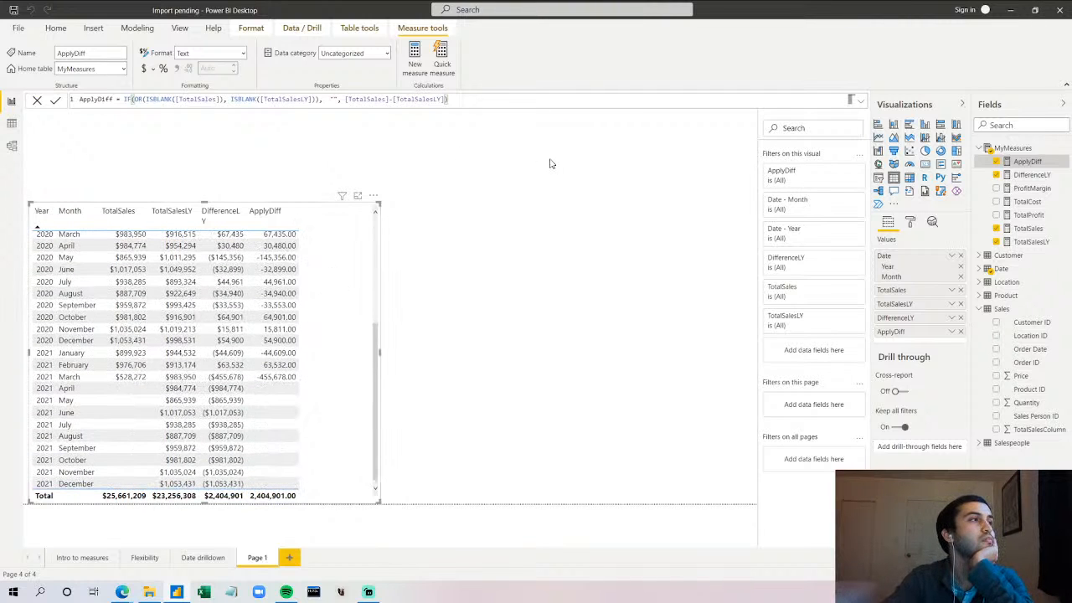
scroll(307, 327, up, 5)
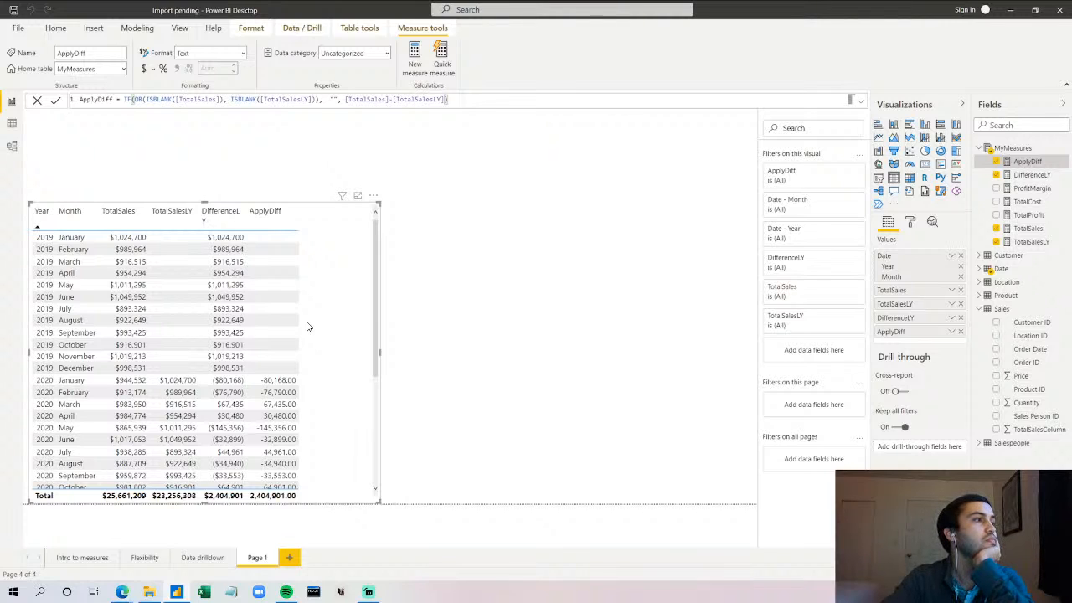
- Try Empty as the blank-month result in the ApplyDiff formula and restore the empty string ""
click(337, 100)
key(BackSpace)
key(Delete)
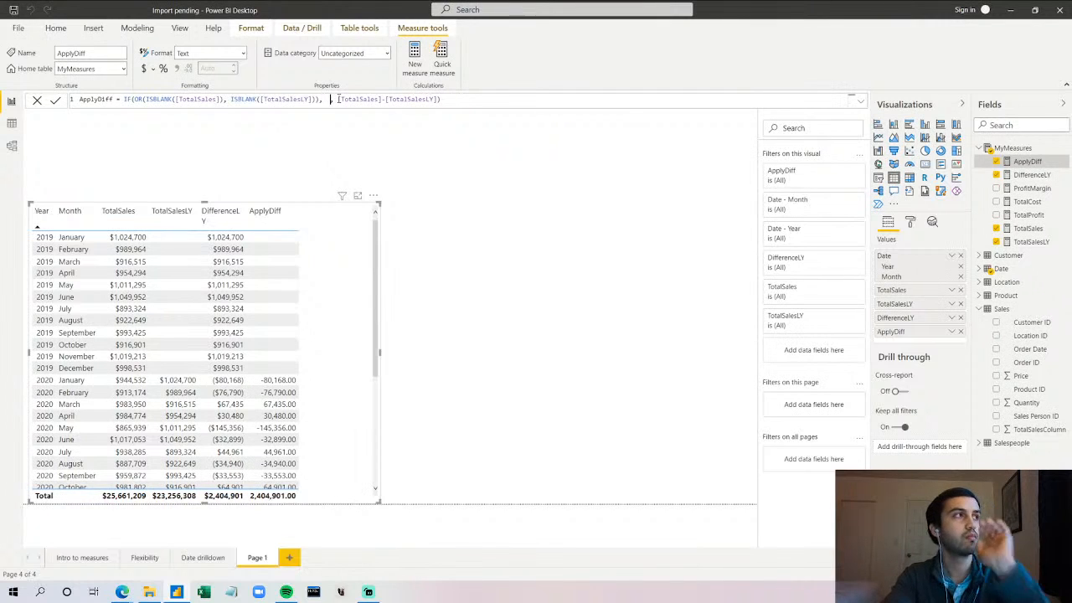
text(Empty)
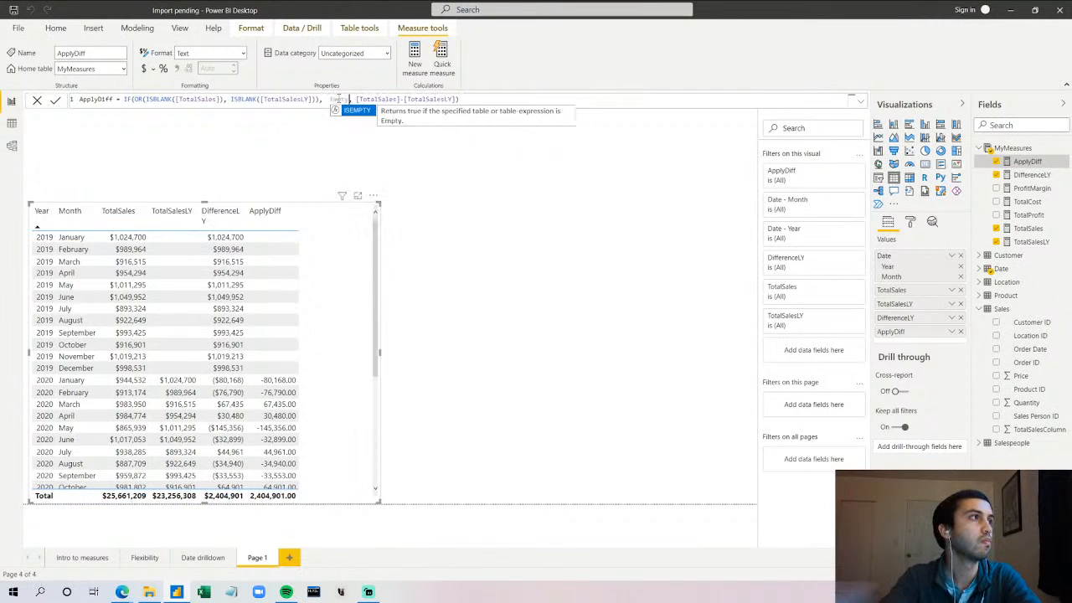
key(BackSpace)
key(BackSpace)
key(BackSpace)
key(BackSpace)
key(BackSpace)
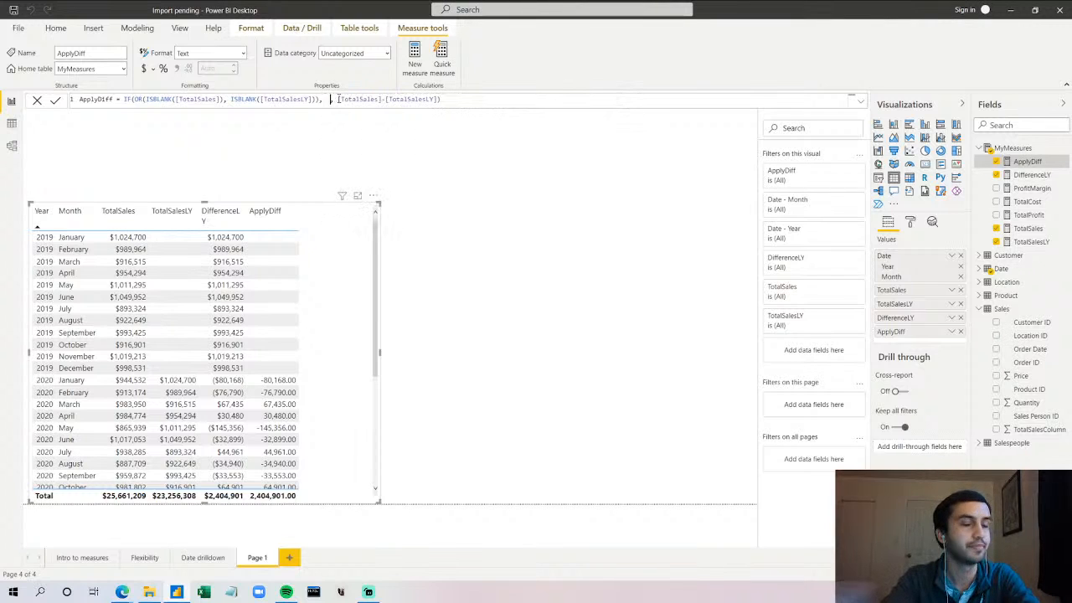
text(")
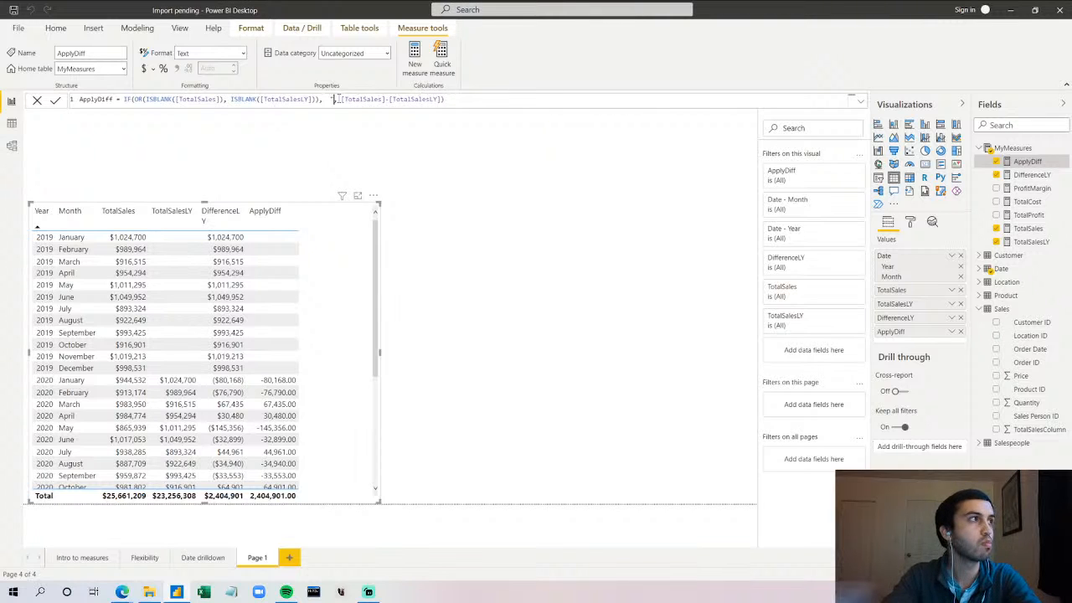
text(",)
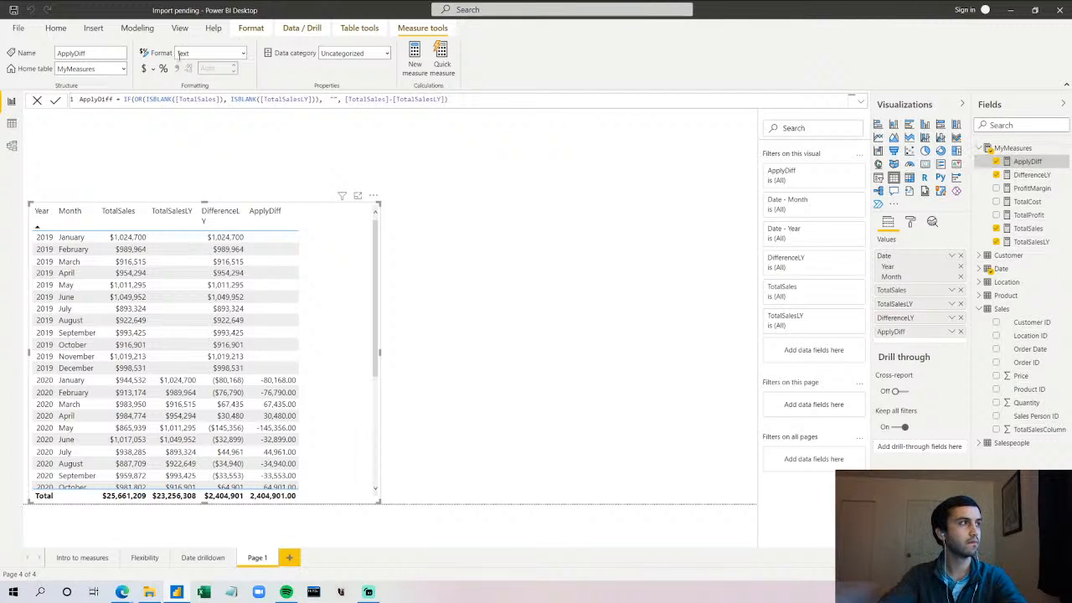
- Set the ApplyDiff measure's format to Currency and check its column across all months from 2019 to 2021
key(Return)
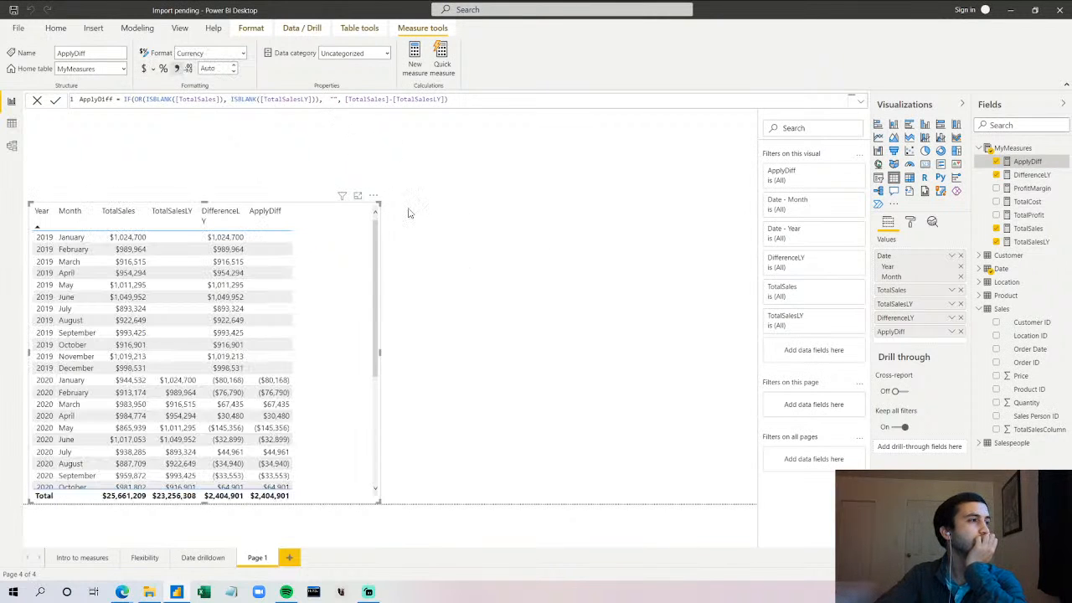
scroll(376, 296, down, 1)
drag(375, 295, 376, 469)
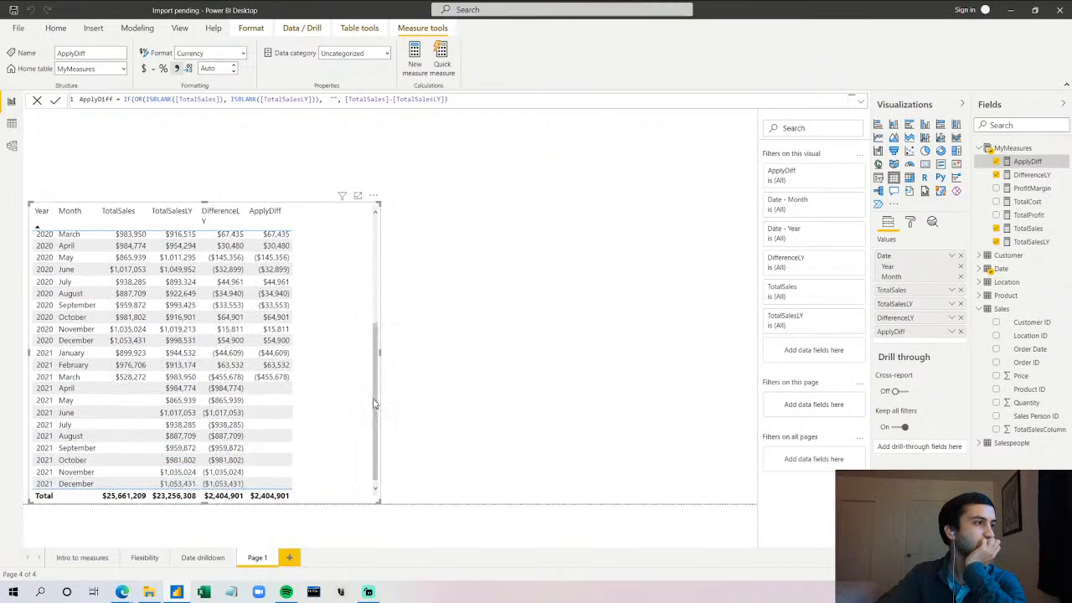
drag(374, 409, 444, 236)
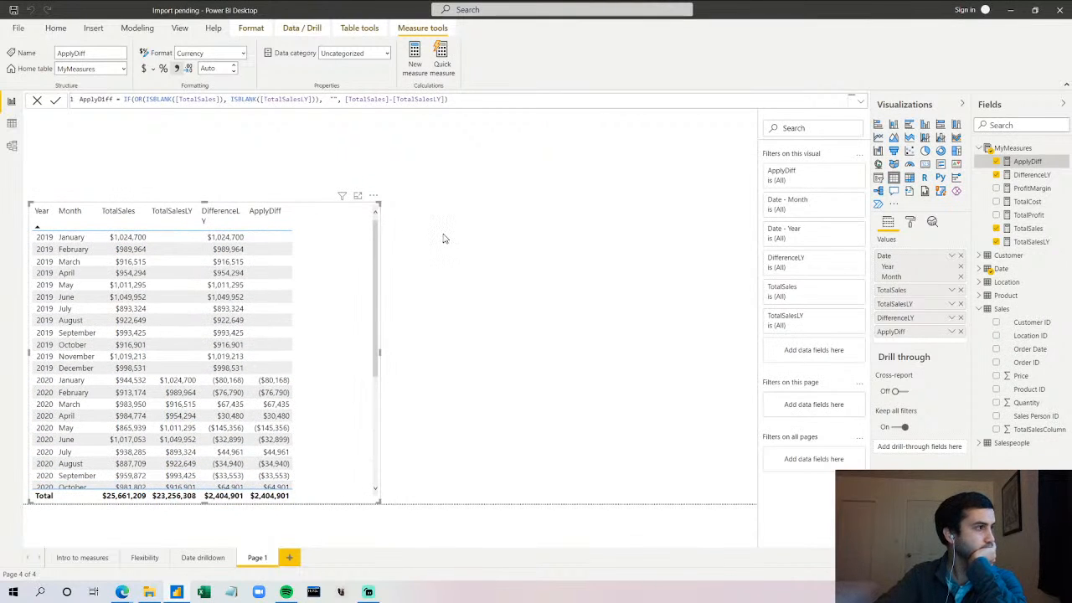
scroll(304, 349, down, 5)
scroll(304, 349, up, 5)
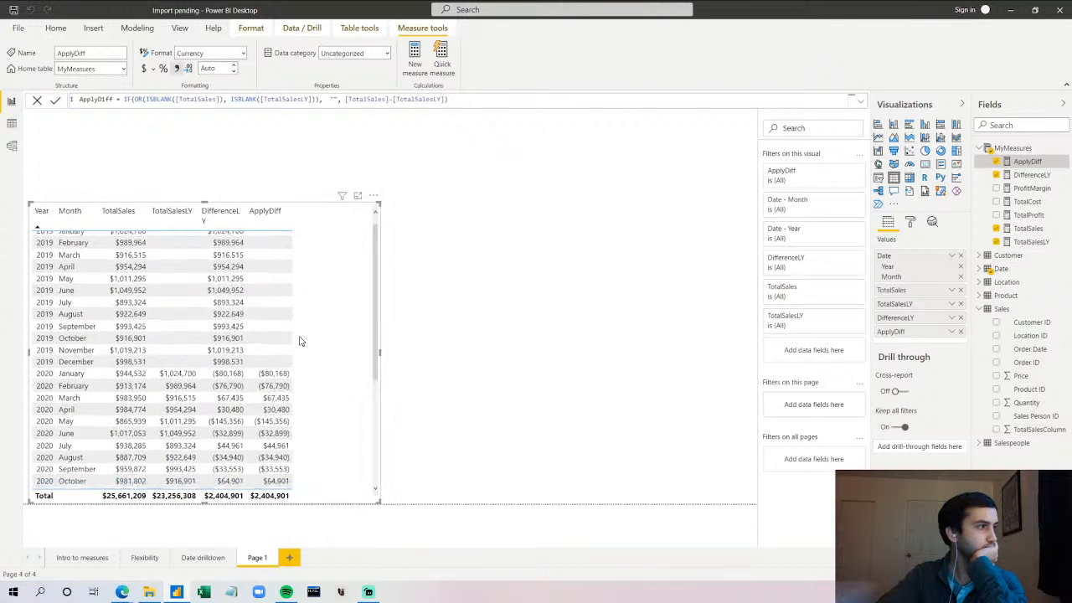
scroll(313, 335, down, 5)
scroll(338, 336, up, 5)
scroll(315, 315, down, 5)
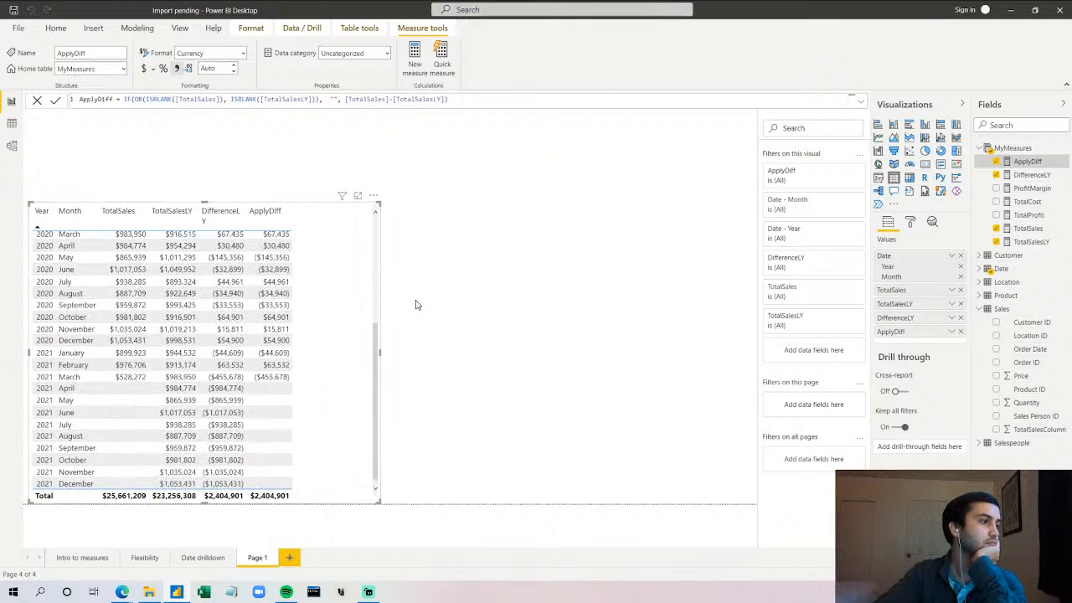
scroll(300, 350, up, 5)
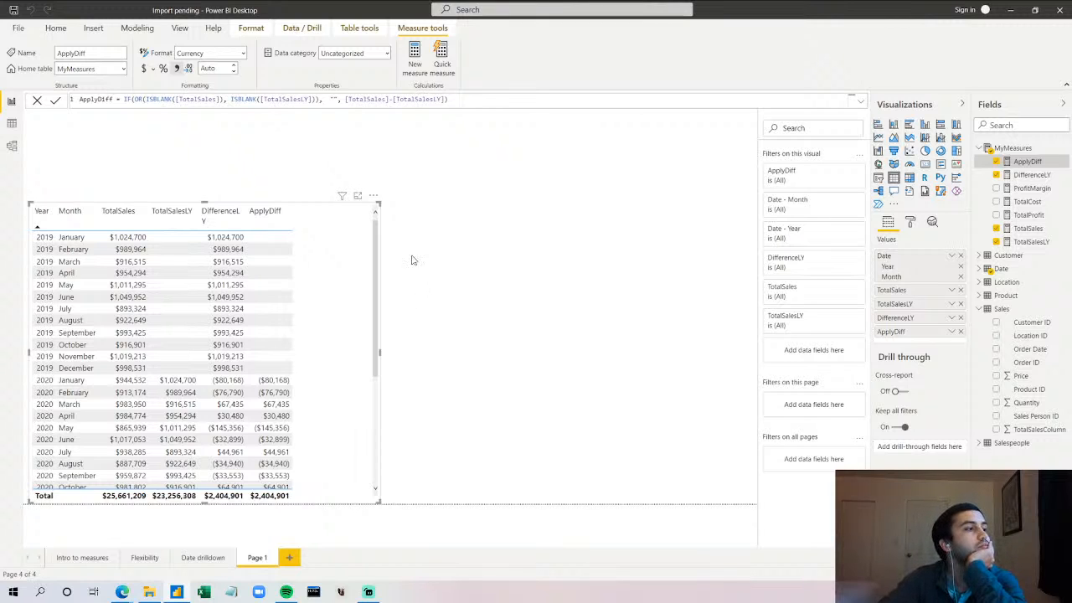
- Add an empty line chart to the page and place it beside the sales table
click(554, 341)
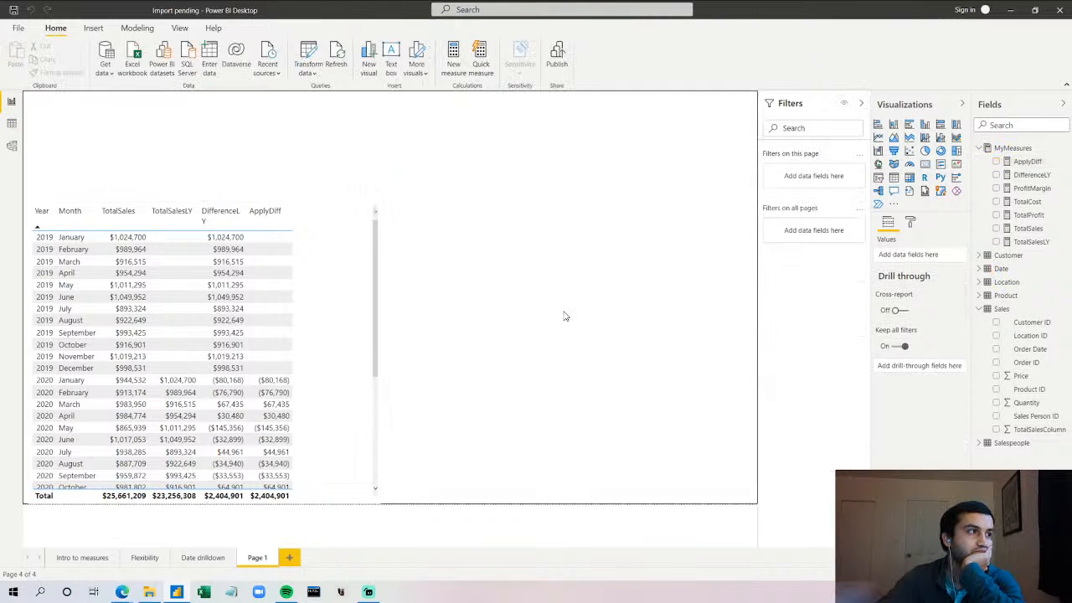
click(879, 139)
drag(304, 218, 618, 232)
drag(336, 100, 462, 159)
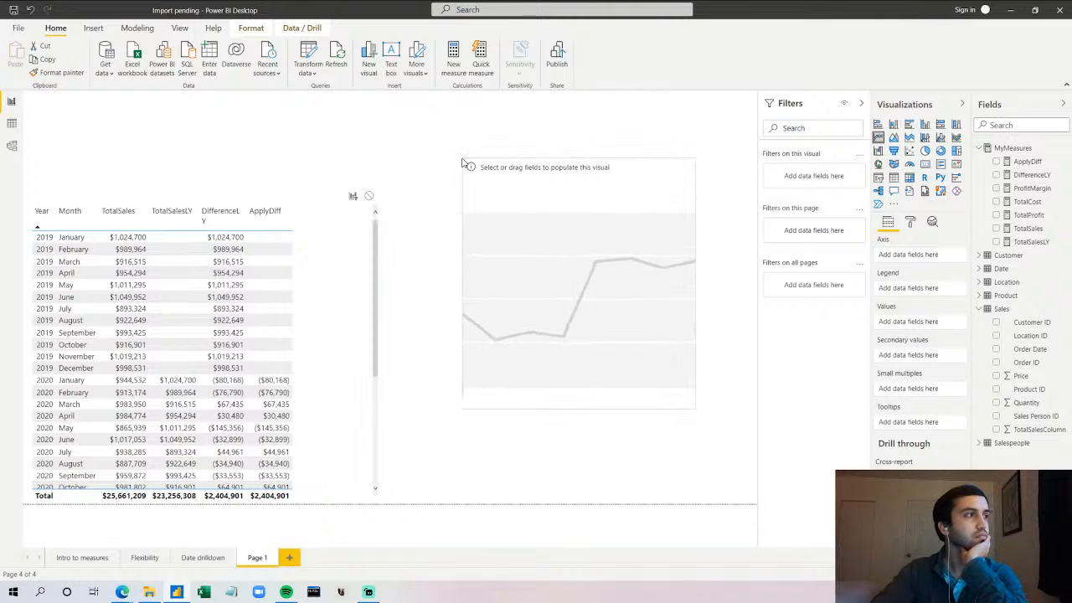
click(392, 191)
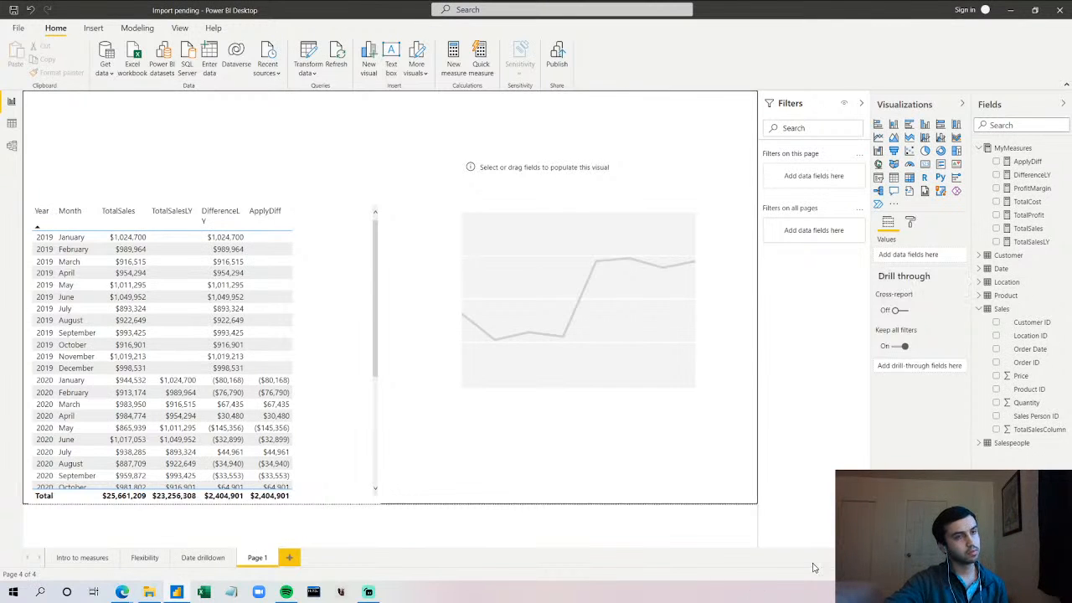
- Create a new measure in the Sales table and try beginning its formula with "sale"
right_click(1009, 313)
click(988, 325)
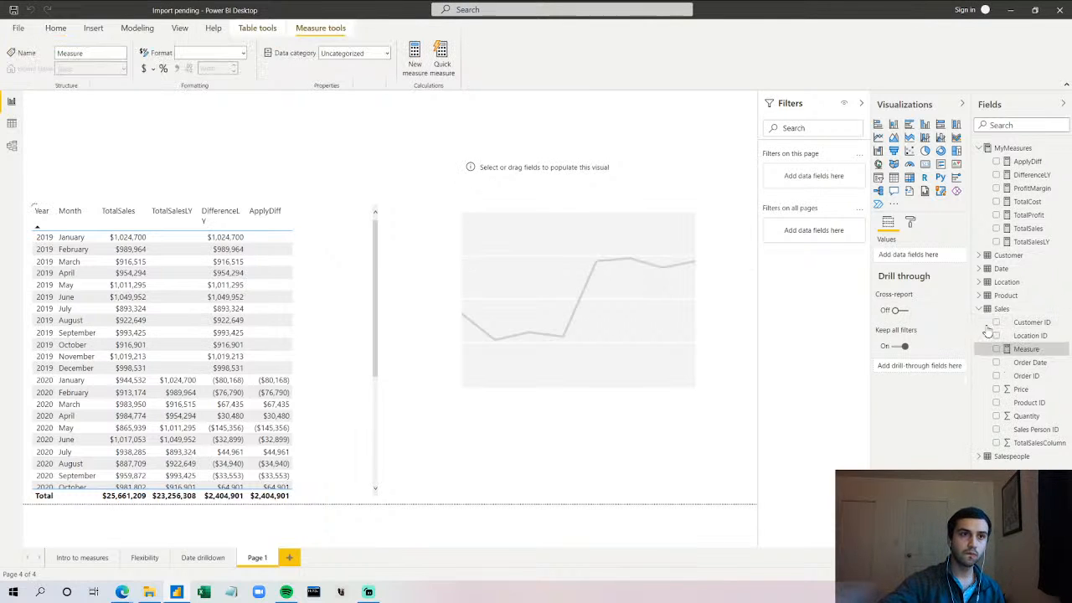
click(283, 100)
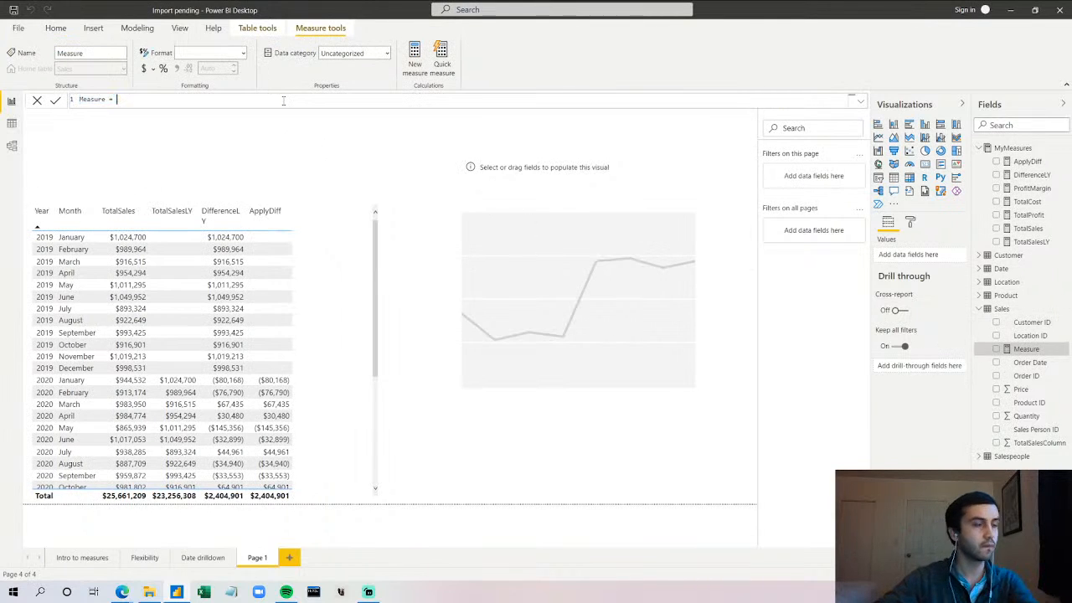
text(sale)
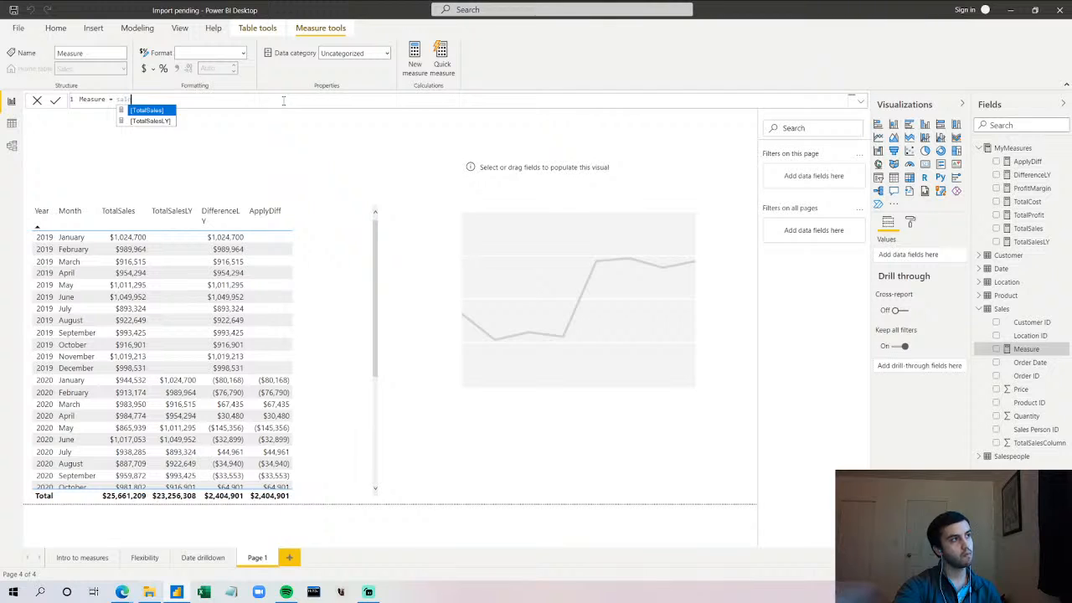
key(BackSpace)
key(BackSpace)
key(BackSpace)
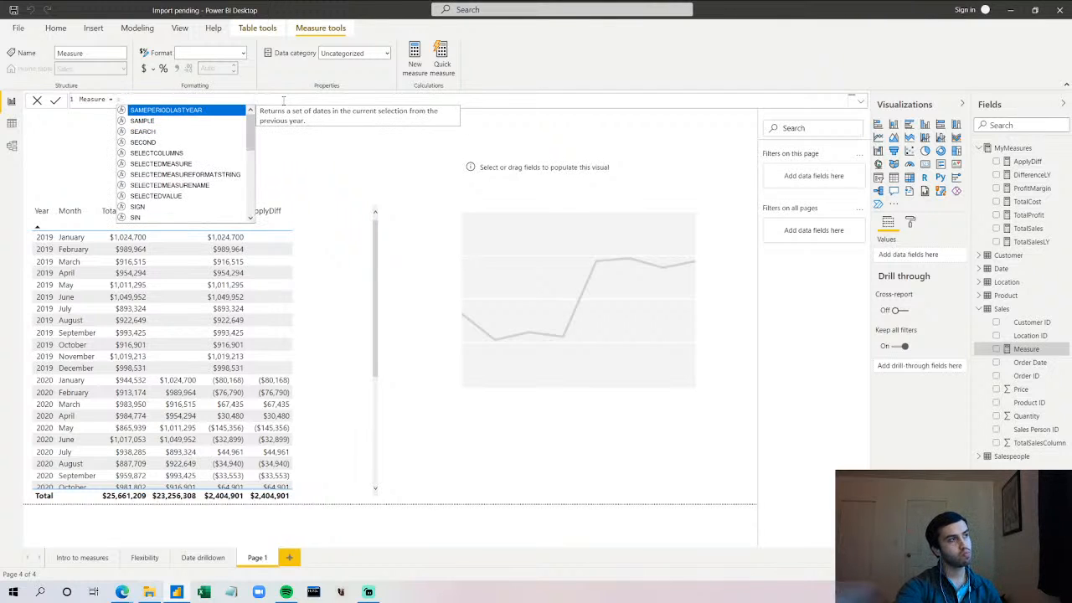
key(BackSpace)
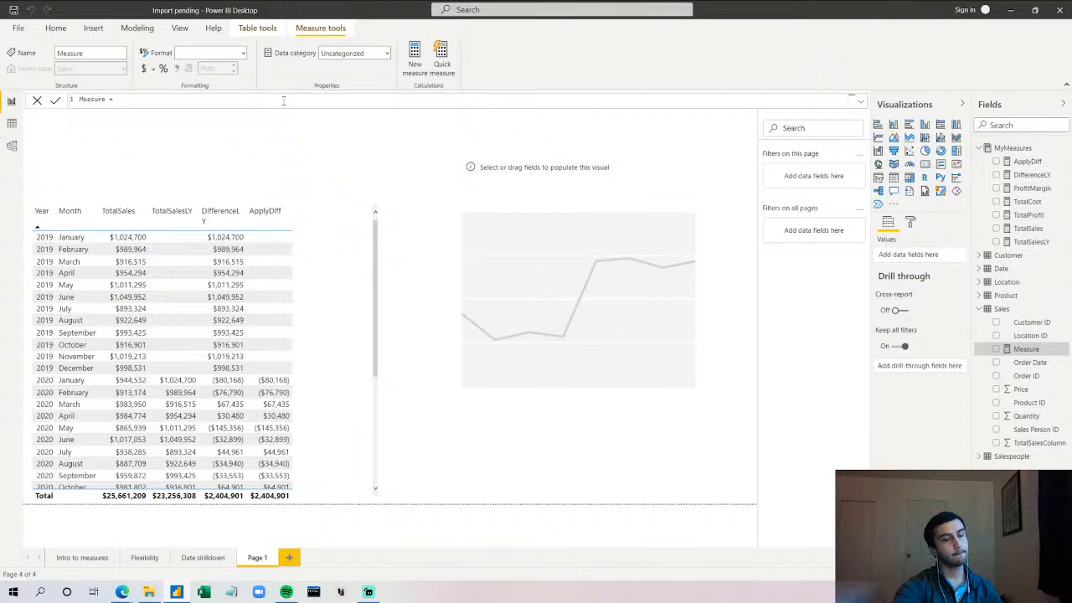
- Try a column reference starting with the Sales table name in the new measure's formula and clear it
text(Sales)
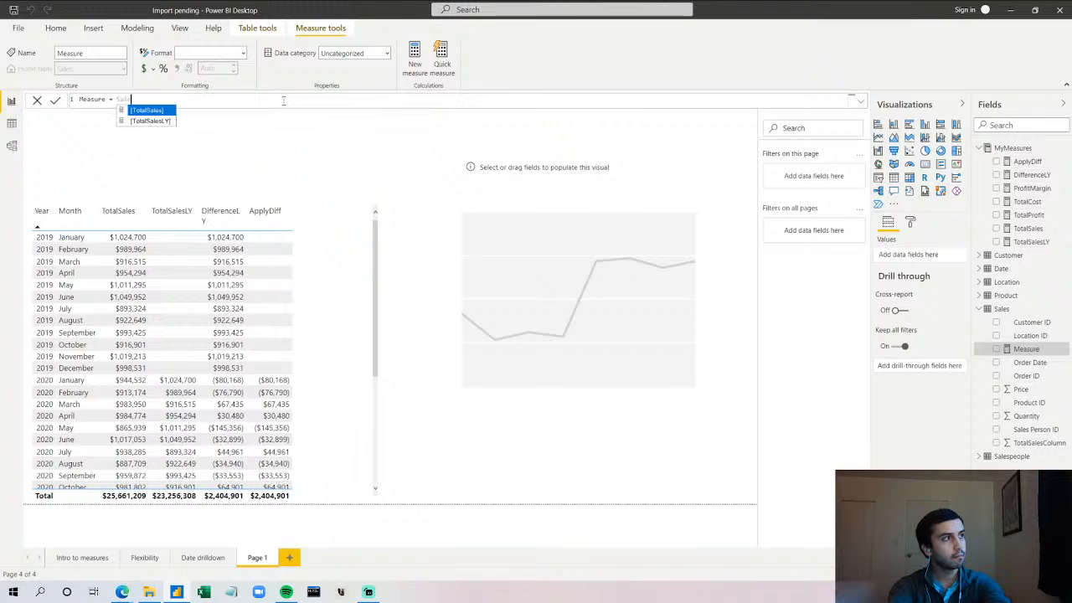
text([To)
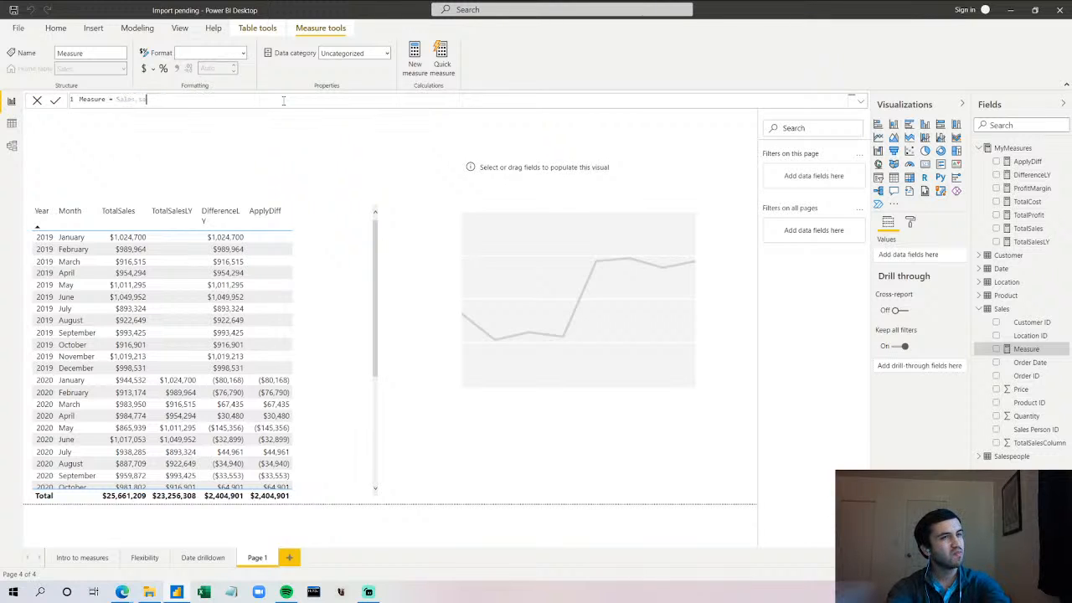
key(BackSpace)
key(BackSpace)
text(To)
key(BackSpace)
key(BackSpace)
key(BackSpace)
key(BackSpace)
key(BackSpace)
key(BackSpace)
key(BackSpace)
key(BackSpace)
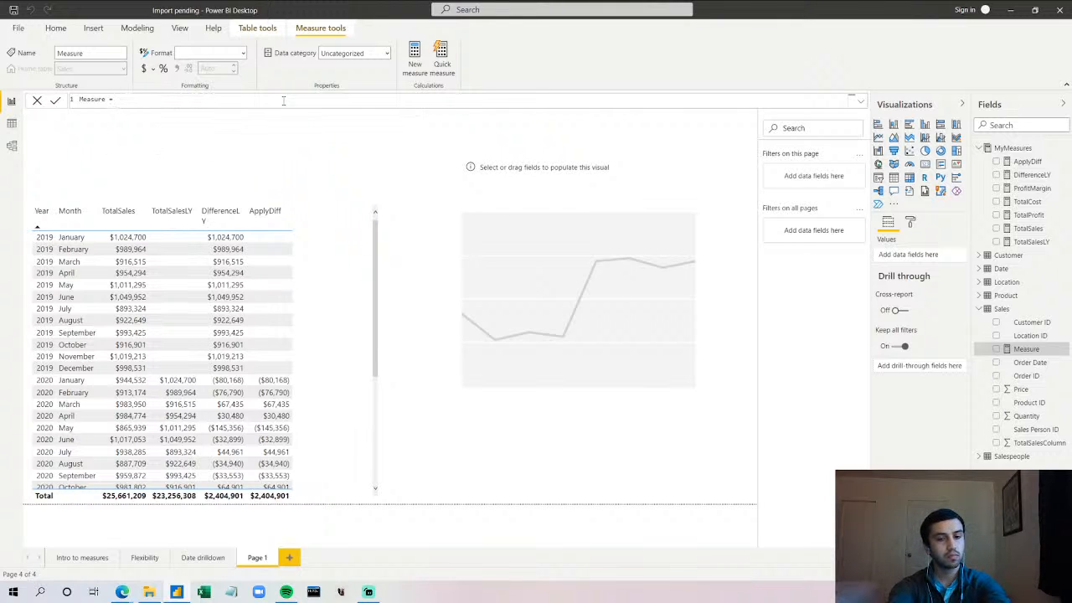
- Try the entries "tot" and "pric" in the new measure's formula to look for matching columns, clearing each one
text(Tot)
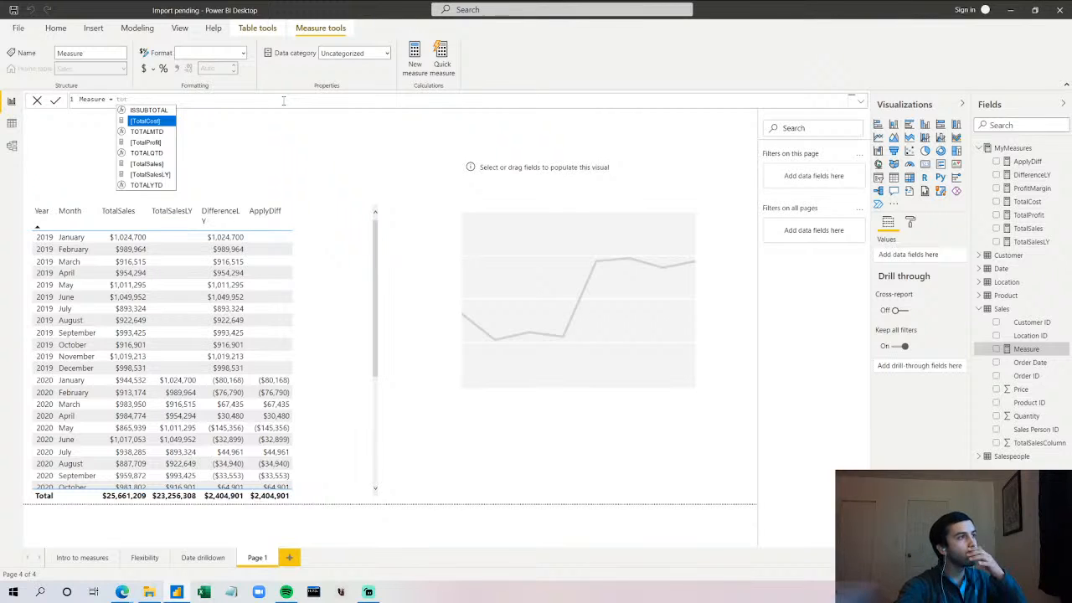
key(BackSpace)
key(BackSpace)
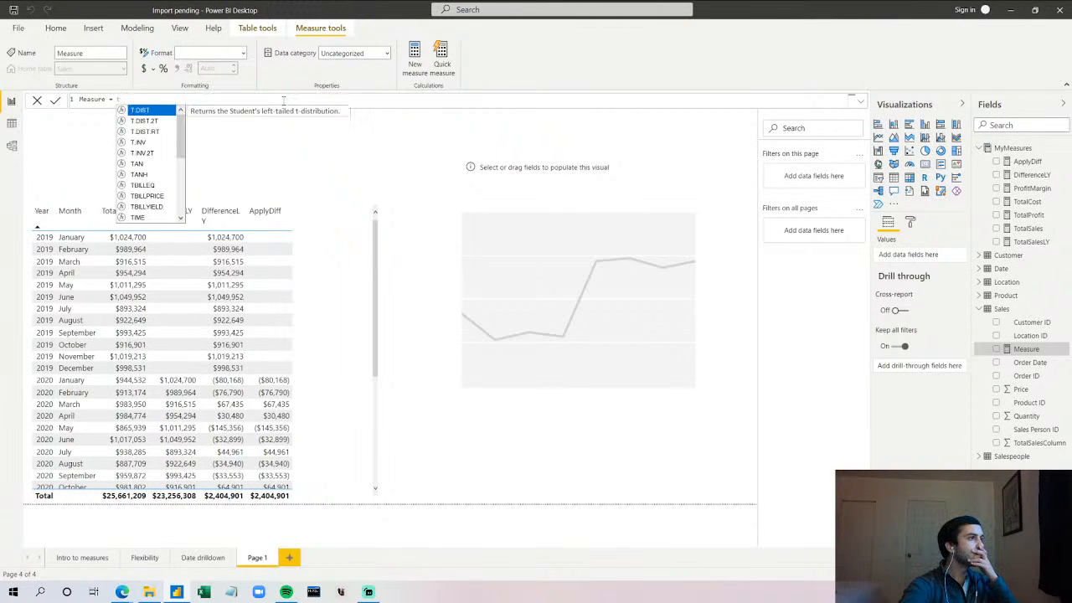
key(BackSpace)
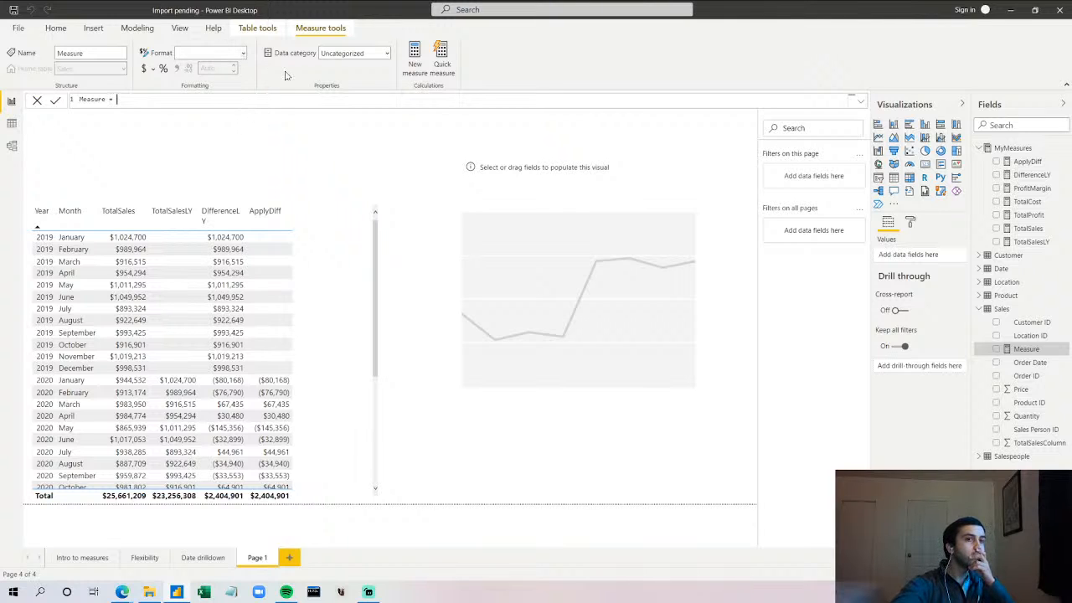
text(p)
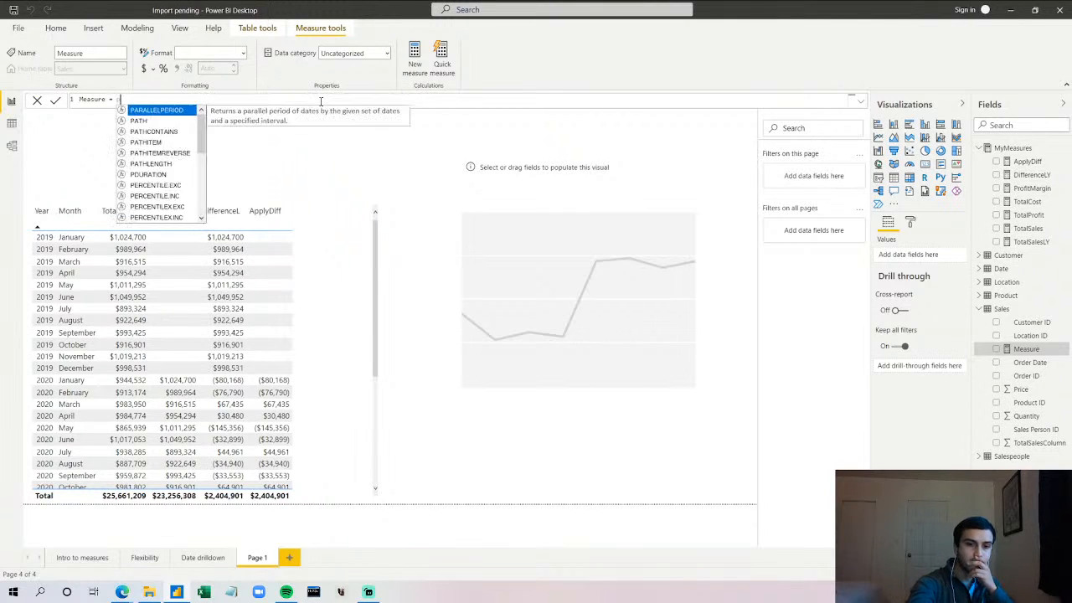
text(ric)
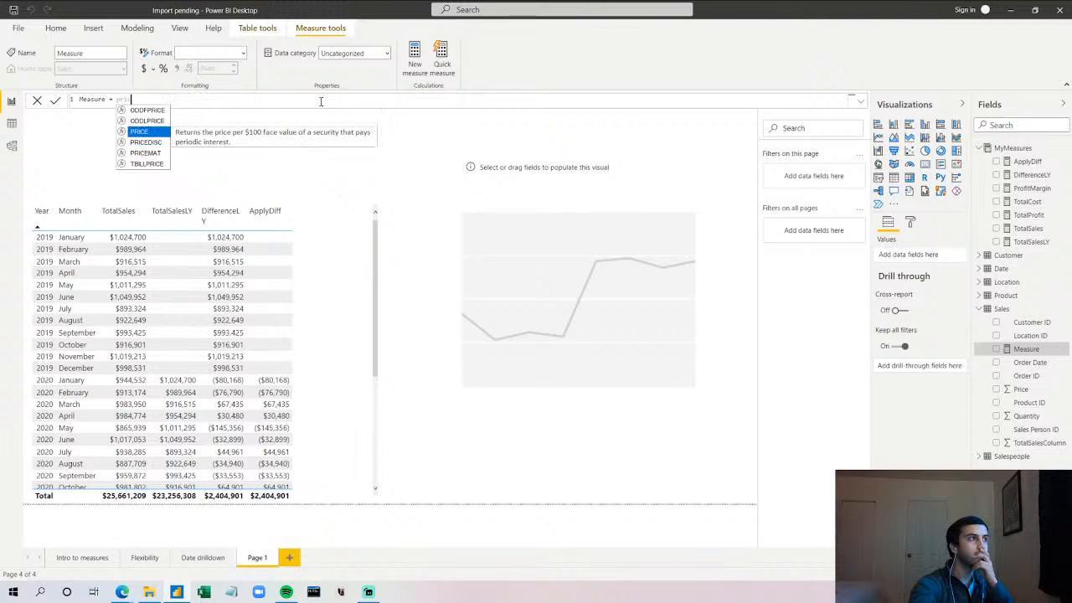
key(BackSpace)
key(BackSpace)
key(BackSpace)
key(BackSpace)
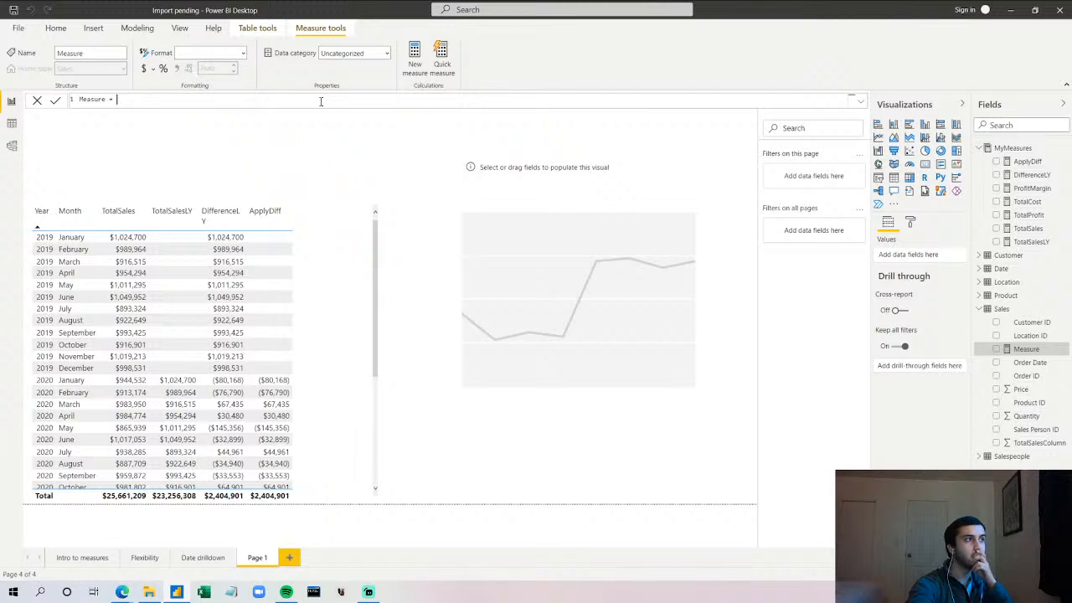
- Look through the functions suggested for "colu" in the formula and discard the new measure
text(col)
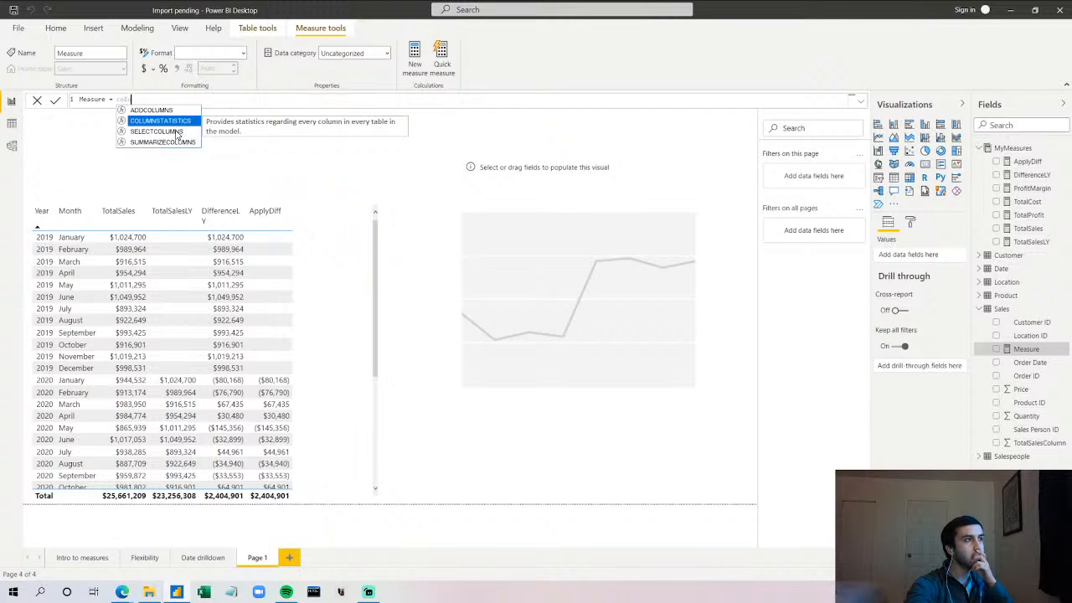
text(u)
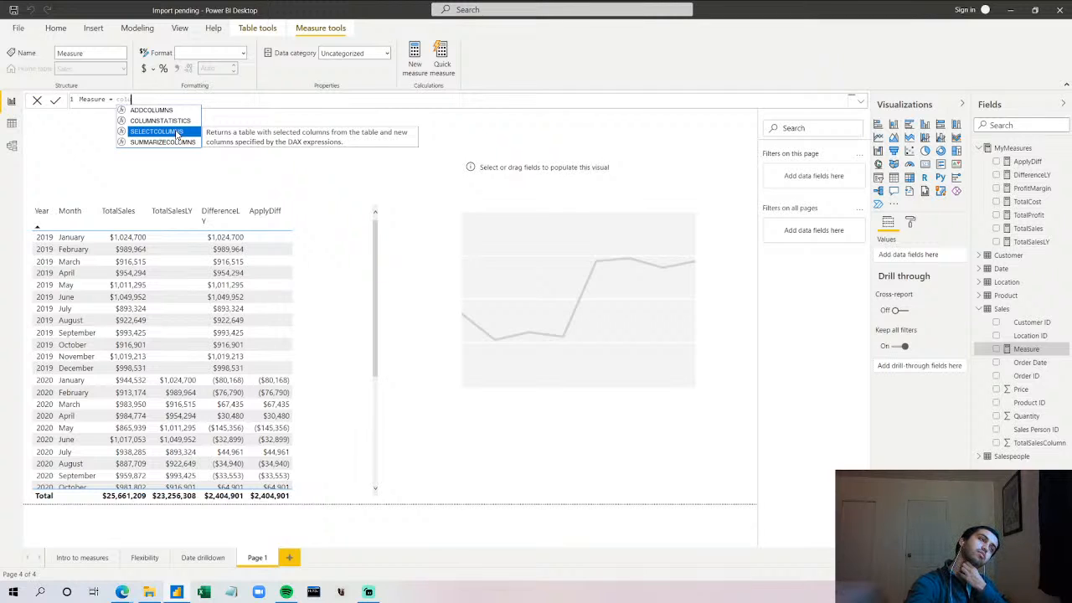
key(BackSpace)
key(BackSpace)
key(BackSpace)
key(BackSpace)
key(BackSpace)
key(BackSpace)
key(BackSpace)
key(BackSpace)
key(BackSpace)
key(BackSpace)
key(BackSpace)
key(BackSpace)
key(BackSpace)
key(BackSpace)
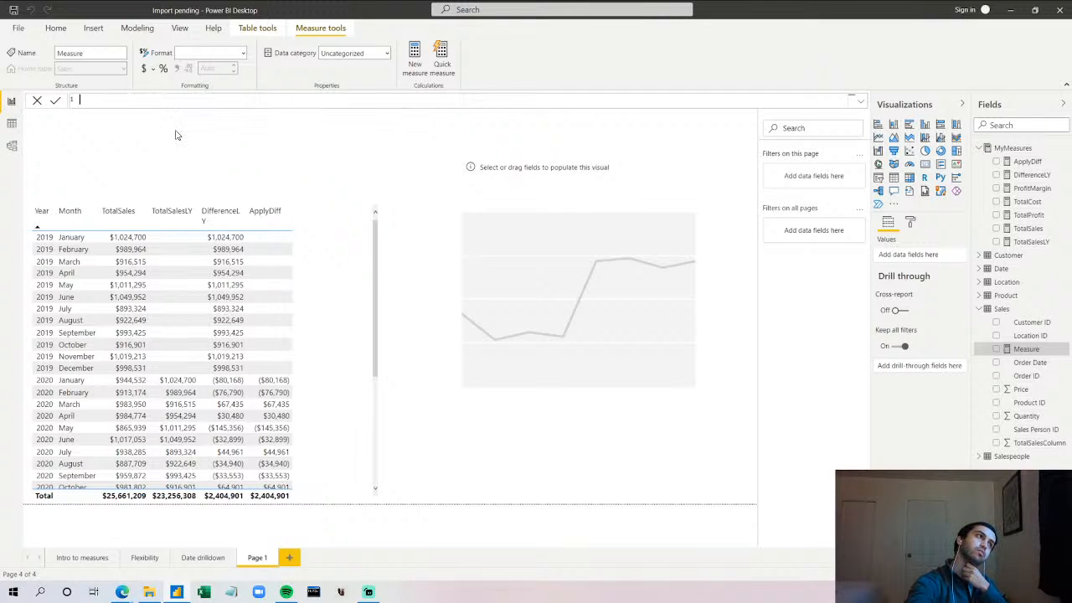
key(Escape)
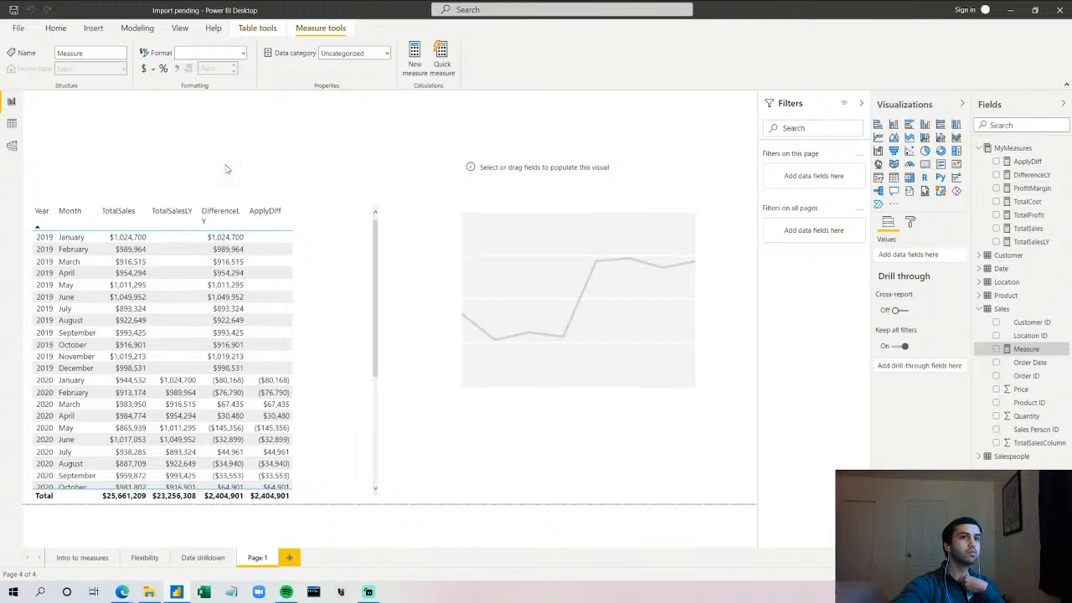
- Review the formulas of the ProfitMargin and TotalProfit measures
click(1002, 308)
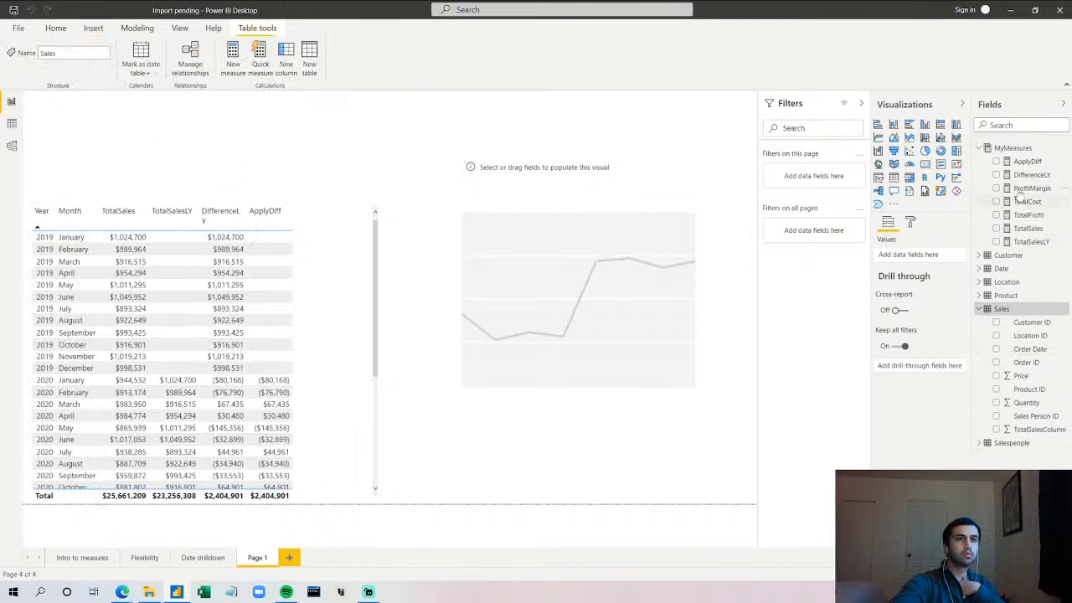
click(1021, 191)
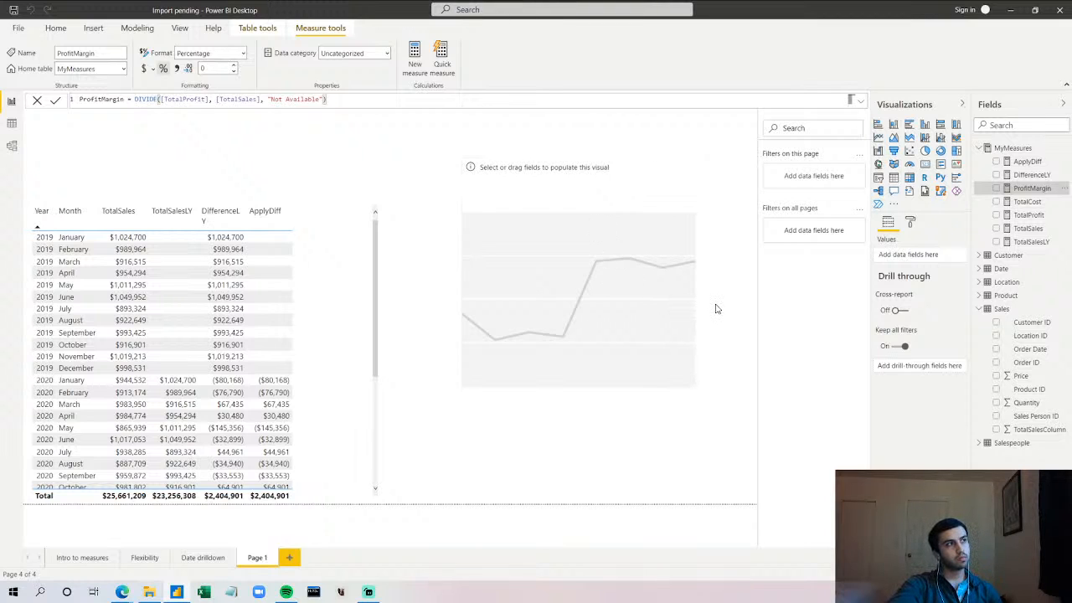
click(1033, 217)
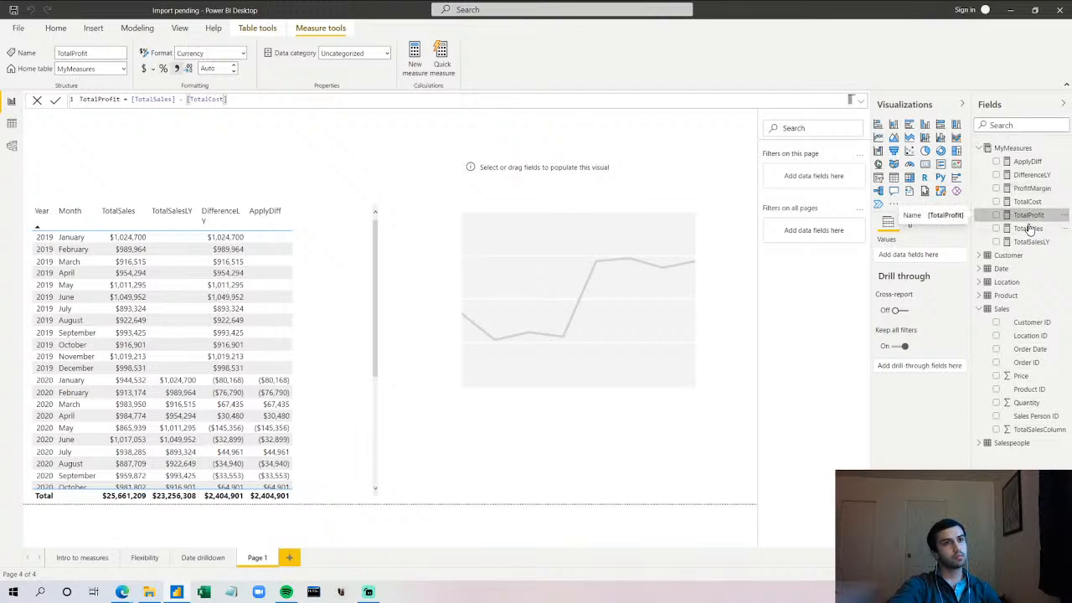
- Review the SUMX formula of the TotalSales measure
click(1029, 230)
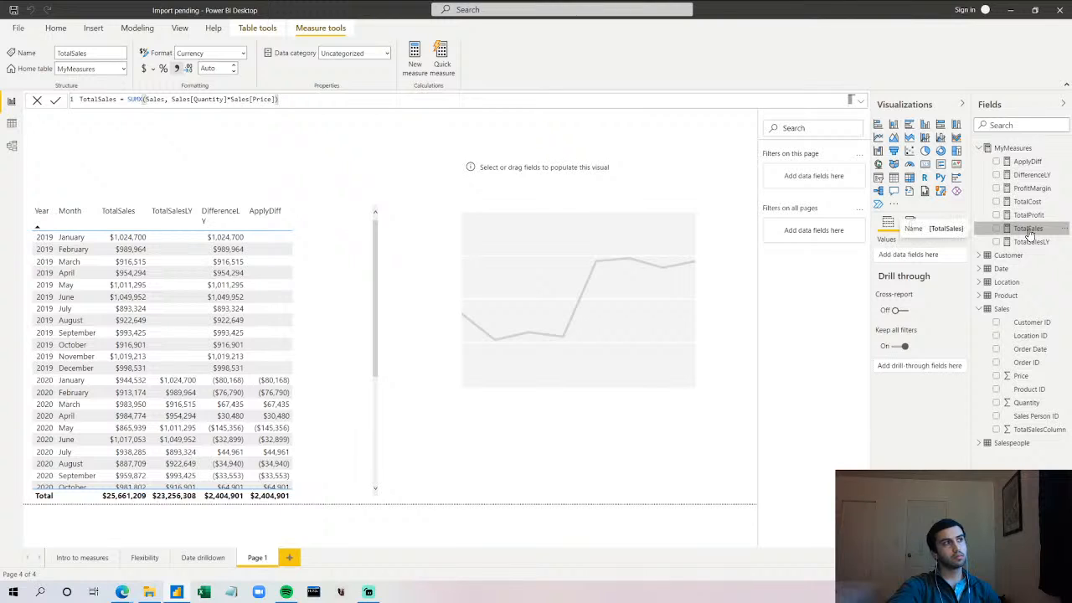
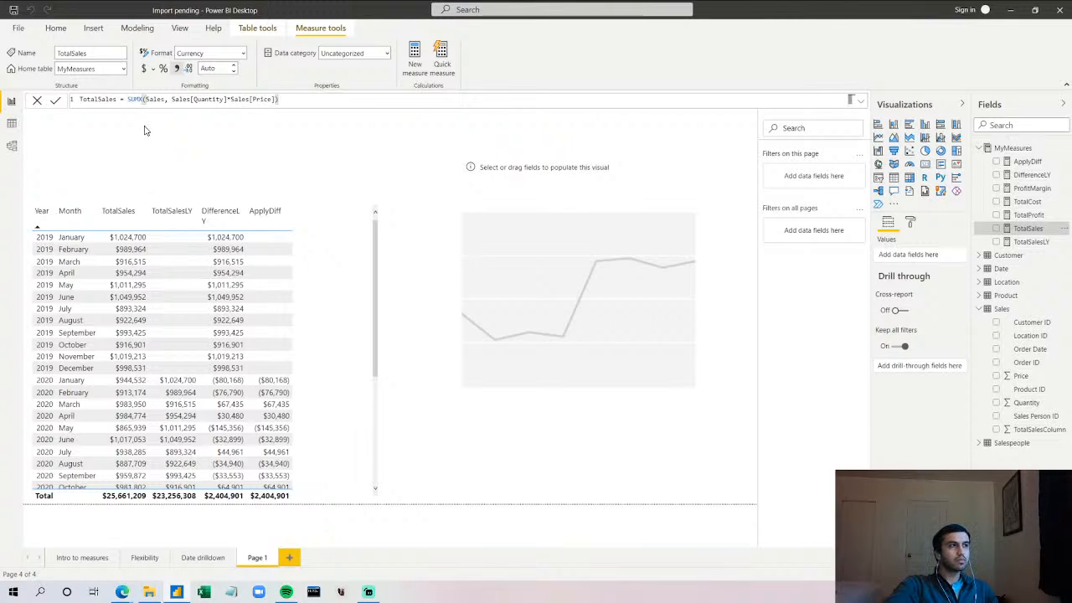
click(136, 100)
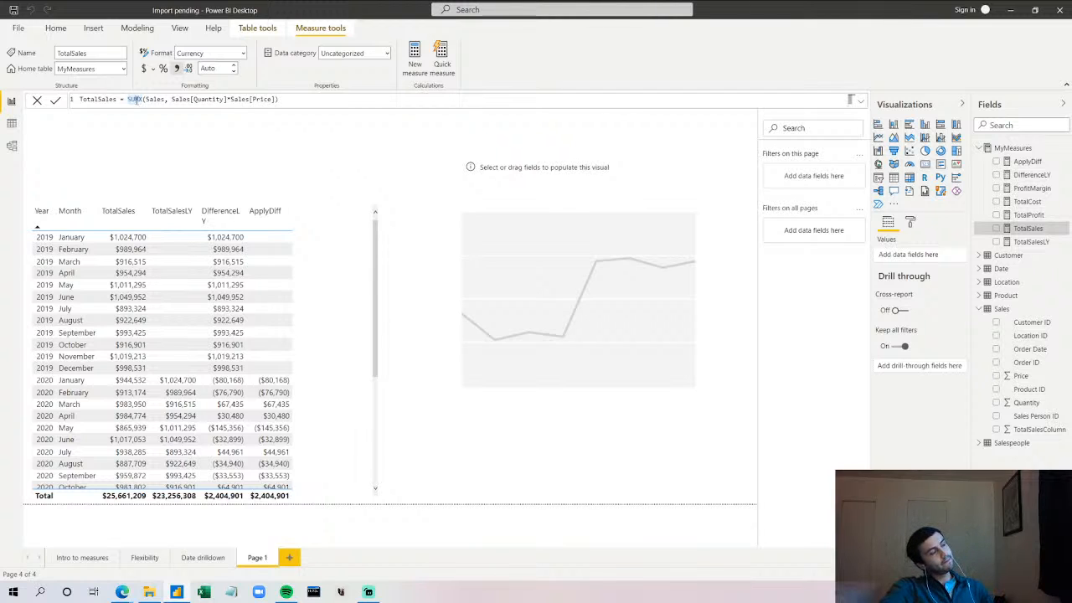
- Start a new measure in MyMeasures, look through the functions suggested for "sum" down to SUMX, and discard the measure
right_click(1013, 151)
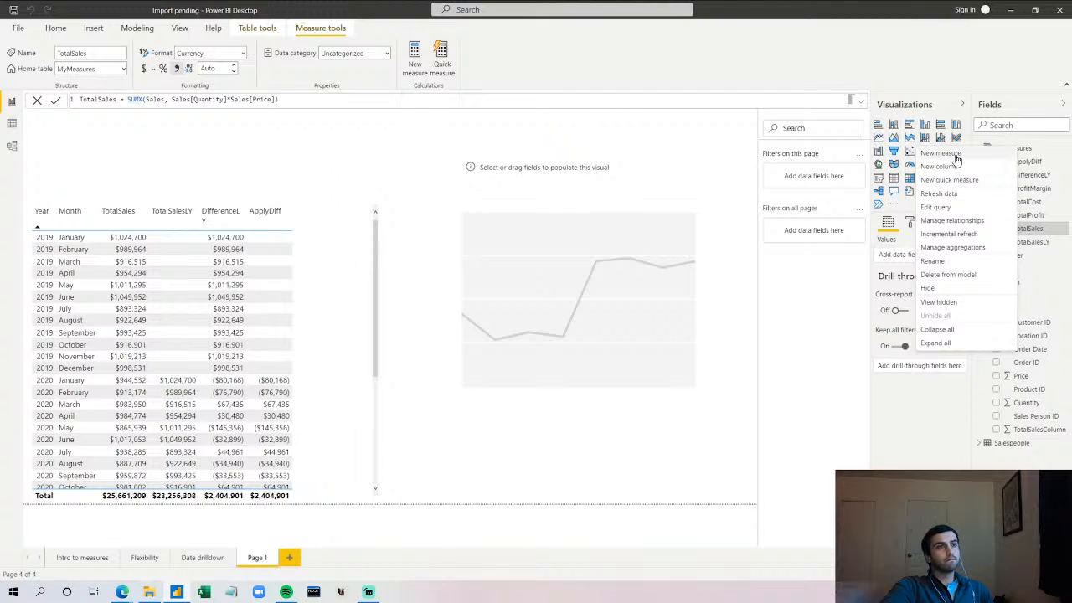
key(Escape)
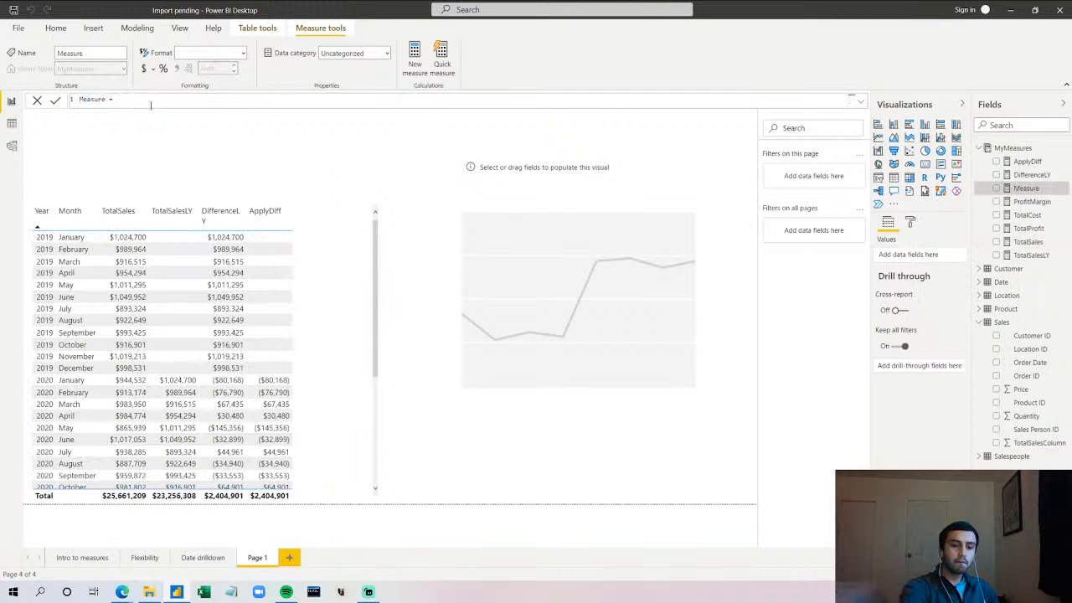
text(Sum)
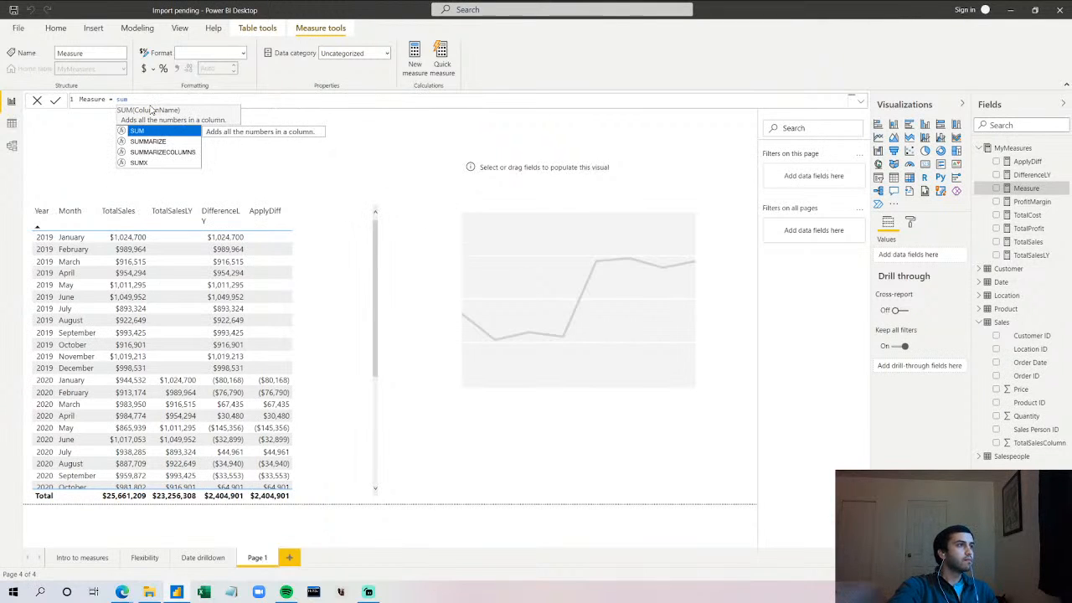
key(Down)
key(Down)
key(Down)
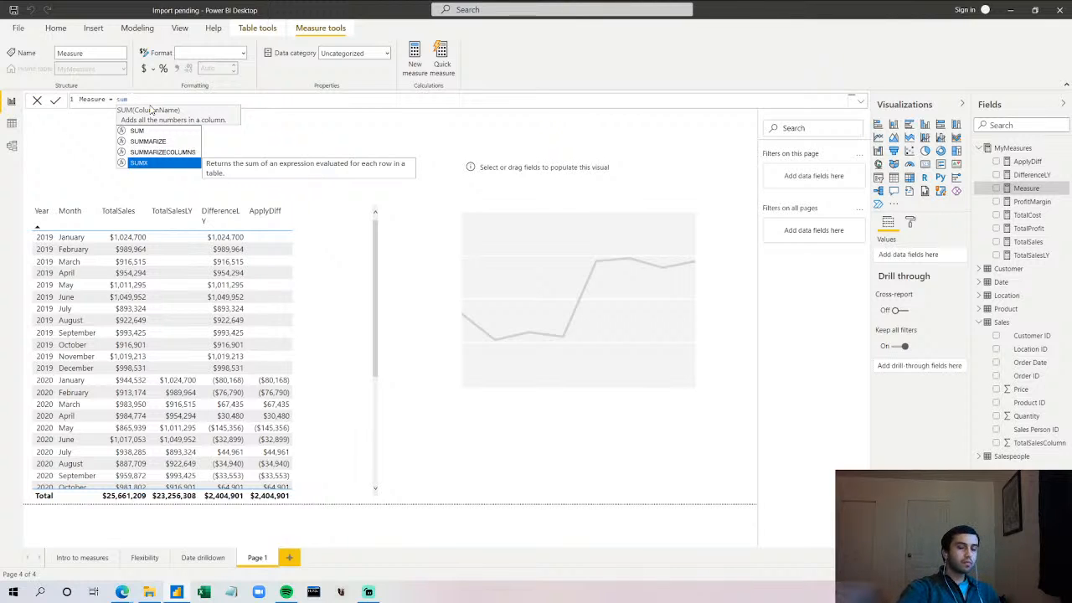
key(BackSpace)
key(BackSpace)
key(BackSpace)
key(BackSpace)
key(BackSpace)
key(BackSpace)
key(BackSpace)
key(BackSpace)
key(BackSpace)
key(BackSpace)
key(BackSpace)
key(BackSpace)
key(BackSpace)
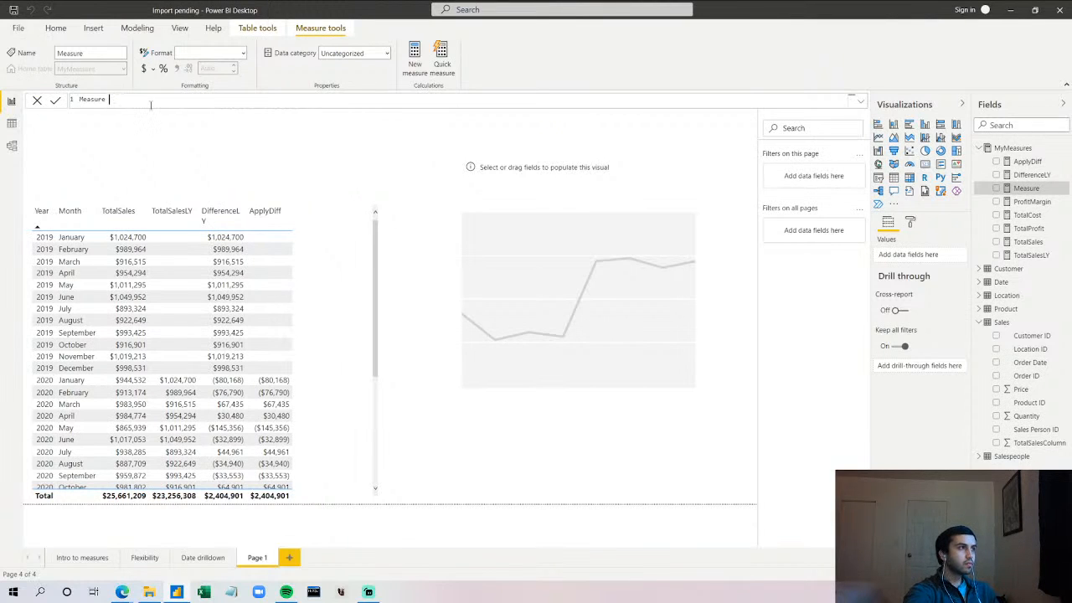
click(153, 120)
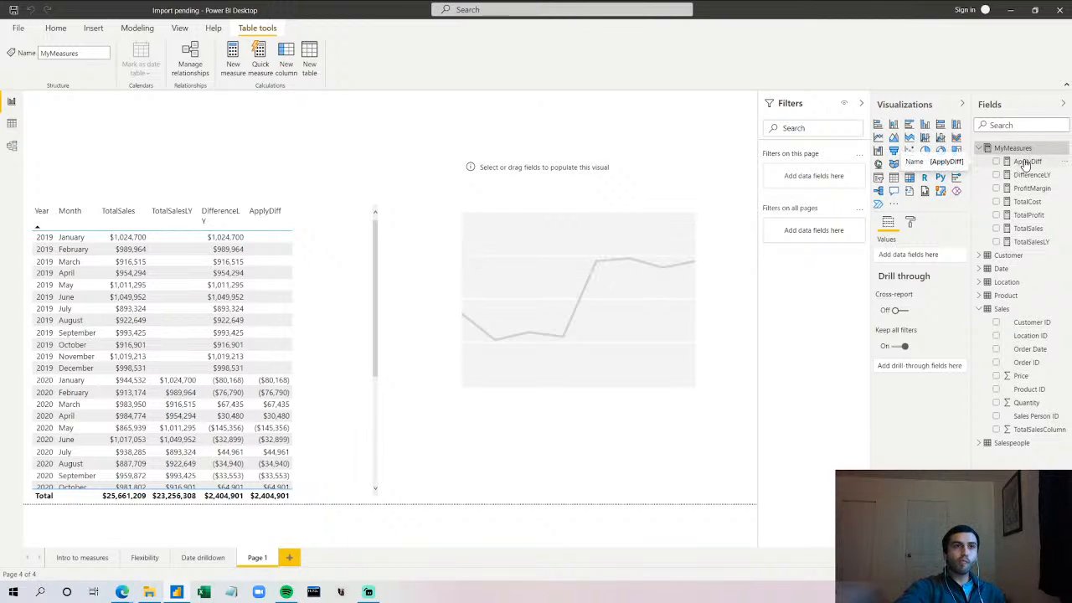
- Plot the ApplyDiff measure in the empty line chart, with the Date field from the Date table on its axis
drag(1026, 164, 642, 281)
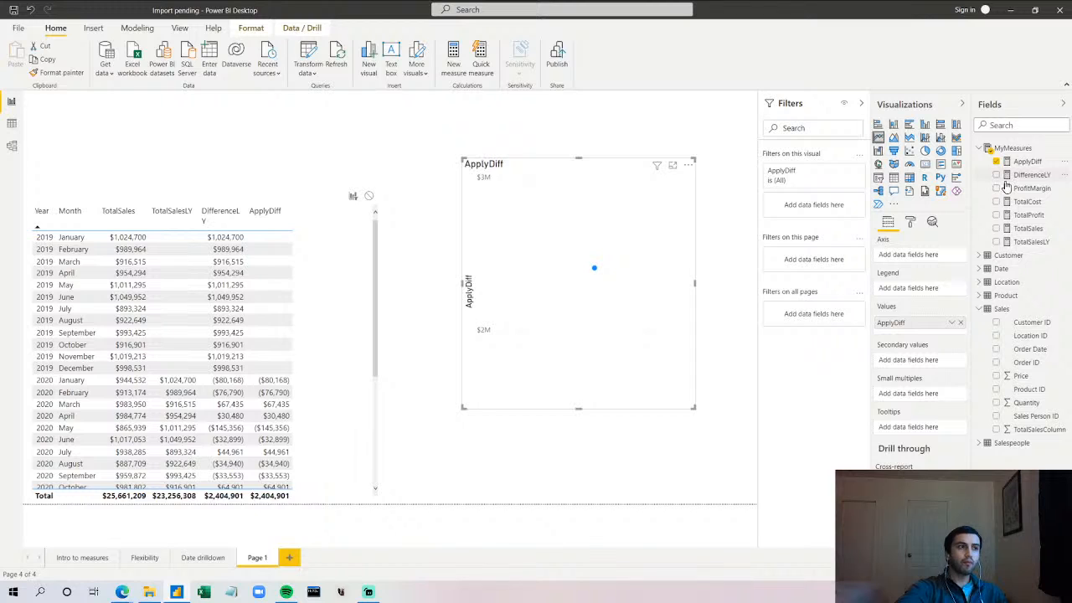
click(951, 326)
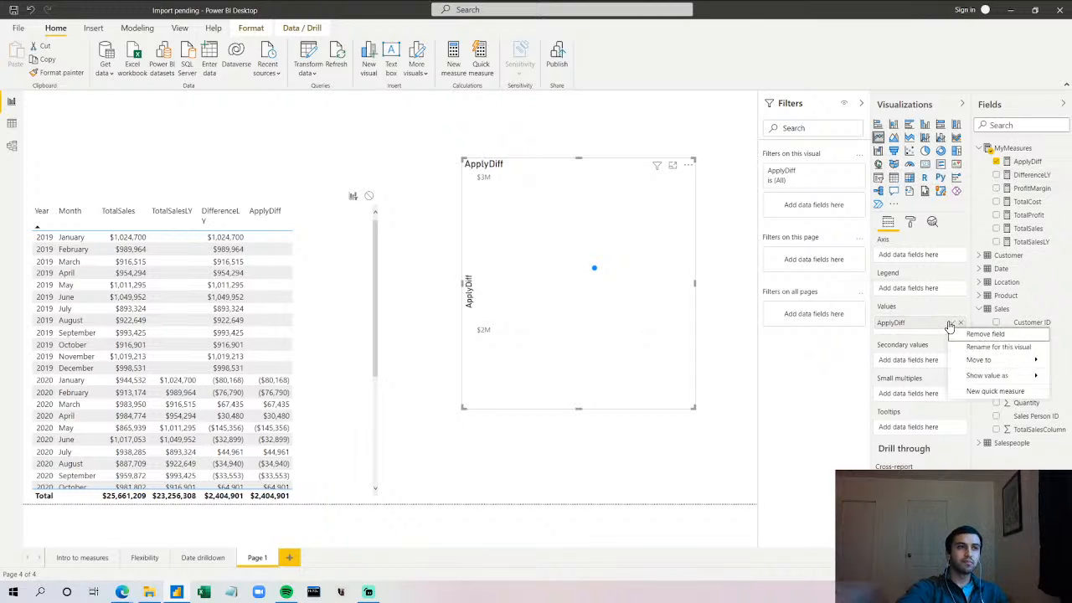
click(974, 245)
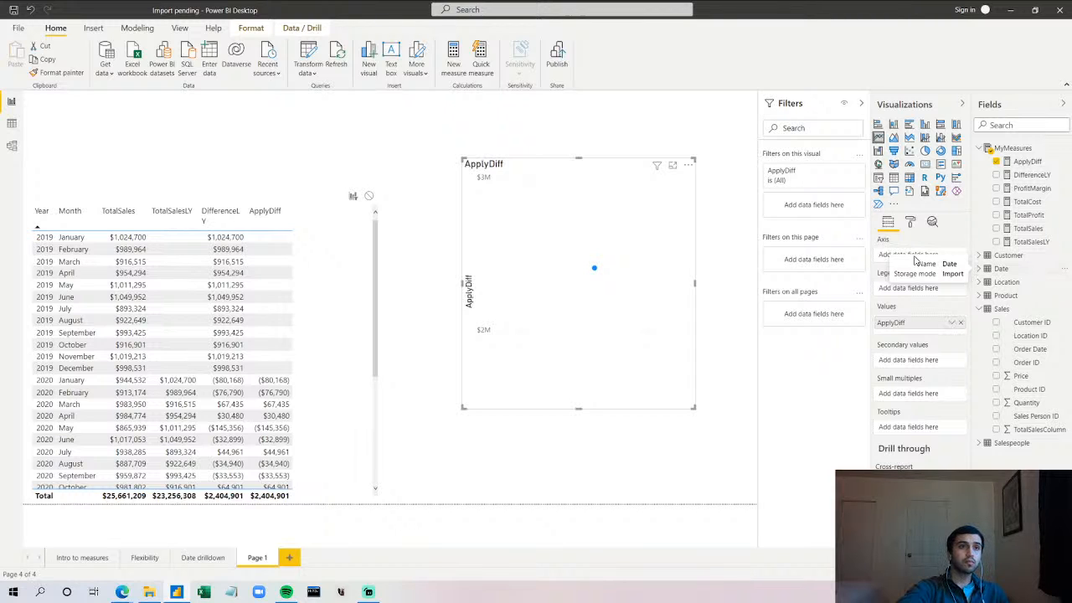
click(999, 270)
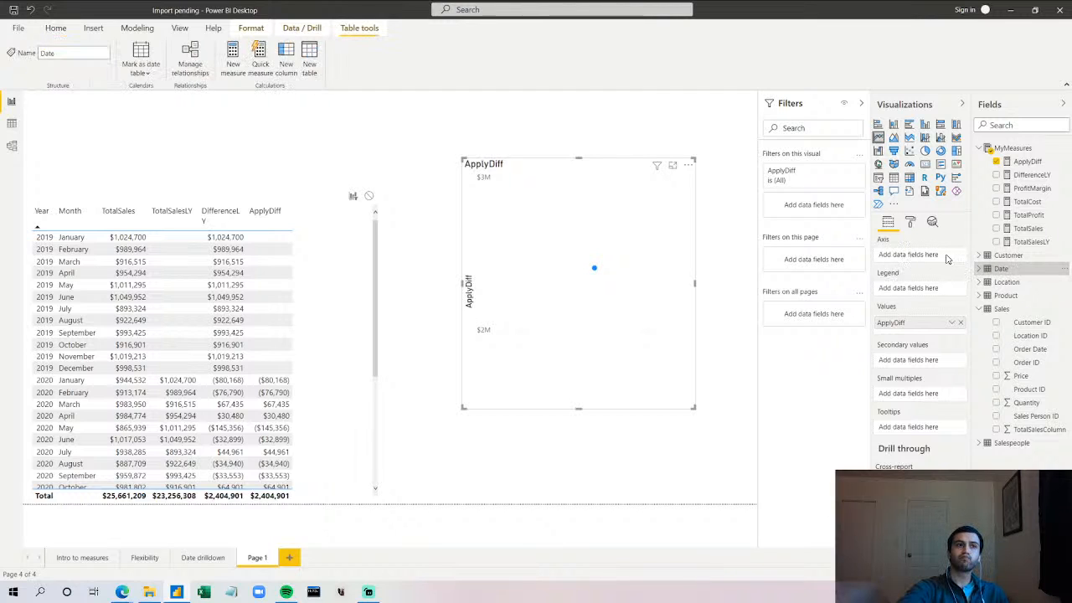
click(980, 269)
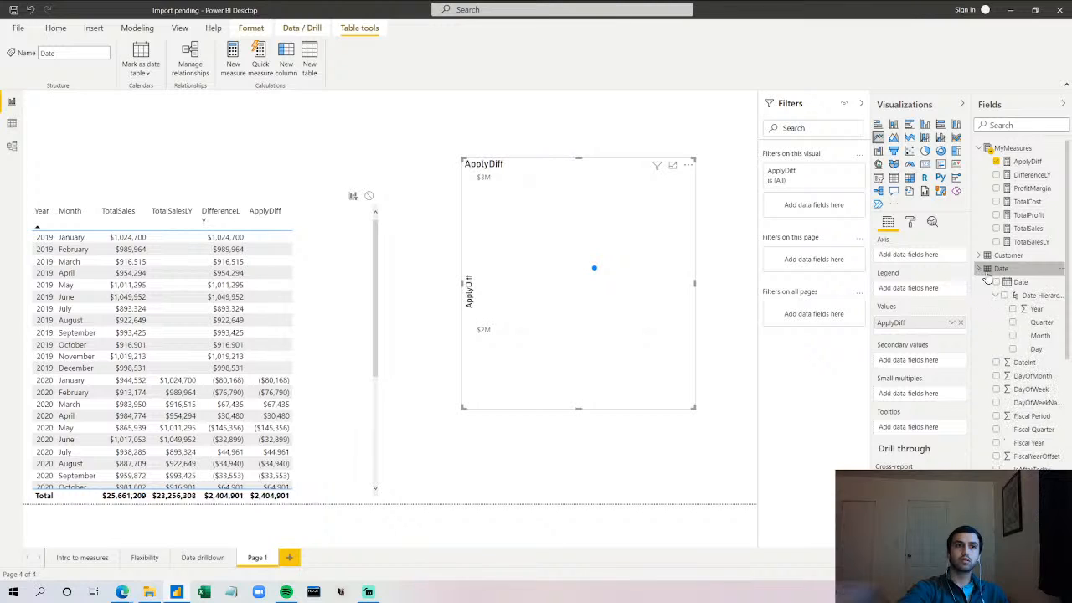
click(986, 283)
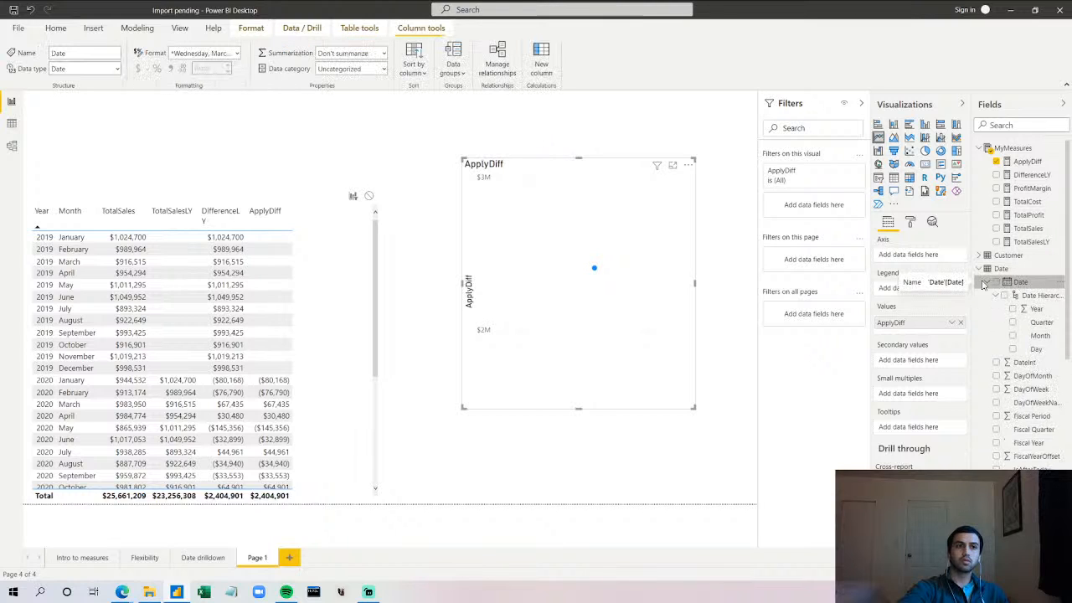
click(990, 287)
drag(1014, 282, 910, 261)
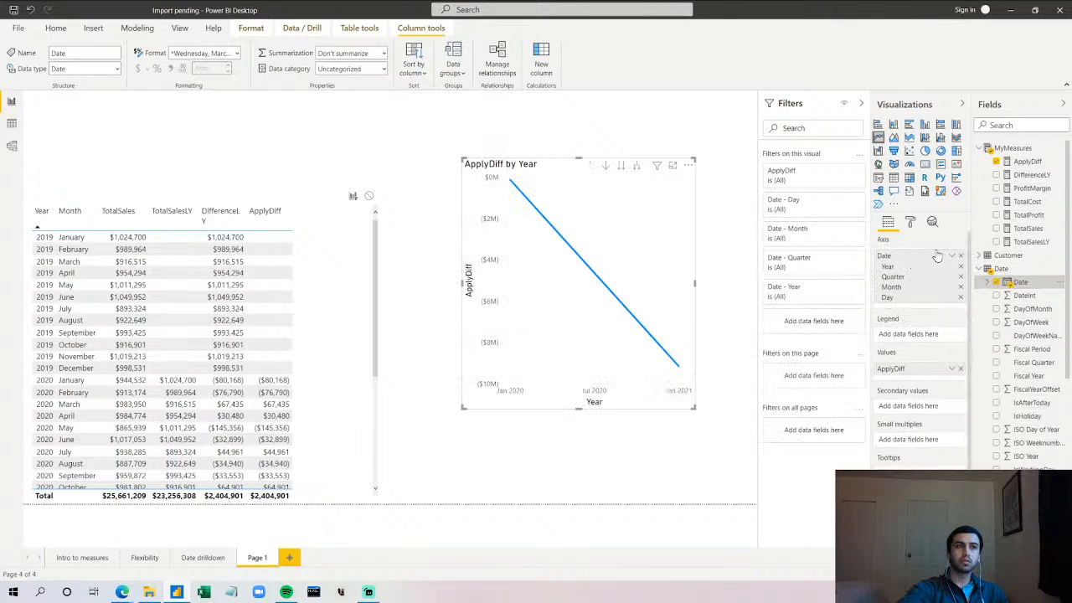
- Expand the line chart to the quarter level and widen it on both sides
click(637, 165)
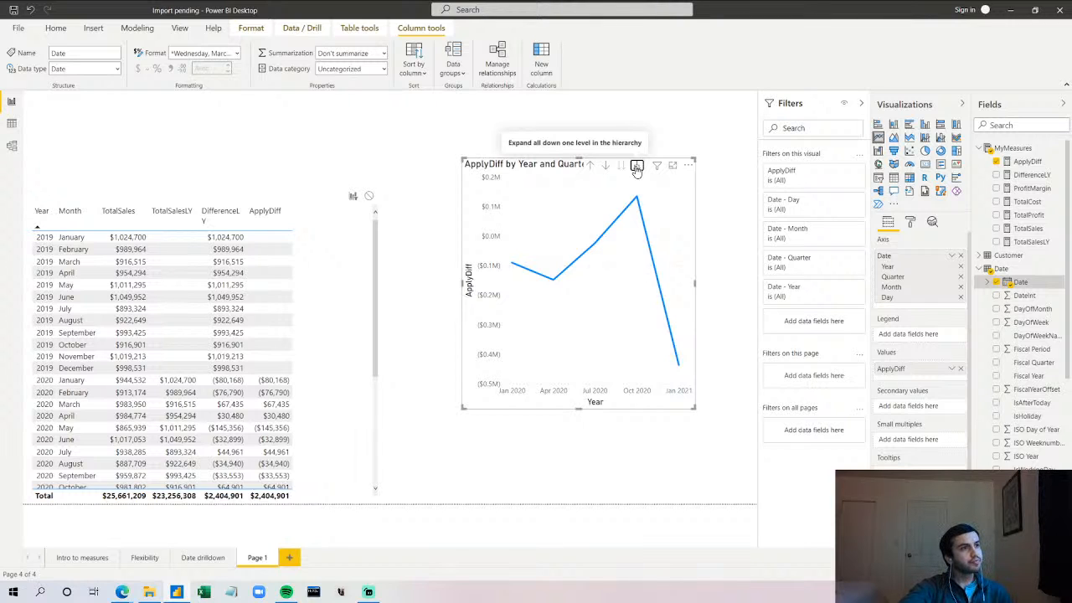
drag(695, 282, 749, 282)
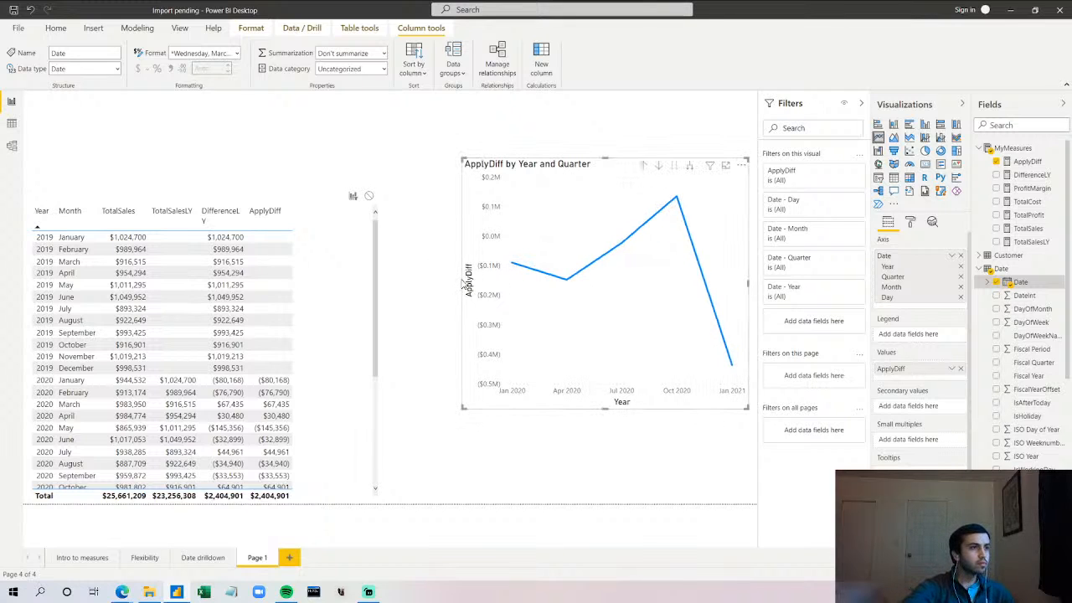
drag(461, 282, 402, 262)
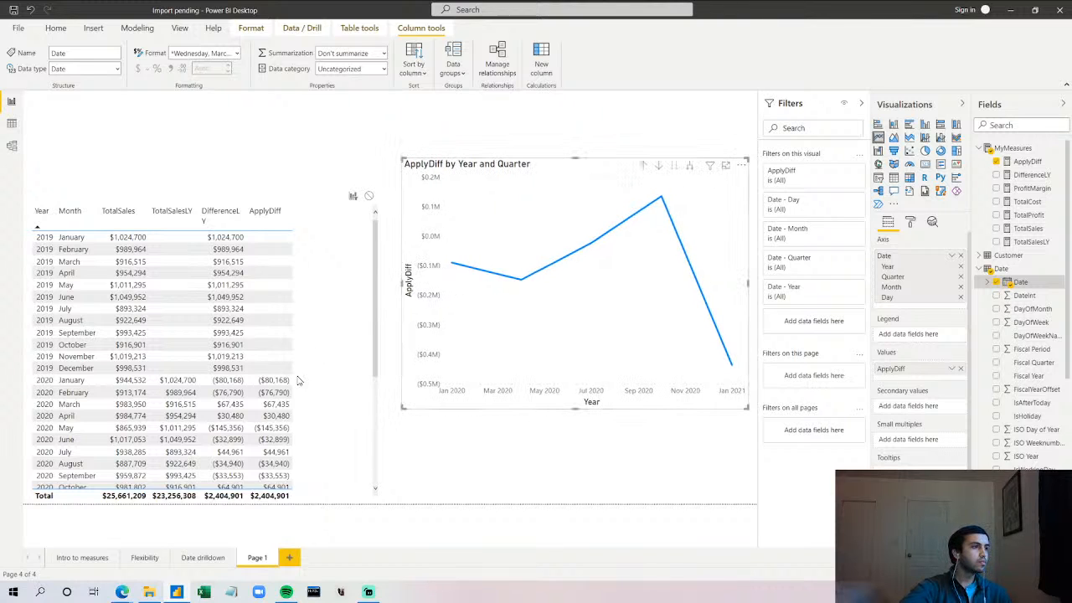
- Compare the chart's ApplyDiff points at quarter and month level with the table's rows, then return the chart to quarters
scroll(305, 381, down, 5)
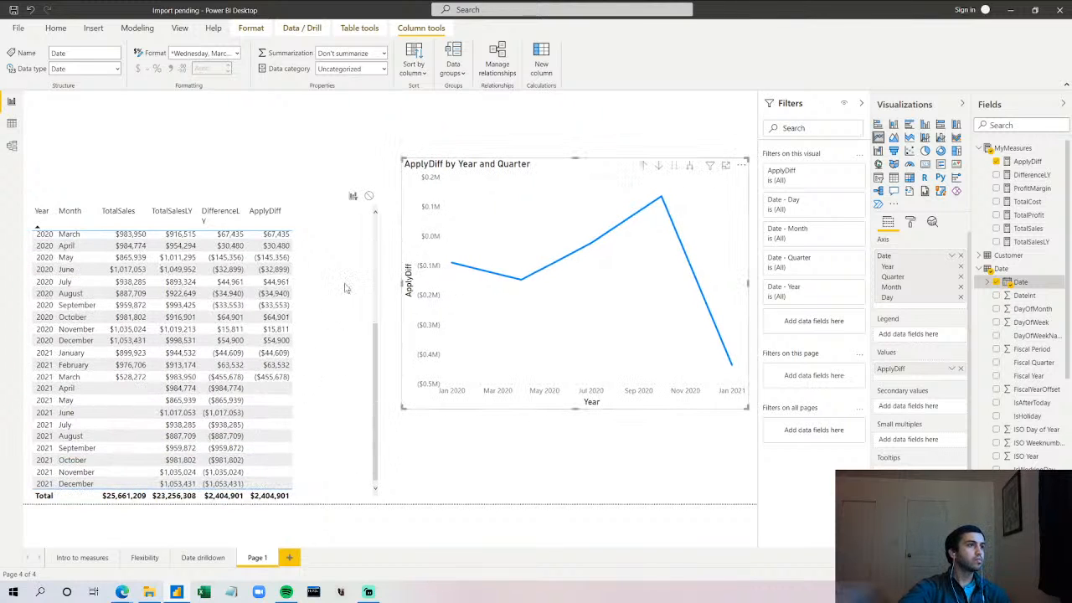
scroll(238, 379, up, 5)
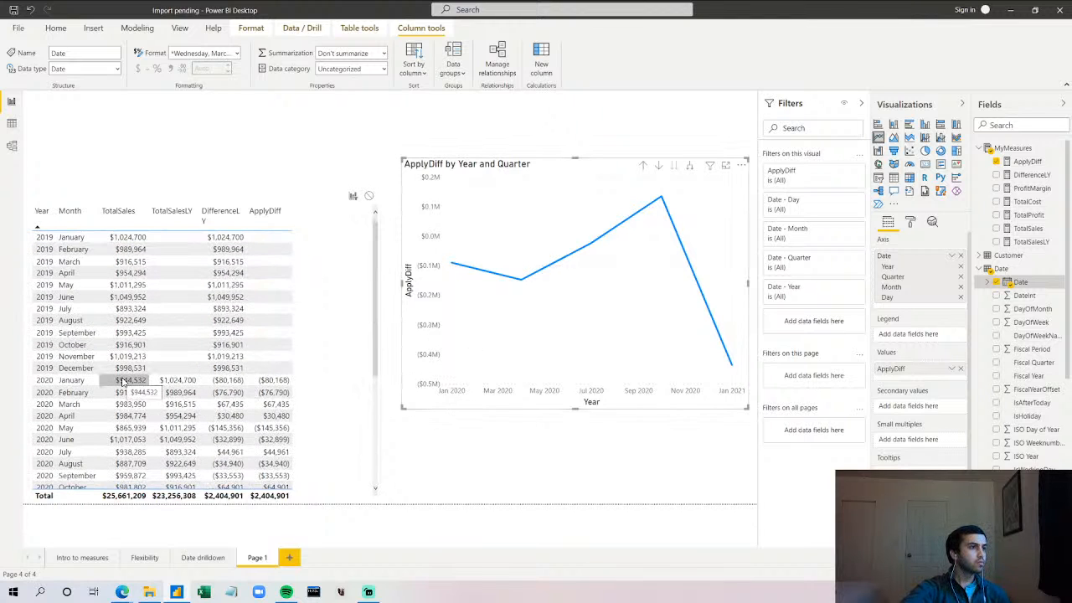
scroll(151, 386, down, 5)
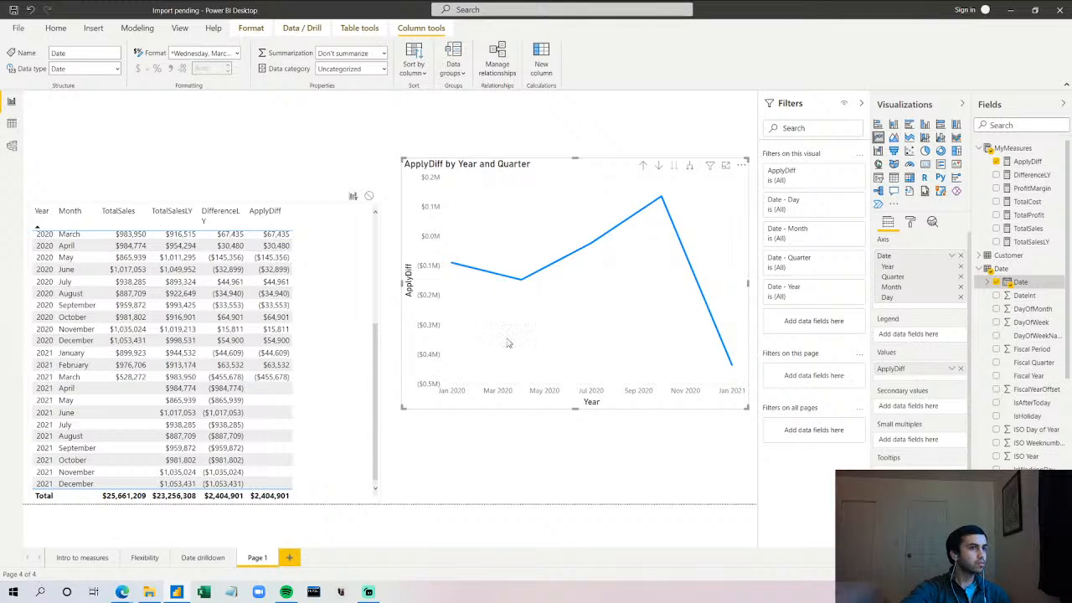
mouse_move(659, 343)
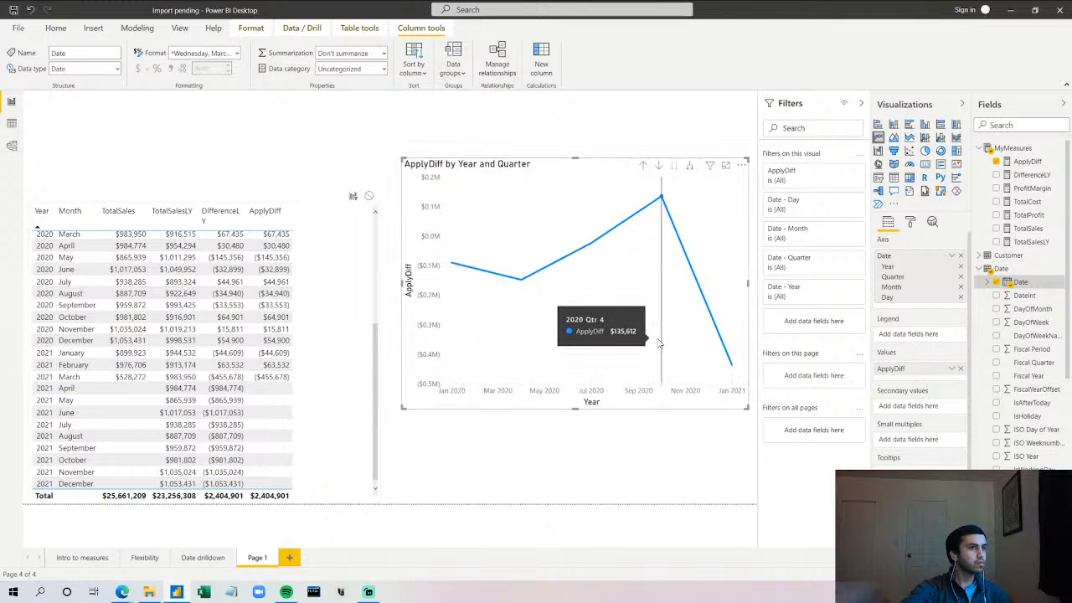
click(691, 167)
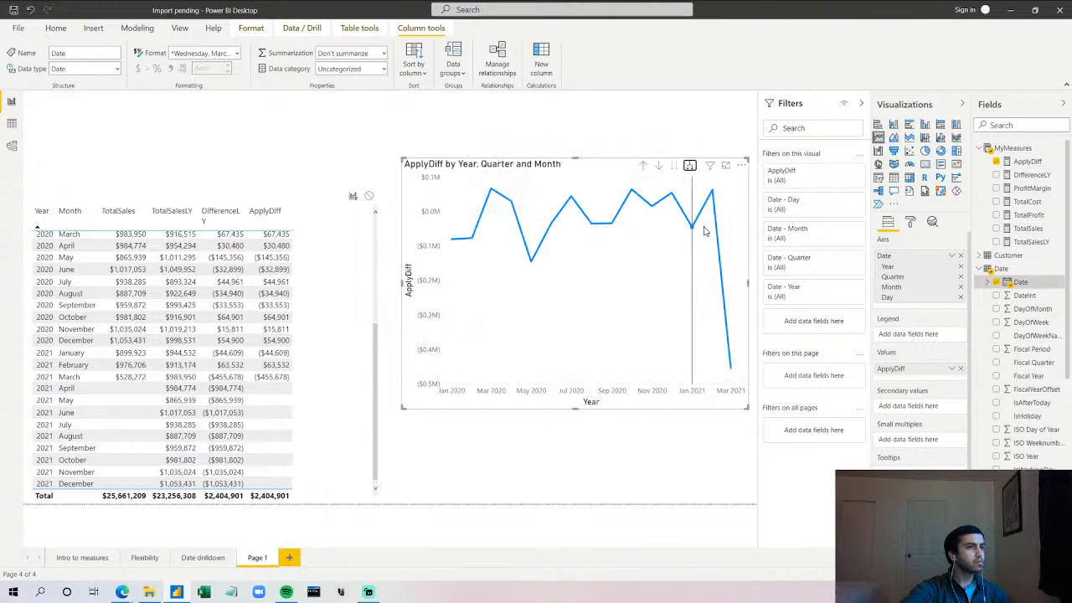
mouse_move(734, 367)
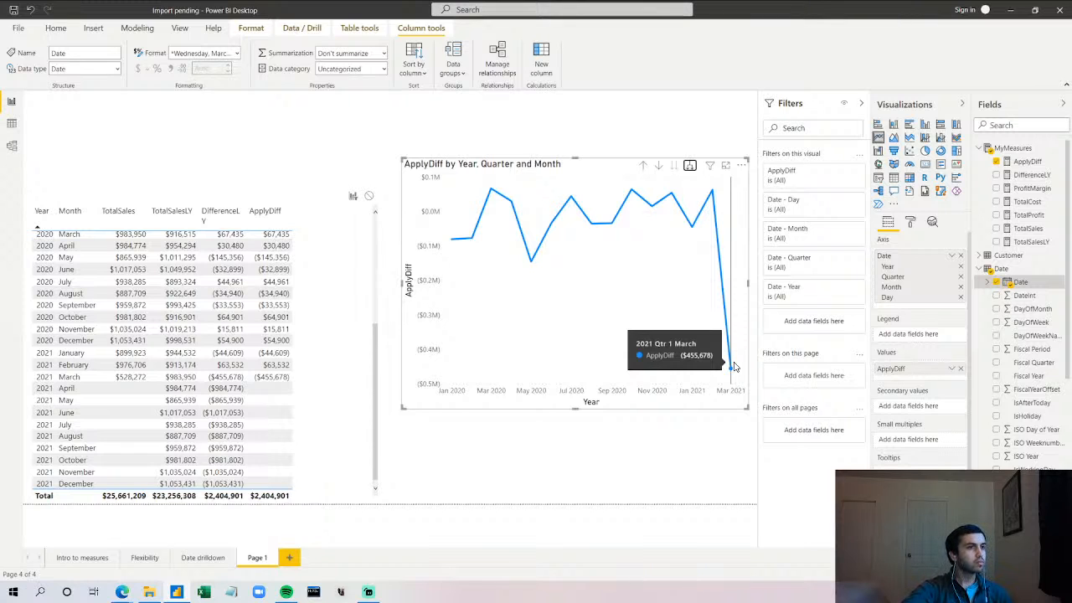
click(643, 167)
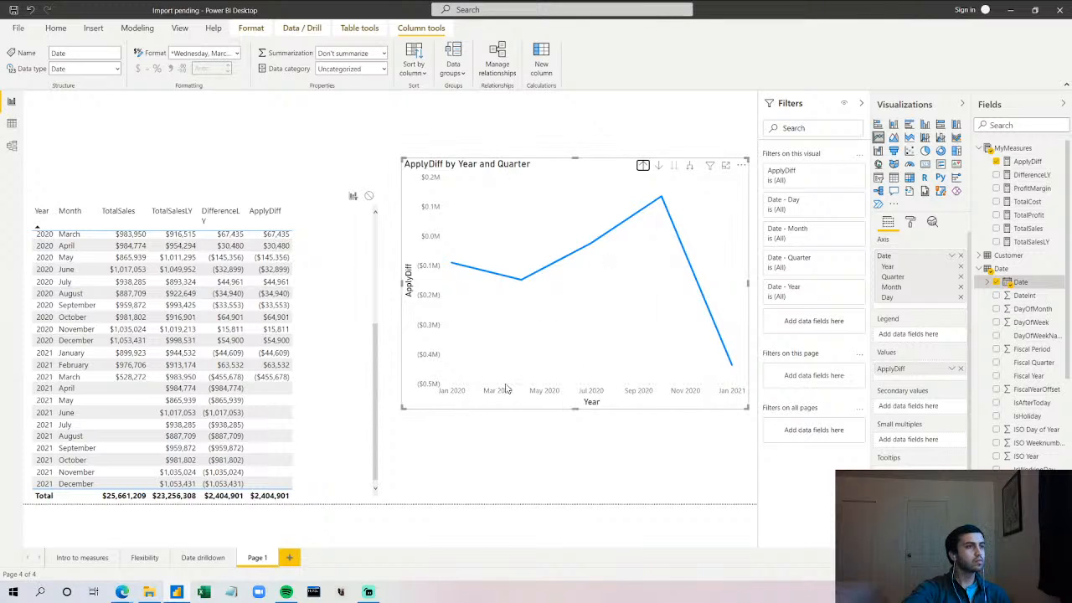
- Expand the line chart through the month level to days, then drill back up to months
click(659, 166)
click(659, 167)
click(690, 166)
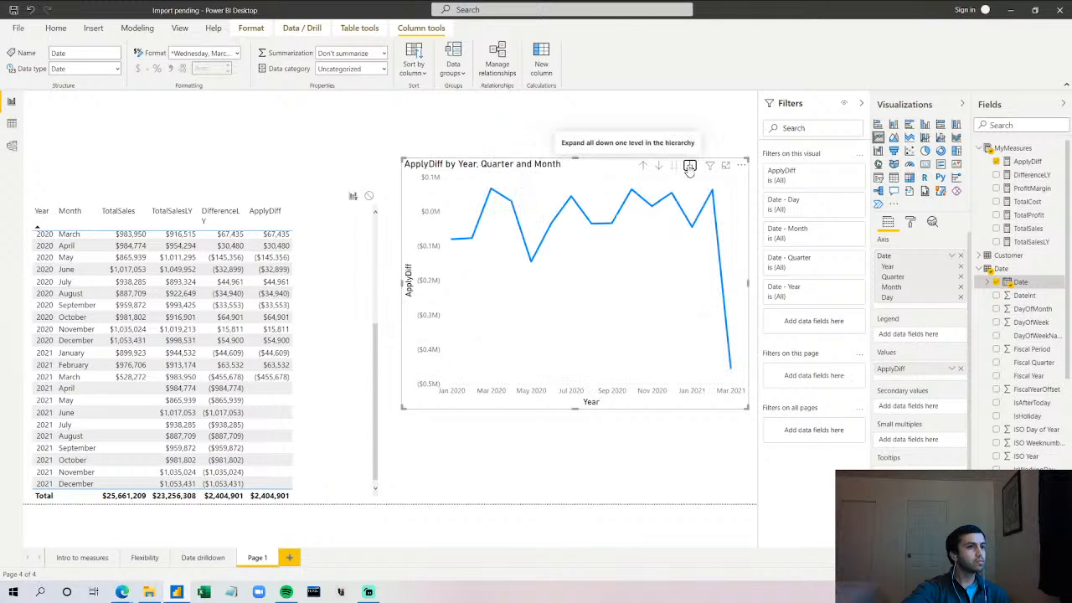
click(689, 167)
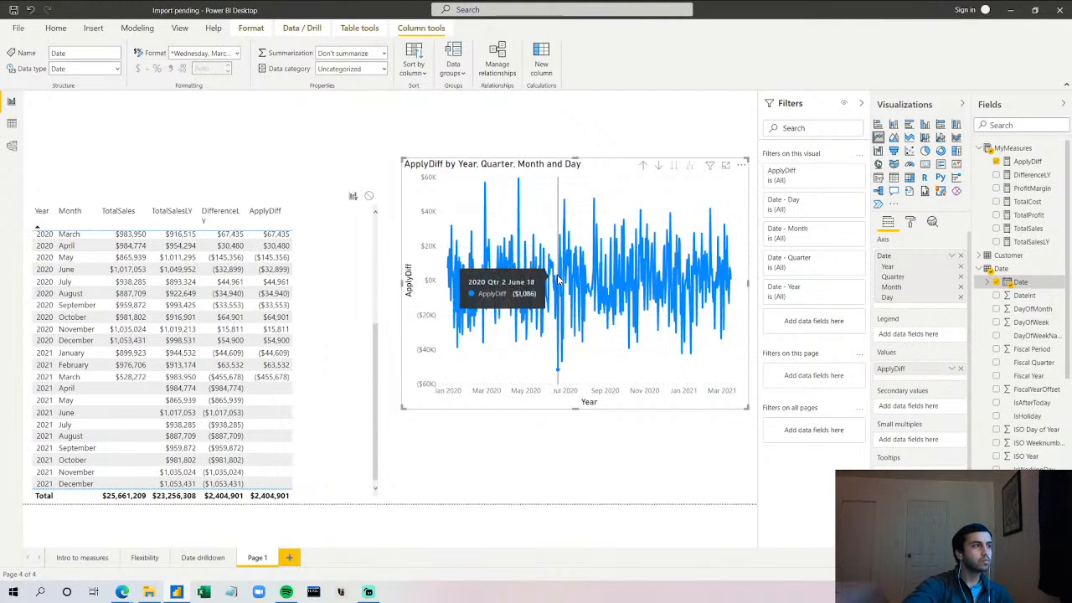
click(643, 166)
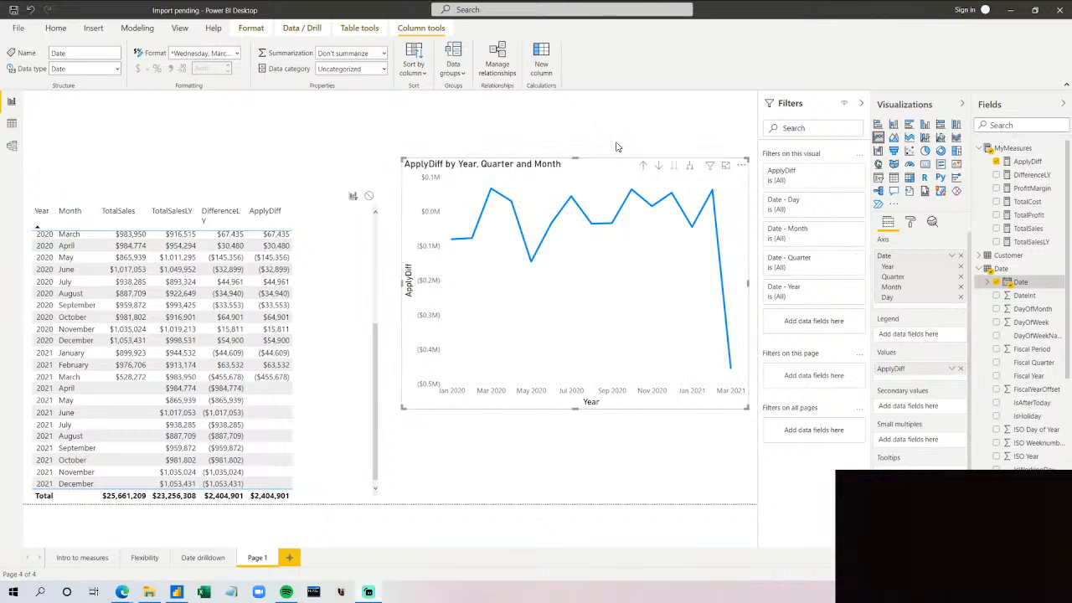
- Shrink the ApplyDiff line chart toward its upper-right corner and deselect it
drag(403, 407, 515, 322)
click(584, 408)
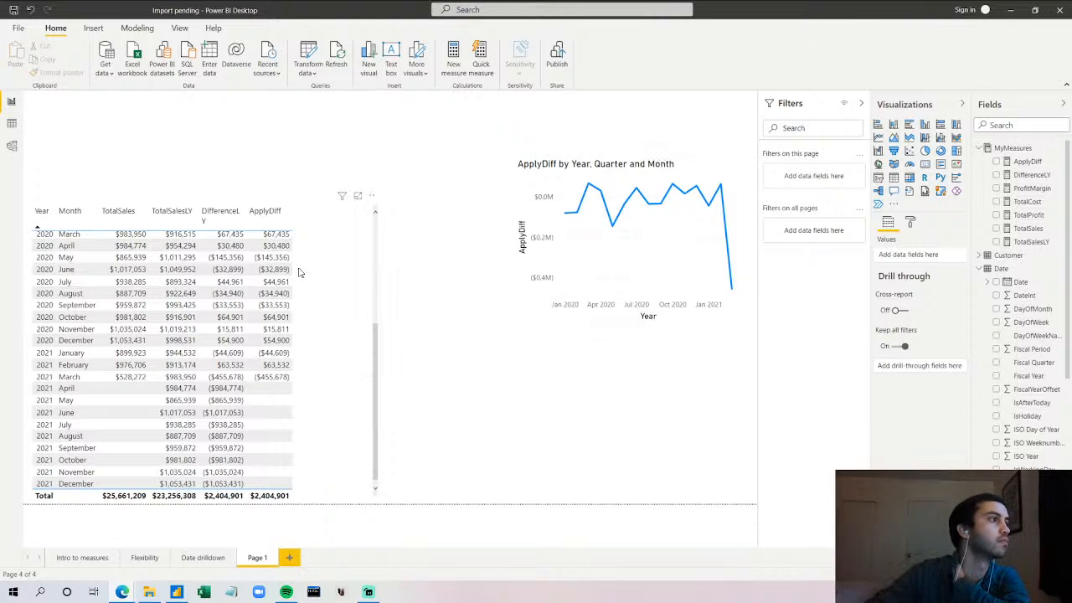
- Narrow the sales table to remove most of the empty space beside the ApplyDiff column
click(204, 276)
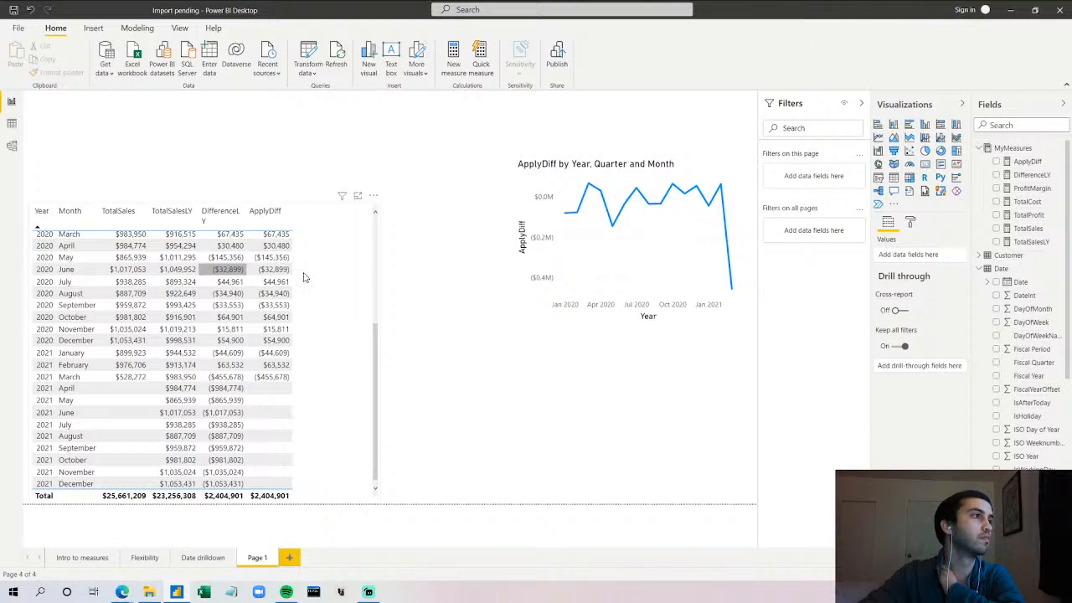
click(347, 300)
drag(381, 353, 327, 359)
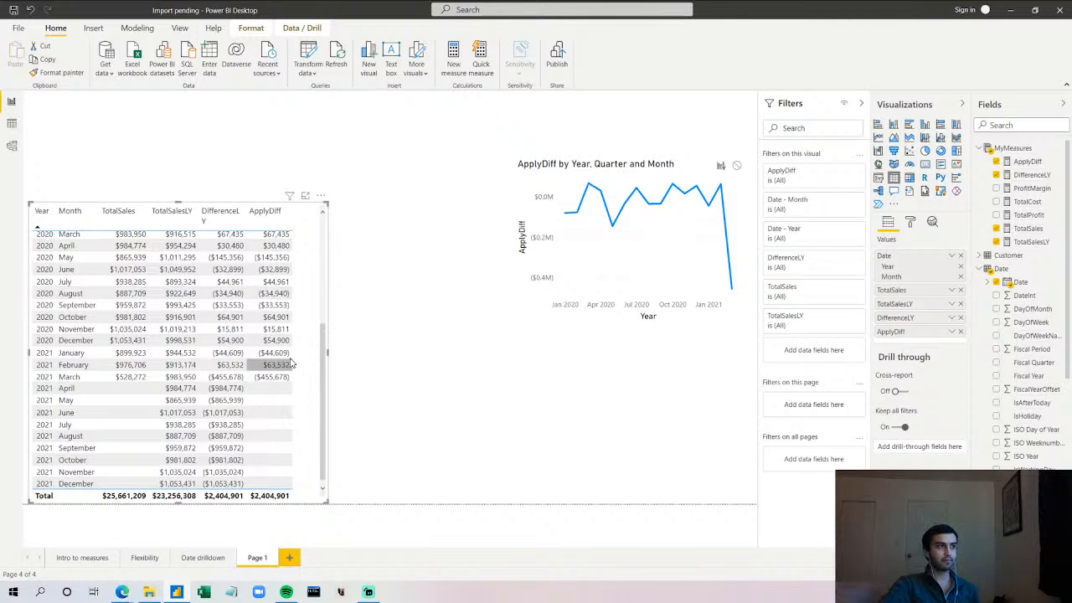
scroll(252, 365, up, 5)
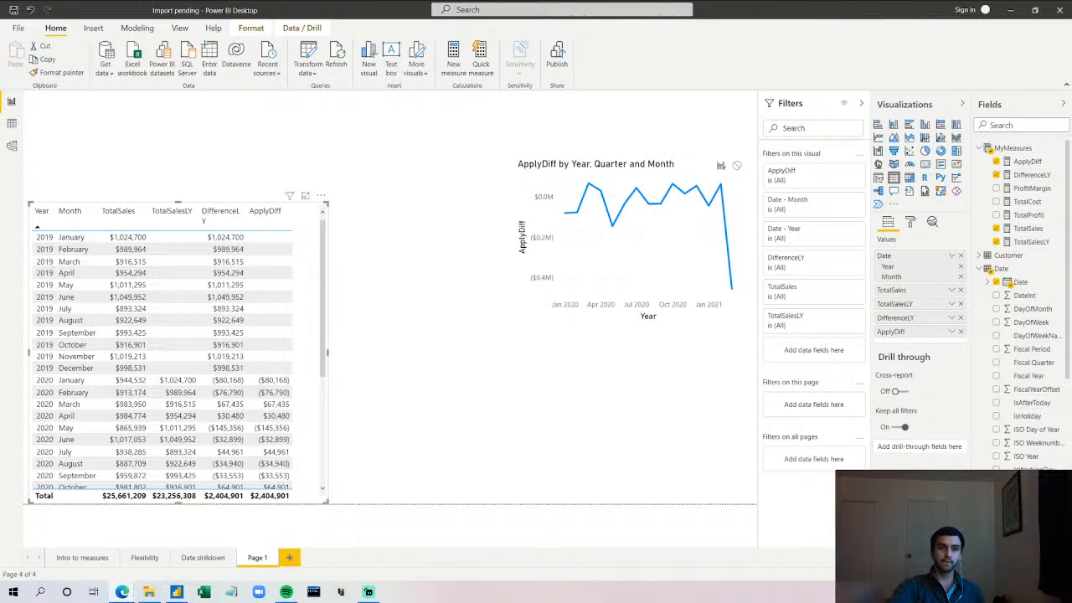
- Enlarge the ApplyDiff line chart from its lower-left corner so it fills the space beside the sales table
click(531, 315)
drag(516, 322, 371, 469)
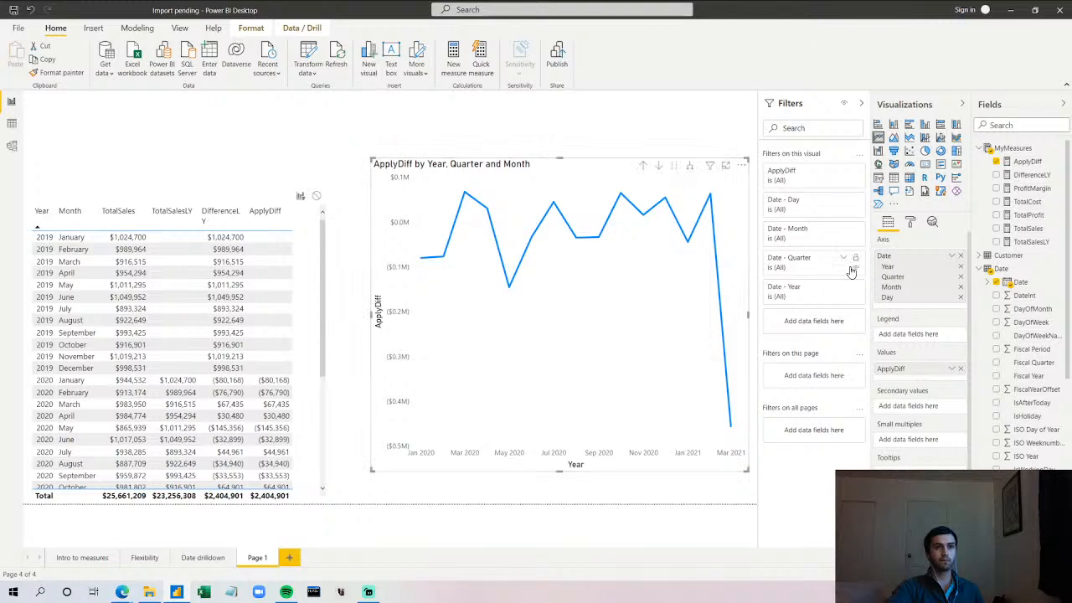
- Try a trend line on the ApplyDiff line chart and remove it again
click(935, 223)
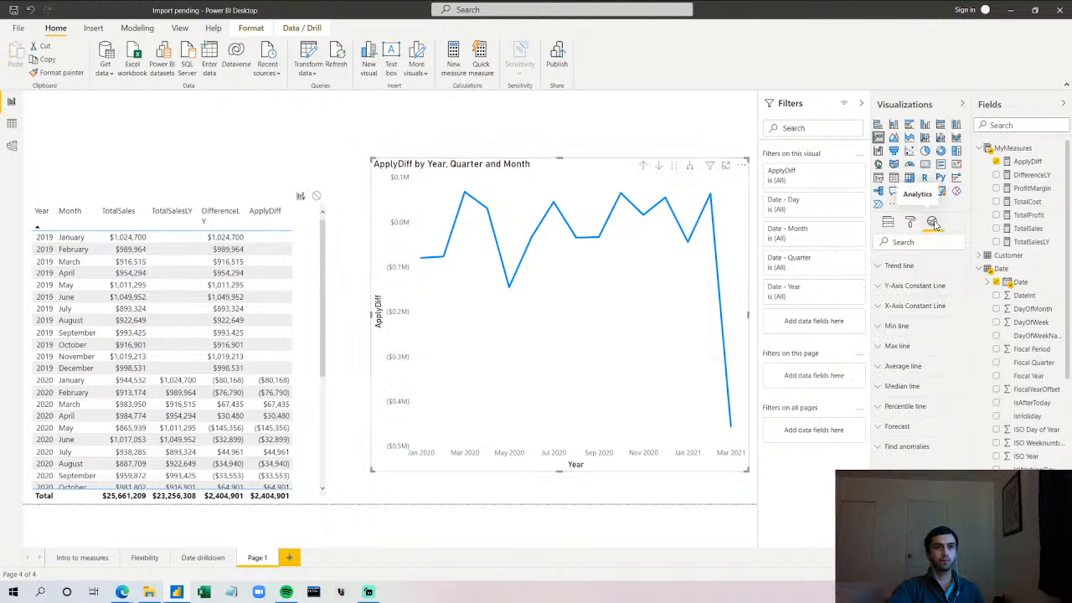
click(876, 268)
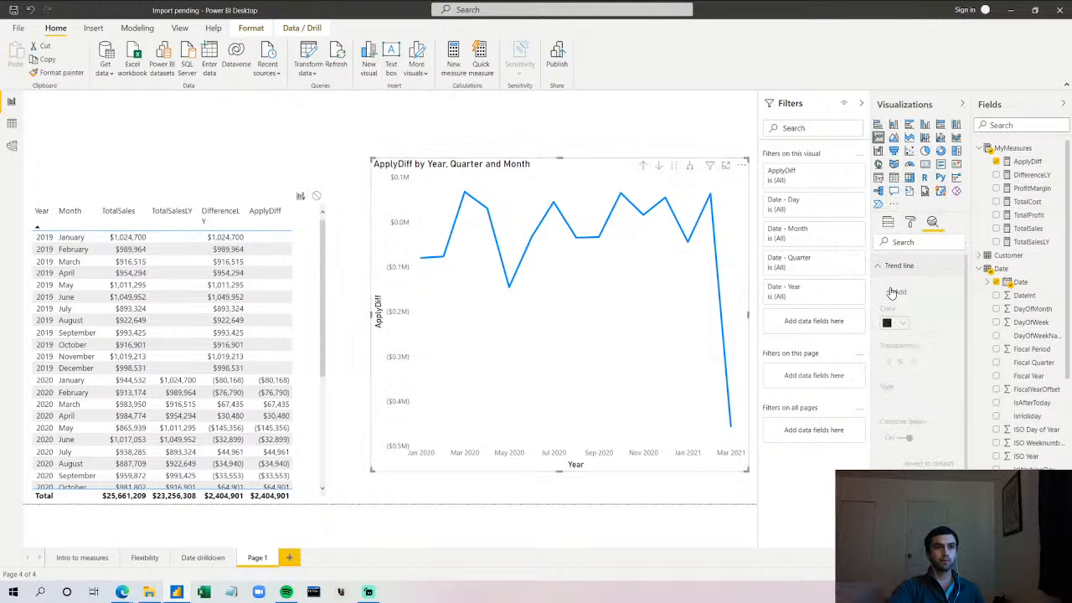
click(897, 292)
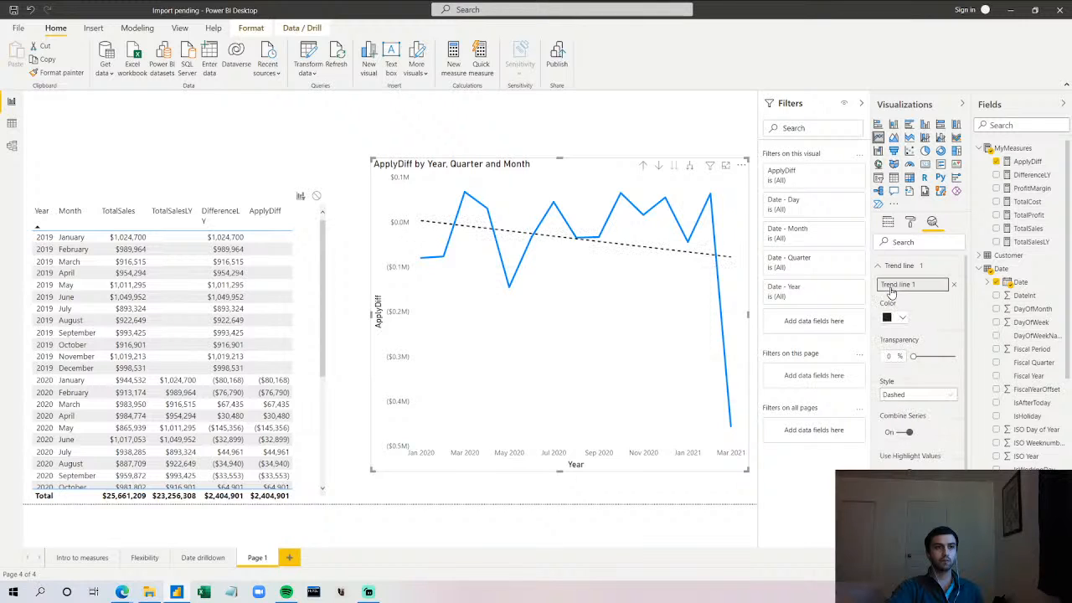
click(954, 287)
- Compare the table's 2021 ApplyDiff rows with the last point of the line chart
scroll(293, 366, down, 2)
scroll(293, 366, down, 3)
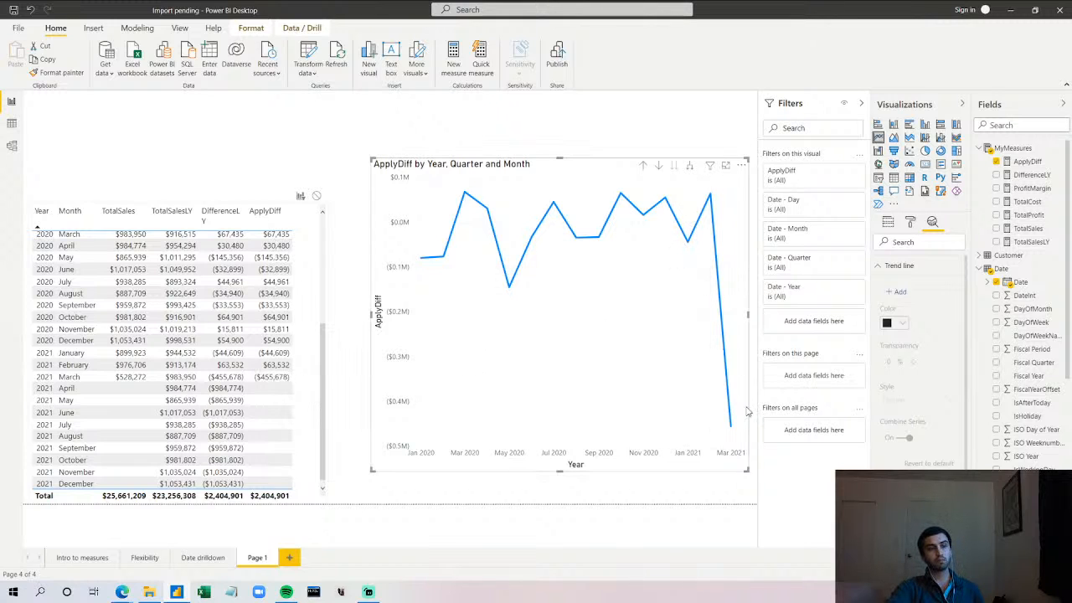
mouse_move(732, 429)
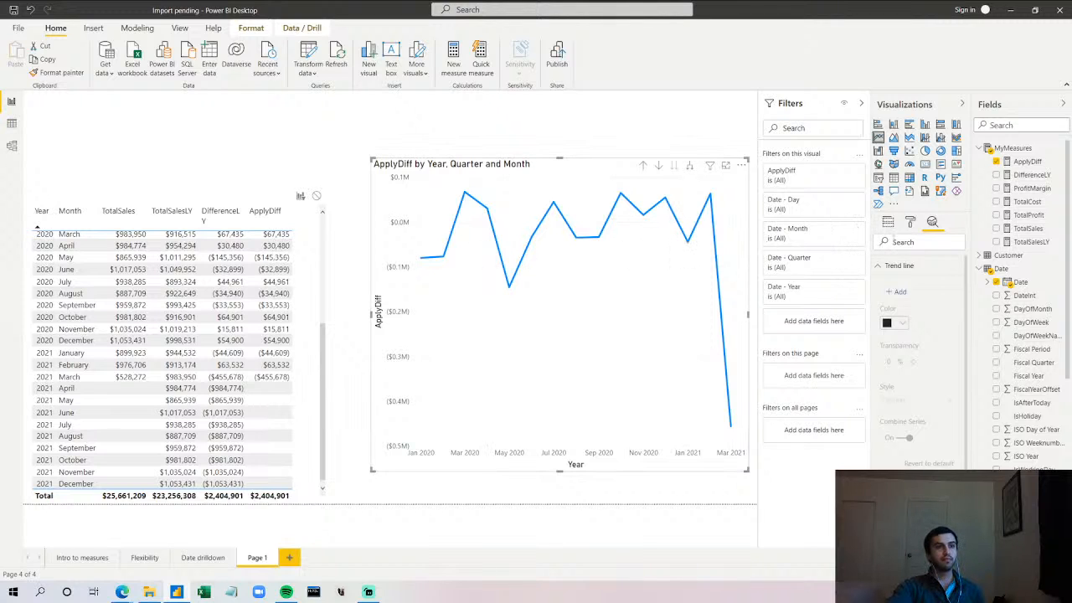
- Add a Y-axis constant line to the ApplyDiff line chart at the value 0
click(879, 267)
click(879, 288)
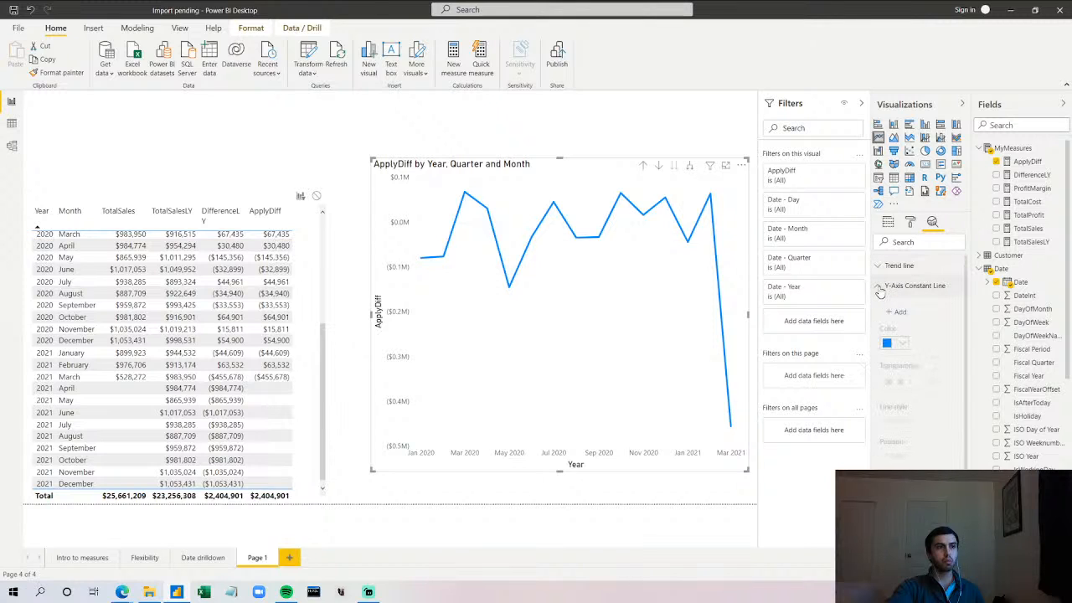
click(898, 312)
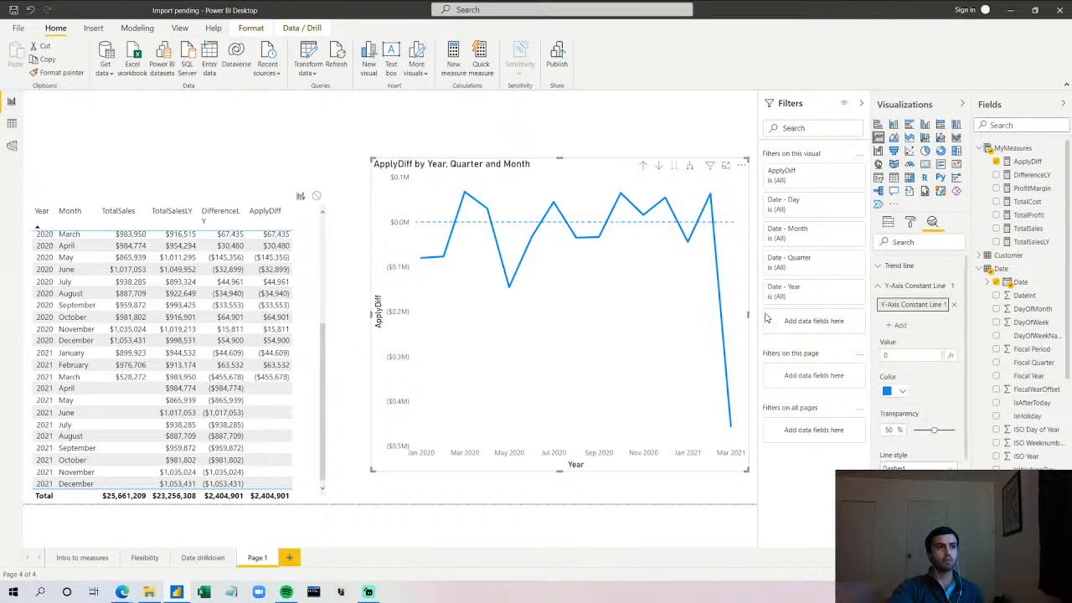
- Try 50000 as the Y-axis constant line's value, restore it to 0 and deselect the chart
click(918, 357)
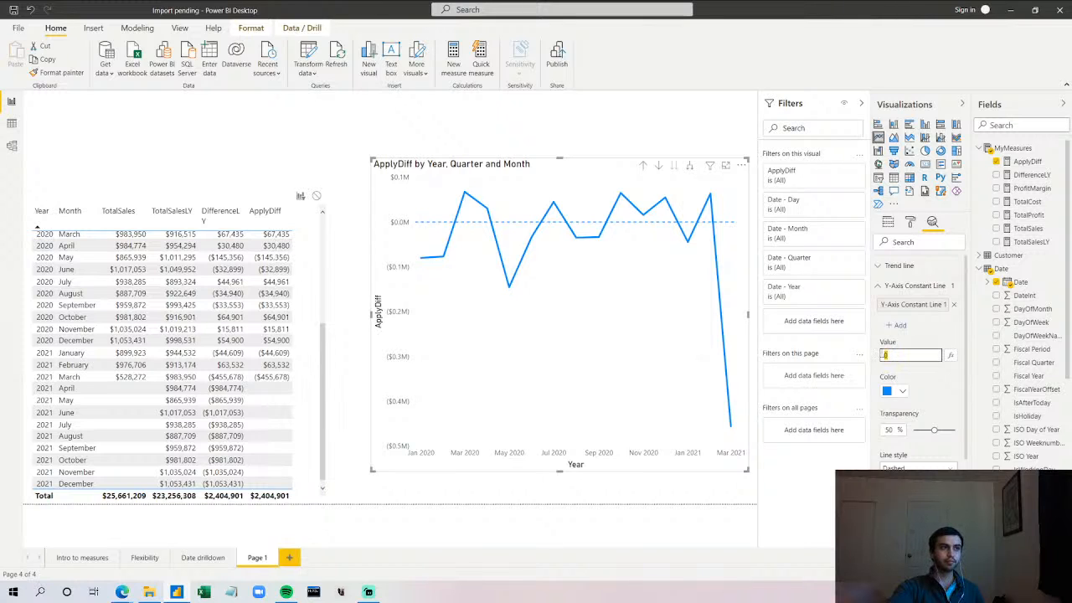
text(.5)
text(00)
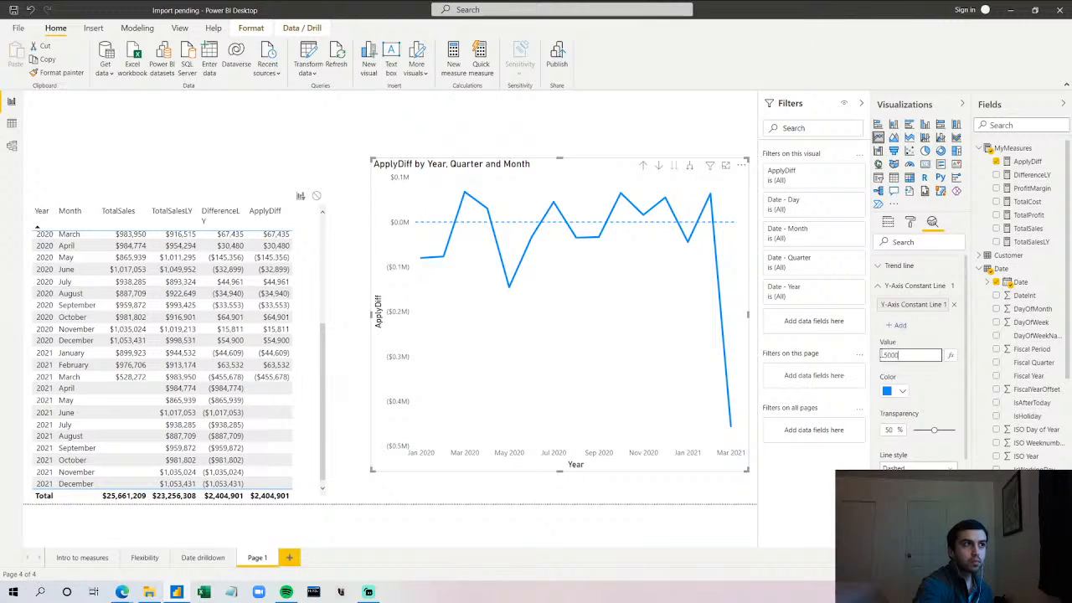
text(000)
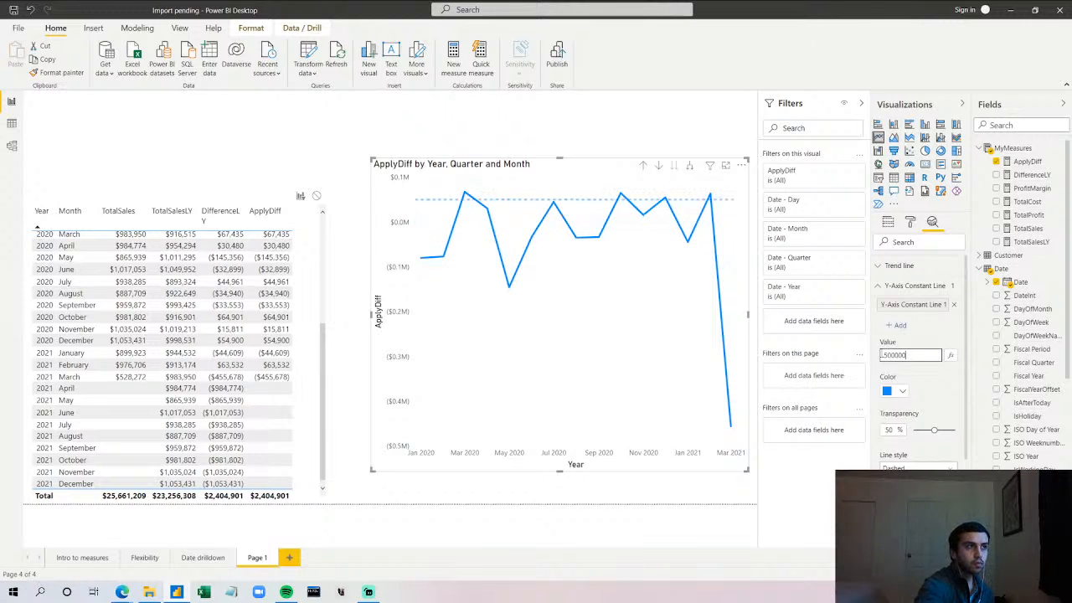
key(BackSpace)
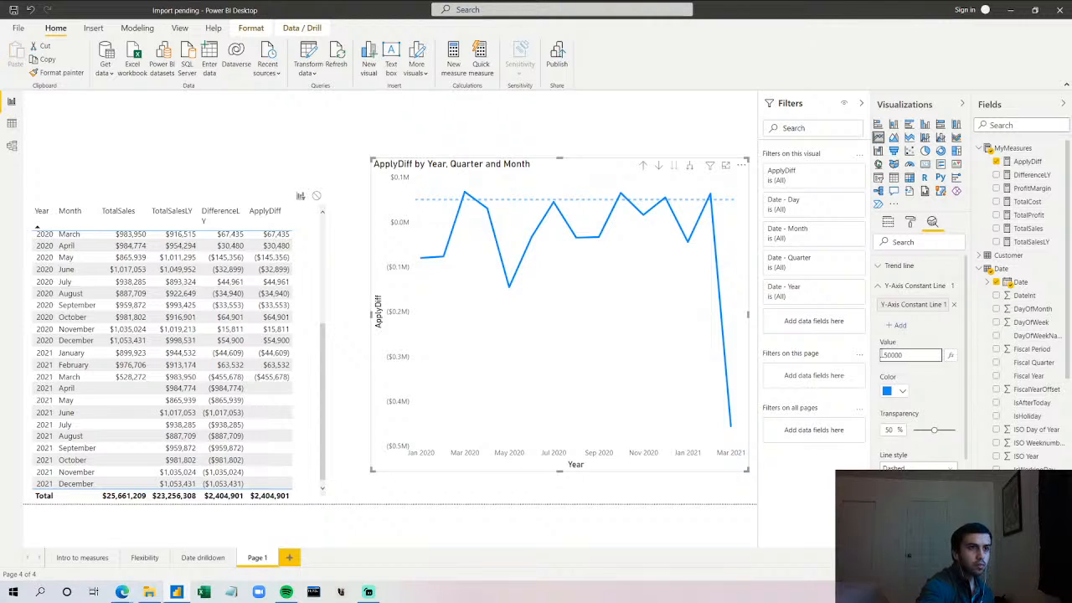
key(ctrl+a)
key(BackSpace)
text(0)
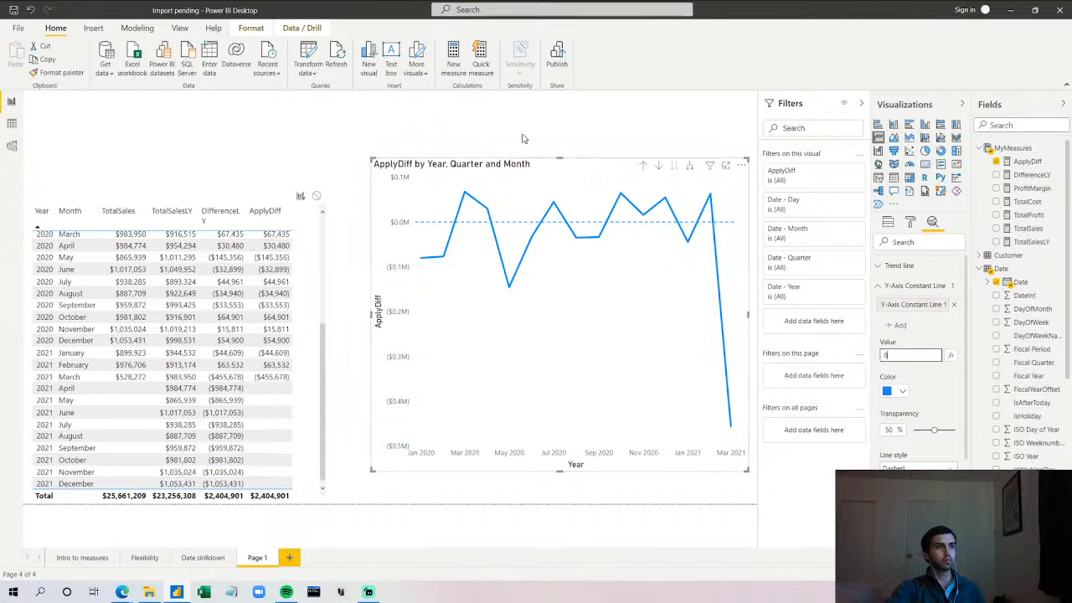
click(521, 139)
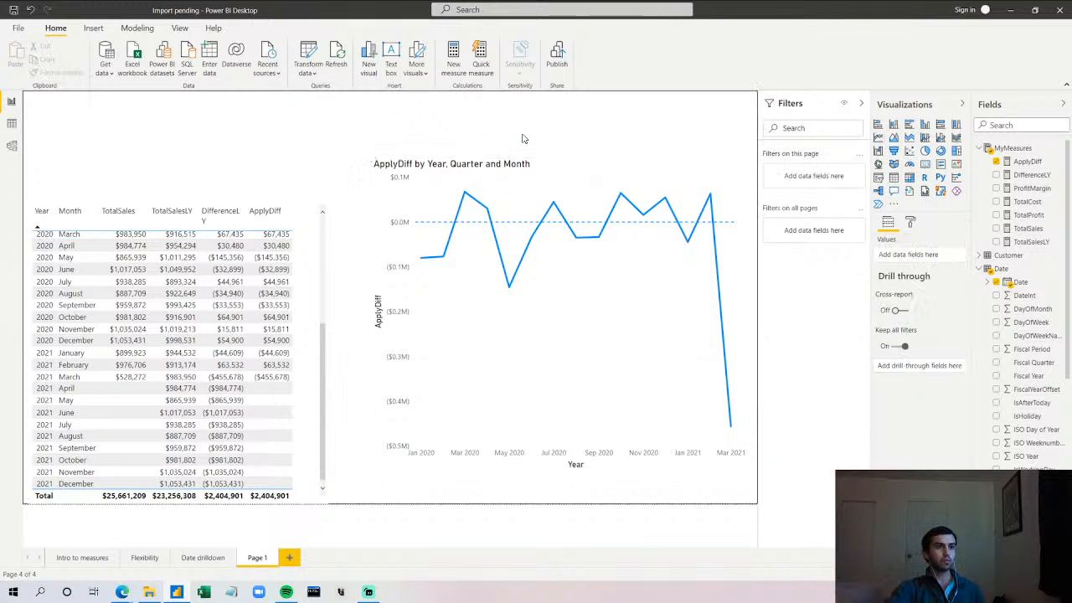
click(499, 311)
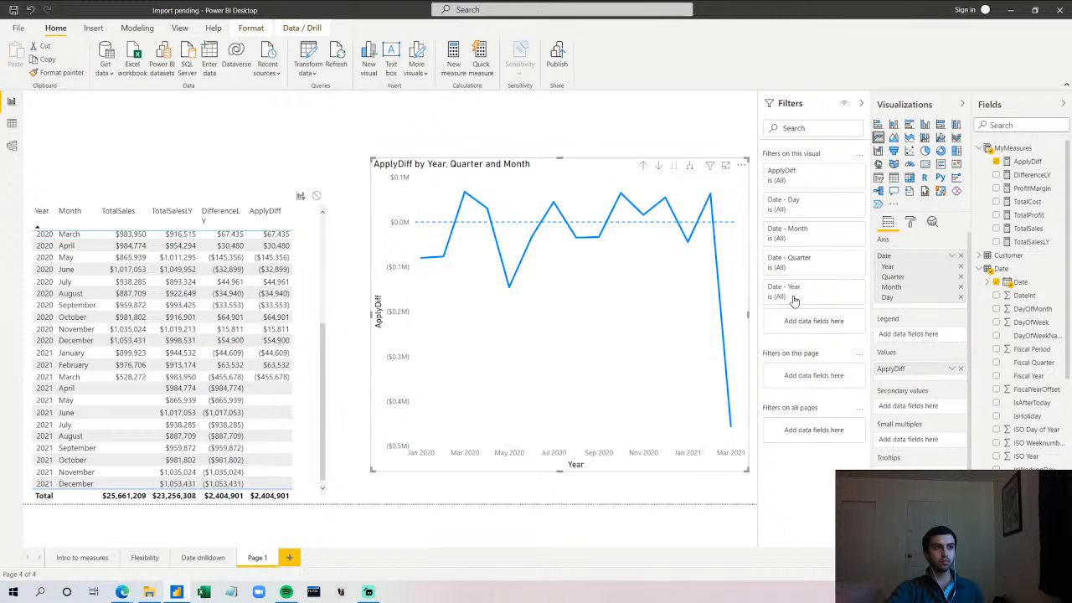
click(499, 136)
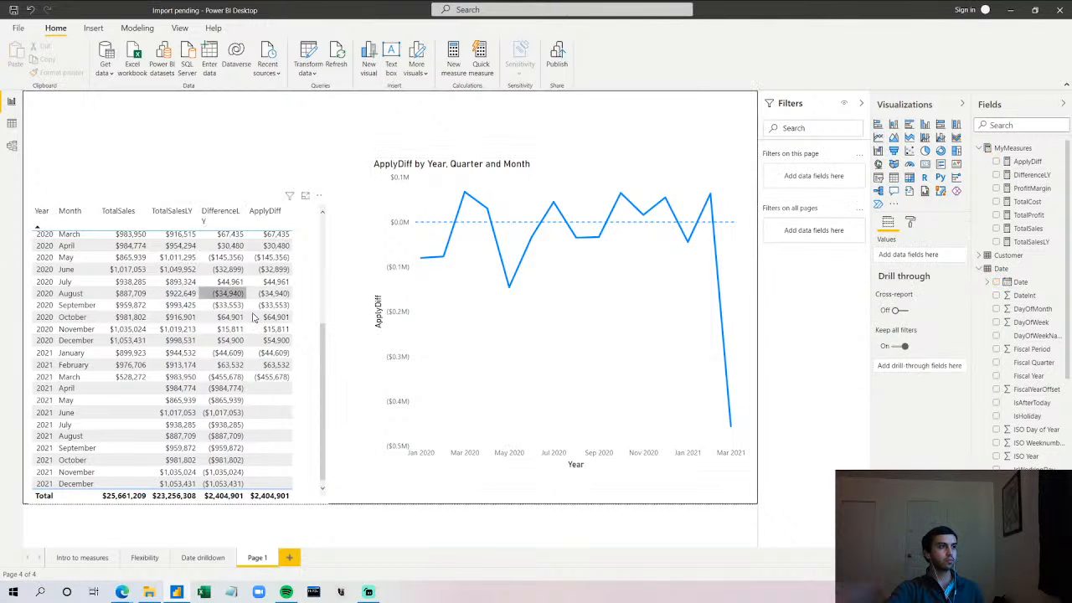
- Stretch the sales table's upper edge to the top of the page and show its first rows
click(187, 206)
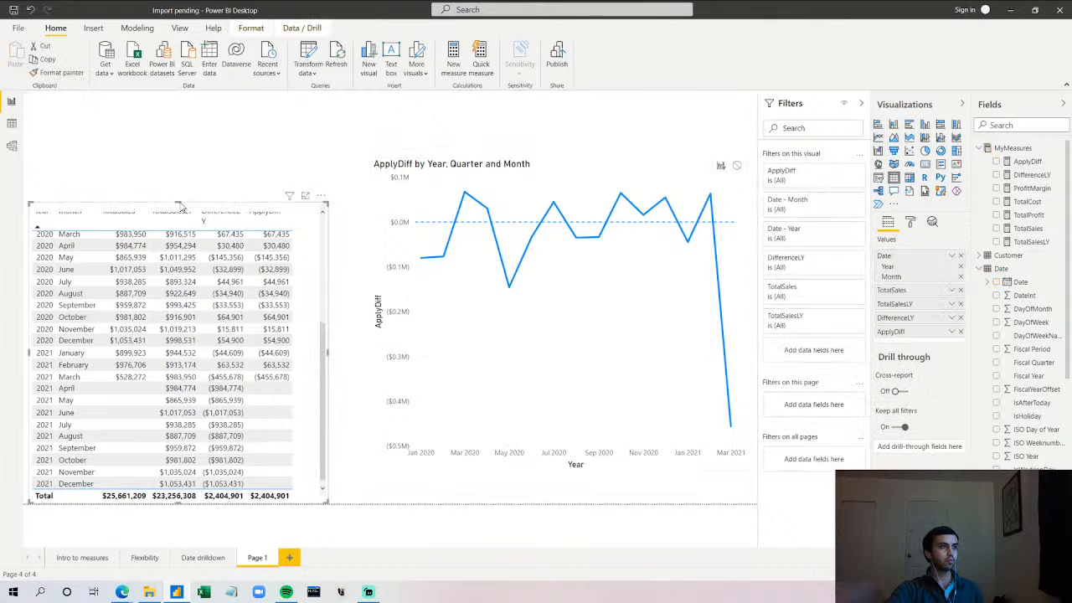
drag(184, 193, 178, 112)
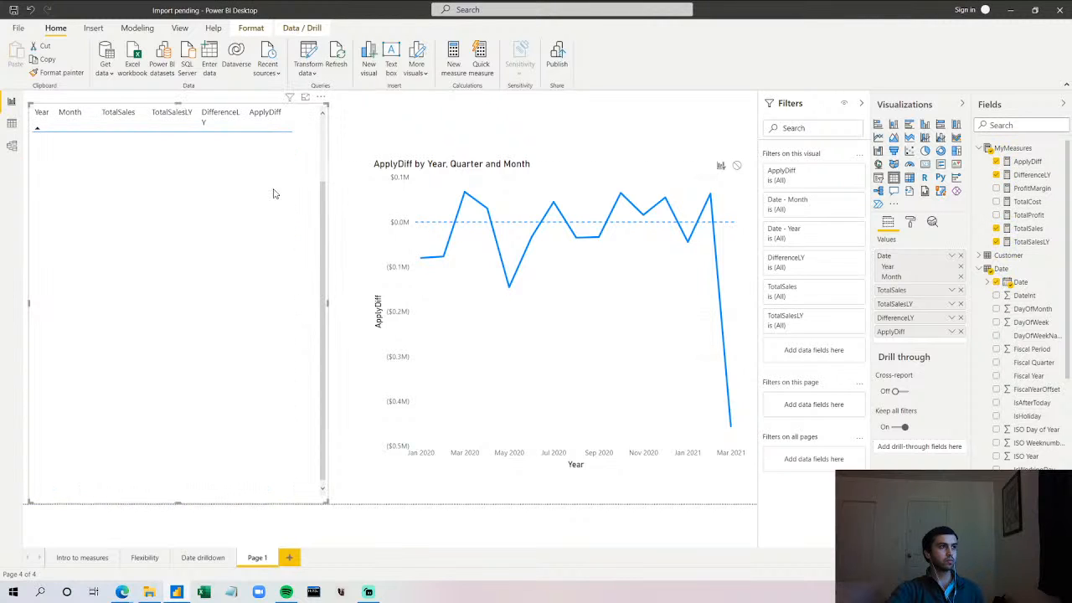
scroll(223, 238, up, 2)
click(364, 151)
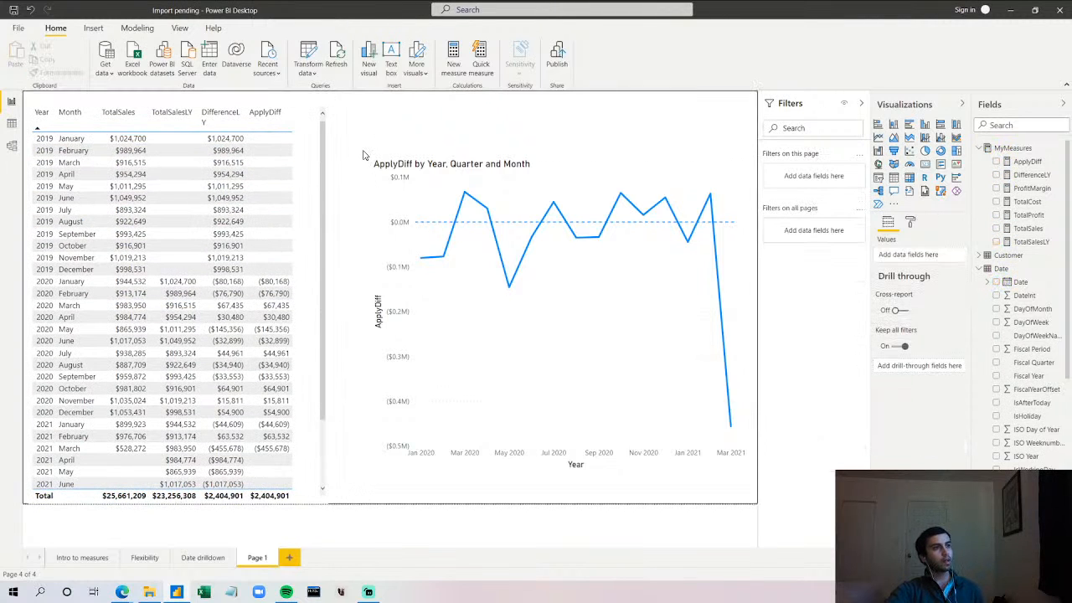
- Move the ApplyDiff line chart slightly up and closer to the sales table, and deselect it
click(506, 332)
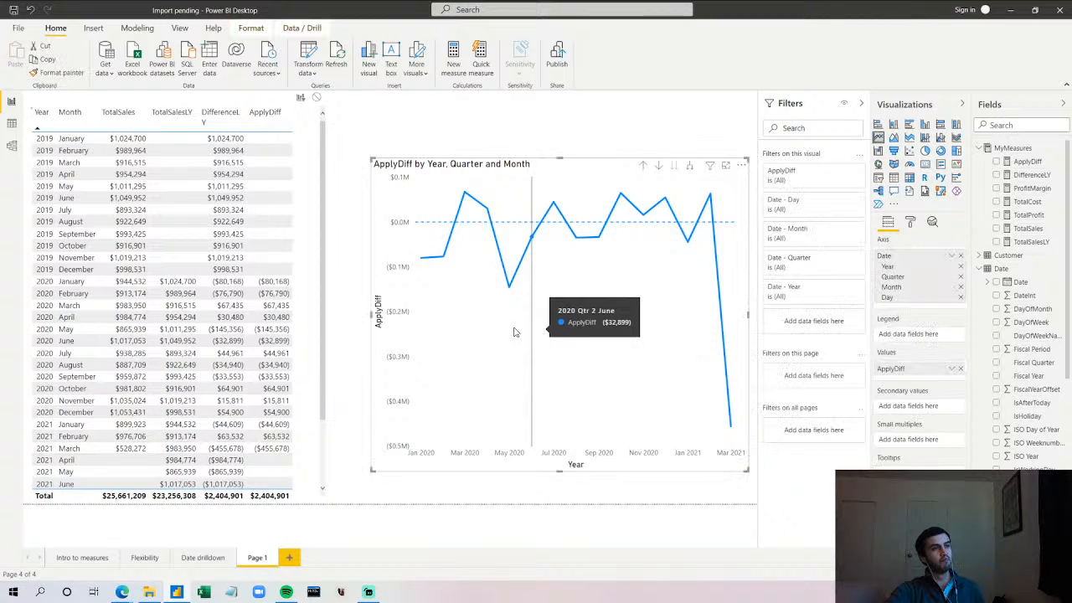
drag(512, 333, 499, 315)
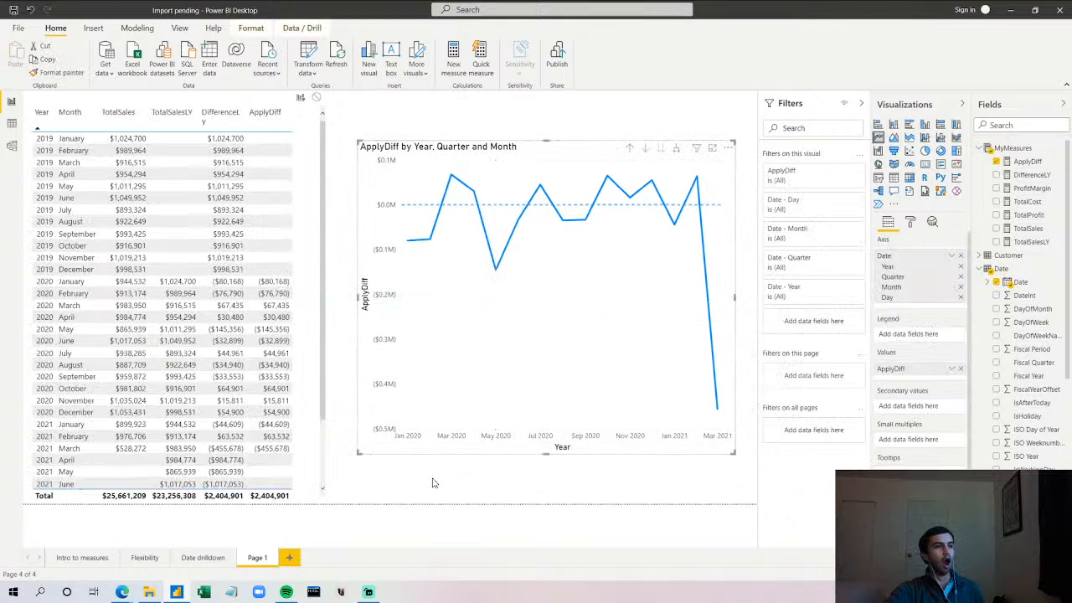
click(433, 546)
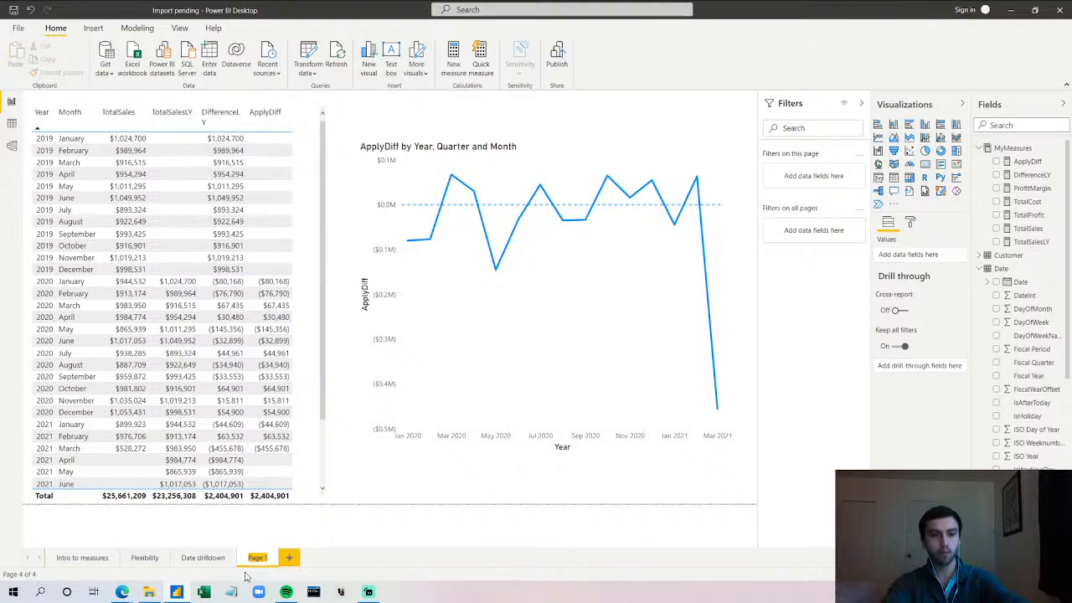
- Rename the report page Page 1 as "Sales Difference"
text(Sales)
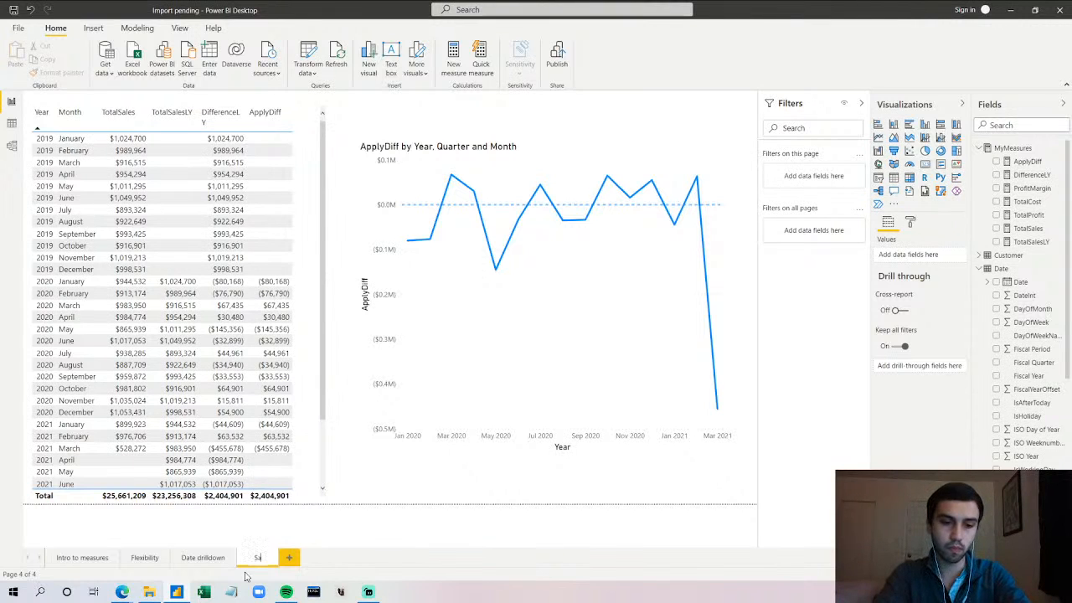
key(BackSpace)
key(BackSpace)
key(BackSpace)
key(BackSpace)
key(BackSpace)
text(Di)
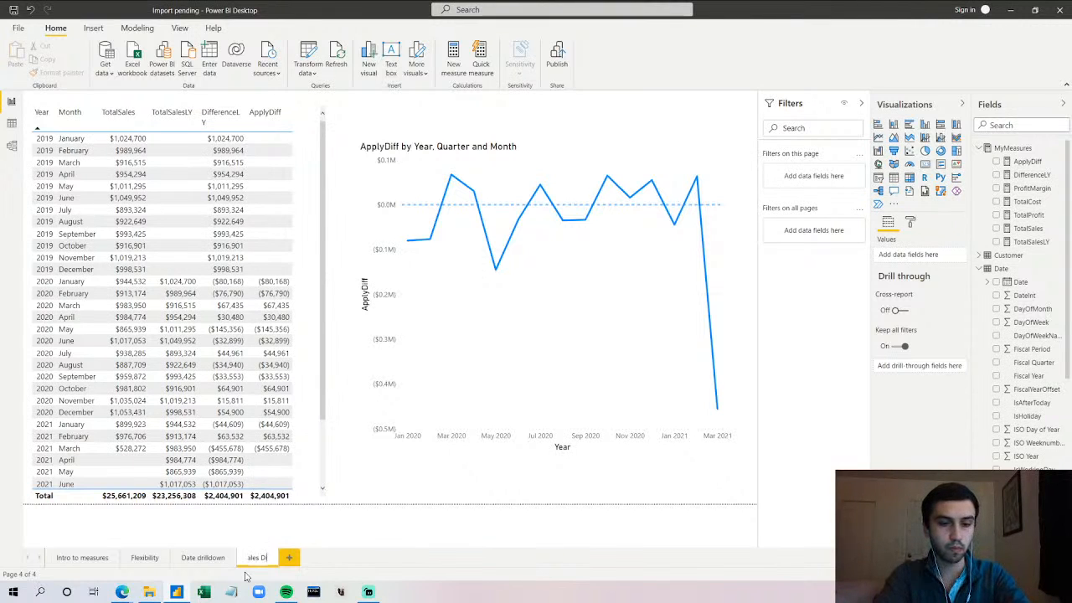
text(fference)
key(Return)
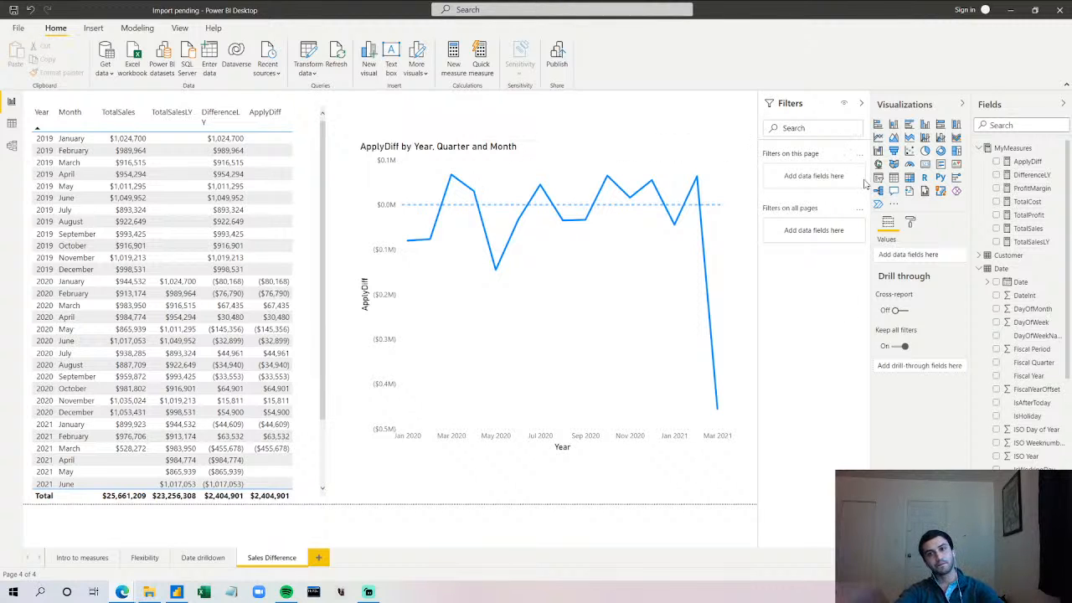
- Create a new measure in the MyMeasures table and name it TotalSales2
right_click(1008, 149)
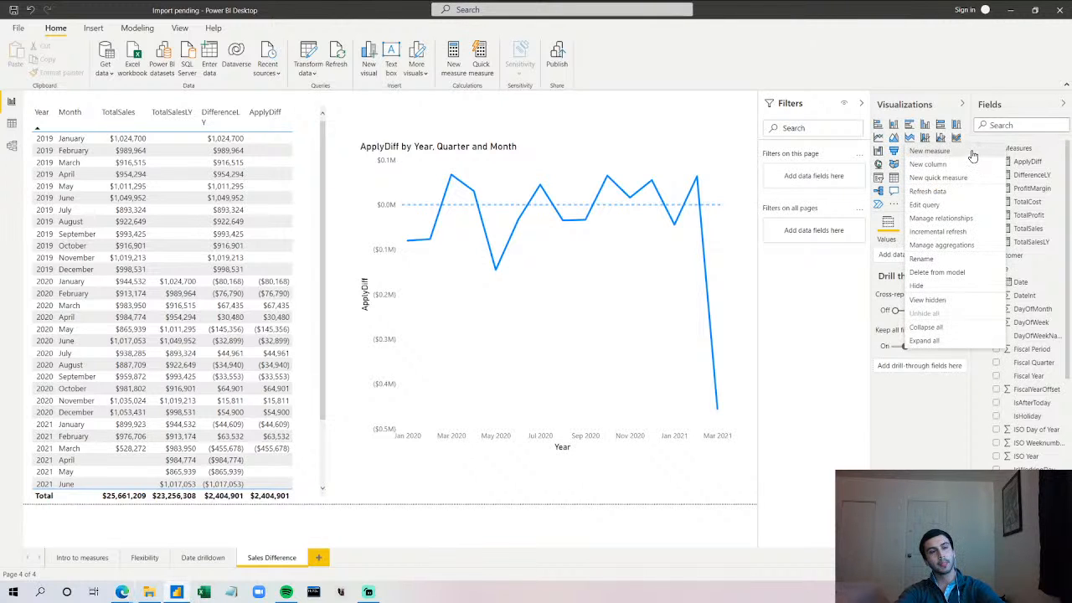
click(974, 155)
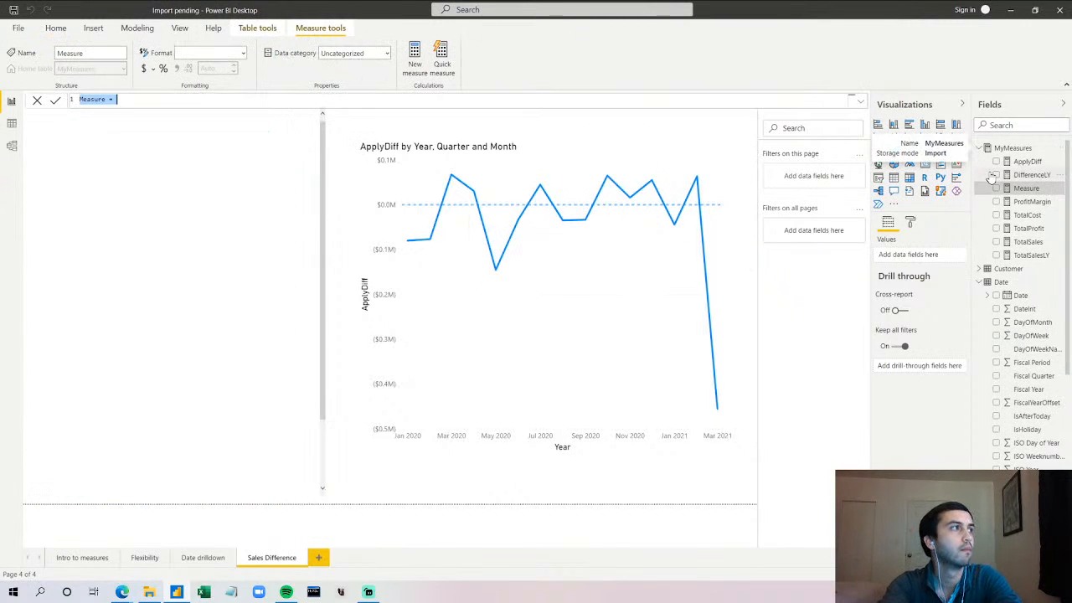
text(Tot)
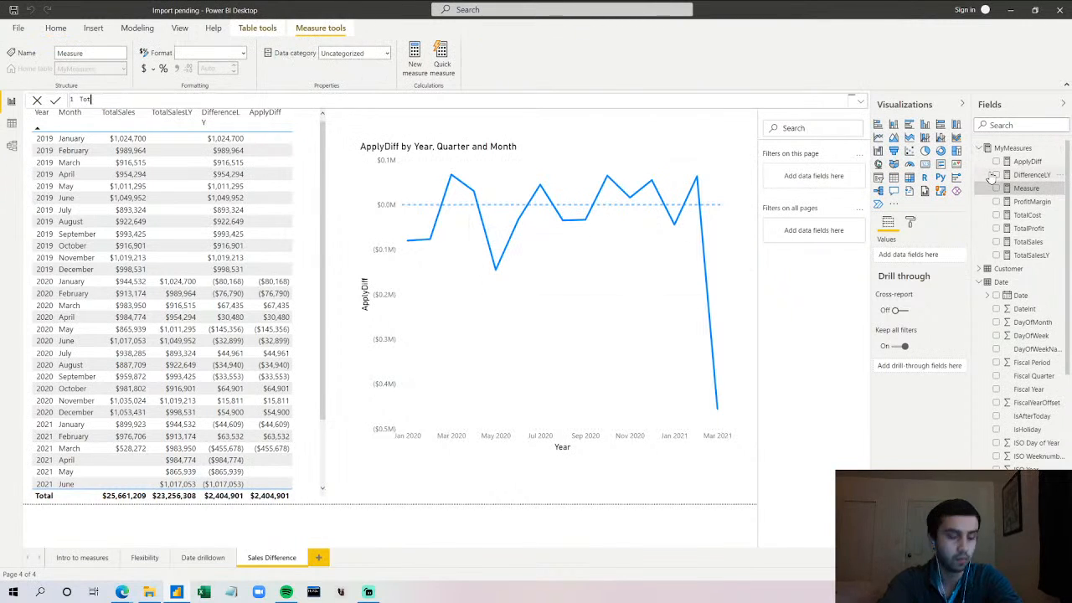
text(al )
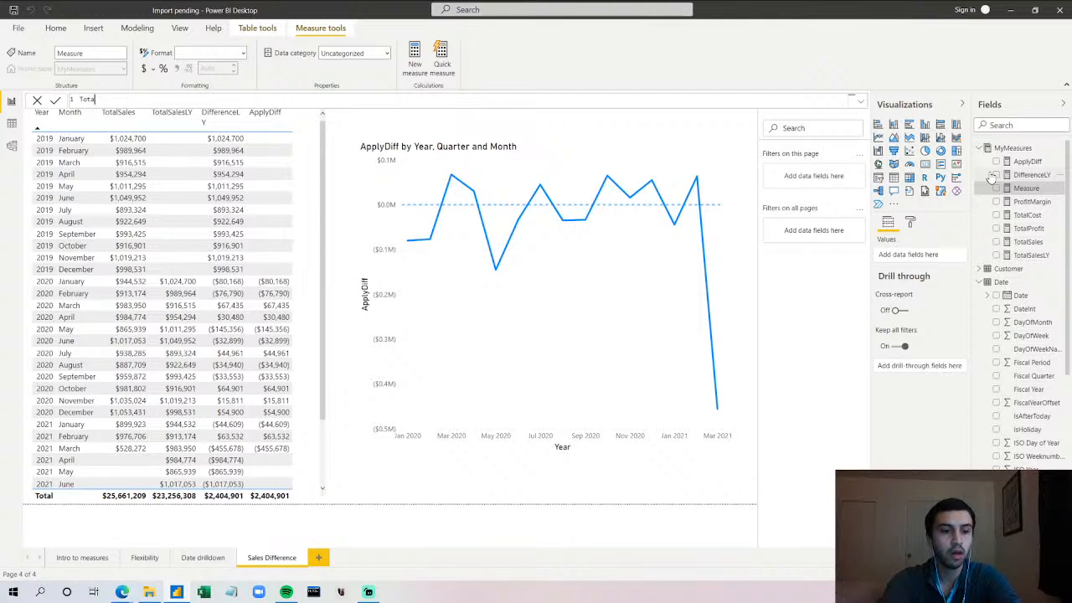
text(Sales2)
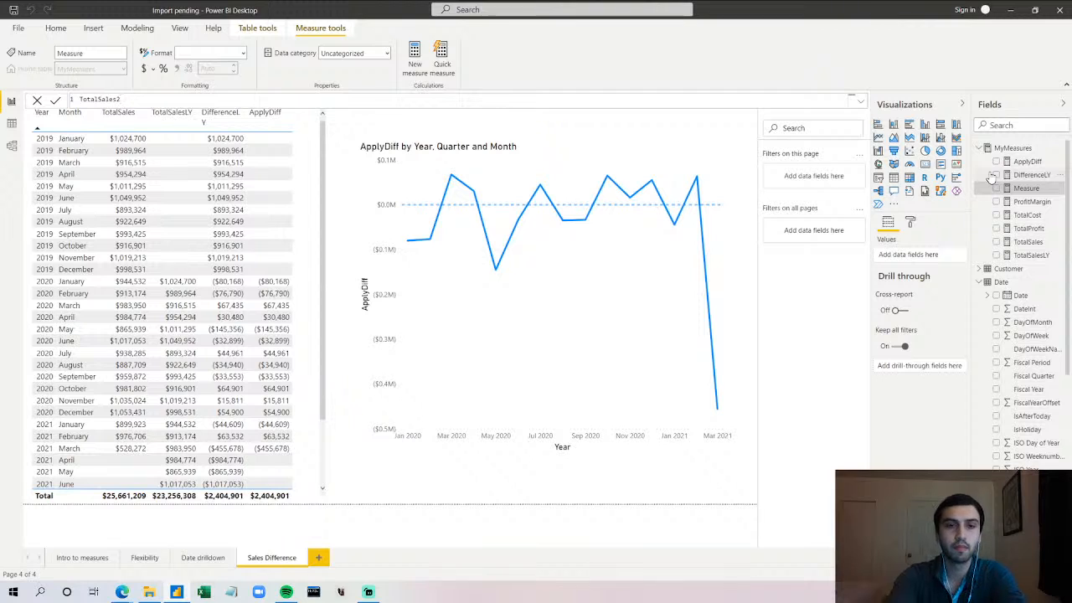
- Begin the TotalSales2 formula with CALCULATE on [TotalSales] and open a DATEADD function as its filter
text( = CALCULATE()
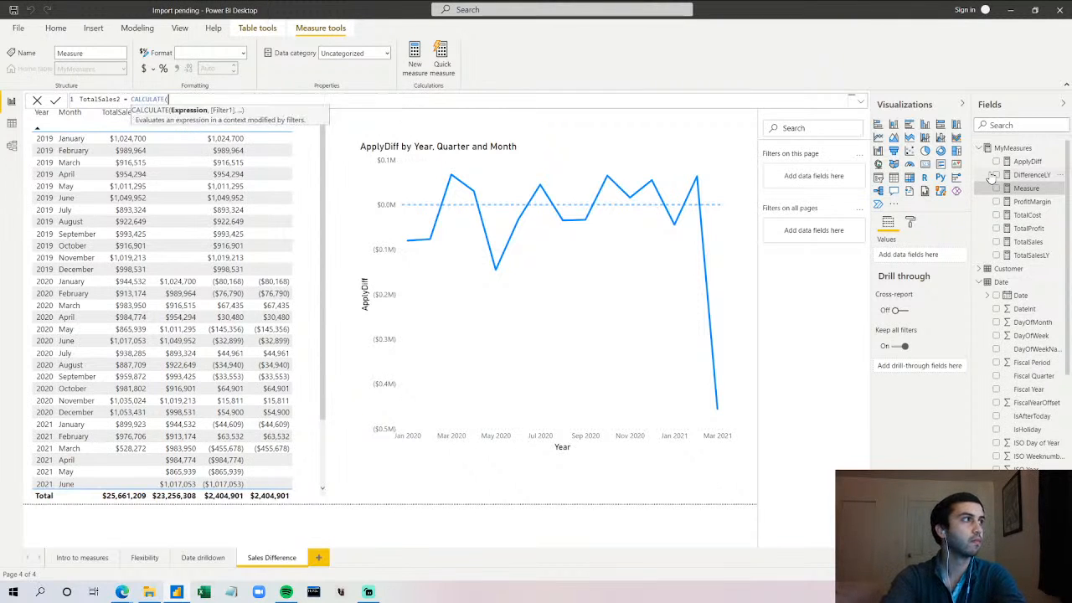
text([TotalSales])
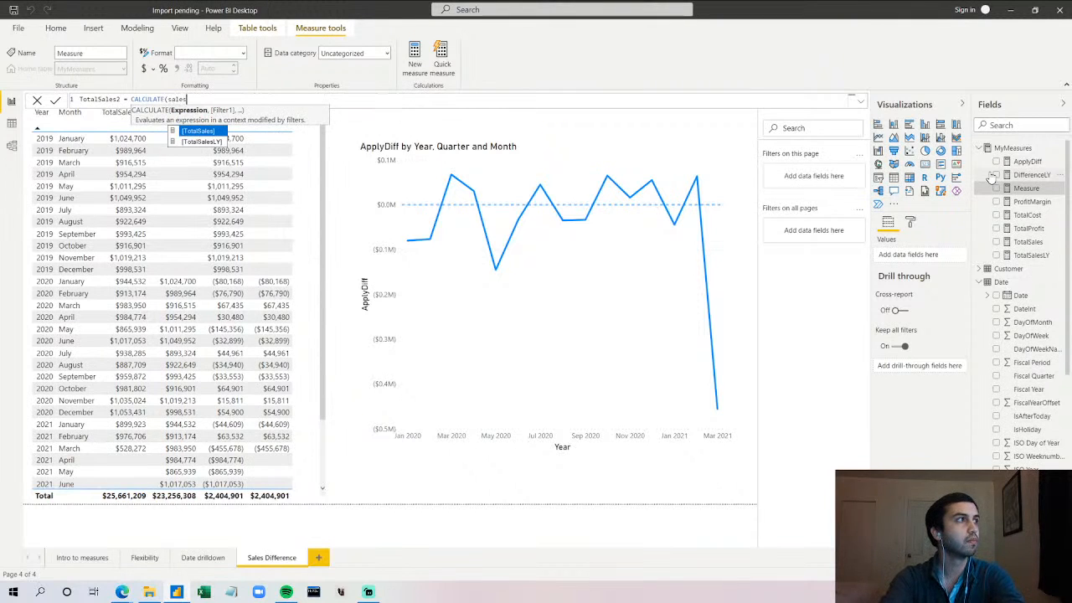
text(, add)
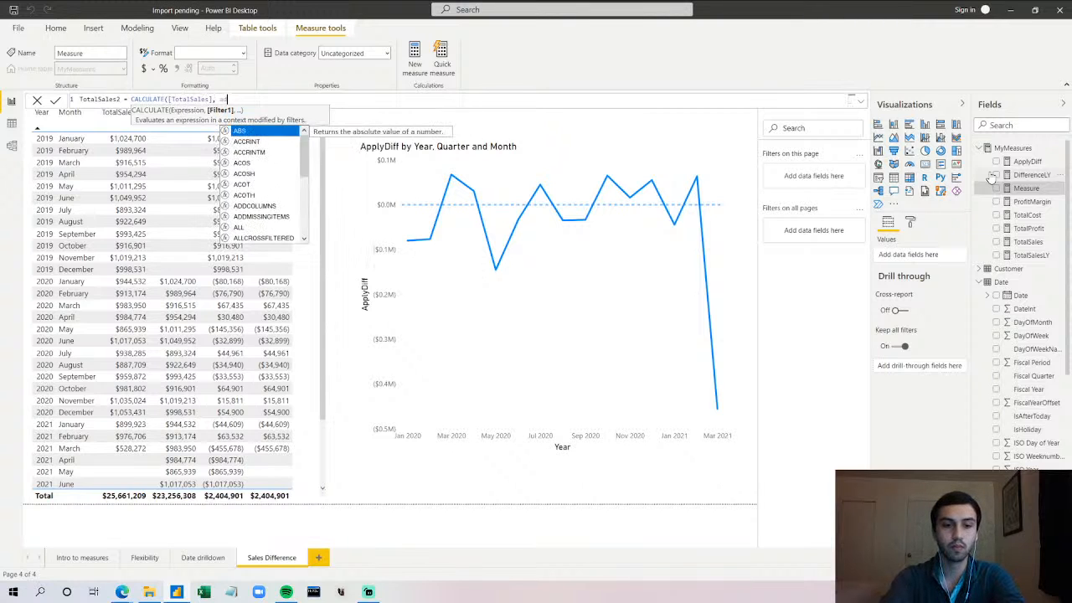
key(Down)
key(Down)
key(Tab)
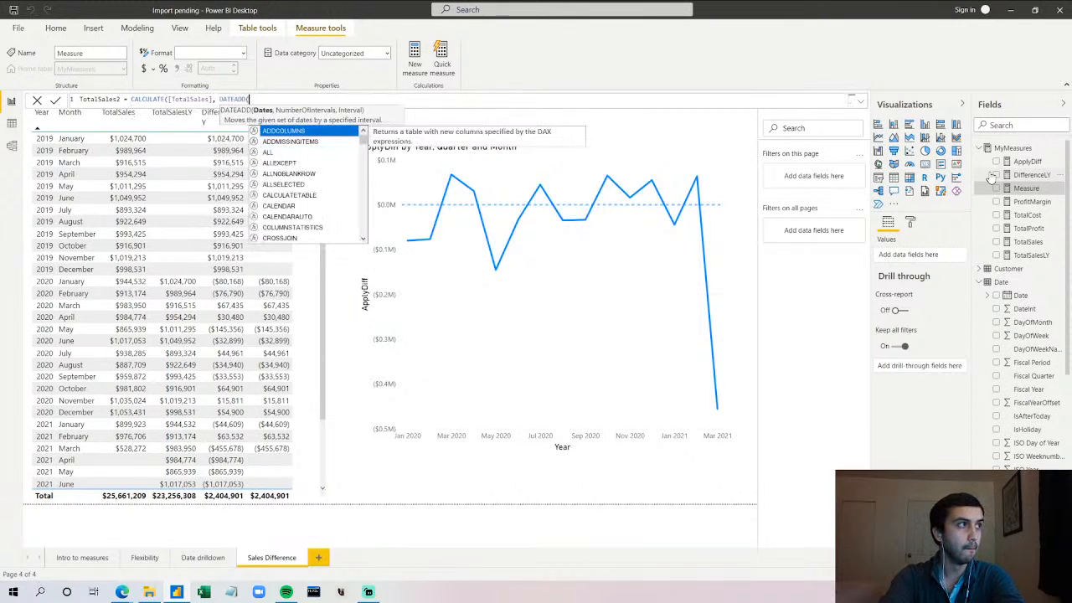
- Use the 'Date'[Date] column as the dates argument of DATEADD
text(date)
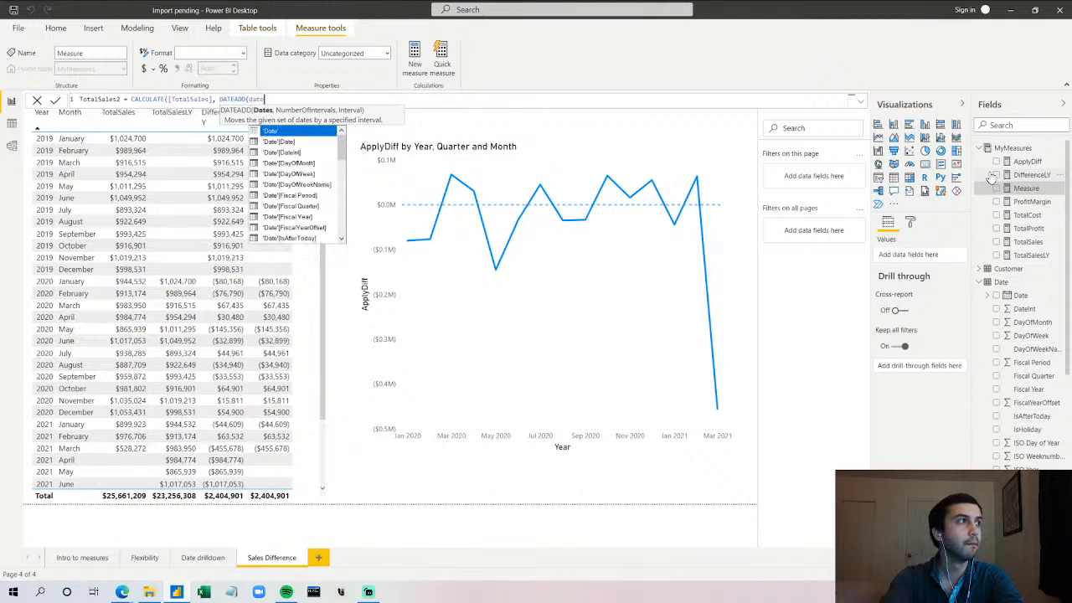
key(Tab)
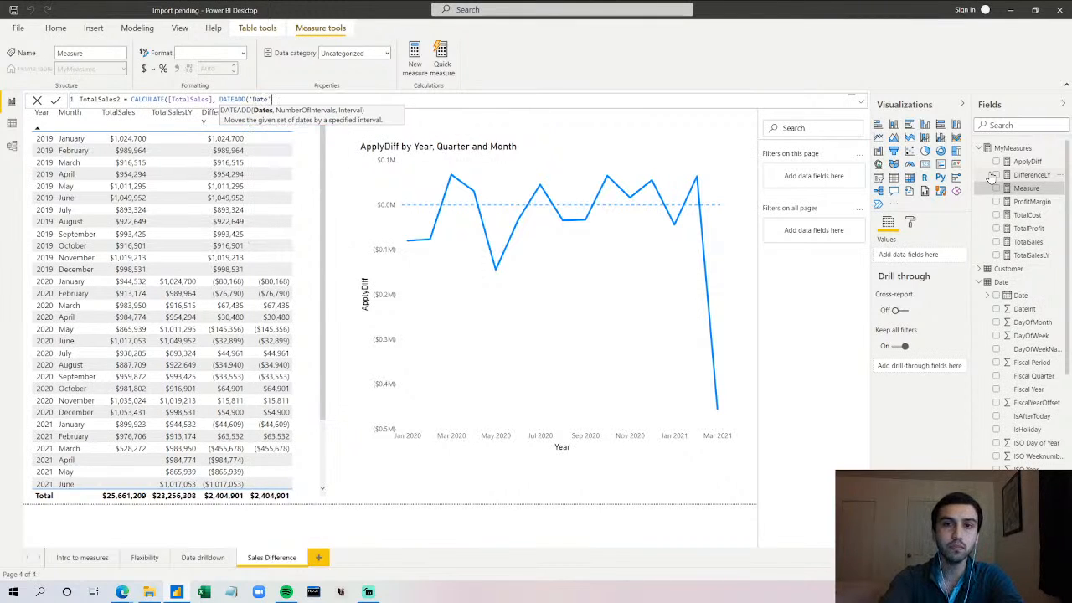
key(BackSpace)
key(BackSpace)
key(BackSpace)
key(BackSpace)
key(BackSpace)
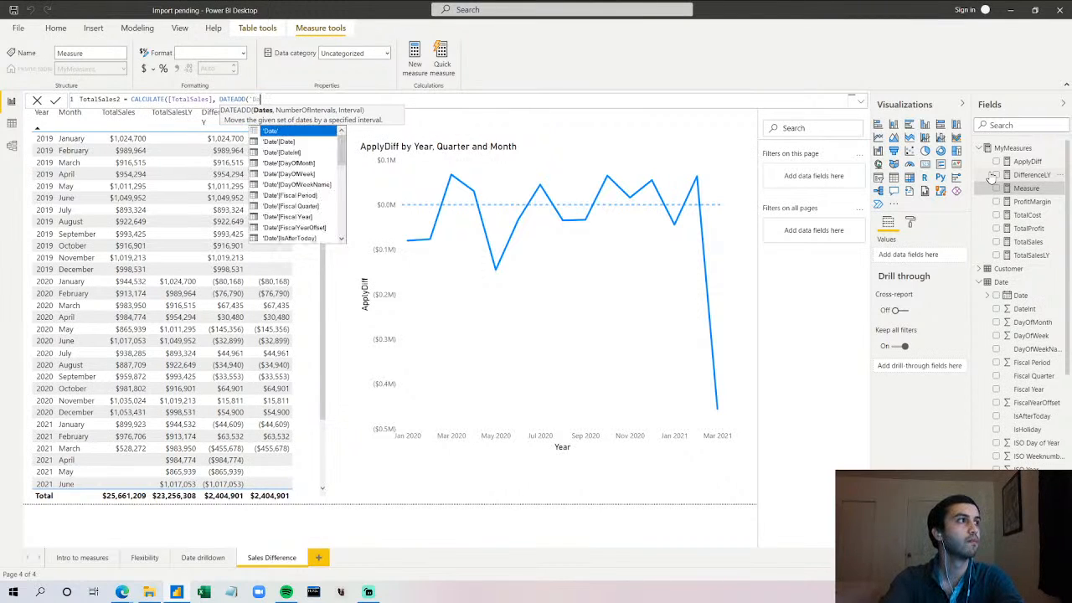
text(date)
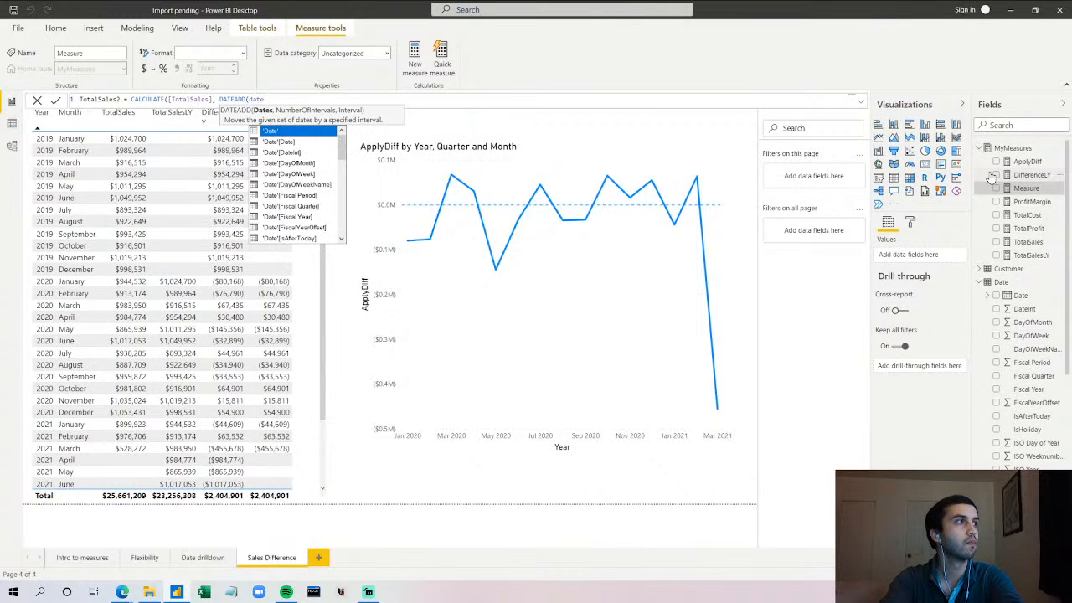
key(Down)
key(Tab)
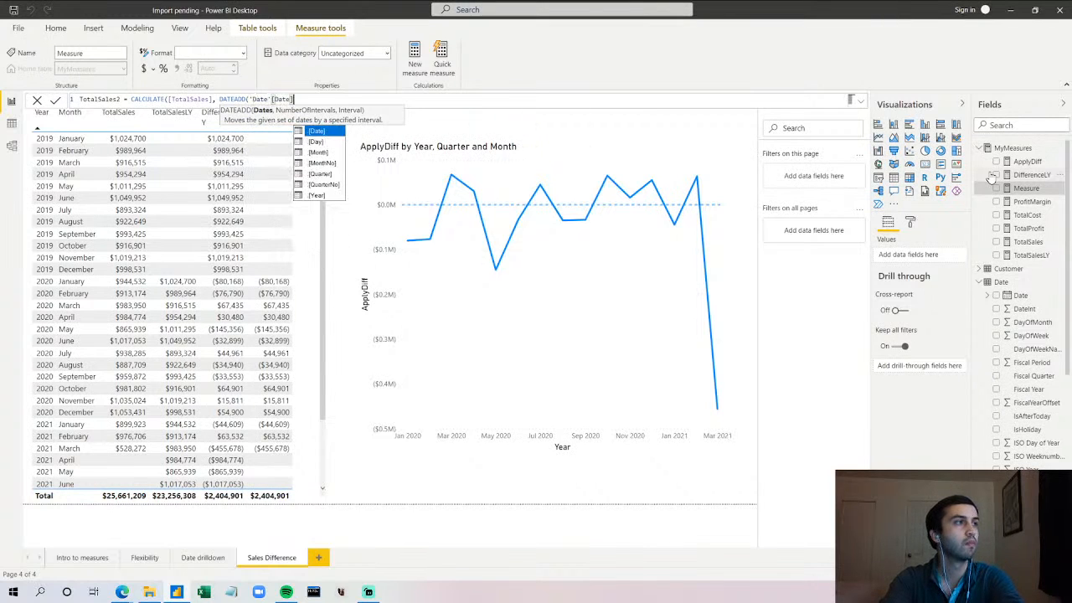
- Complete DATEADD with -1 and QUARTER, close both functions, and commit the TotalSales2 measure
text(, )
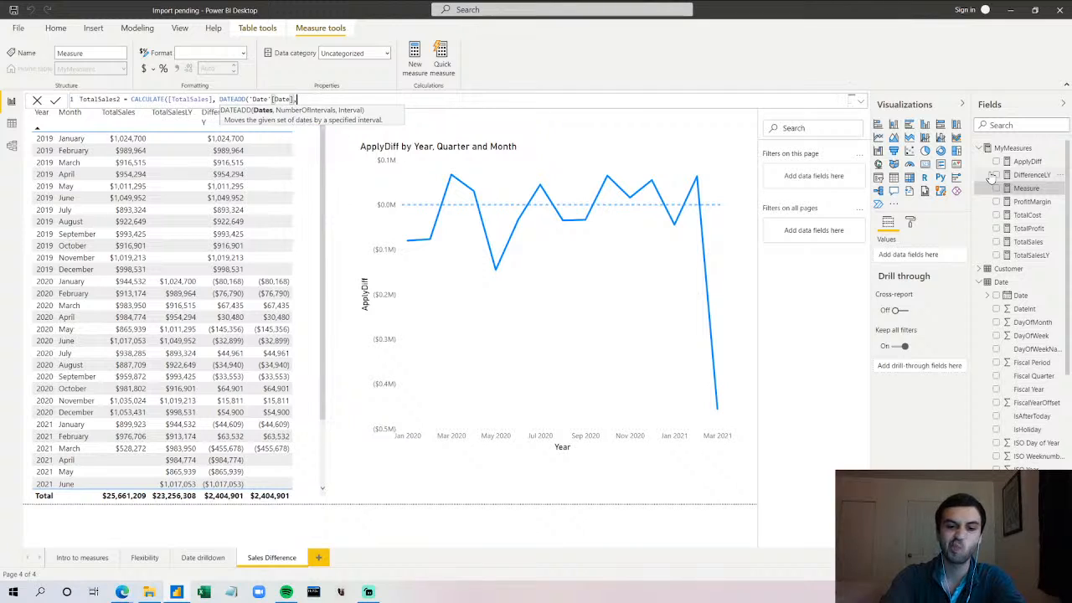
text(-1)
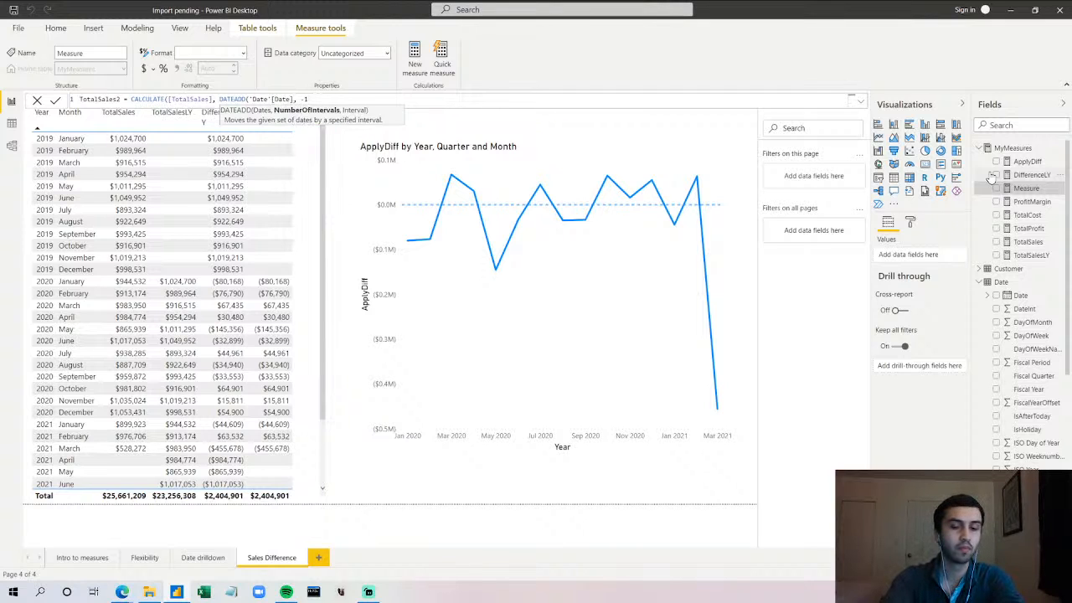
text(, q)
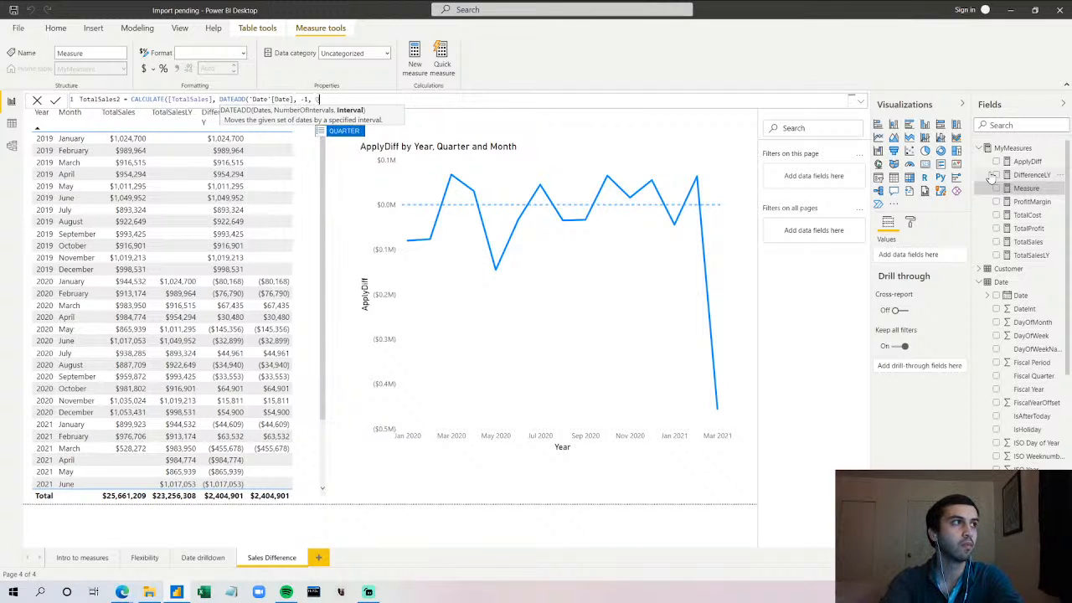
key(Tab)
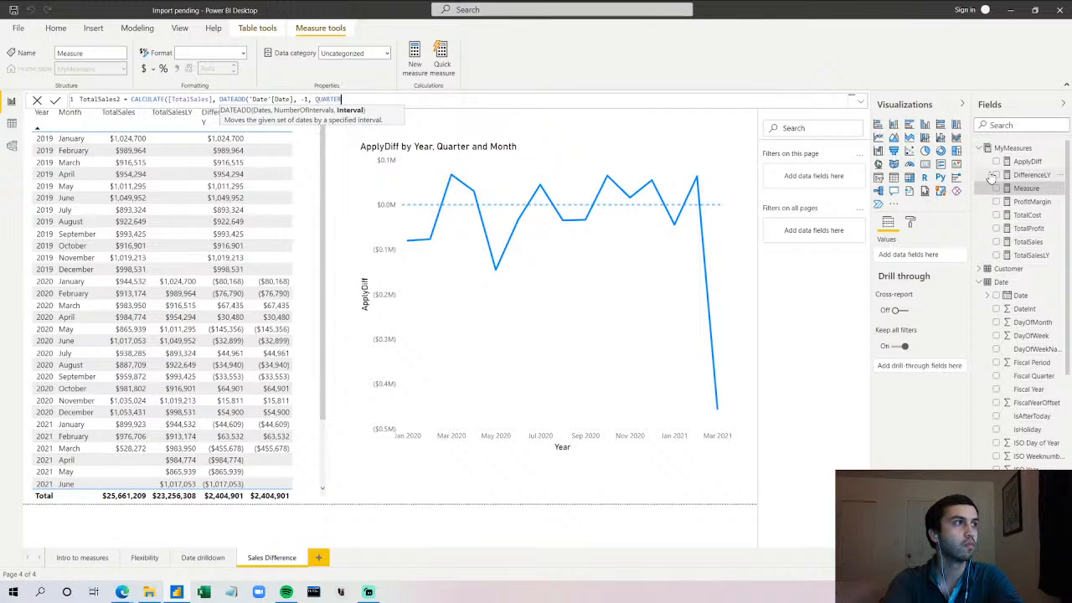
text())
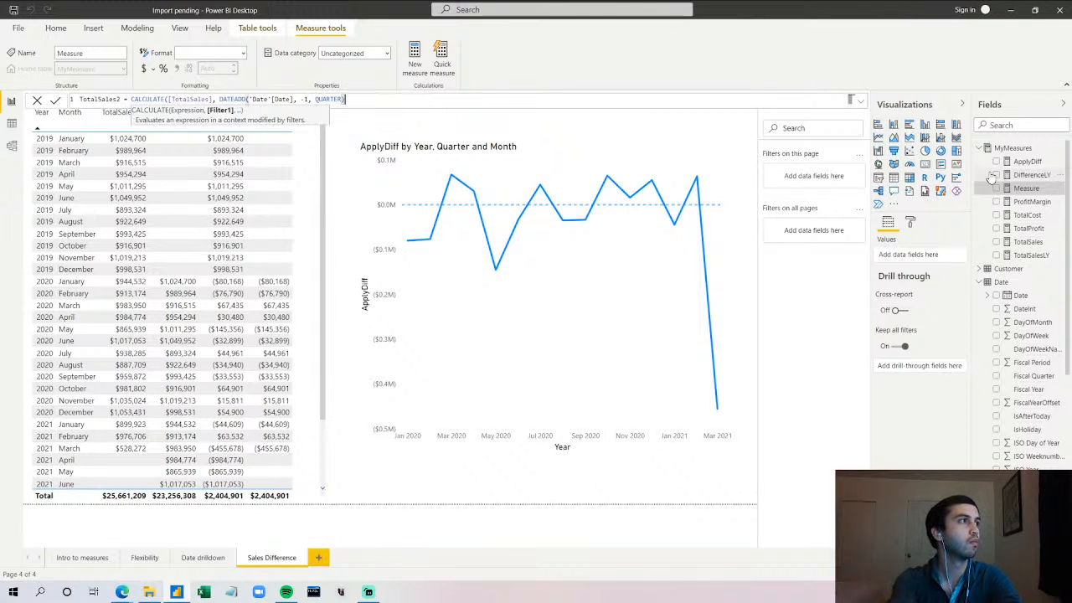
text())
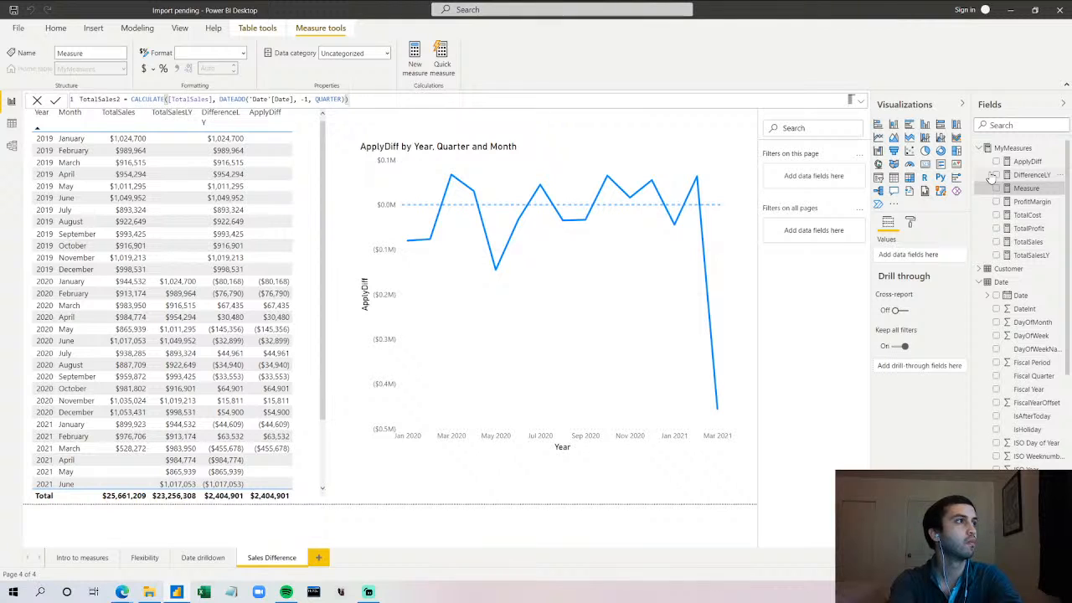
key(Return)
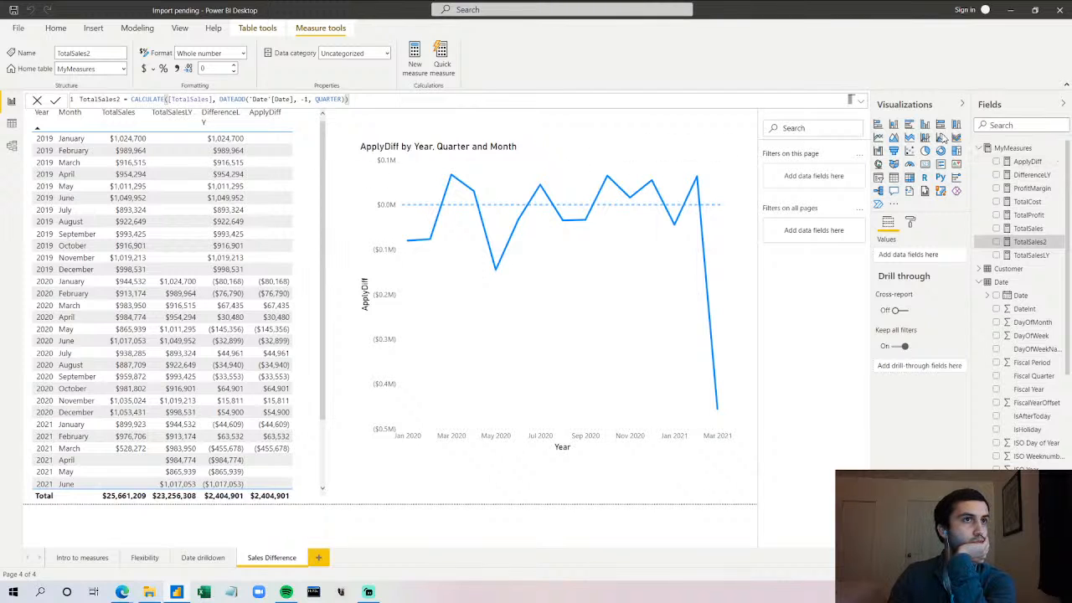
- Add TotalSales2 to the sales table and widen the table so the new column fits
click(305, 230)
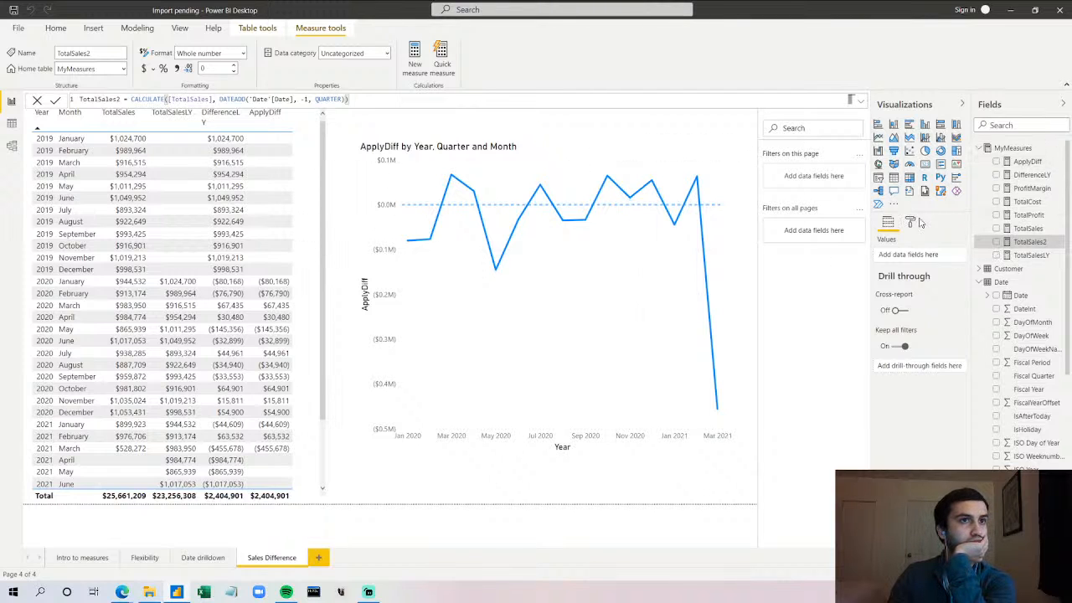
click(996, 242)
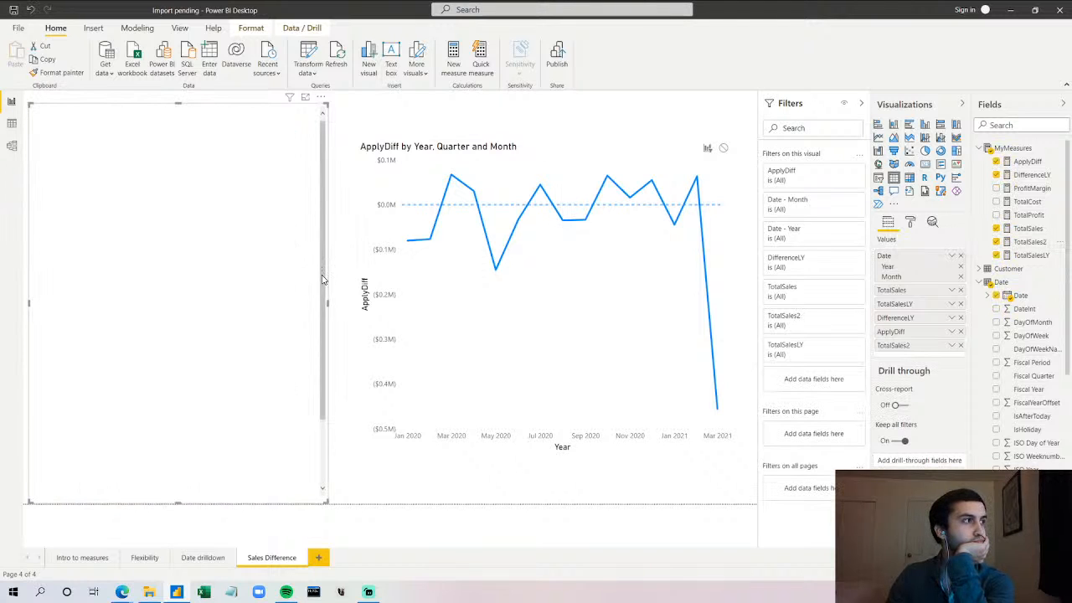
drag(327, 306, 369, 306)
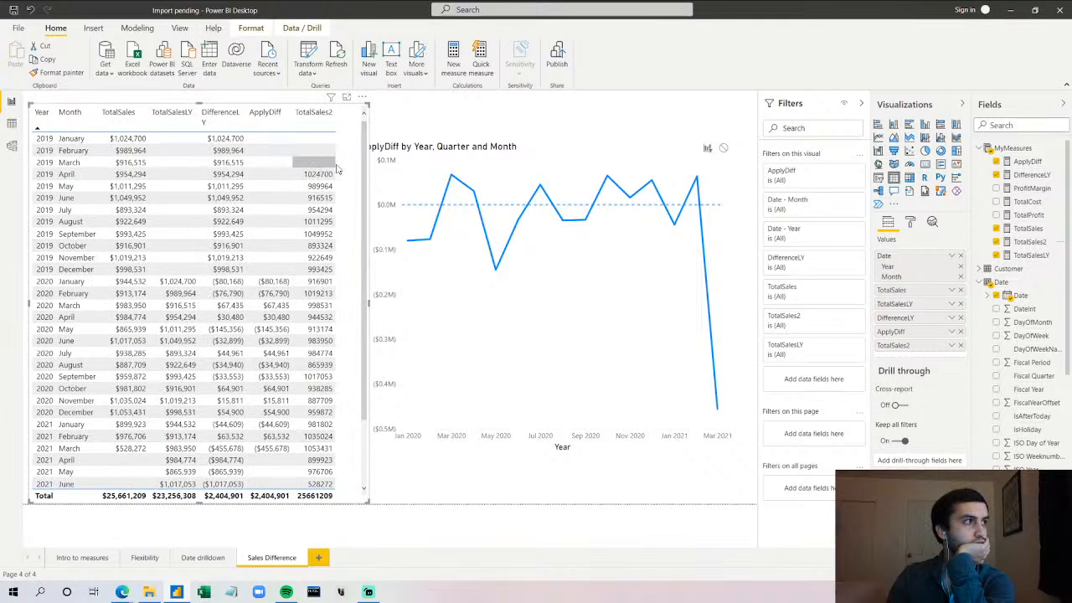
- Format the TotalSales2 measure as currency
click(1029, 242)
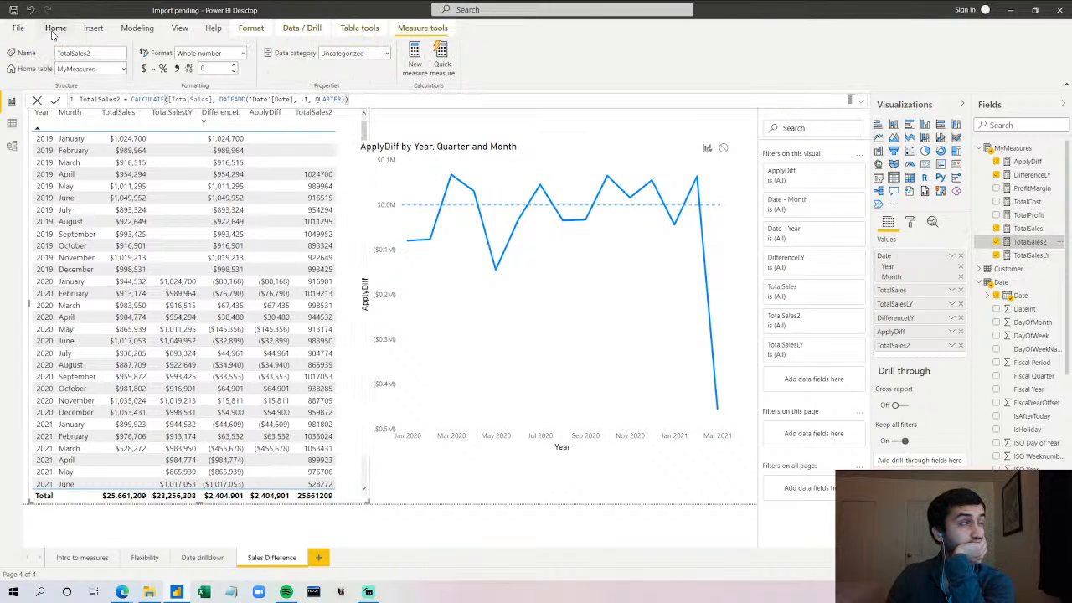
click(144, 70)
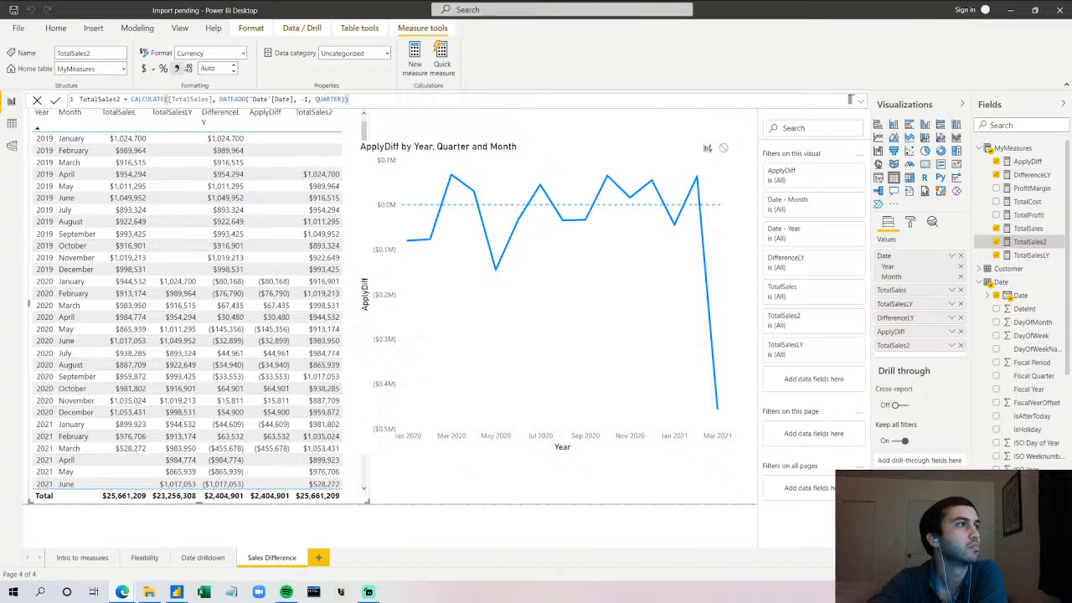
- Replace the QUARTER interval in the TotalSales2 formula with MONTH and apply the change
mouse_move(470, 197)
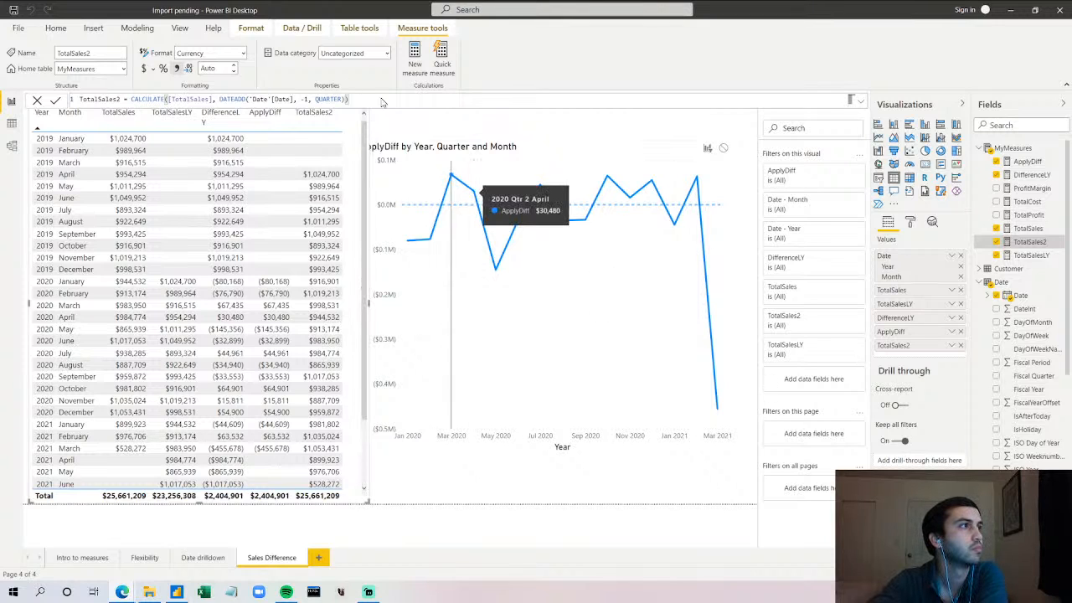
click(341, 99)
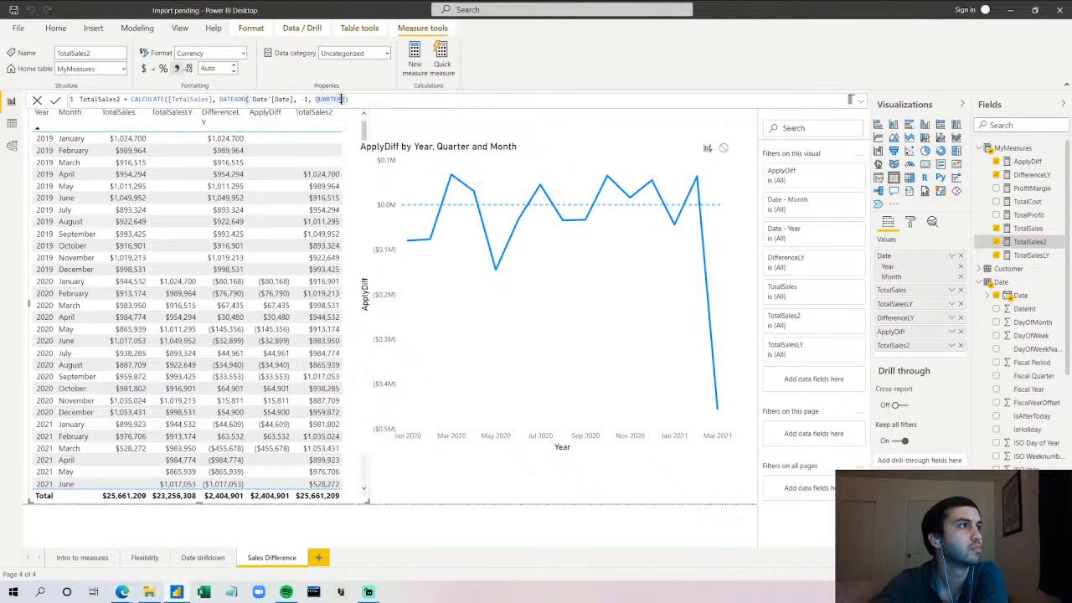
key(BackSpace)
key(BackSpace)
key(BackSpace)
key(BackSpace)
key(BackSpace)
key(BackSpace)
key(BackSpace)
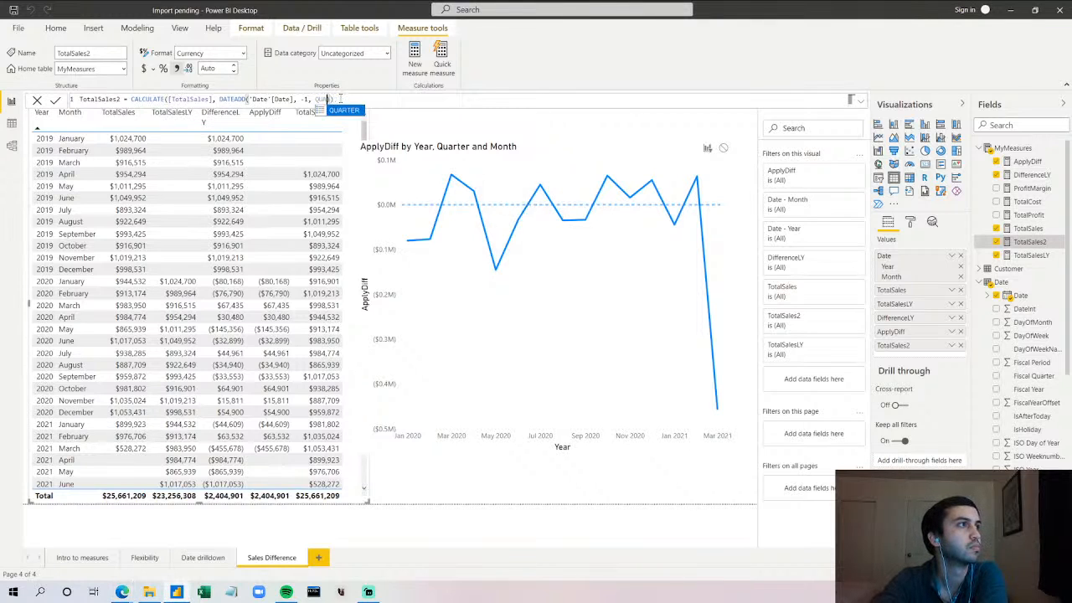
text(MONTH)
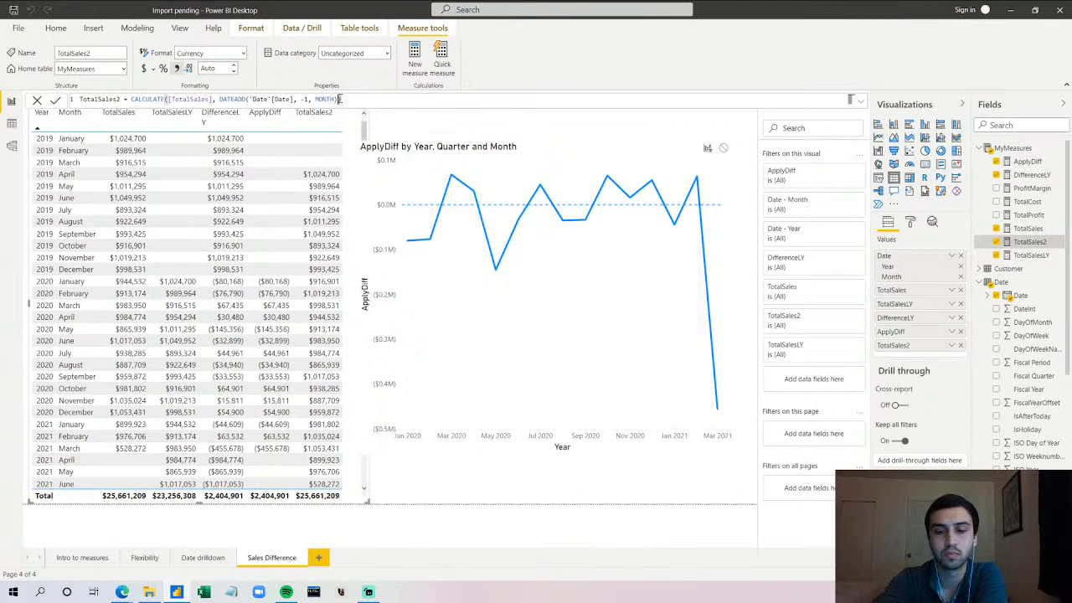
click(330, 143)
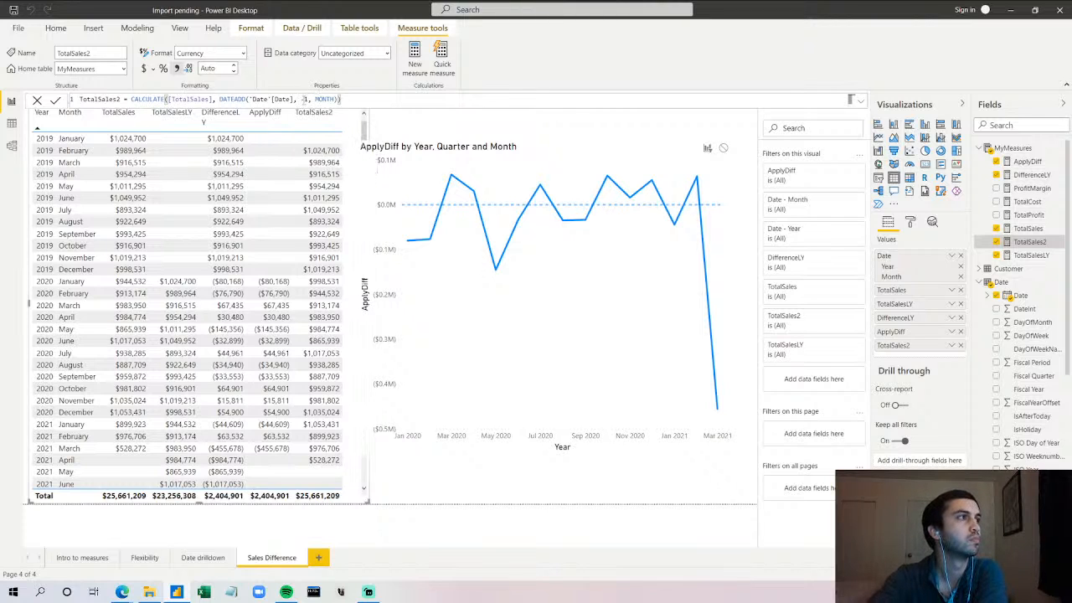
- Change the DATEADD number of intervals in TotalSales2 to 1 and commit the formula
key(BackSpace)
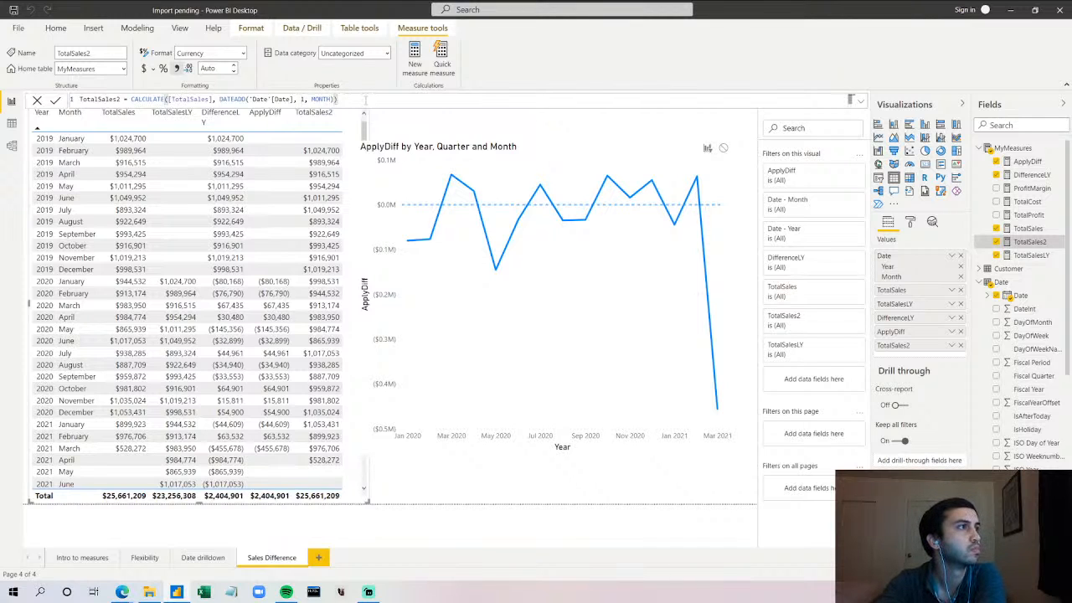
key(Return)
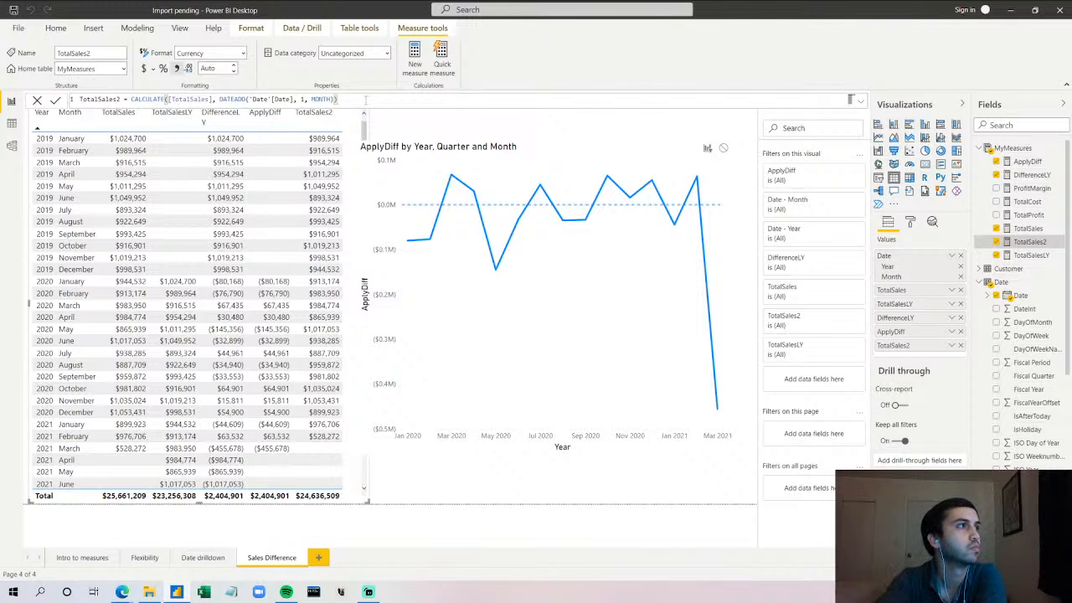
- Set the DATEADD number of intervals in the TotalSales2 formula back to -1 and commit it
double_click(333, 100)
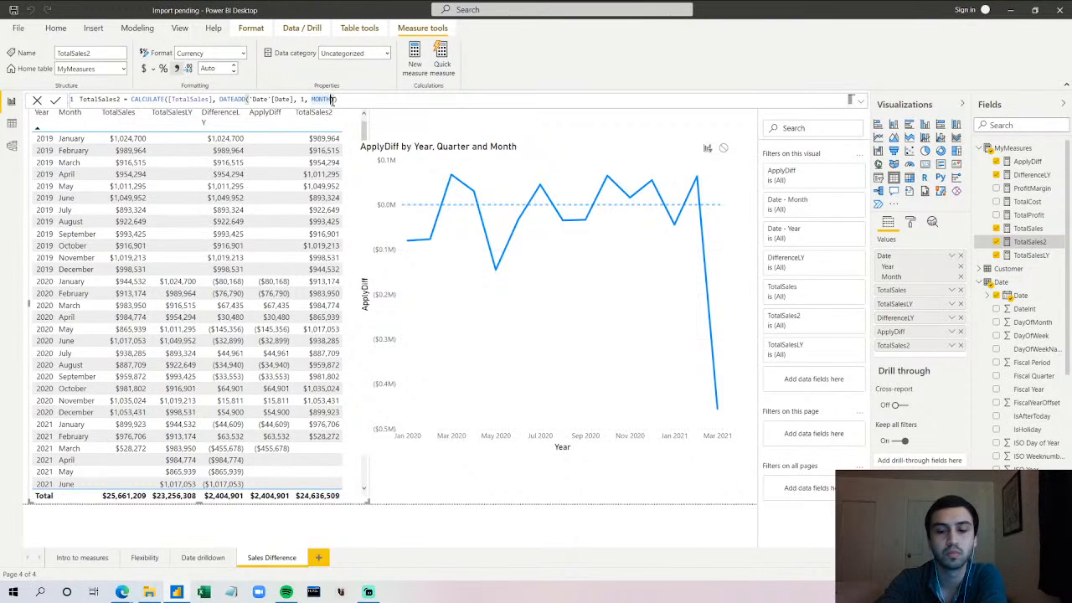
key(Left)
key(Left)
key(Left)
key(Left)
key(Left)
key(Left)
key(Right)
key(Right)
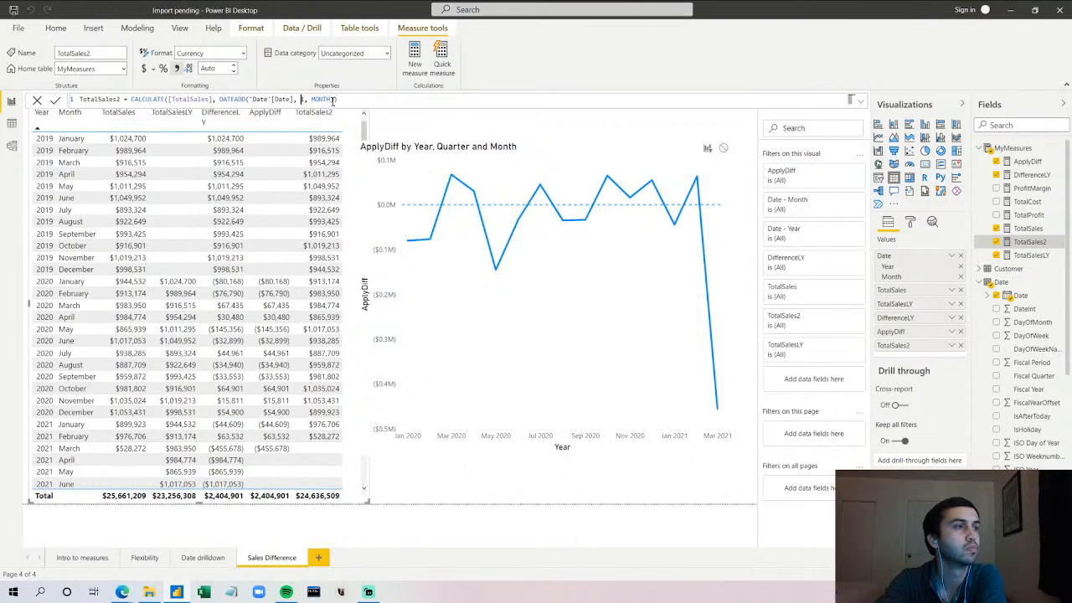
text(-1)
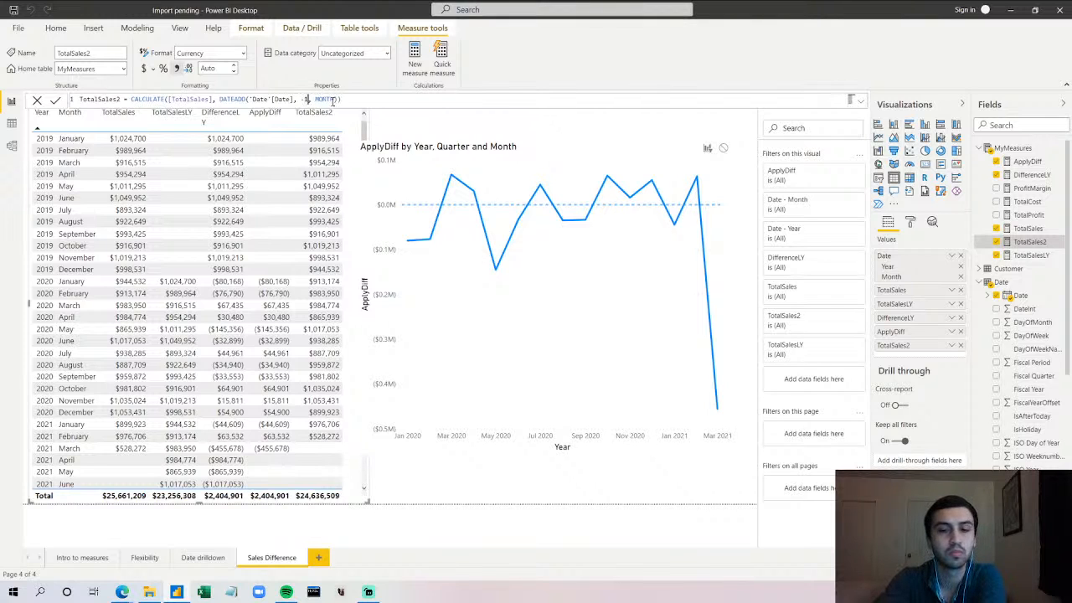
key(Right)
key(Right)
key(Right)
key(Right)
key(Right)
key(Right)
key(Right)
key(Right)
key(Right)
key(Return)
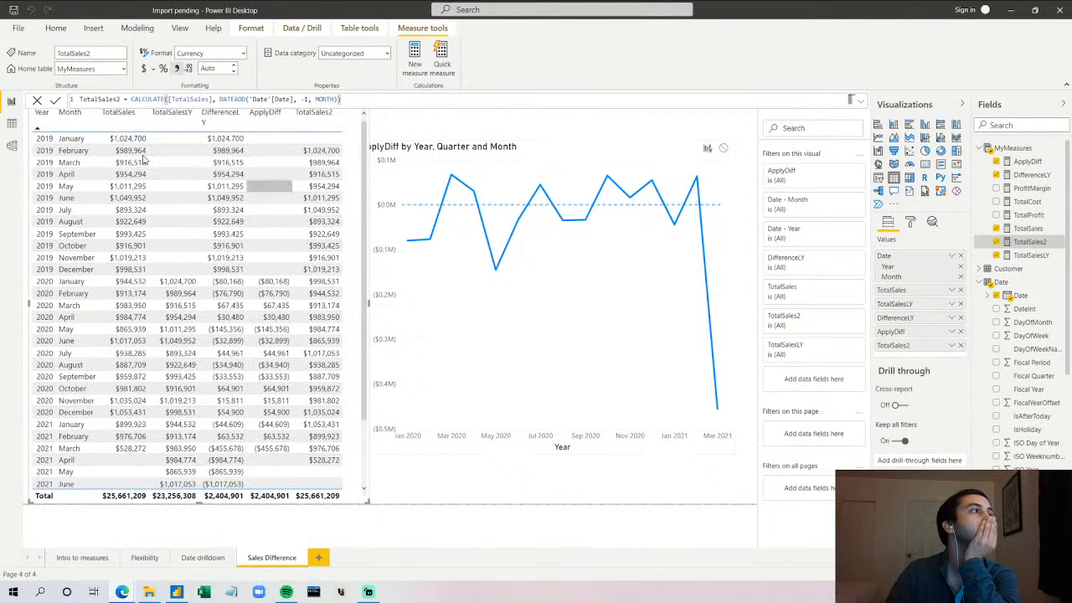
- Rename the TotalSales2 measure to PreviousMonth in its formula and commit it
drag(101, 99, 80, 99)
click(121, 100)
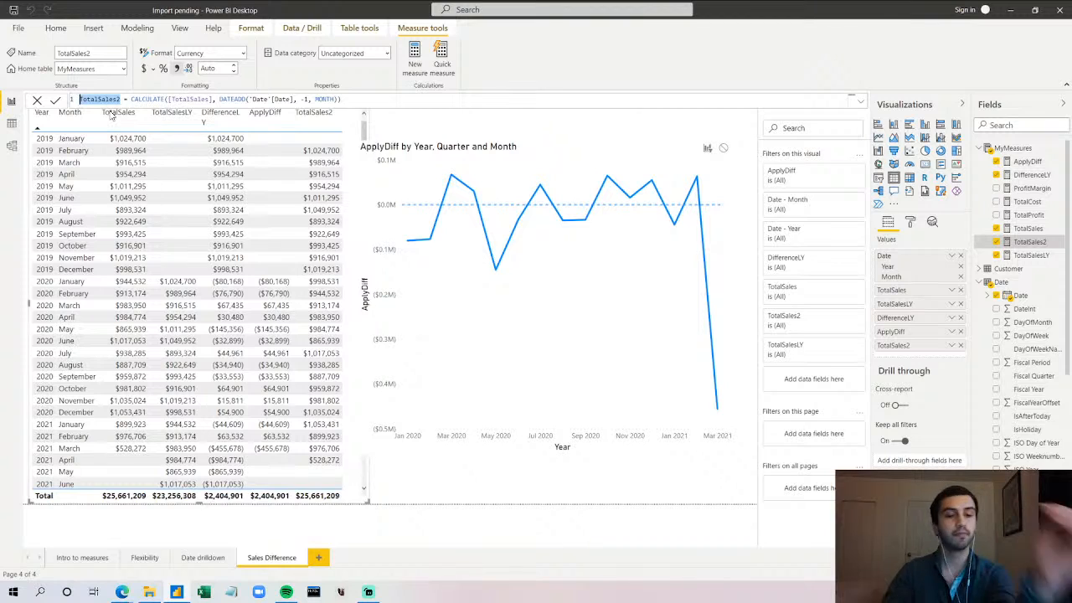
text(Previous)
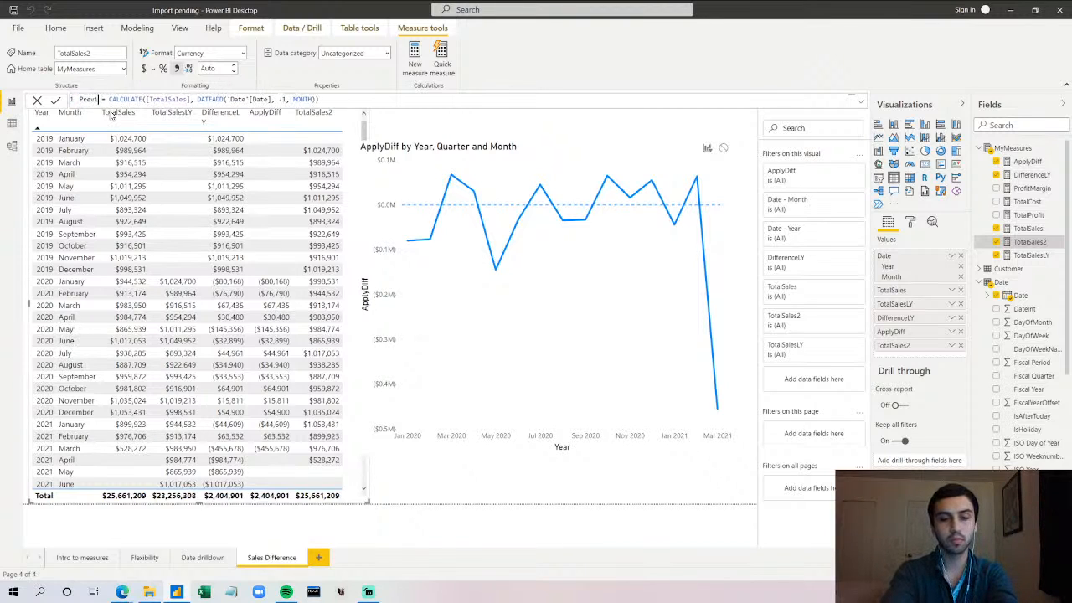
text(Month)
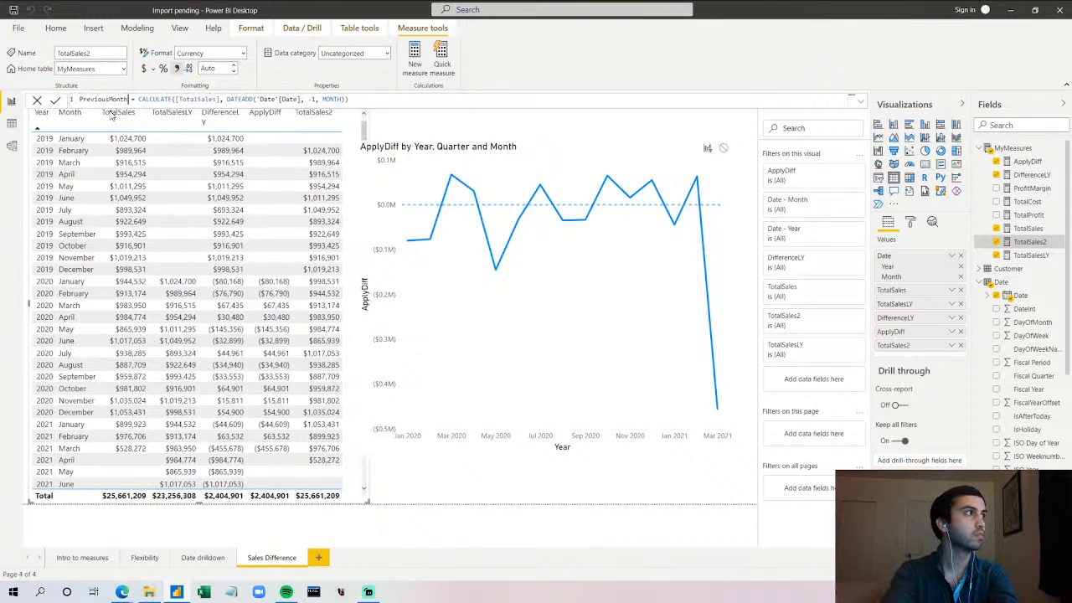
key(Return)
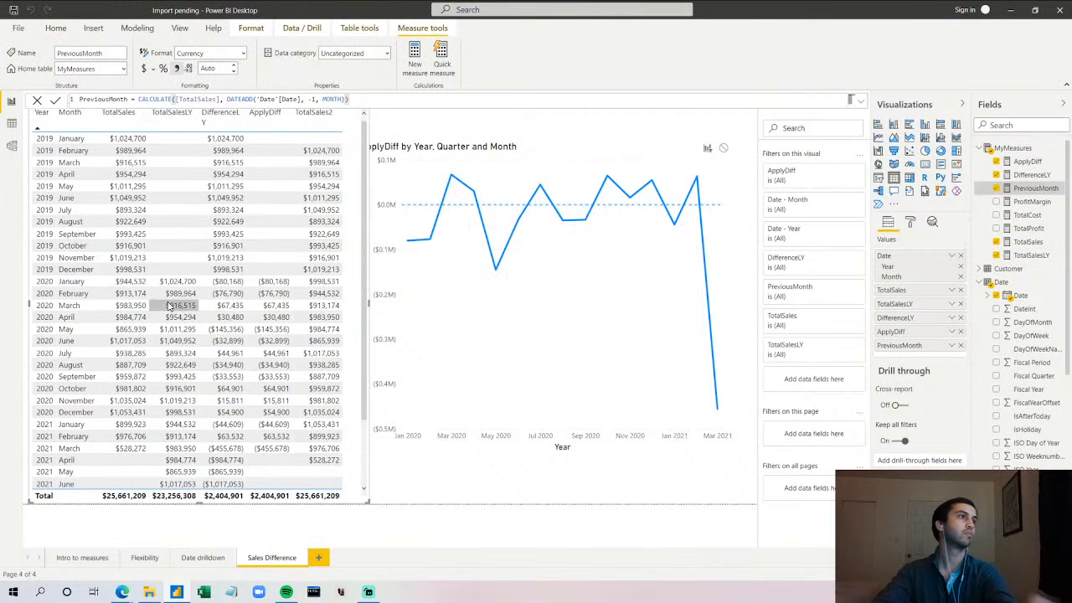